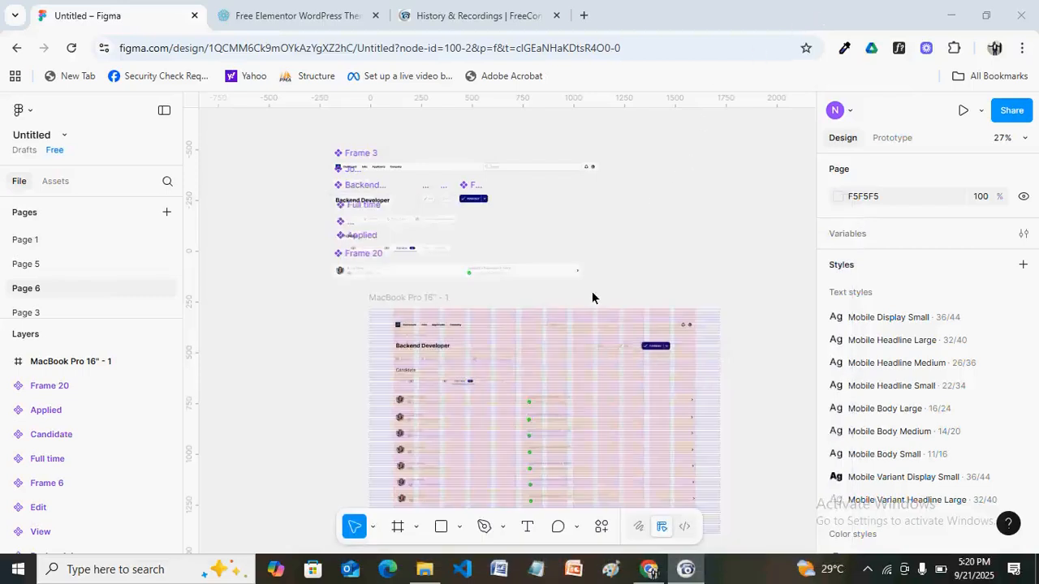
# Browse phlox.pro to the Innovation Constructure demo for reference, then go back to the Figma file.
pyautogui.click(292, 18)
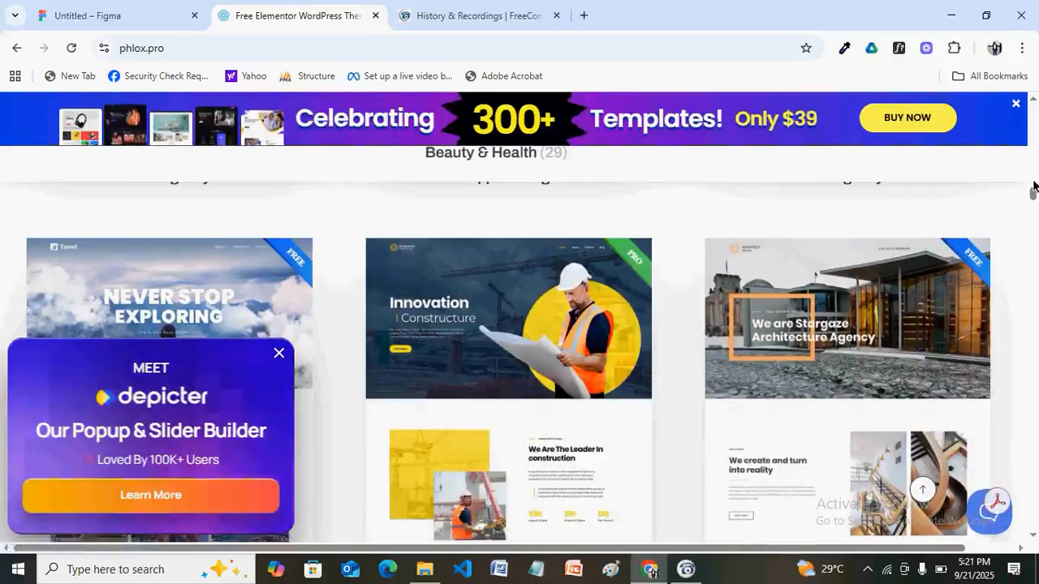
pyautogui.moveTo(1032, 190); pyautogui.dragTo(1034, 95)
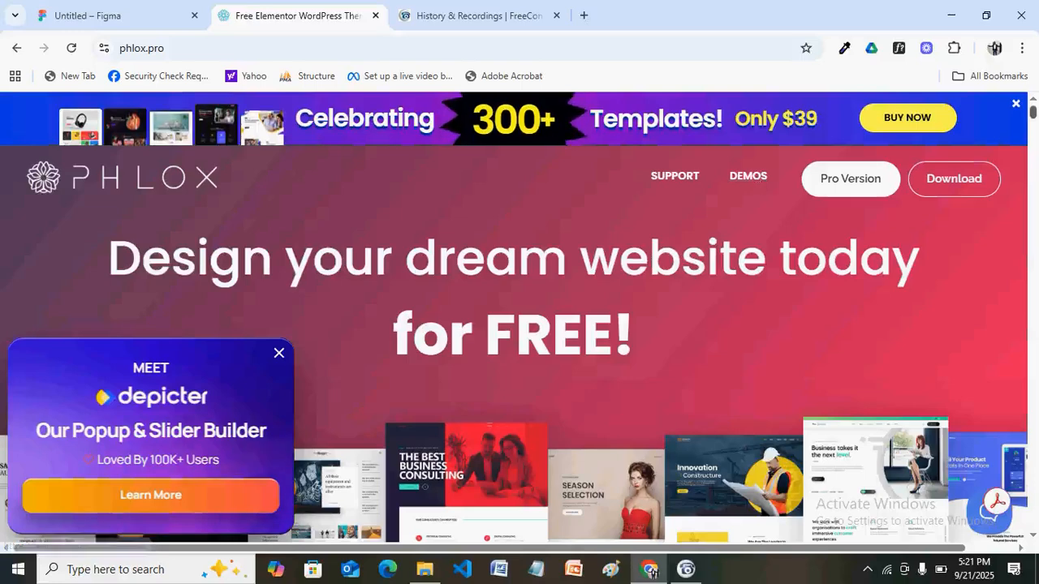
pyautogui.moveTo(1034, 122); pyautogui.dragTo(1034, 198)
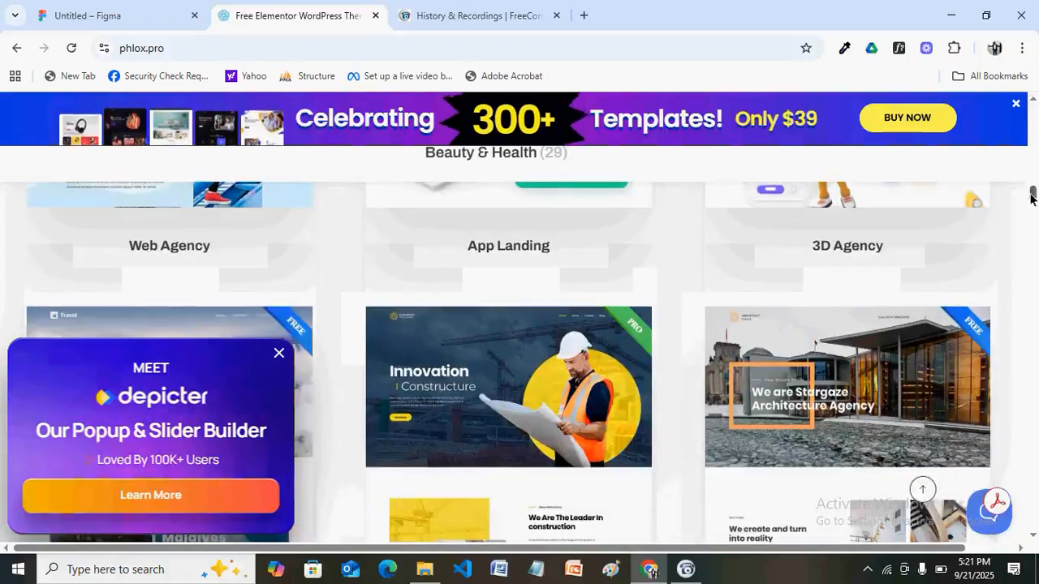
pyautogui.click(278, 354)
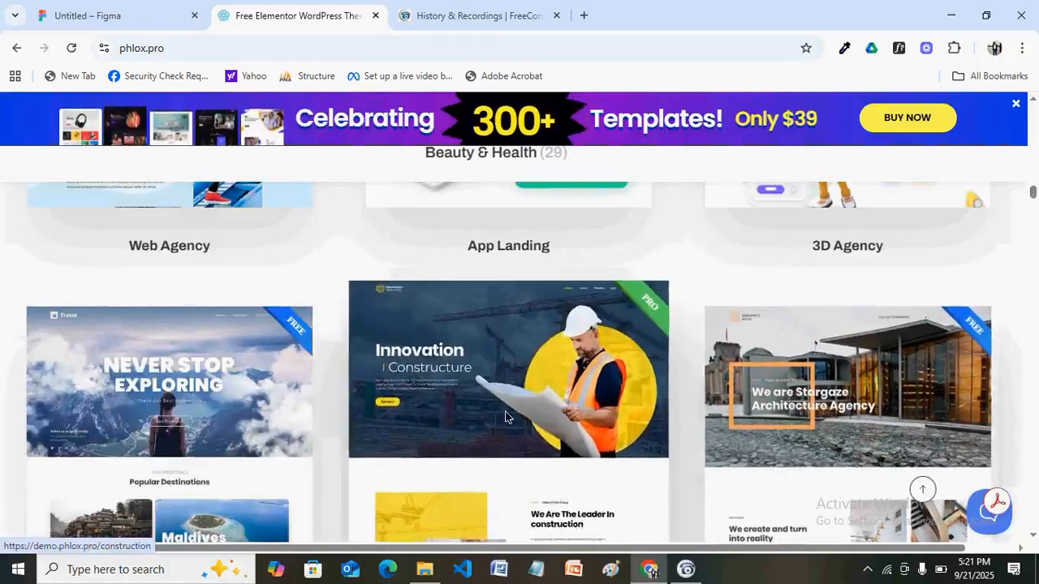
pyautogui.click(504, 417)
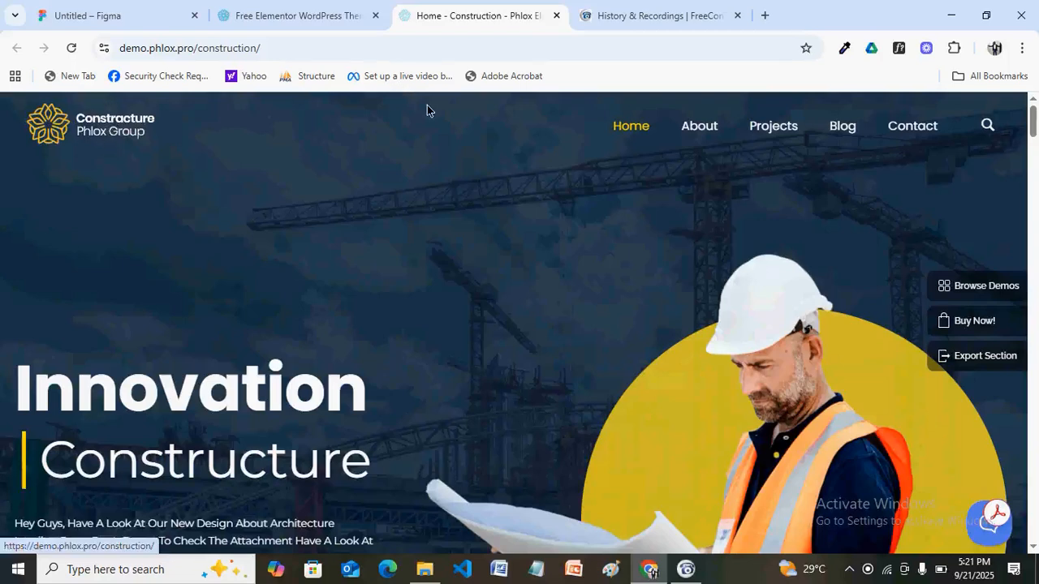
pyautogui.click(112, 19)
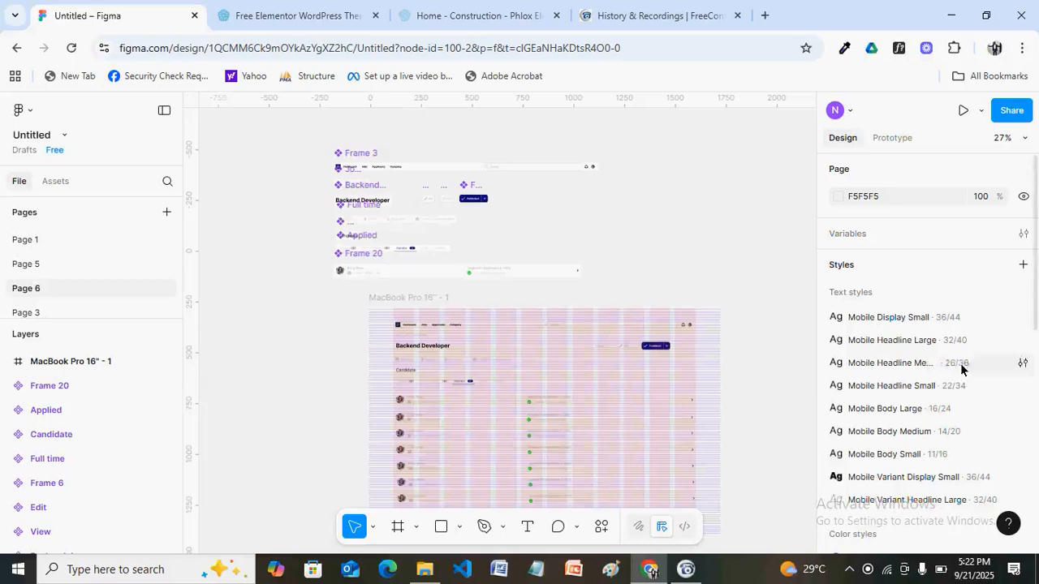
pyautogui.scroll(-1, 988, 267)
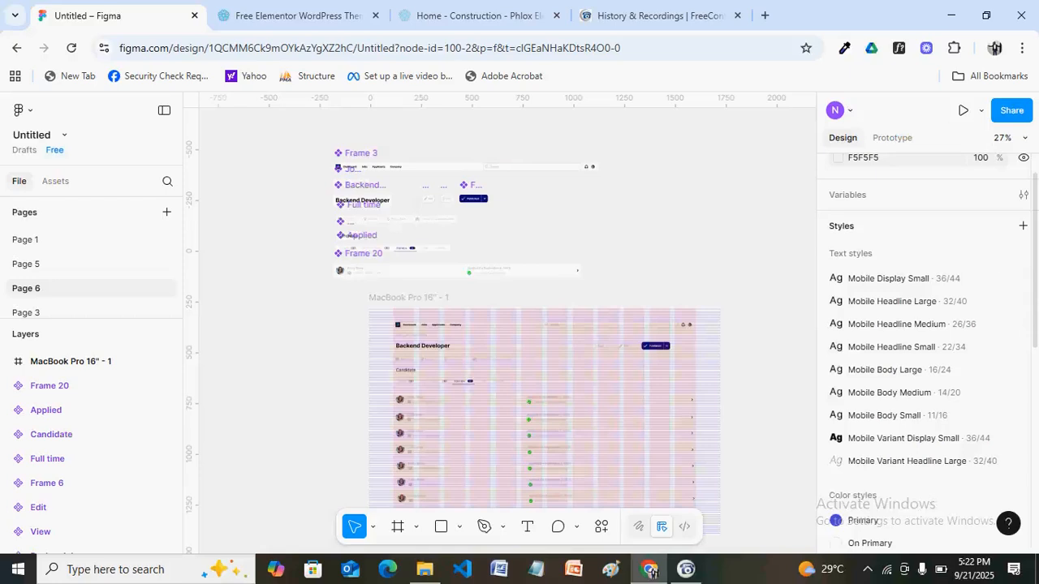
pyautogui.scroll(-1, 925, 349)
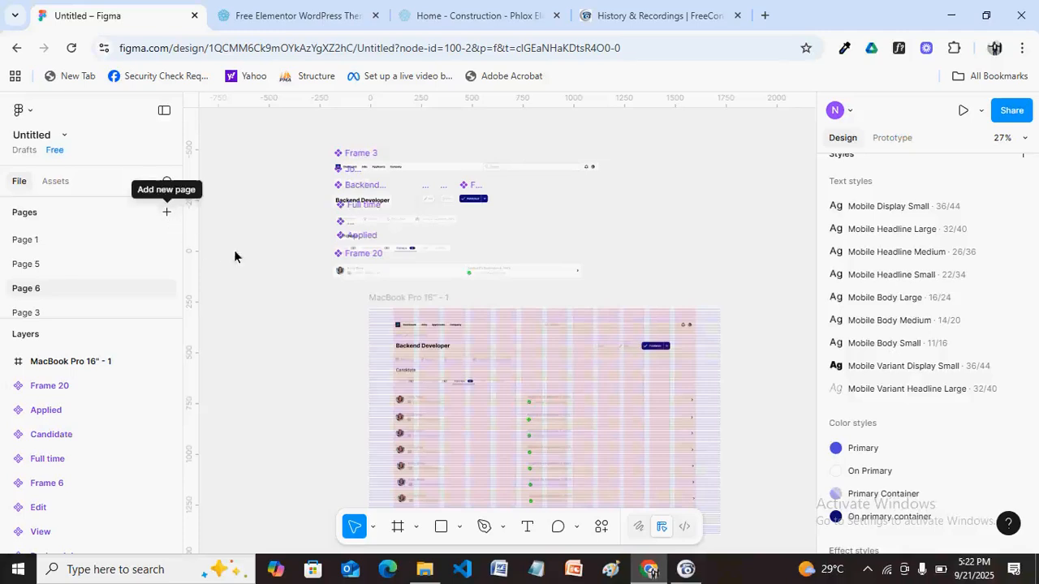
# Create a new page in the Pages list called 'Landing Page'.
pyautogui.click(166, 212)
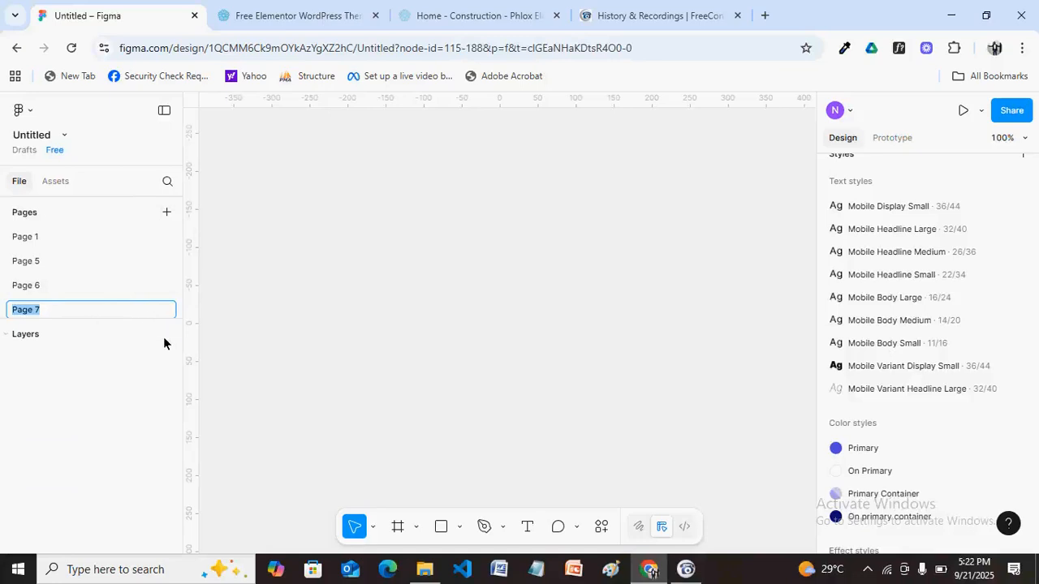
pyautogui.write('Landing Page')
pyautogui.press('Return')
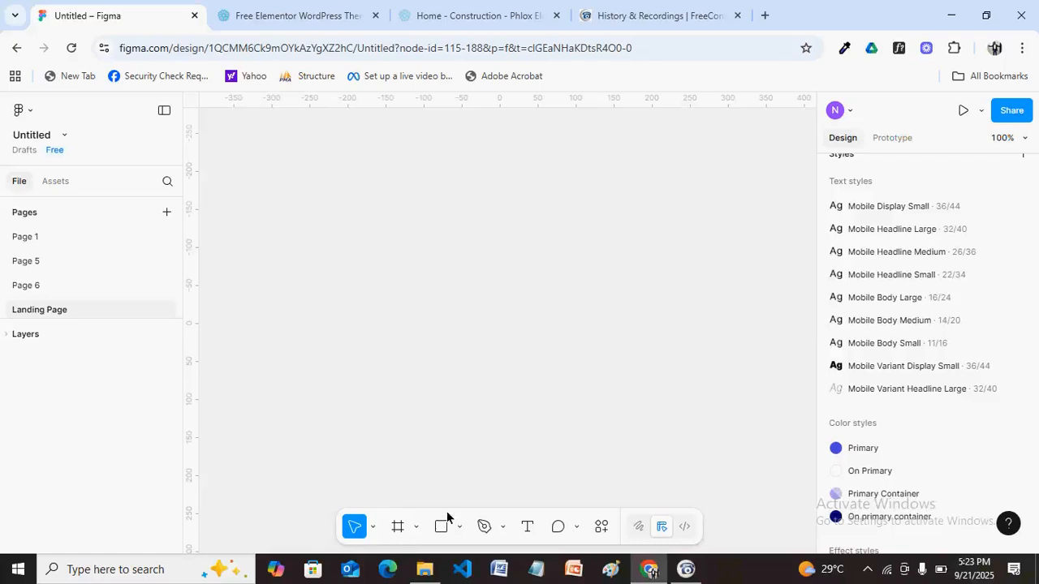
# Place a 'Home' text layer on the empty canvas.
pyautogui.click(526, 529)
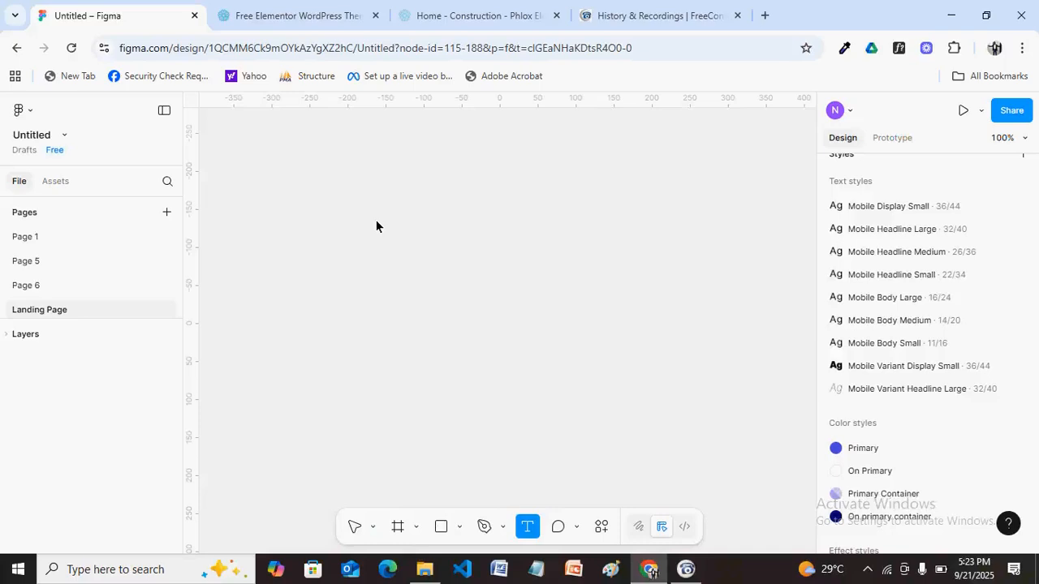
pyautogui.click(342, 244)
pyautogui.write('Home')
pyautogui.press('Escape')
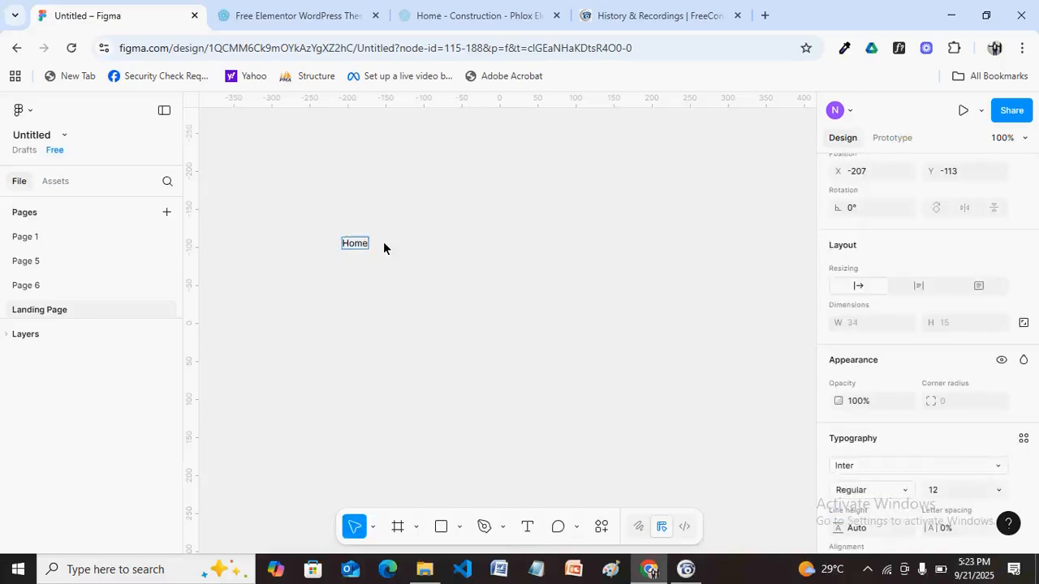
pyautogui.click(362, 241)
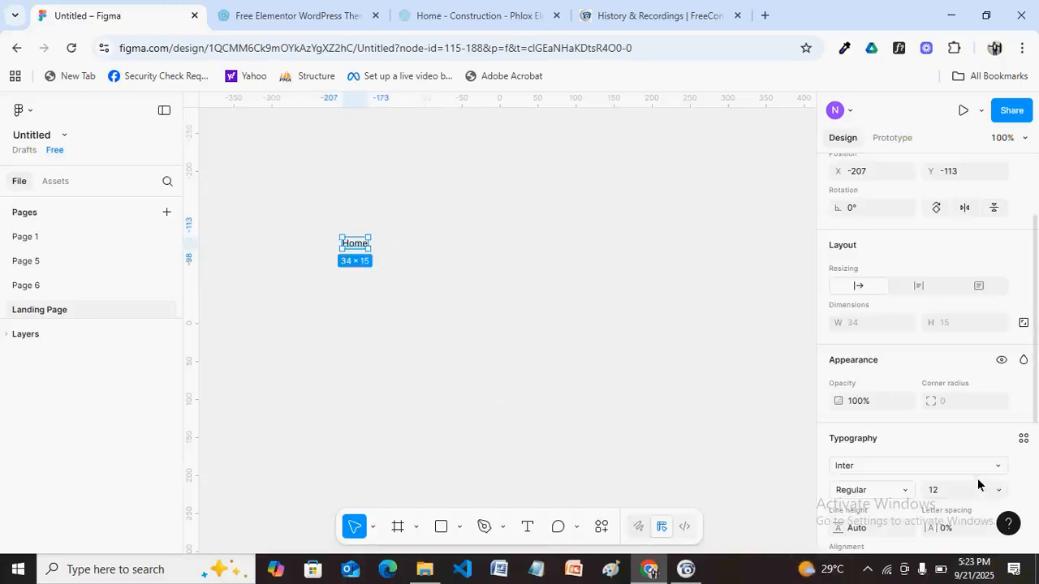
# Set the Home text to font size 14 in Rubik.
pyautogui.click(946, 488)
pyautogui.write('14')
pyautogui.press('Return')
pyautogui.click(920, 473)
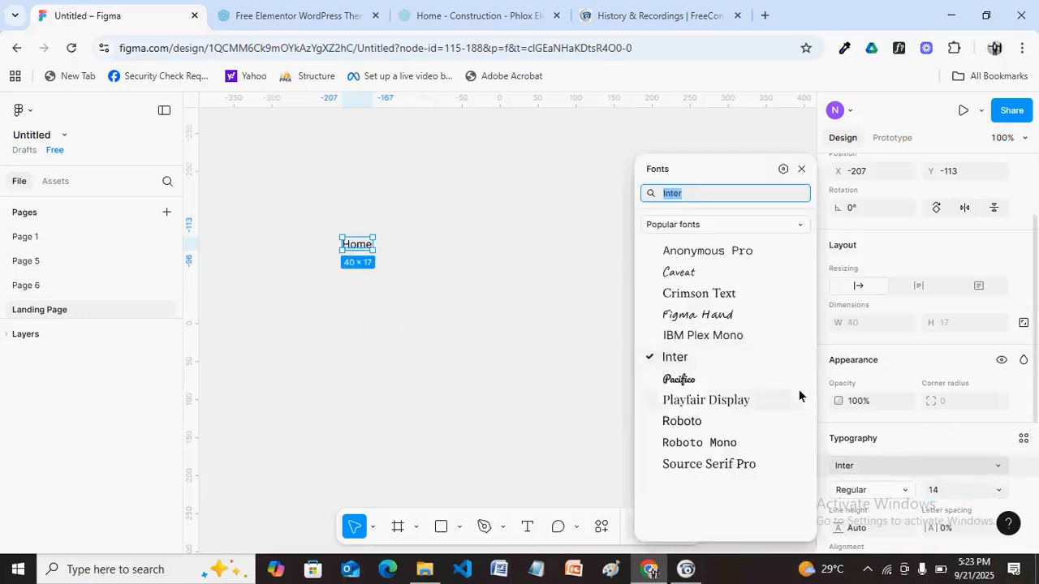
pyautogui.write('rub')
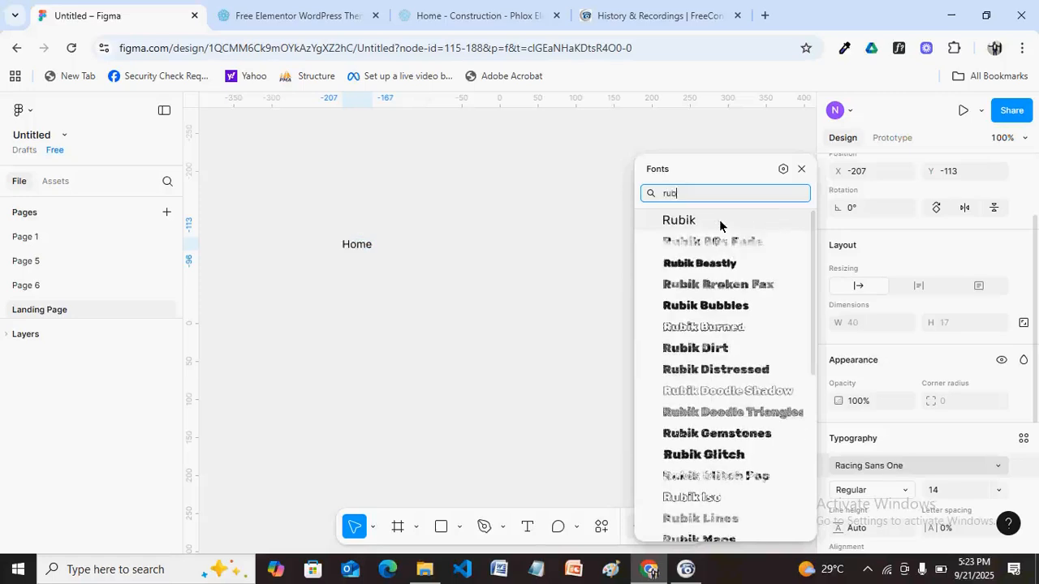
pyautogui.click(720, 222)
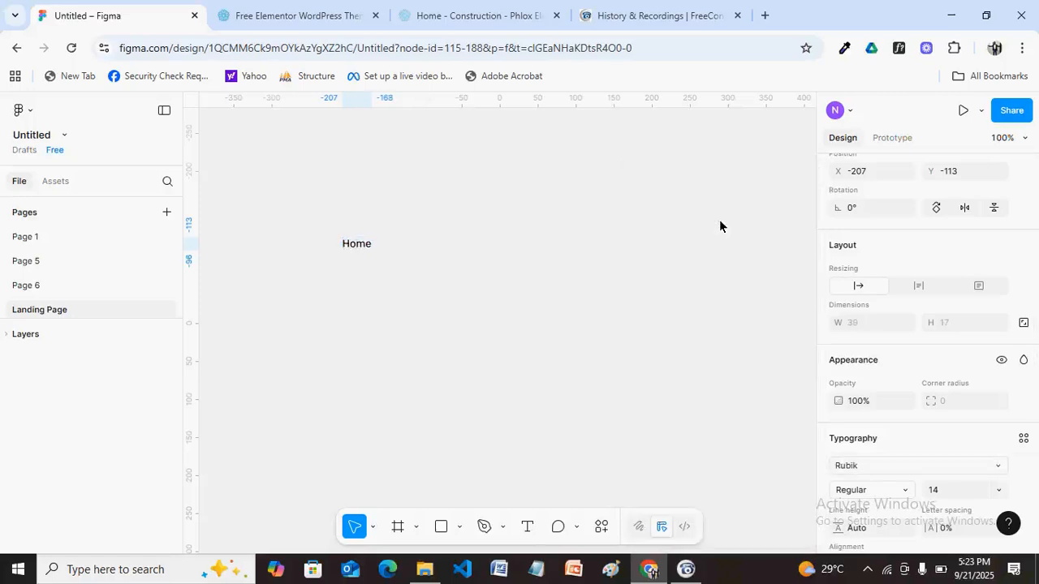
# Move the Home text up about 50 px and center it in view.
pyautogui.moveTo(358, 245); pyautogui.dragTo(359, 204)
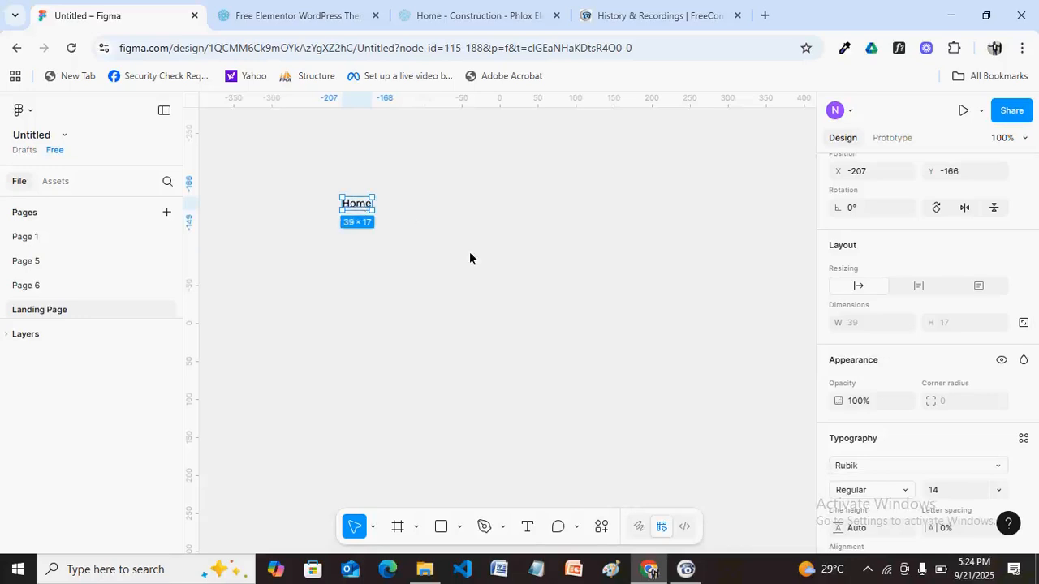
pyautogui.scroll(5, 469, 258)
pyautogui.press('h')
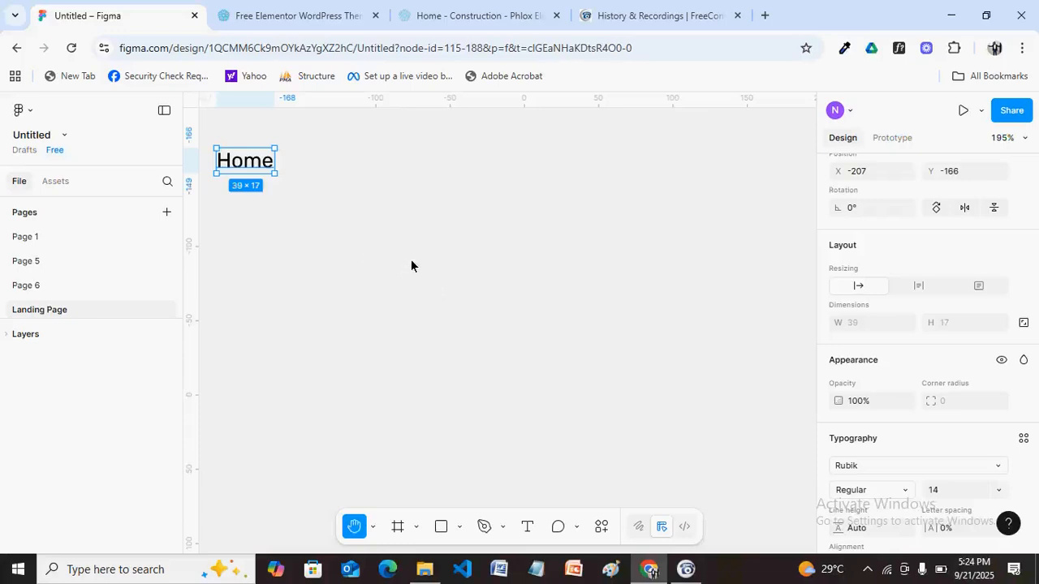
pyautogui.moveTo(276, 179); pyautogui.dragTo(417, 286)
pyautogui.press('v')
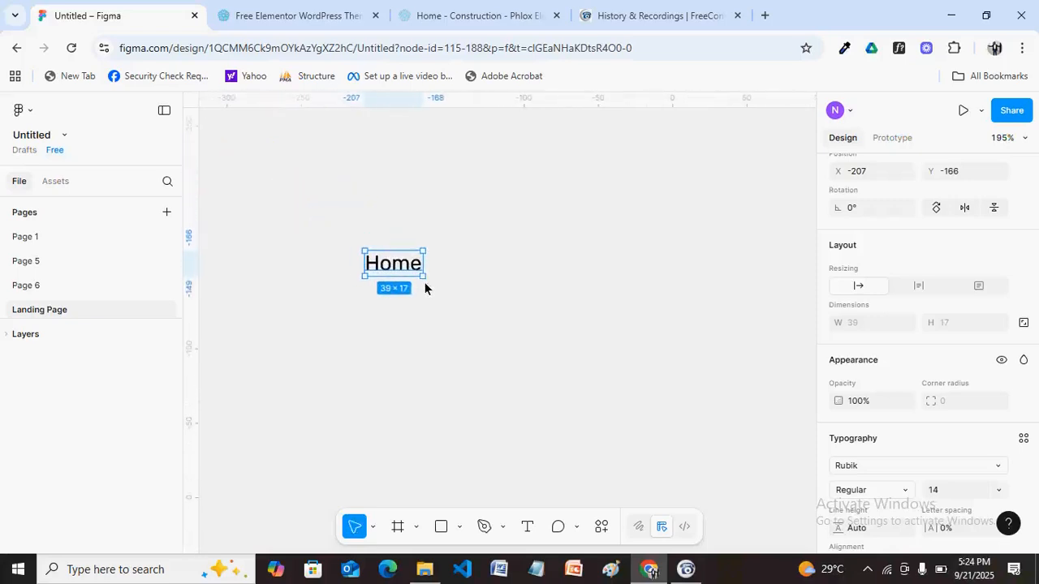
# Wrap Home in an auto-layout frame with 8 px padding and name it 'Home Link'.
pyautogui.hotkey('shift', 'a')
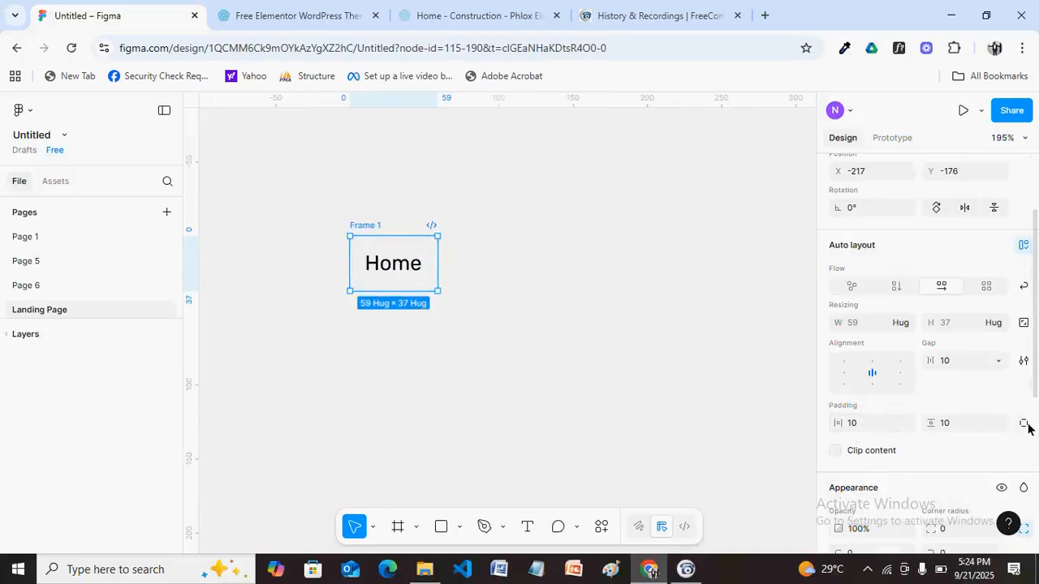
pyautogui.click(856, 425)
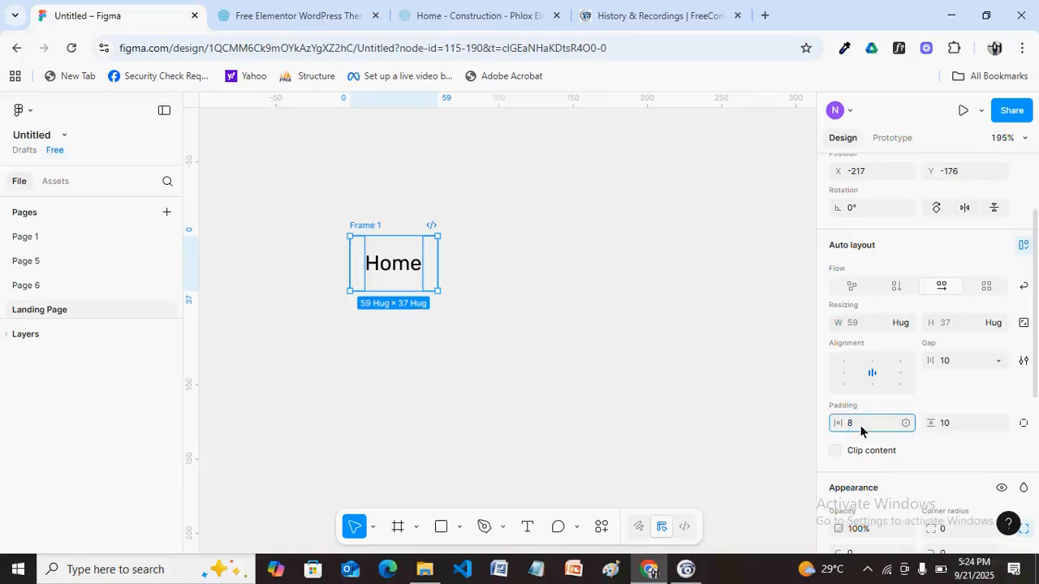
pyautogui.click(946, 422)
pyautogui.write('8')
pyautogui.press('Return')
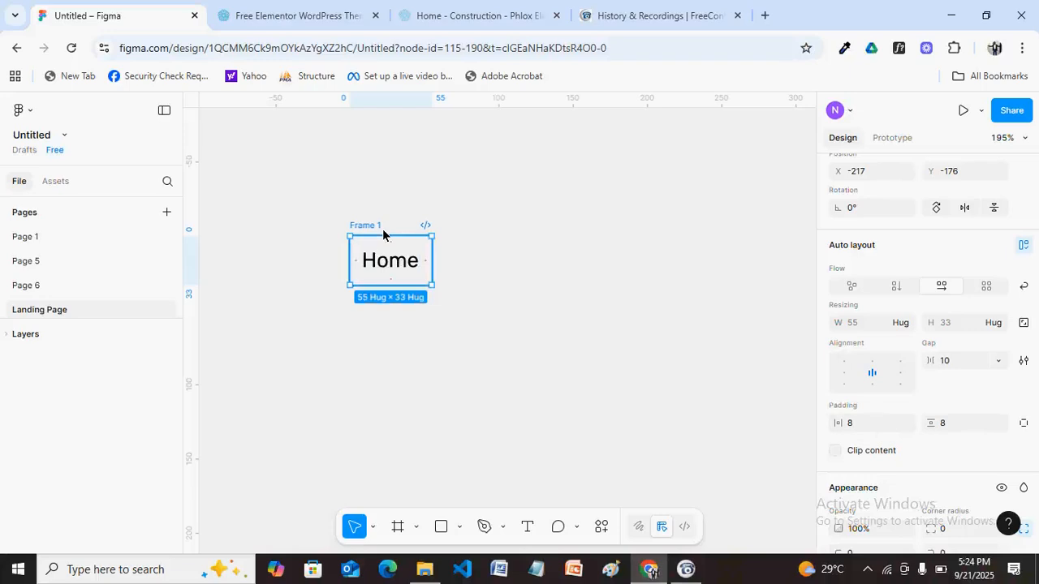
pyautogui.hotkey('ctrl', 'r')
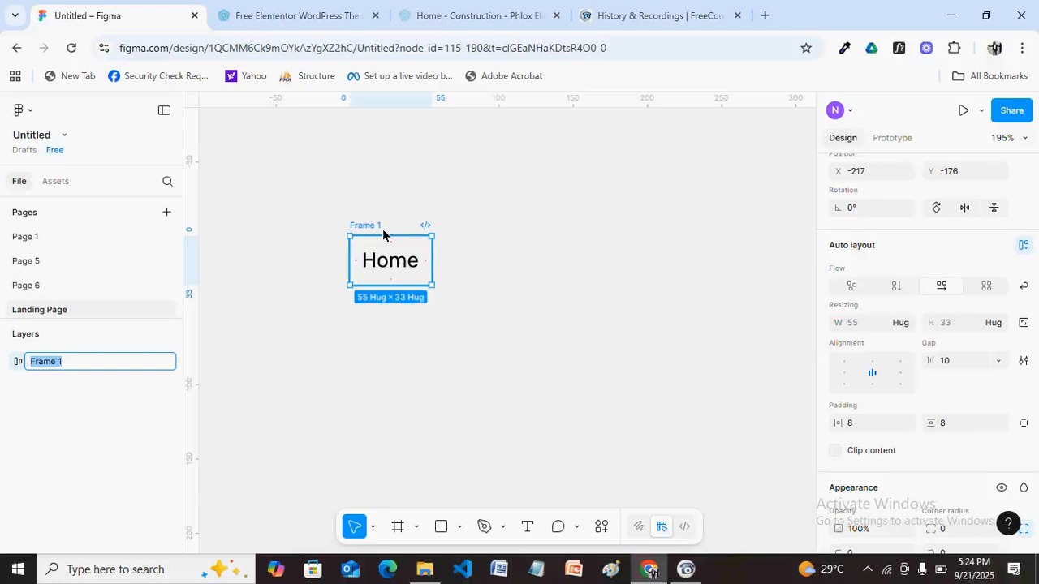
pyautogui.write('Home Link')
pyautogui.press('Return')
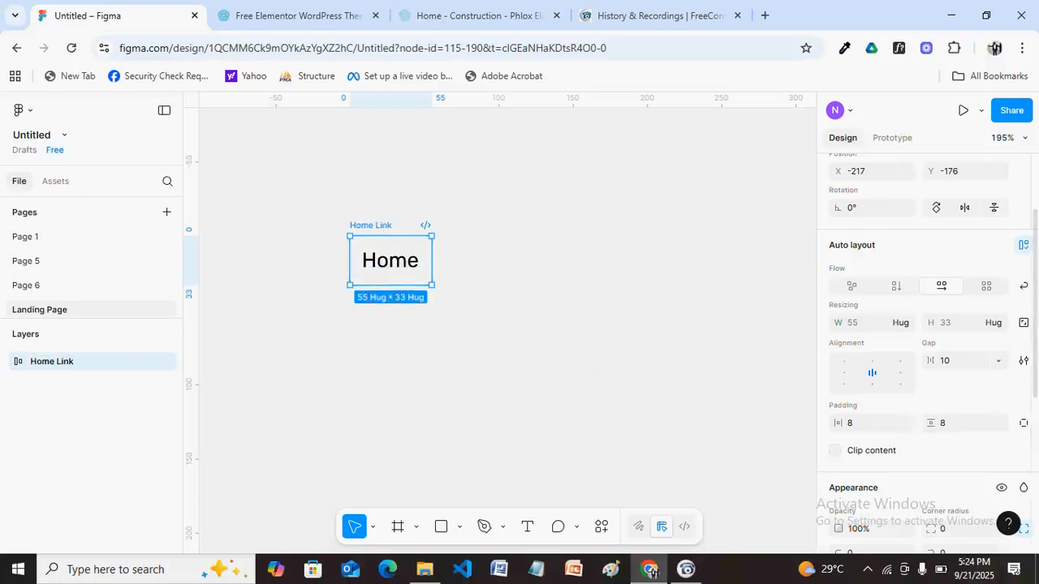
# Give the Home Link frame a white FFFFFF fill.
pyautogui.scroll(-3, 1026, 430)
pyautogui.scroll(-2, 1027, 473)
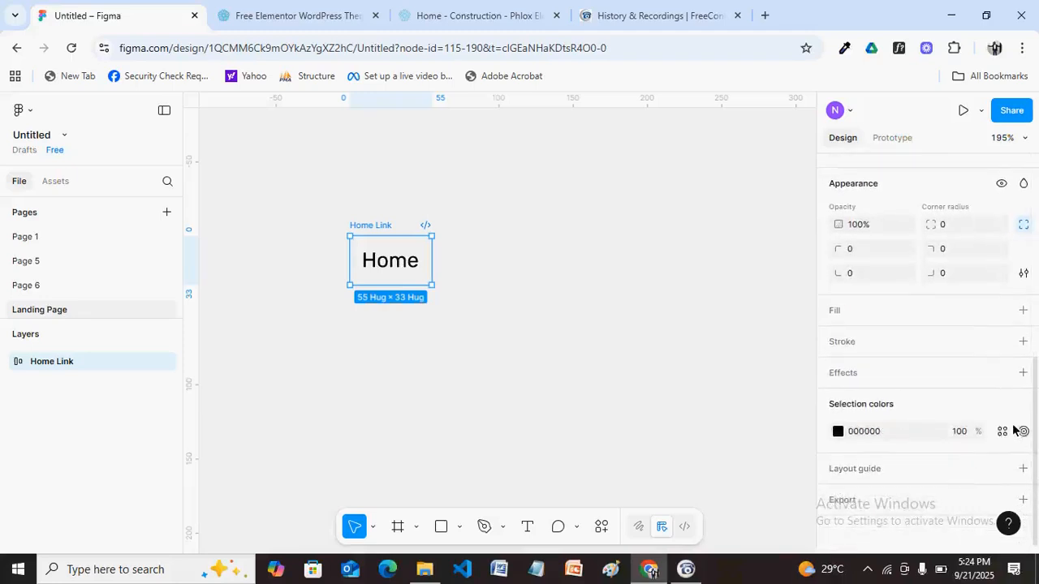
pyautogui.click(1024, 317)
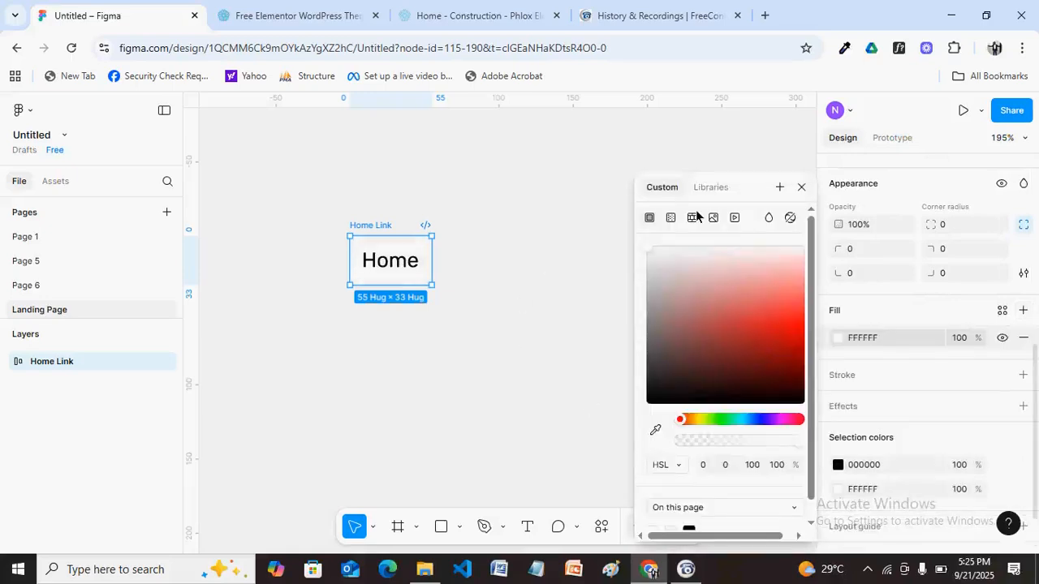
pyautogui.click(801, 188)
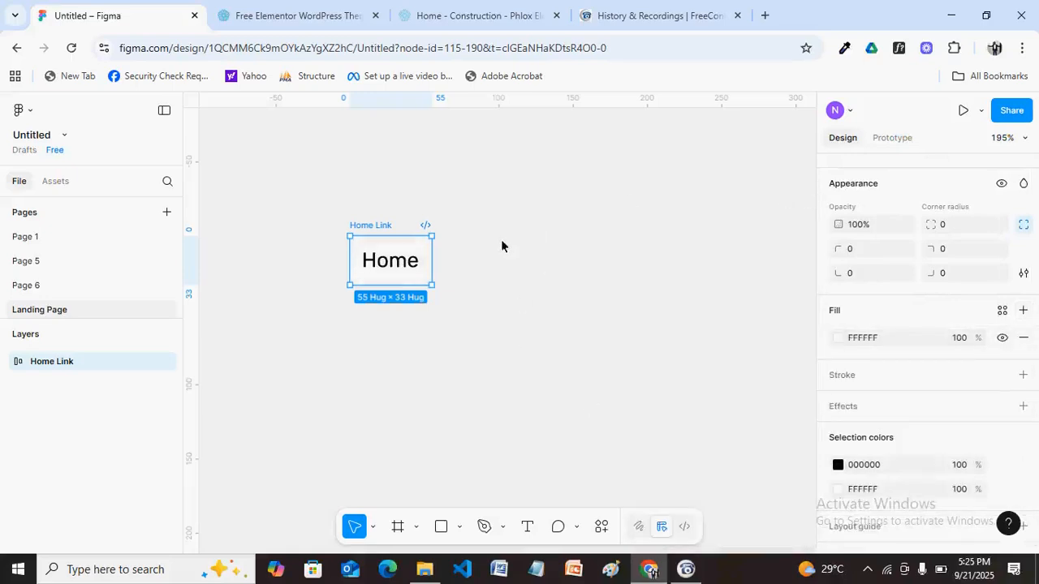
pyautogui.doubleClick(397, 270)
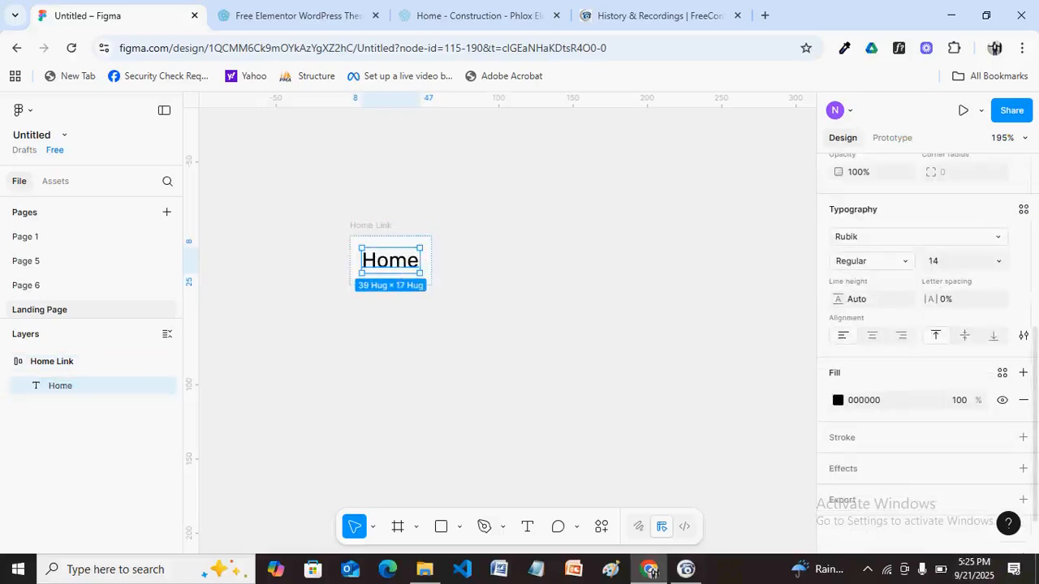
pyautogui.scroll(3, 1036, 394)
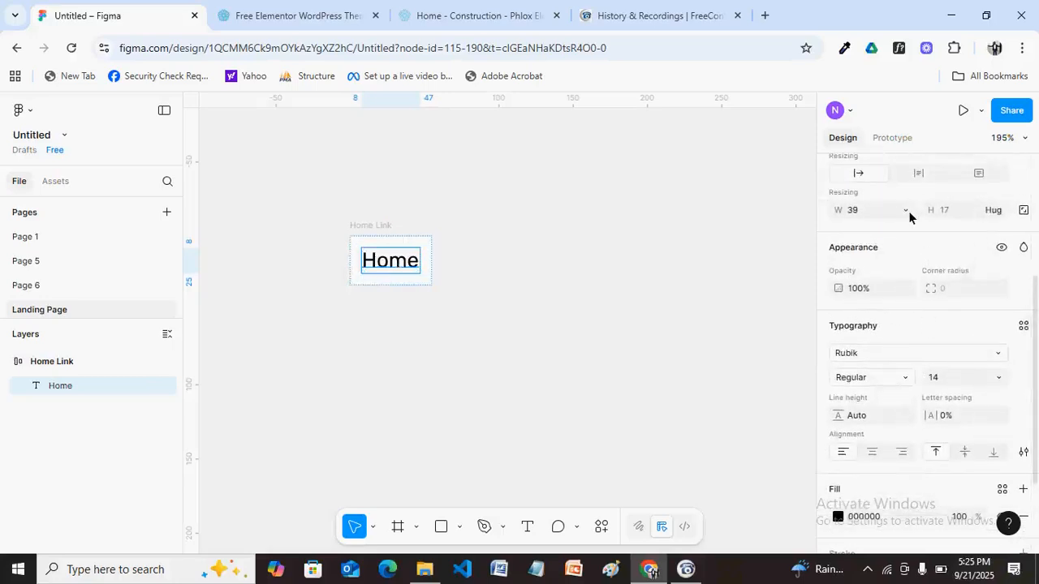
pyautogui.click(374, 226)
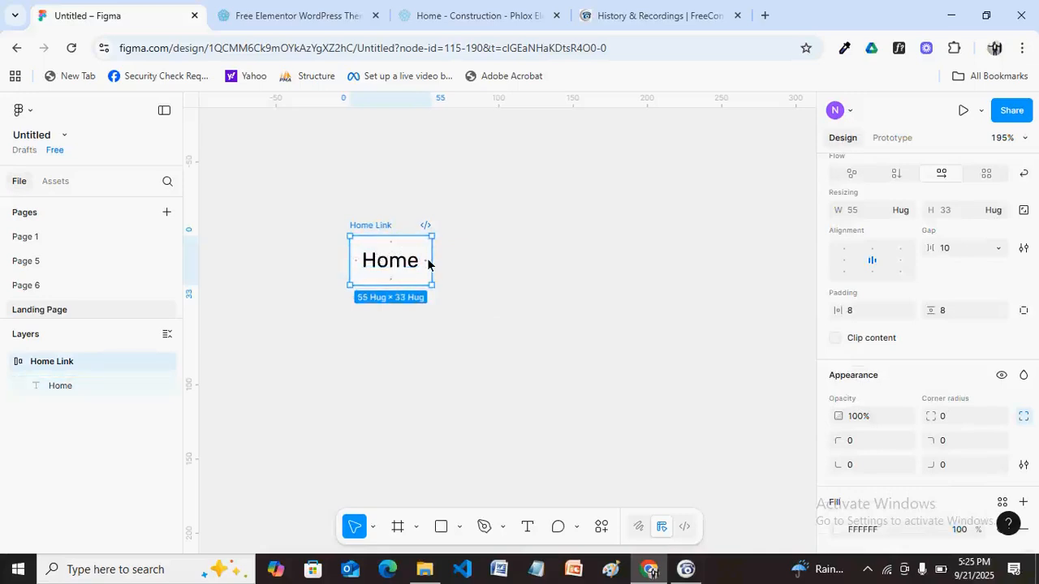
# Wrap Home Link in an outer frame named Links and rename the inner frame Home.
pyautogui.hotkey('shift', 'a')
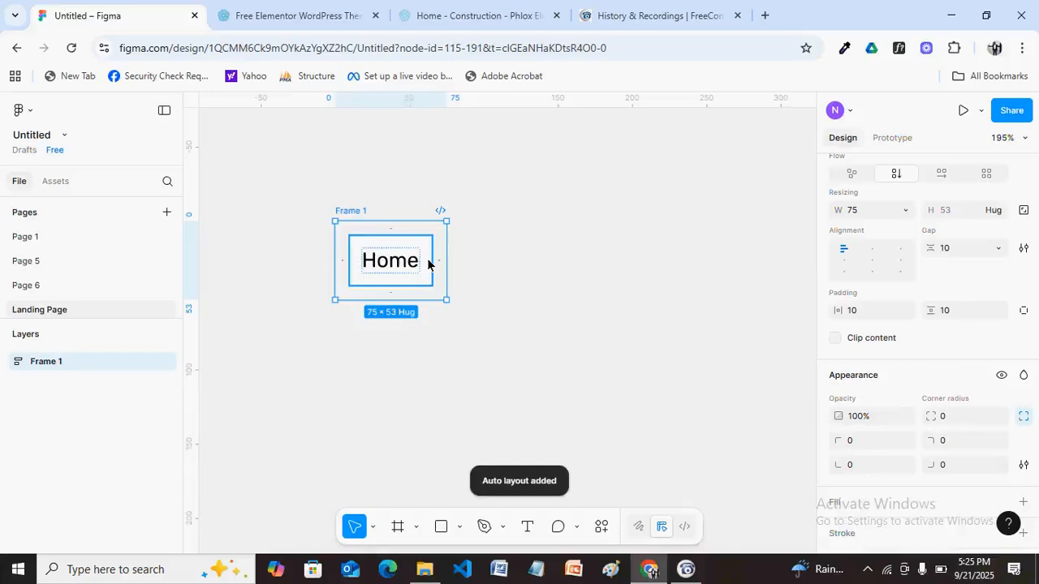
pyautogui.click(593, 237)
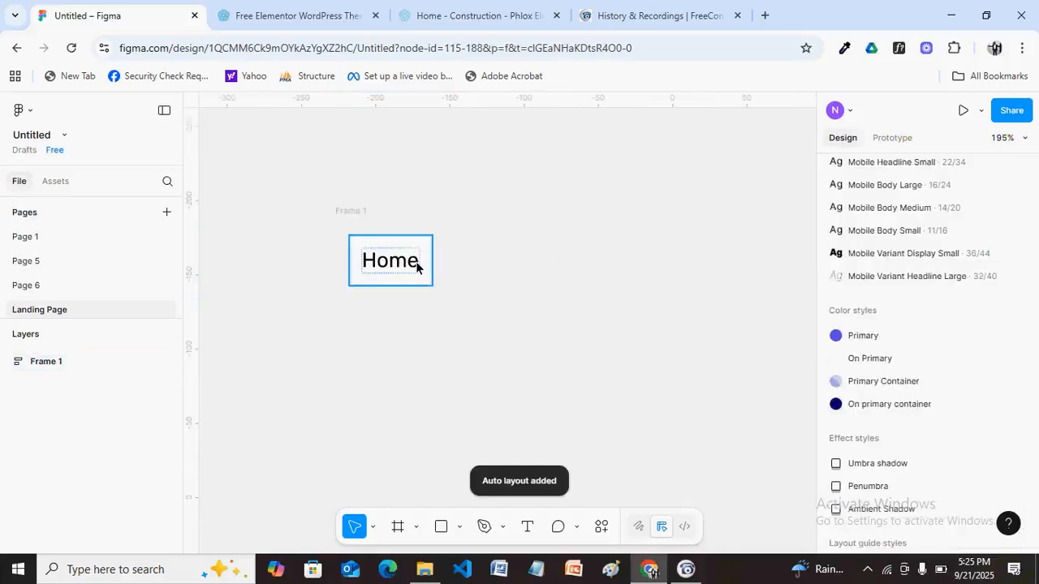
pyautogui.click(416, 267)
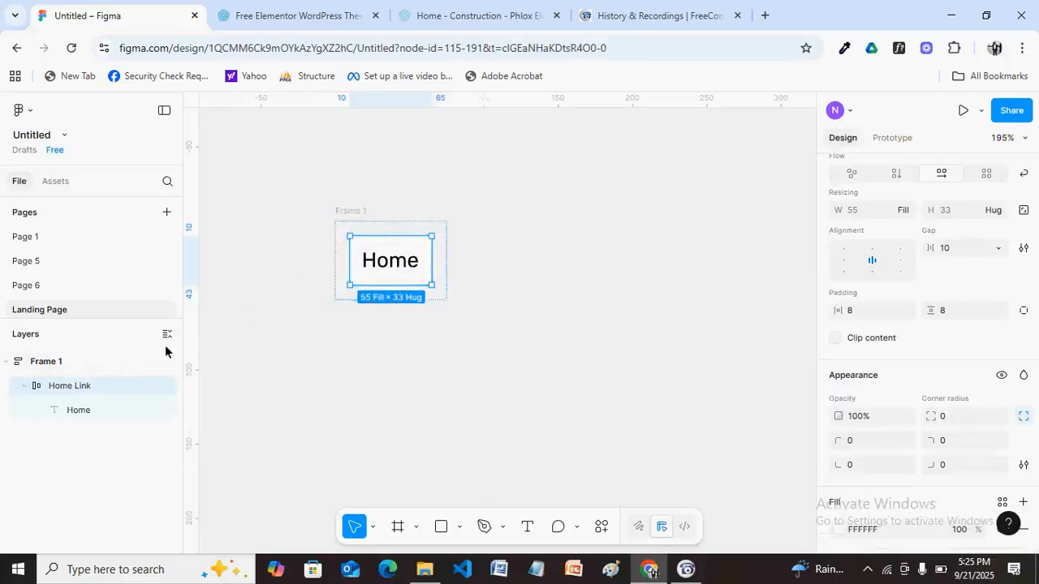
pyautogui.doubleClick(87, 386)
pyautogui.click(106, 387)
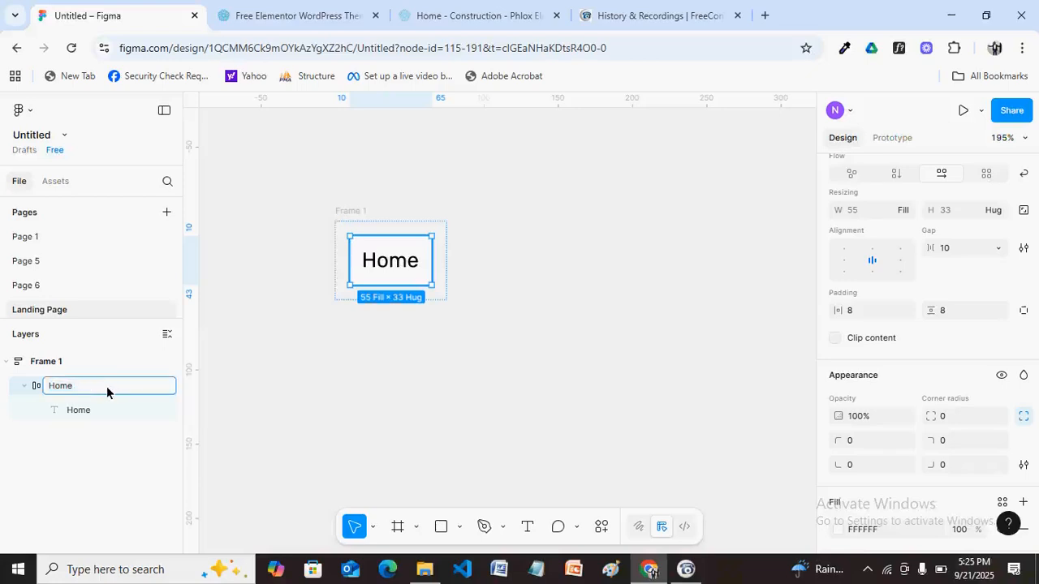
pyautogui.click(369, 373)
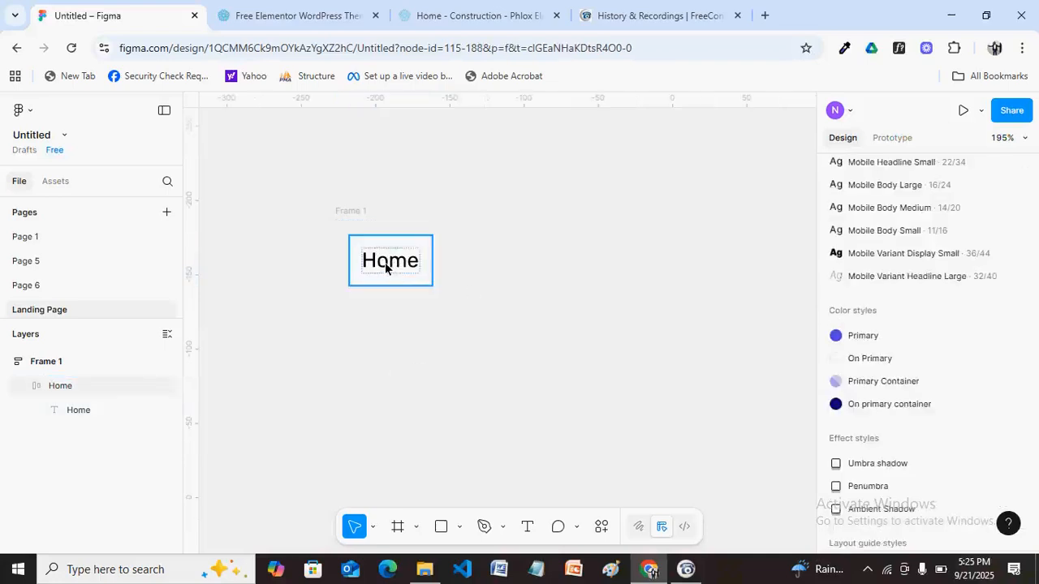
pyautogui.click(353, 212)
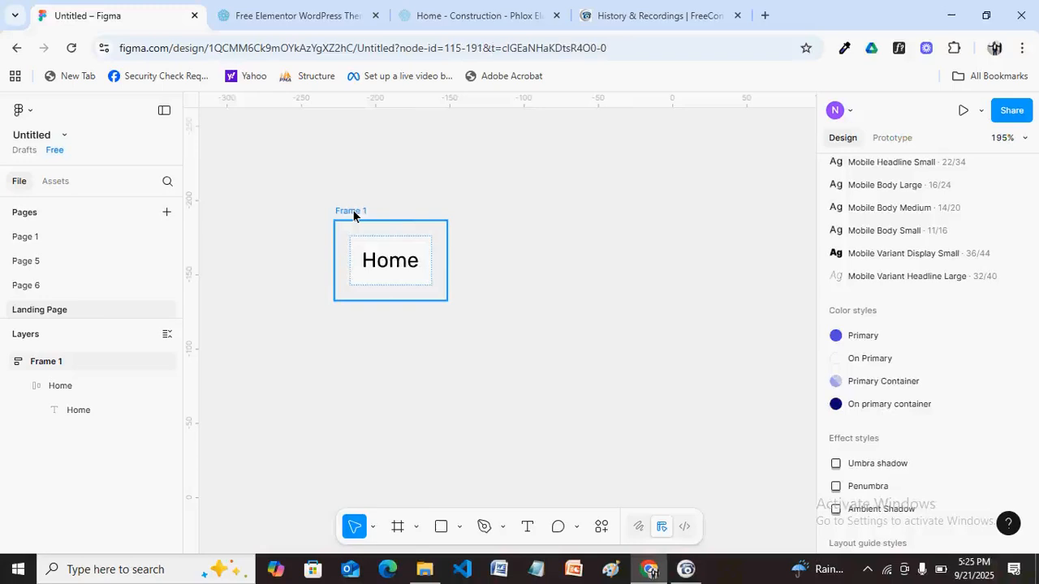
pyautogui.hotkey('ctrl', 'r')
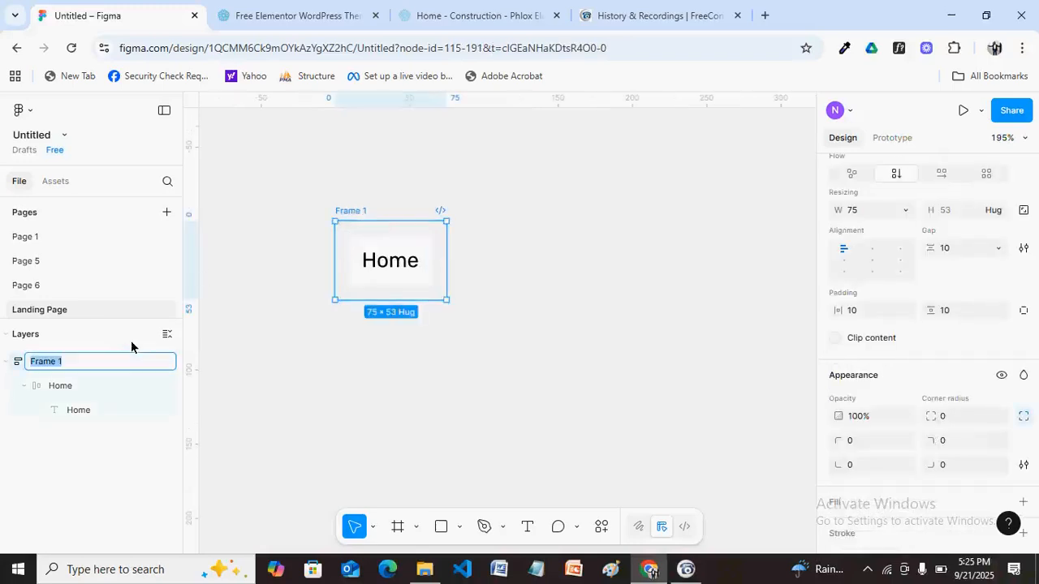
pyautogui.write('Links')
pyautogui.click(408, 262)
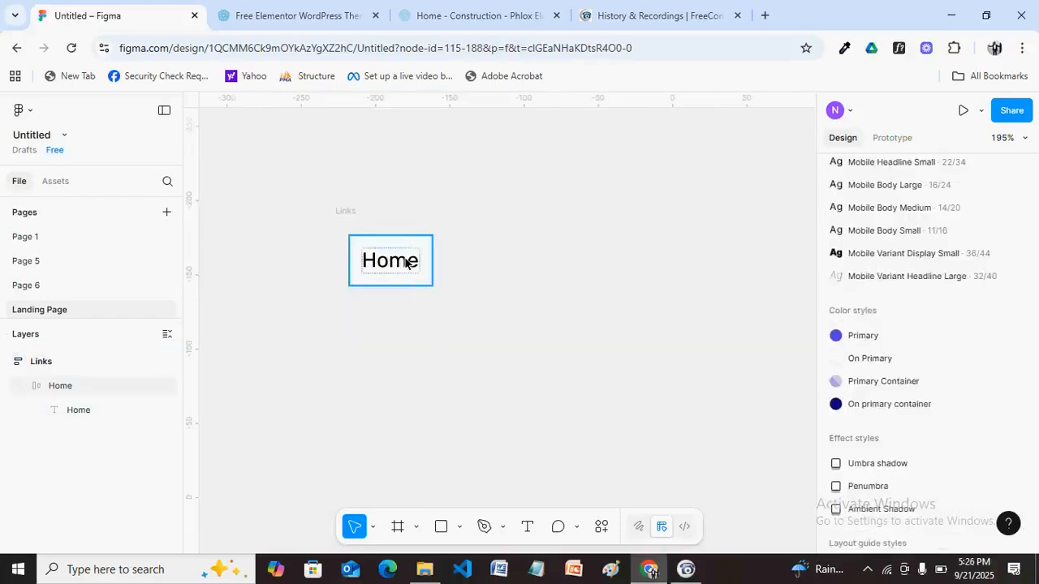
# Duplicate the Home link frame so copies stack vertically inside Links.
pyautogui.click(399, 252)
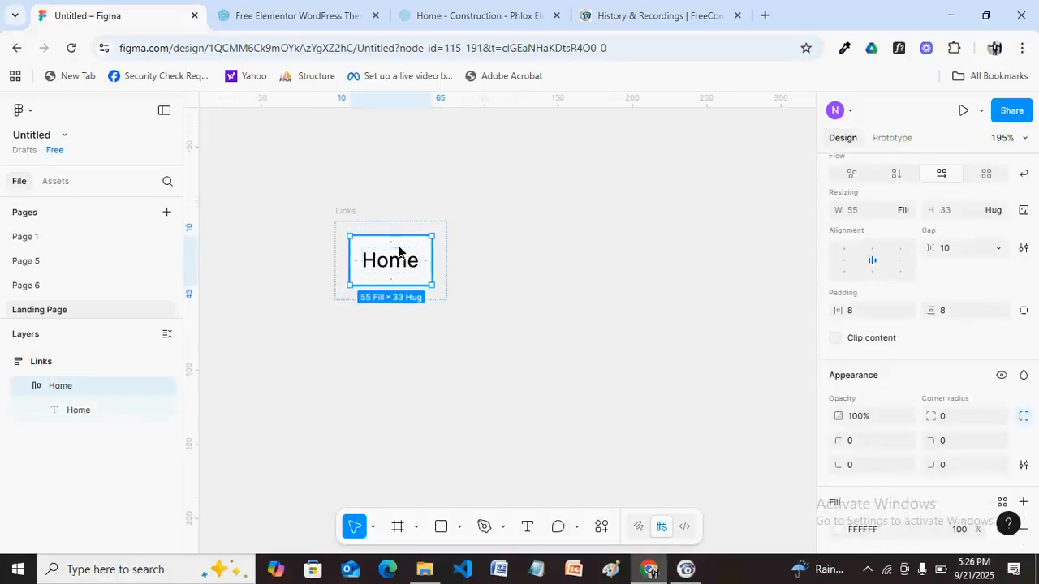
pyautogui.hotkey('ctrl', 'd')
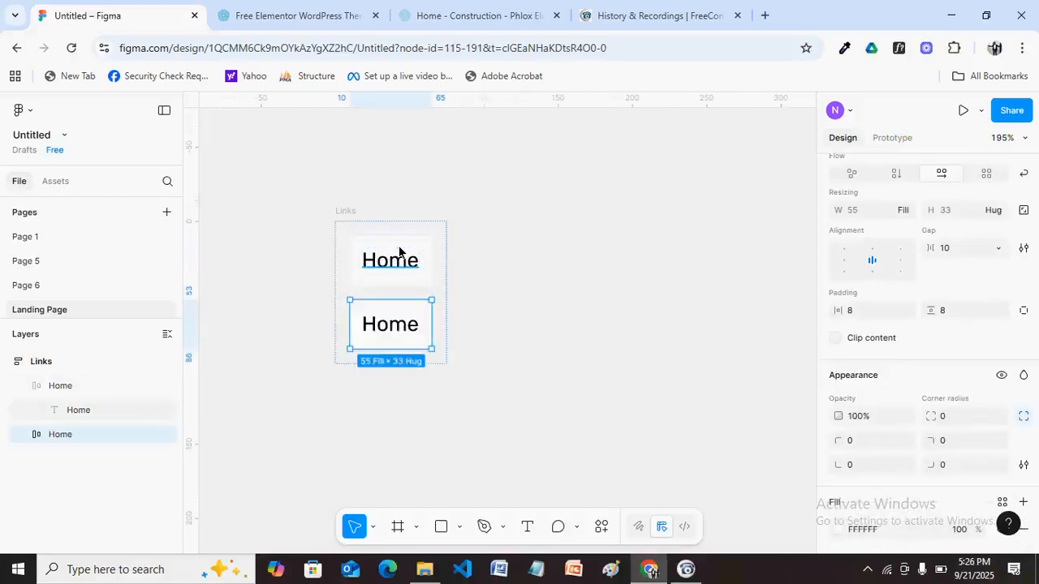
pyautogui.hotkey('ctrl', 'd')
pyautogui.hotkey('ctrl', 'd')
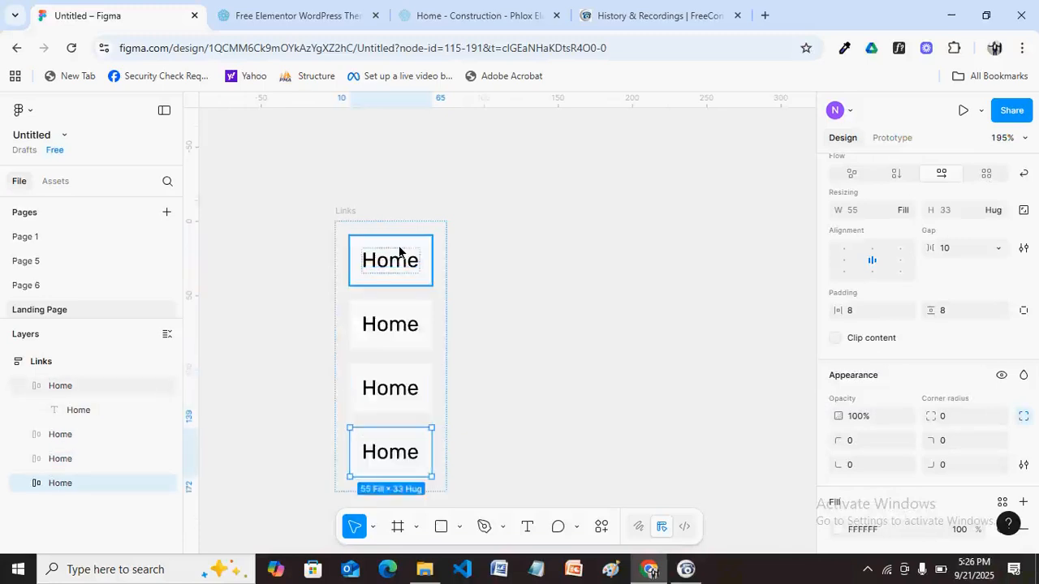
pyautogui.click(345, 211)
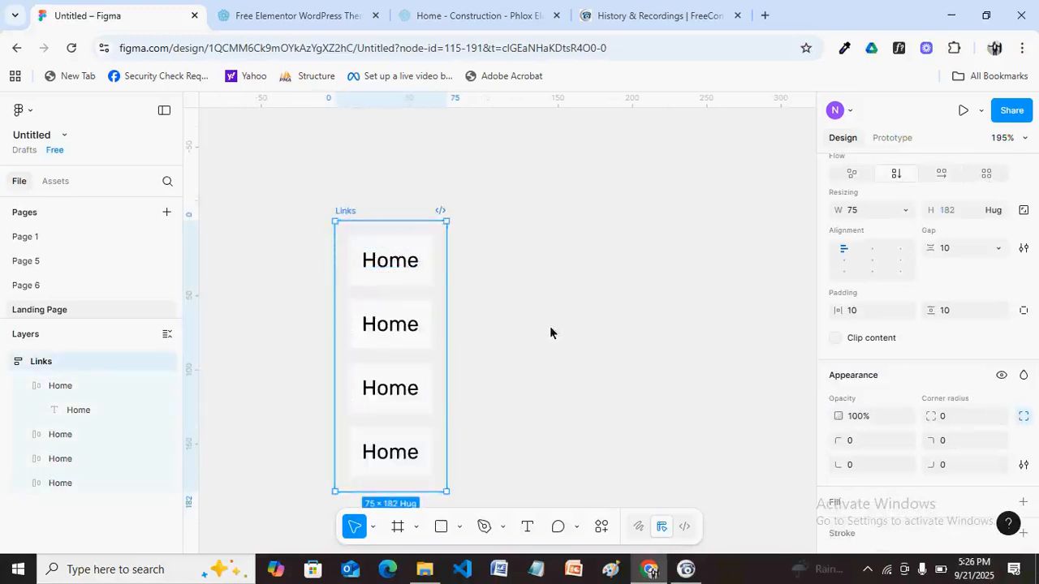
pyautogui.scroll(1, 925, 349)
pyautogui.scroll(4, 973, 291)
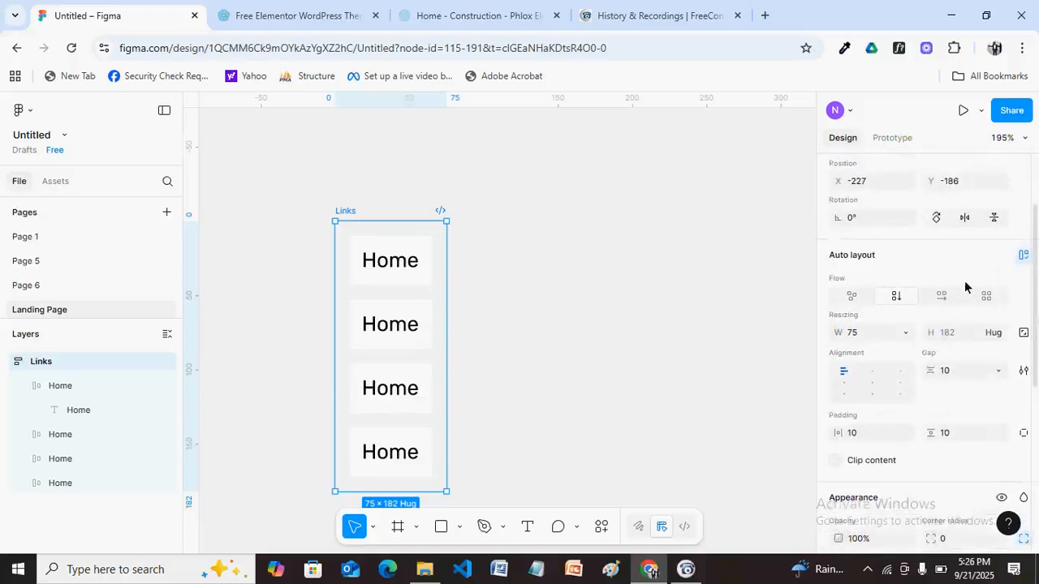
pyautogui.scroll(1, 962, 292)
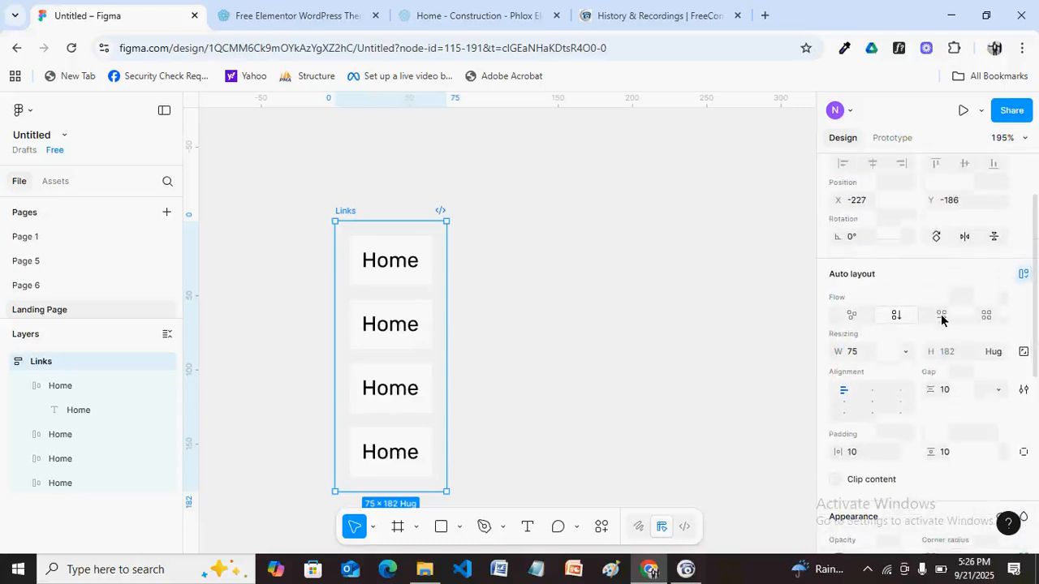
# Try horizontal flow on Links, then undo it and the duplicate Home links.
pyautogui.click(941, 316)
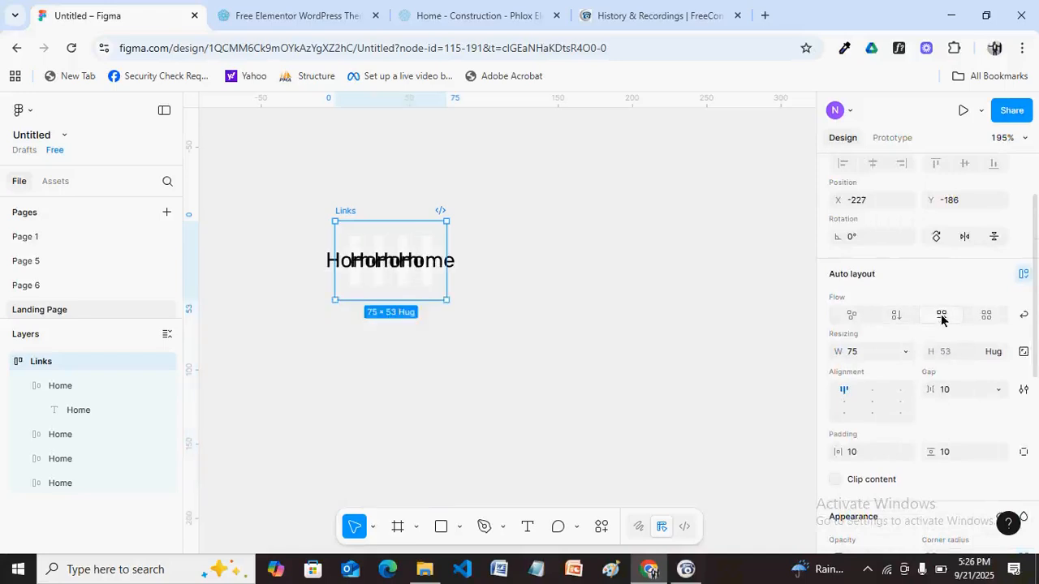
pyautogui.hotkey('ctrl', 'z')
pyautogui.hotkey('ctrl', 'z')
pyautogui.hotkey('ctrl', 'z')
pyautogui.hotkey('ctrl', 'z')
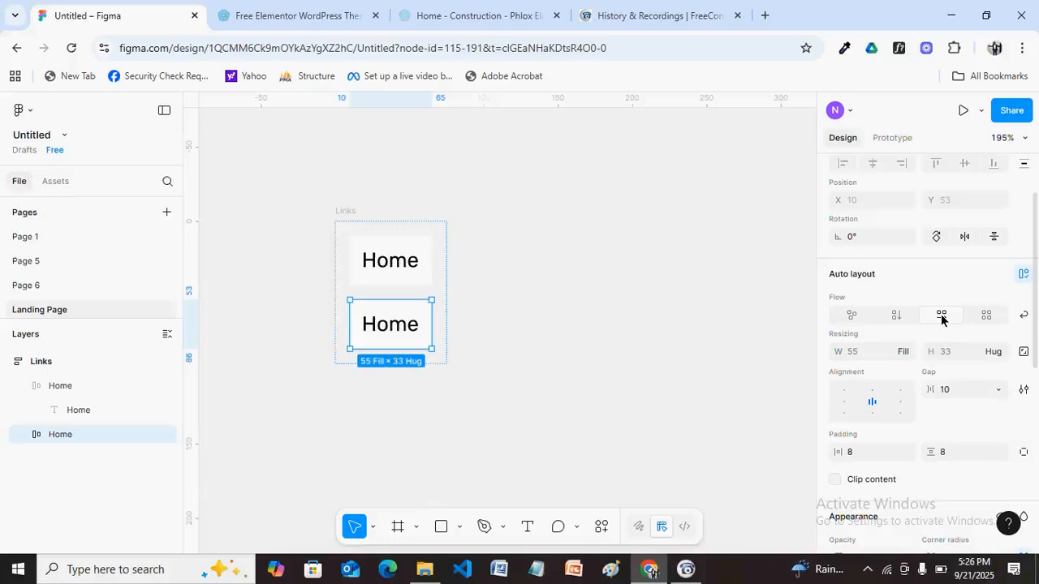
pyautogui.hotkey('ctrl', 'z')
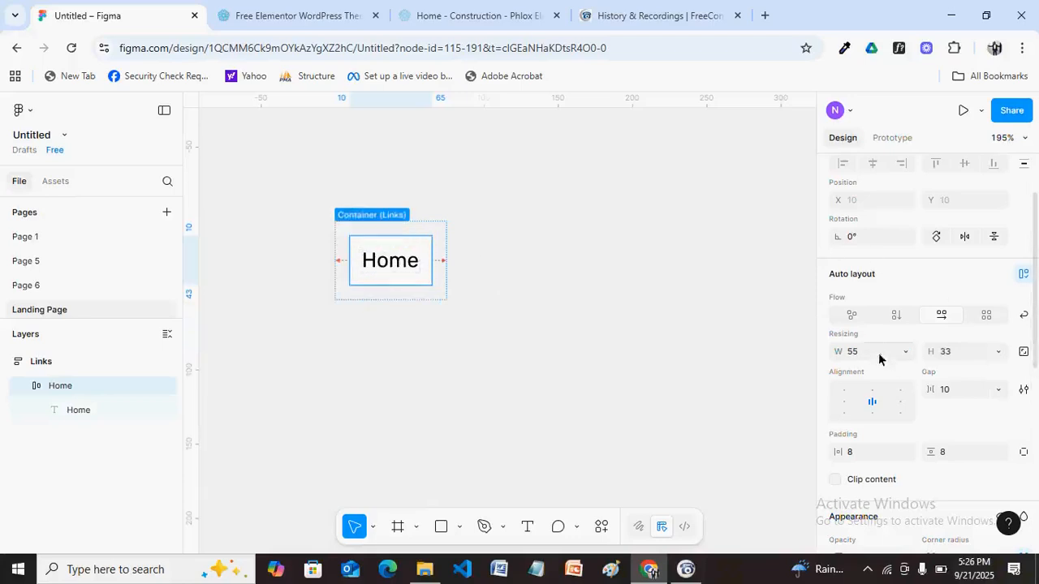
# Set the Home frame's width to Hug contents.
pyautogui.click(907, 353)
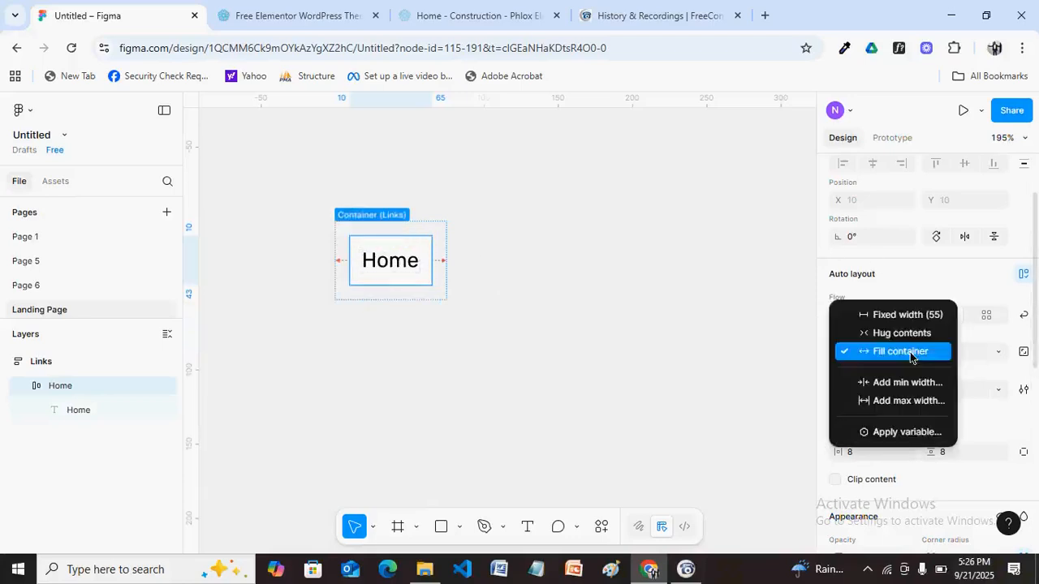
pyautogui.click(902, 335)
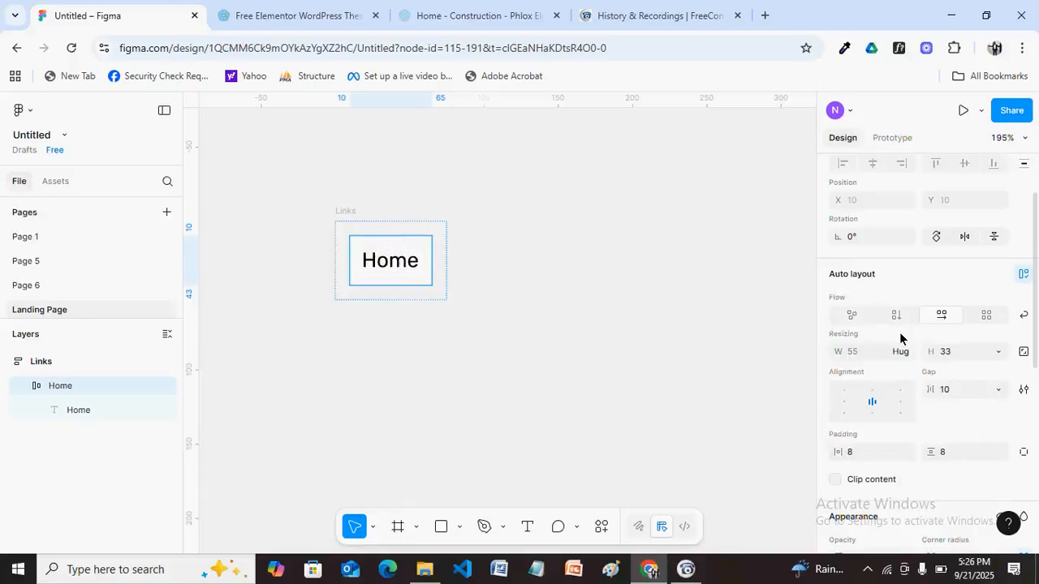
pyautogui.press('Return')
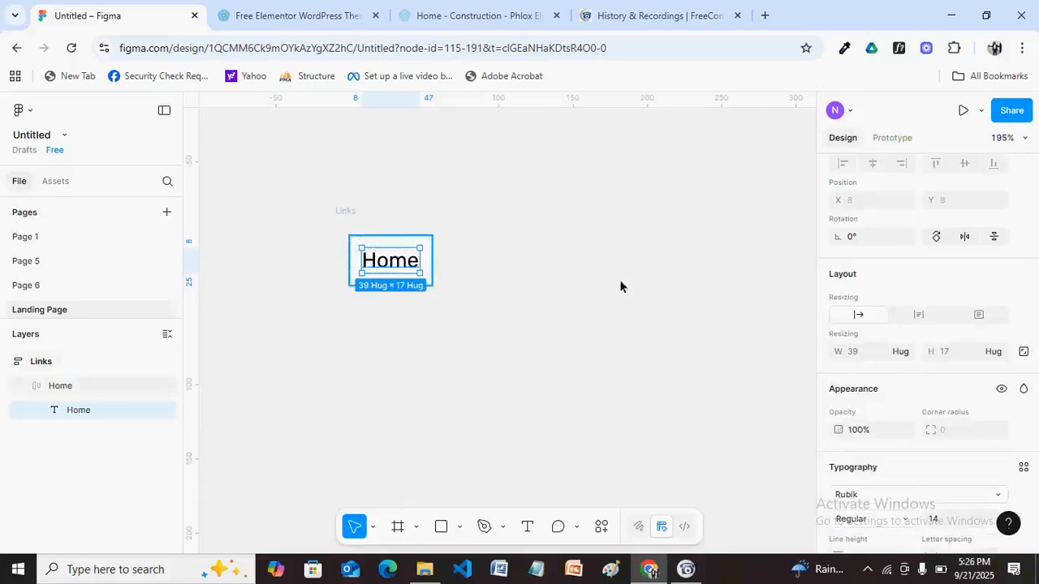
# Test a duplicate Home link in horizontal flow, then undo and delete the copy.
pyautogui.click(380, 245)
pyautogui.hotkey('ctrl', 'd')
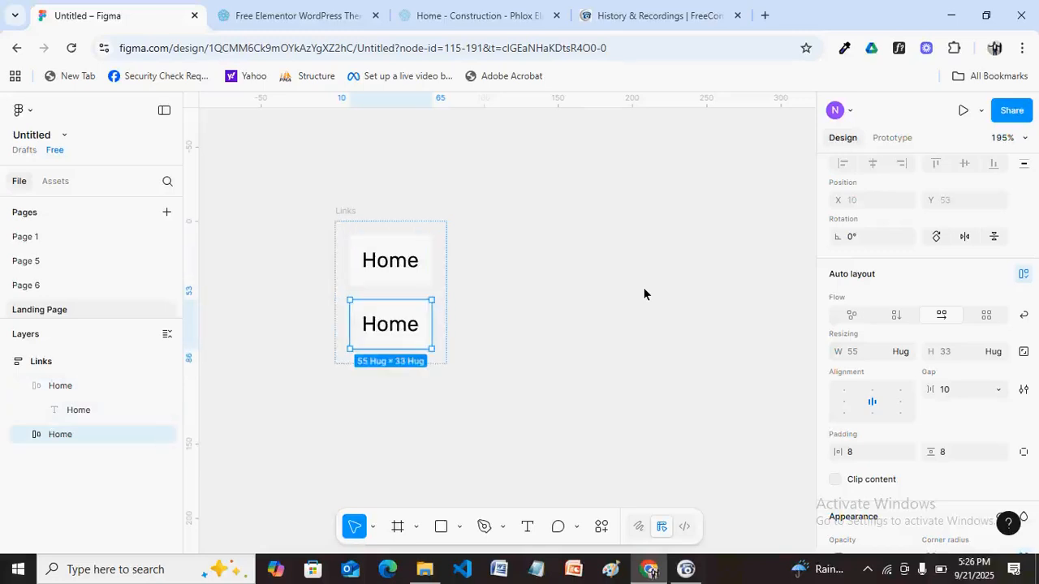
pyautogui.click(346, 216)
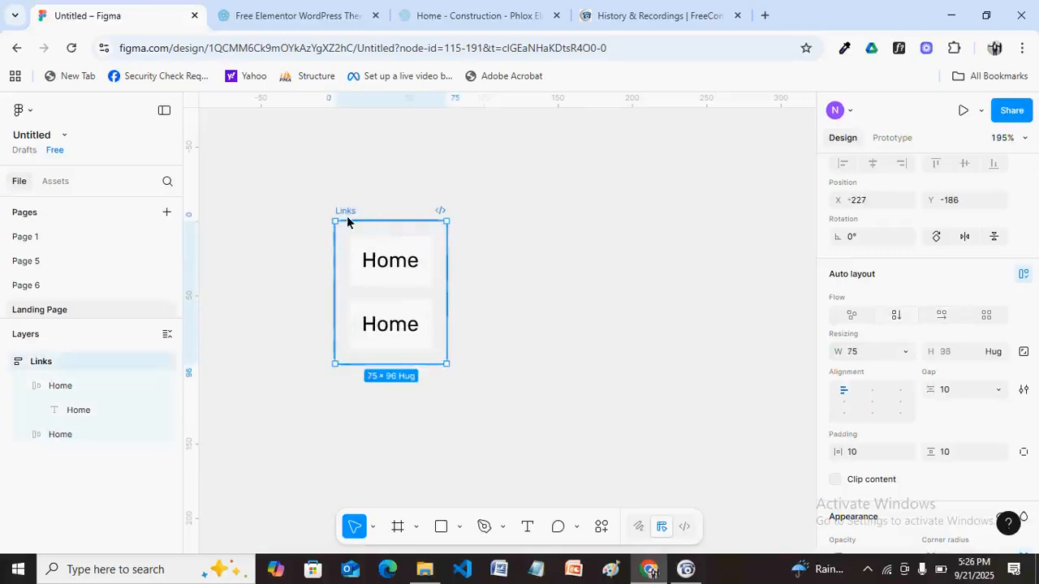
pyautogui.click(942, 315)
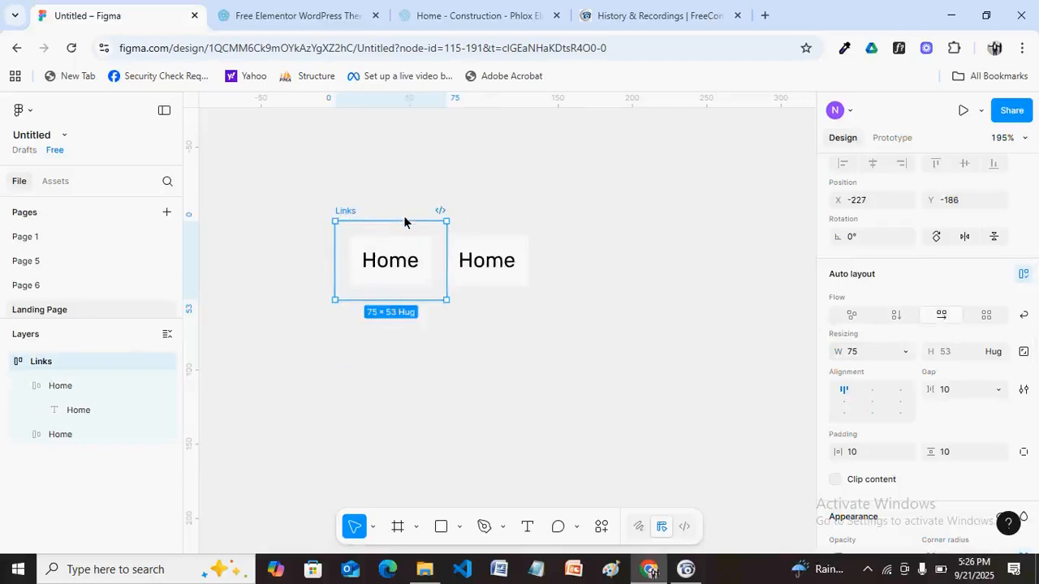
pyautogui.hotkey('ctrl', 'z')
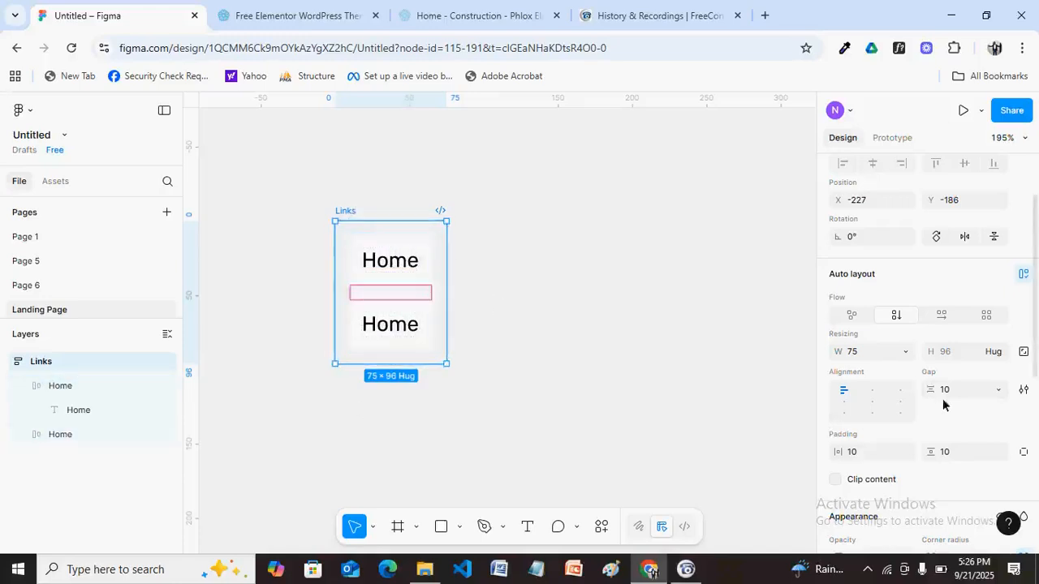
pyautogui.click(377, 293)
pyautogui.press('Delete')
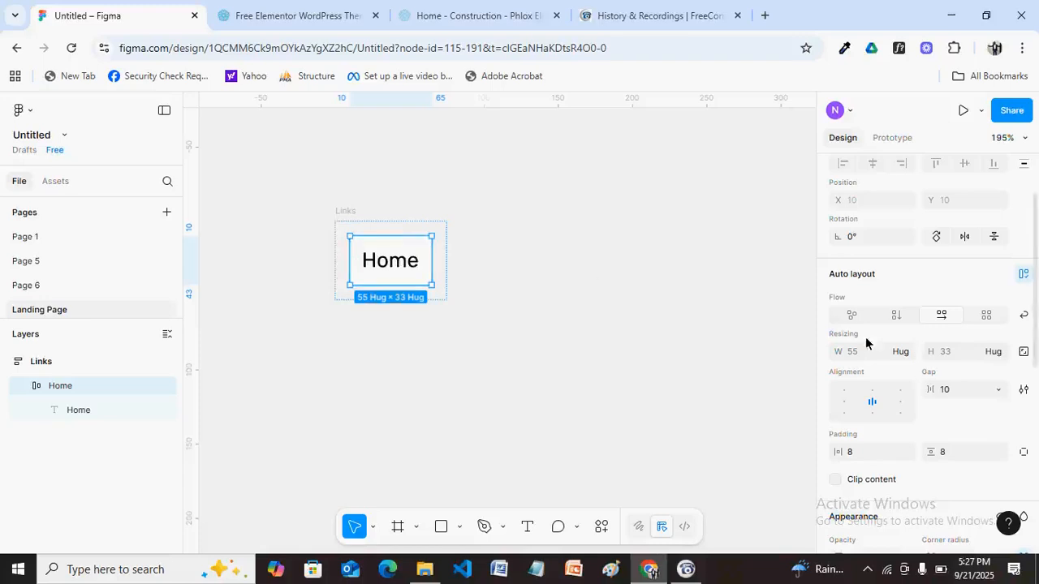
# Set the Home text's width to Fill container.
pyautogui.doubleClick(409, 269)
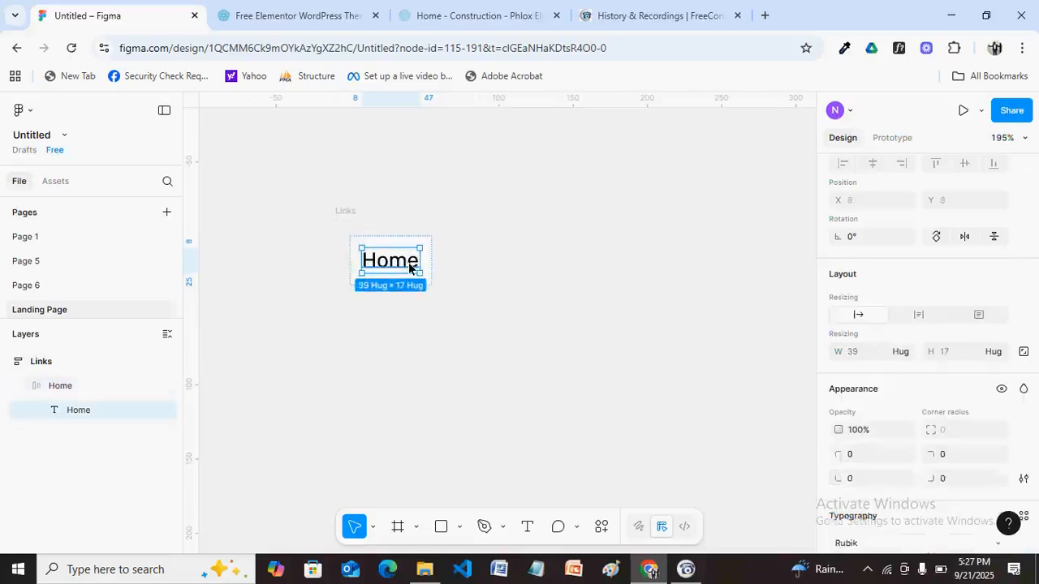
pyautogui.click(906, 352)
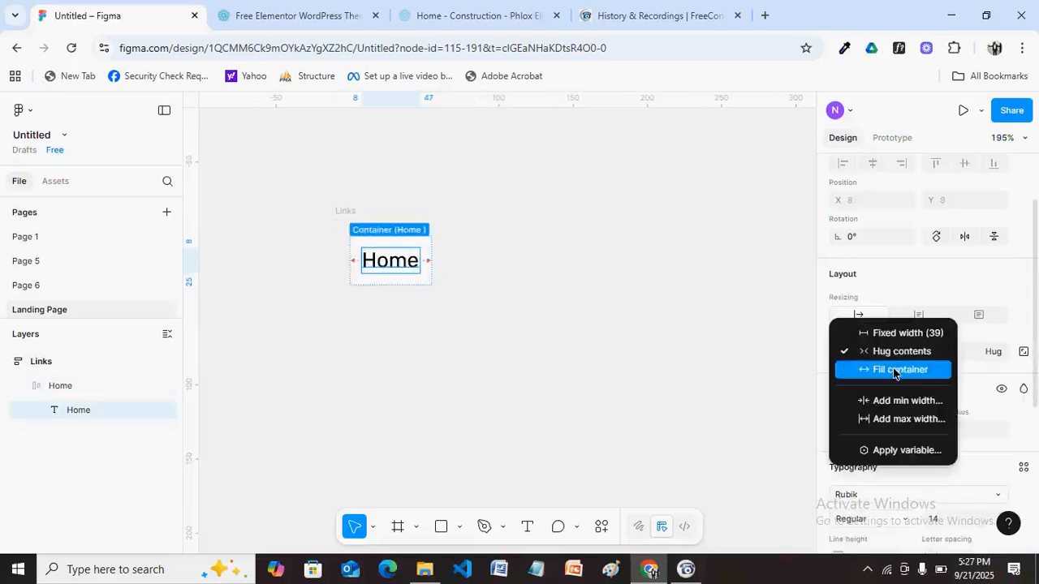
pyautogui.click(894, 371)
pyautogui.click(344, 213)
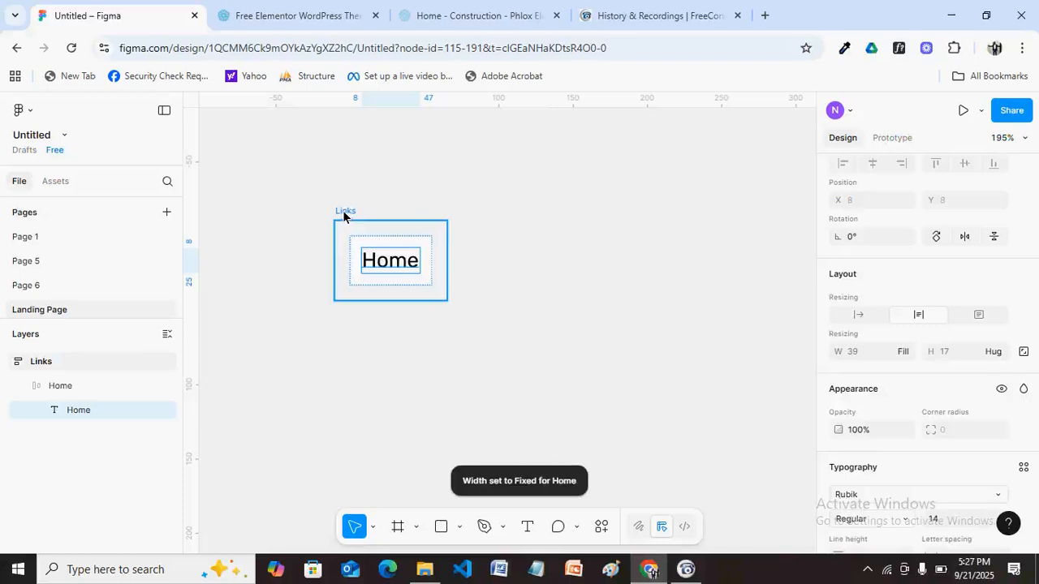
# Duplicate the Home link and try a side-by-side layout, then undo the layout.
pyautogui.click(414, 243)
pyautogui.click(415, 244)
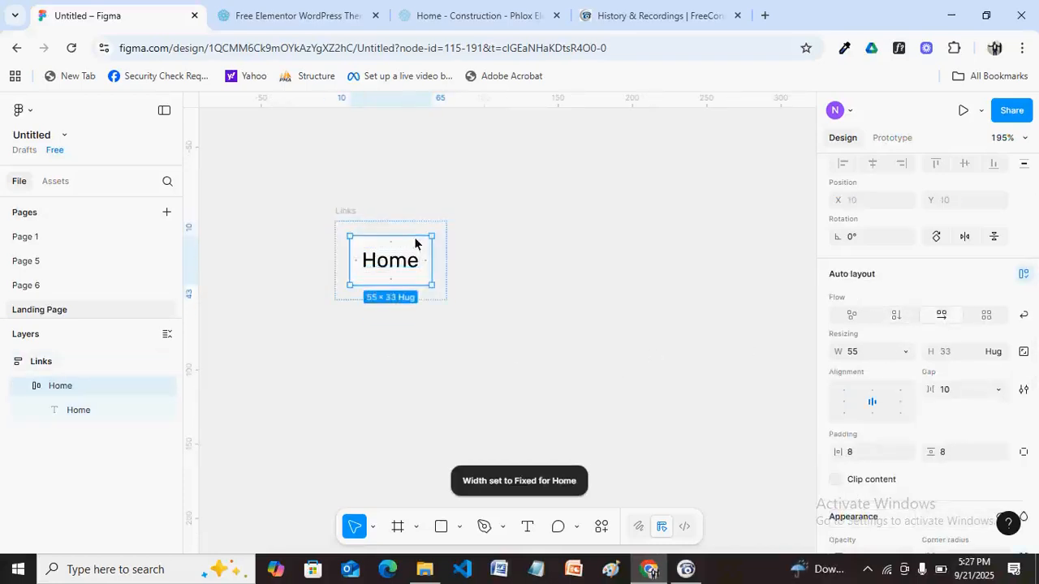
pyautogui.hotkey('ctrl', 'd')
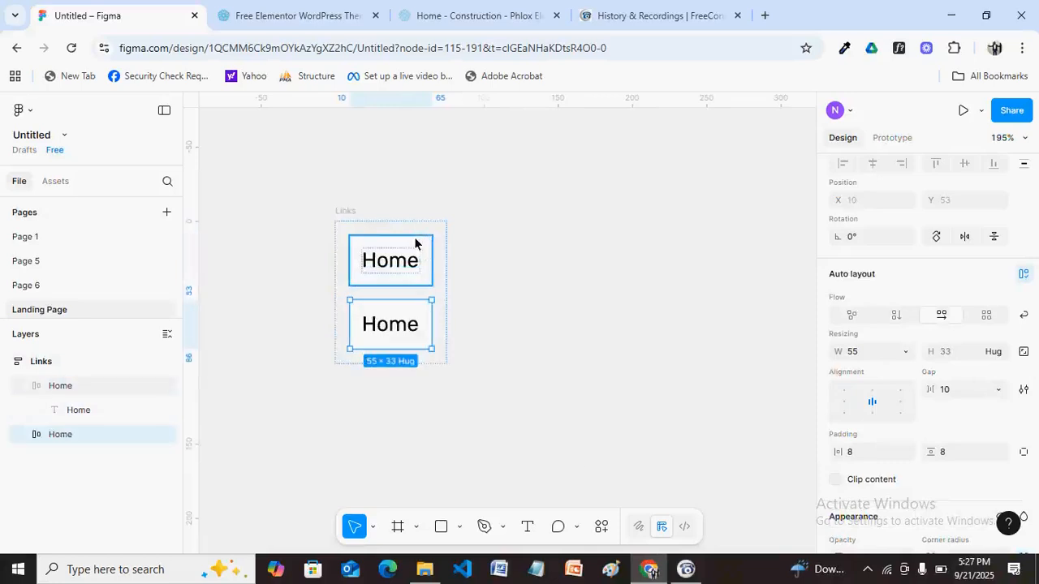
pyautogui.click(352, 220)
pyautogui.click(941, 314)
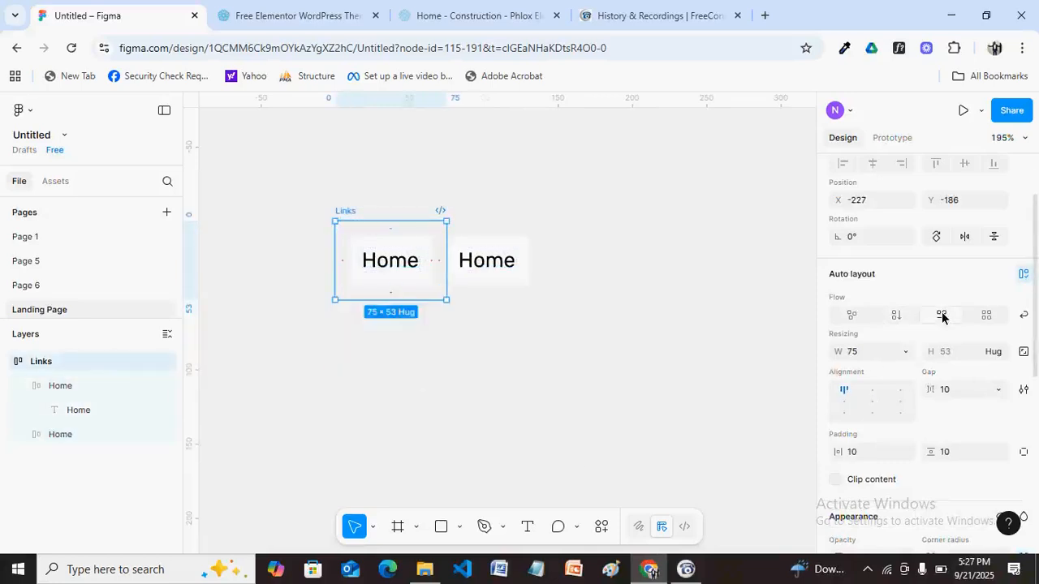
pyautogui.hotkey('ctrl', 'z')
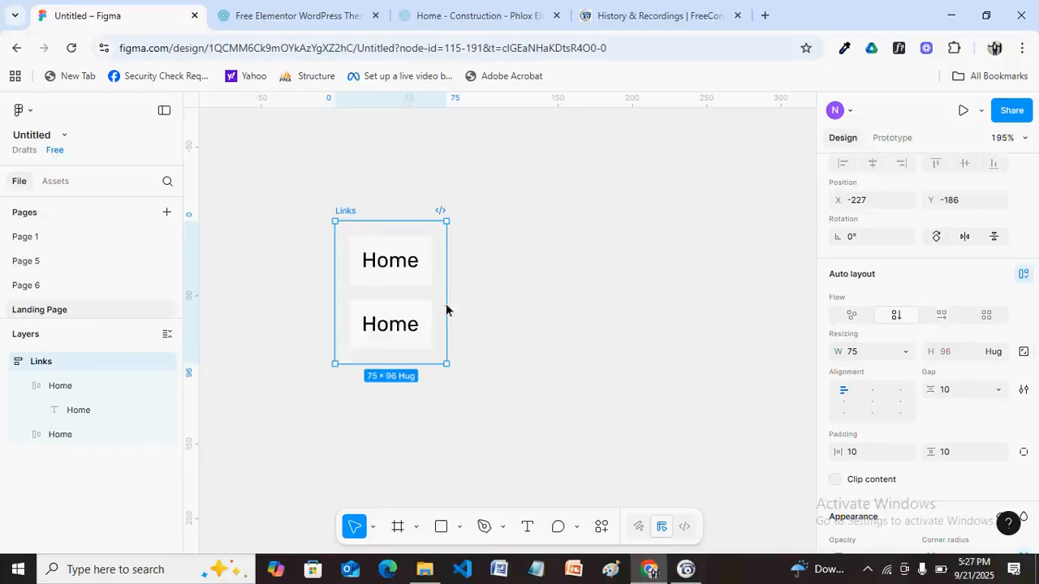
# Remove the duplicate lower Home item, leaving a single Home link.
pyautogui.click(418, 327)
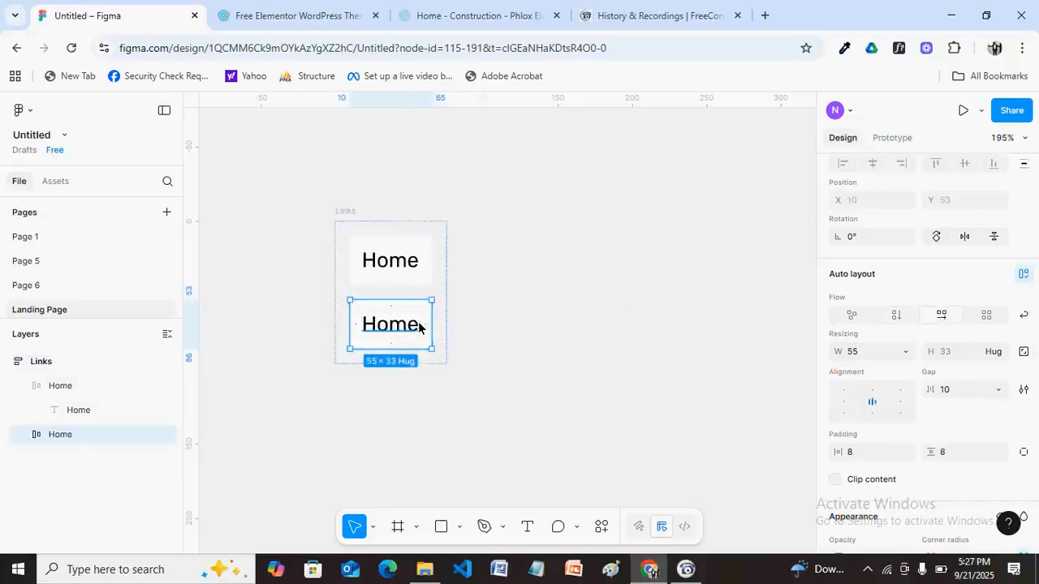
pyautogui.click(358, 280)
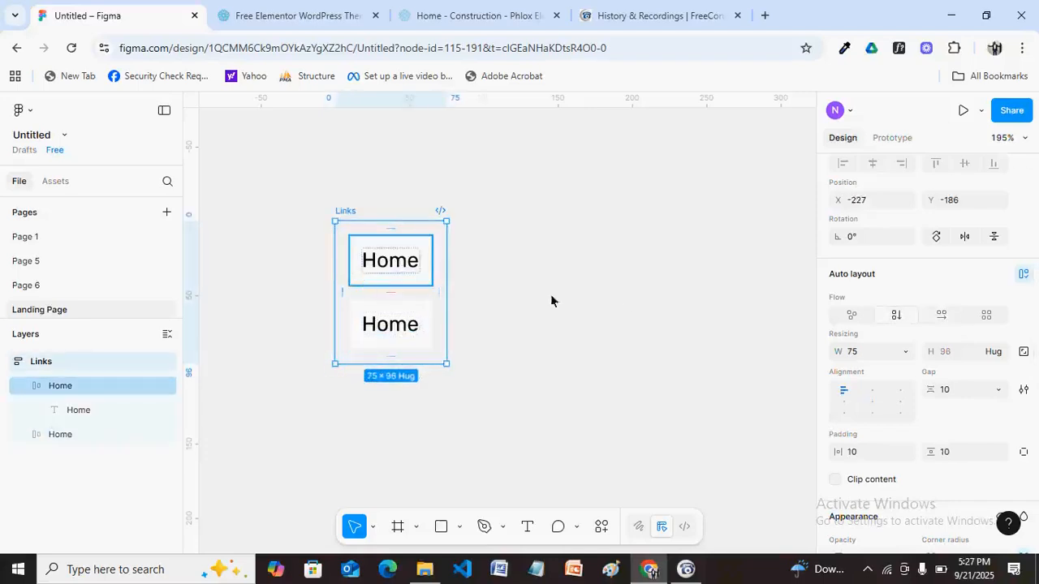
pyautogui.press('Escape')
pyautogui.hotkey('ctrl', 'z')
pyautogui.hotkey('ctrl', 'z')
pyautogui.hotkey('ctrl', 'z')
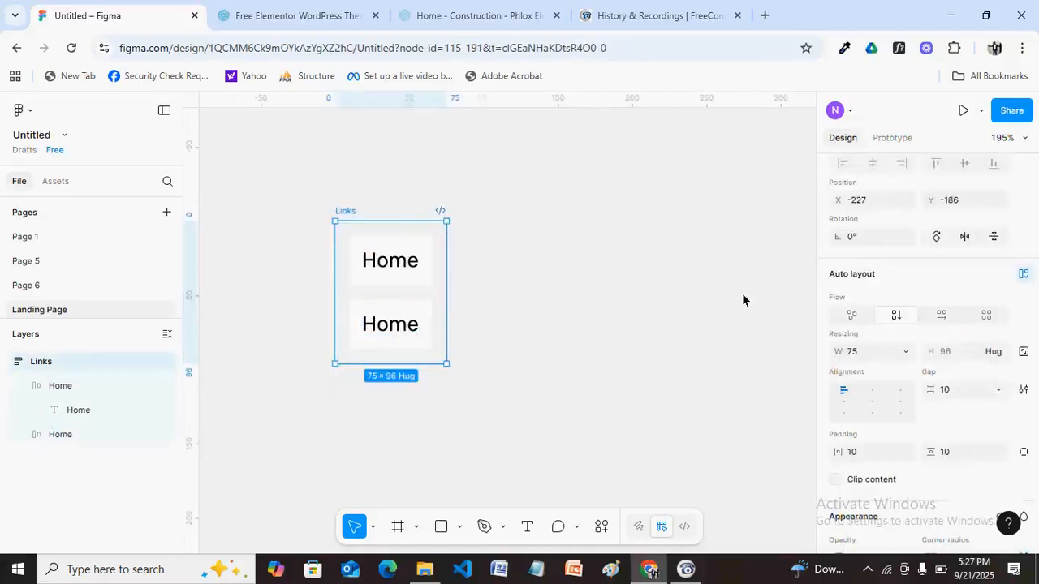
pyautogui.hotkey('ctrl', 'z')
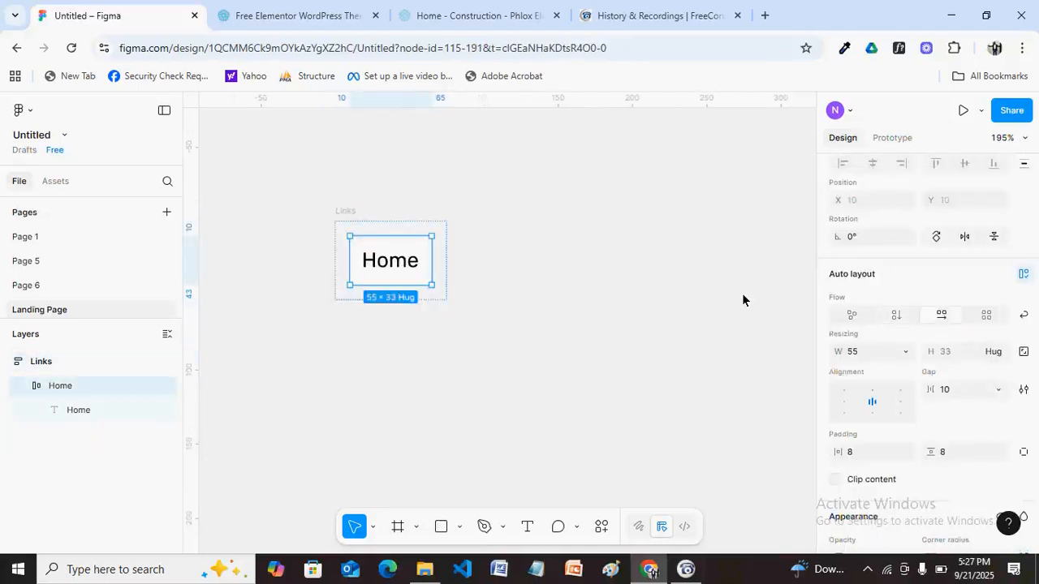
pyautogui.click(422, 278)
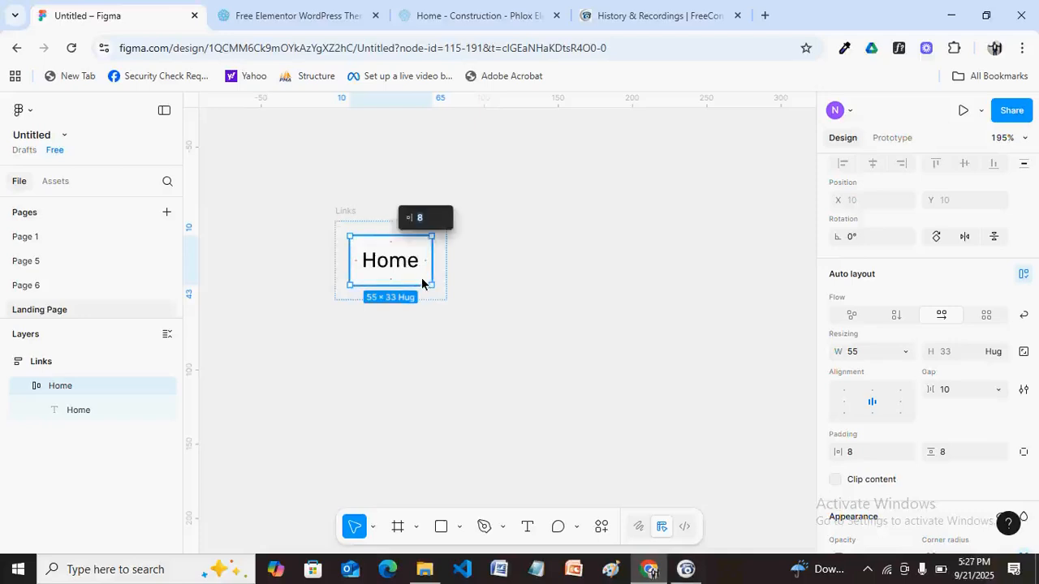
# Set the Home frame's width to Fill container.
pyautogui.click(906, 353)
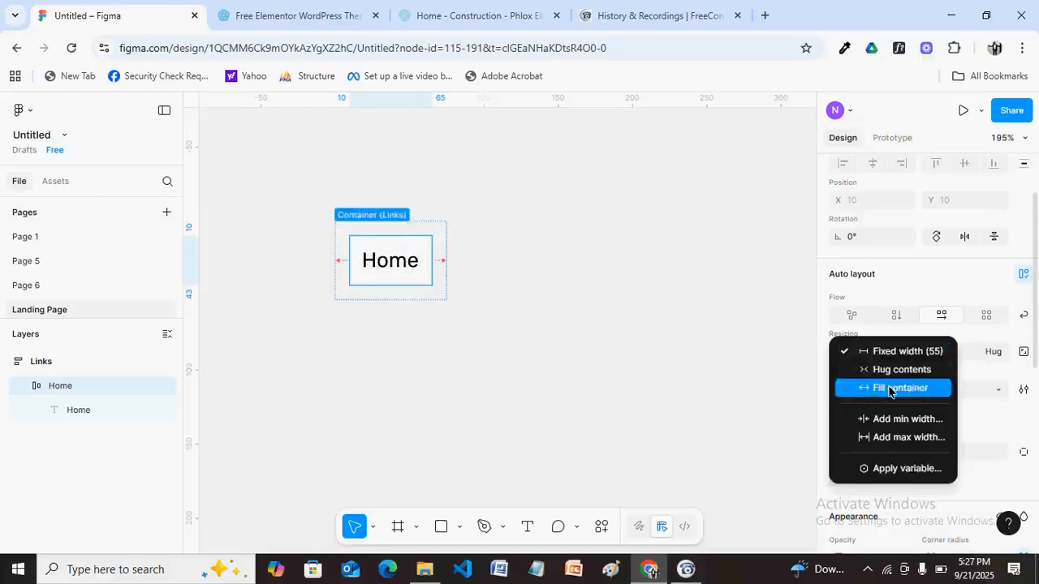
pyautogui.click(890, 390)
pyautogui.click(397, 252)
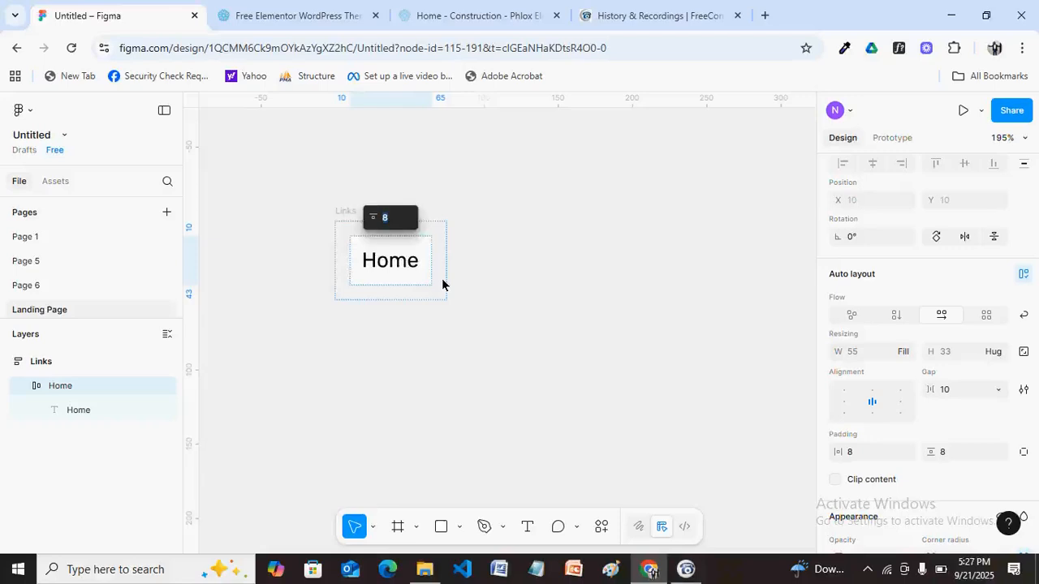
pyautogui.click(414, 256)
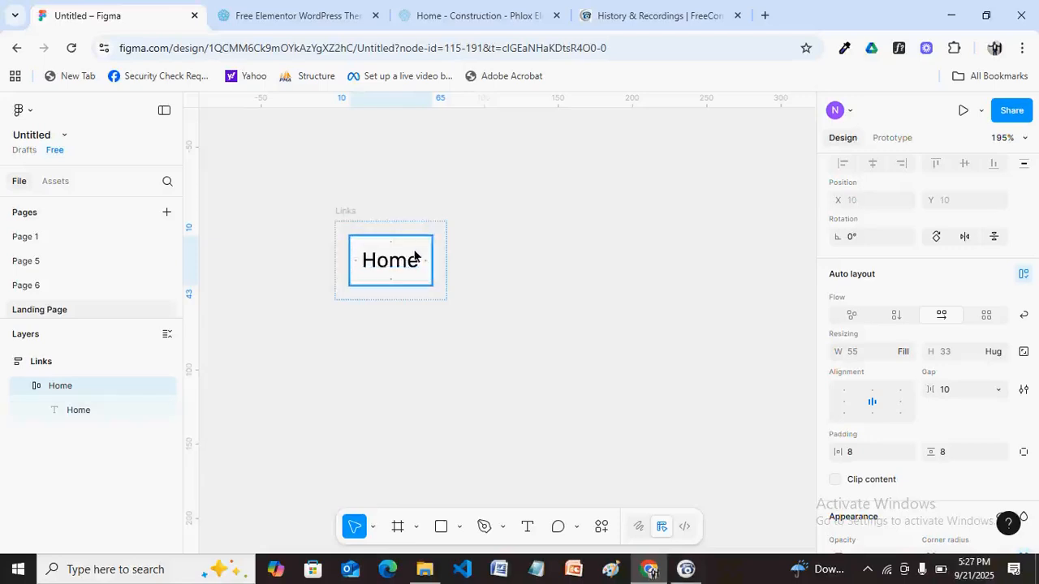
pyautogui.click(424, 243)
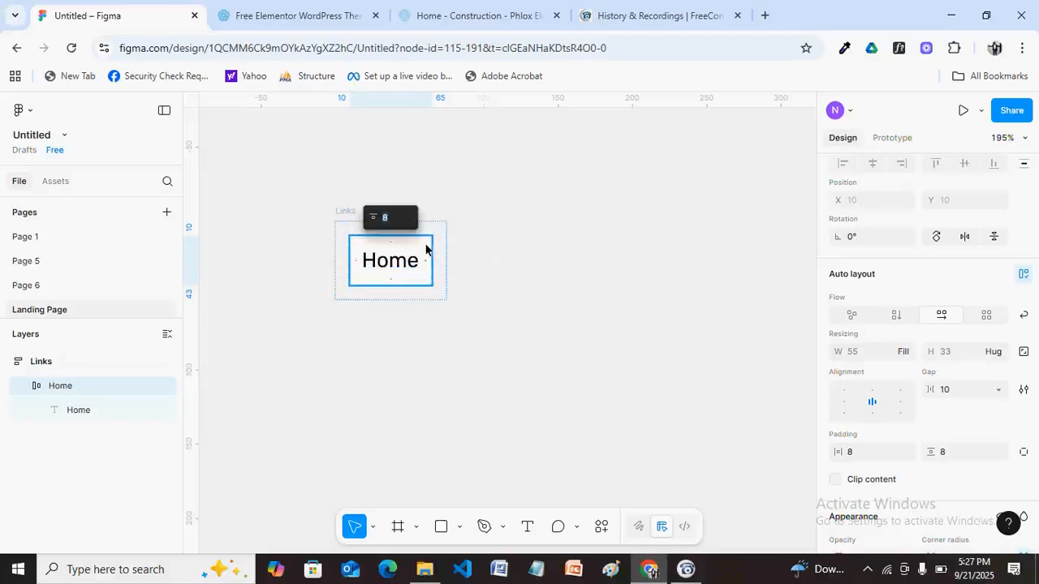
pyautogui.click(525, 256)
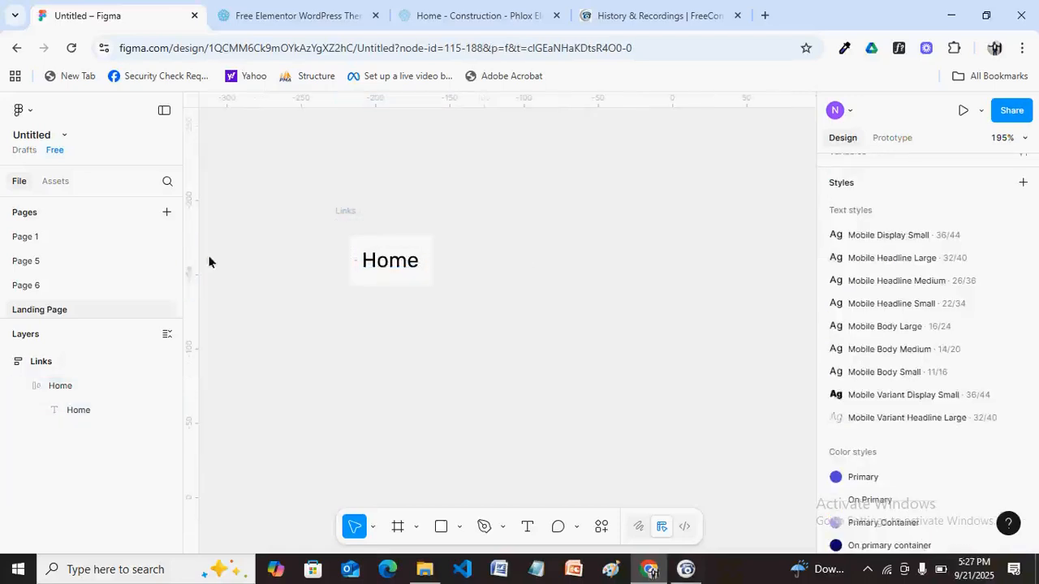
# Duplicate Home and try a horizontal Links layout, then undo both changes.
pyautogui.click(374, 286)
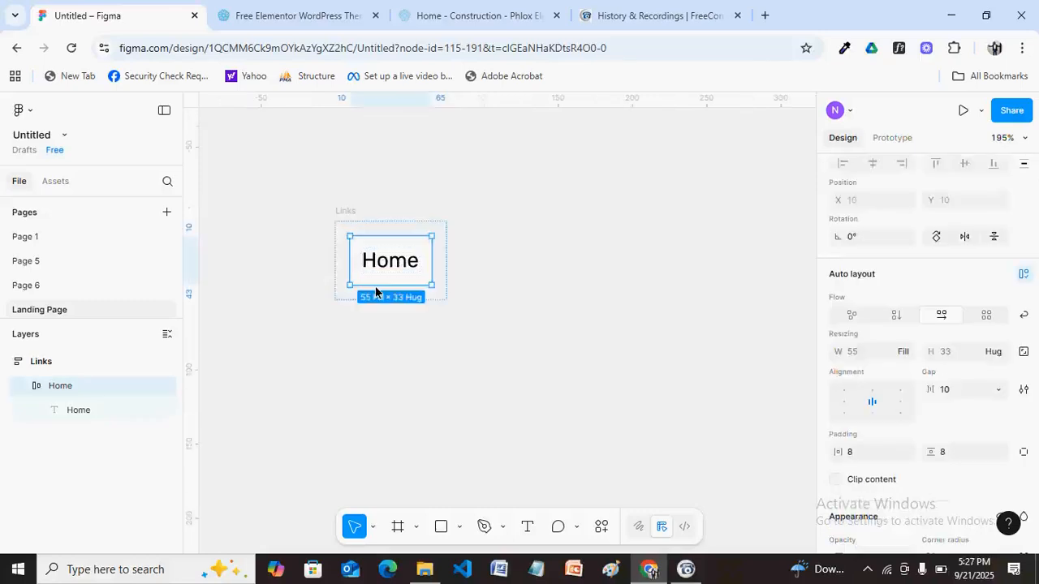
pyautogui.hotkey('ctrl', 'd')
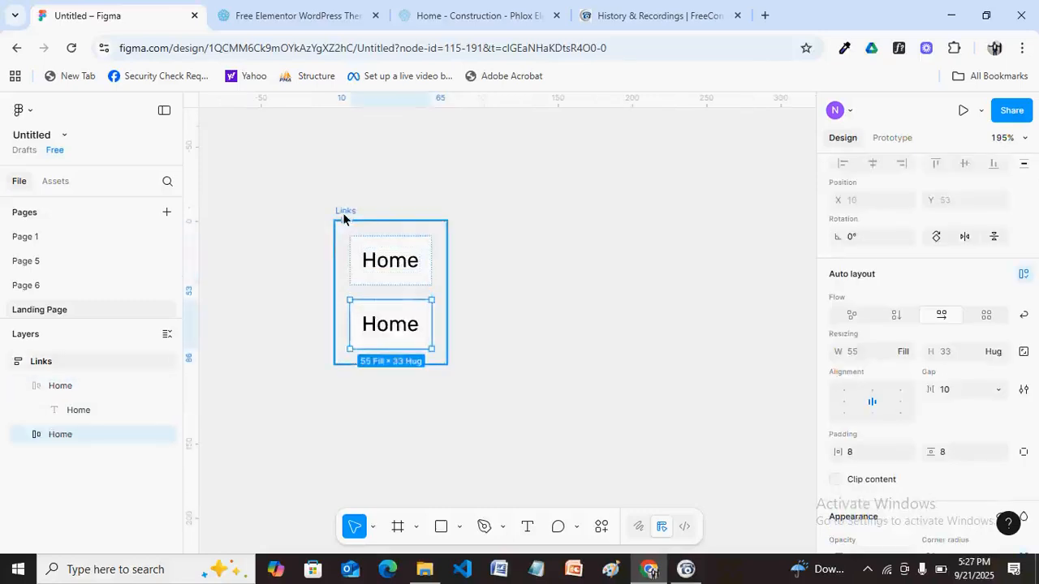
pyautogui.click(434, 234)
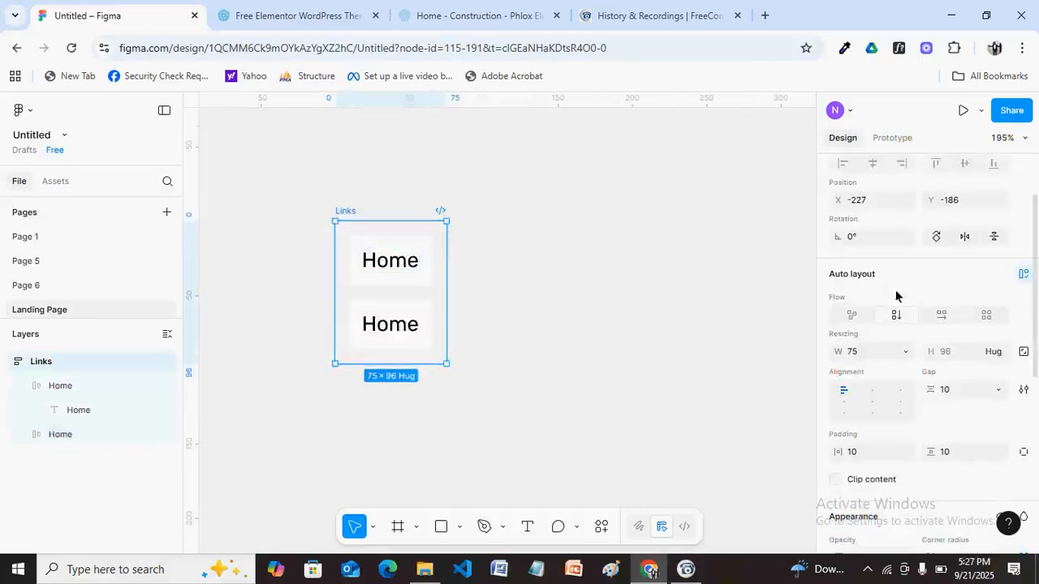
pyautogui.click(940, 315)
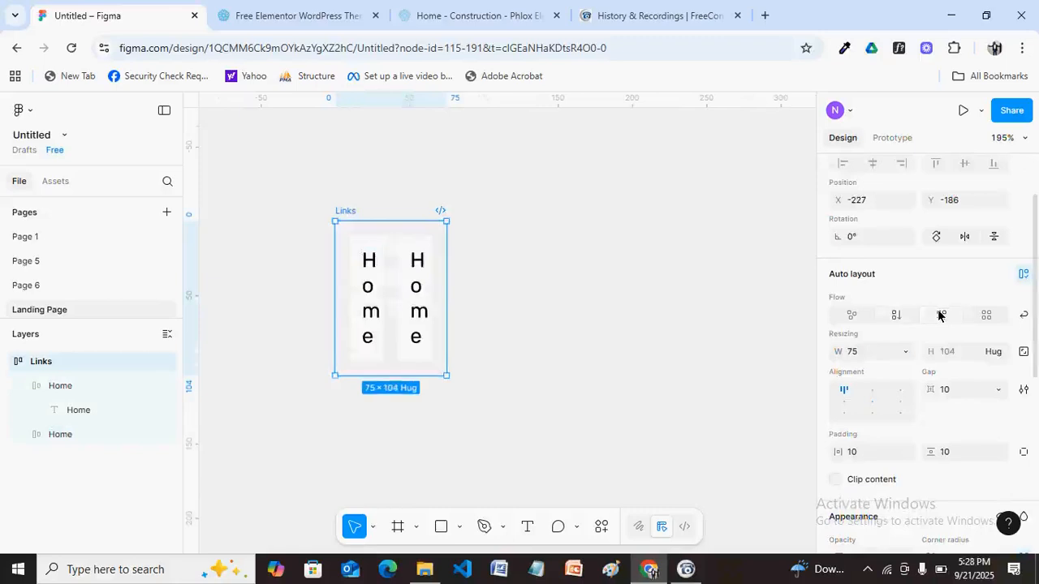
pyautogui.hotkey('ctrl', 'z')
pyautogui.hotkey('ctrl', 'z')
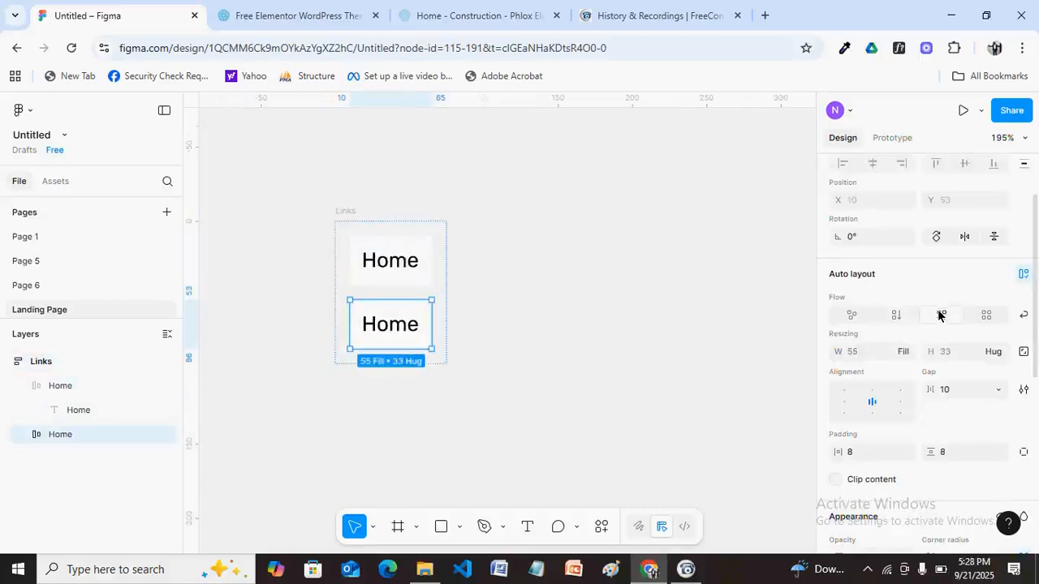
pyautogui.hotkey('ctrl', 'z')
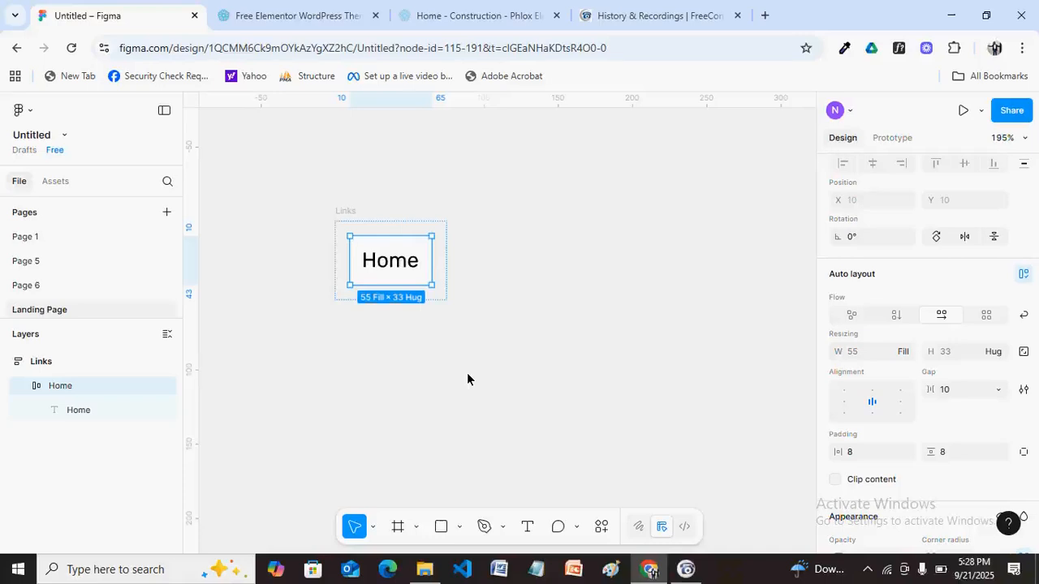
# Set both the Home text and Home frame widths to Hug contents.
pyautogui.click(345, 212)
pyautogui.doubleClick(406, 258)
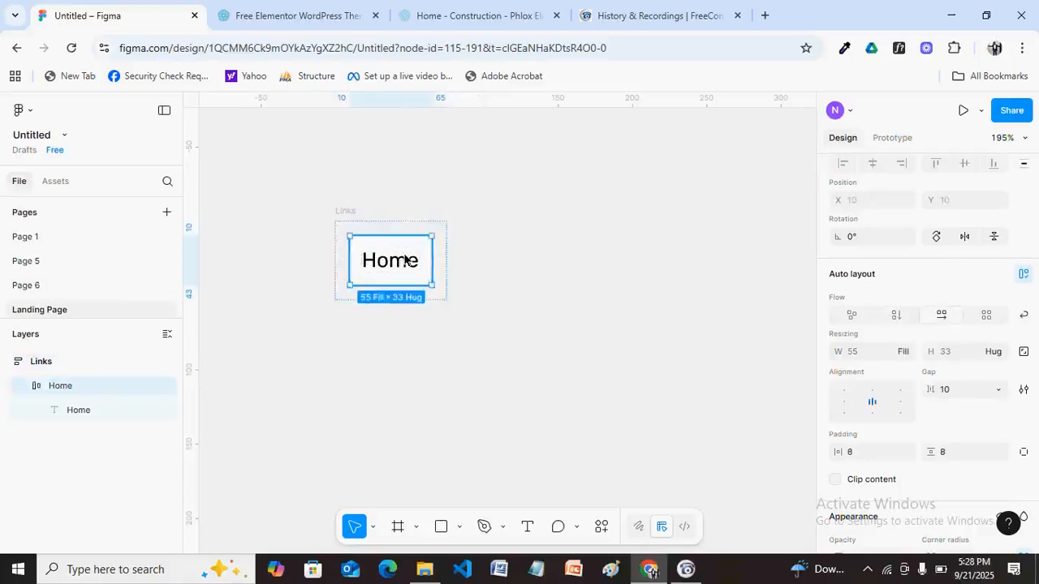
pyautogui.click(906, 354)
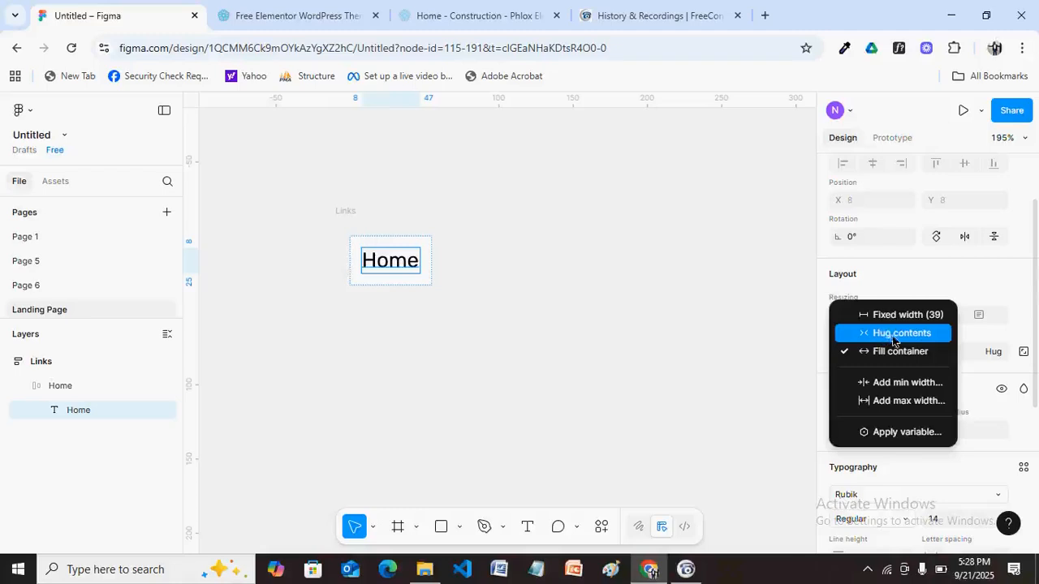
pyautogui.click(890, 334)
pyautogui.click(387, 238)
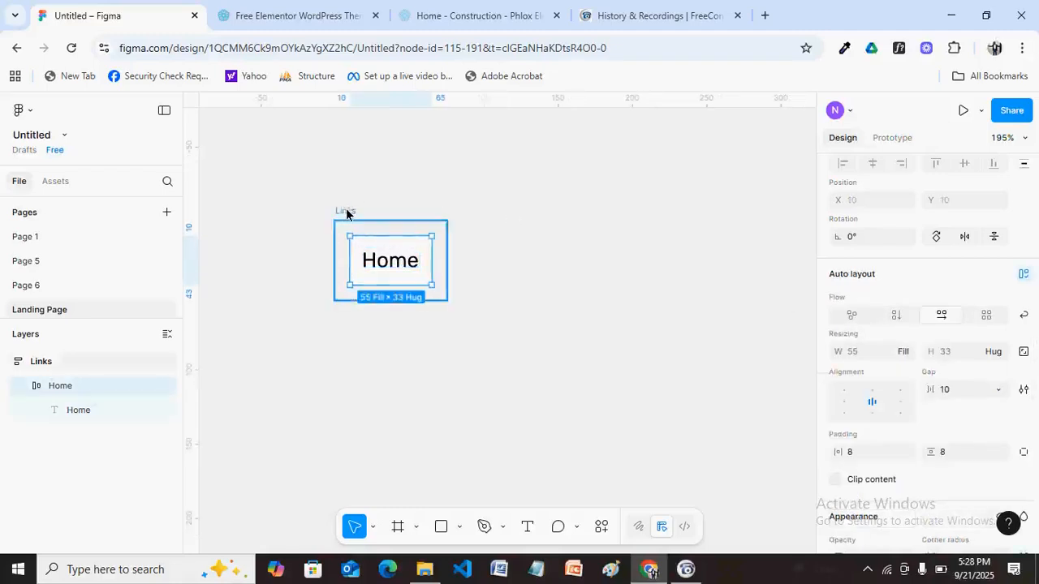
pyautogui.click(905, 354)
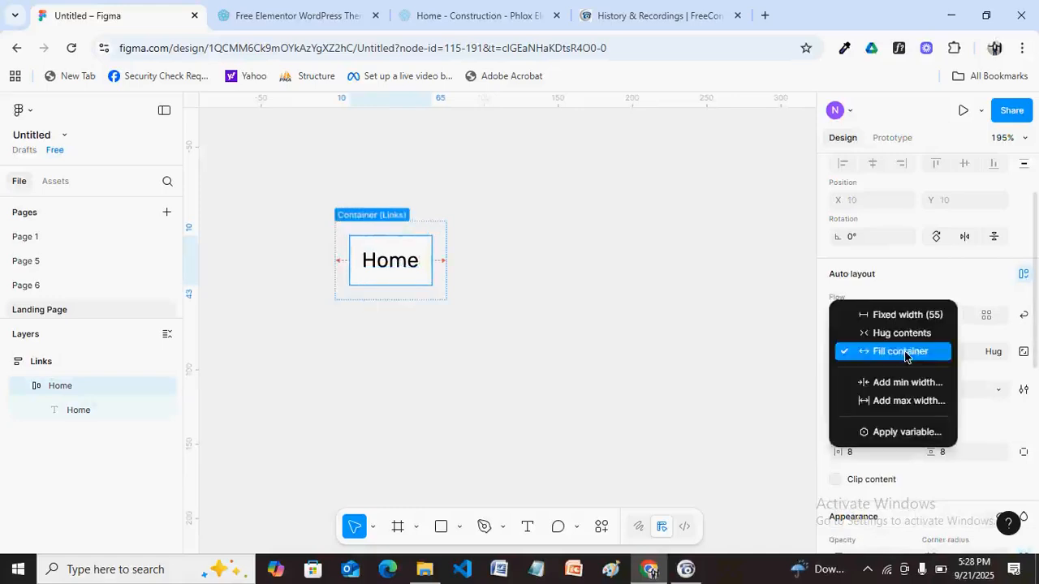
pyautogui.click(882, 334)
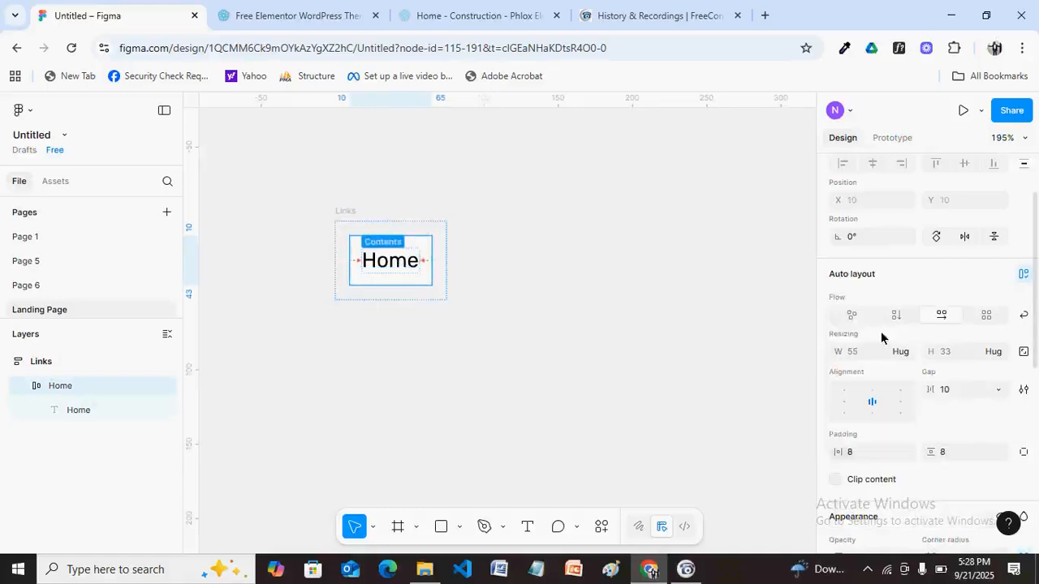
# Duplicate the Home item twice inside the Links frame.
pyautogui.click(414, 244)
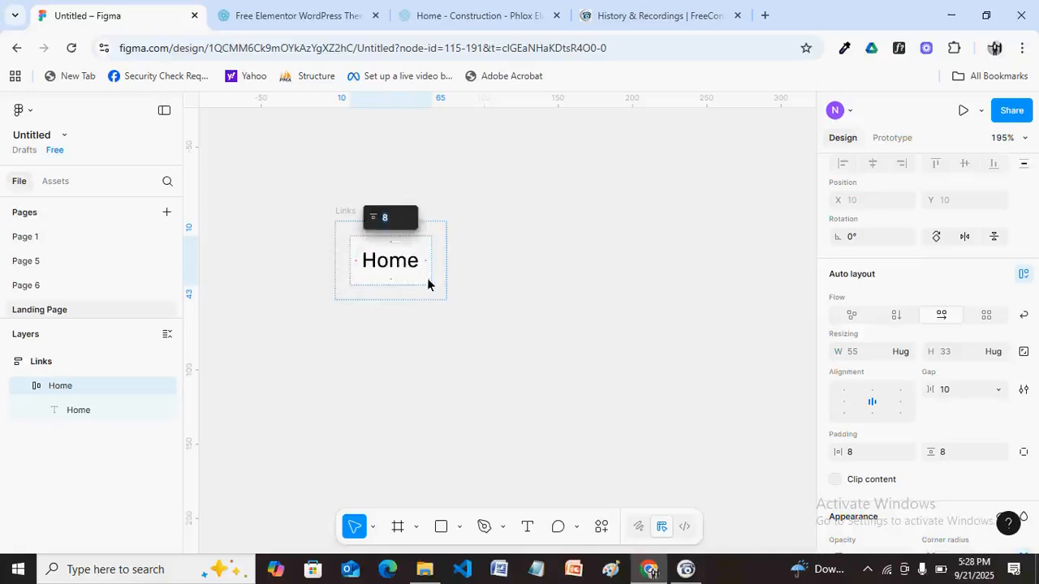
pyautogui.press('Escape')
pyautogui.click(526, 276)
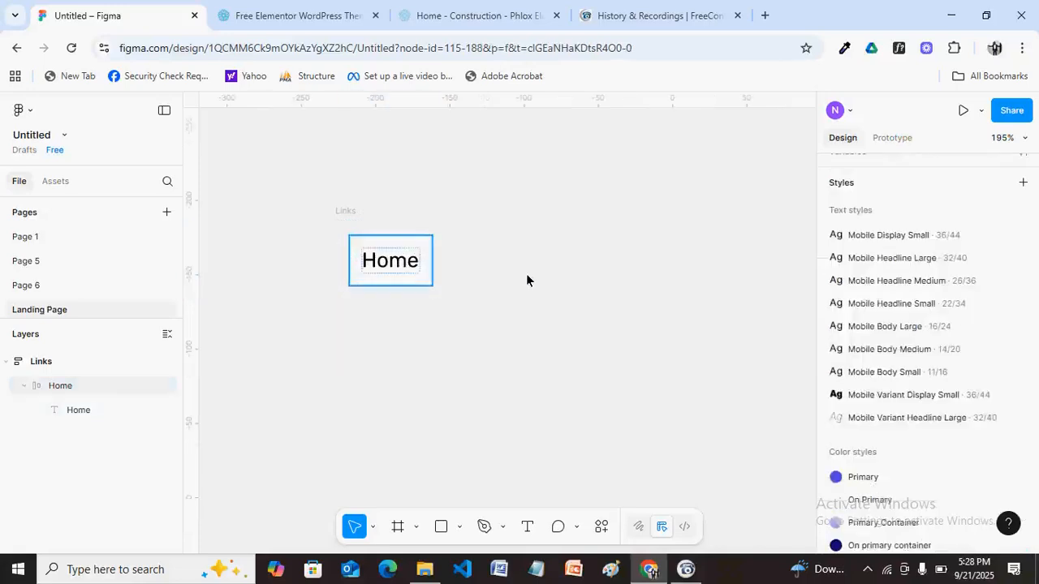
pyautogui.click(72, 385)
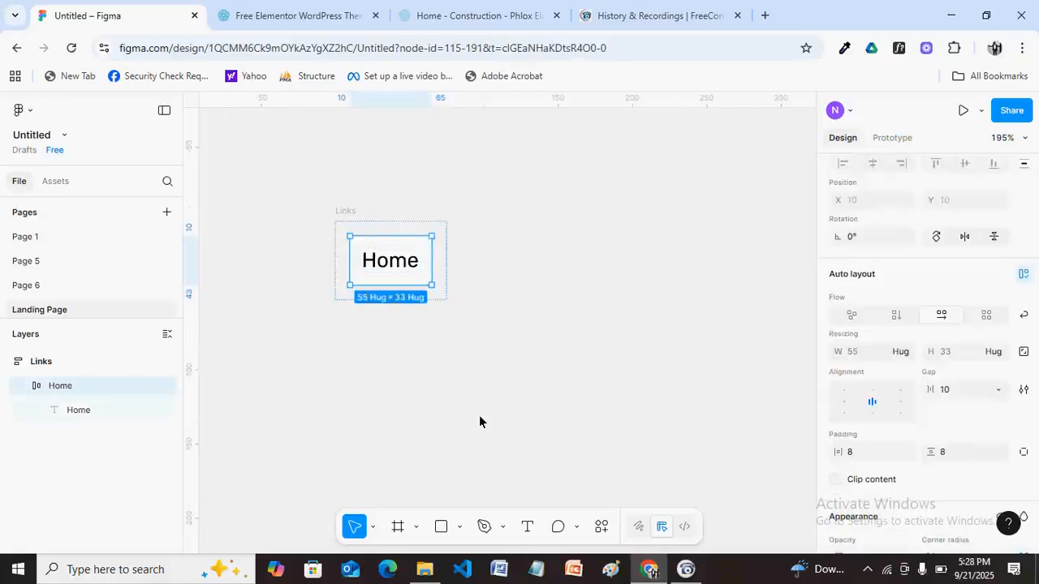
pyautogui.hotkey('ctrl', 'd')
pyautogui.hotkey('ctrl', 'd')
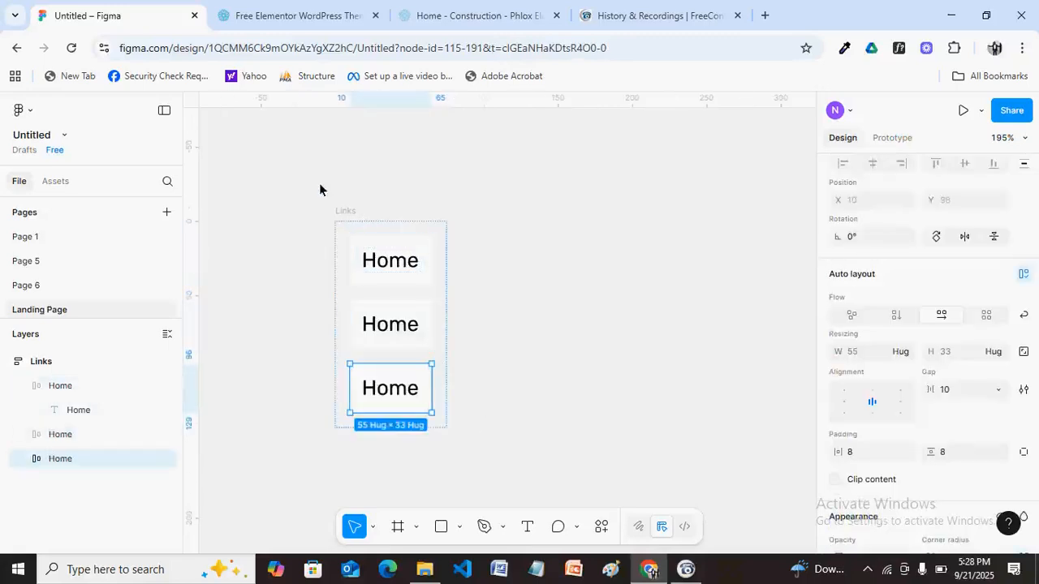
# Lay the three Home items in the Links frame side by side and widen the frame.
pyautogui.click(351, 213)
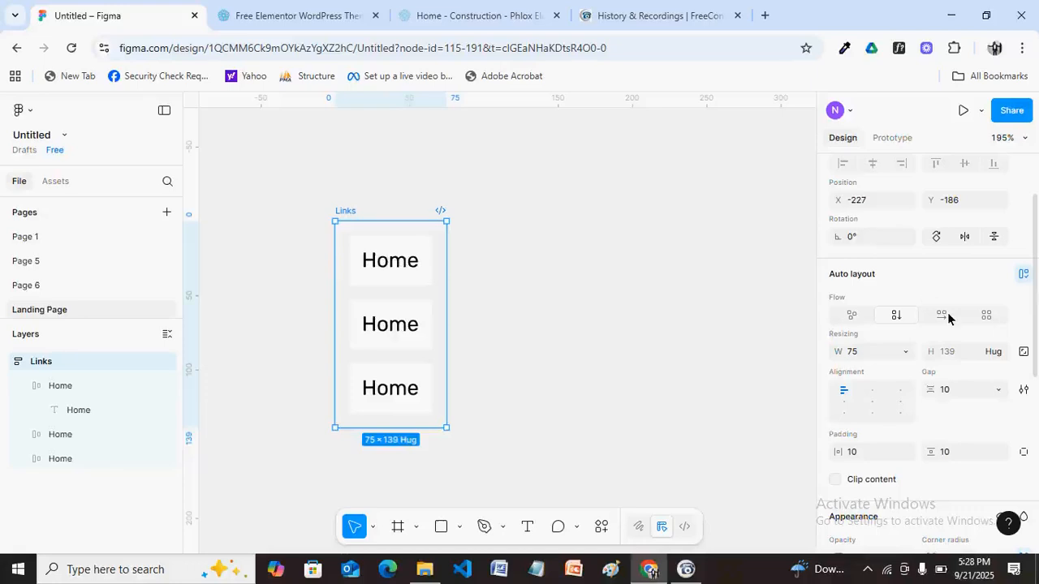
pyautogui.click(944, 316)
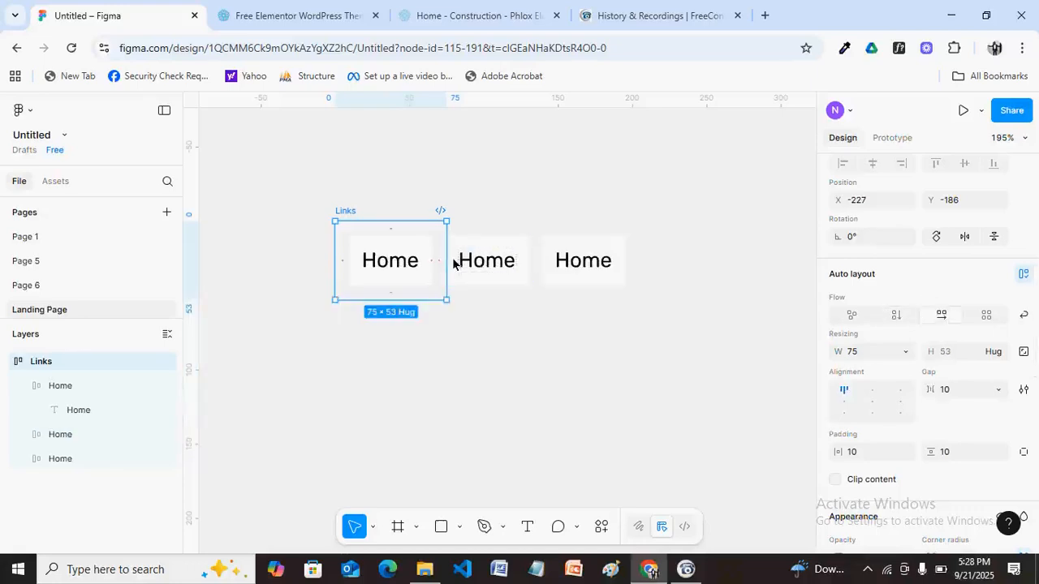
pyautogui.moveTo(450, 273); pyautogui.dragTo(647, 264)
# Relabel the middle item 'About' and the right item 'Project'.
pyautogui.click(598, 269)
pyautogui.click(503, 267)
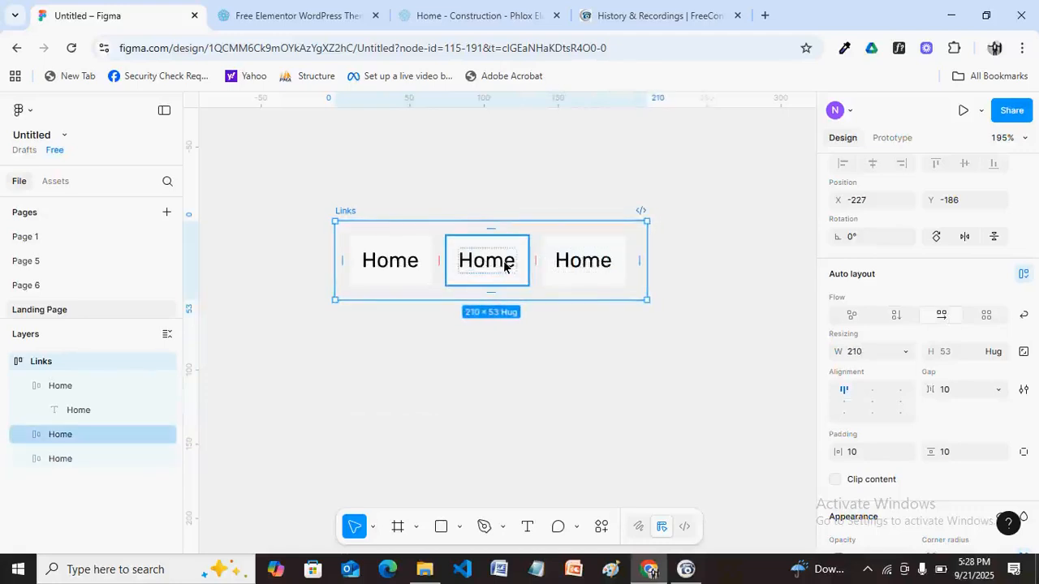
pyautogui.doubleClick(500, 261)
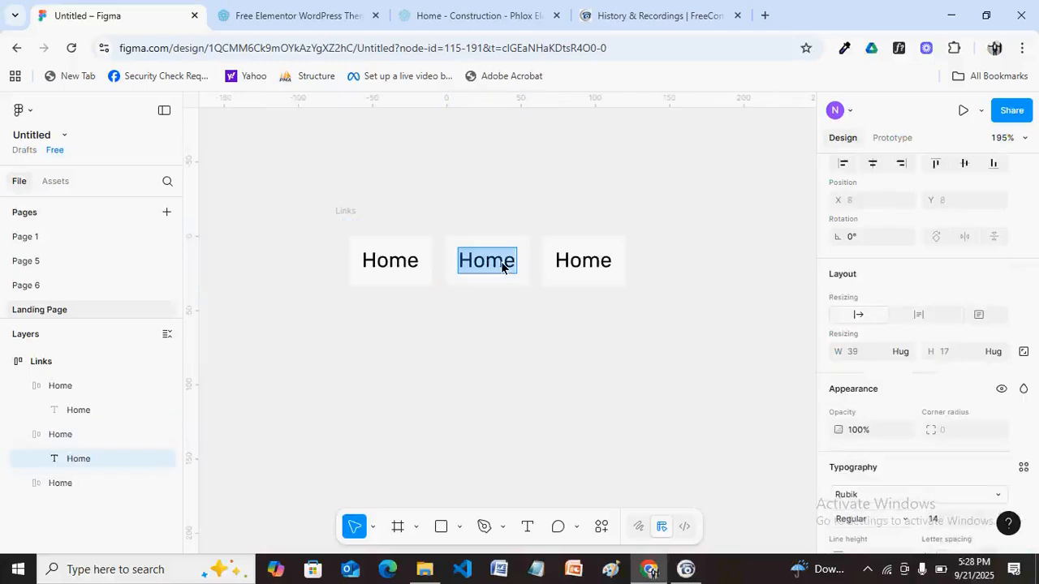
pyautogui.write('A')
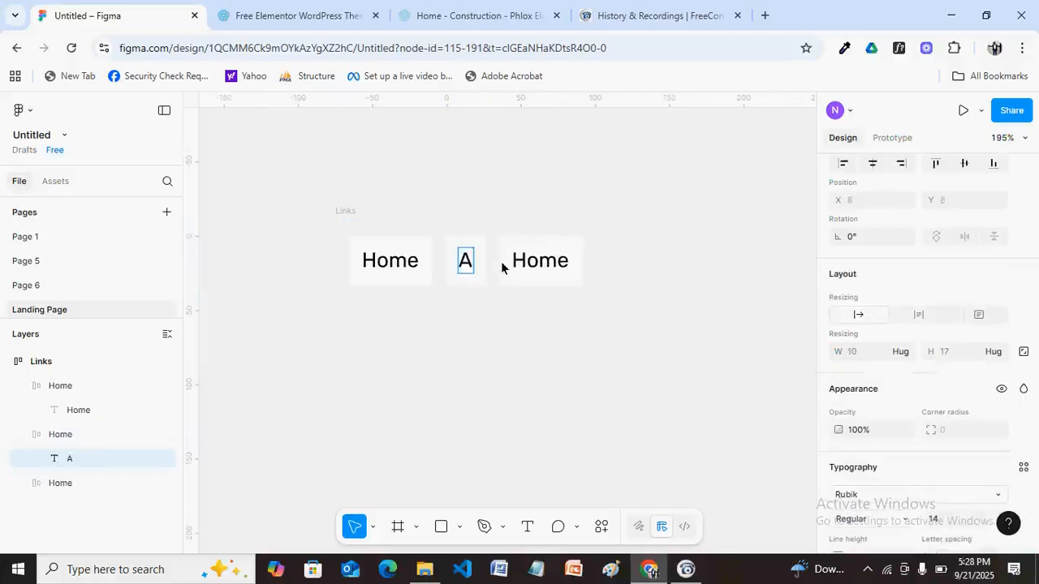
pyautogui.write('bout')
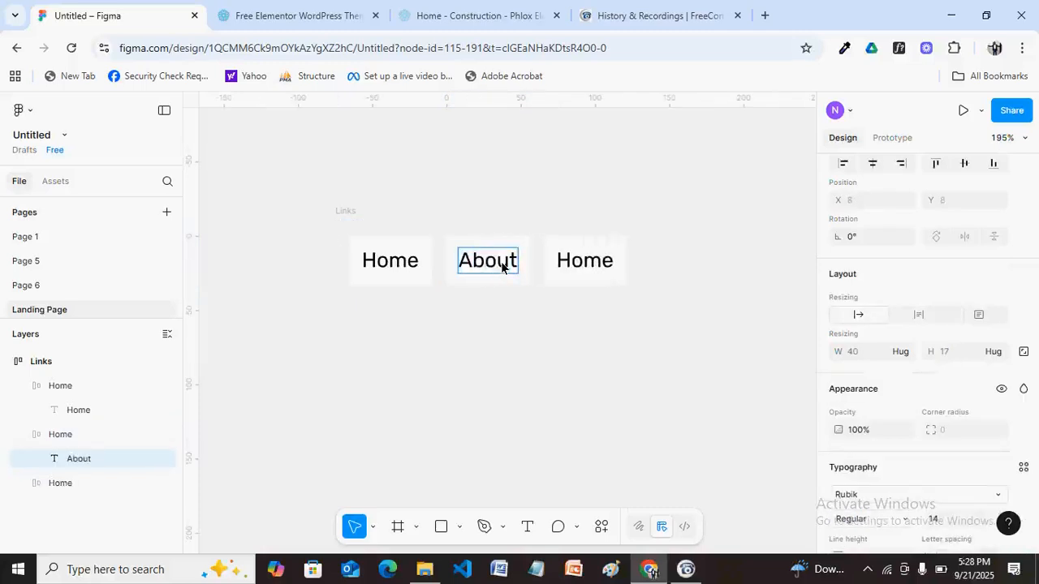
pyautogui.doubleClick(588, 271)
pyautogui.write('P')
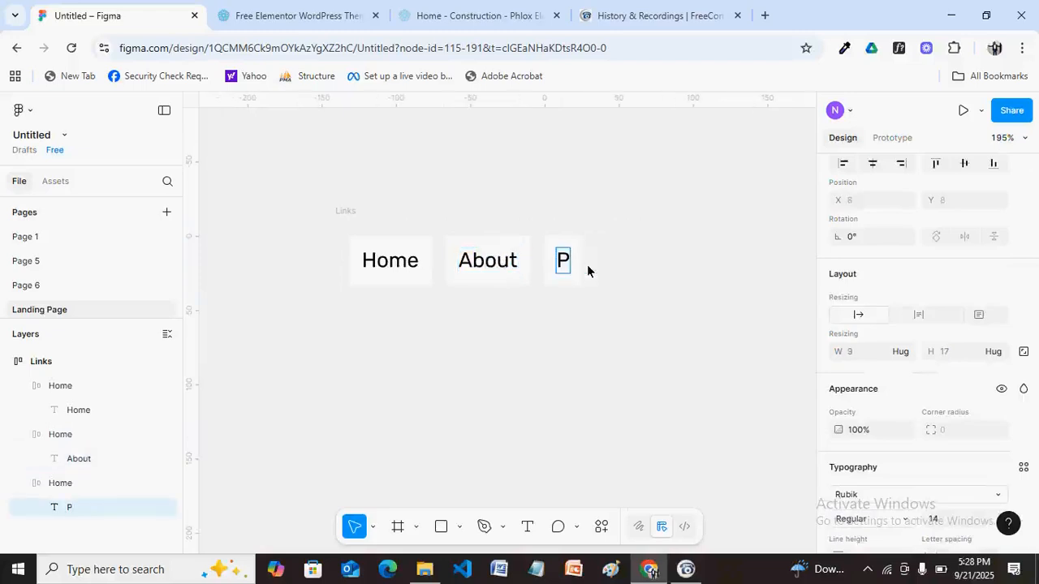
pyautogui.write('roject')
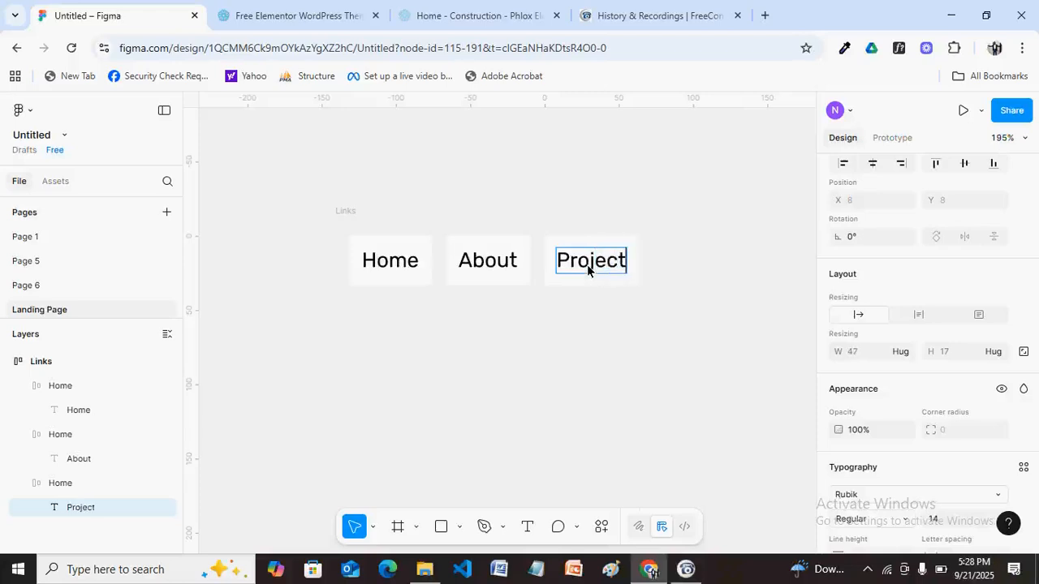
pyautogui.press('Escape')
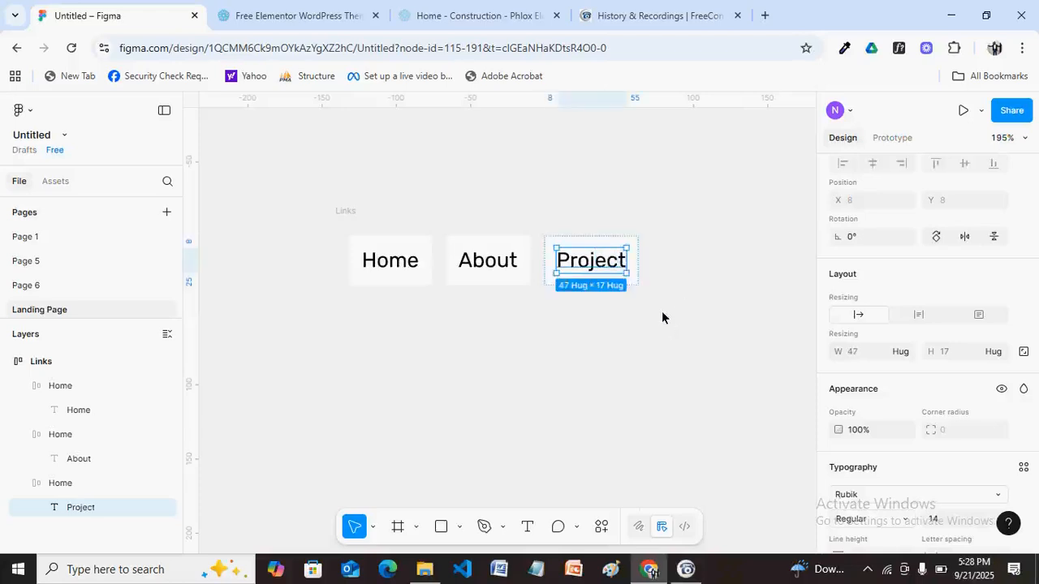
# Make two copies of the Project link frame with Ctrl+D.
pyautogui.click(584, 240)
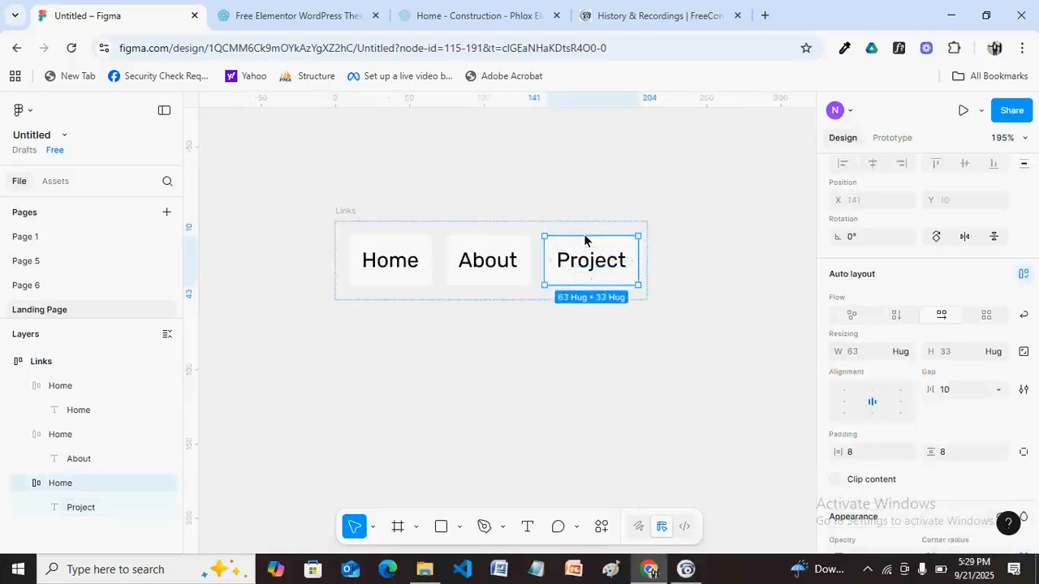
pyautogui.hotkey('ctrl', 'd')
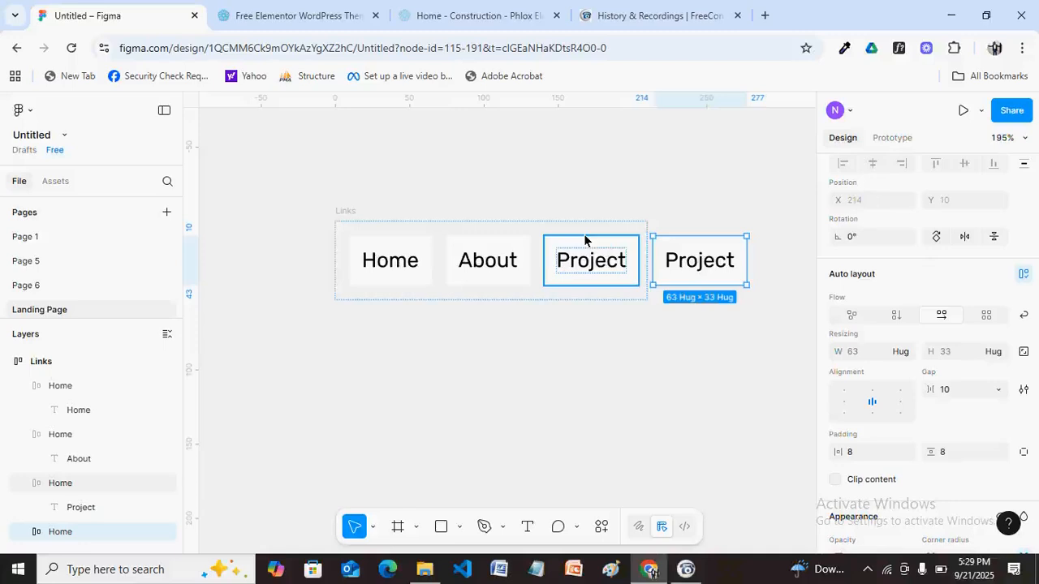
pyautogui.hotkey('ctrl', 'd')
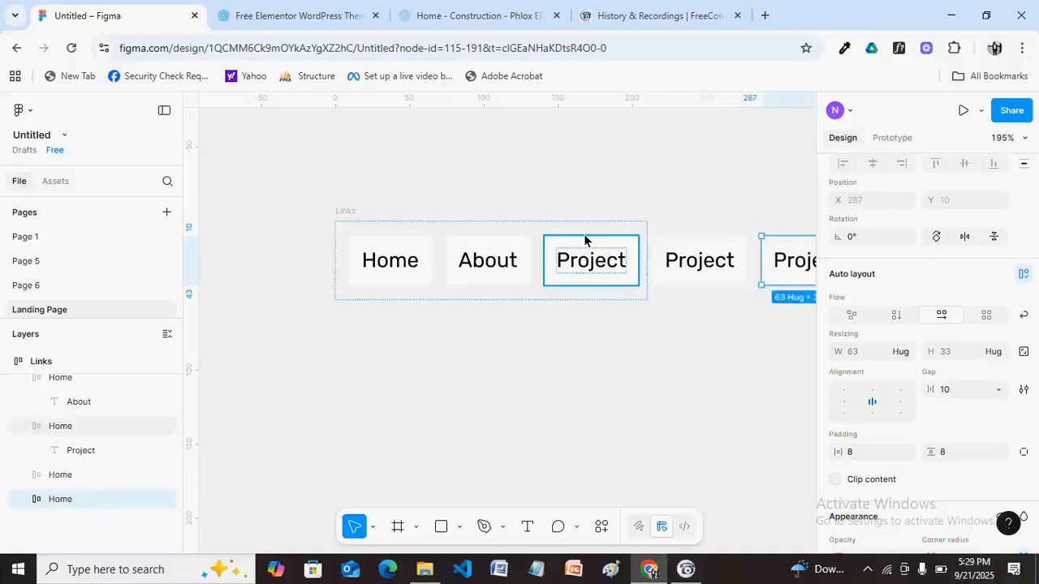
# Relabel the fourth link 'Blog' and the fifth link 'Contact'.
pyautogui.doubleClick(703, 276)
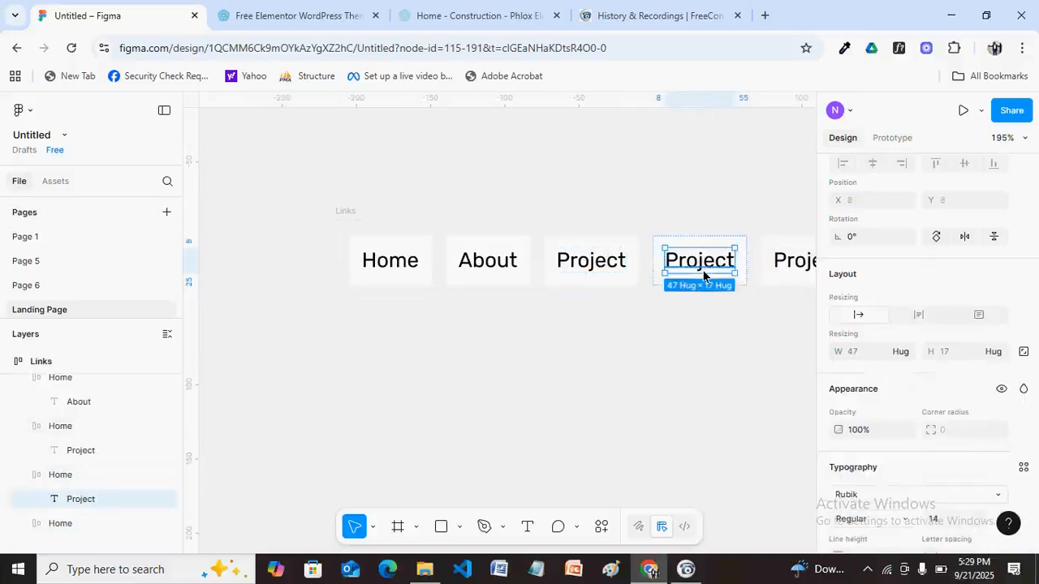
pyautogui.doubleClick(703, 275)
pyautogui.write('Blog')
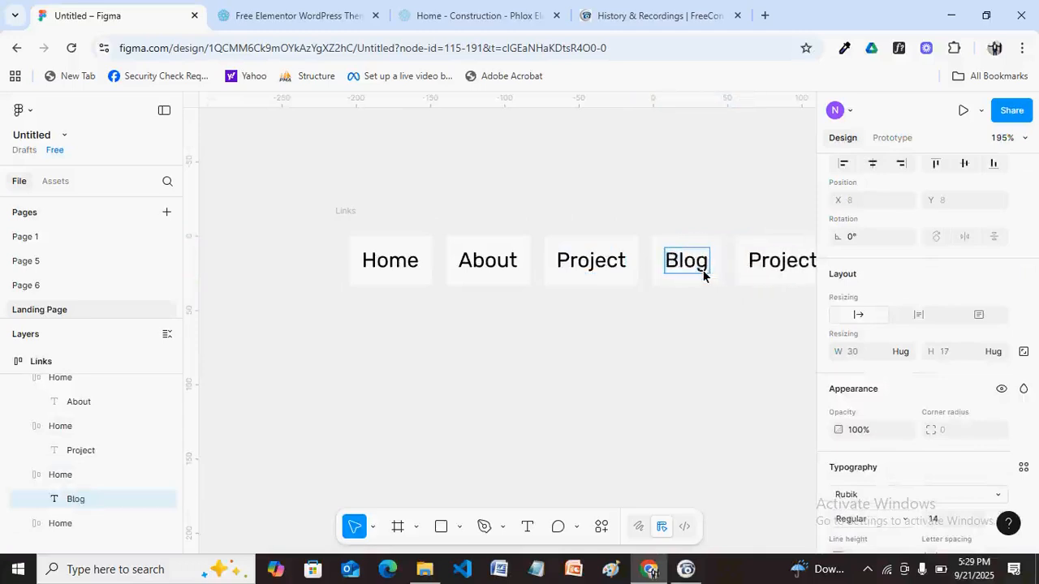
pyautogui.doubleClick(773, 264)
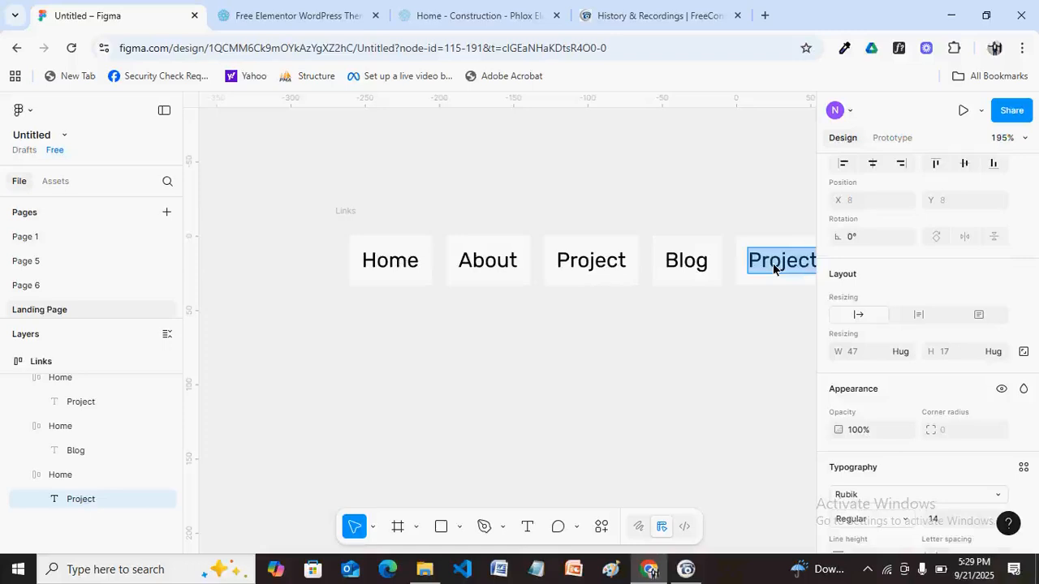
pyautogui.write('Contact')
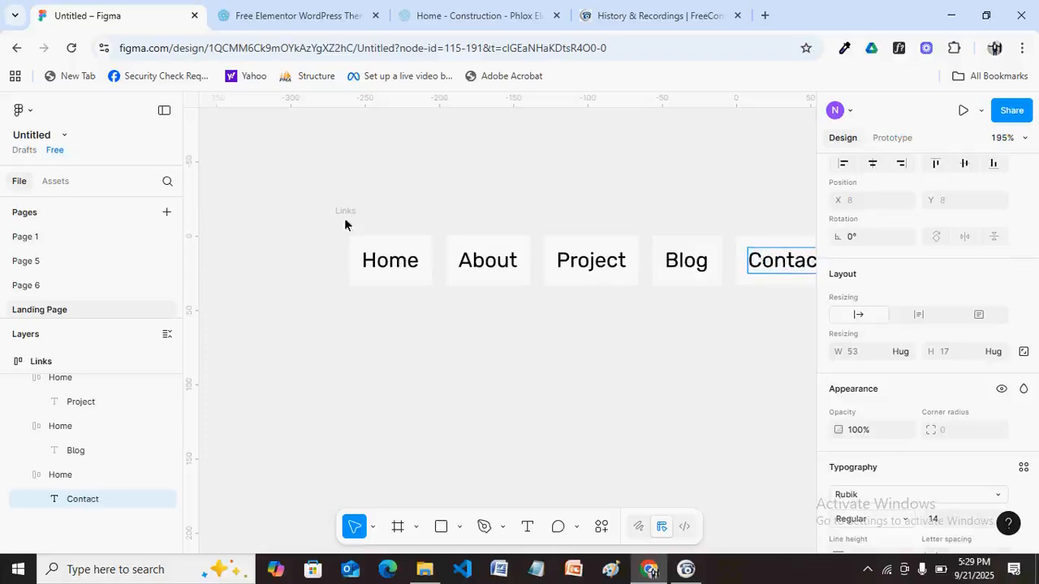
pyautogui.scroll(-3, 526, 339)
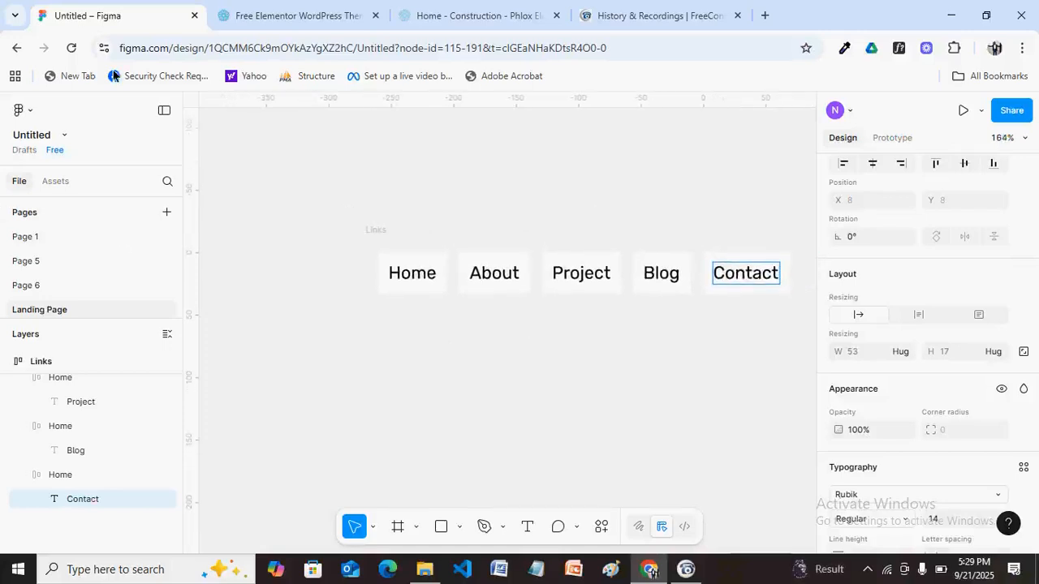
pyautogui.press('Escape')
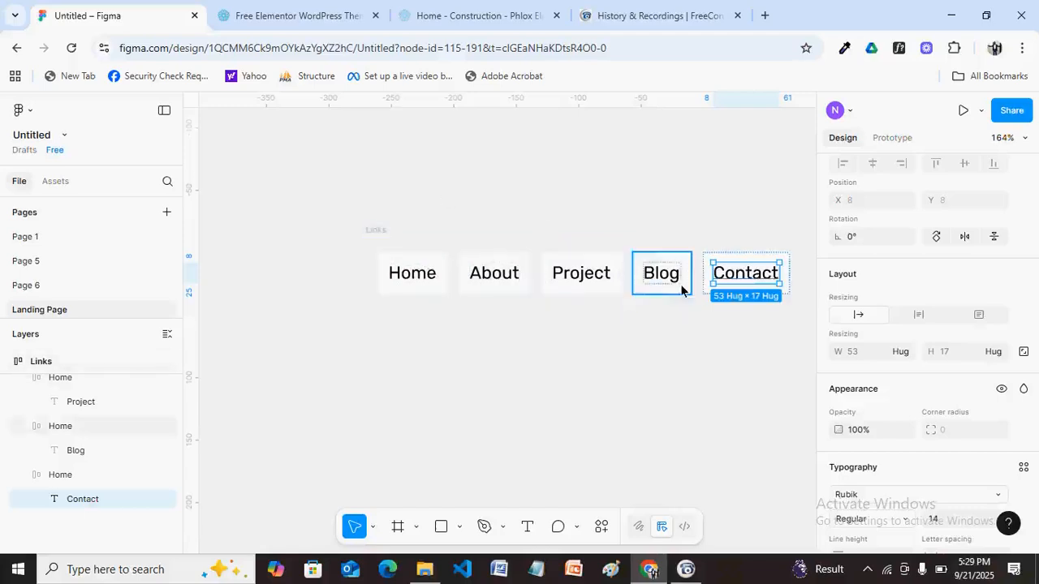
# Widen the Links frame so it encloses the Blog and Contact links.
pyautogui.click(383, 239)
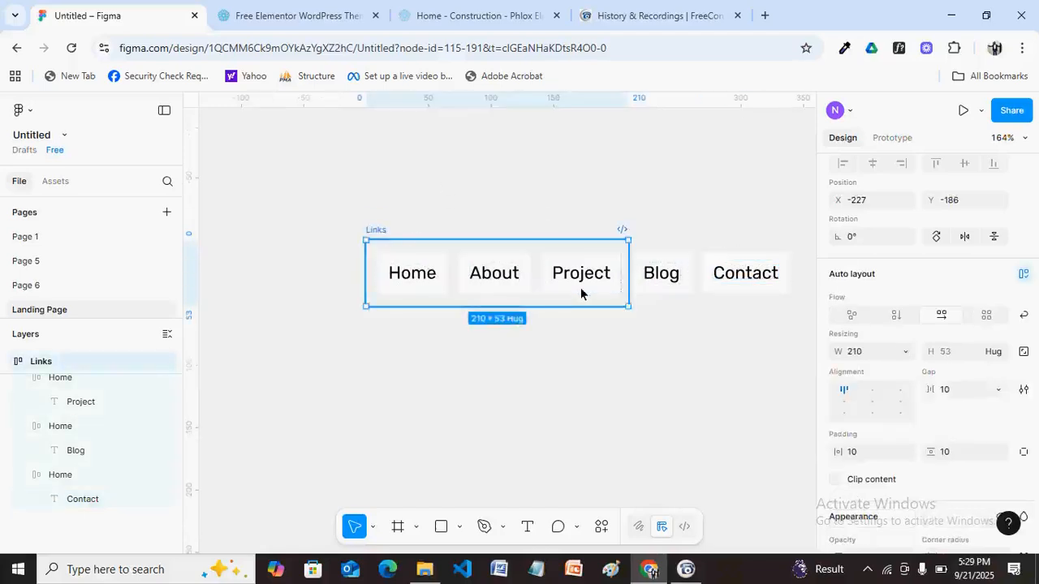
pyautogui.moveTo(631, 299); pyautogui.dragTo(800, 294)
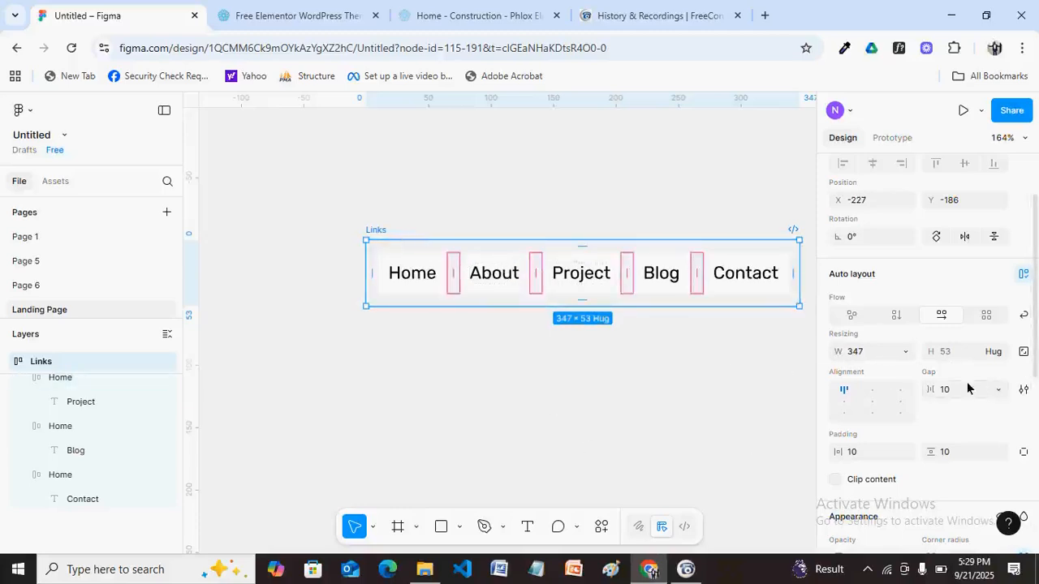
pyautogui.scroll(-2, 860, 390)
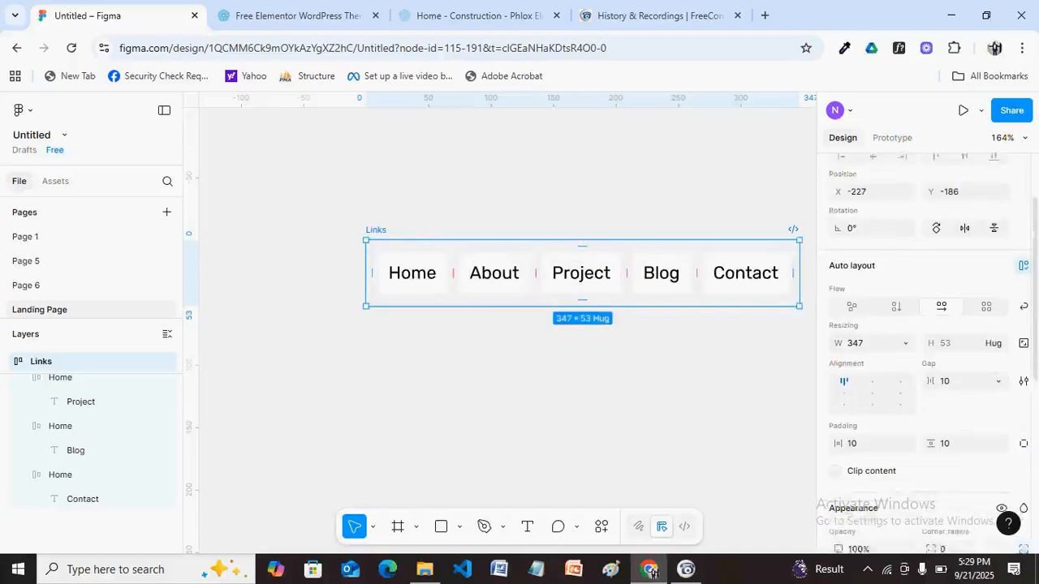
# Set the Links frame's horizontal and vertical auto-layout padding to 0.
pyautogui.click(856, 413)
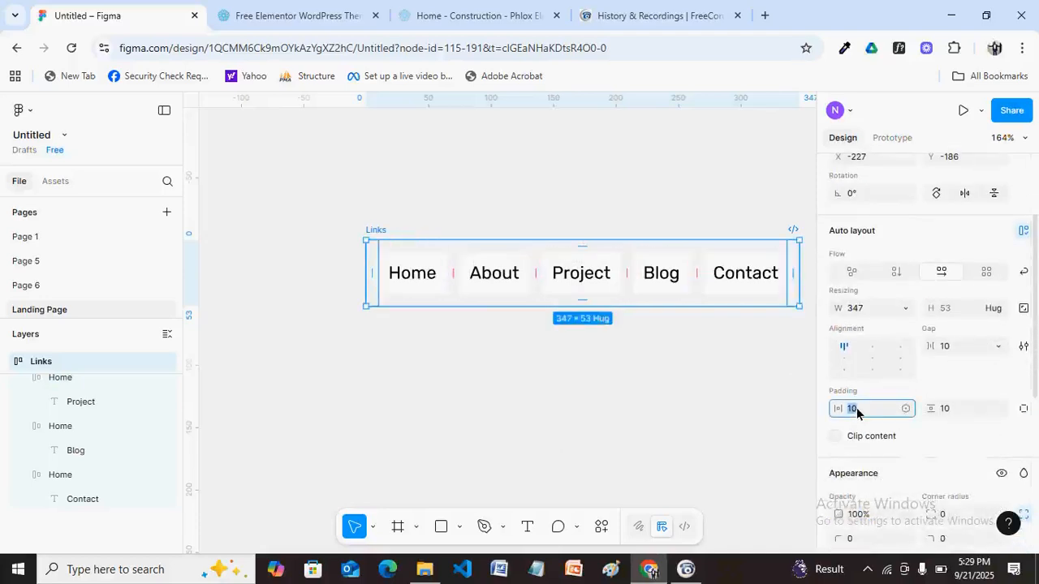
pyautogui.write('0')
pyautogui.press('Return')
pyautogui.click(946, 410)
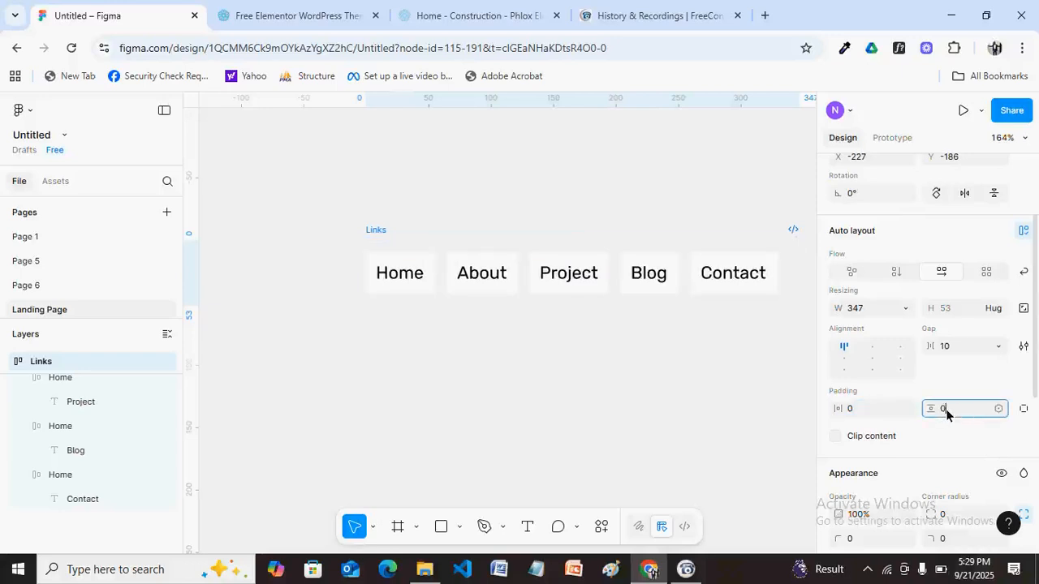
pyautogui.press('Return')
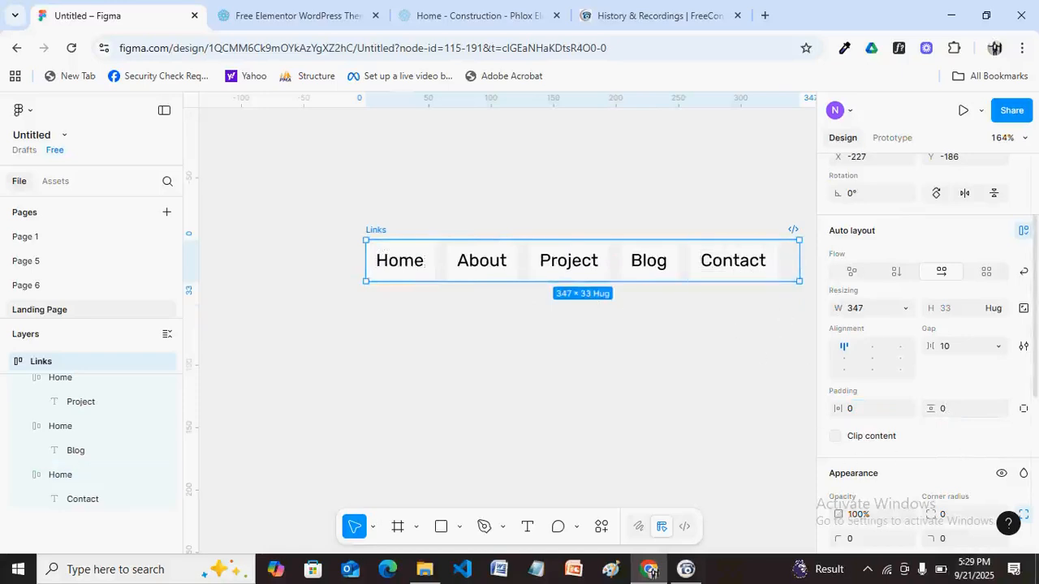
# Give the Links bar a white FFFFFF fill, move it up-left, then switch to the Phlox demo page.
pyautogui.scroll(3, 925, 349)
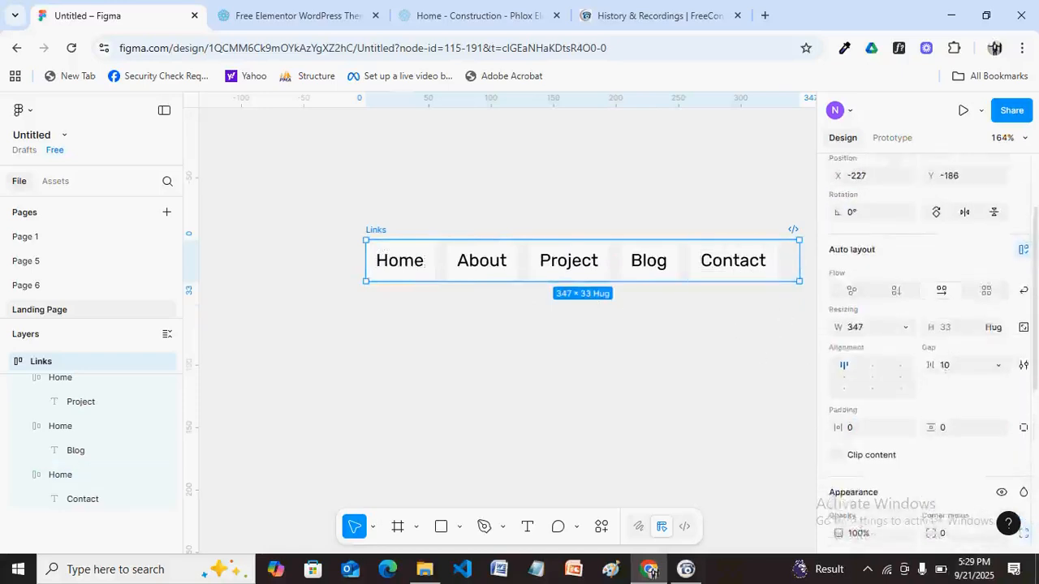
pyautogui.scroll(1, 925, 349)
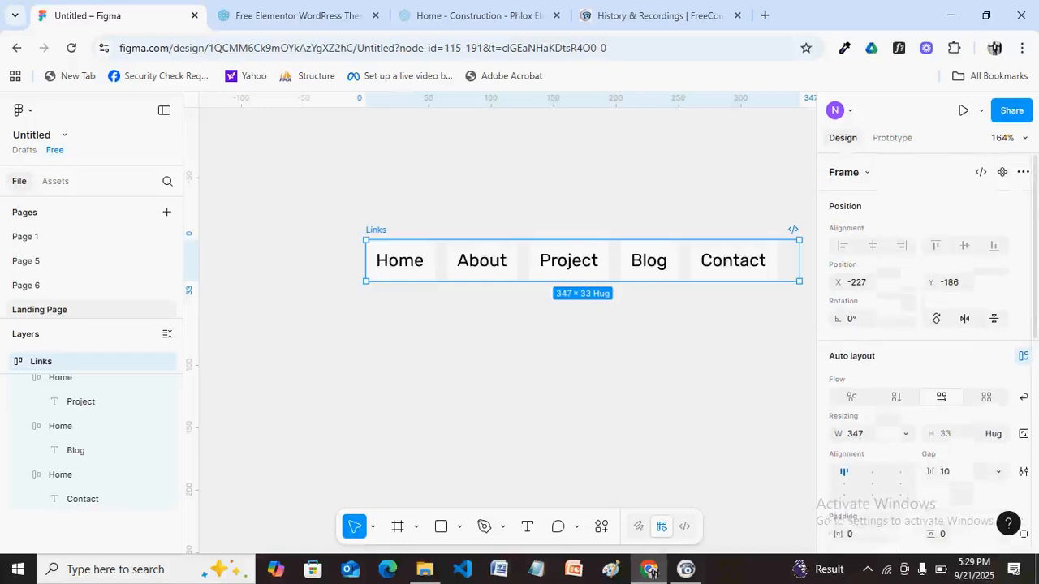
pyautogui.scroll(-6, 925, 349)
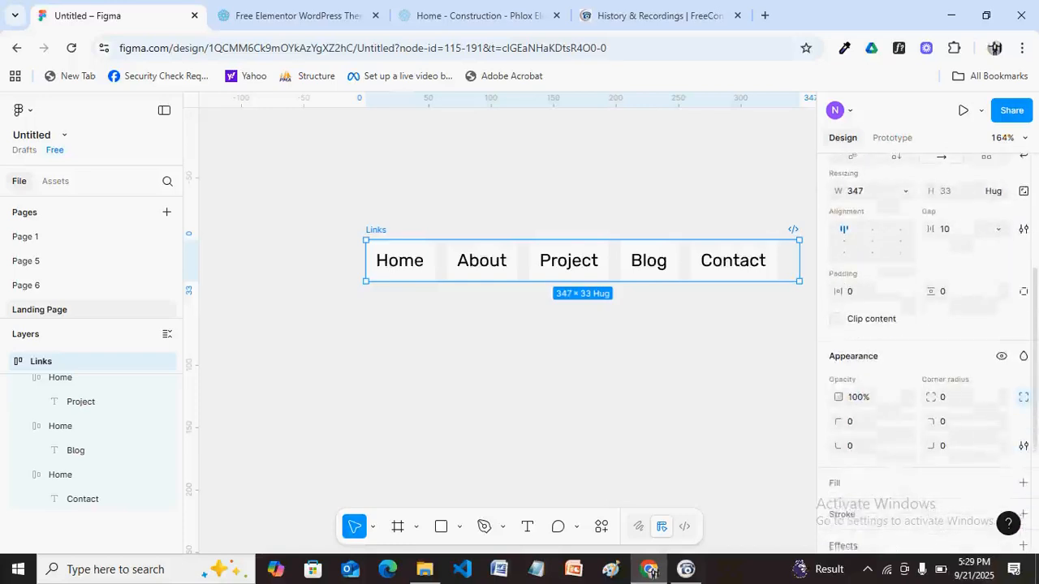
pyautogui.scroll(-1, 1024, 457)
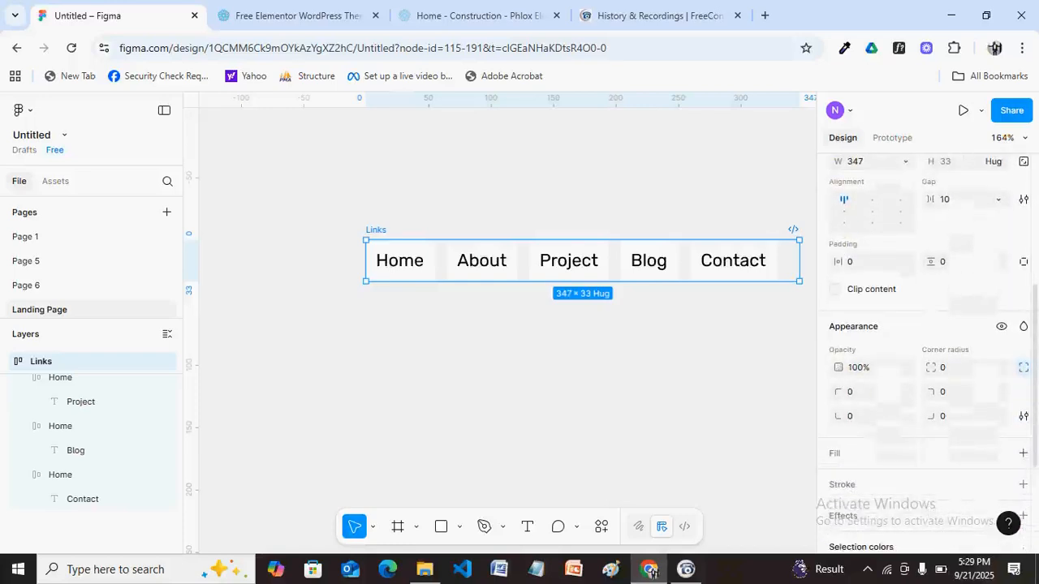
pyautogui.click(1023, 457)
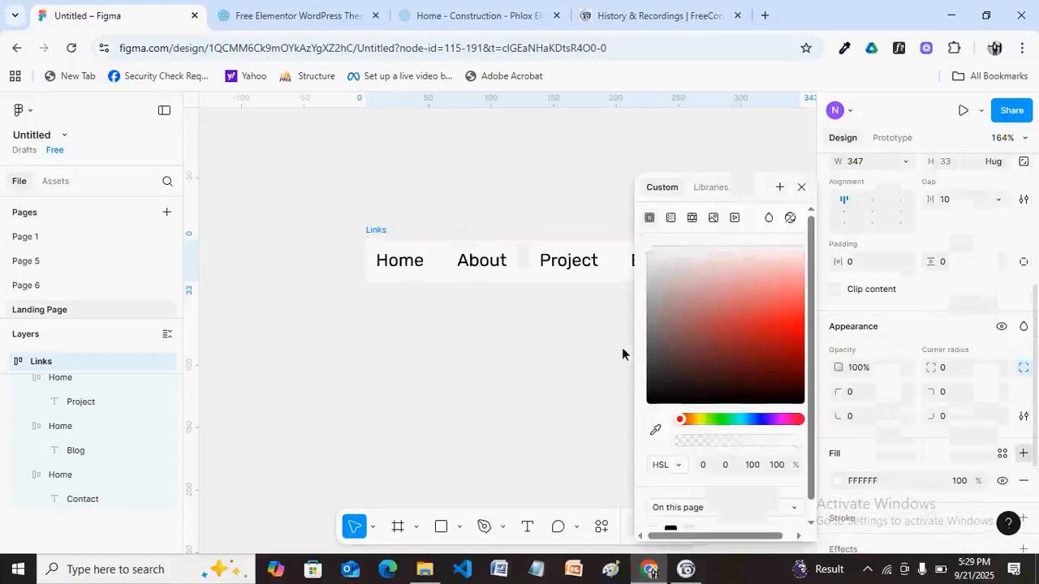
pyautogui.click(800, 186)
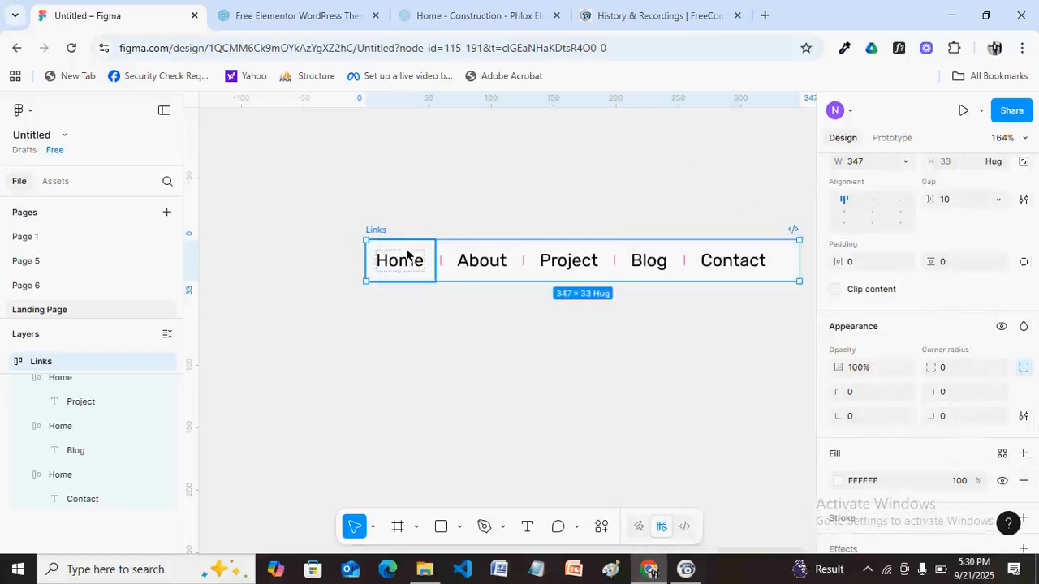
pyautogui.moveTo(379, 229); pyautogui.dragTo(365, 198)
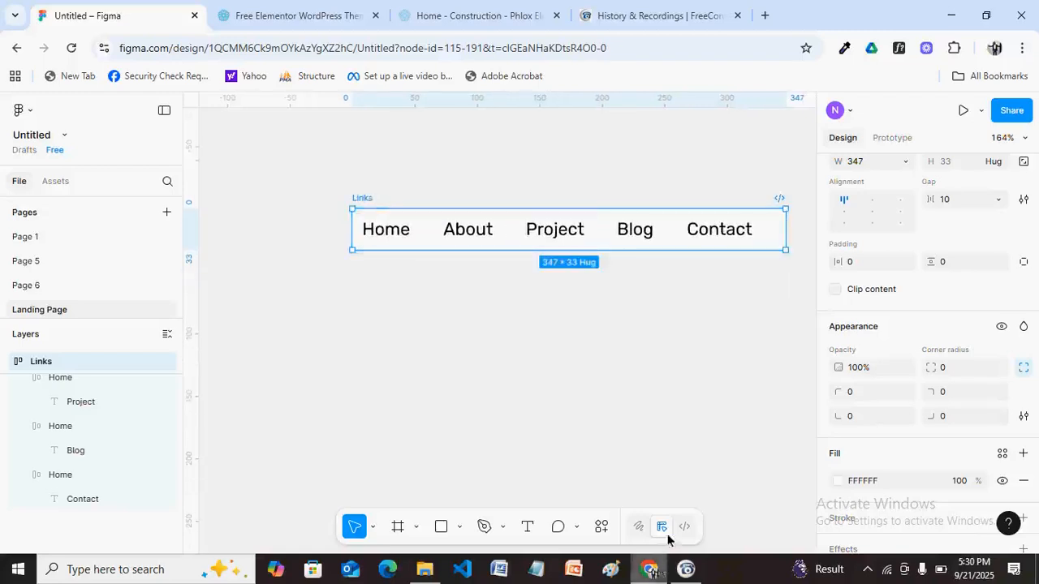
pyautogui.click(482, 14)
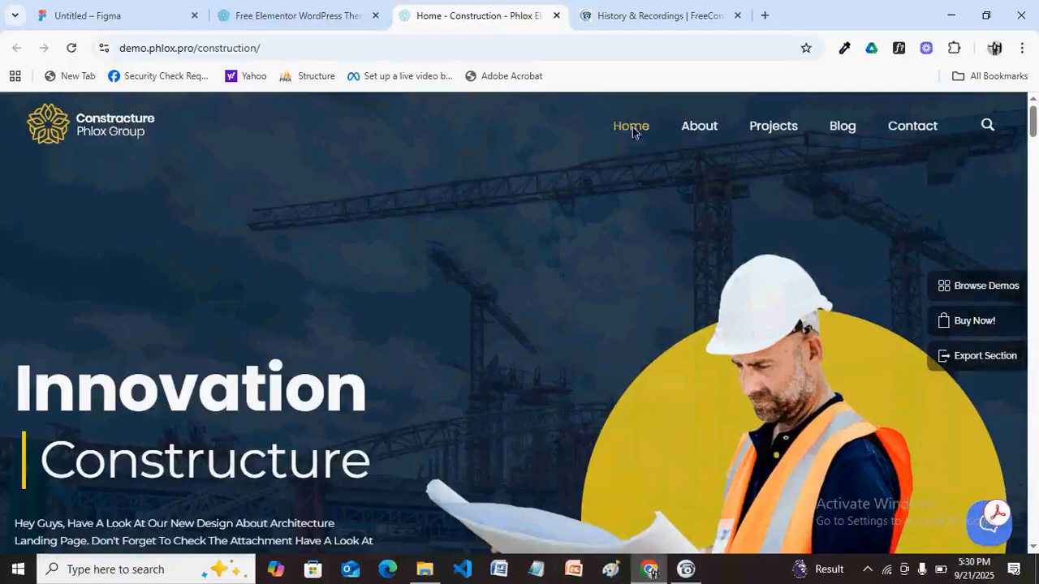
# After viewing the Phlox demo's nav menu, switch back to the Untitled Figma file.
pyautogui.click(83, 13)
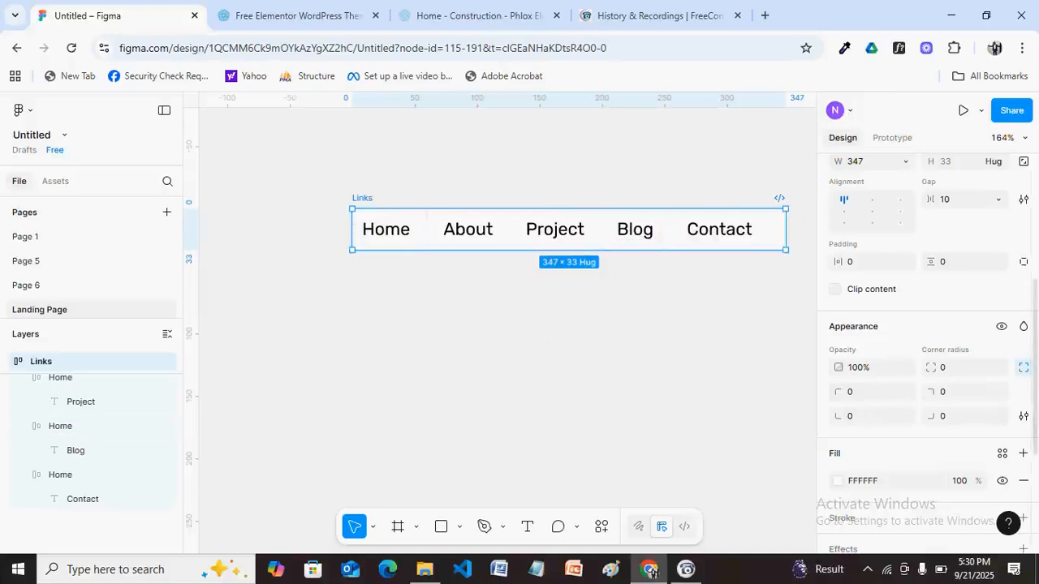
# Remove the white fill from the Links frame and from all five link frames.
pyautogui.scroll(-2, 925, 349)
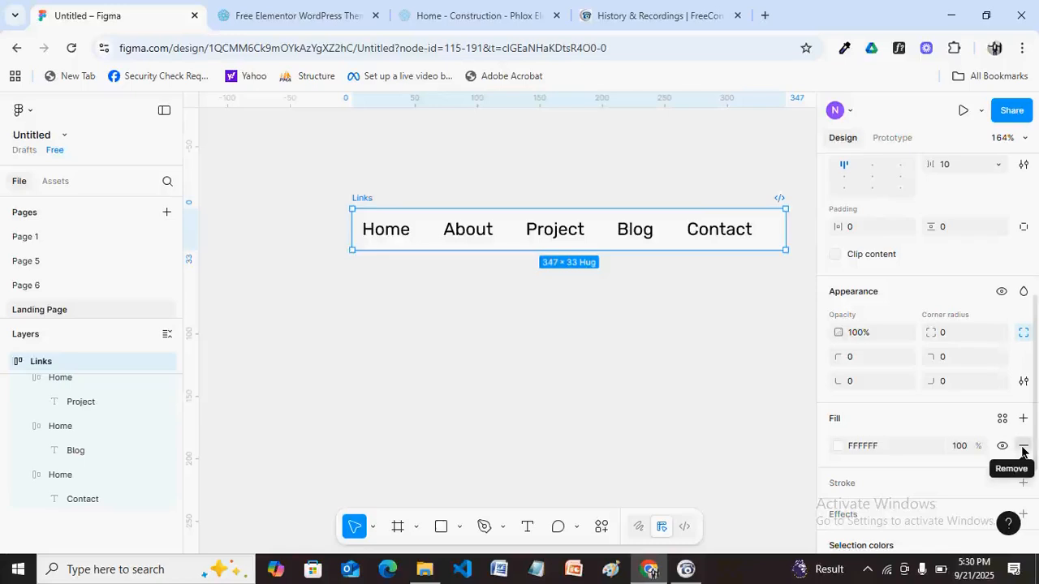
pyautogui.click(1022, 447)
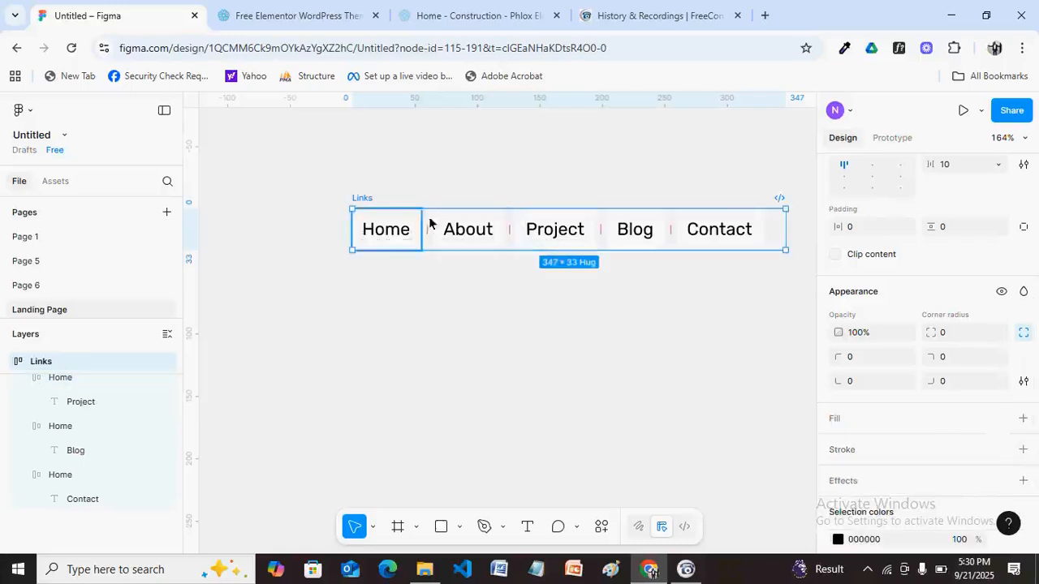
pyautogui.click(419, 242)
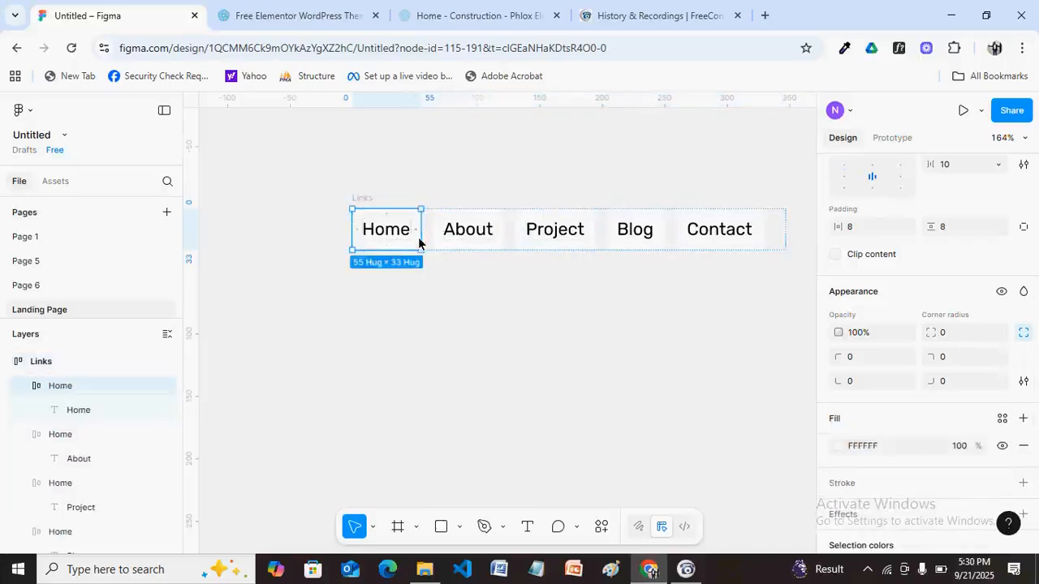
pyautogui.keyDown('shift'); pyautogui.click(492, 245); pyautogui.keyUp('shift')
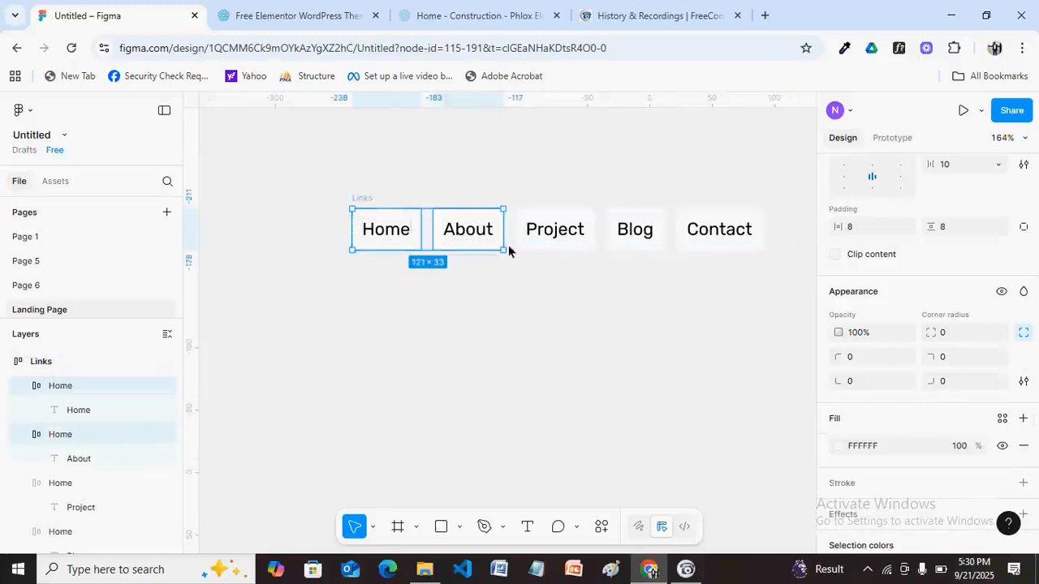
pyautogui.keyDown('shift'); pyautogui.click(586, 252); pyautogui.keyUp('shift')
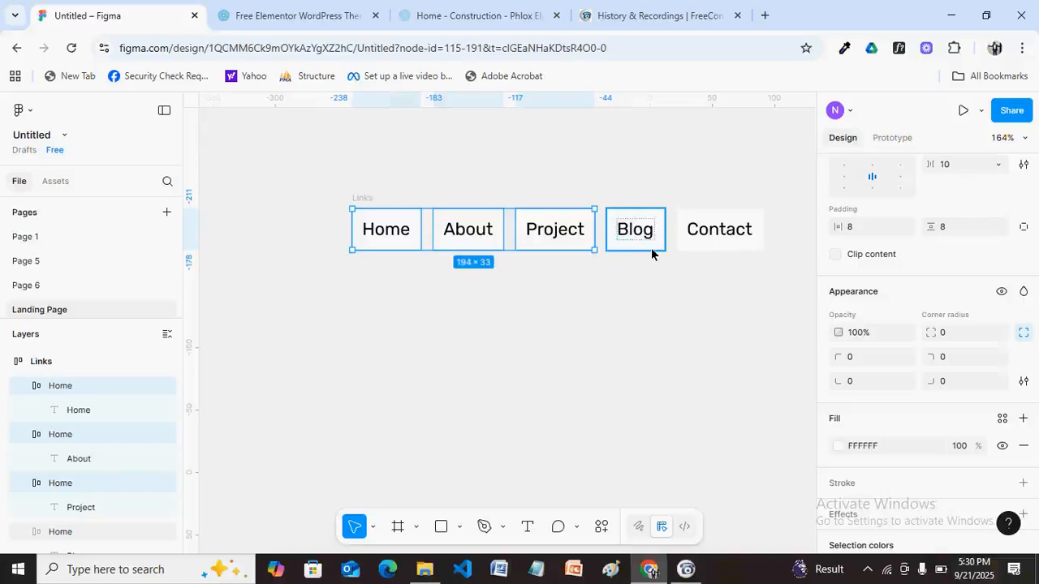
pyautogui.keyDown('shift'); pyautogui.click(658, 247); pyautogui.keyUp('shift')
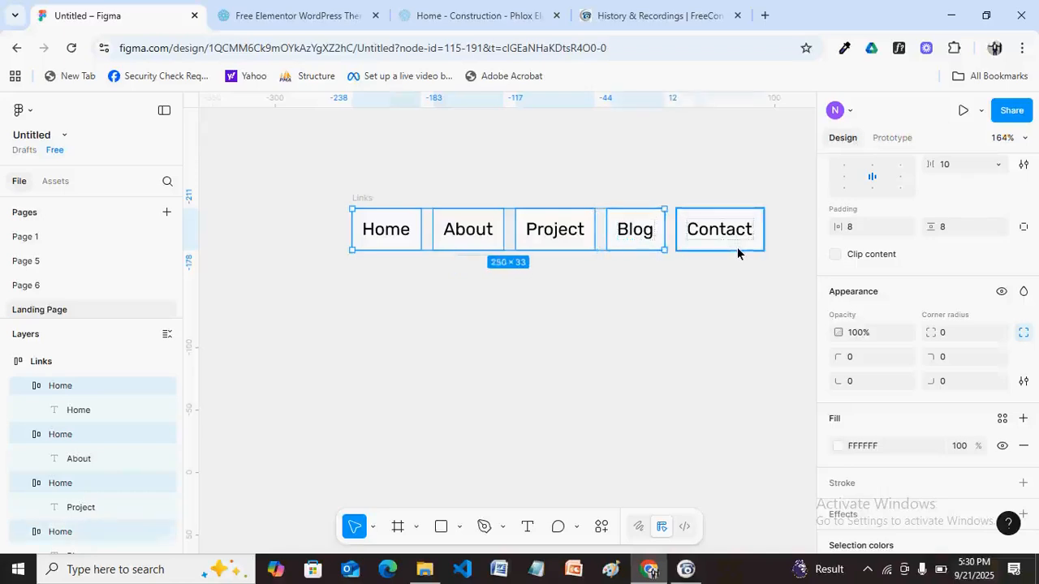
pyautogui.keyDown('shift'); pyautogui.click(737, 252); pyautogui.keyUp('shift')
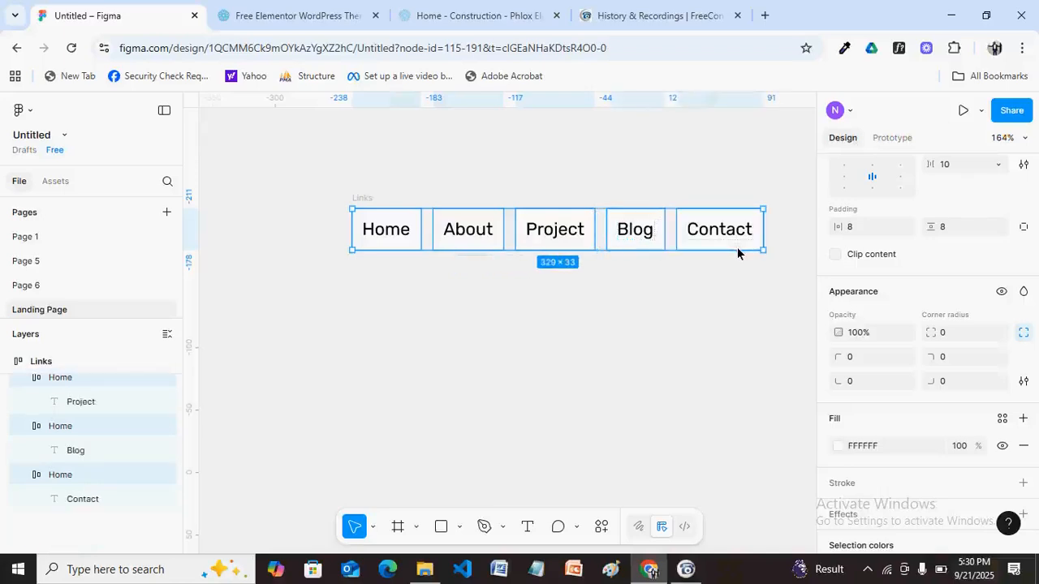
pyautogui.click(1022, 450)
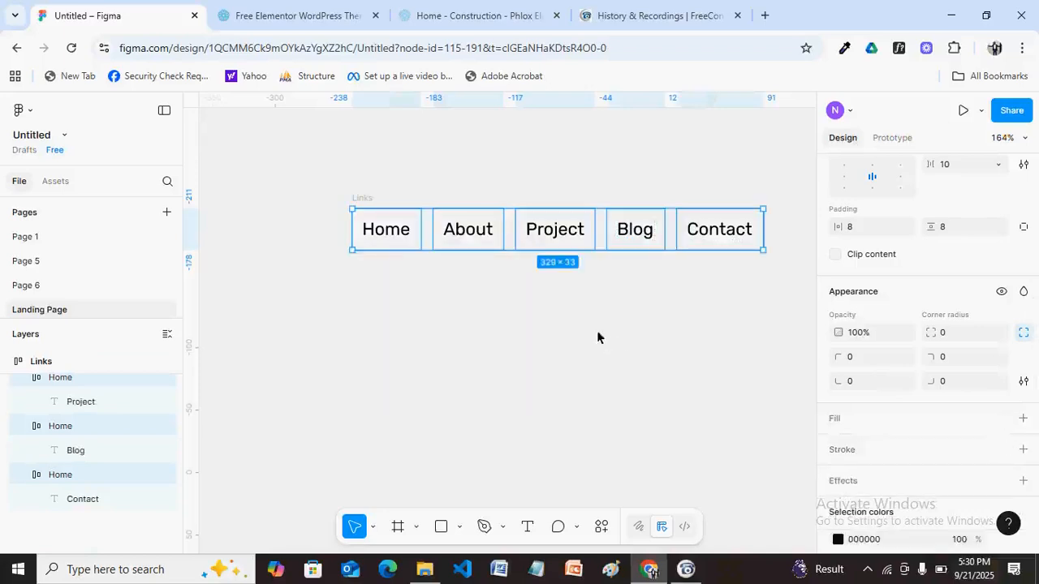
# Select the About text label and add the Home item to the selection.
pyautogui.click(478, 237)
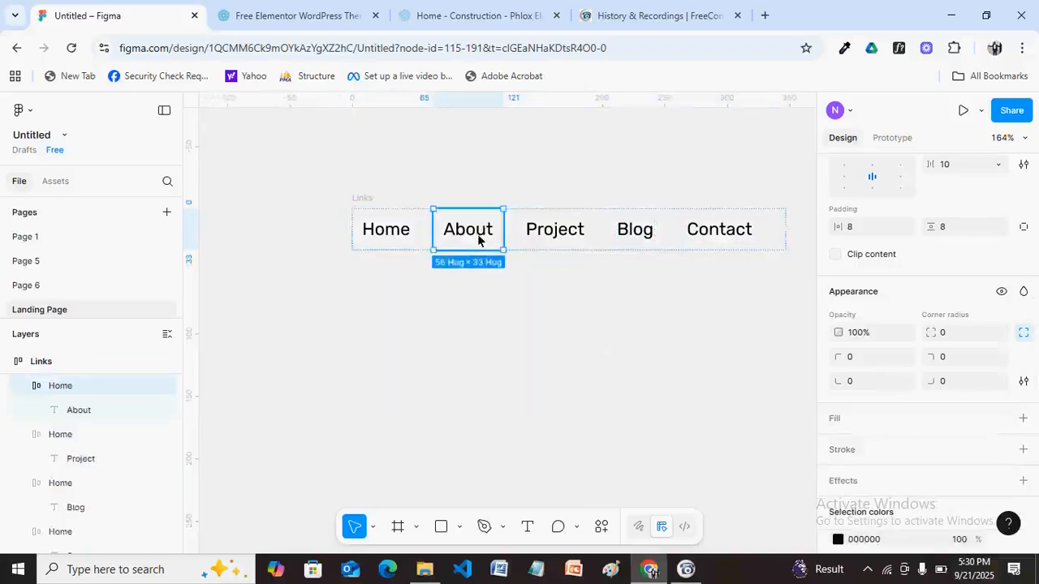
pyautogui.click(479, 237)
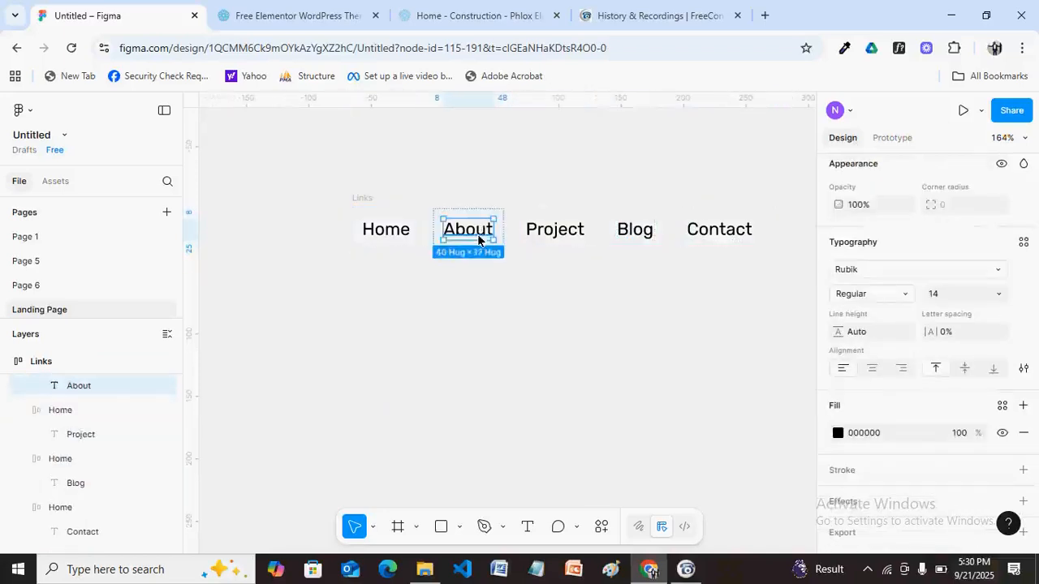
pyautogui.keyDown('shift'); pyautogui.click(395, 236); pyautogui.keyUp('shift')
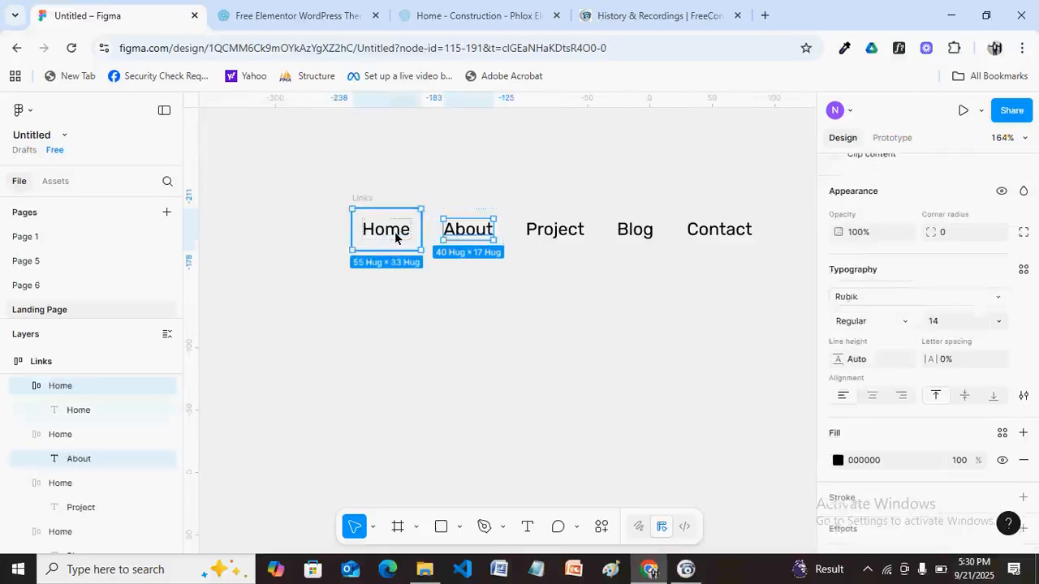
# Select the five text labels: Home, About, Project, Blog and Contact.
pyautogui.doubleClick(405, 236)
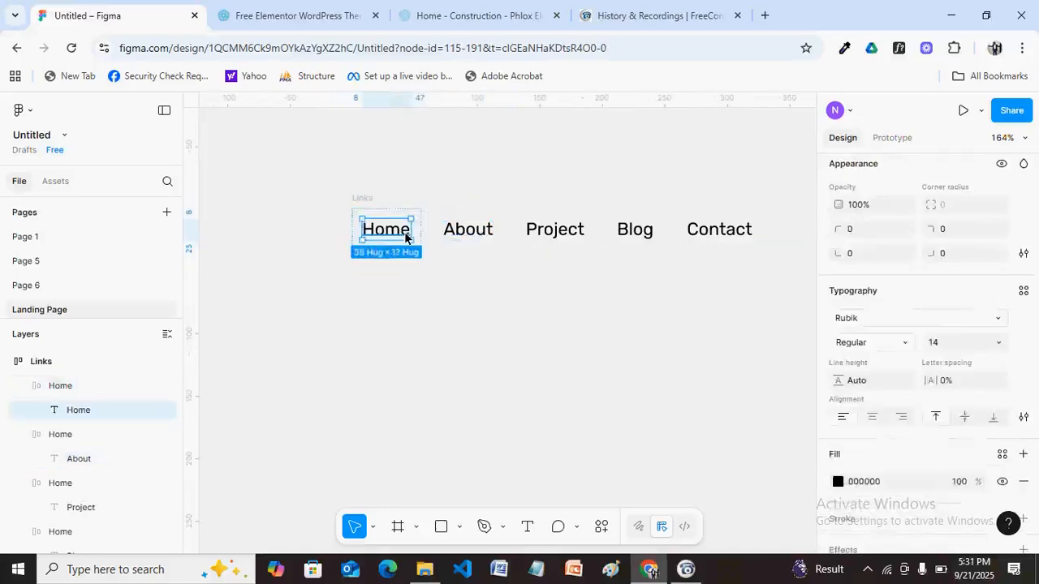
pyautogui.doubleClick(405, 236)
pyautogui.press('Escape')
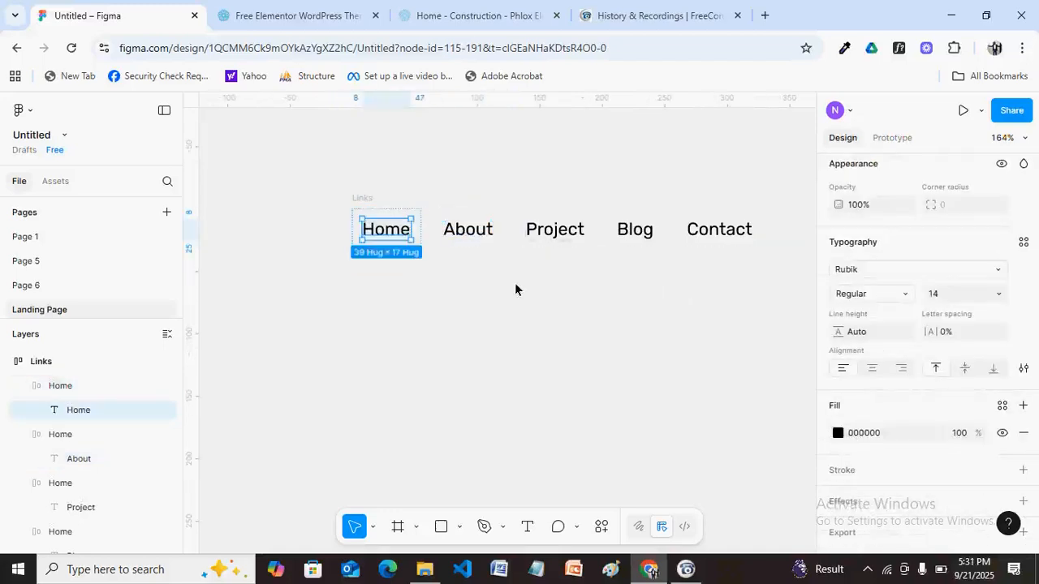
pyautogui.keyDown('shift'); pyautogui.click(475, 236); pyautogui.keyUp('shift')
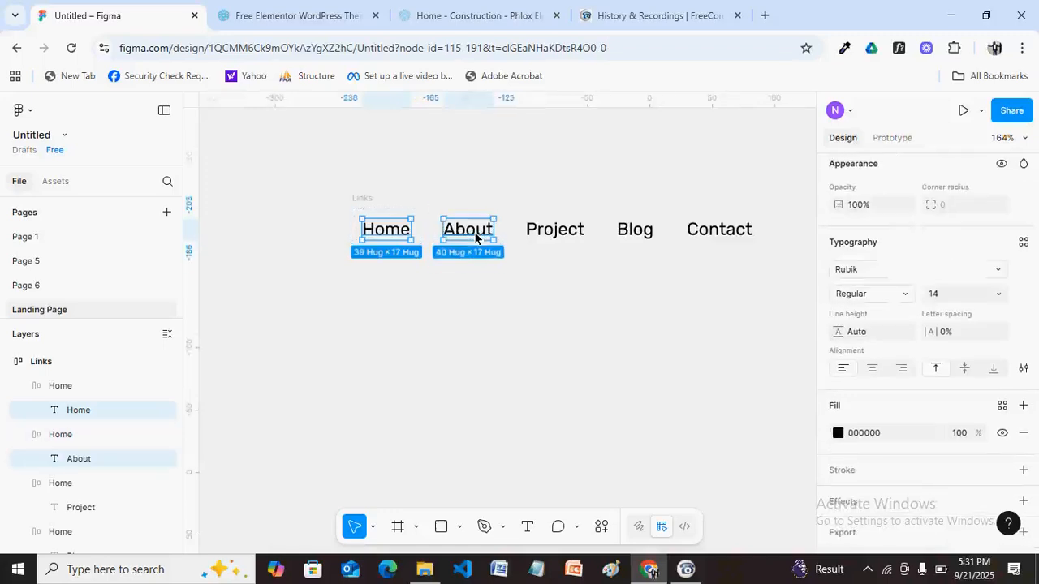
pyautogui.keyDown('shift'); pyautogui.click(567, 234); pyautogui.keyUp('shift')
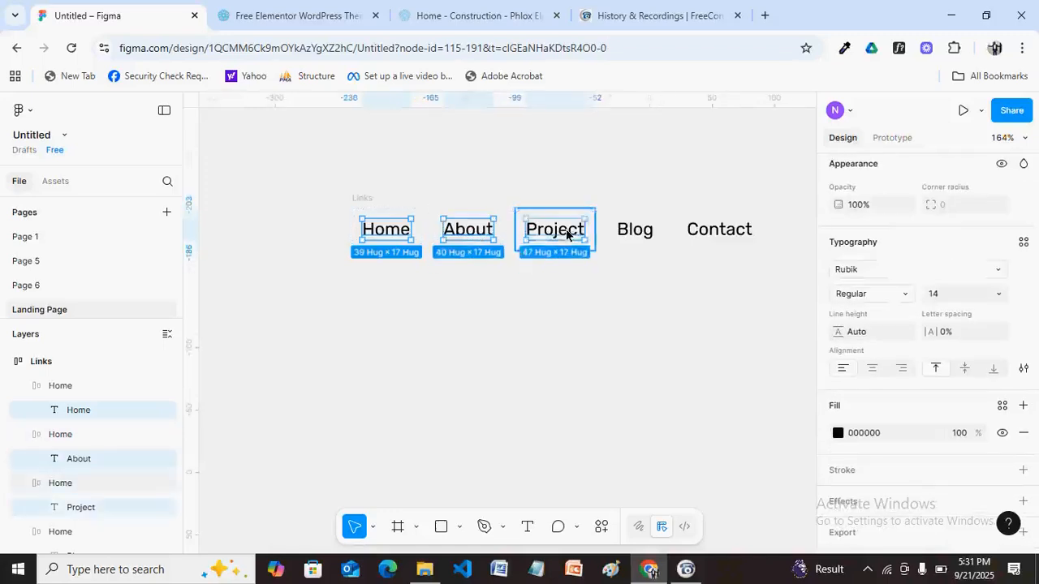
pyautogui.keyDown('shift'); pyautogui.click(641, 237); pyautogui.keyUp('shift')
pyautogui.keyDown('shift'); pyautogui.click(712, 237); pyautogui.keyUp('shift')
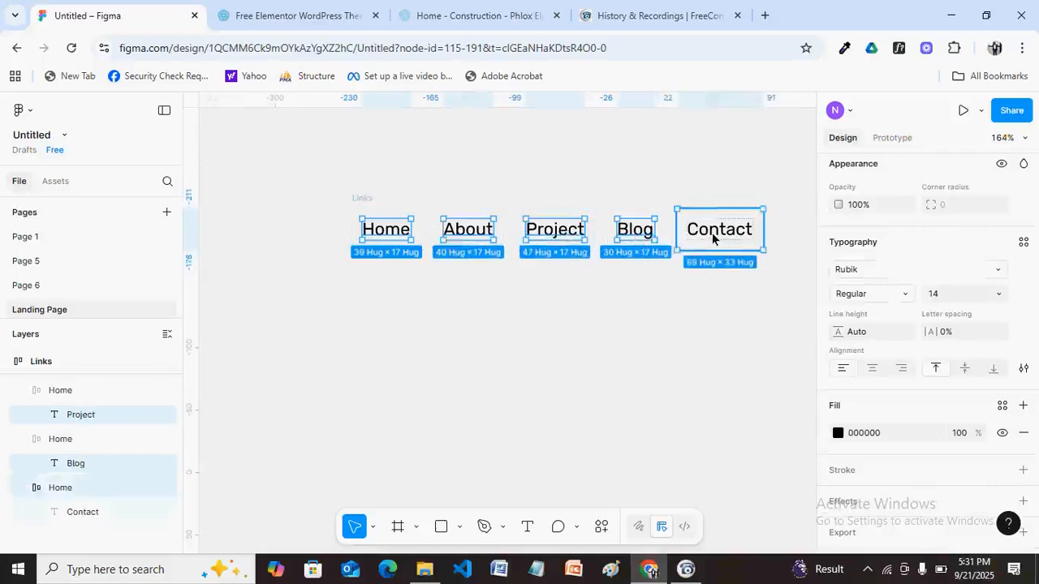
pyautogui.keyDown('shift'); pyautogui.click(714, 239); pyautogui.keyUp('shift')
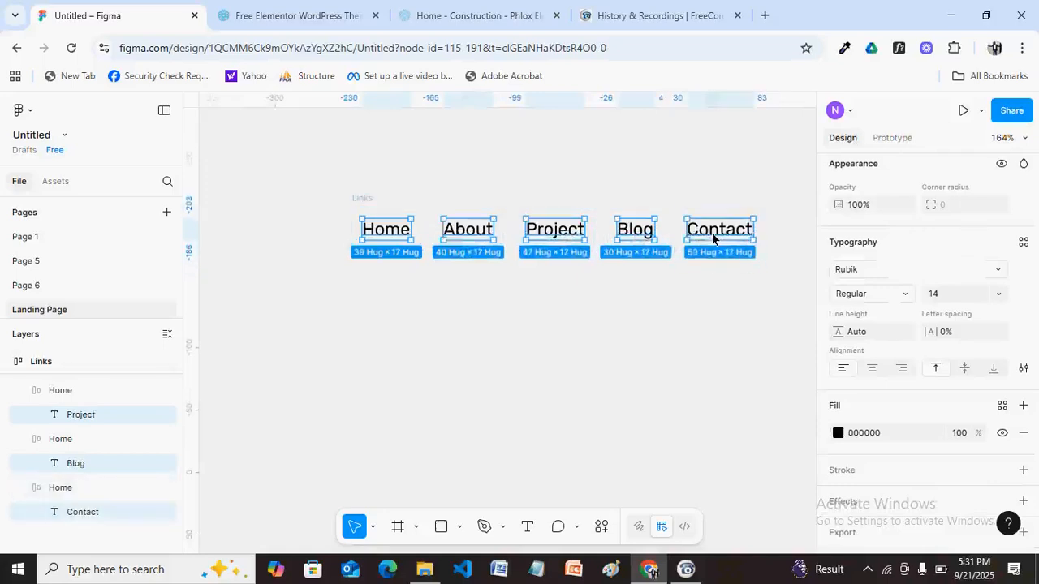
# Add a second, light grey F4F4F4 fill layer to the labels.
pyautogui.click(1021, 433)
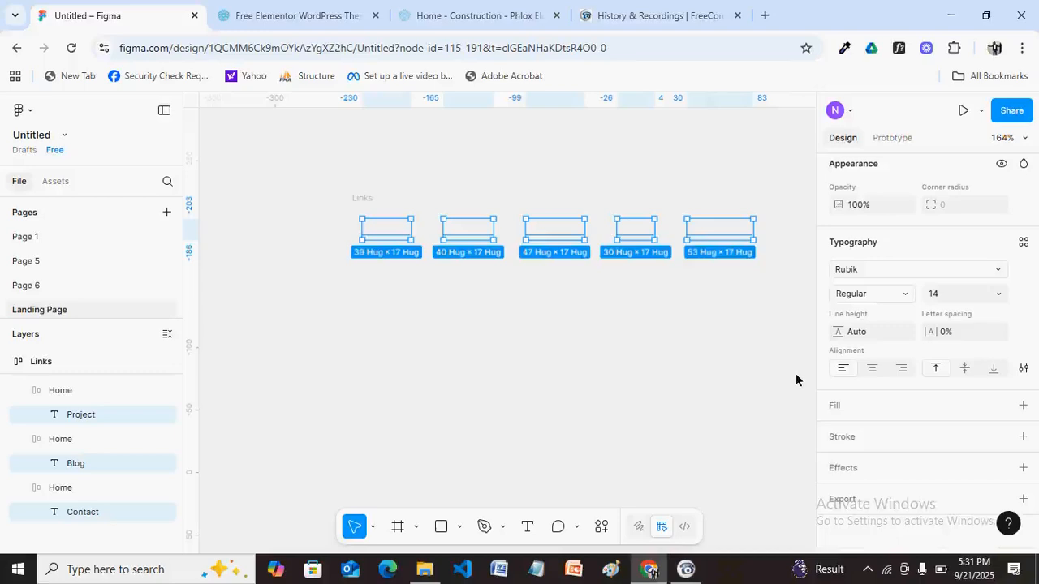
pyautogui.click(1024, 407)
pyautogui.click(1024, 407)
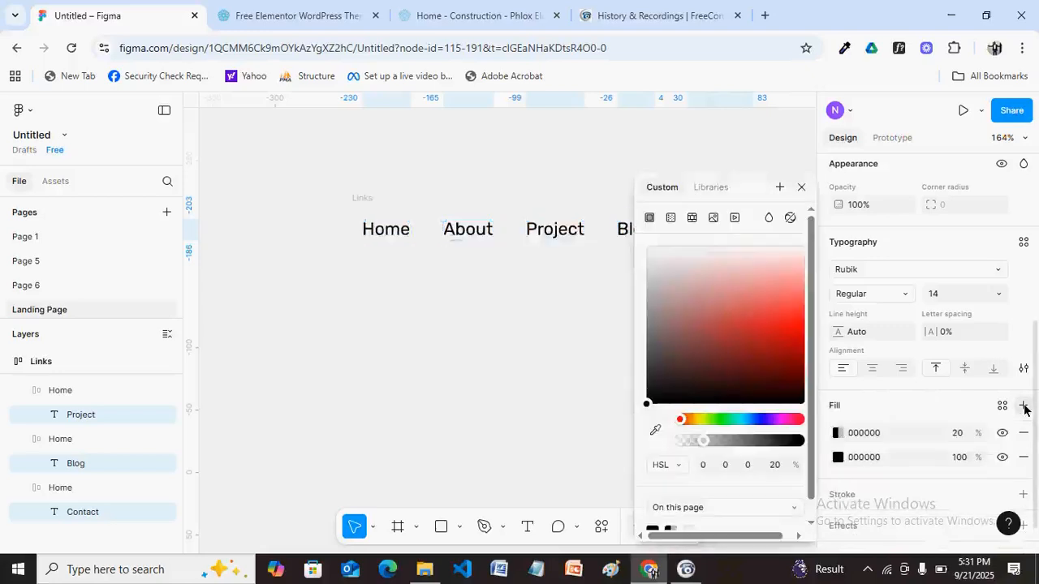
pyautogui.click(650, 252)
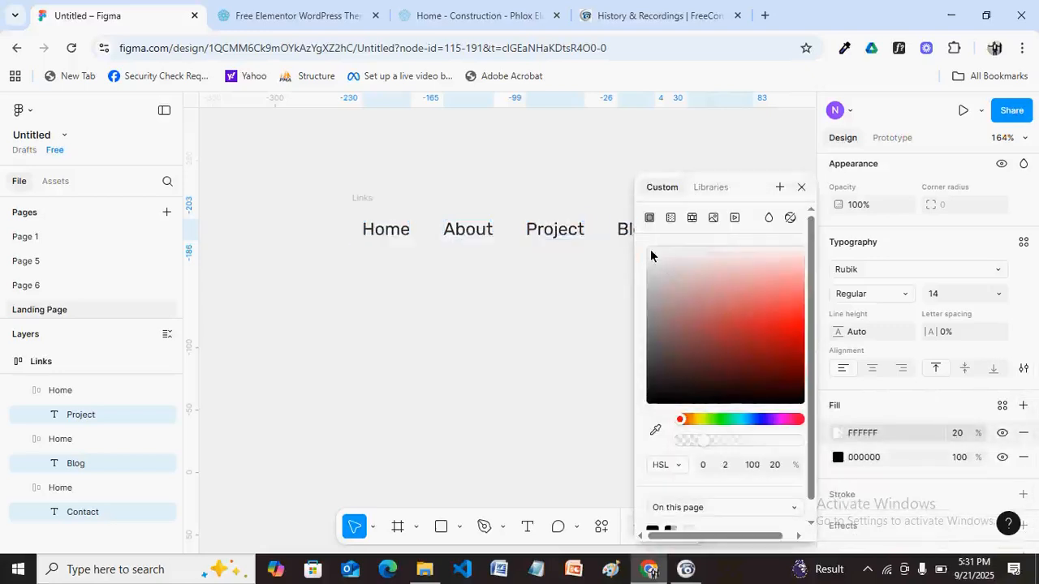
pyautogui.click(655, 255)
pyautogui.moveTo(656, 254); pyautogui.dragTo(637, 265)
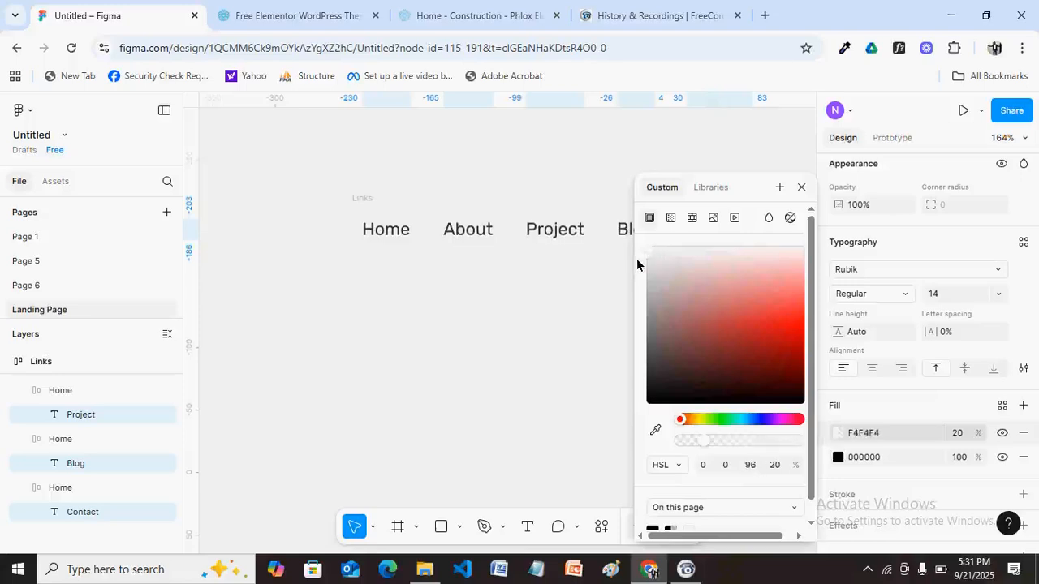
# Remove the black fill, set the grey fill's opacity to 100, then undo.
pyautogui.click(1023, 459)
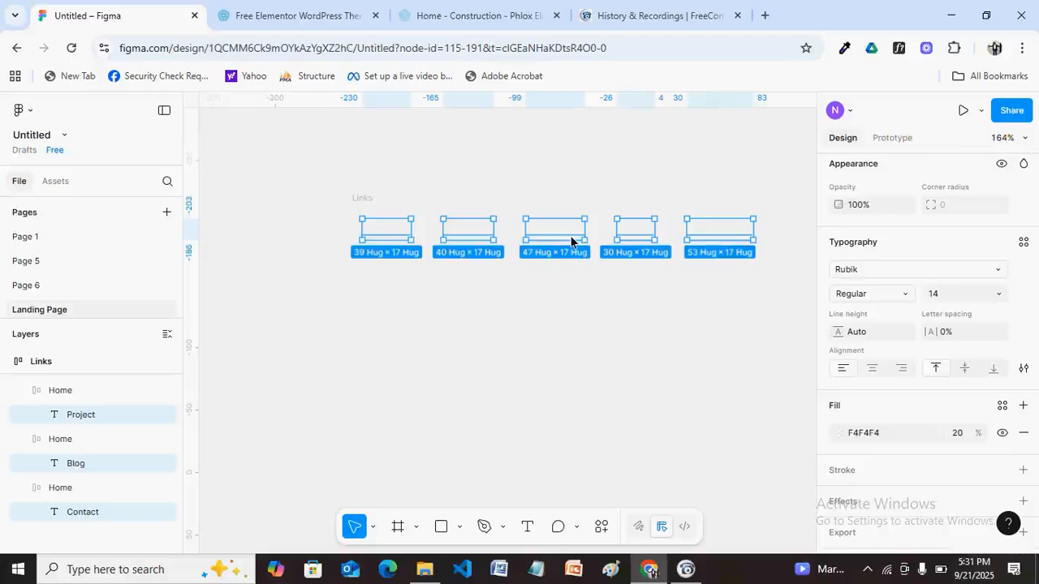
pyautogui.click(974, 434)
pyautogui.write('10')
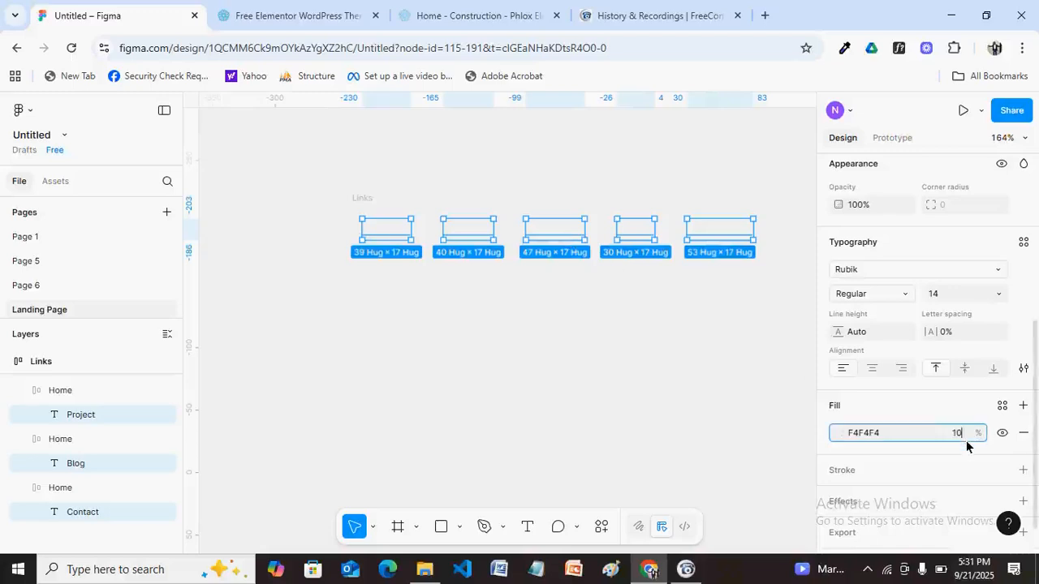
pyautogui.write('0')
pyautogui.press('Return')
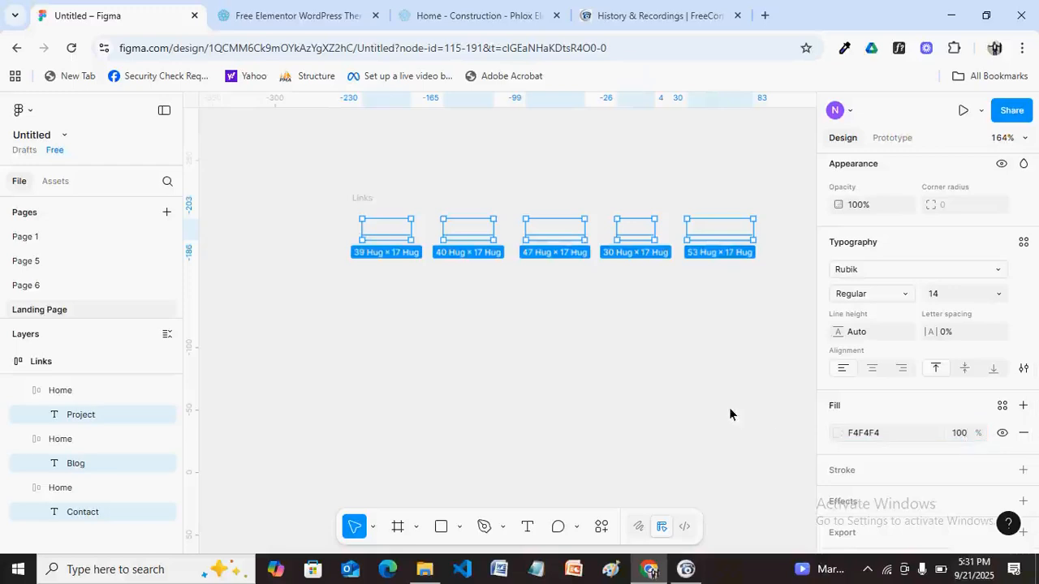
pyautogui.click(628, 392)
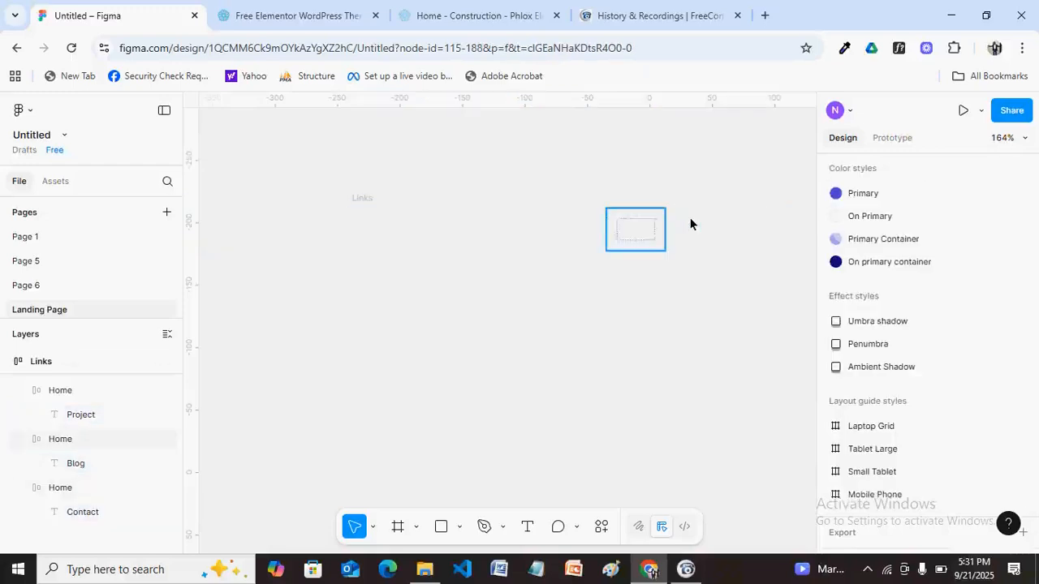
pyautogui.hotkey('ctrl', 'z')
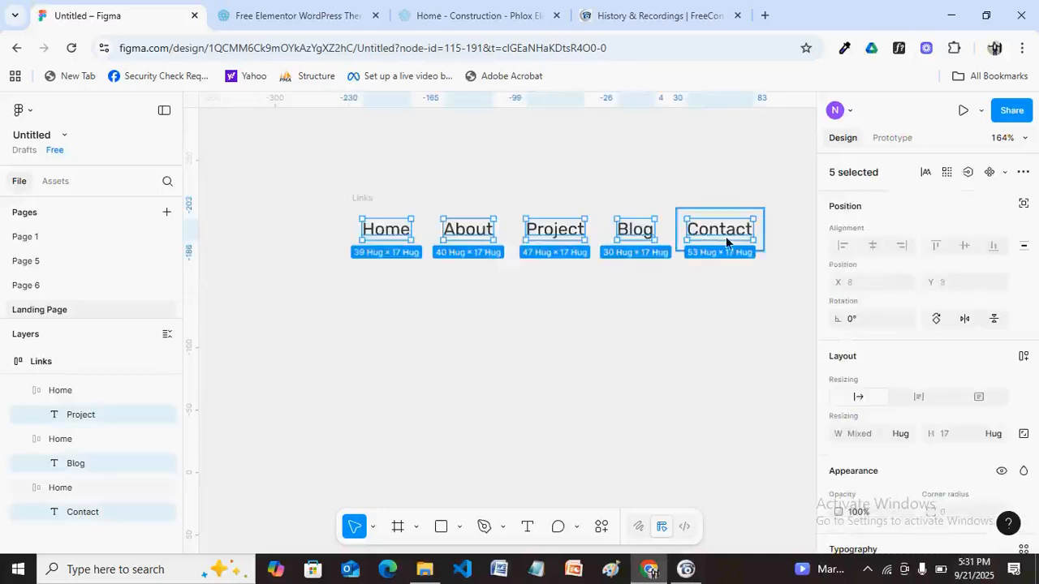
# Change the F4F4F4 fill's opacity to 100, then undo it back to 20%.
pyautogui.moveTo(1035, 345); pyautogui.dragTo(1035, 532)
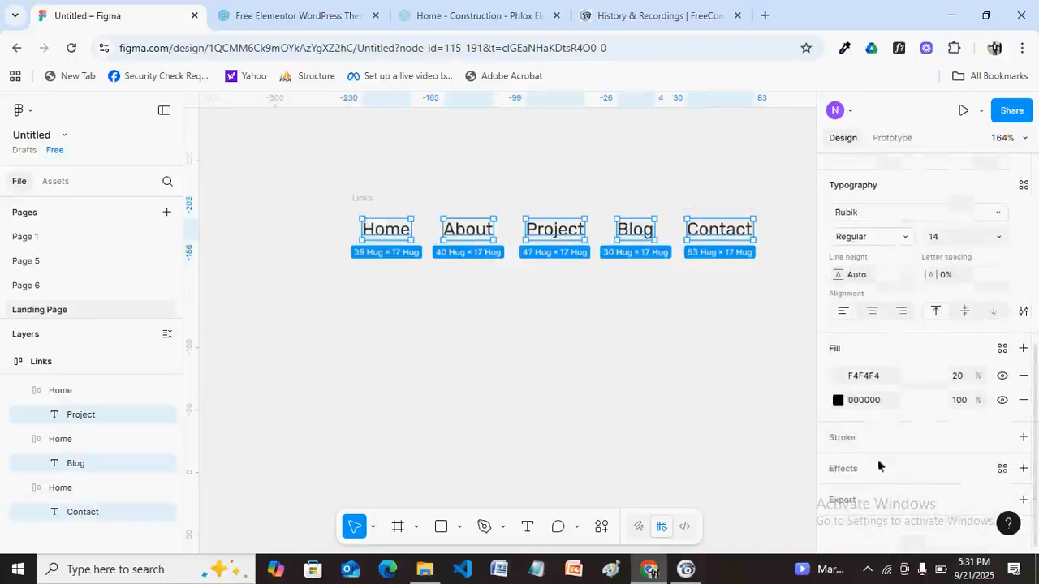
pyautogui.click(961, 378)
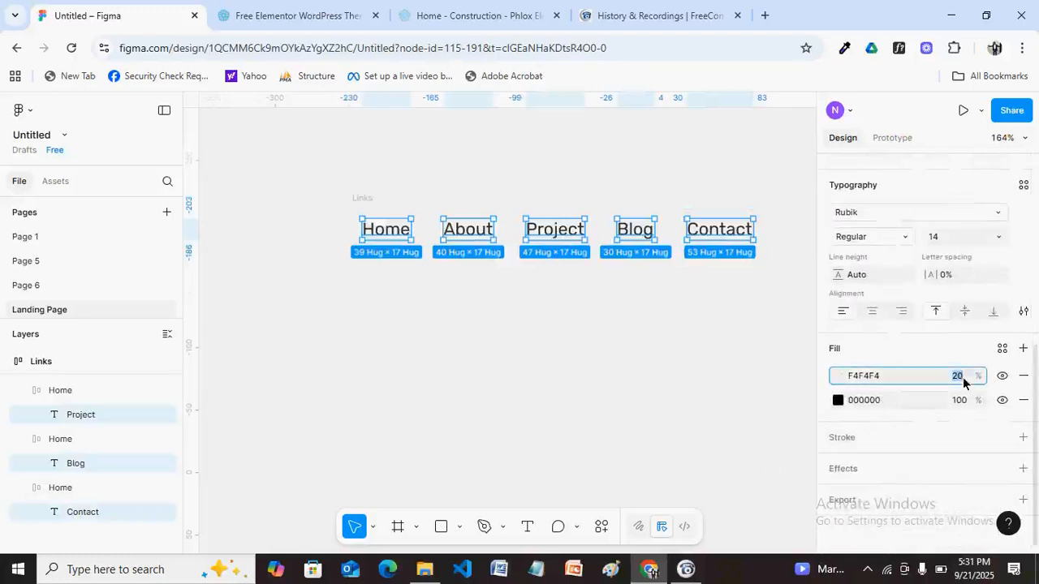
pyautogui.write('100')
pyautogui.press('Return')
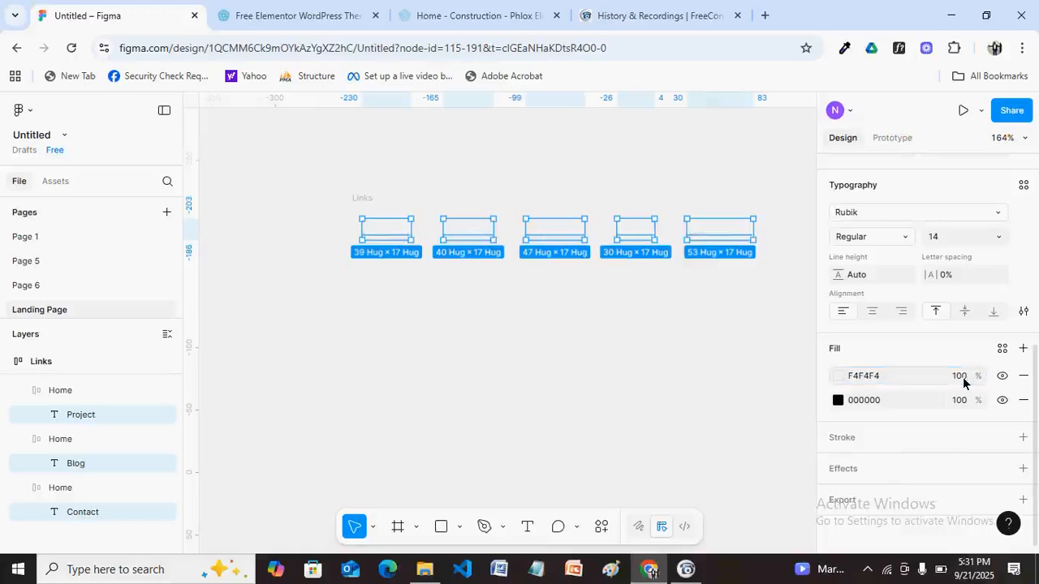
pyautogui.hotkey('ctrl', 'z')
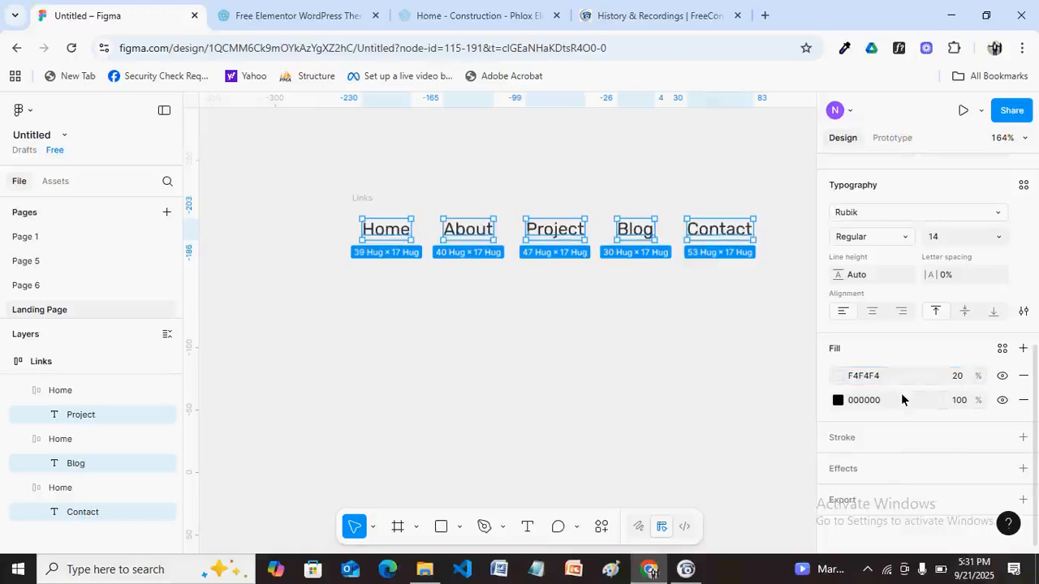
# Change the labels' 000000 black fill to FFFFFF white.
pyautogui.click(838, 401)
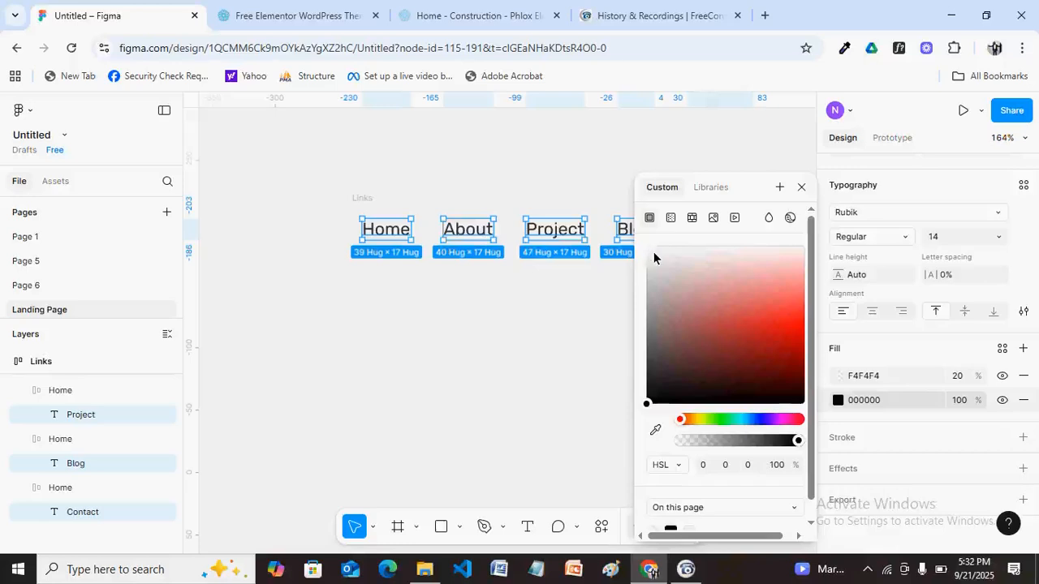
pyautogui.moveTo(649, 409); pyautogui.dragTo(648, 236)
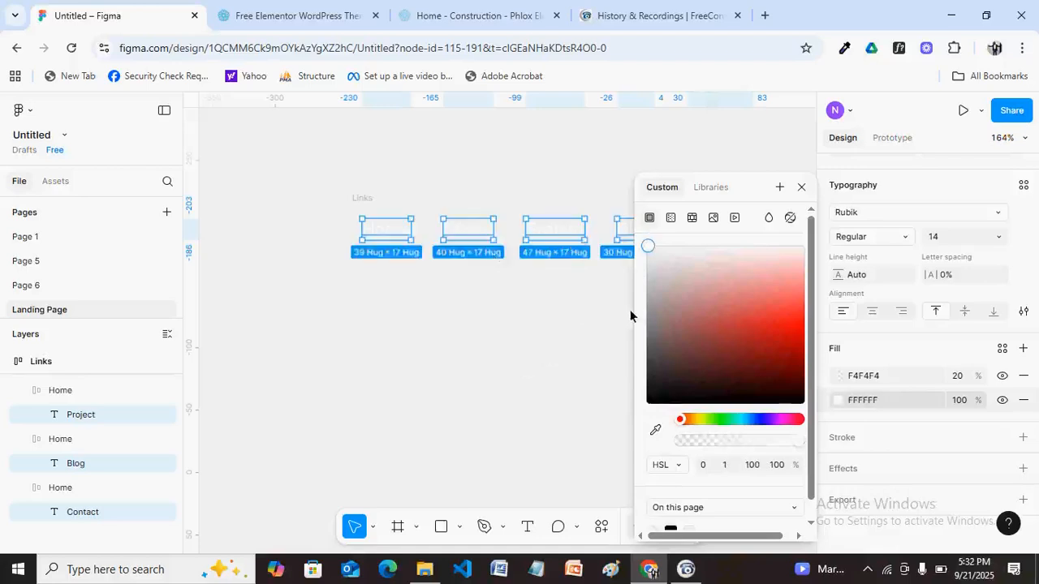
pyautogui.click(801, 188)
pyautogui.click(796, 191)
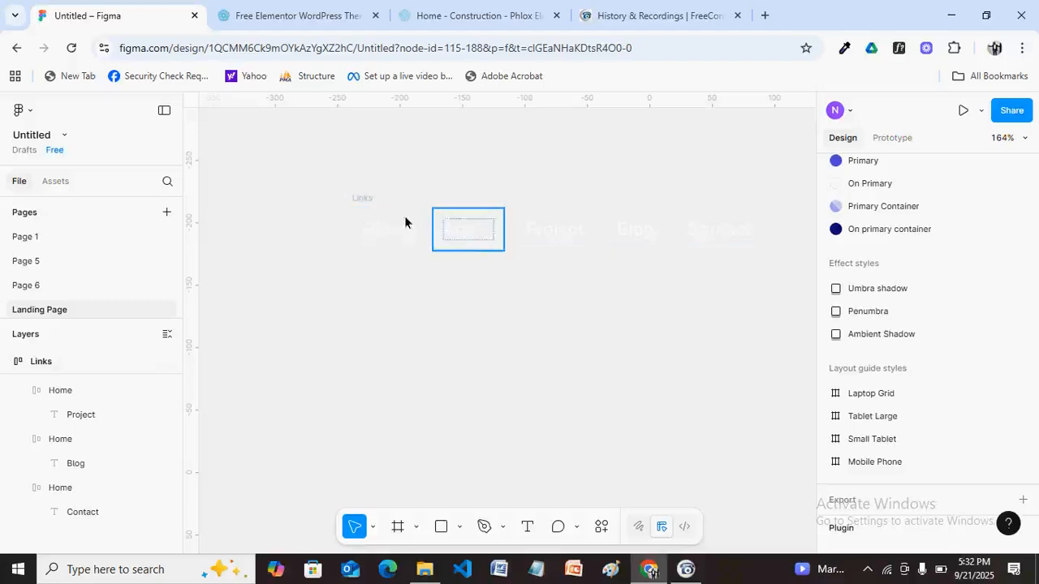
# Add a fill to the Links frame using the navy 'On primary container' library colour.
pyautogui.click(366, 200)
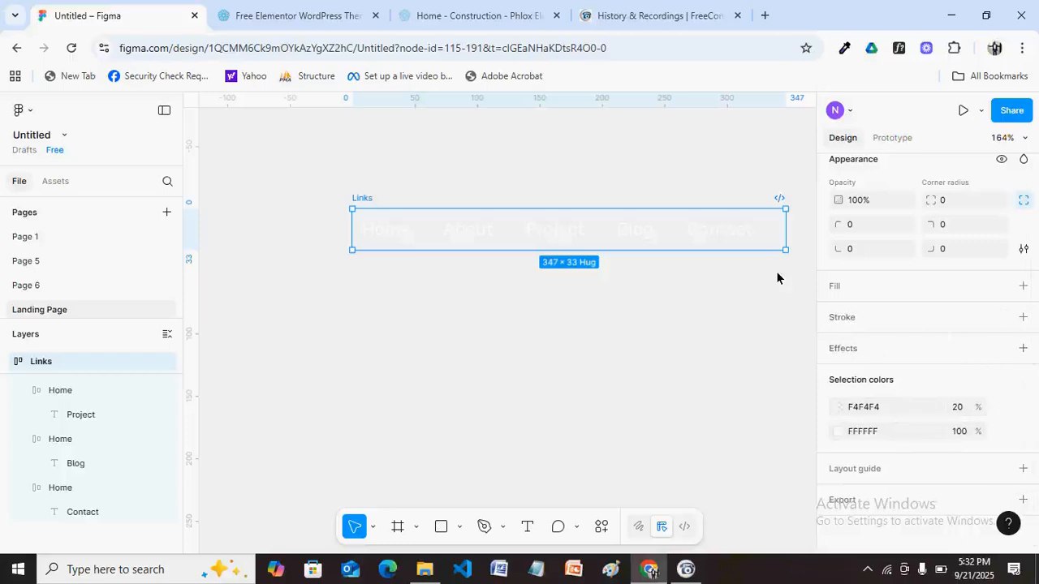
pyautogui.click(1022, 287)
pyautogui.press('Escape')
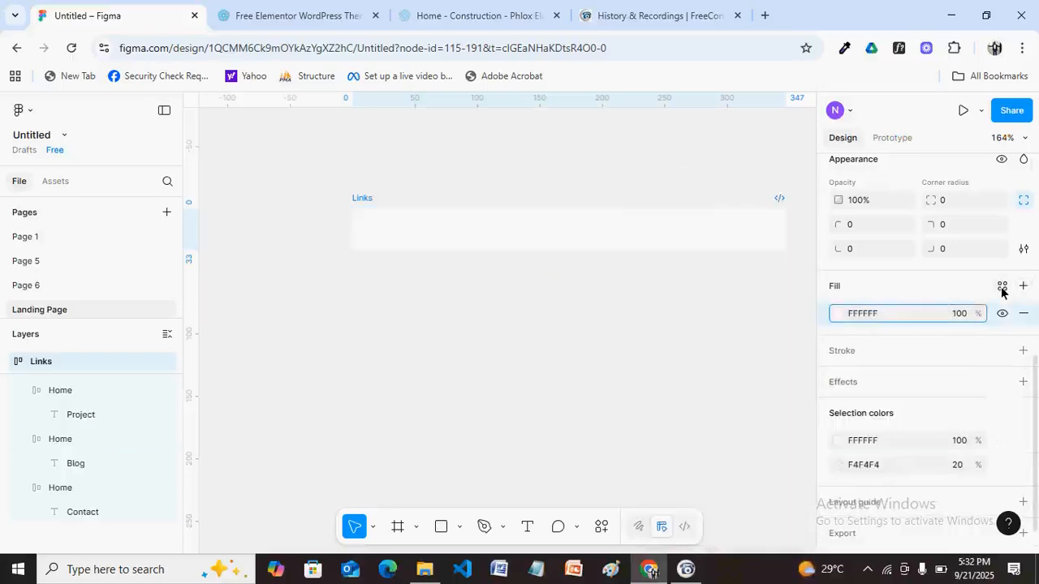
pyautogui.click(1002, 287)
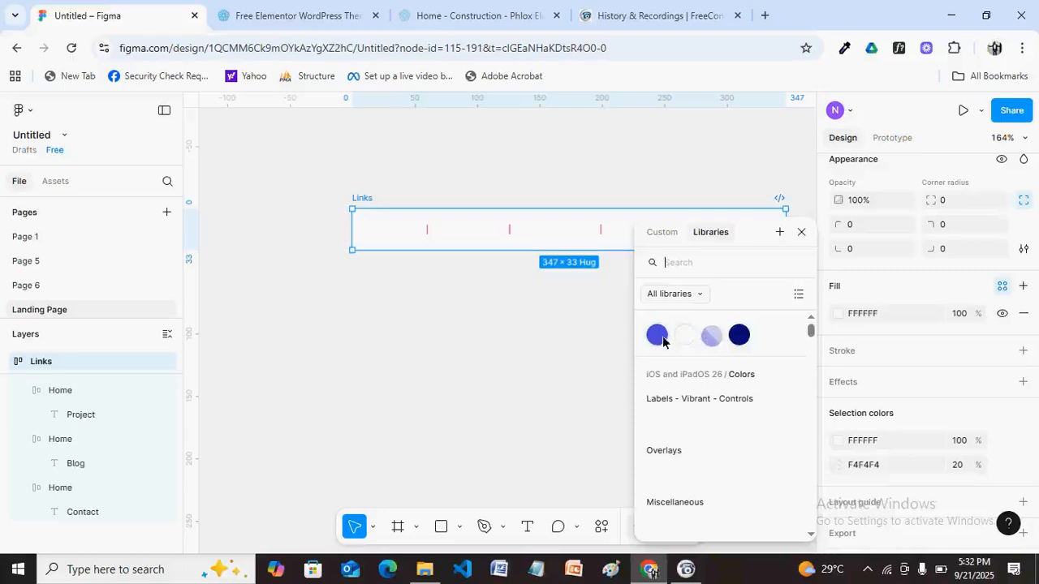
pyautogui.click(738, 335)
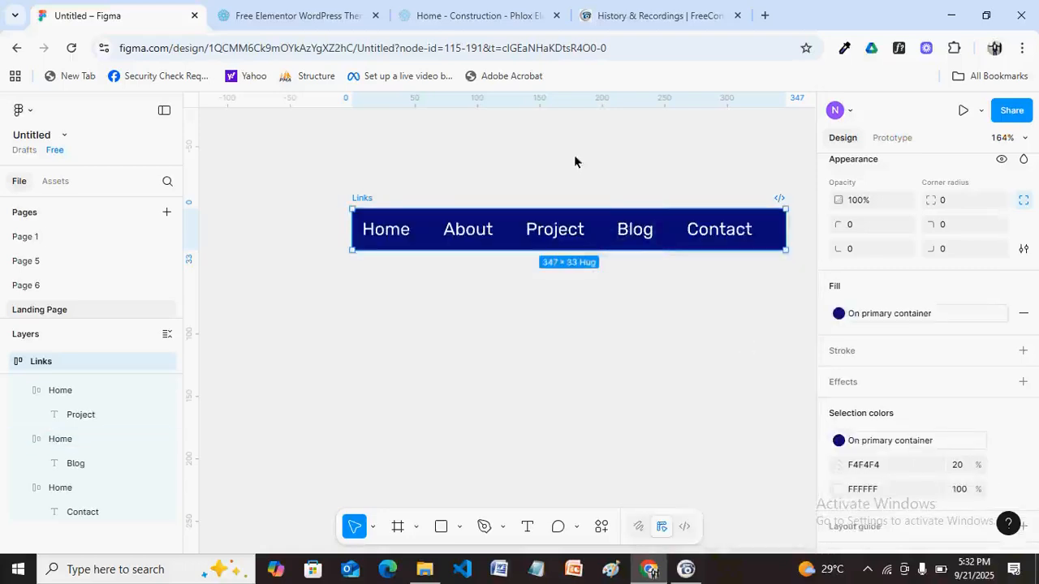
pyautogui.click(515, 151)
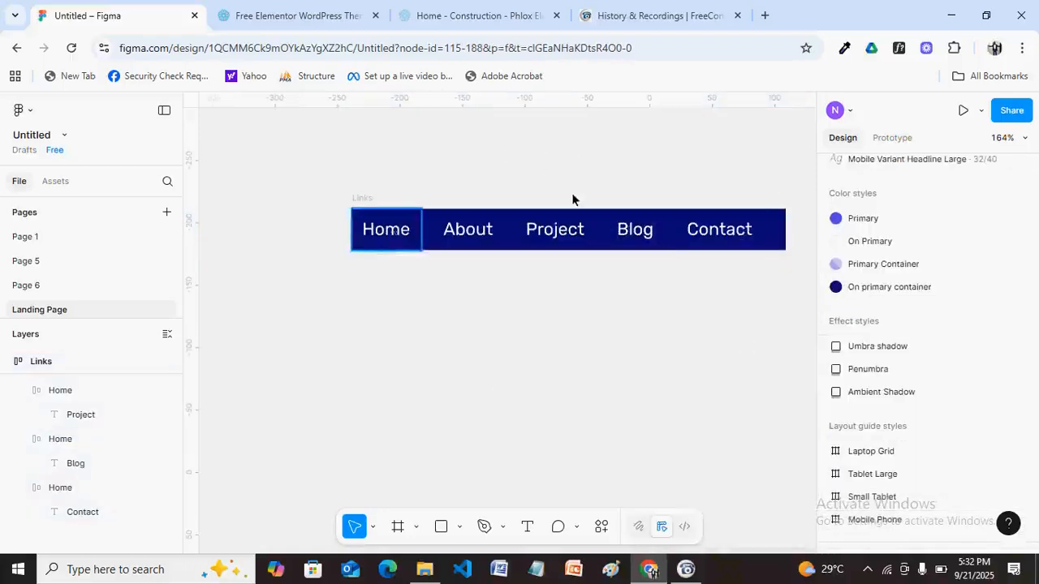
# Launch the Material Design Icons plugin from the canvas context menu's Plugins list.
pyautogui.rightClick(264, 323)
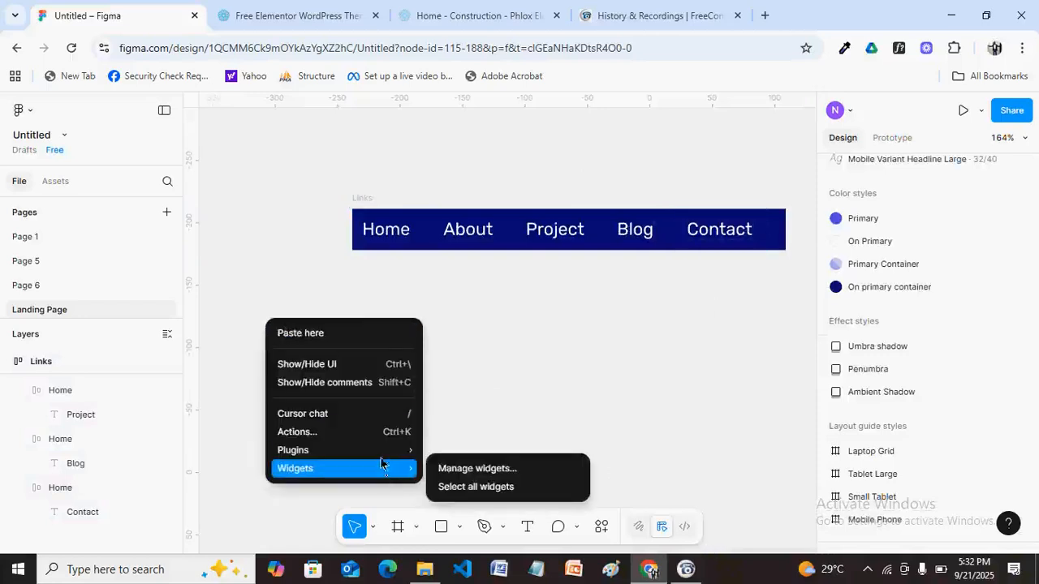
pyautogui.moveTo(382, 452)
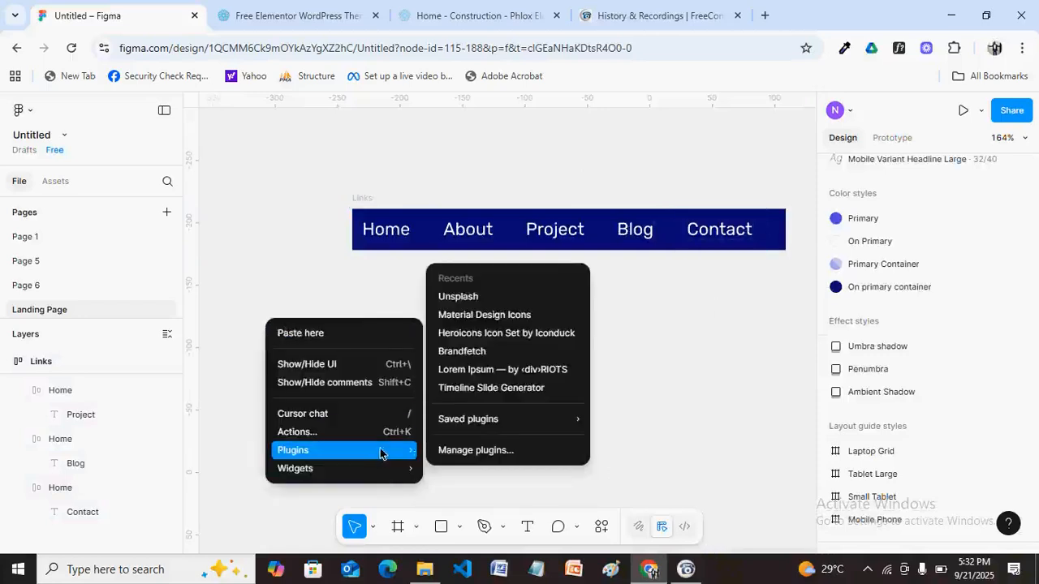
pyautogui.click(464, 315)
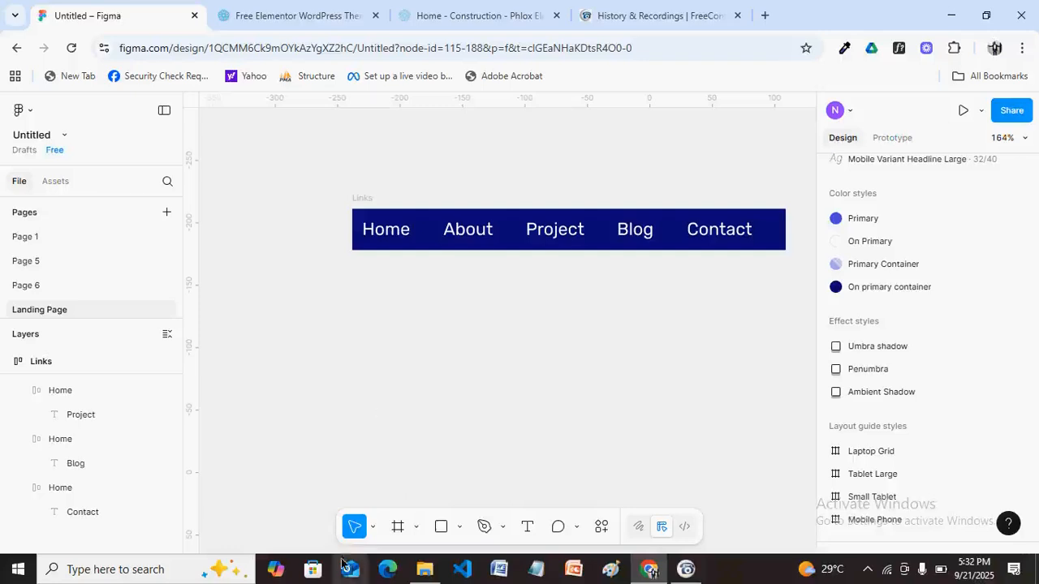
pyautogui.rightClick(304, 410)
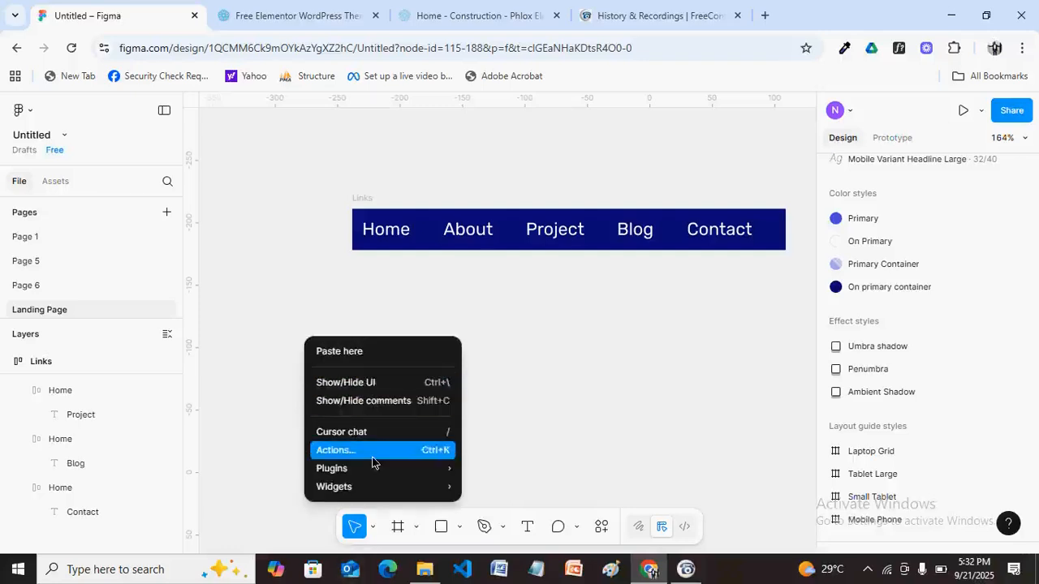
pyautogui.moveTo(403, 472)
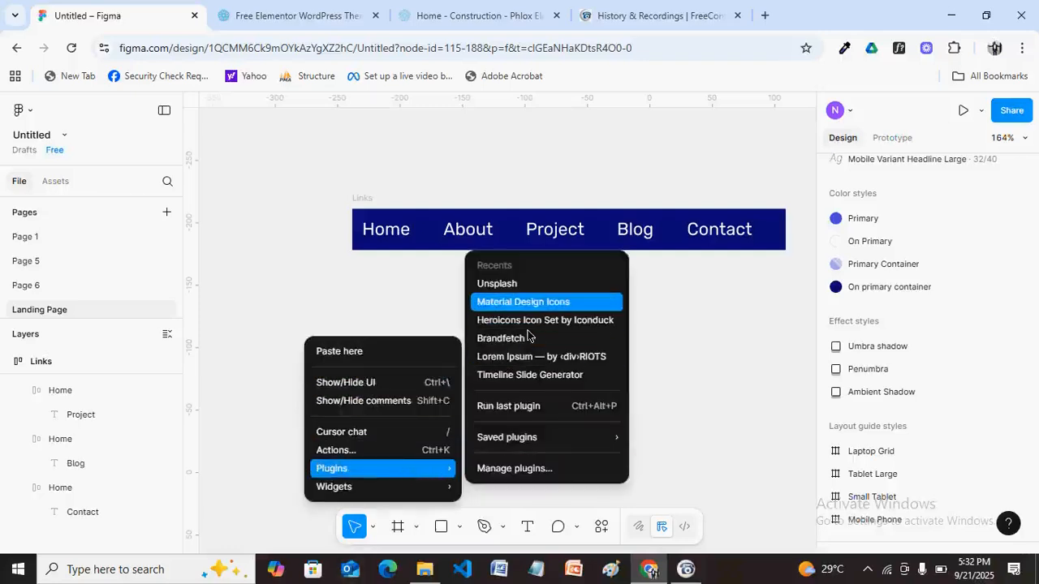
pyautogui.click(511, 308)
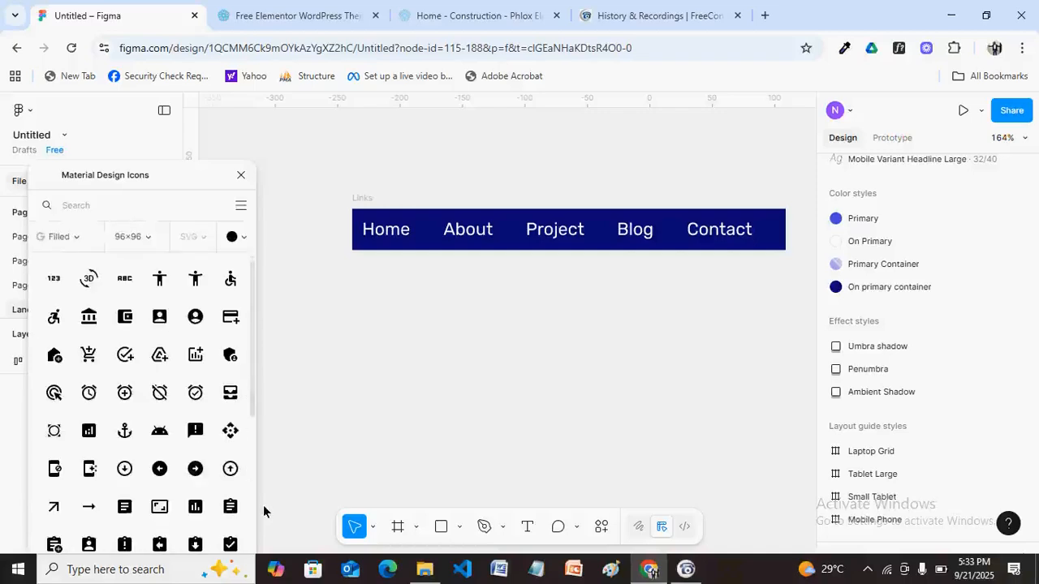
# Search the icon library for 'search' and drop the Search icon onto the canvas.
pyautogui.click(102, 204)
pyautogui.write('search')
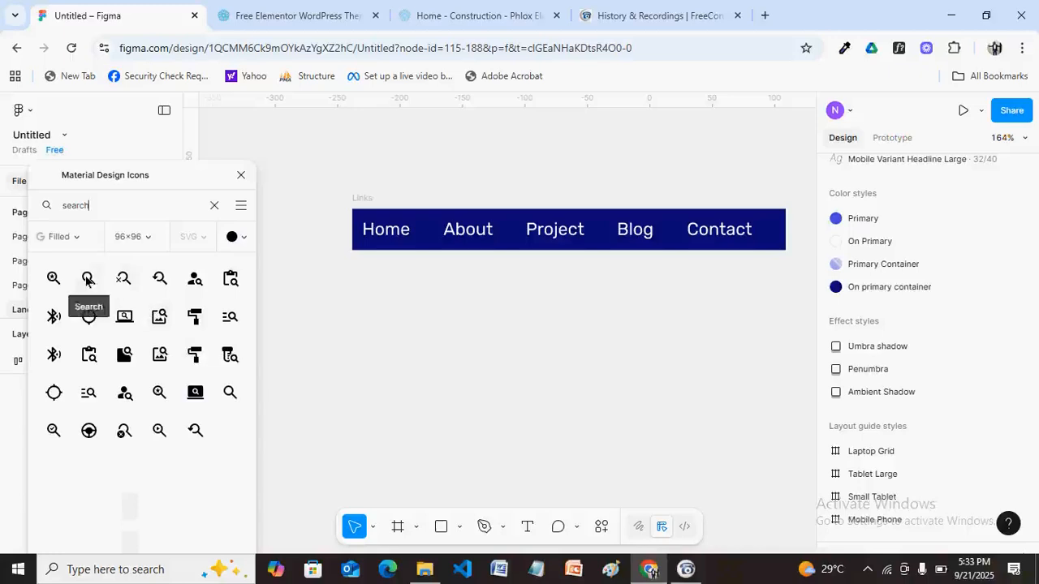
pyautogui.moveTo(88, 279); pyautogui.dragTo(461, 334)
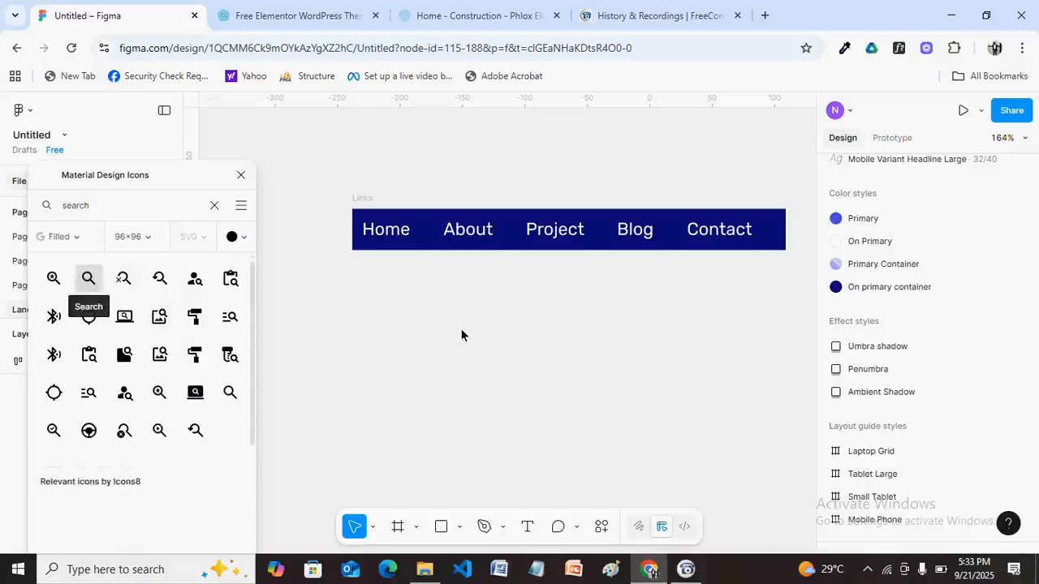
# Position the magnifier below the nav bar and delete its surrounding Search frame.
pyautogui.moveTo(153, 172); pyautogui.dragTo(123, 496)
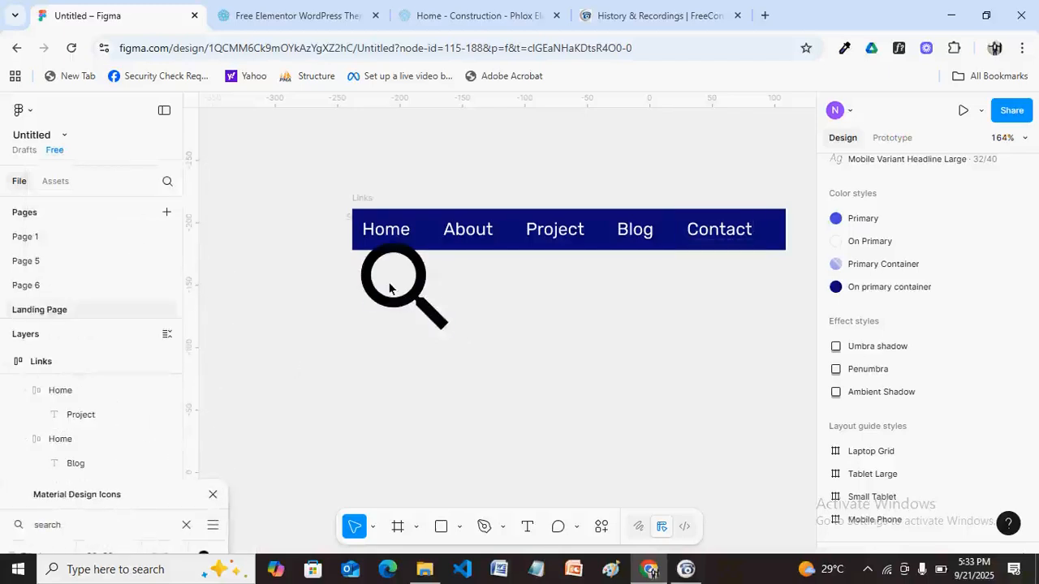
pyautogui.click(410, 302)
pyautogui.moveTo(504, 370); pyautogui.dragTo(517, 370)
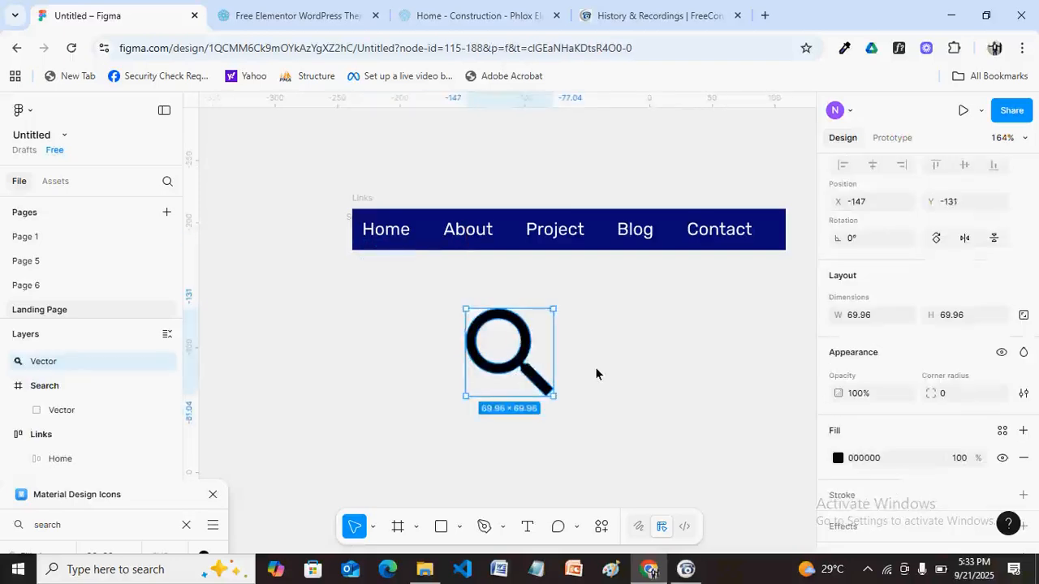
pyautogui.click(595, 367)
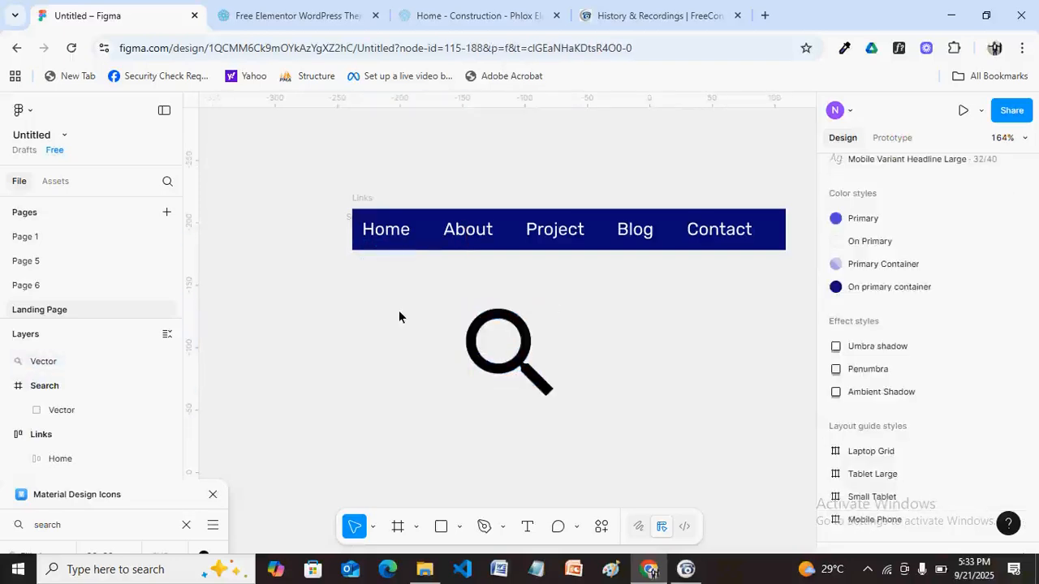
pyautogui.click(531, 371)
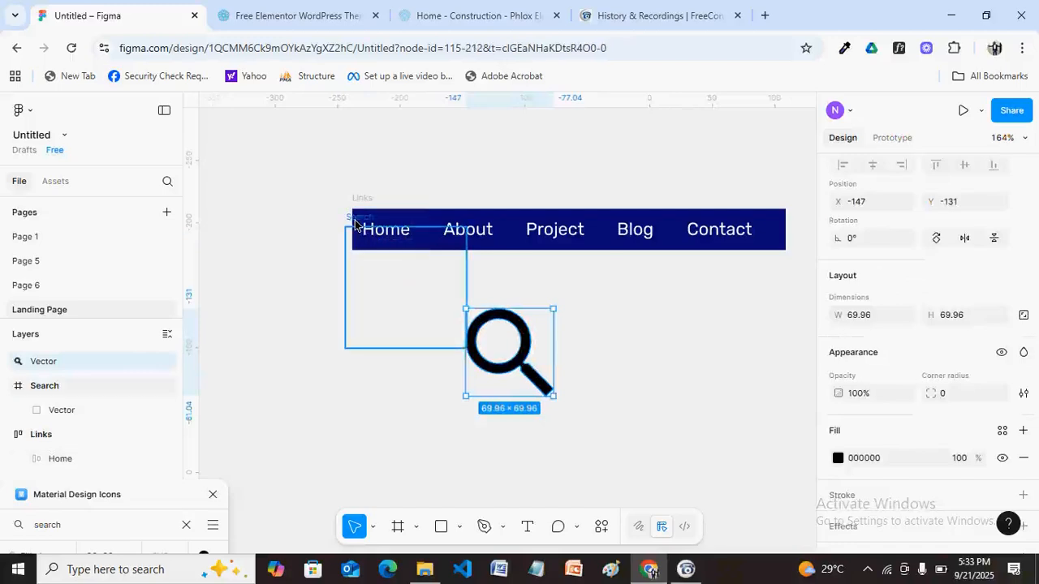
pyautogui.click(355, 224)
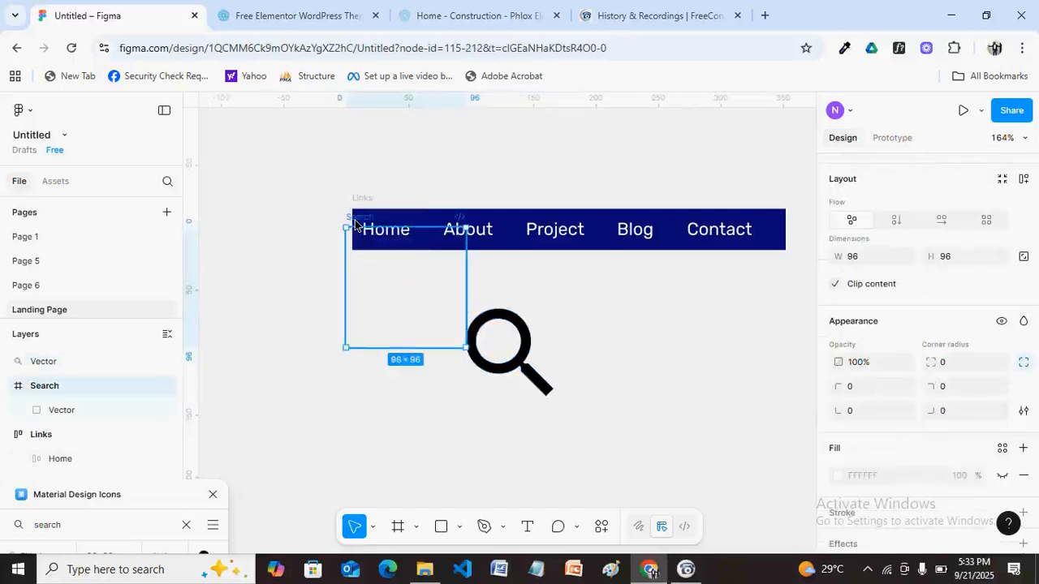
pyautogui.press('Delete')
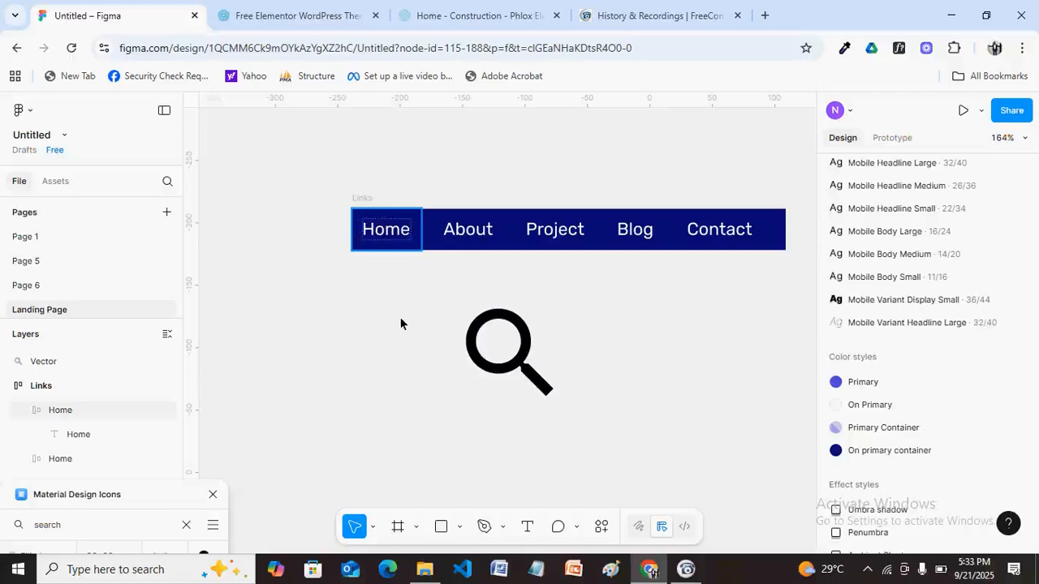
# Resize the magnifier vector to 18 × 18 and move it into the Links frame before Home.
pyautogui.click(516, 331)
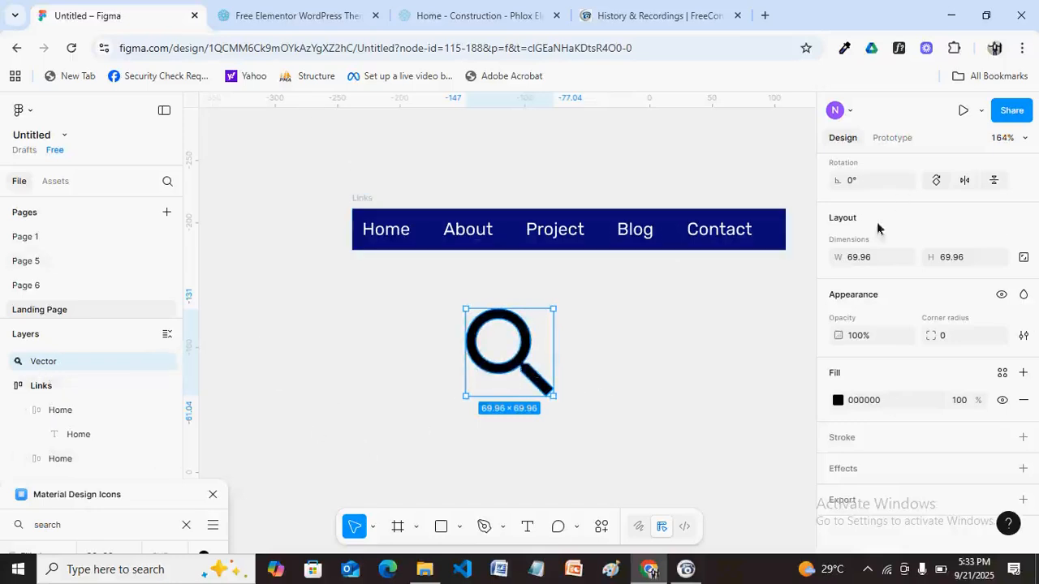
pyautogui.click(871, 258)
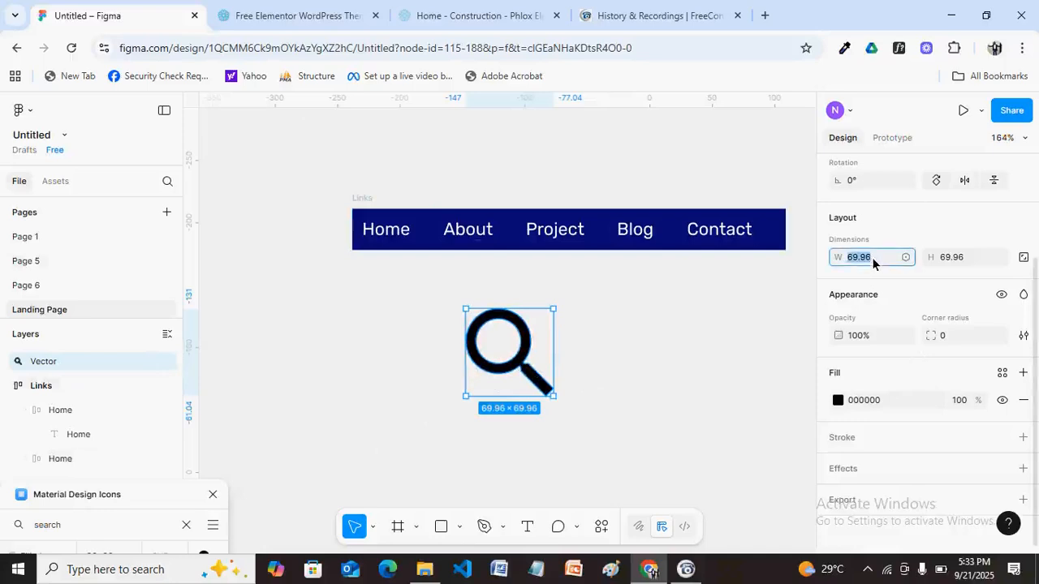
pyautogui.write('18')
pyautogui.click(944, 258)
pyautogui.write('18')
pyautogui.press('Return')
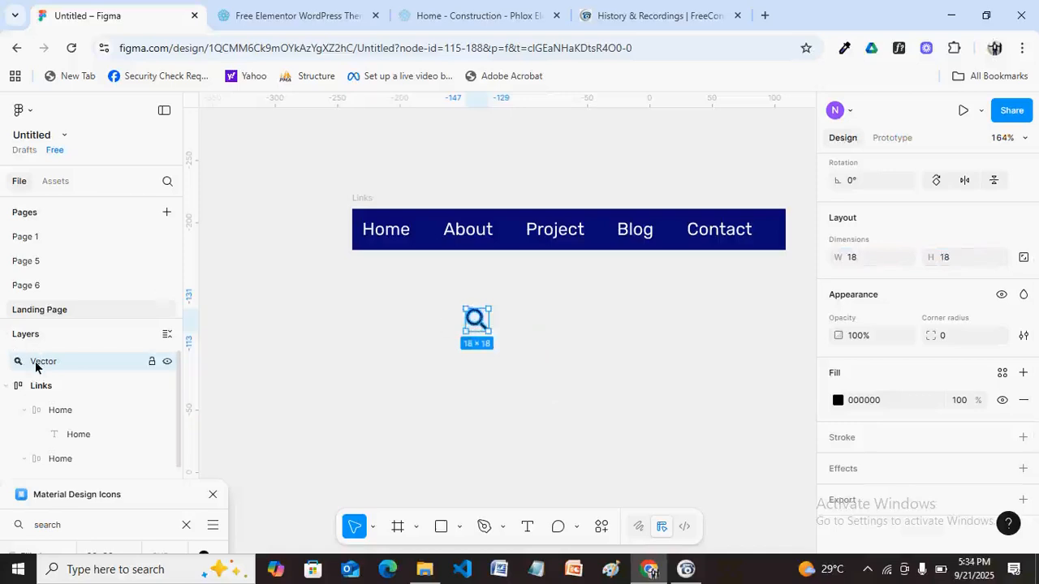
pyautogui.moveTo(35, 370); pyautogui.dragTo(37, 392)
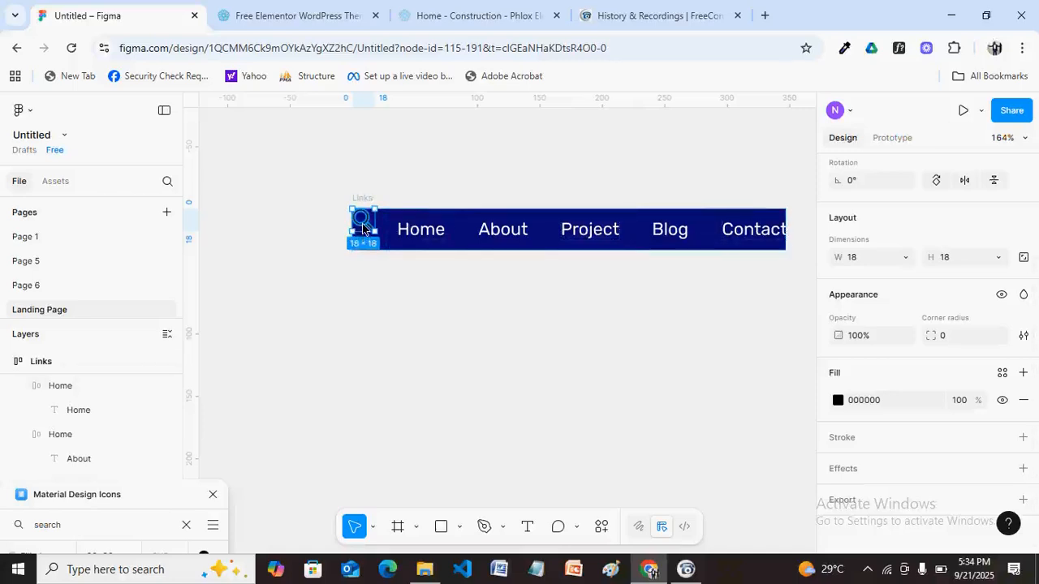
# Move the magnifier into the Contact link group, just after the Contact text.
pyautogui.moveTo(363, 230); pyautogui.dragTo(769, 236)
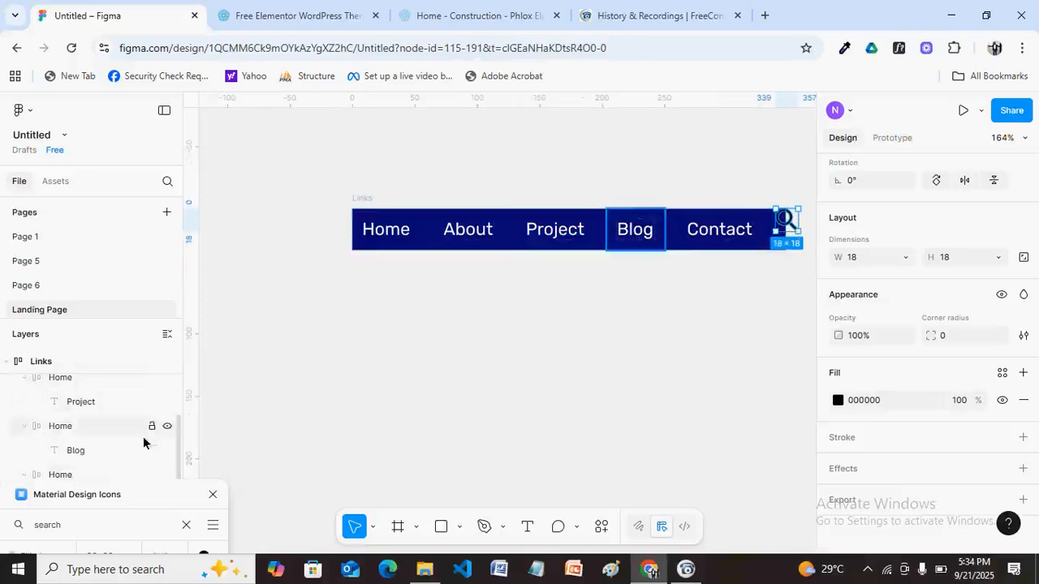
pyautogui.moveTo(179, 458); pyautogui.dragTo(144, 544)
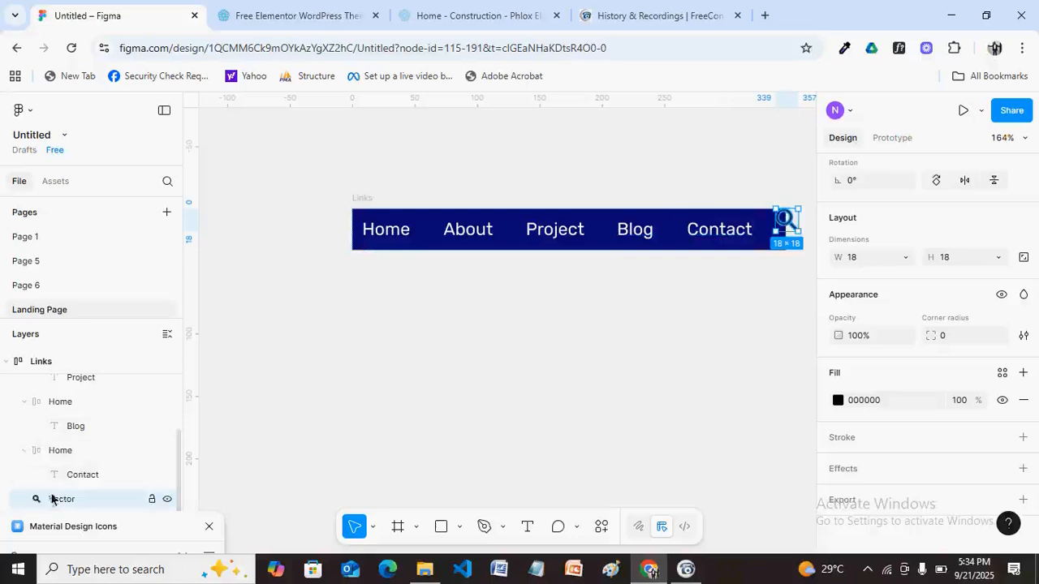
pyautogui.moveTo(46, 500); pyautogui.dragTo(47, 479)
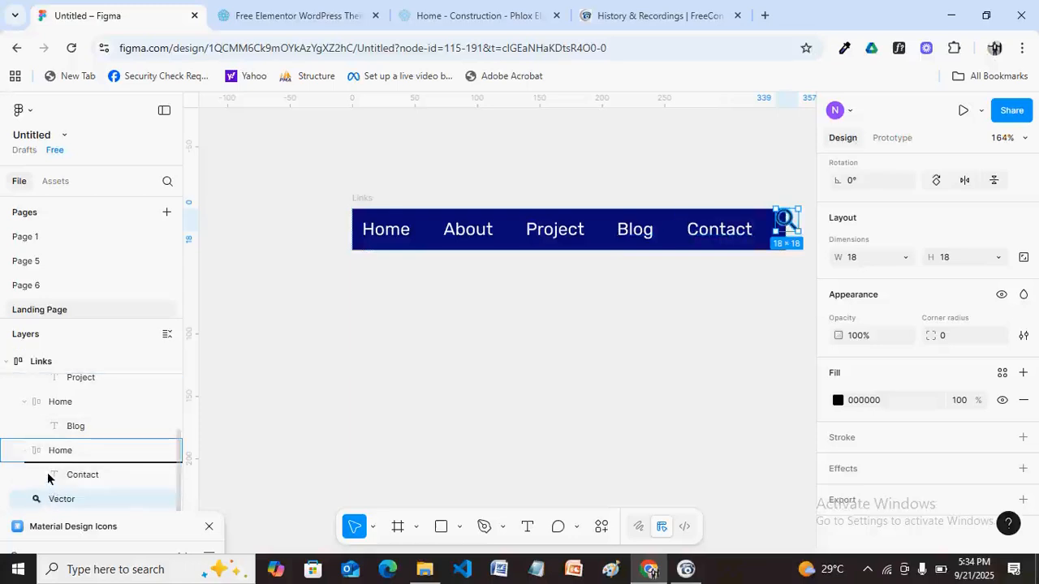
pyautogui.moveTo(47, 478); pyautogui.dragTo(50, 476)
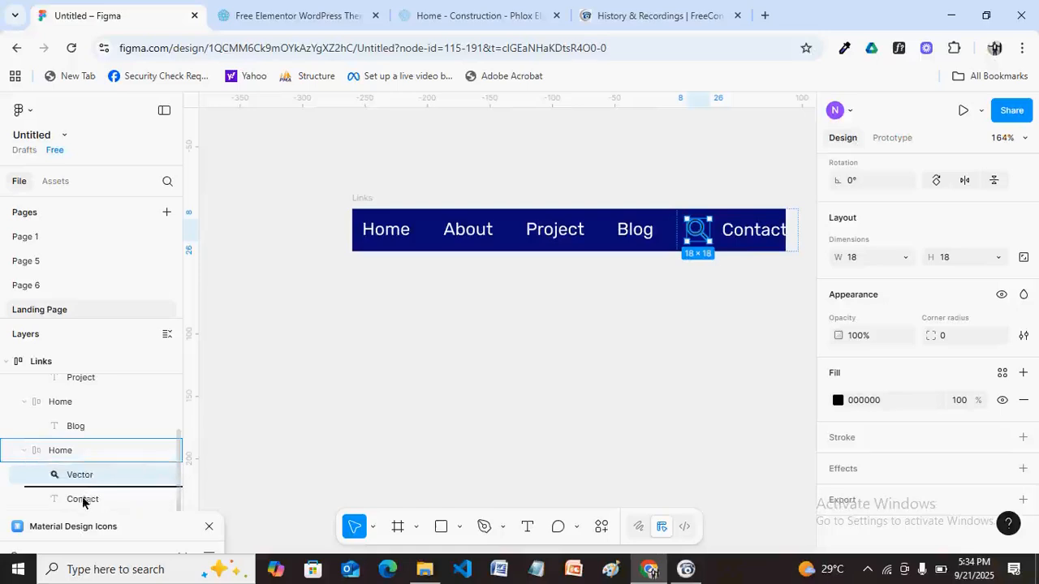
pyautogui.moveTo(79, 474); pyautogui.dragTo(82, 500)
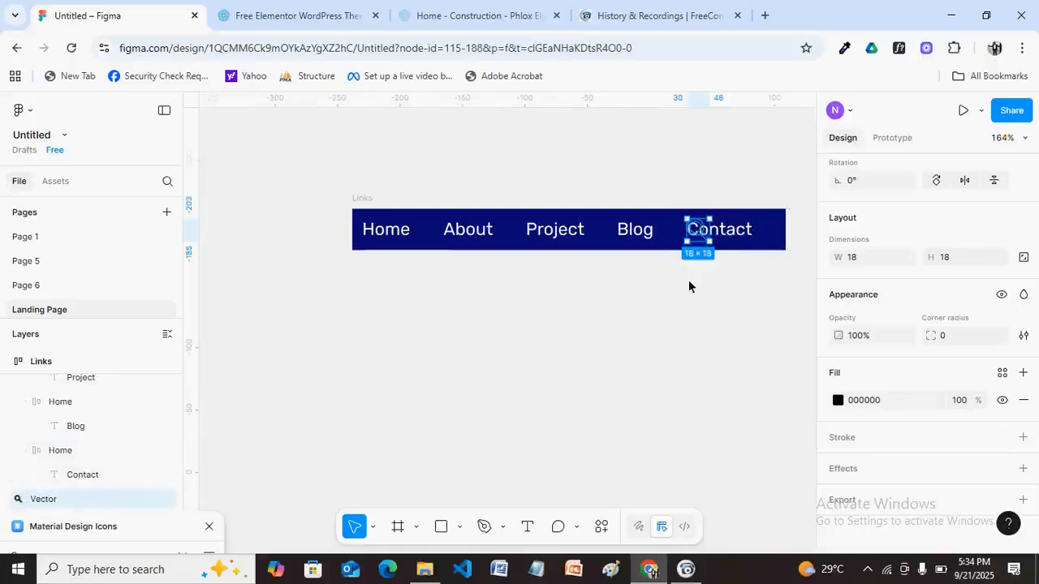
pyautogui.hotkey('ctrl', 'z')
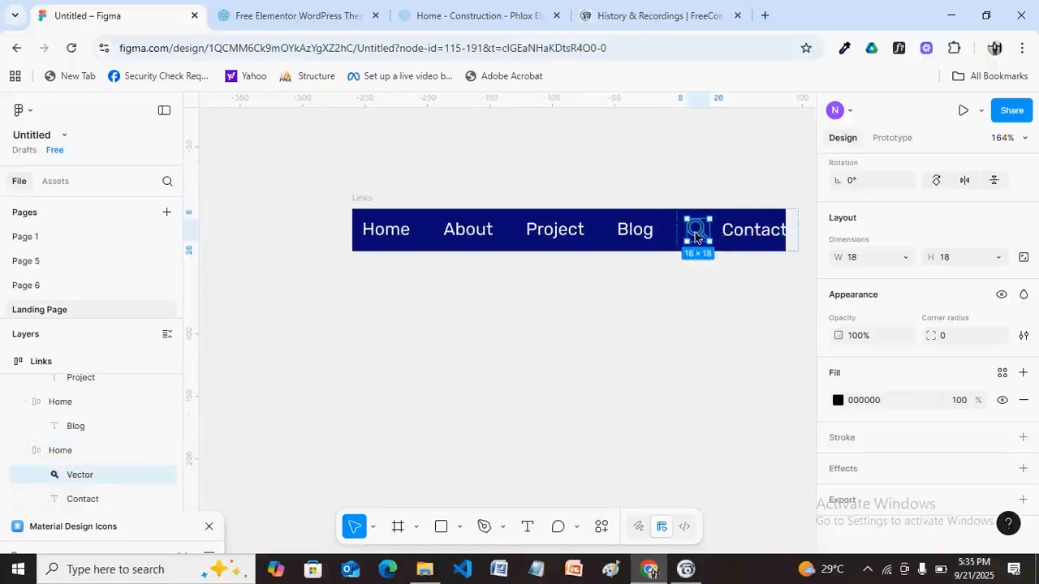
pyautogui.moveTo(697, 237); pyautogui.dragTo(758, 236)
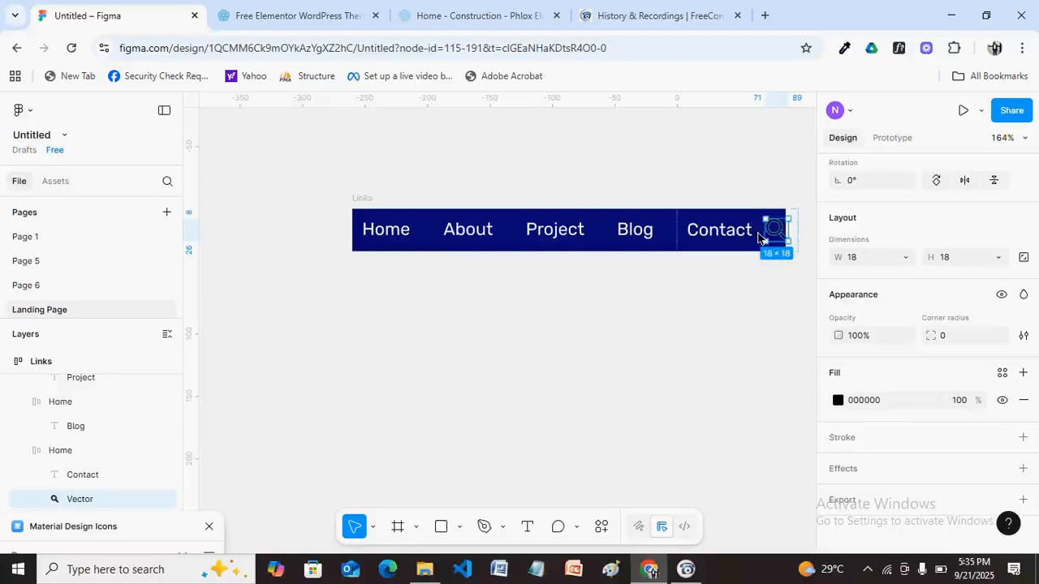
# Widen the Links nav bar to 357 so the icon fits at the row's end.
pyautogui.click(367, 199)
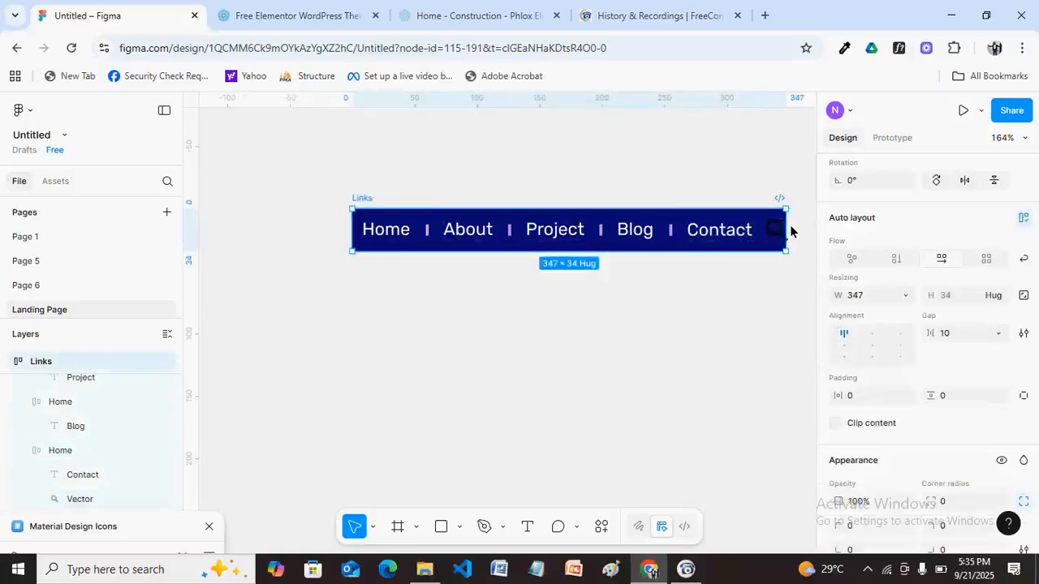
pyautogui.moveTo(787, 233); pyautogui.dragTo(800, 233)
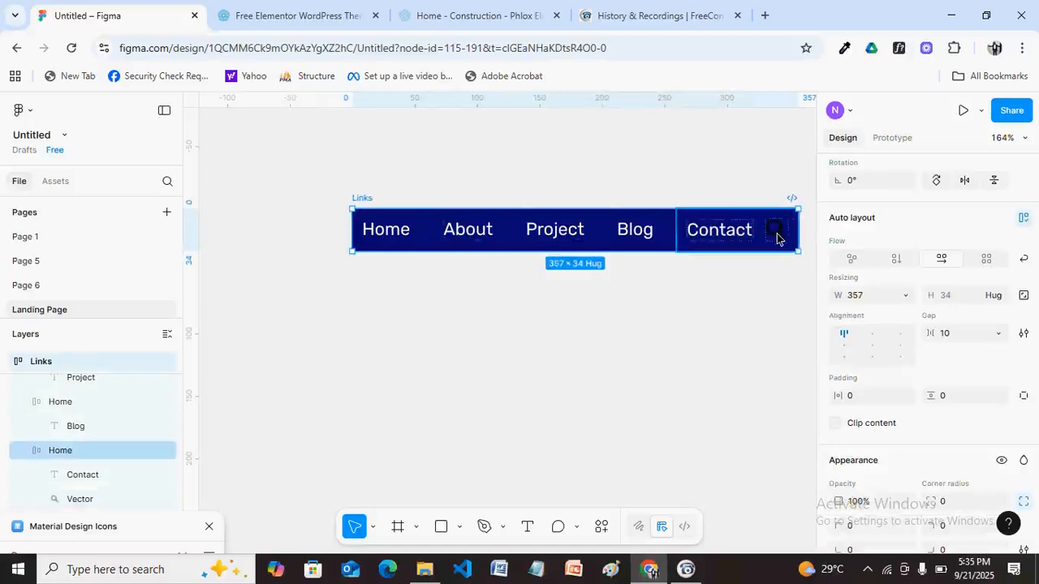
pyautogui.click(776, 238)
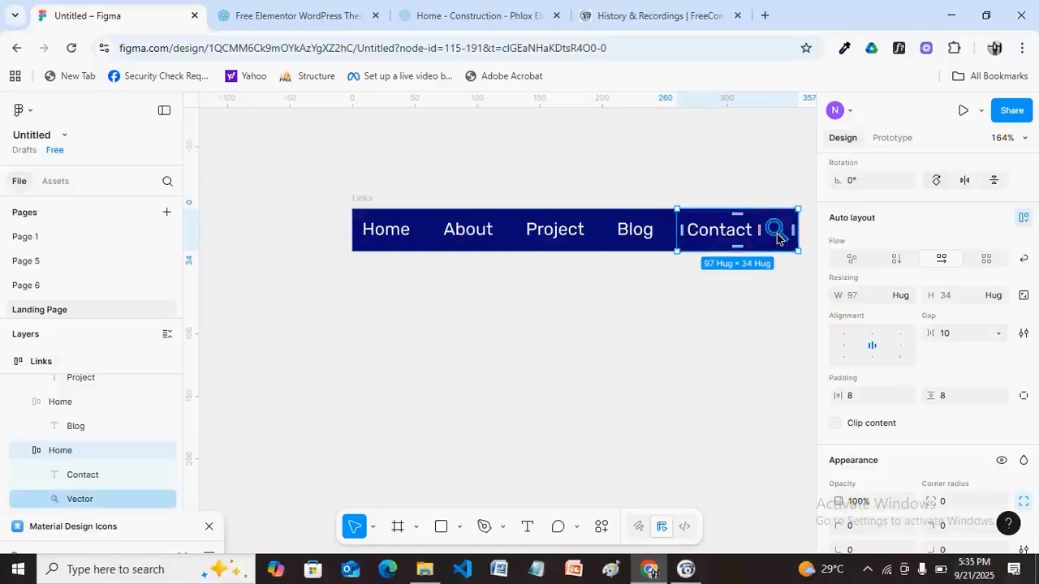
pyautogui.press('Escape')
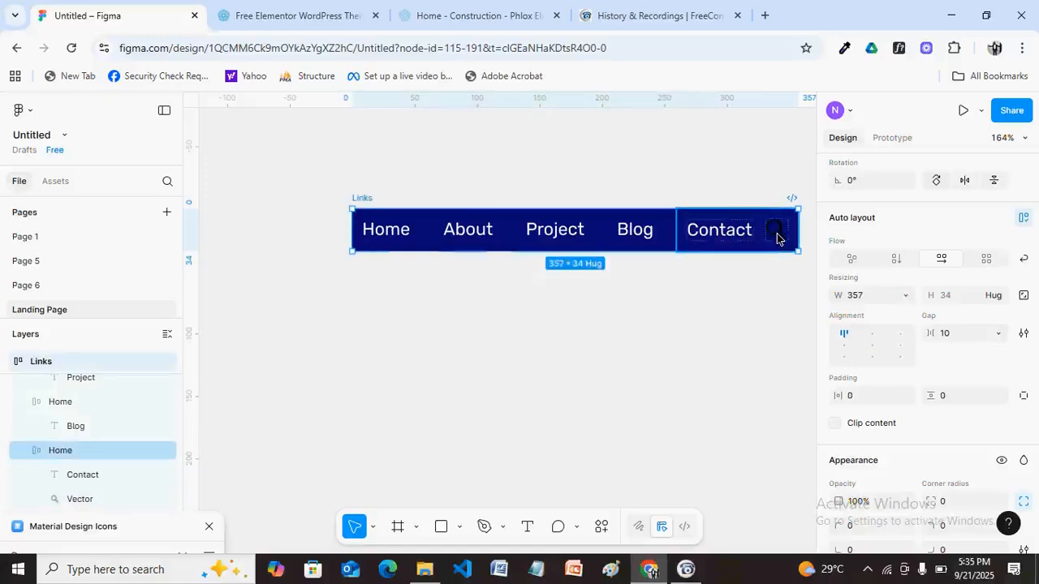
pyautogui.click(778, 235)
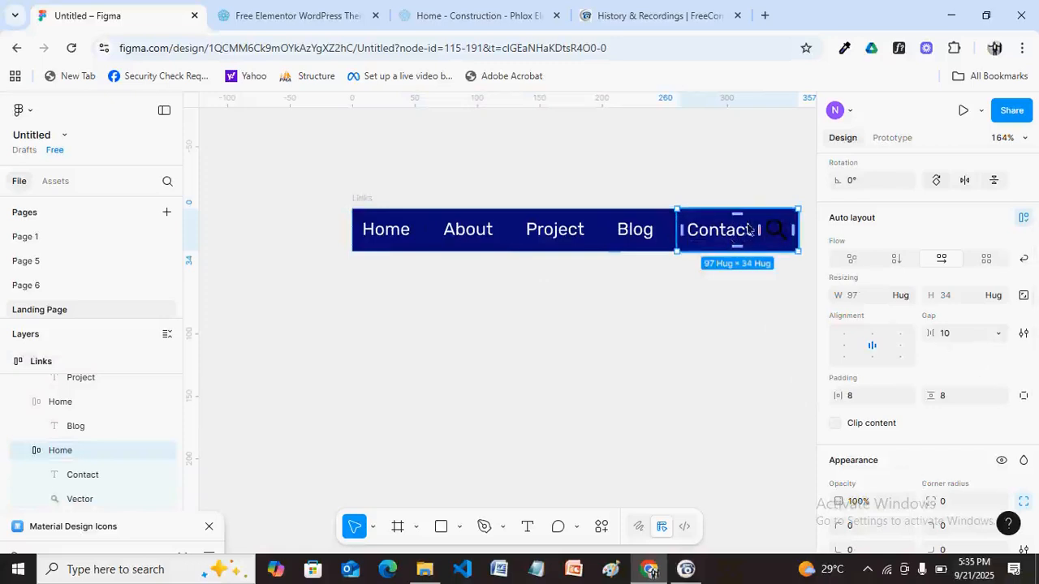
# Change the magnifier's fill from black 000000 to white FFFFFF.
pyautogui.click(774, 238)
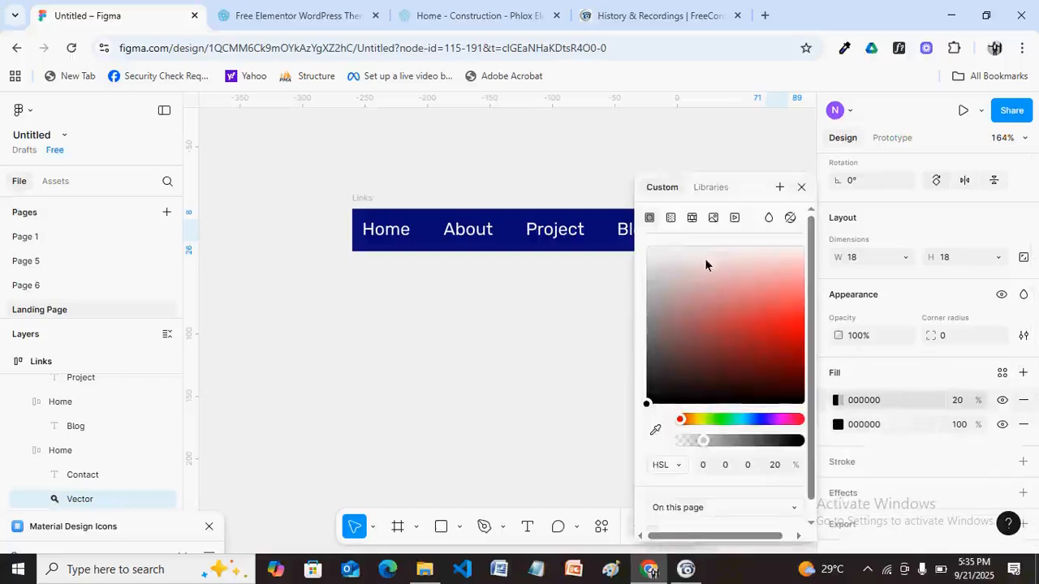
pyautogui.click(651, 249)
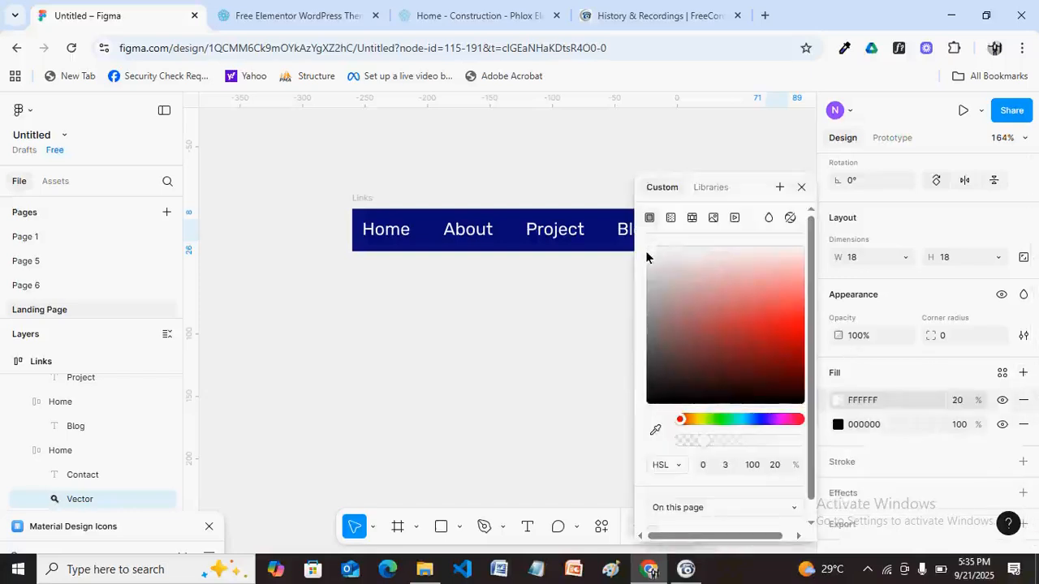
pyautogui.click(574, 317)
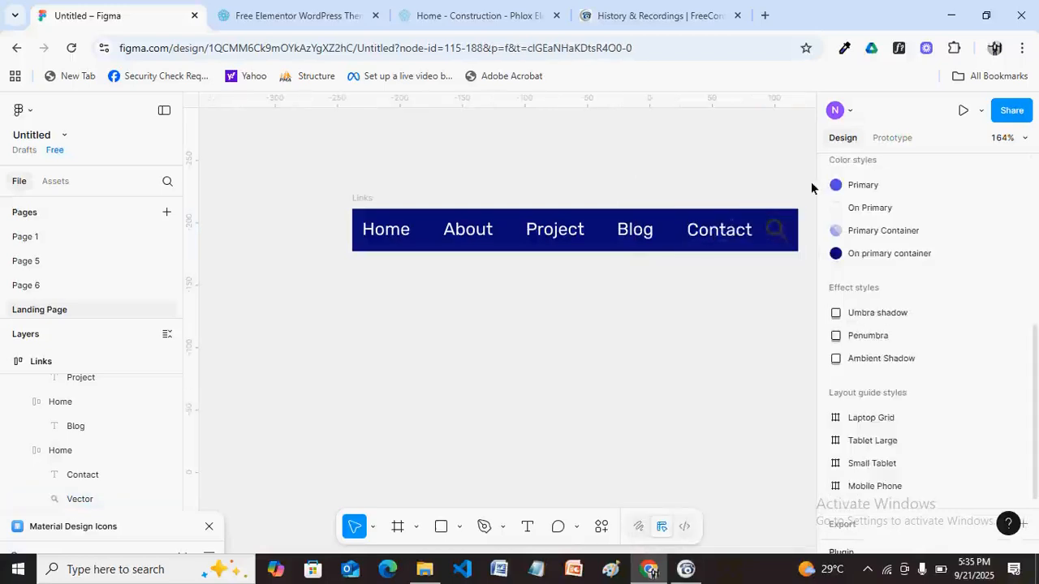
pyautogui.click(776, 229)
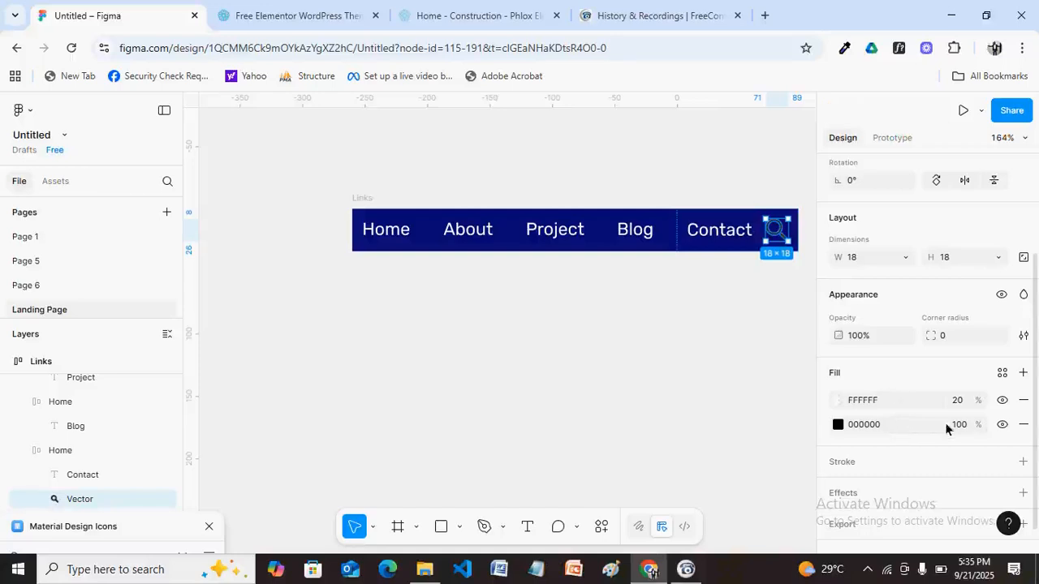
pyautogui.click(967, 401)
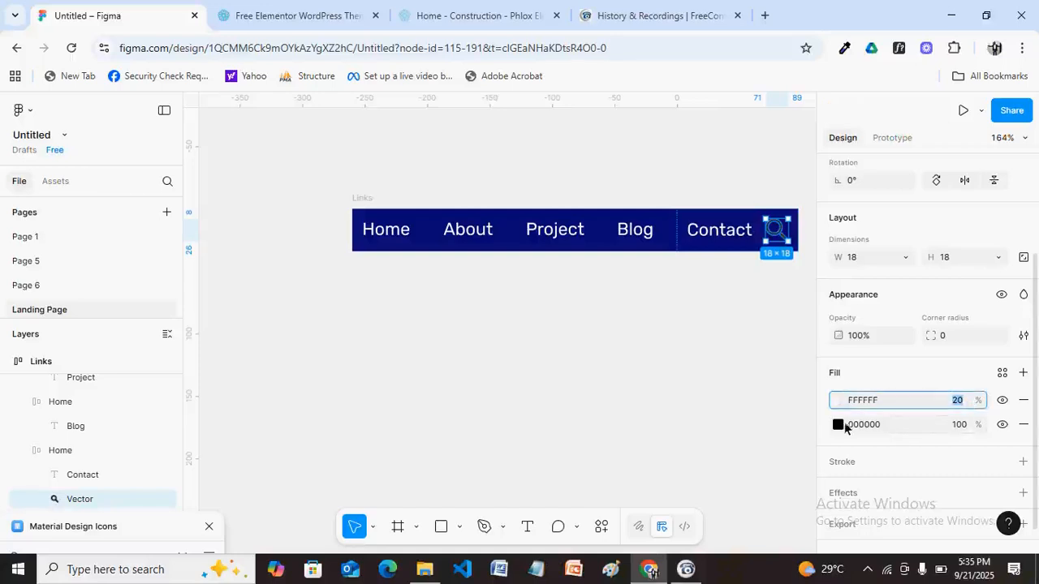
pyautogui.click(838, 425)
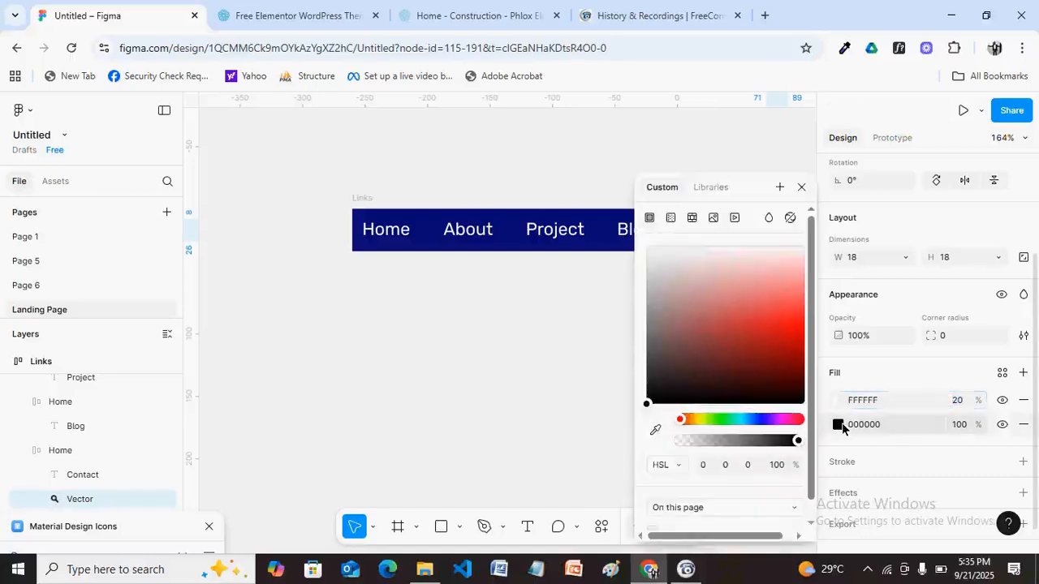
pyautogui.click(648, 252)
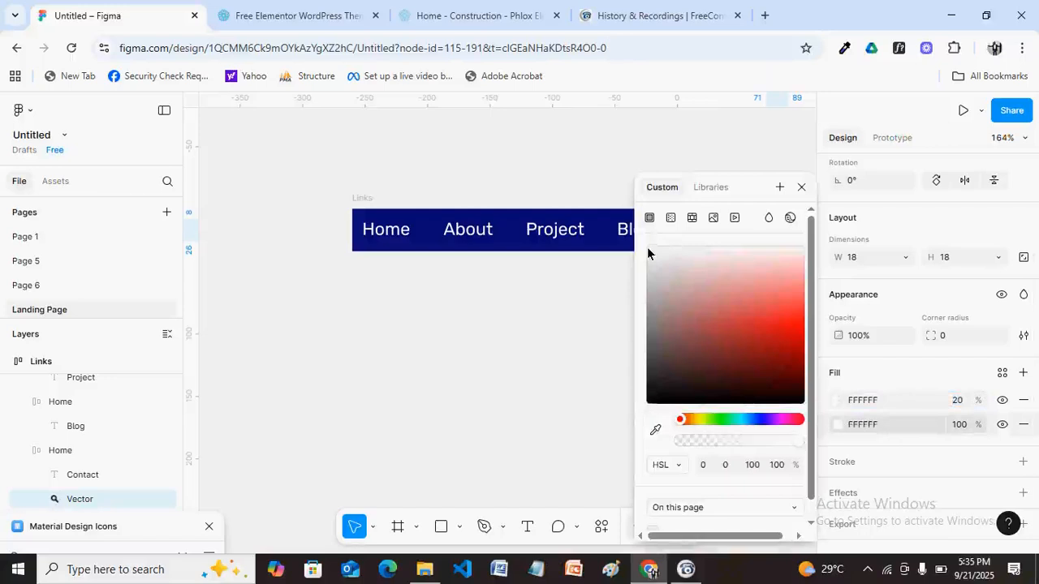
pyautogui.click(801, 187)
pyautogui.click(757, 303)
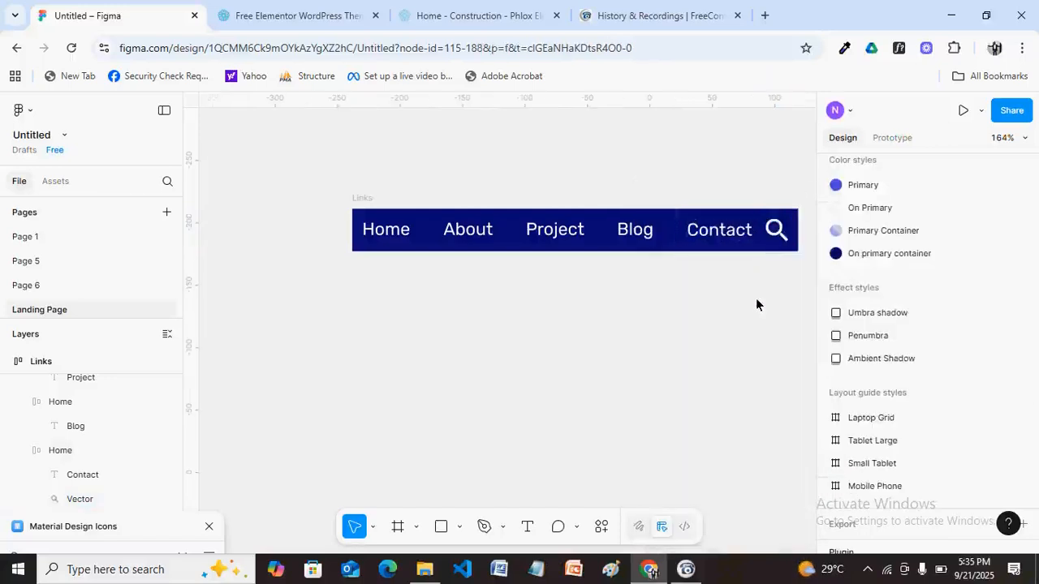
# Take the magnifier out of the Contact group and place it after Contact at the end of Links.
pyautogui.click(776, 236)
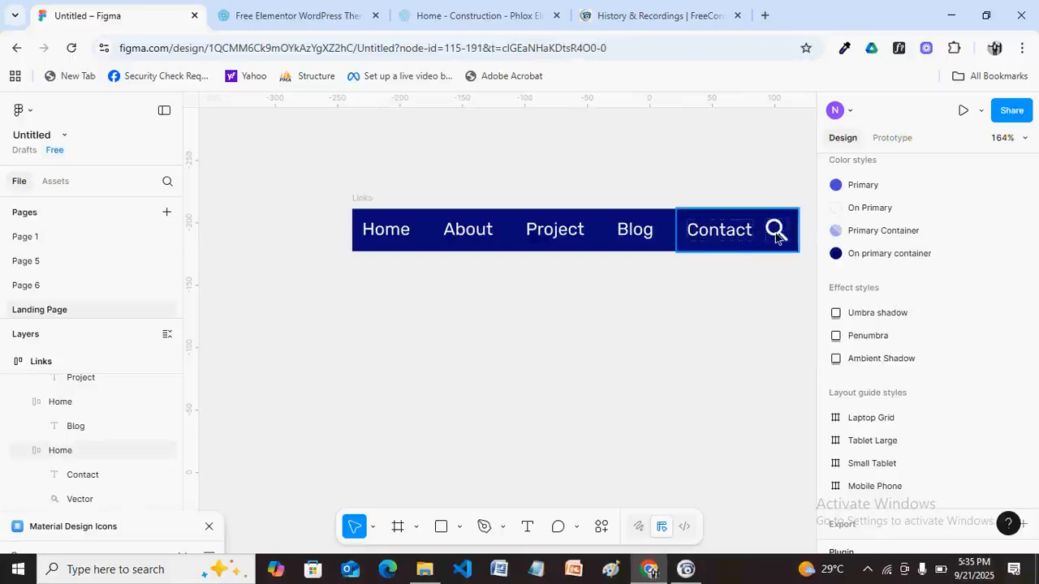
pyautogui.moveTo(775, 233); pyautogui.dragTo(771, 236)
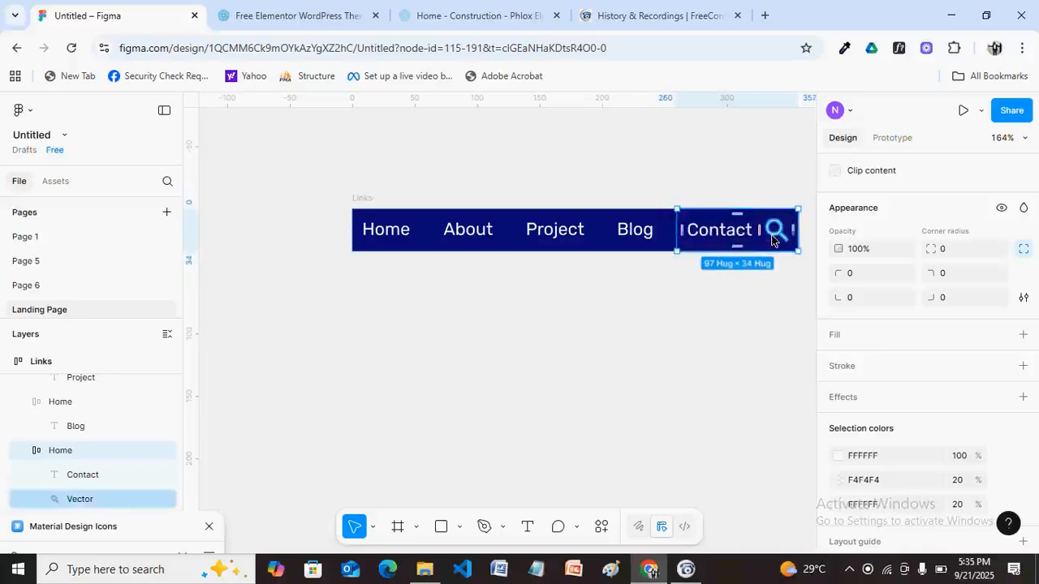
pyautogui.doubleClick(772, 237)
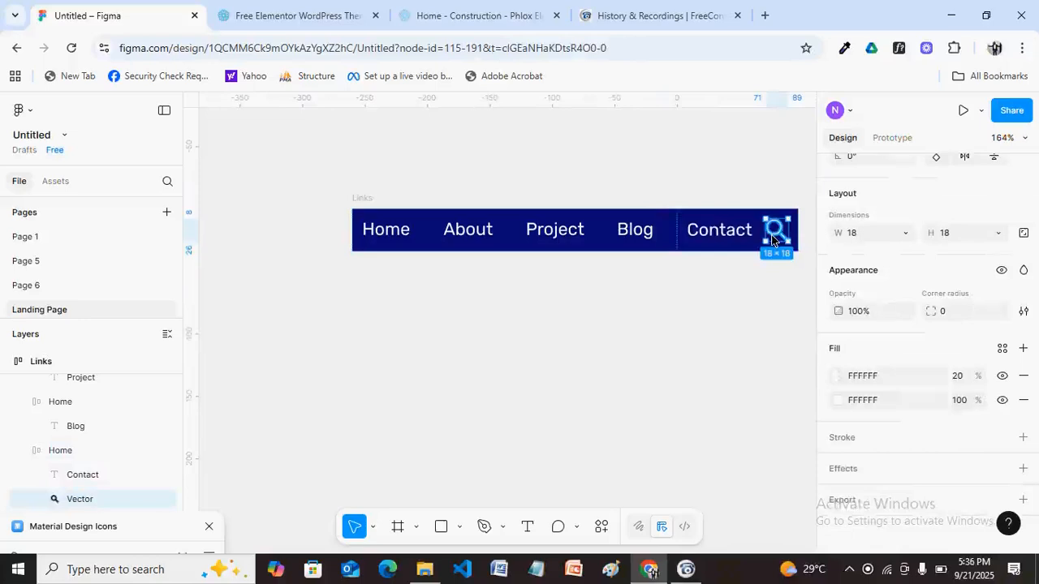
pyautogui.moveTo(771, 240); pyautogui.dragTo(723, 310)
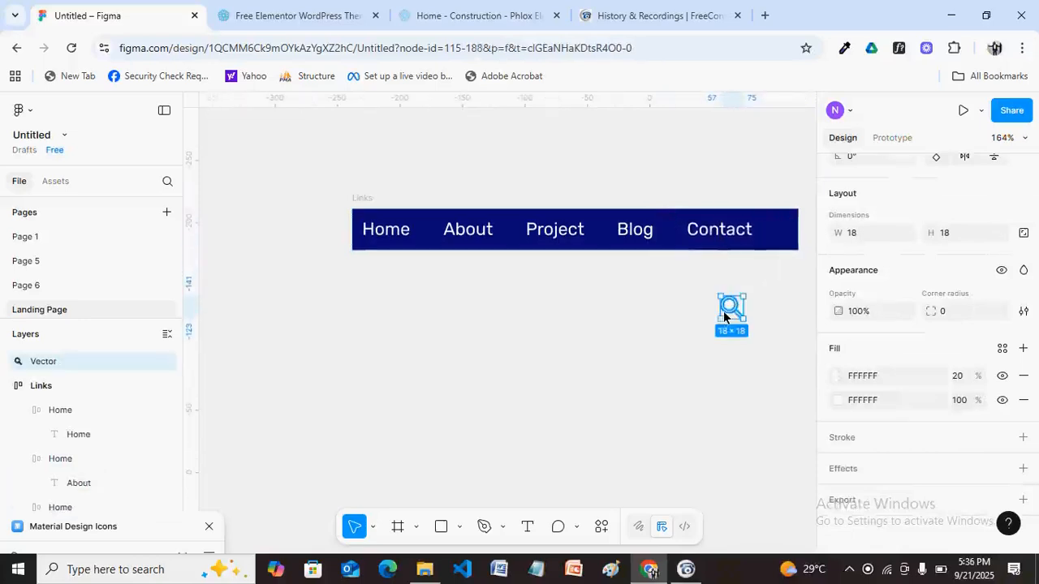
pyautogui.click(365, 201)
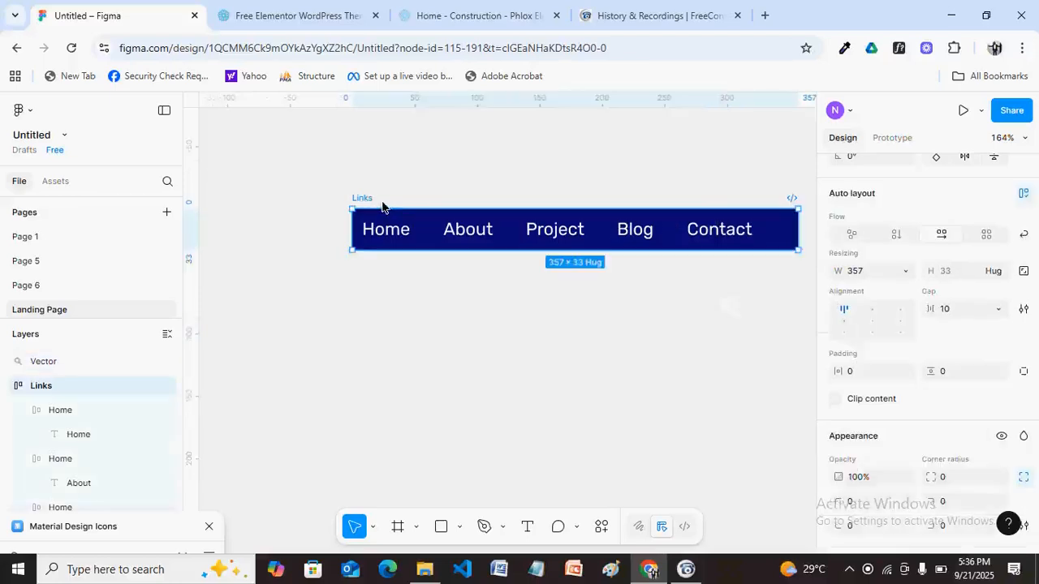
pyautogui.hotkey('ctrl', 'z')
pyautogui.hotkey('ctrl', 'z')
pyautogui.hotkey('ctrl', 'z')
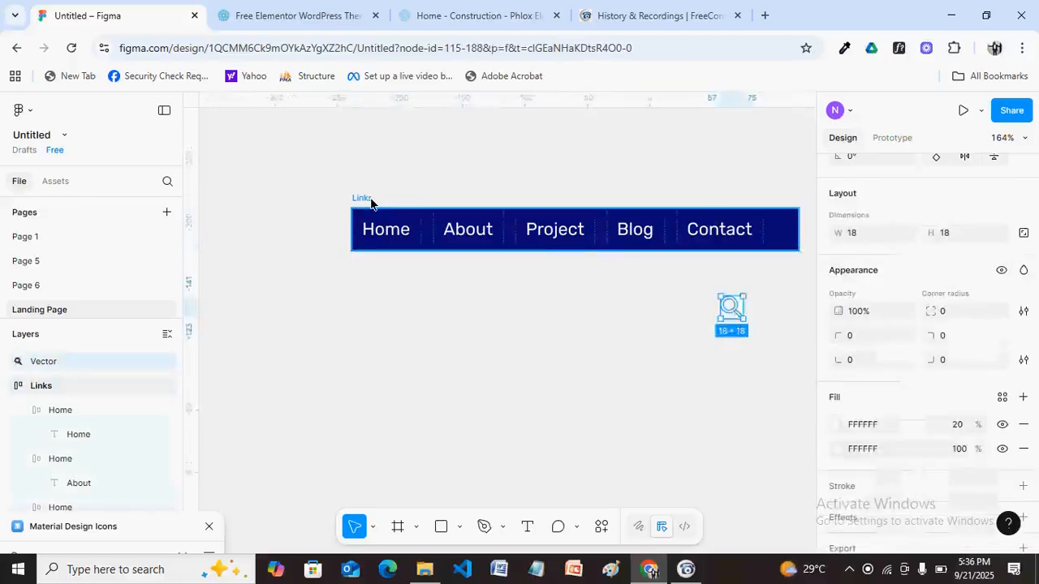
pyautogui.hotkey('ctrl', 'z')
pyautogui.hotkey('ctrl', 'z')
pyautogui.hotkey('ctrl', 'z')
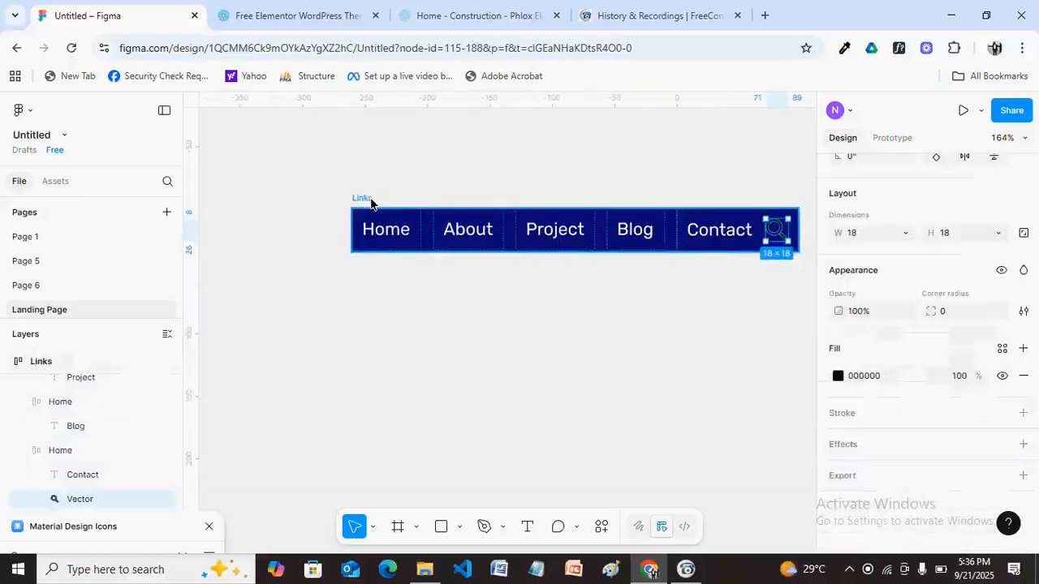
pyautogui.hotkey('ctrl', 'z')
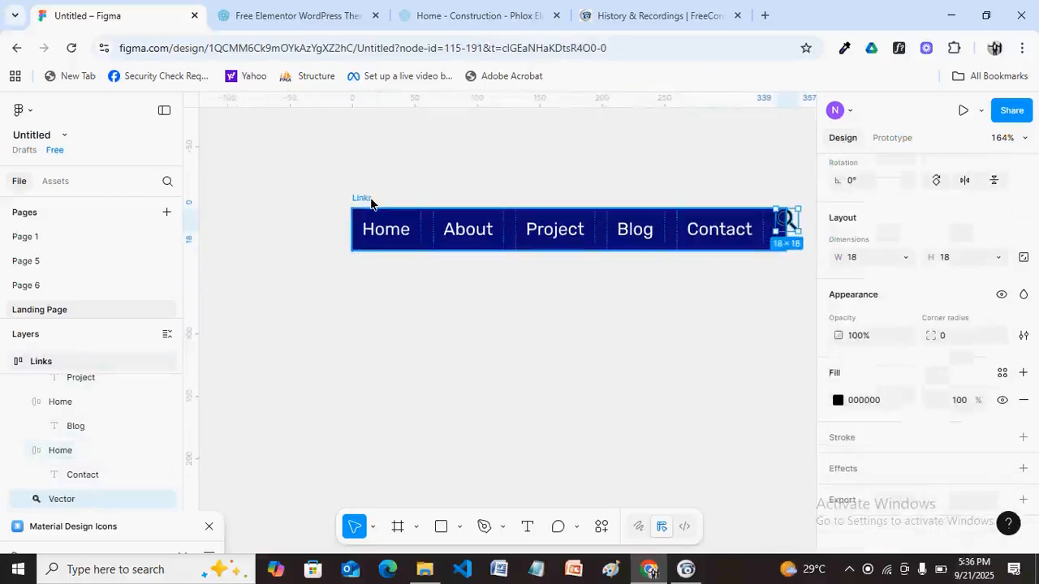
pyautogui.hotkey('ctrl', 'z')
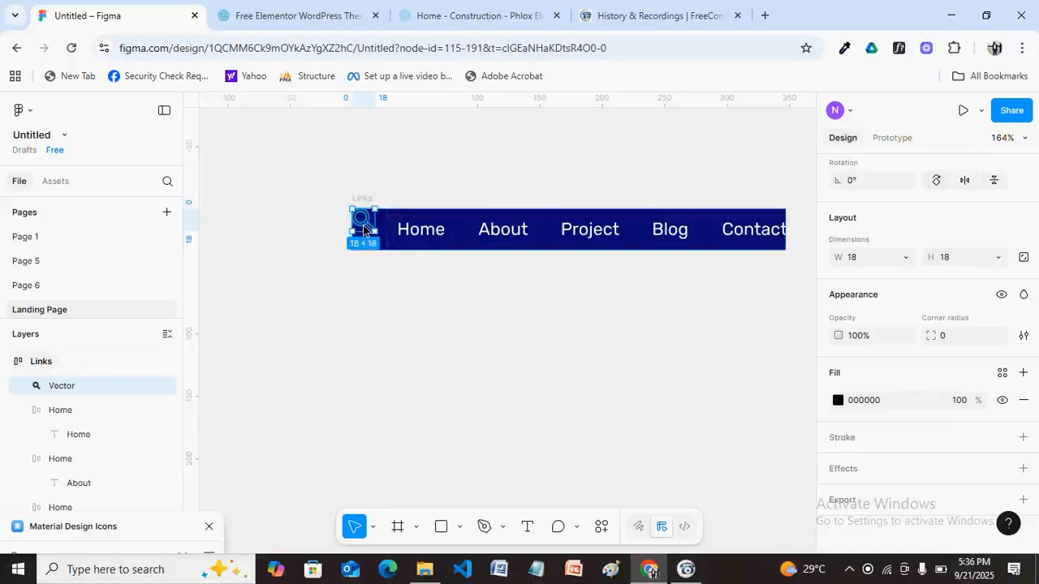
pyautogui.moveTo(365, 230); pyautogui.dragTo(758, 237)
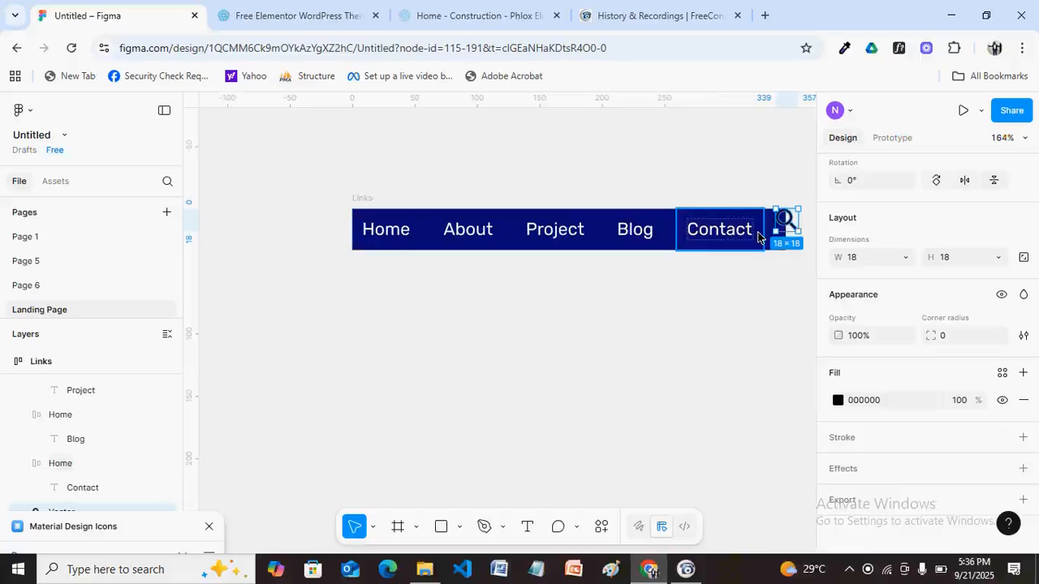
# Set the Links auto layout to middle-left alignment with a 16 gap between items.
pyautogui.click(349, 205)
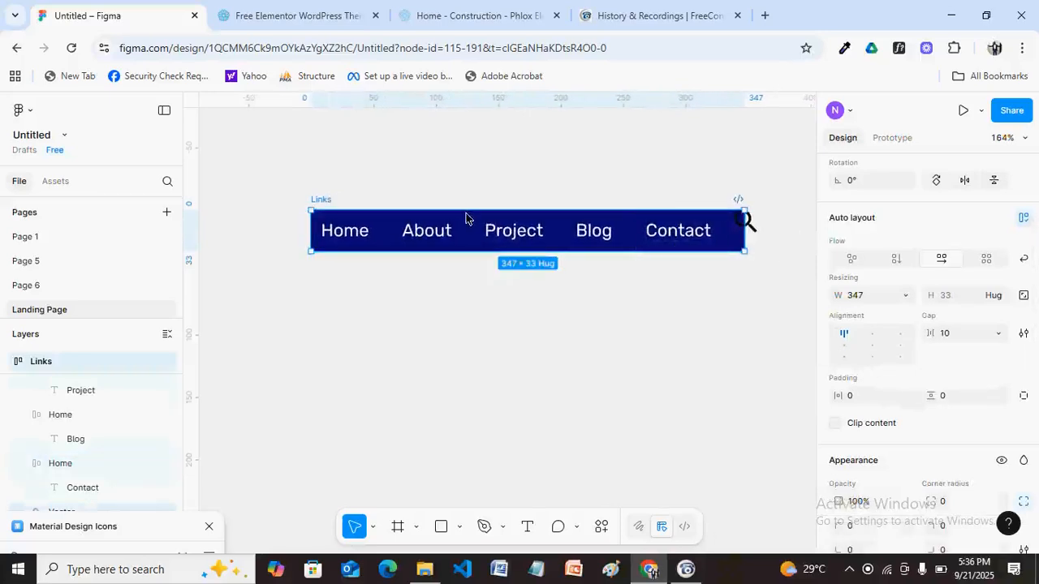
pyautogui.click(844, 348)
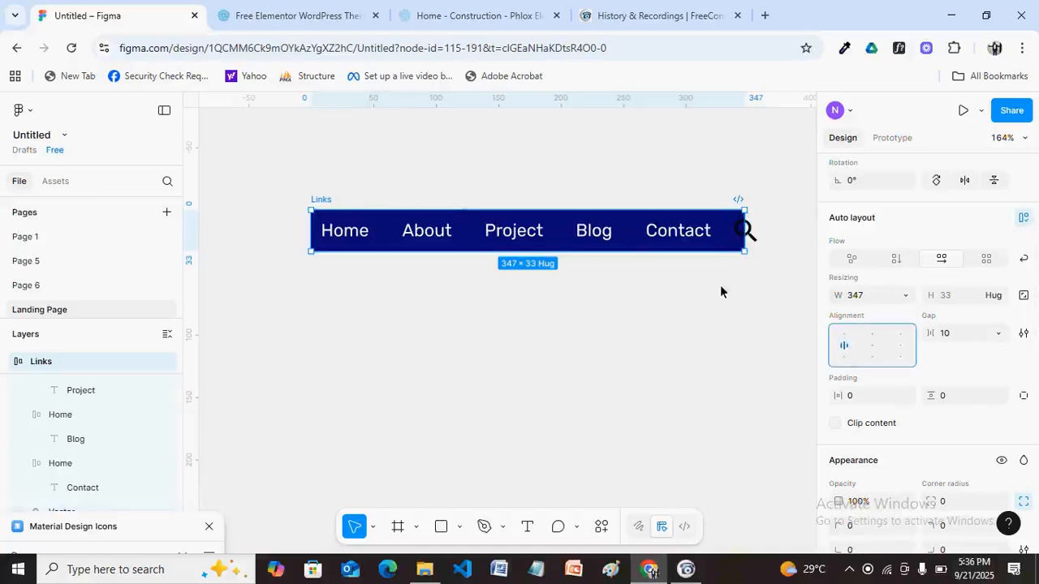
pyautogui.moveTo(747, 245); pyautogui.dragTo(768, 247)
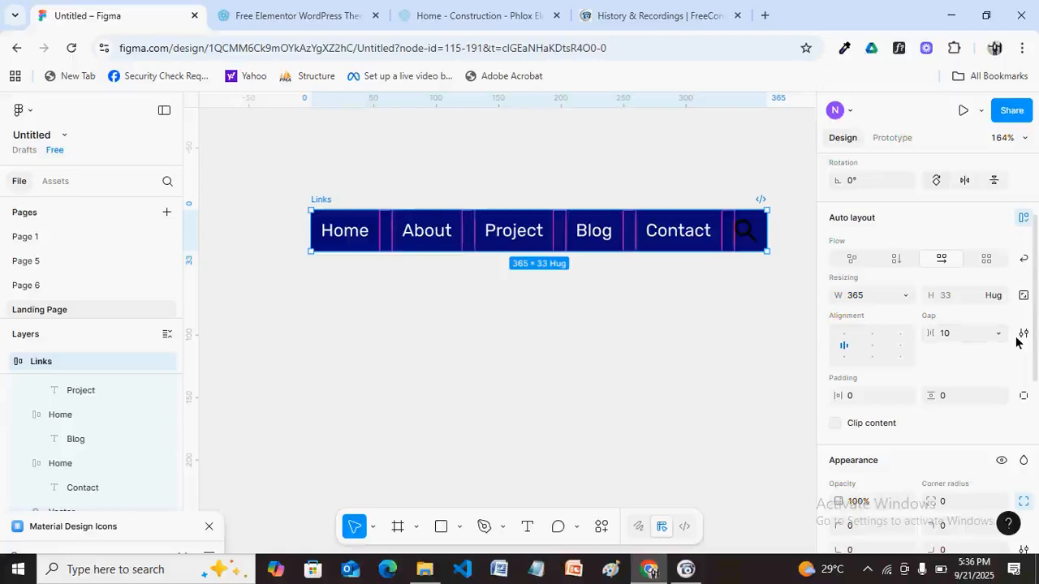
pyautogui.write('16')
pyautogui.press('Return')
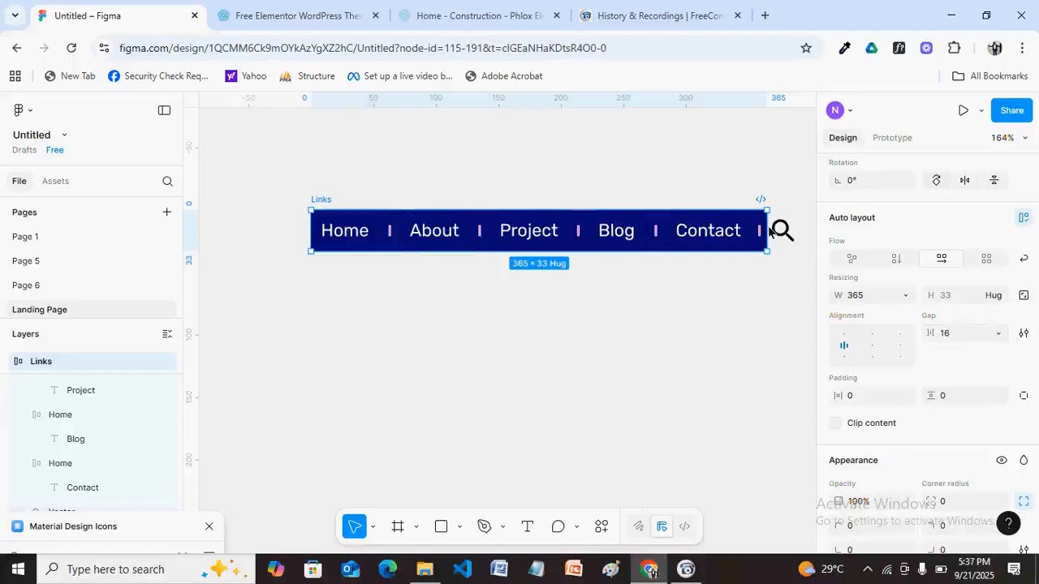
# Switch the Links width to Hug contents, then resize the bar to 395 wide.
pyautogui.moveTo(768, 232); pyautogui.dragTo(804, 231)
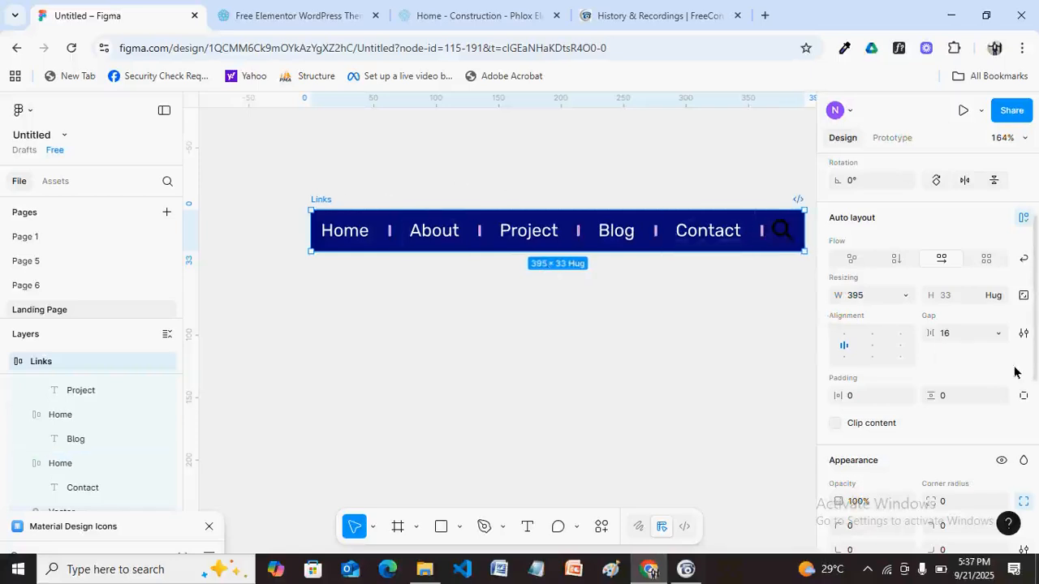
pyautogui.click(907, 299)
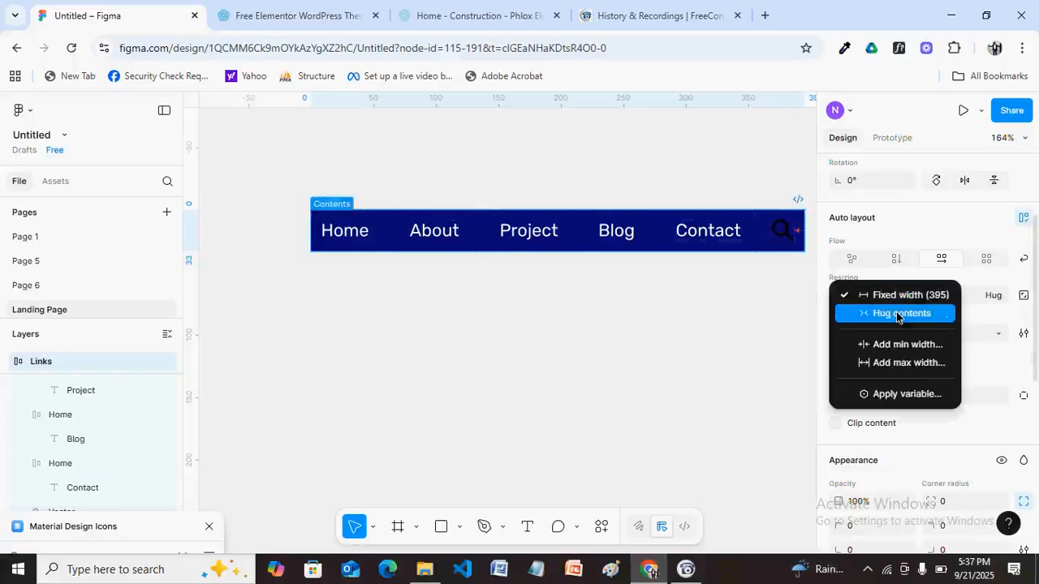
pyautogui.click(900, 313)
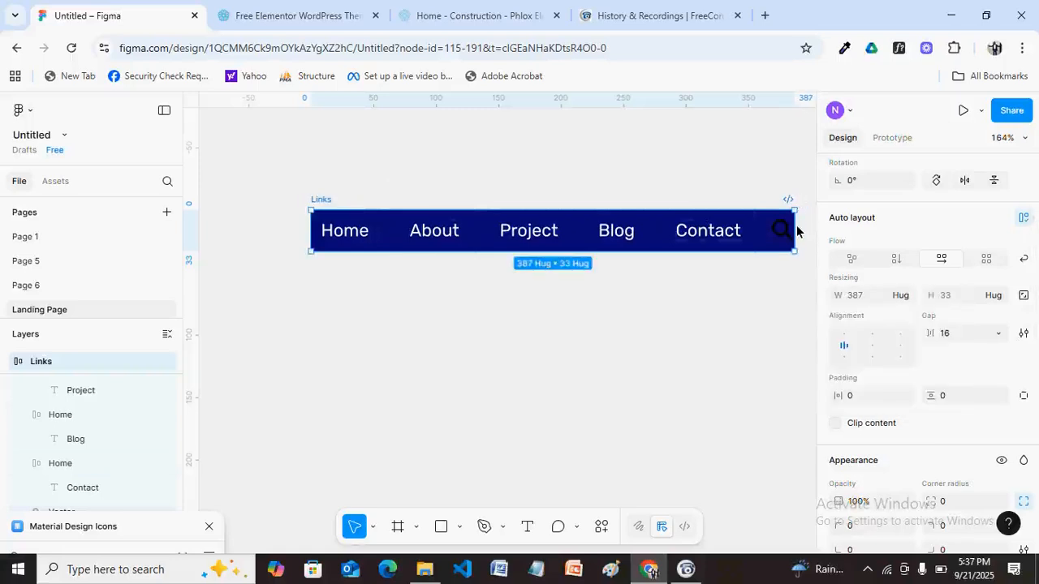
pyautogui.moveTo(794, 231); pyautogui.dragTo(757, 234)
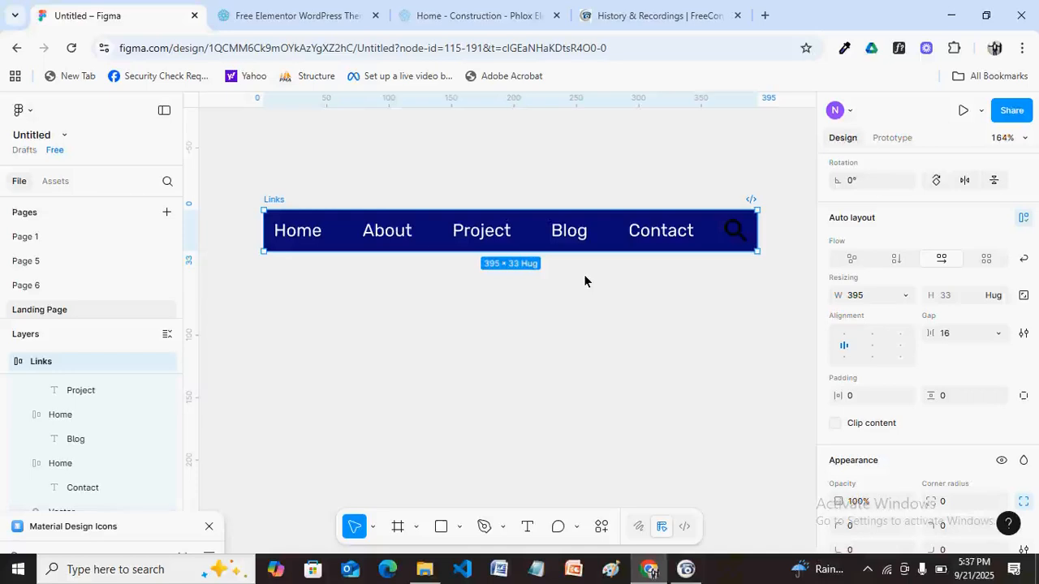
# Close the Material Design Icons plugin and launch Unsplash from the canvas Plugins menu.
pyautogui.scroll(-5, 584, 281)
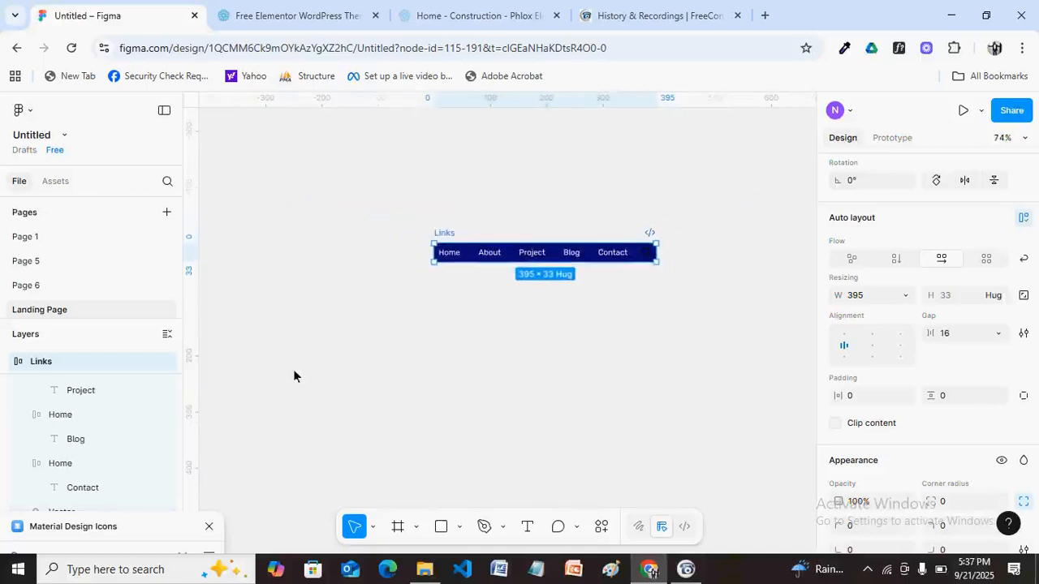
pyautogui.click(209, 525)
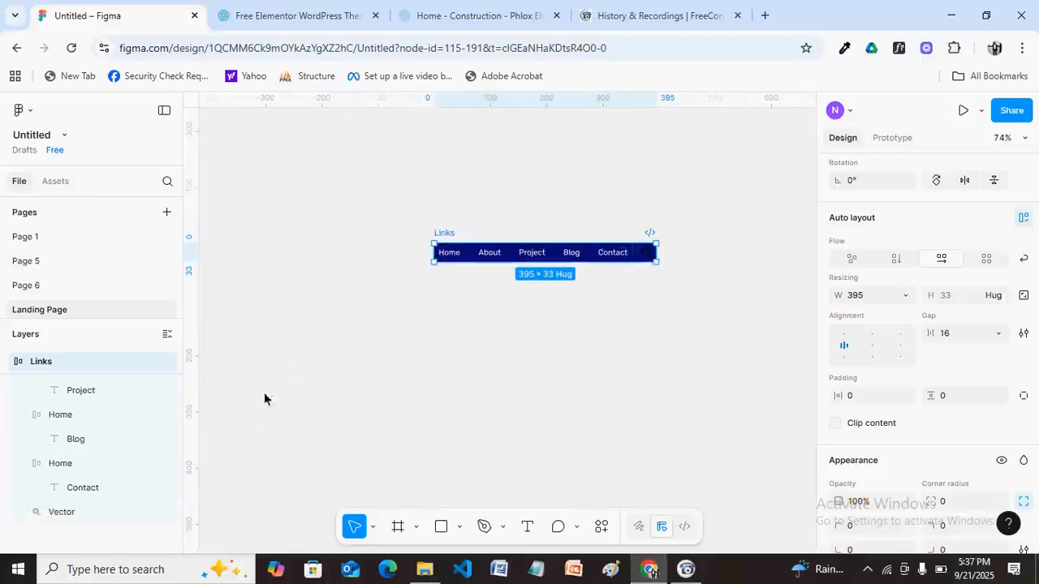
pyautogui.rightClick(269, 306)
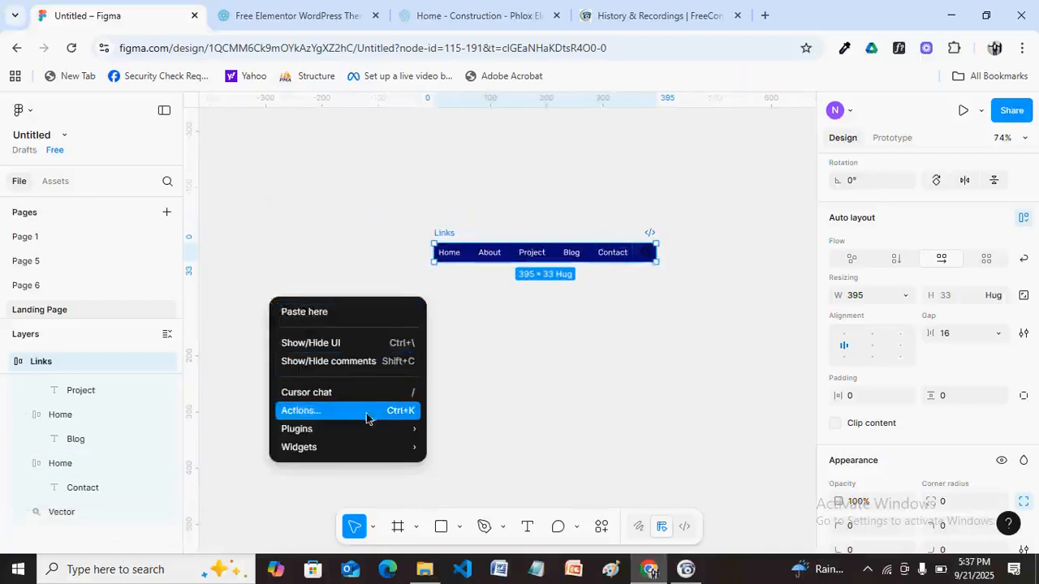
pyautogui.moveTo(381, 425)
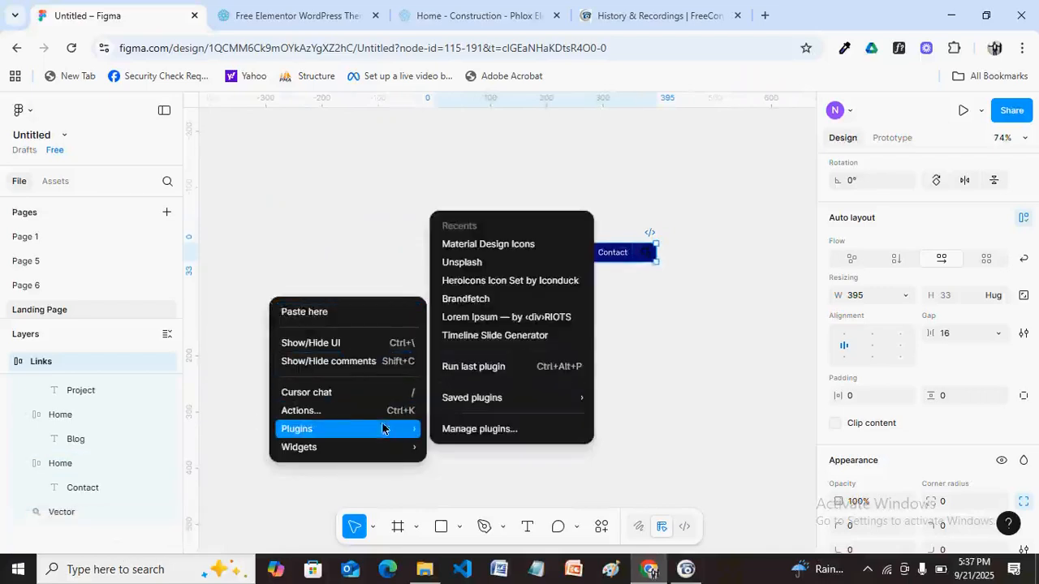
pyautogui.click(491, 268)
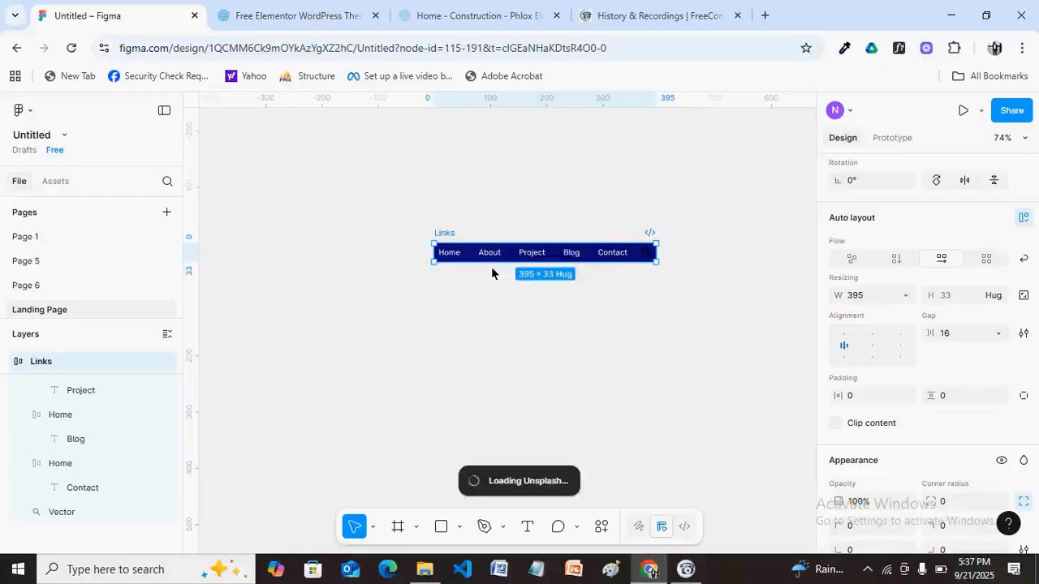
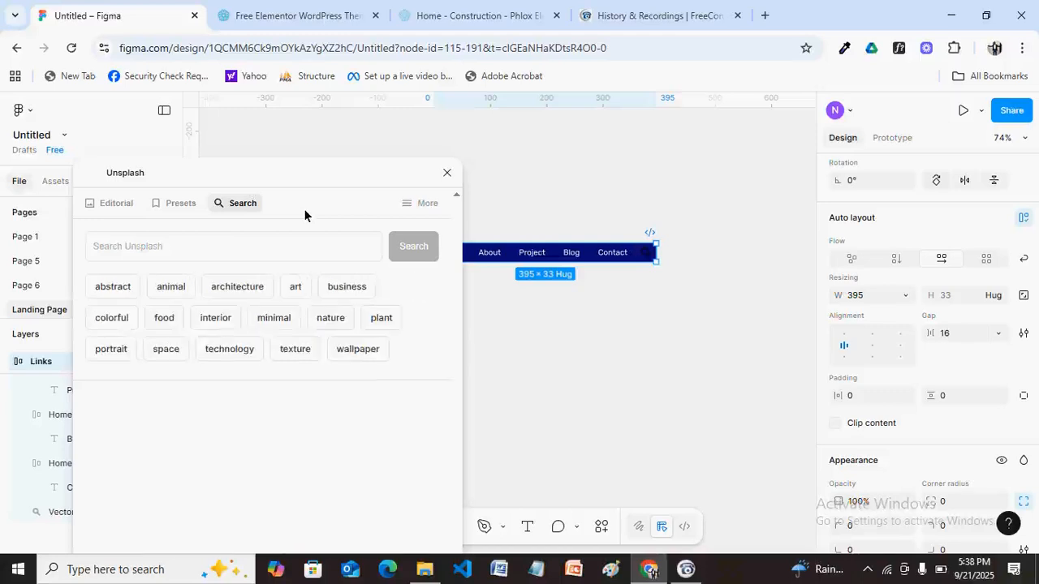
# Close Unsplash and bring up the Recents plugin list from the canvas menu.
pyautogui.click(447, 176)
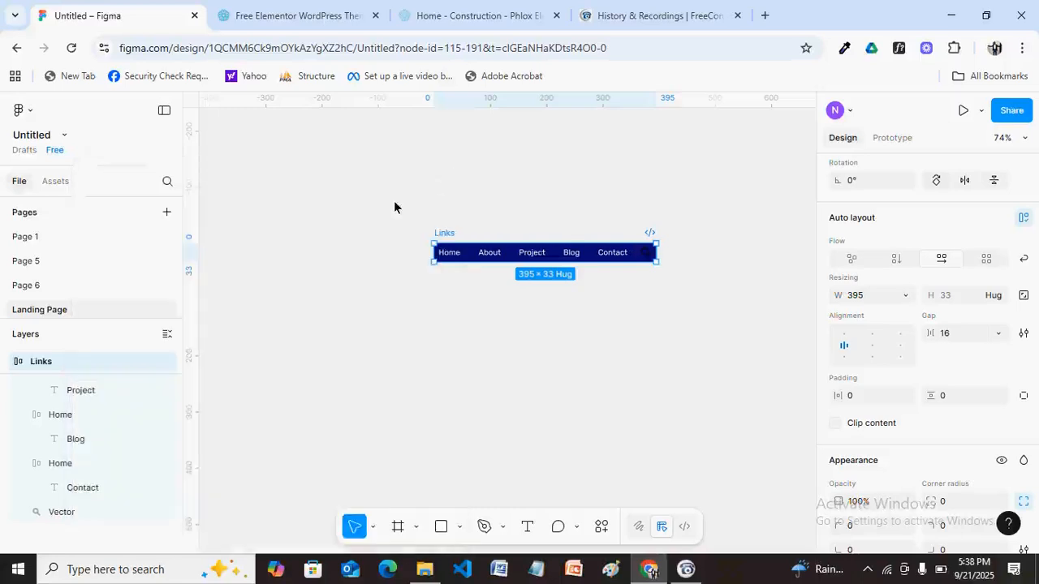
pyautogui.rightClick(315, 238)
pyautogui.moveTo(413, 365)
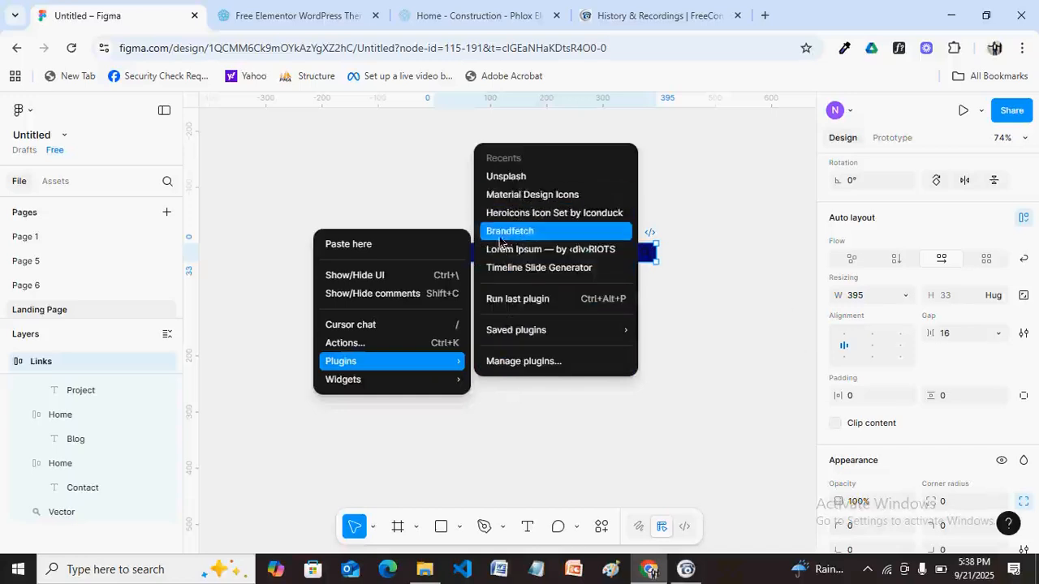
# Search Brandfetch for 'flutterwave' and drop the Flutterwave SVG logo above the Links bar.
pyautogui.click(535, 236)
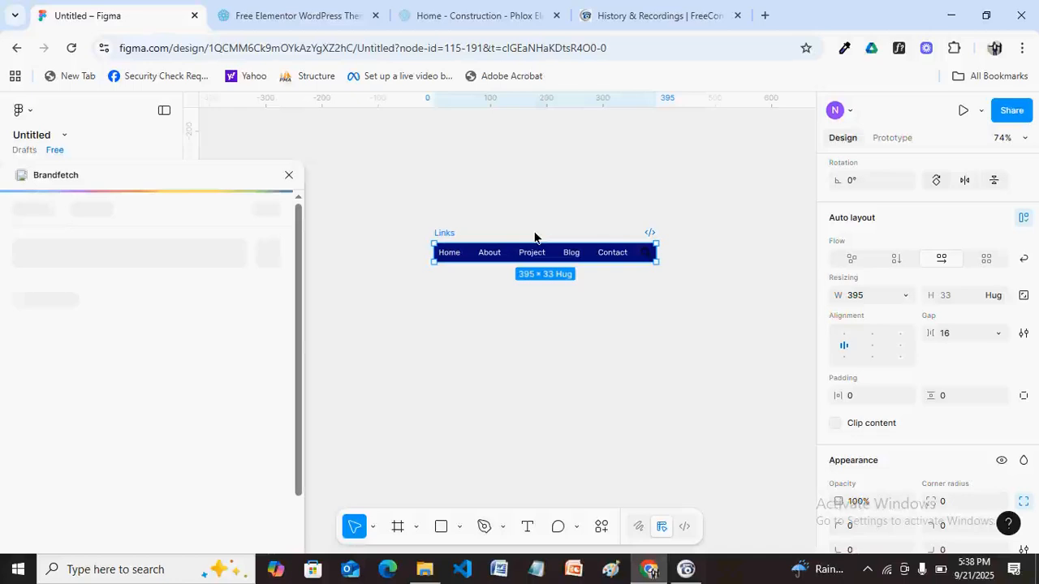
pyautogui.click(104, 255)
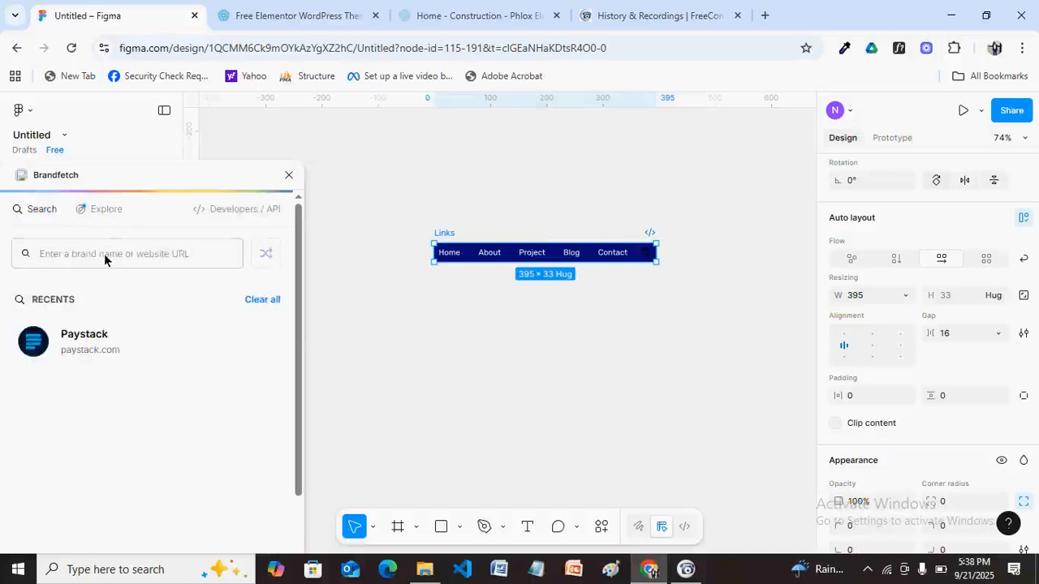
pyautogui.write('flutter')
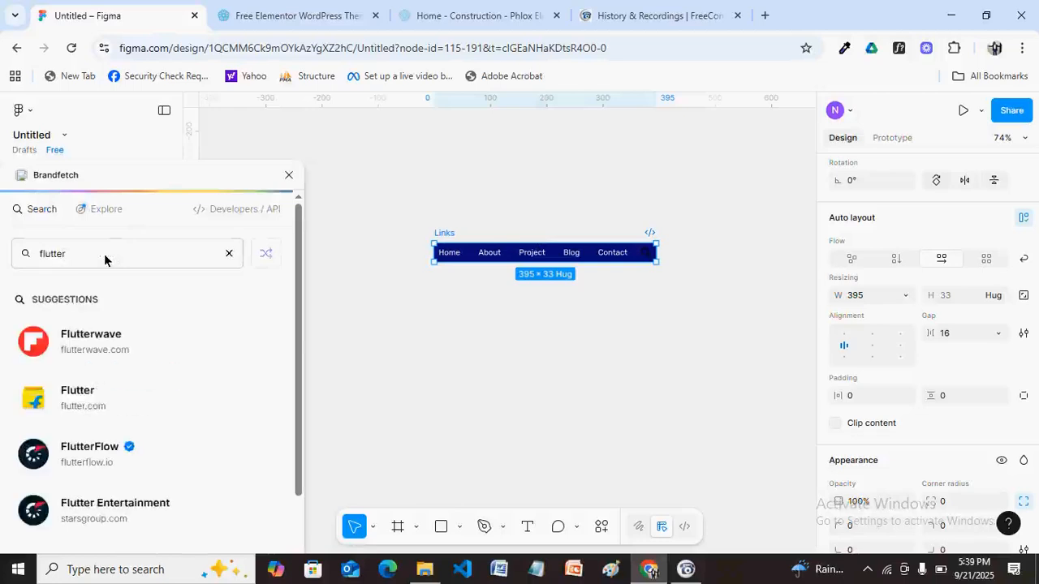
pyautogui.write('wave')
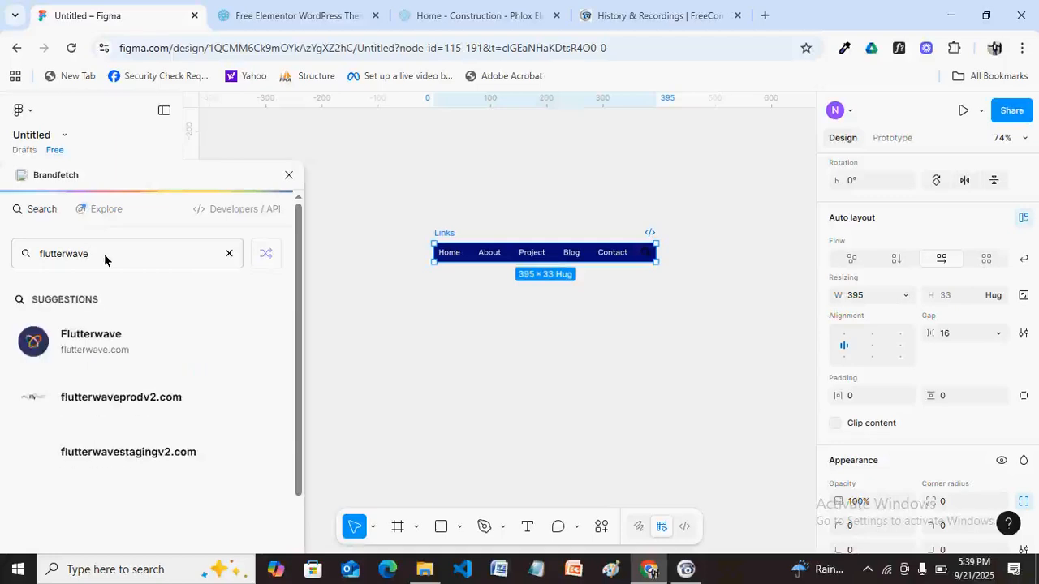
pyautogui.click(94, 343)
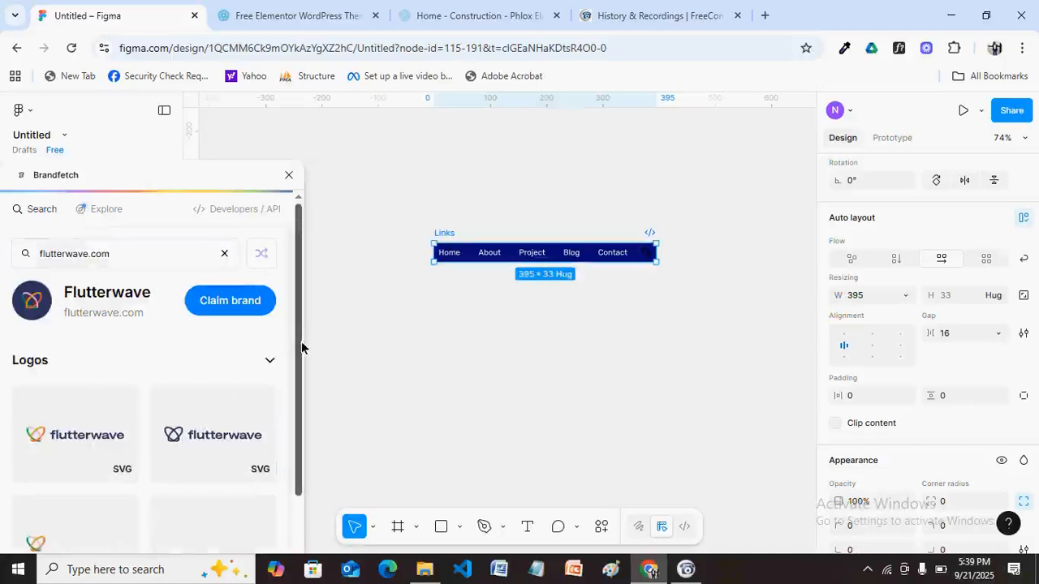
pyautogui.moveTo(298, 355)
pyautogui.mouseDown()
pyautogui.moveTo(297, 439)
pyautogui.moveTo(306, 365)
pyautogui.mouseUp()
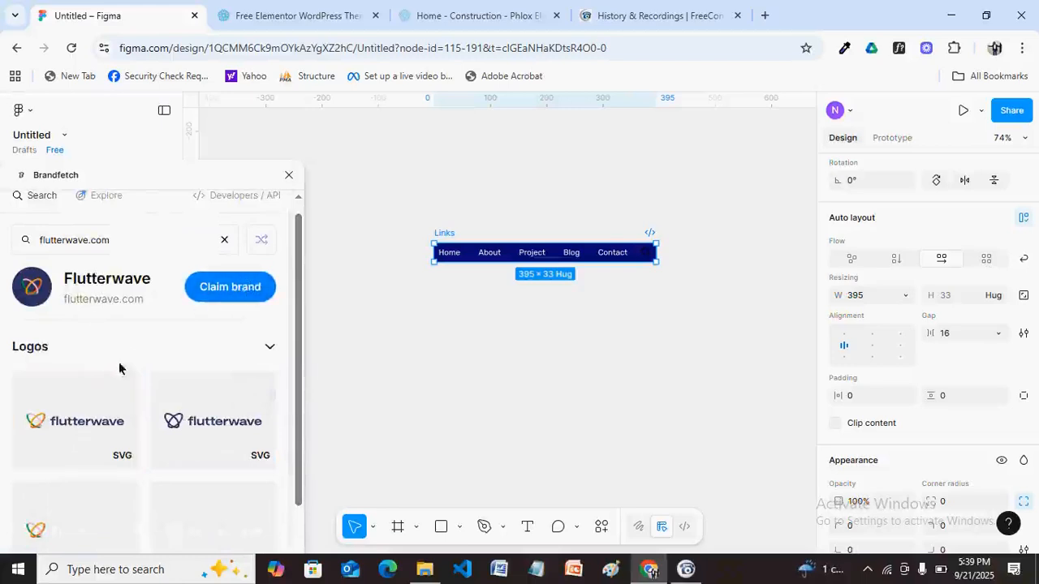
pyautogui.moveTo(90, 431); pyautogui.dragTo(414, 389)
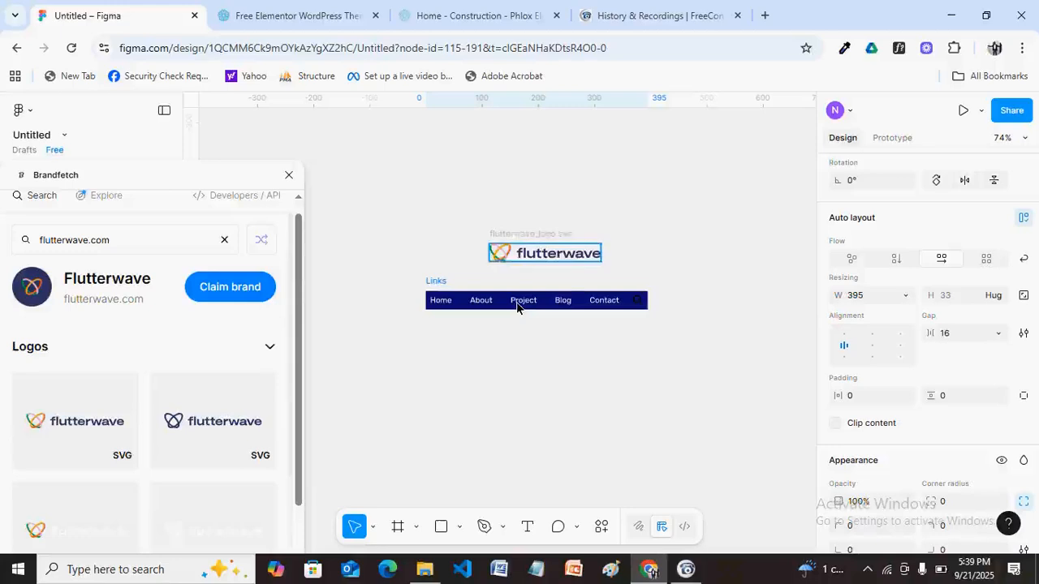
pyautogui.click(289, 175)
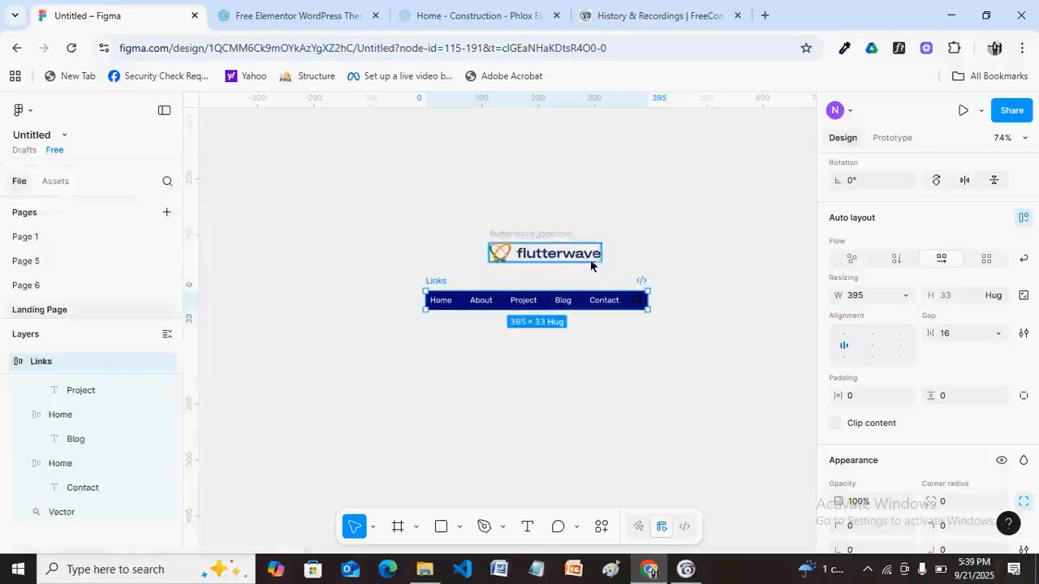
# Move the Flutterwave logo beside Links, select both, and wrap them in auto layout with Shift+A.
pyautogui.moveTo(564, 252); pyautogui.dragTo(368, 298)
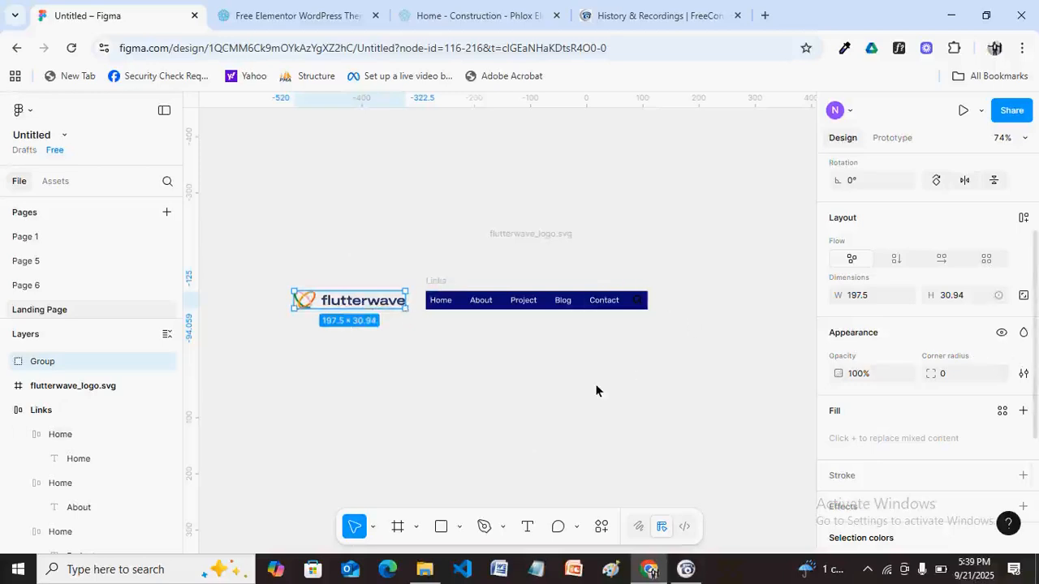
pyautogui.click(876, 297)
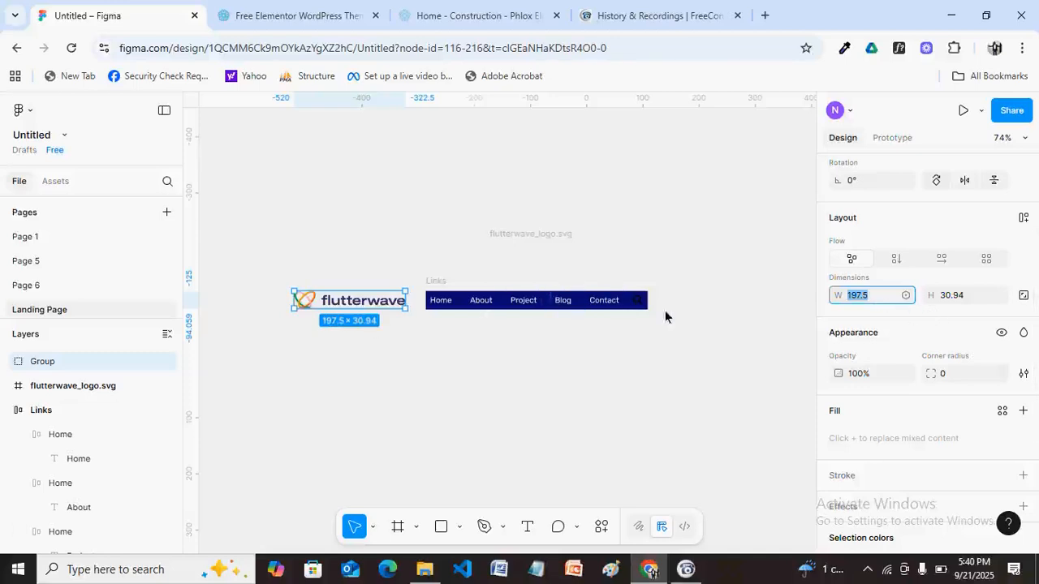
pyautogui.keyDown('shift'); pyautogui.click(439, 286); pyautogui.keyUp('shift')
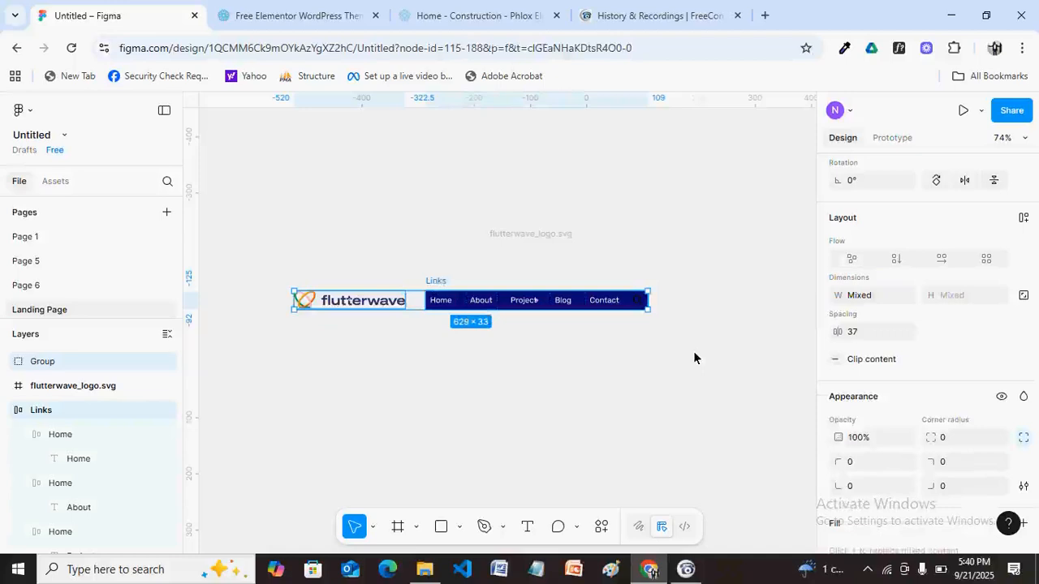
pyautogui.hotkey('shift', 'a')
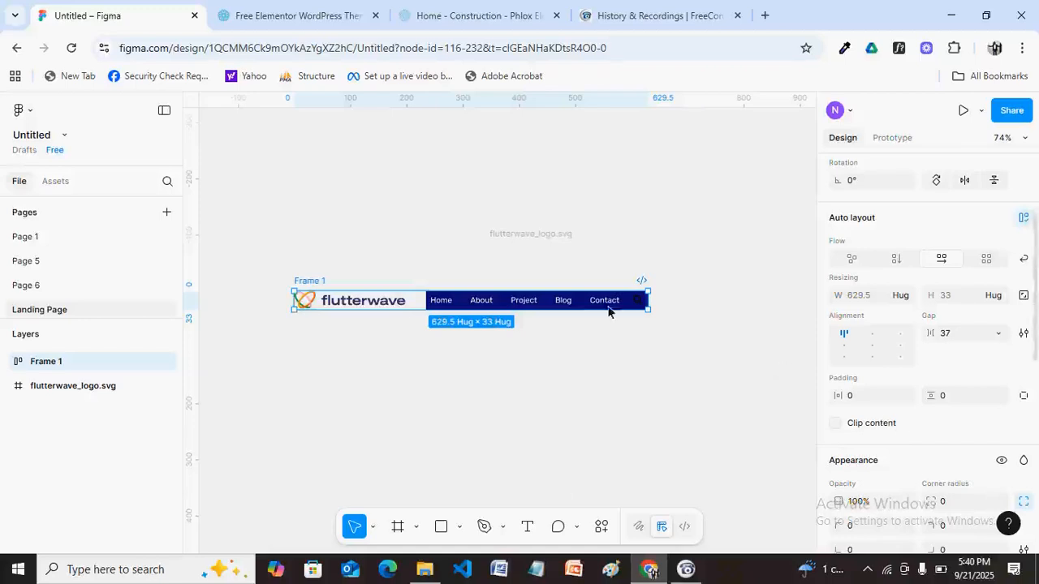
# Set the auto-layout gap between the logo and the links to 64.
pyautogui.click(950, 334)
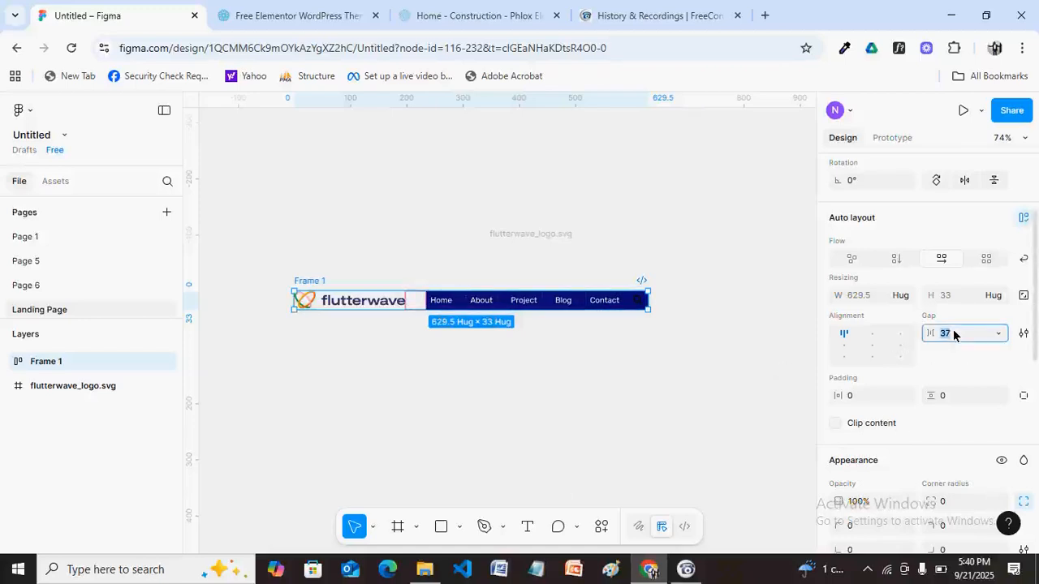
pyautogui.write('64')
pyautogui.press('Return')
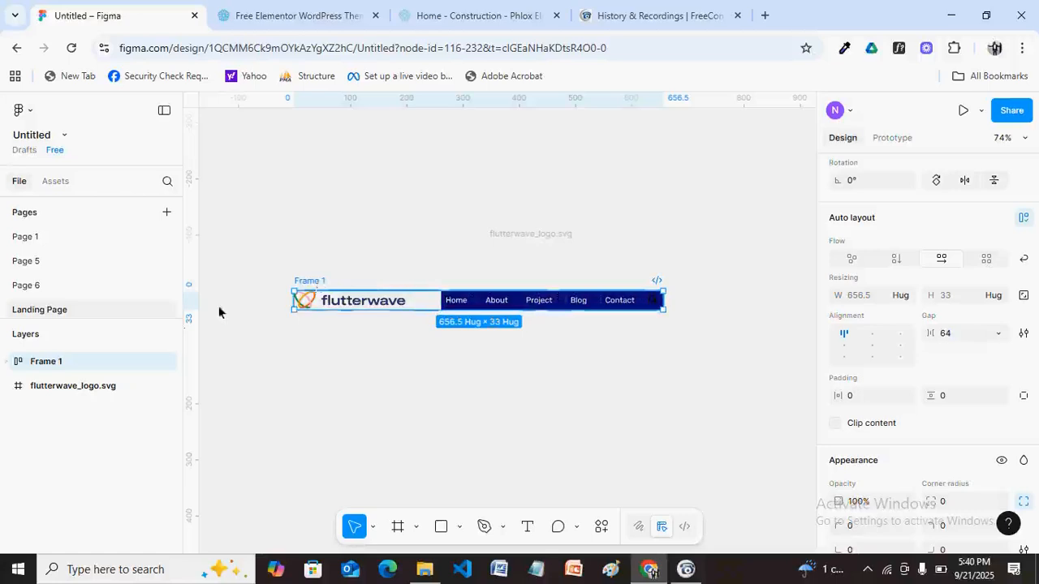
# Rename Frame 1 to 'HEader' in the Layers panel.
pyautogui.doubleClick(145, 347)
pyautogui.write('HEader')
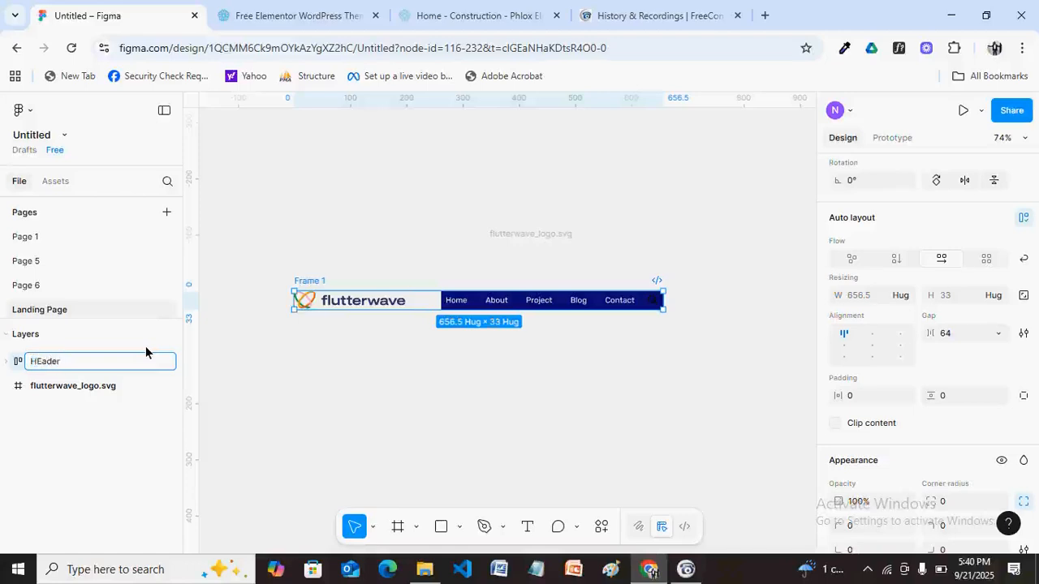
pyautogui.press('Return')
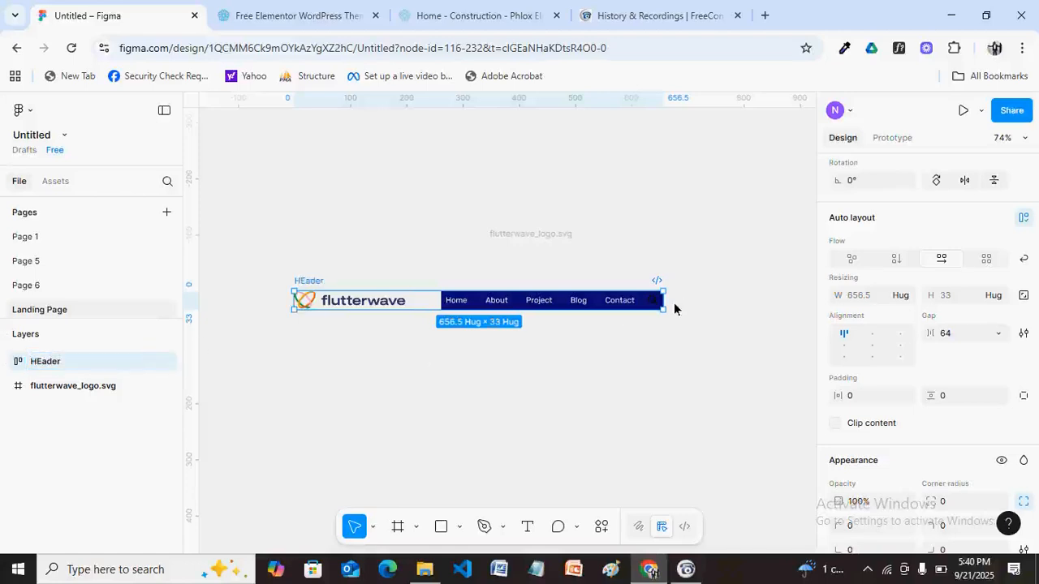
# Test narrowing the HEader width, undo it, and select the Links frame.
pyautogui.moveTo(664, 301); pyautogui.dragTo(688, 302)
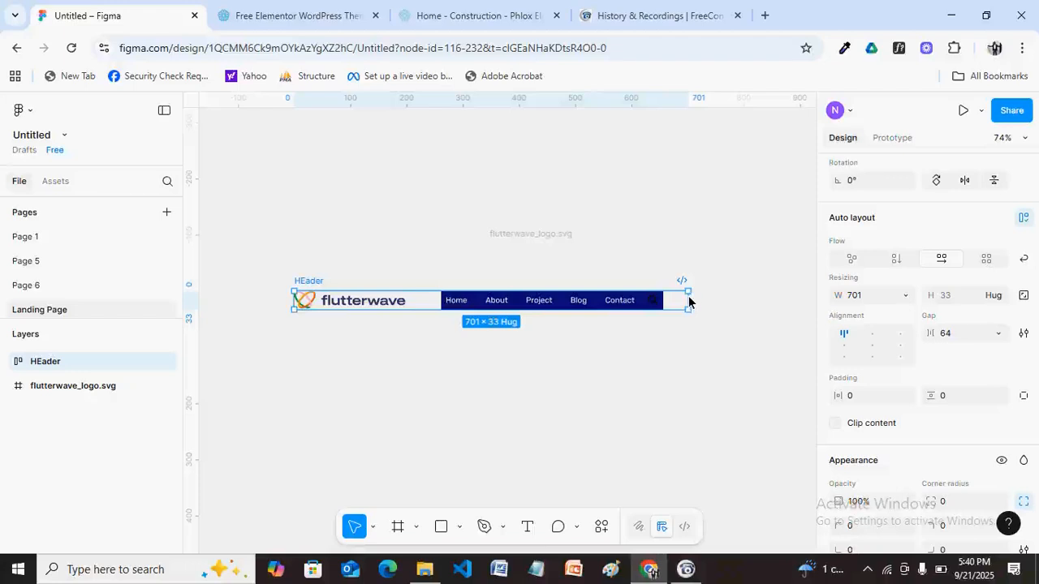
pyautogui.click(725, 301)
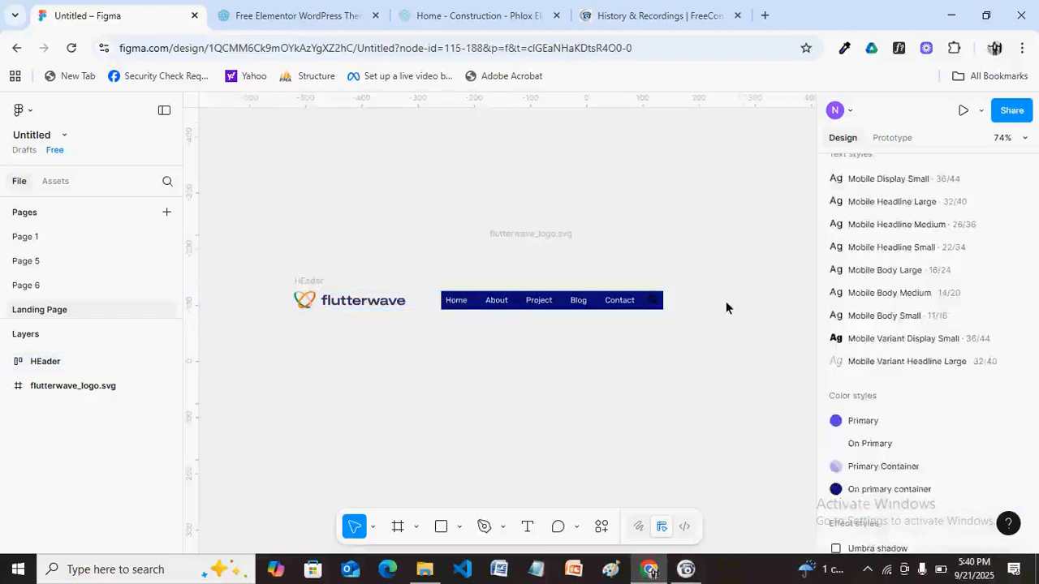
pyautogui.click(334, 268)
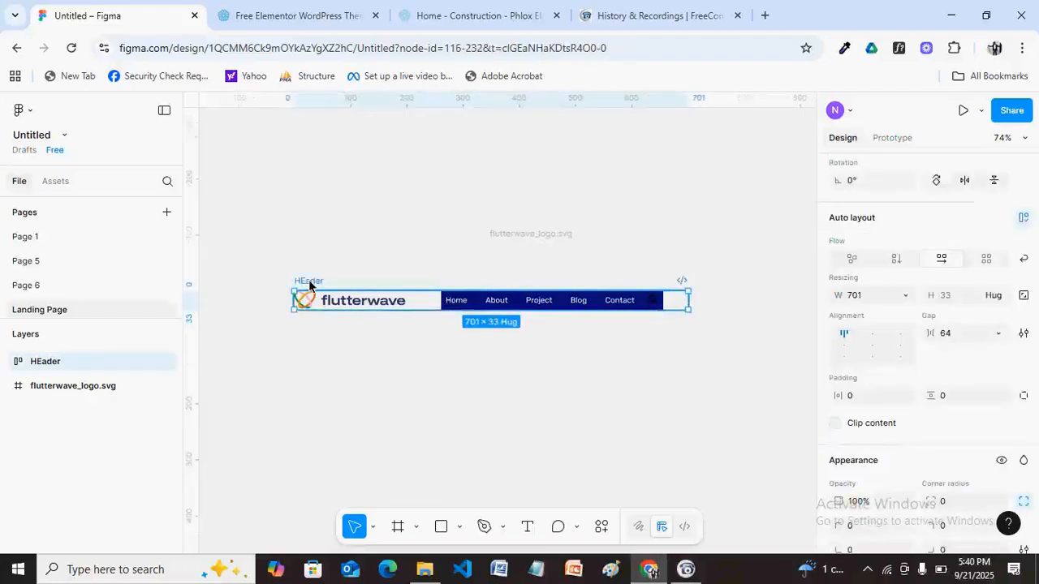
pyautogui.hotkey('ctrl', 'z')
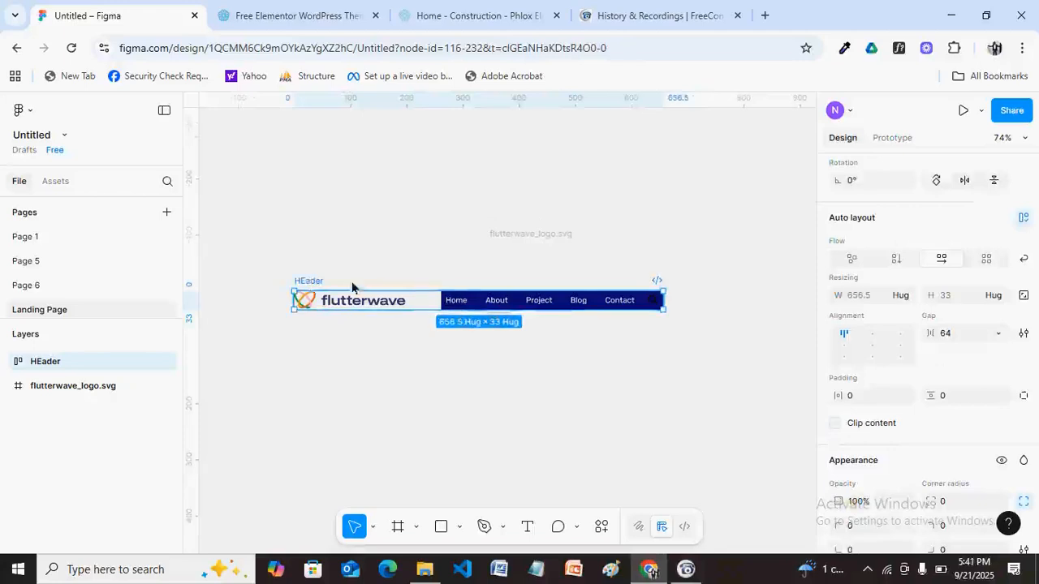
pyautogui.click(461, 303)
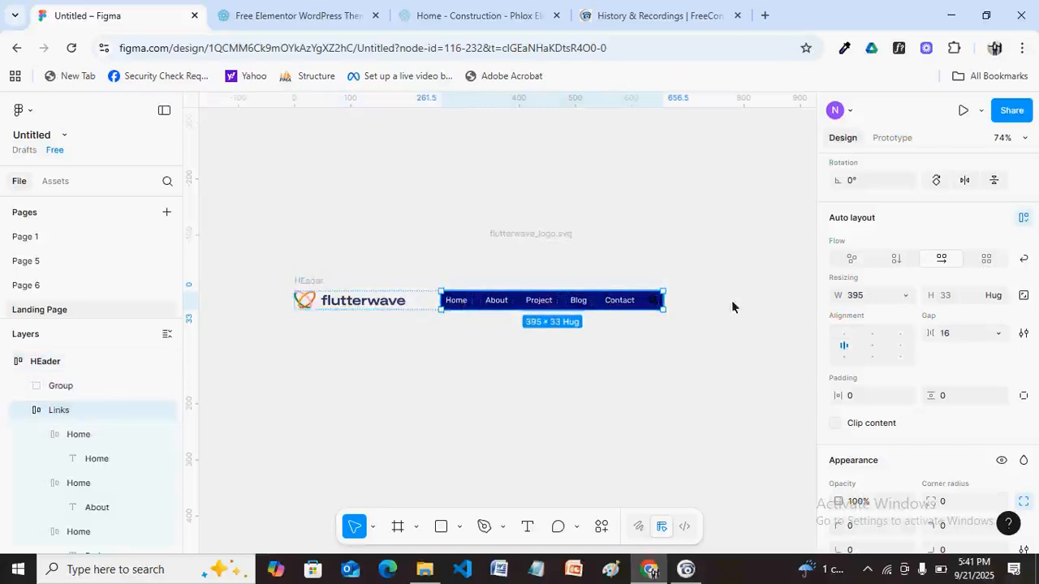
# Set Links width to Fill container and test resizing the HEader frame.
pyautogui.click(908, 301)
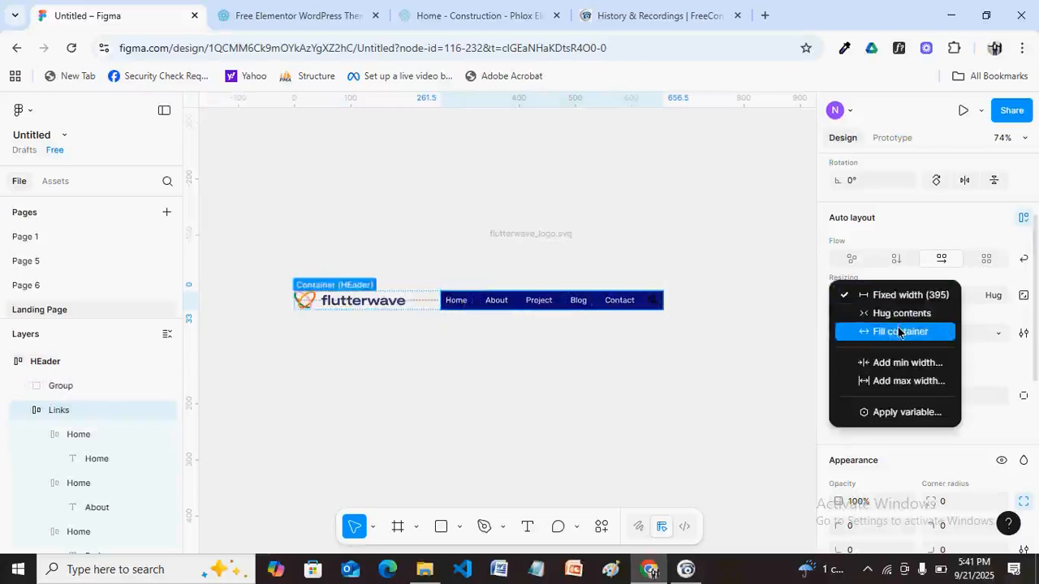
pyautogui.click(896, 331)
pyautogui.click(317, 281)
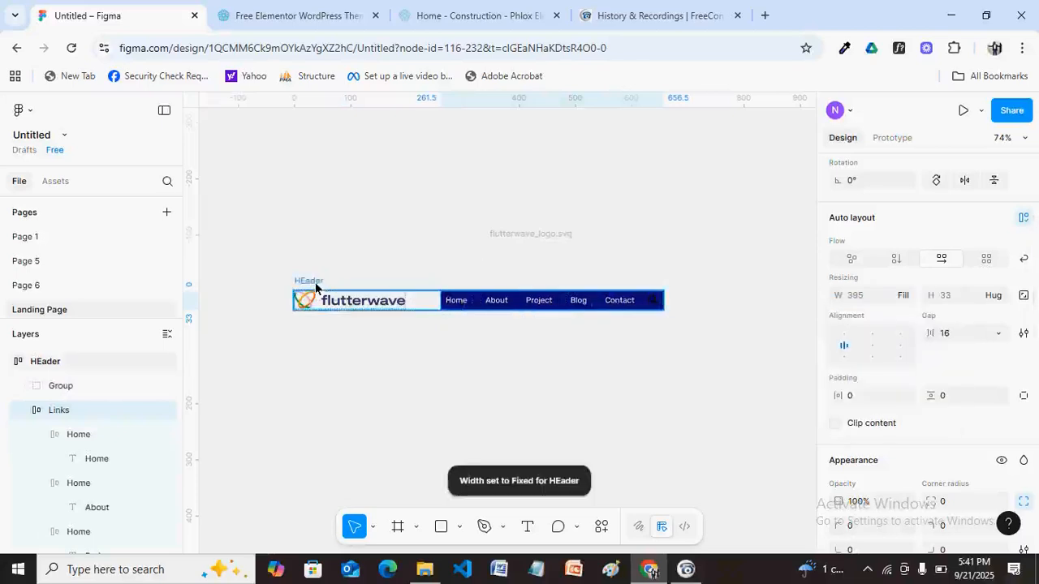
pyautogui.moveTo(666, 305)
pyautogui.mouseDown()
pyautogui.moveTo(603, 301)
pyautogui.moveTo(672, 301)
pyautogui.mouseUp()
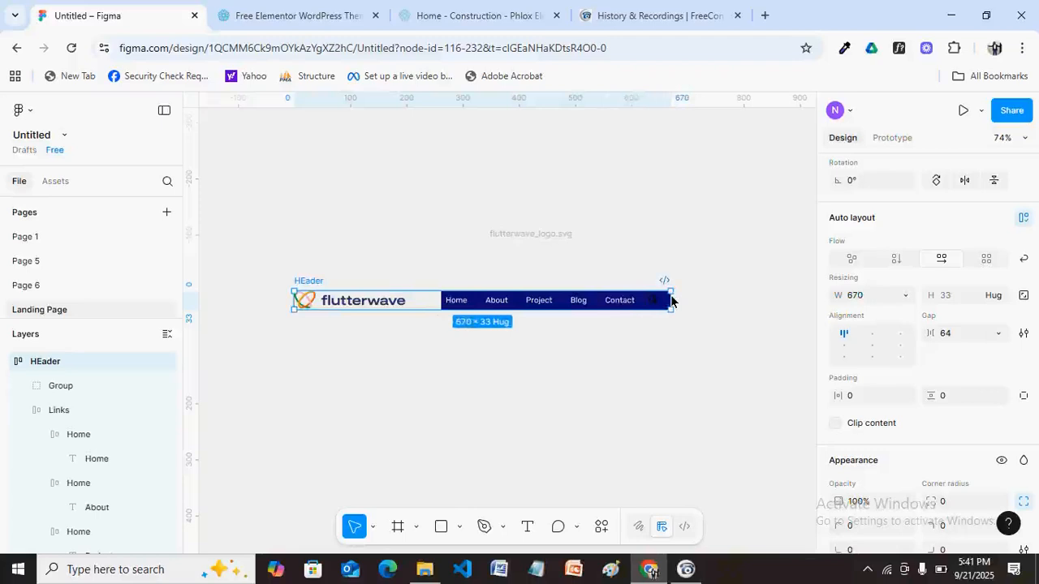
pyautogui.moveTo(671, 301); pyautogui.dragTo(663, 301)
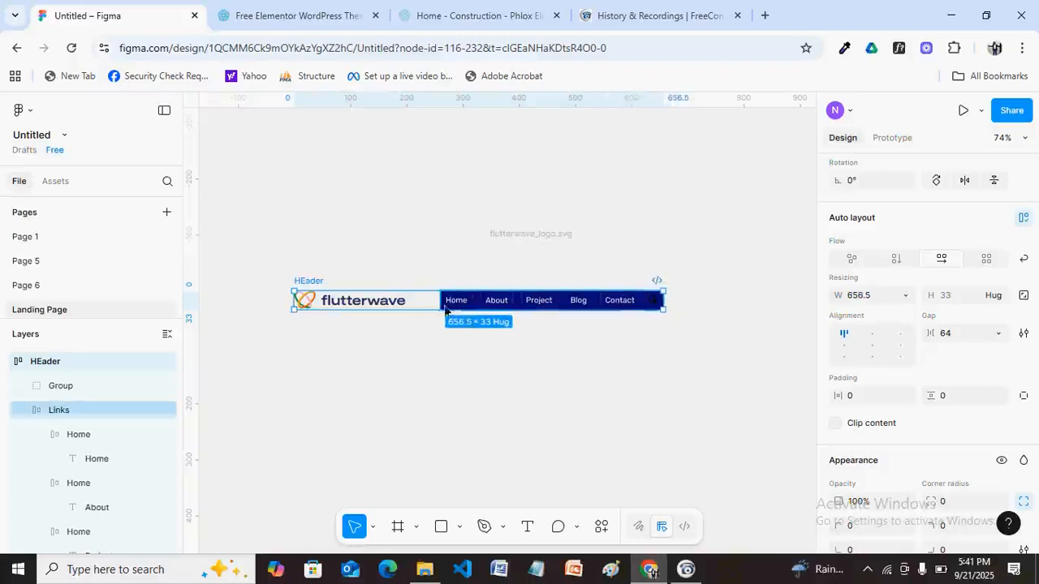
# Wrap Links in a new auto-layout frame, then undo that and reselect Links.
pyautogui.click(72, 411)
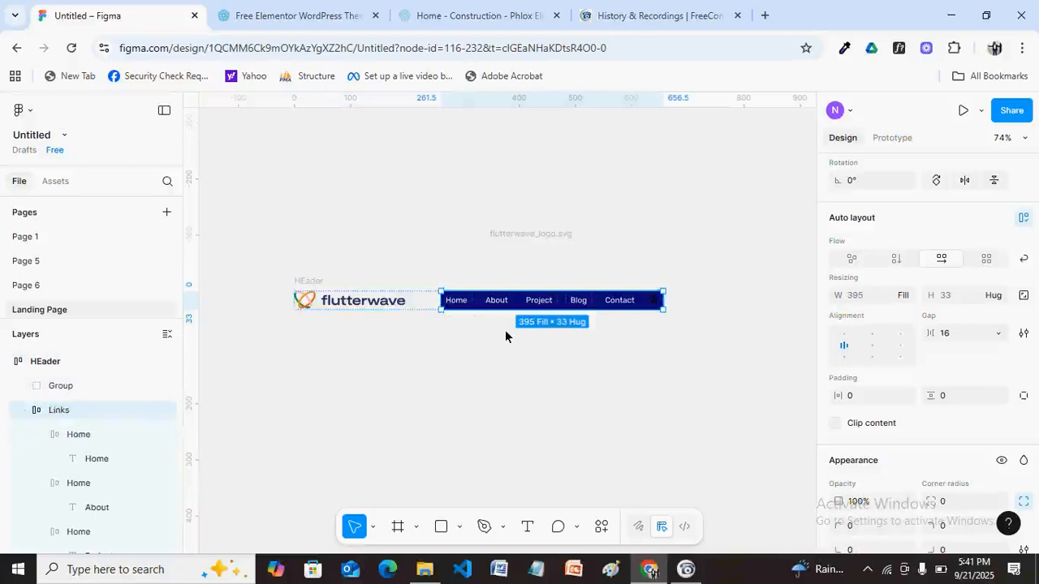
pyautogui.hotkey('shift', 'a')
pyautogui.hotkey('shift', '2')
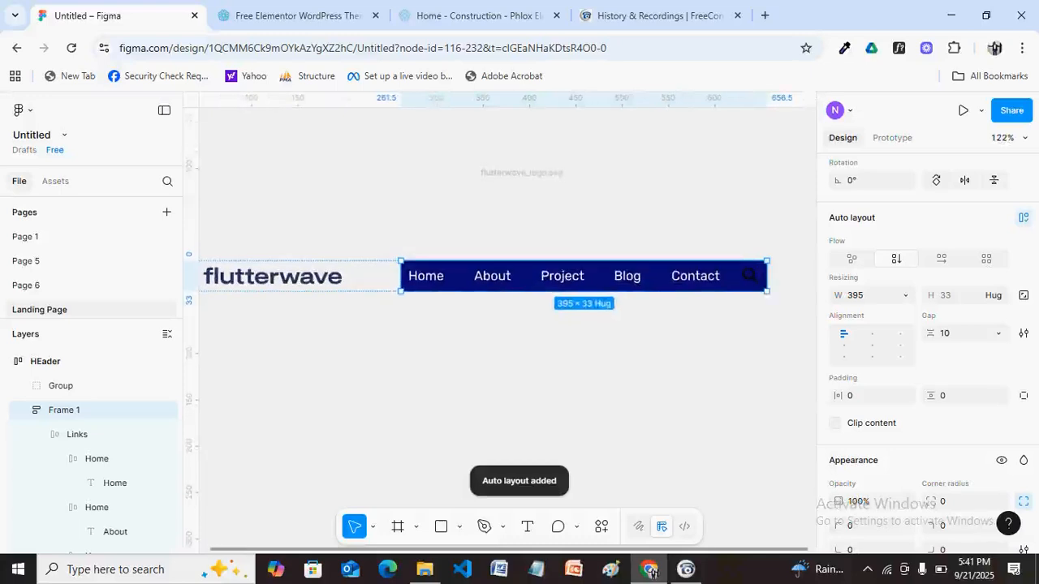
pyautogui.press('h')
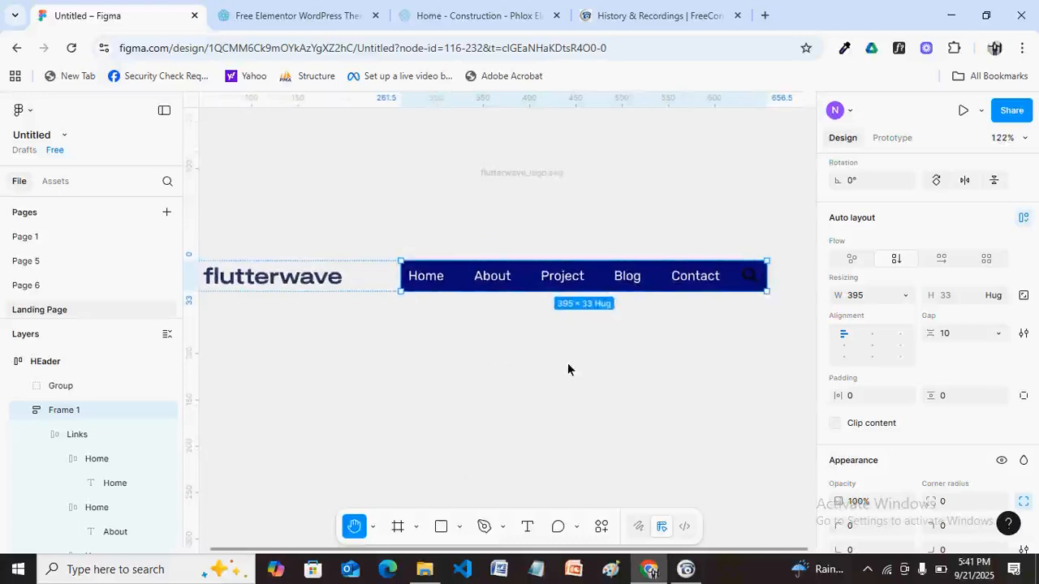
pyautogui.moveTo(424, 332)
pyautogui.mouseDown()
pyautogui.moveTo(459, 343)
pyautogui.moveTo(438, 344)
pyautogui.mouseUp()
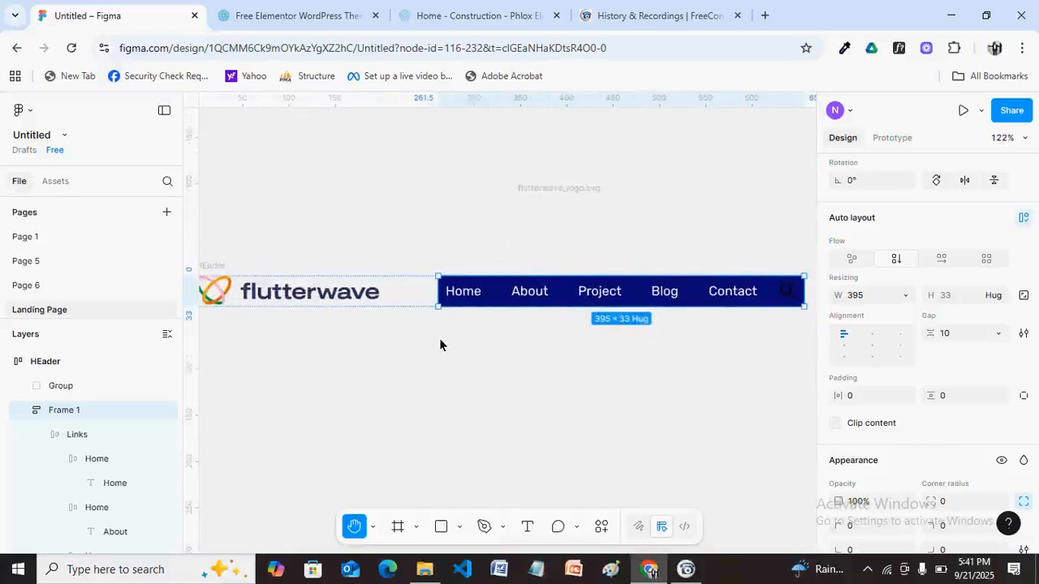
pyautogui.hotkey('ctrl', 'z')
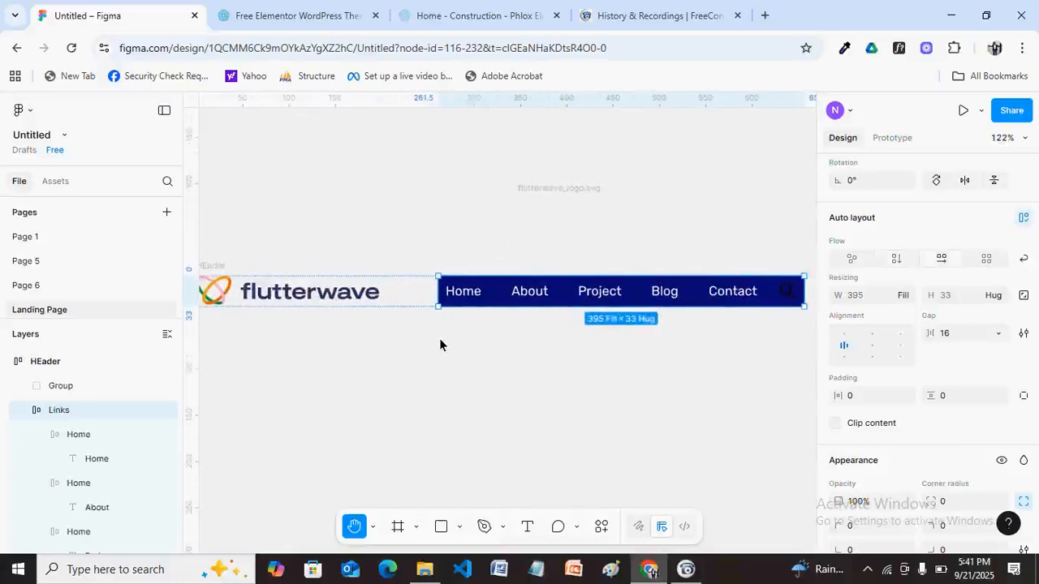
pyautogui.press('Escape')
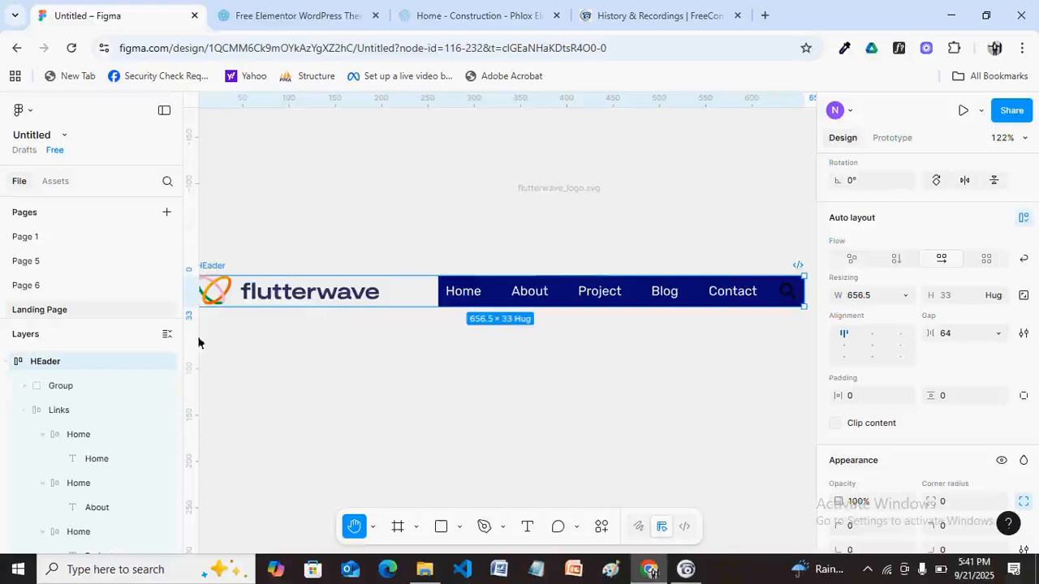
pyautogui.click(56, 411)
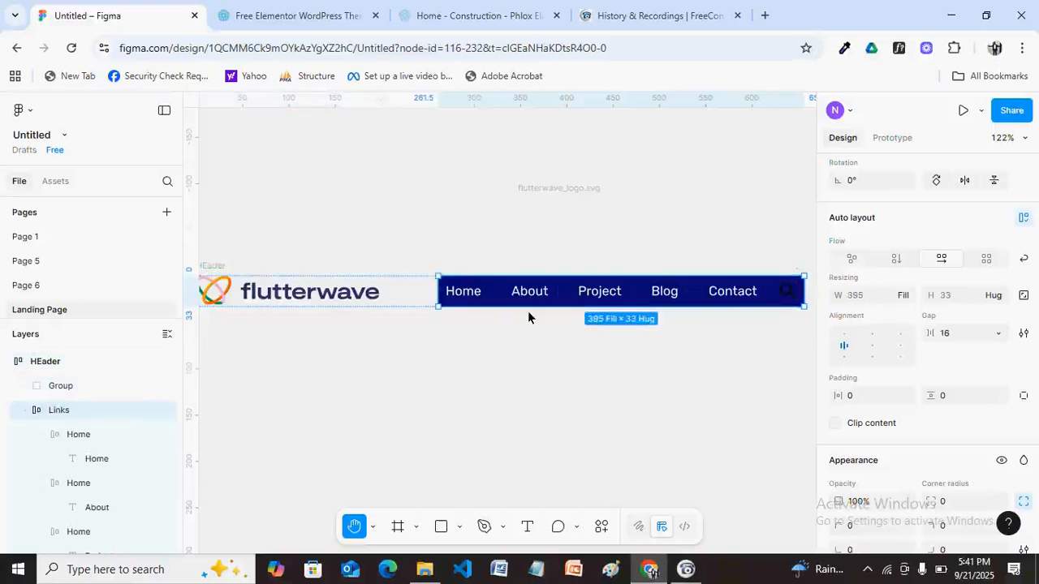
pyautogui.hotkey('shift', 'a')
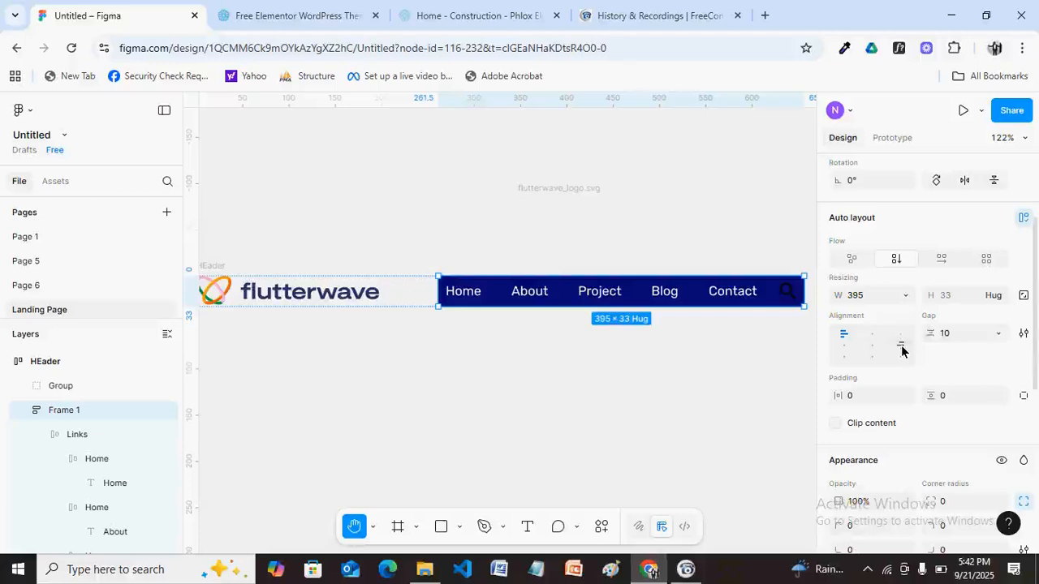
pyautogui.hotkey('ctrl', 'z')
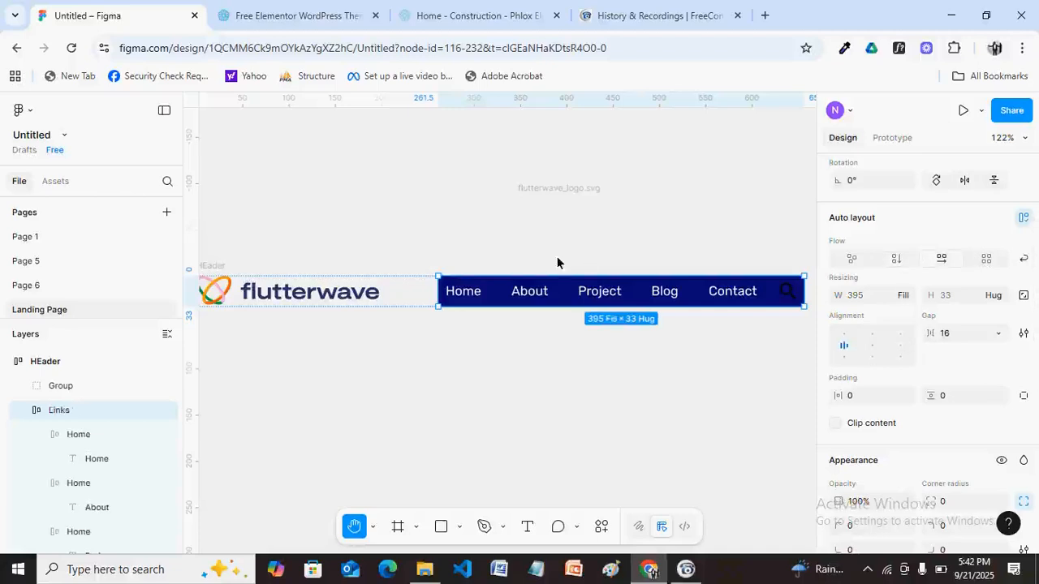
pyautogui.click(63, 412)
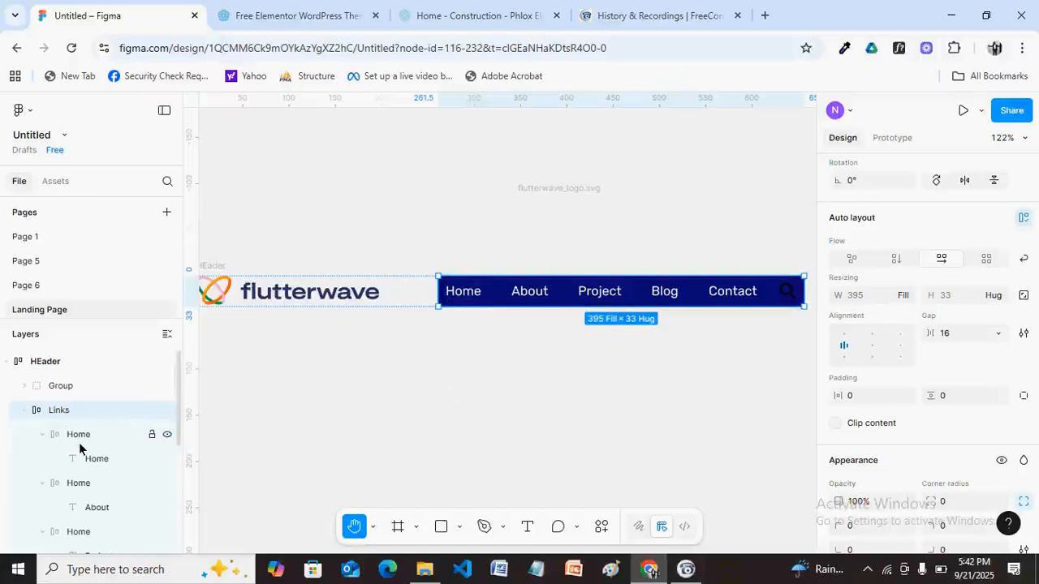
pyautogui.press('Escape')
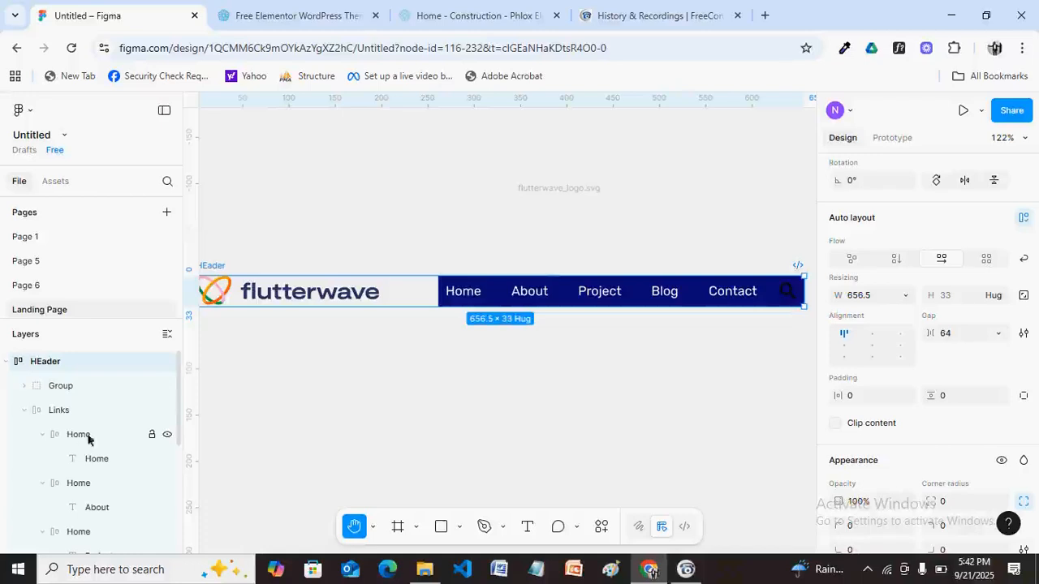
pyautogui.click(14, 407)
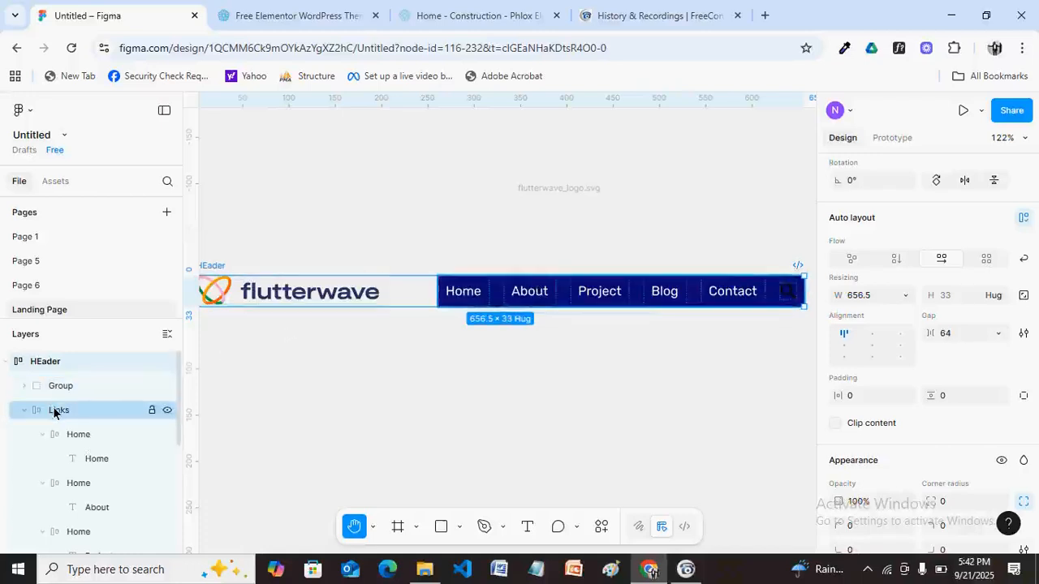
pyautogui.click(53, 412)
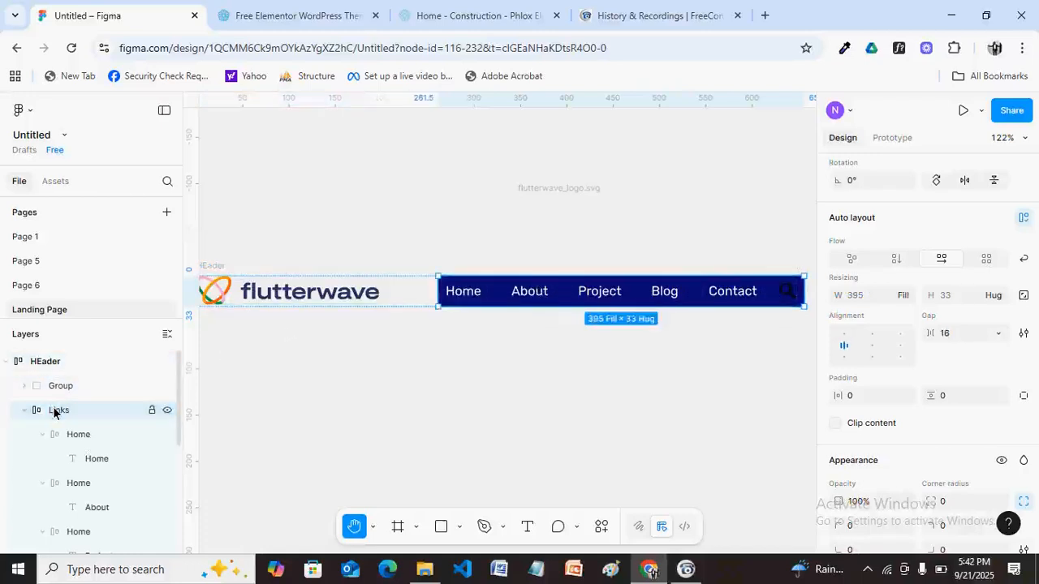
# Wrap Links in a new auto-layout Frame 1 and align its nav items right.
pyautogui.hotkey('shift', 'a')
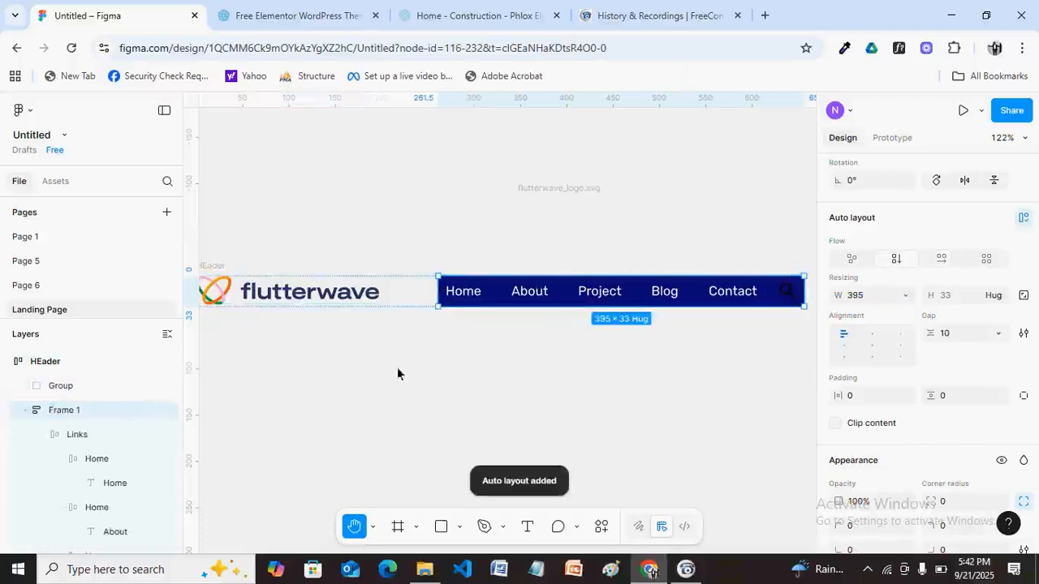
pyautogui.click(77, 435)
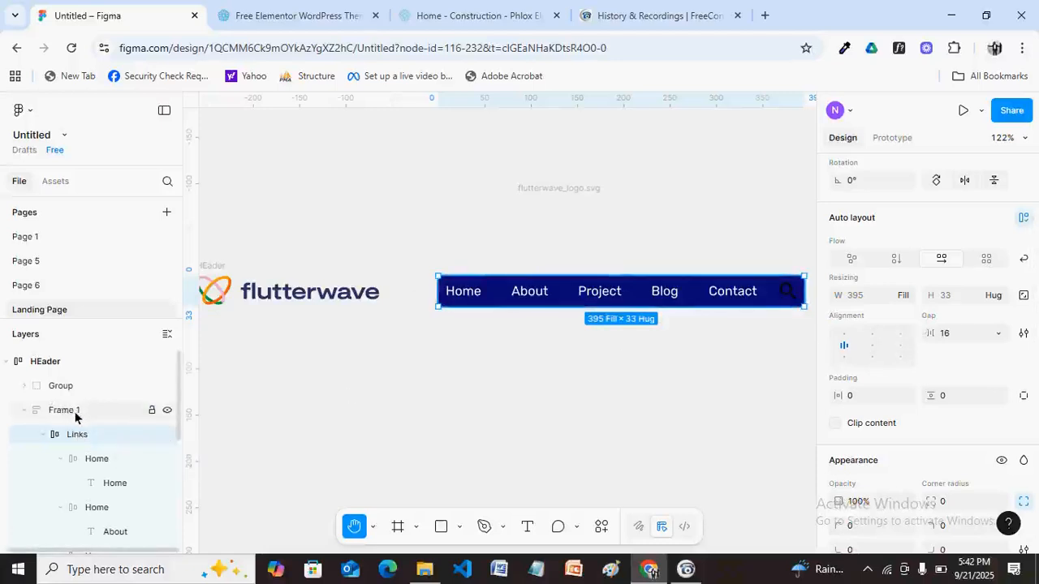
pyautogui.click(901, 347)
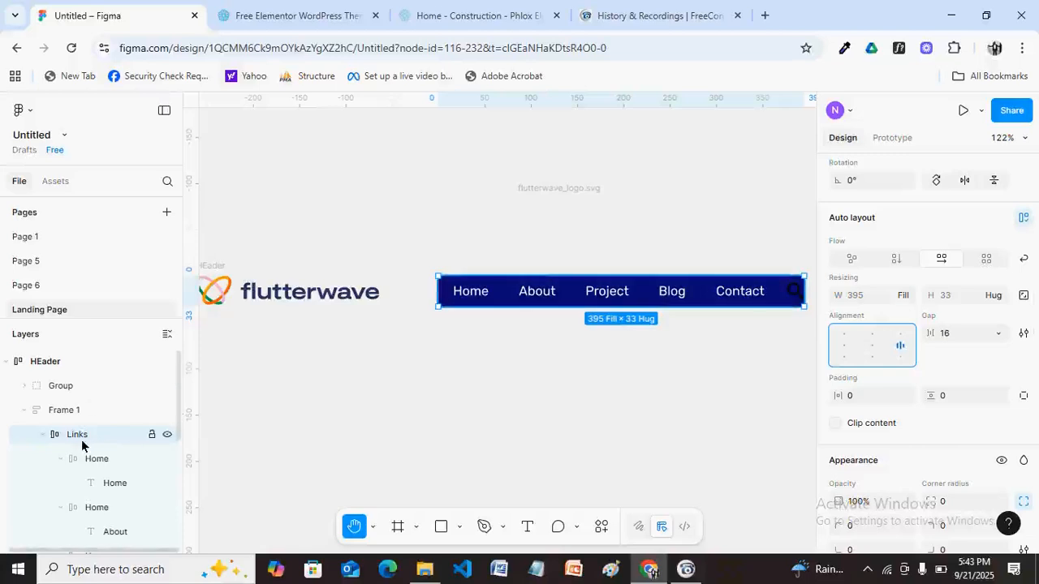
pyautogui.click(907, 298)
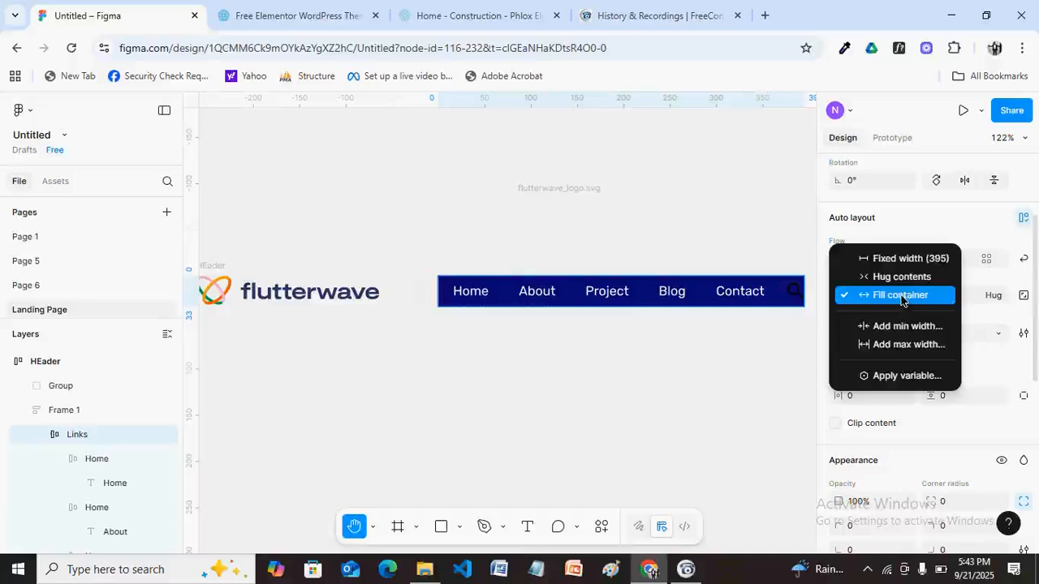
pyautogui.click(902, 298)
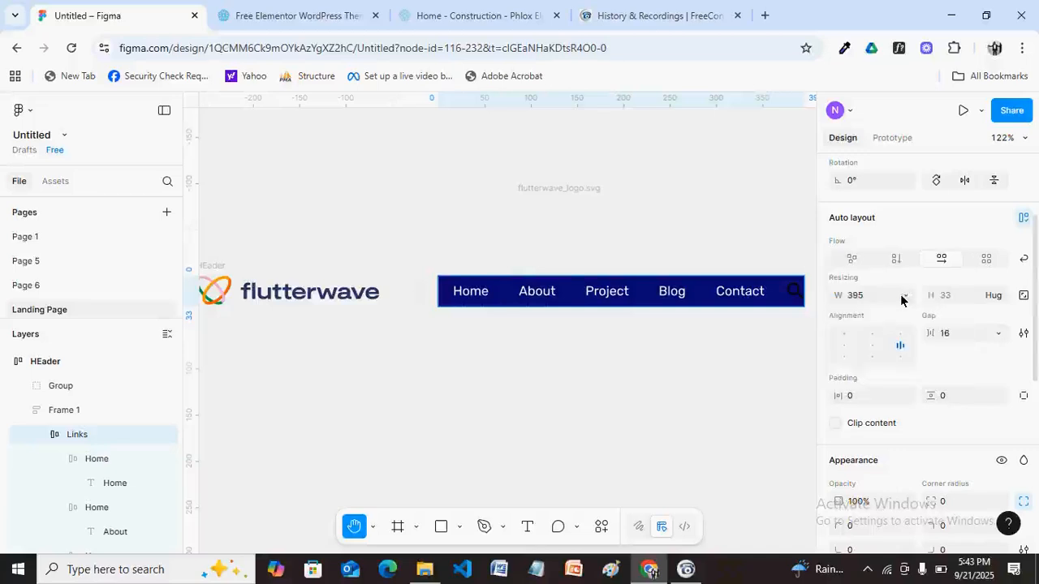
# Set Frame 1's width to Fill container inside HEader.
pyautogui.click(58, 413)
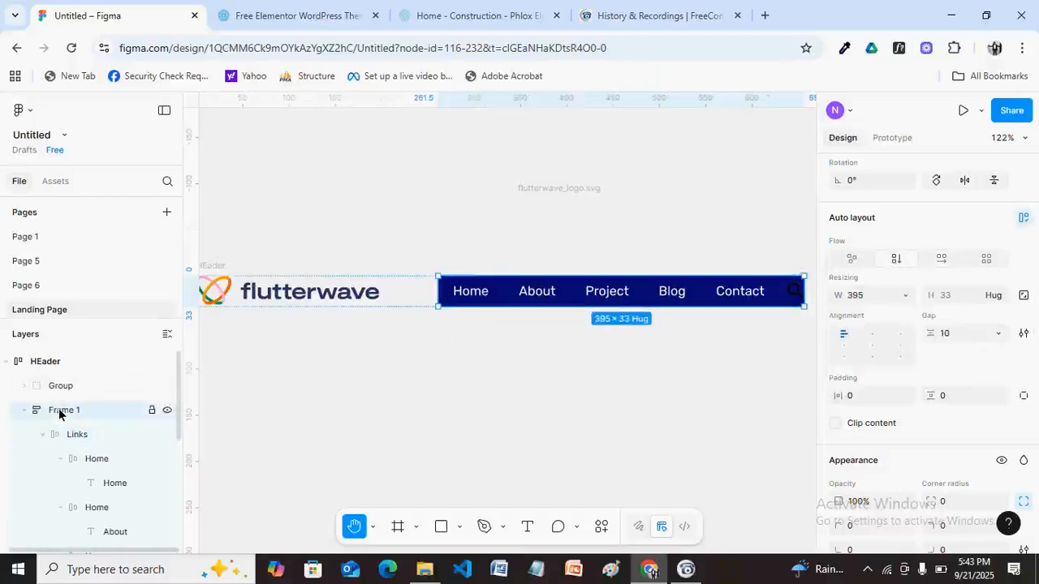
pyautogui.click(906, 299)
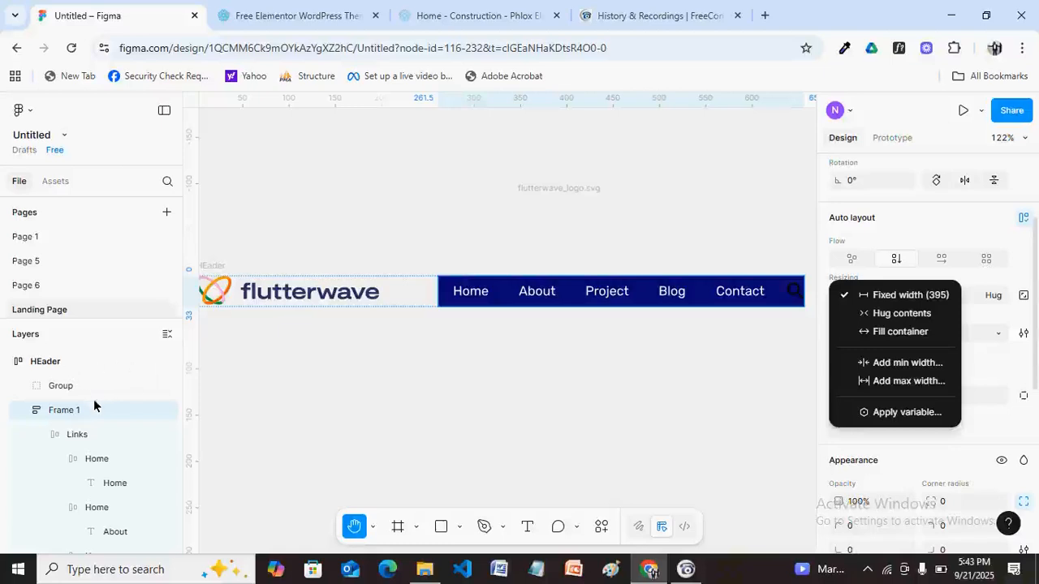
pyautogui.click(89, 406)
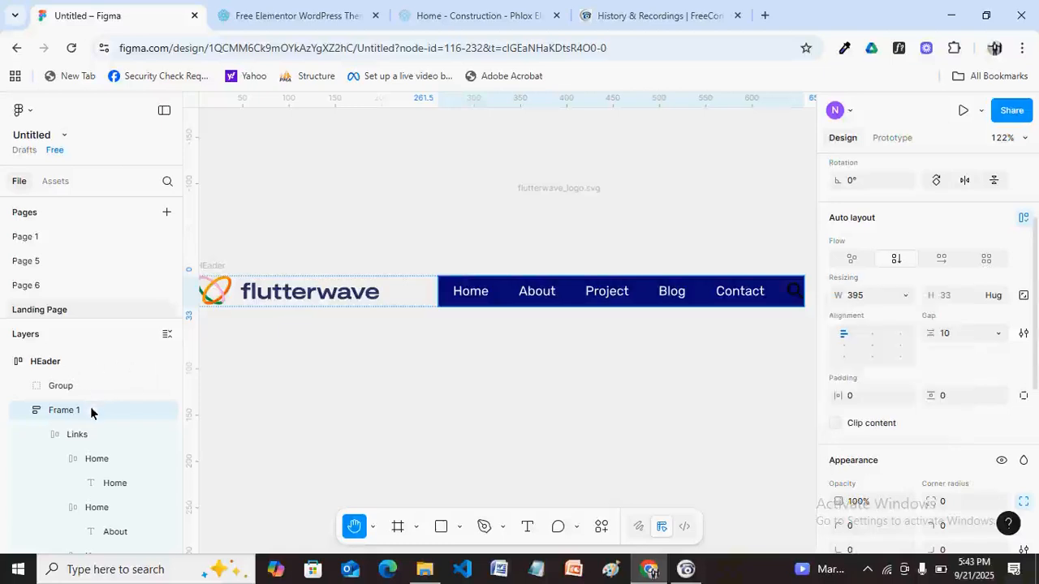
pyautogui.click(905, 295)
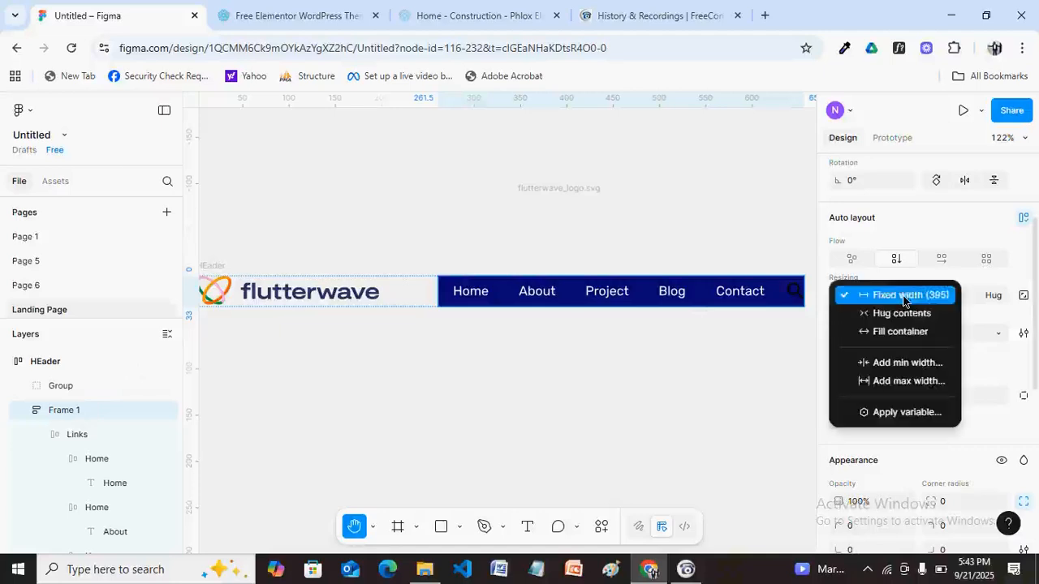
pyautogui.click(894, 331)
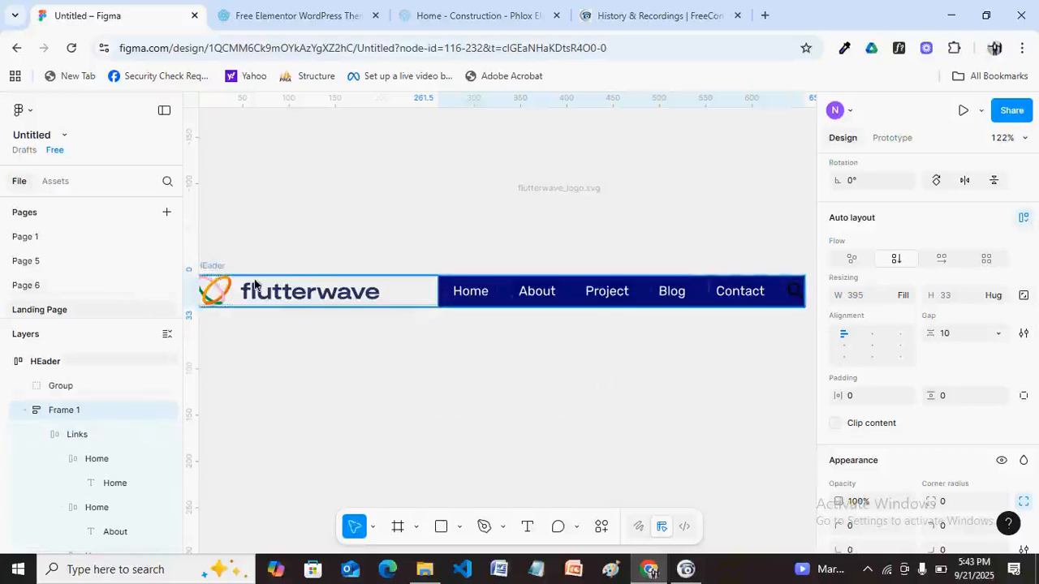
# Resize the HEader frame to 803 wide.
pyautogui.click(223, 276)
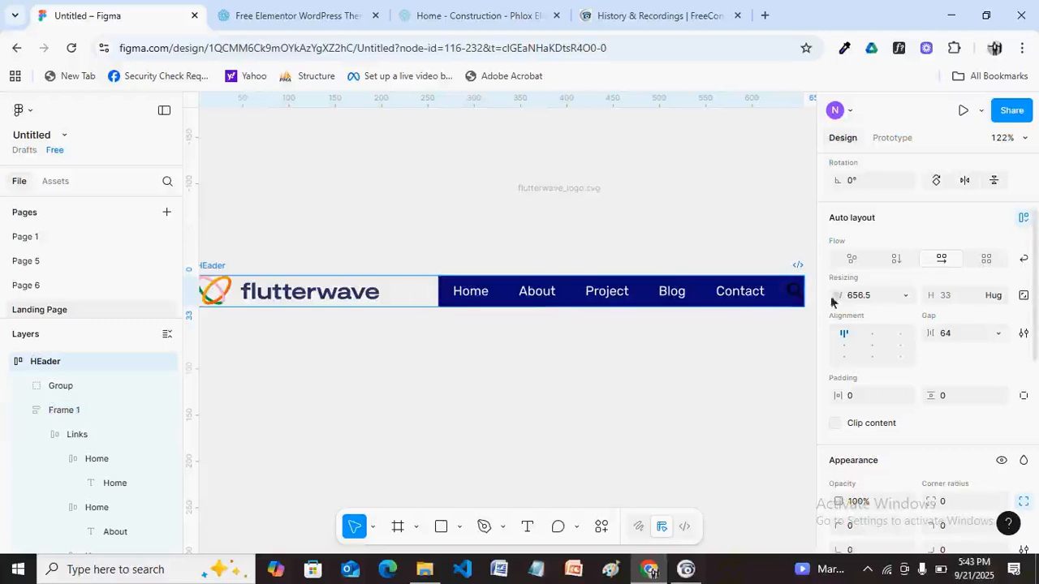
pyautogui.moveTo(794, 298); pyautogui.dragTo(687, 324)
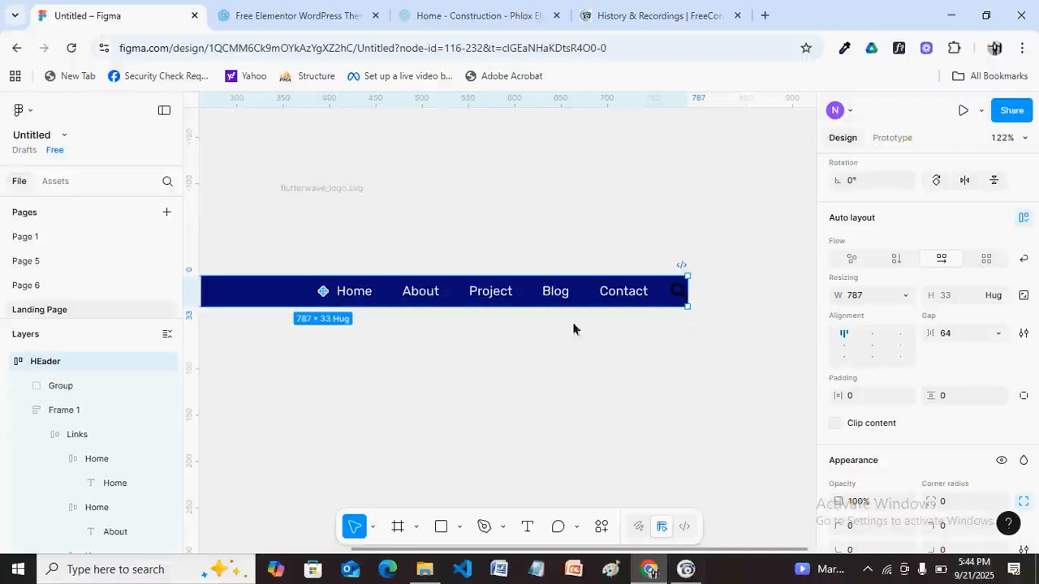
pyautogui.press('space')
pyautogui.scroll(-1, 509, 347)
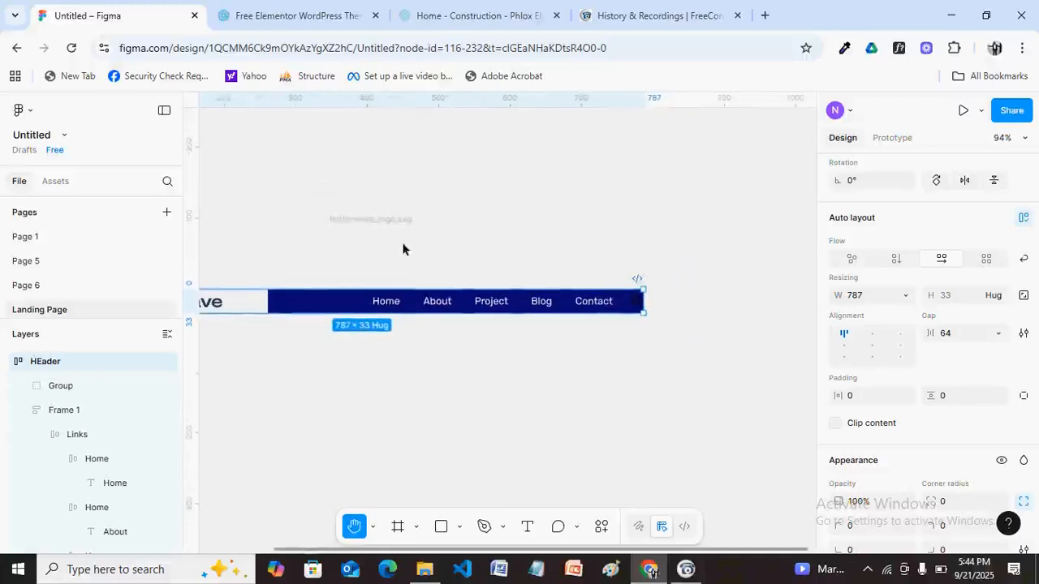
pyautogui.moveTo(338, 382); pyautogui.dragTo(482, 368)
pyautogui.scroll(-1, 487, 361)
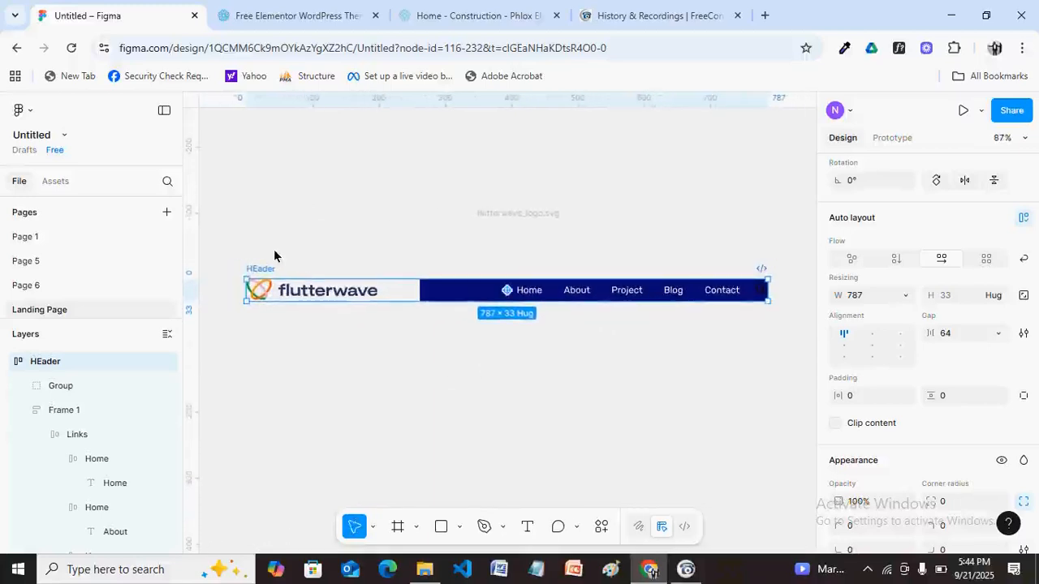
pyautogui.moveTo(764, 292); pyautogui.dragTo(685, 290)
pyautogui.moveTo(748, 292); pyautogui.dragTo(778, 294)
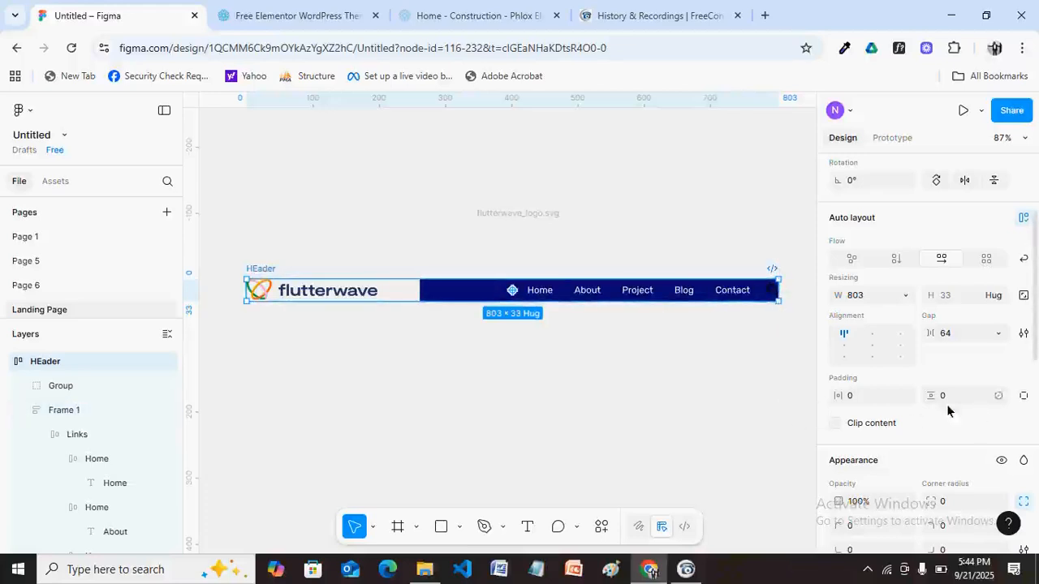
# Give HEader 12 horizontal padding so the logo is inset.
pyautogui.click(869, 395)
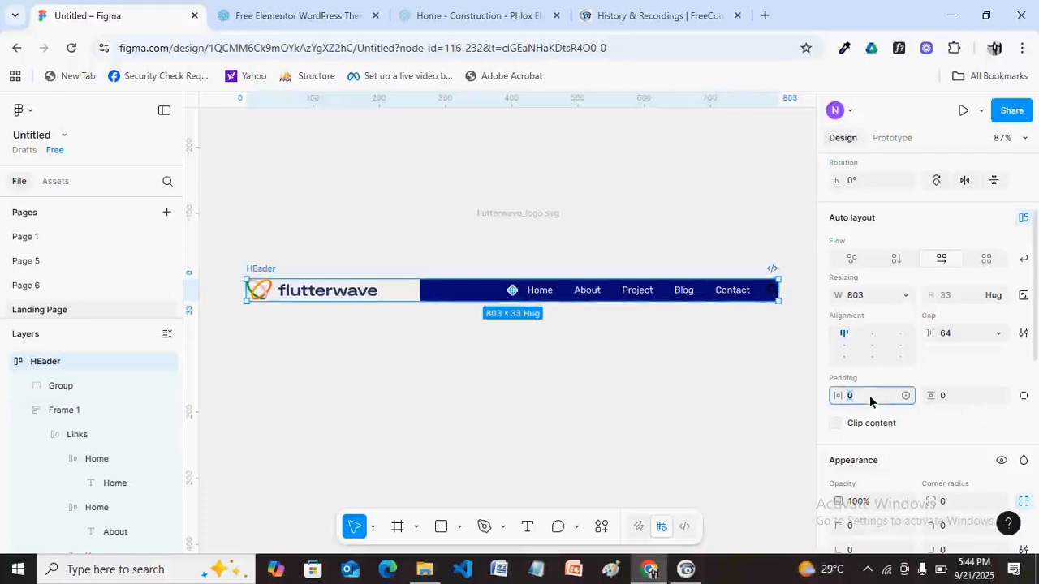
pyautogui.write('16')
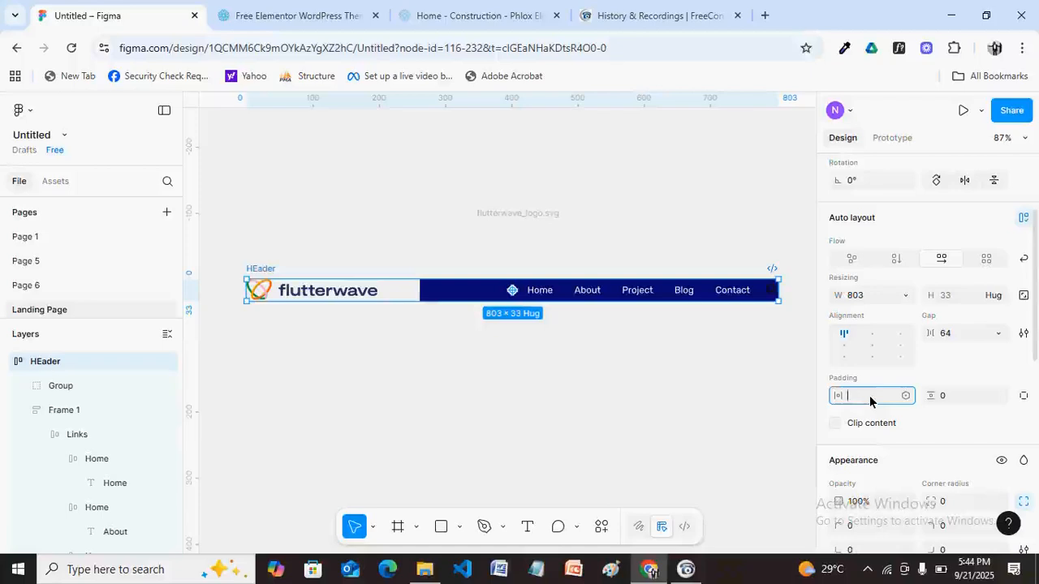
pyautogui.write('2')
pyautogui.press('Return')
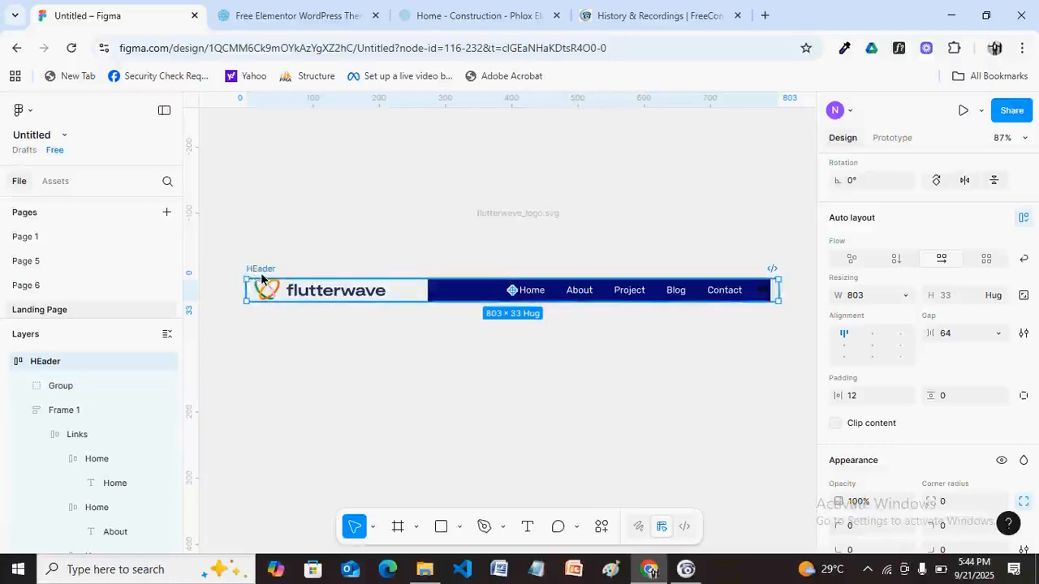
pyautogui.scroll(3, 911, 181)
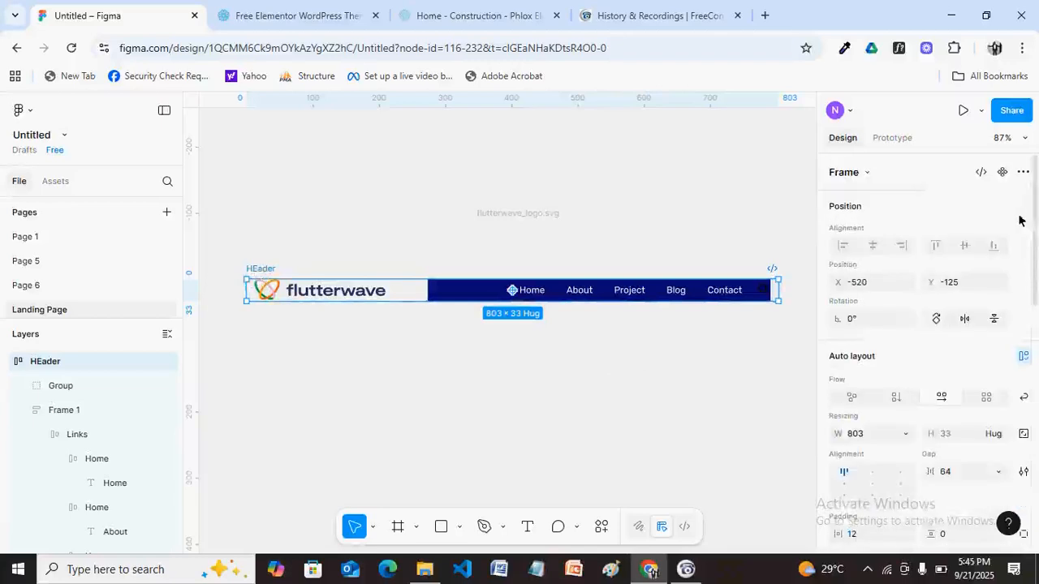
# Remove the empty flutterwave_logo.svg frame and shift HEader up to the canvas top.
pyautogui.click(1006, 177)
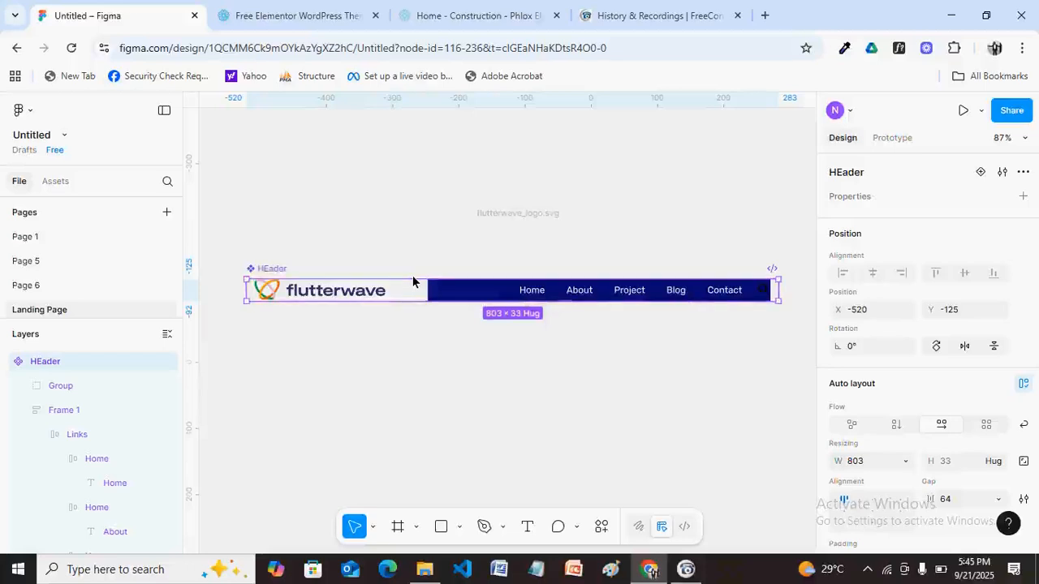
pyautogui.moveTo(274, 276)
pyautogui.mouseDown()
pyautogui.moveTo(274, 192)
pyautogui.moveTo(273, 283)
pyautogui.mouseUp()
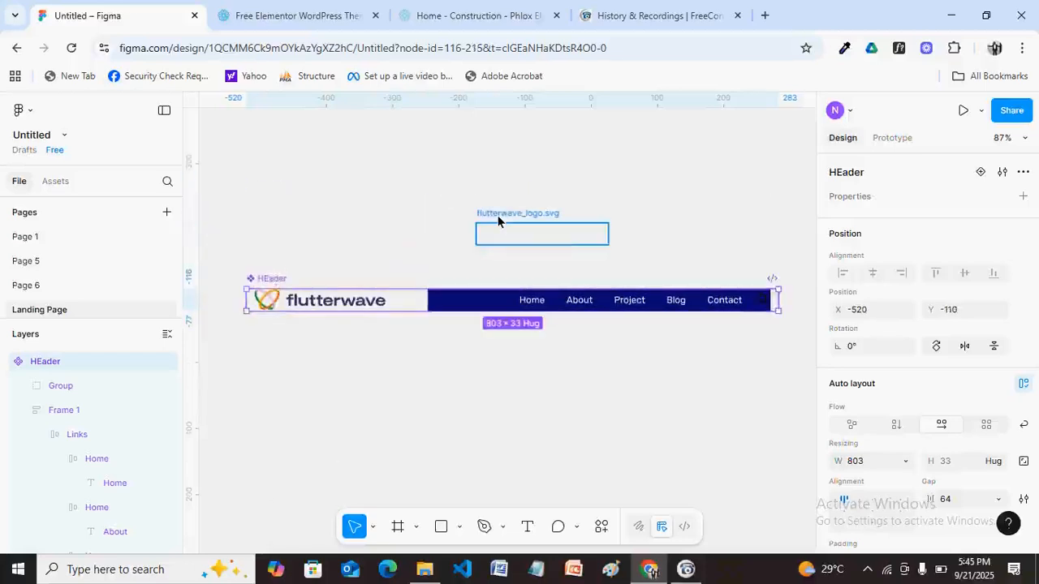
pyautogui.click(497, 215)
pyautogui.press('Delete')
pyautogui.moveTo(269, 283); pyautogui.dragTo(265, 175)
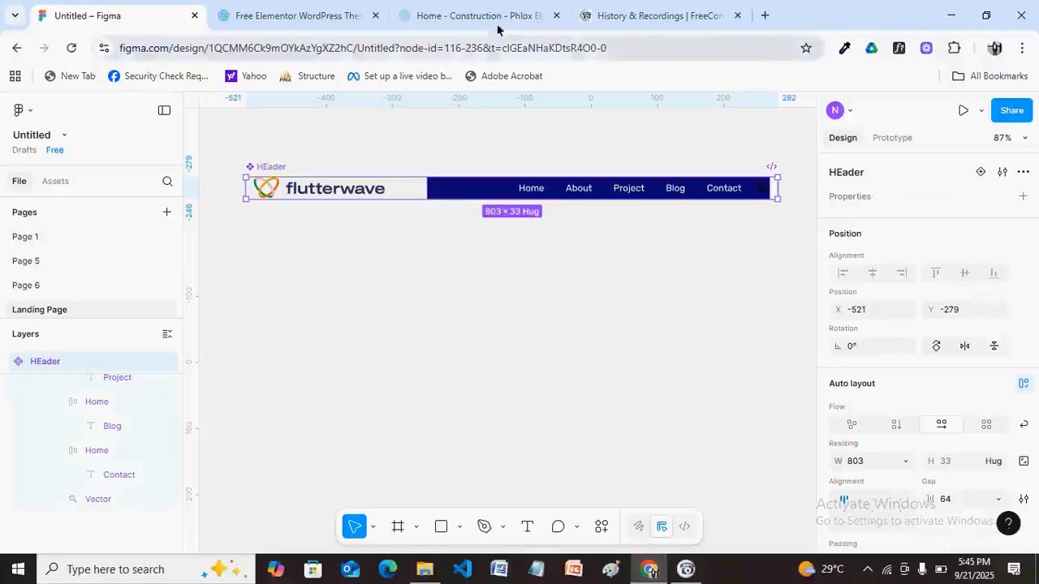
pyautogui.click(471, 17)
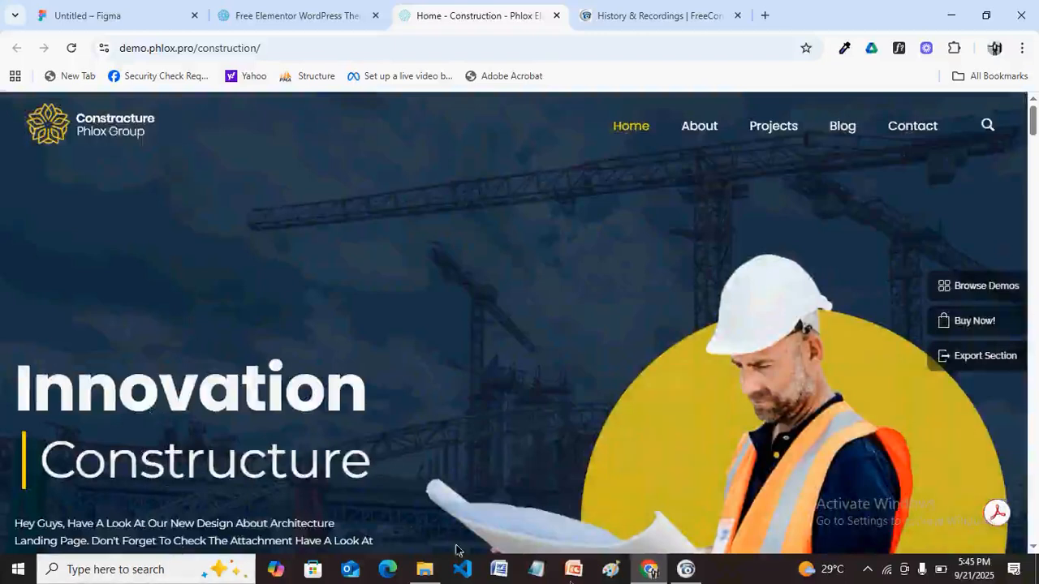
# Look over the Phlox Construction demo hero in Chrome, then return to the Untitled Figma file.
pyautogui.moveTo(659, 577)
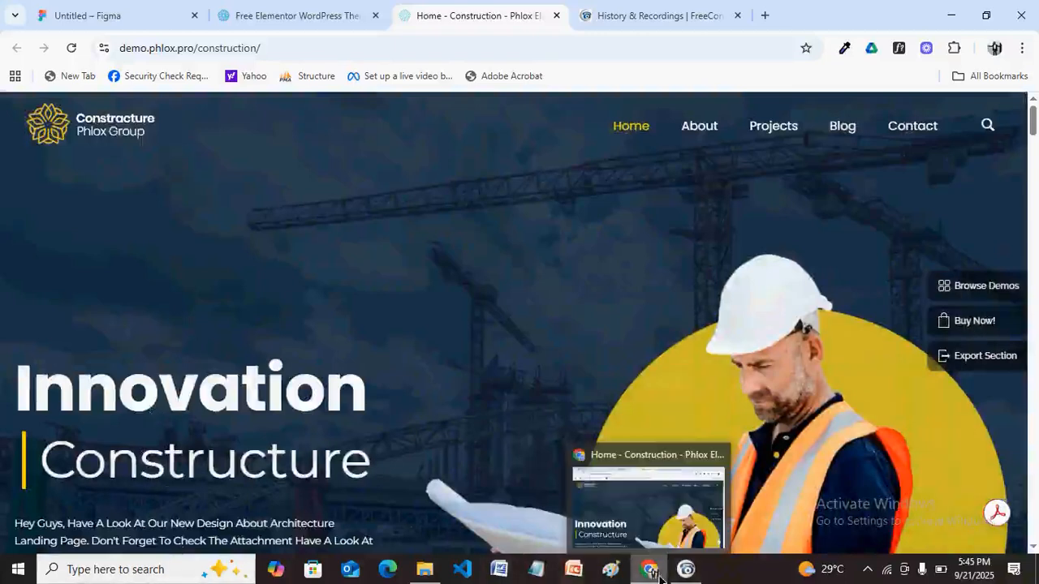
pyautogui.click(654, 575)
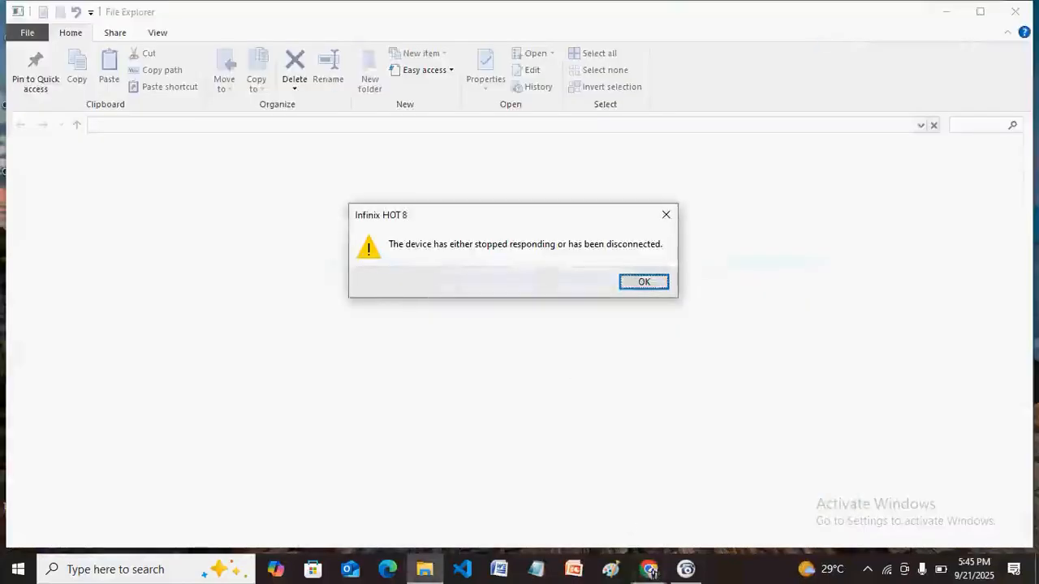
pyautogui.click(649, 574)
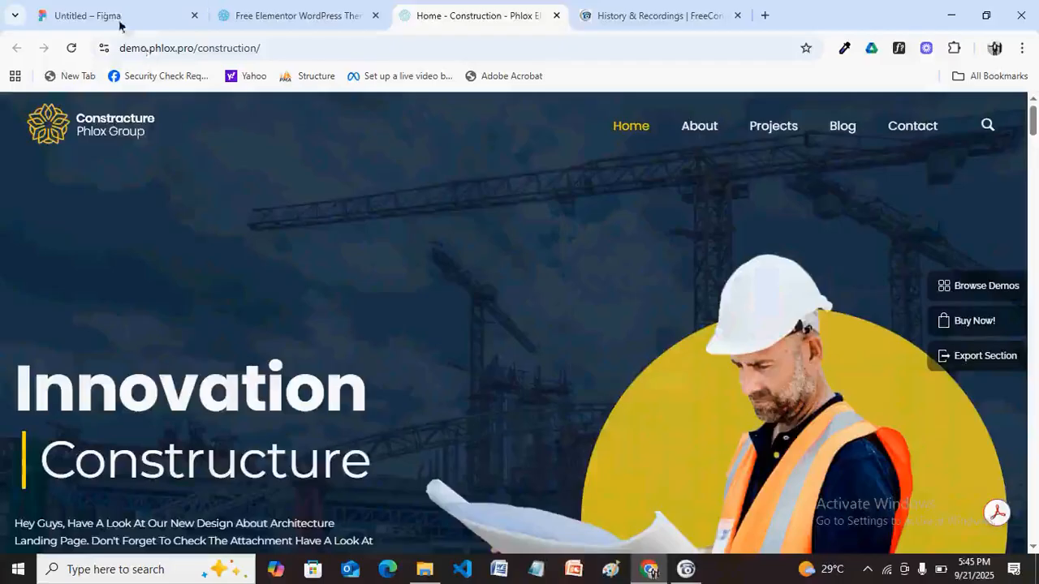
pyautogui.click(119, 23)
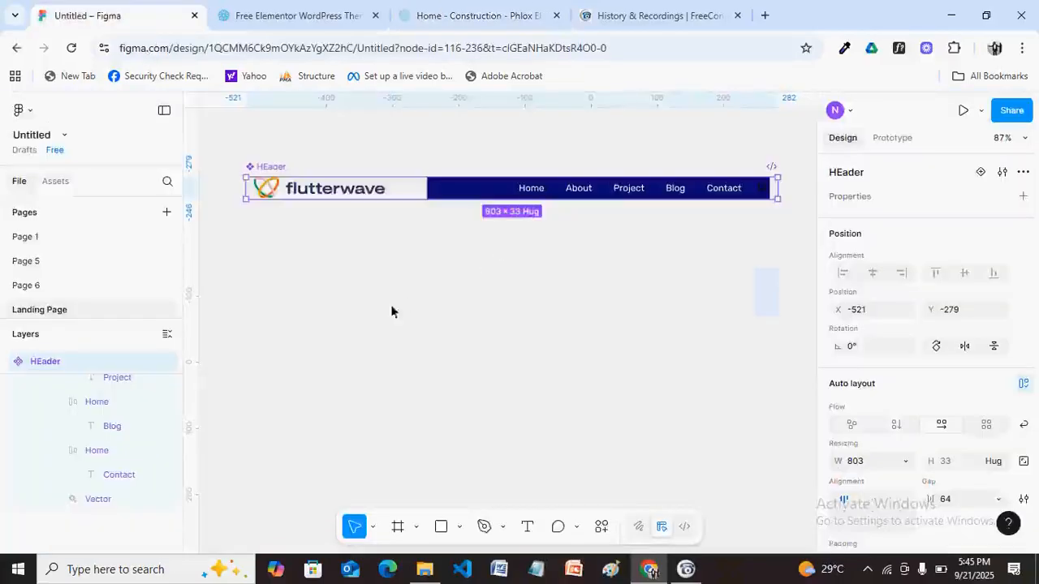
# Add a text layer reading 'Innovation' below the HEader bar.
pyautogui.click(341, 359)
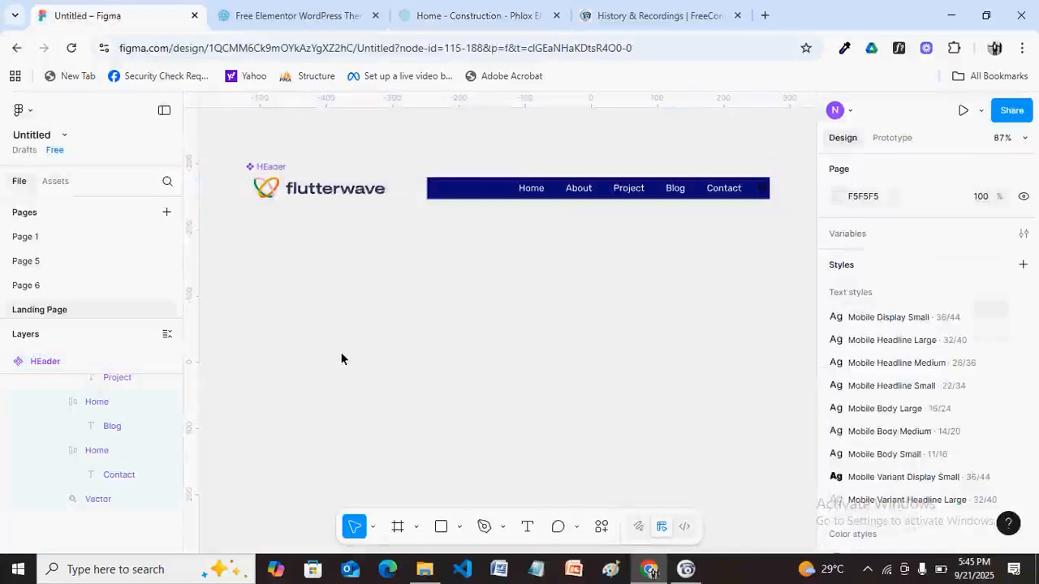
pyautogui.press('t')
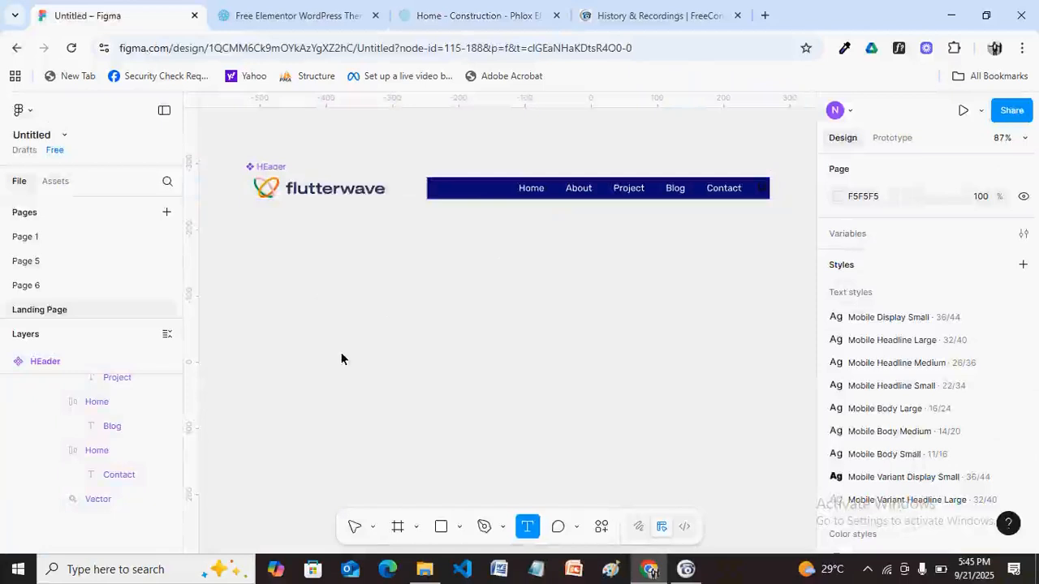
pyautogui.press('i')
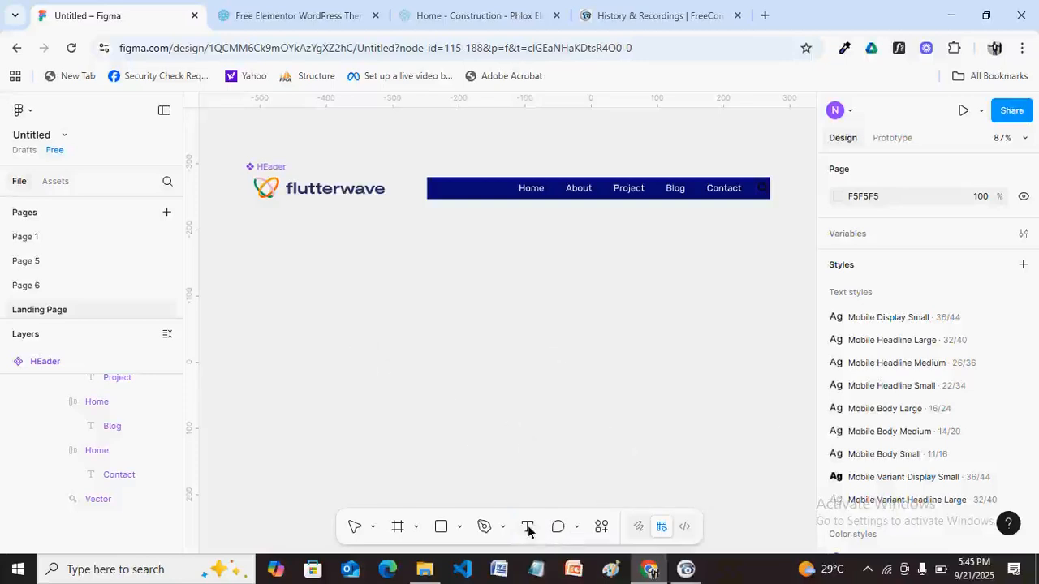
pyautogui.press('t')
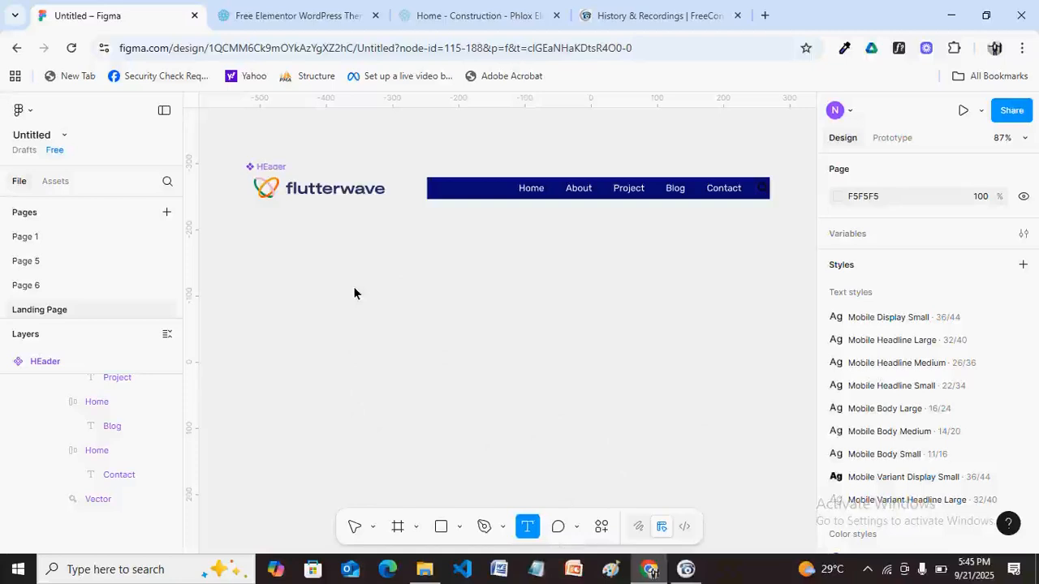
pyautogui.click(354, 293)
pyautogui.write('iNN')
pyautogui.press('BackSpace')
pyautogui.press('BackSpace')
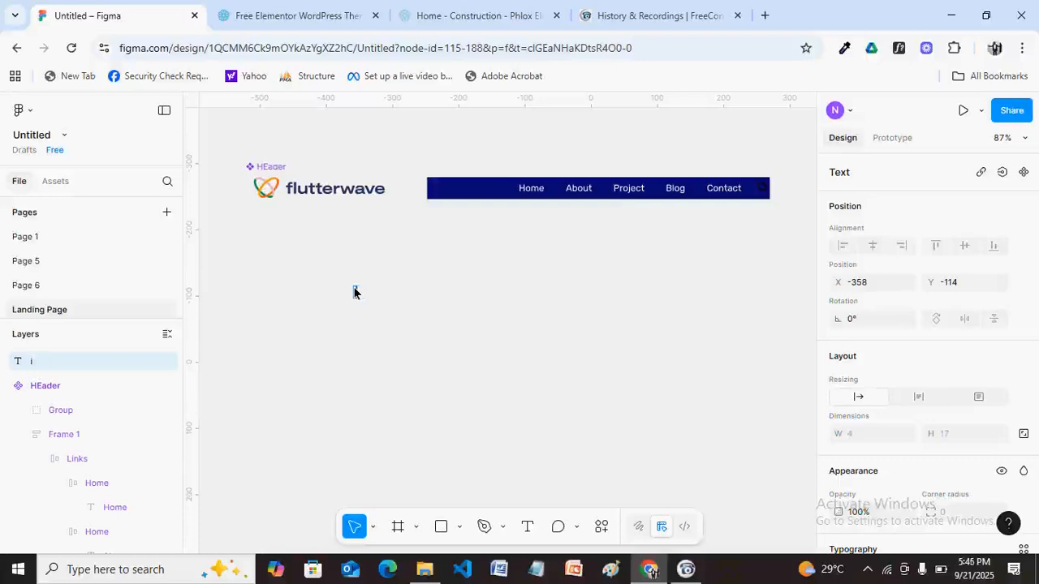
pyautogui.write('nnovation')
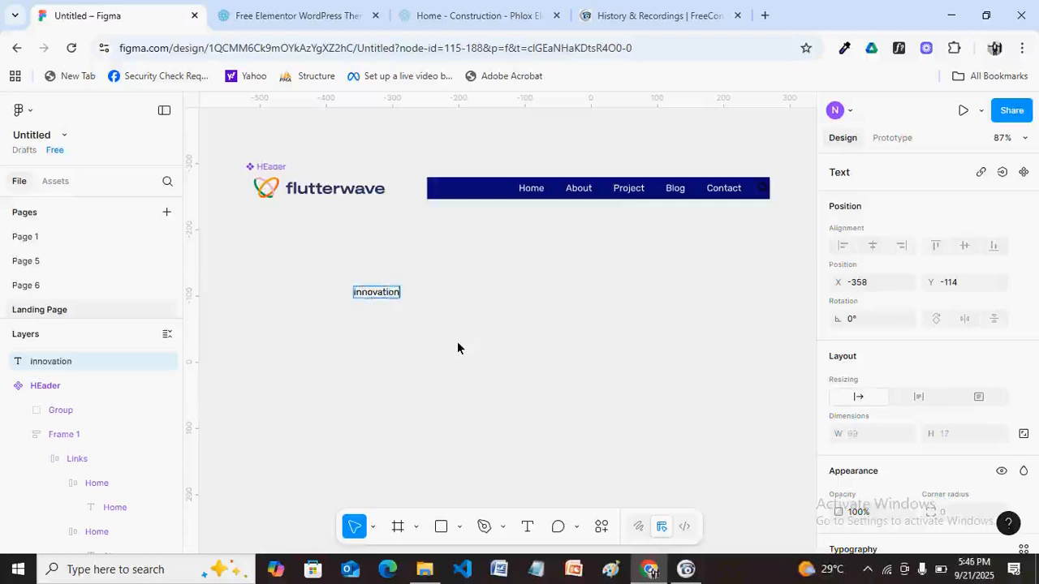
pyautogui.press('Home')
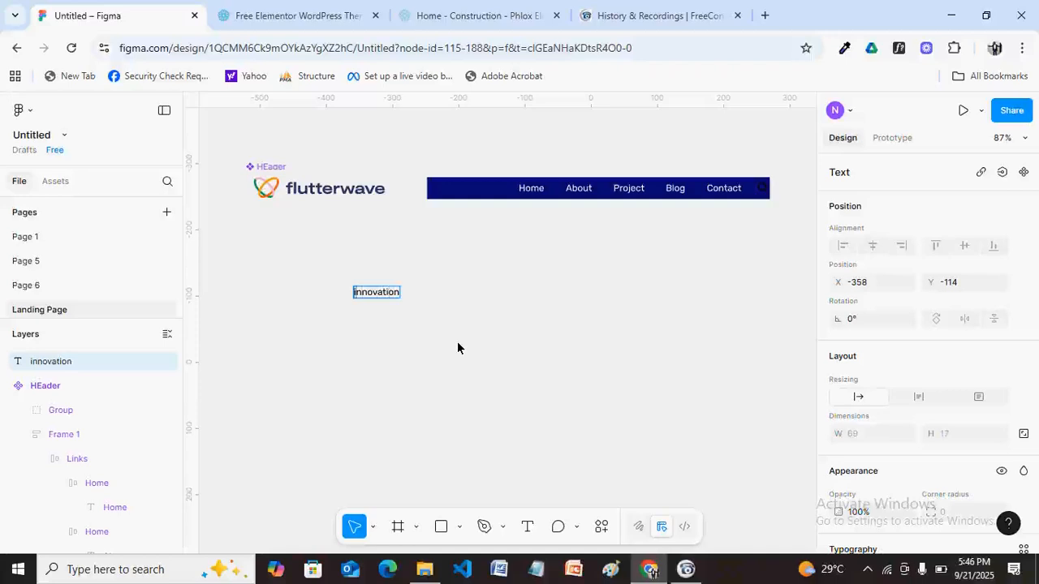
pyautogui.press('Delete')
pyautogui.write('I')
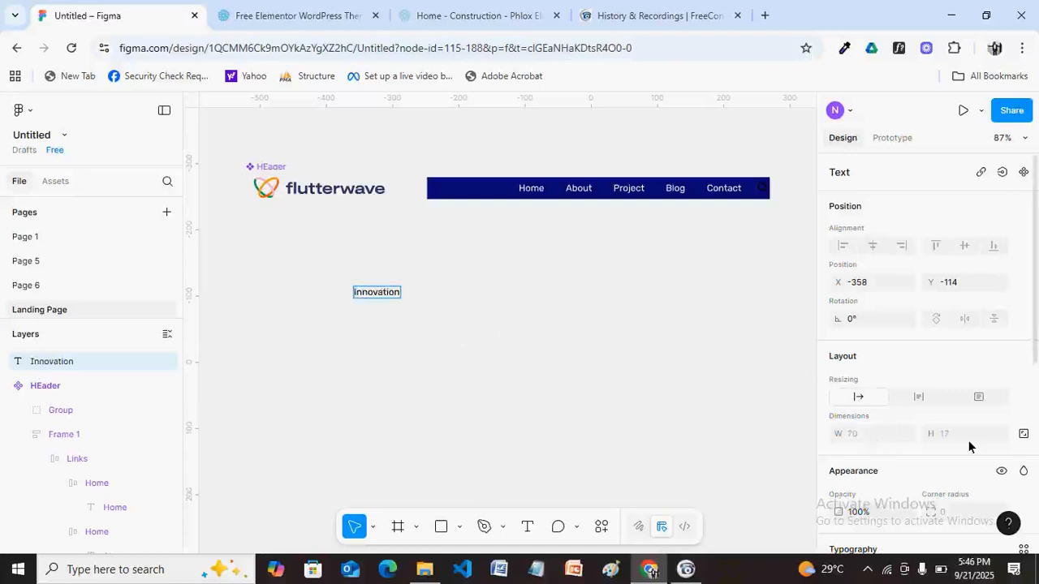
pyautogui.click(536, 300)
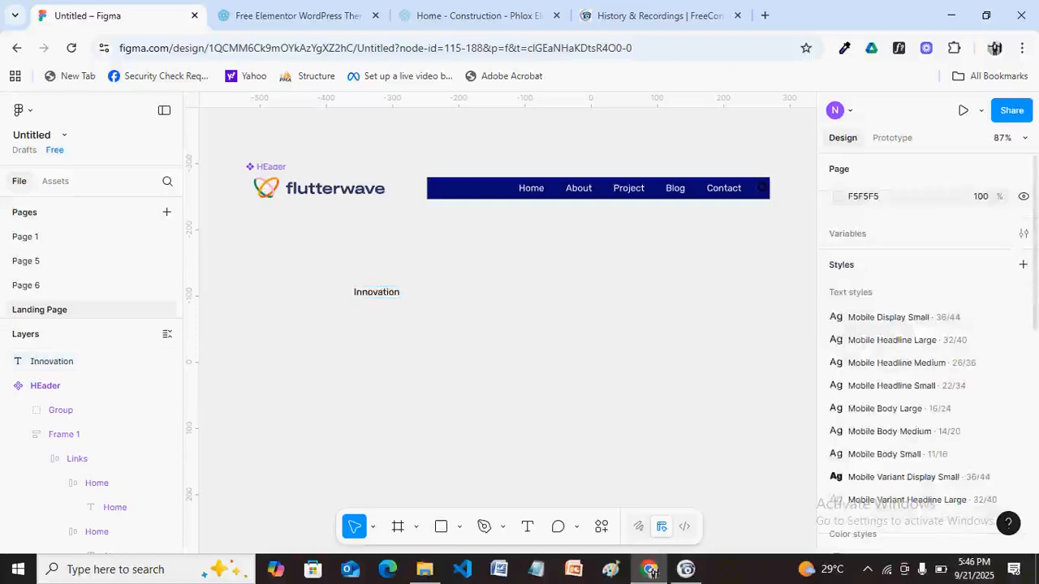
# Set the Innovation text's font size to 96.
pyautogui.click(389, 299)
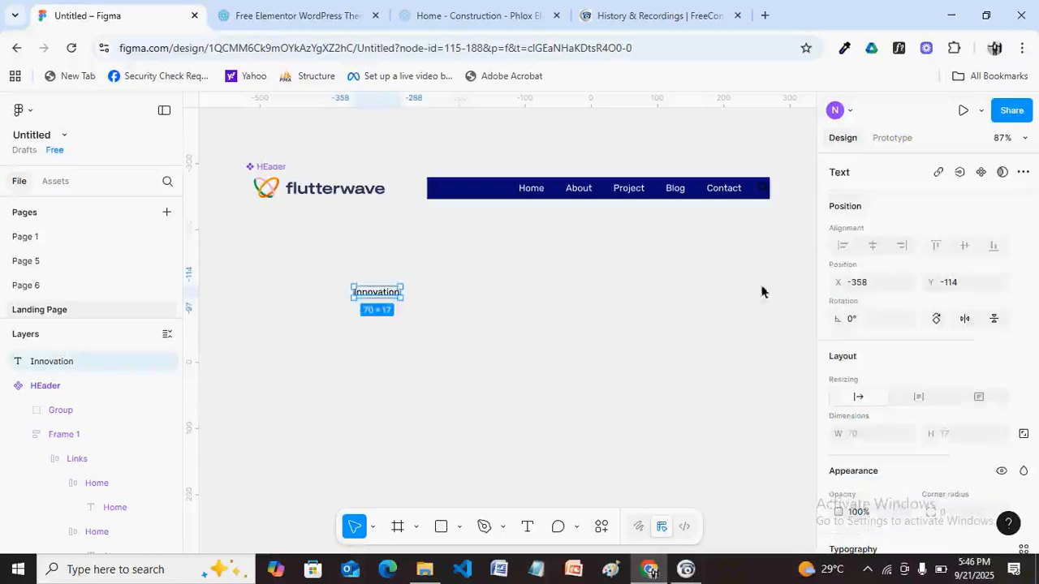
pyautogui.scroll(-3, 1011, 271)
pyautogui.scroll(-1, 1011, 271)
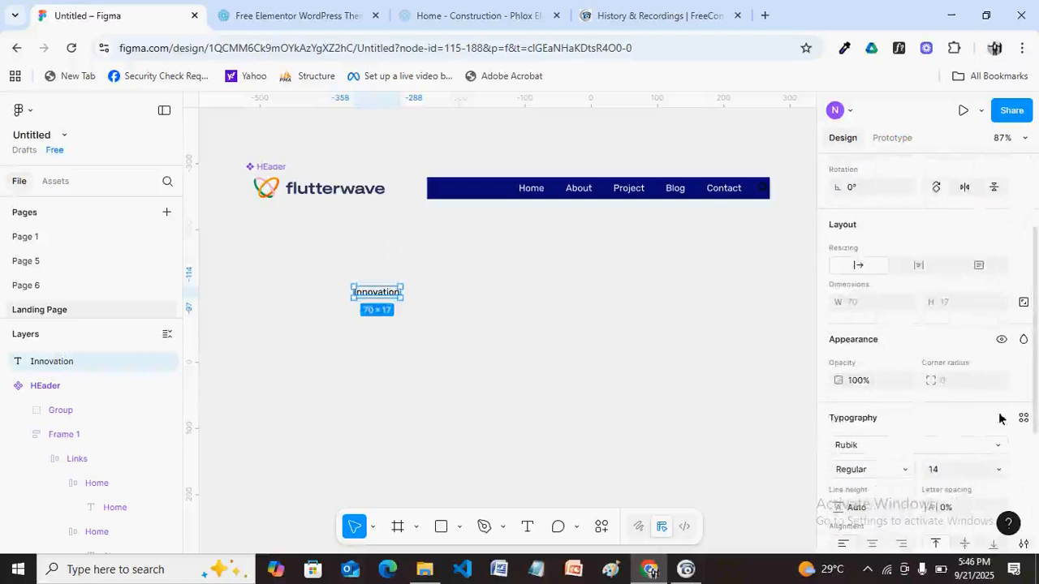
pyautogui.click(949, 474)
pyautogui.write('96')
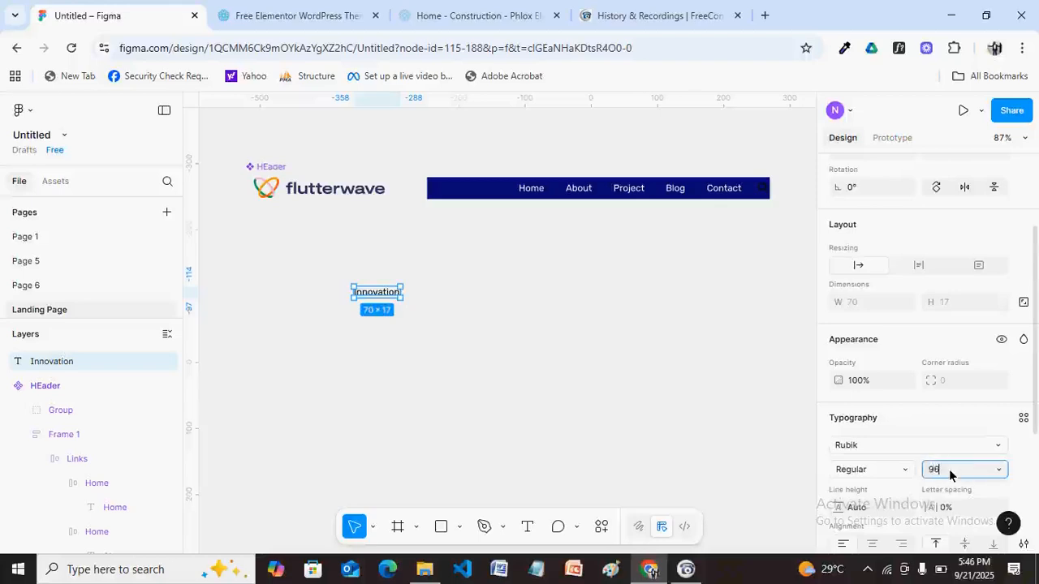
pyautogui.press('Return')
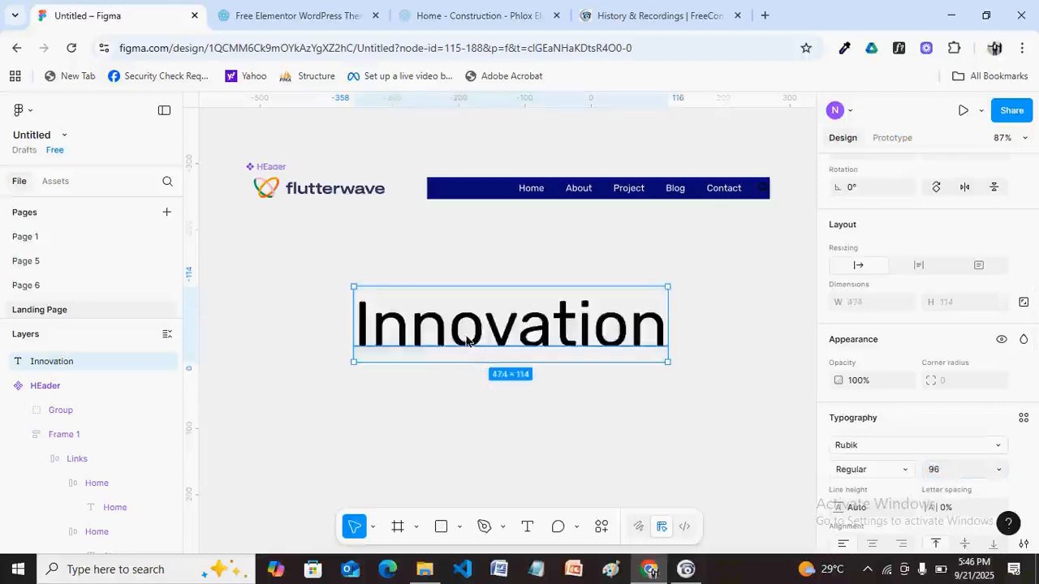
# Move the Innovation heading up under the logo and make it Bold.
pyautogui.moveTo(447, 336); pyautogui.dragTo(378, 313)
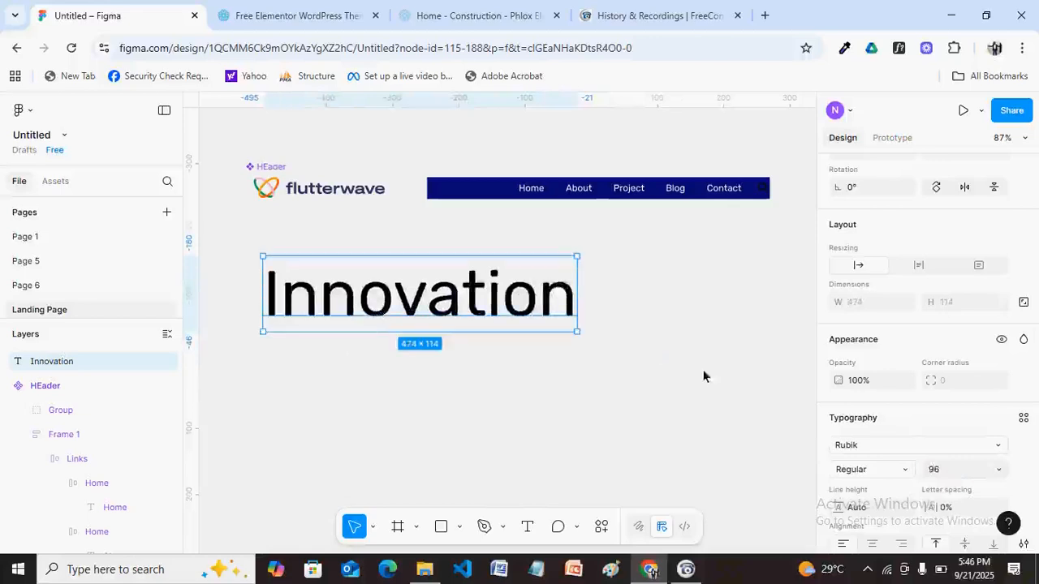
pyautogui.scroll(-2, 925, 364)
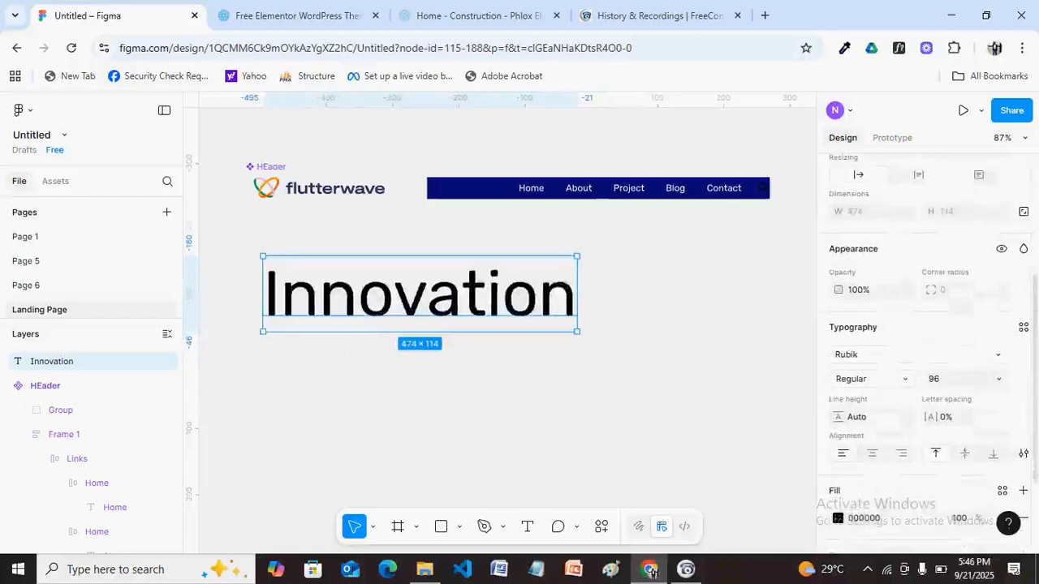
pyautogui.click(906, 378)
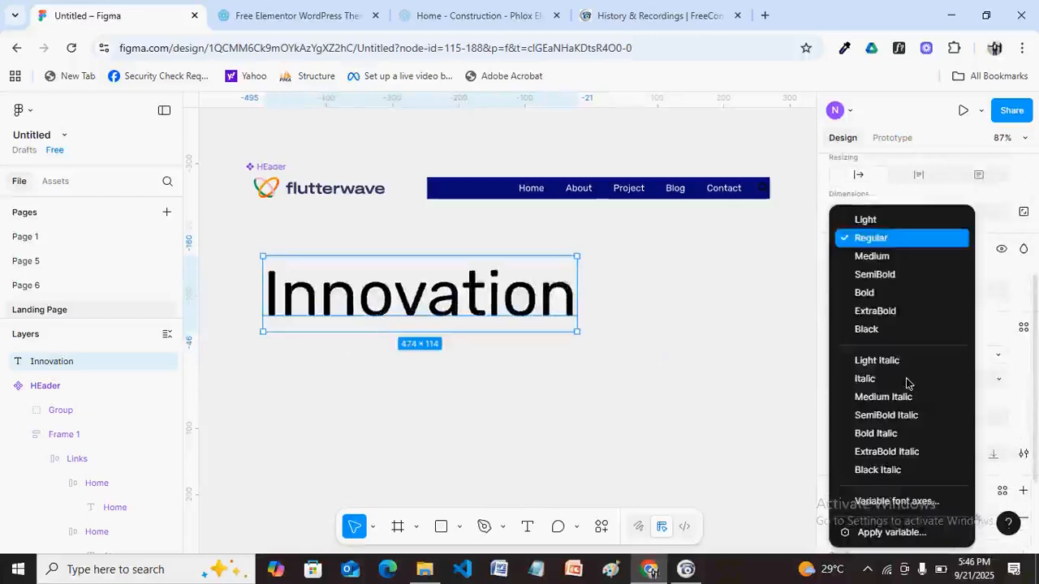
pyautogui.click(866, 289)
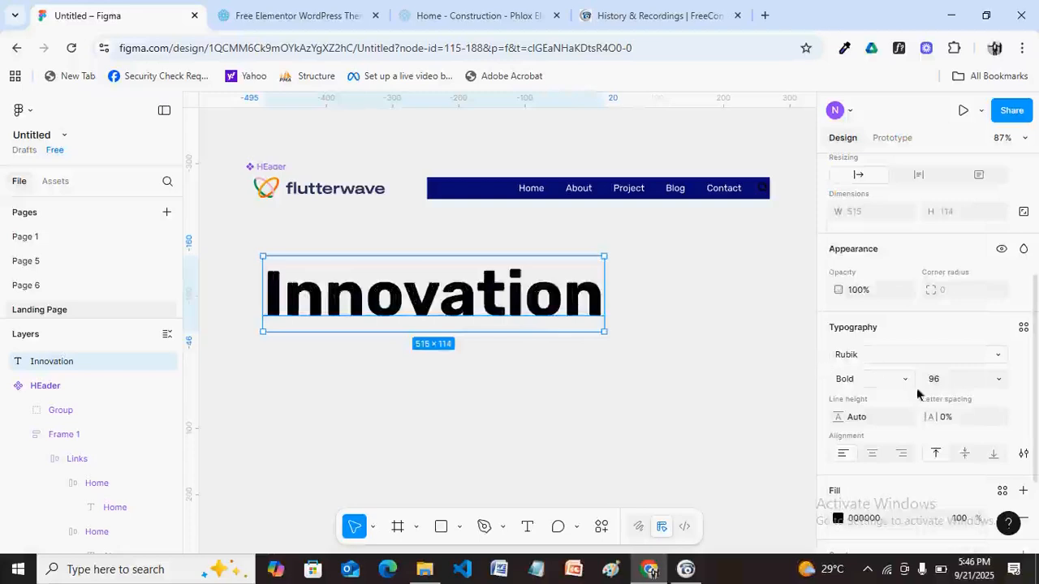
# Fill Innovation with the white On Primary library colour and wrap it in an auto-layout frame.
pyautogui.scroll(-2, 925, 389)
pyautogui.click(1002, 430)
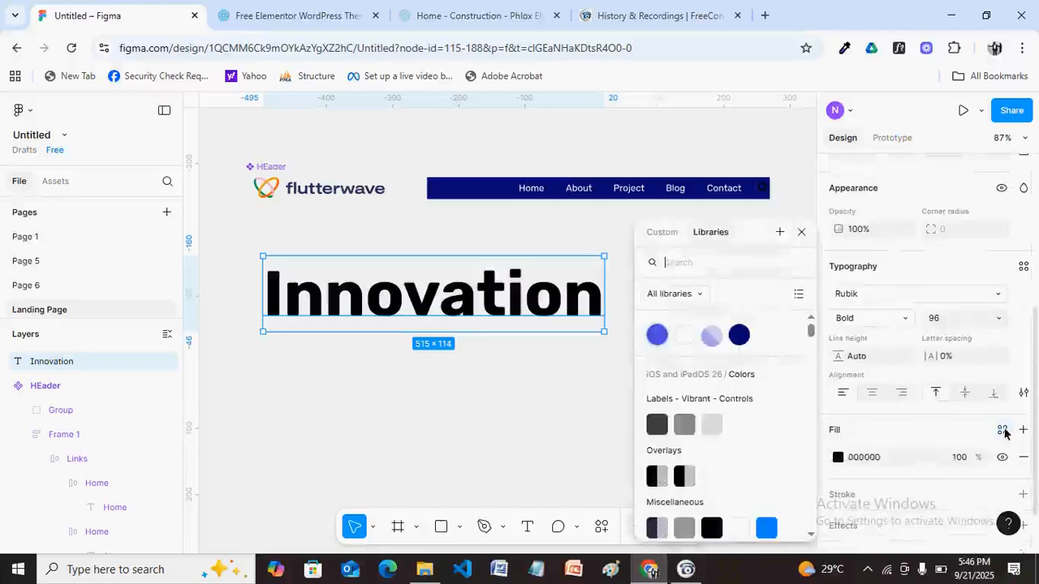
pyautogui.click(683, 341)
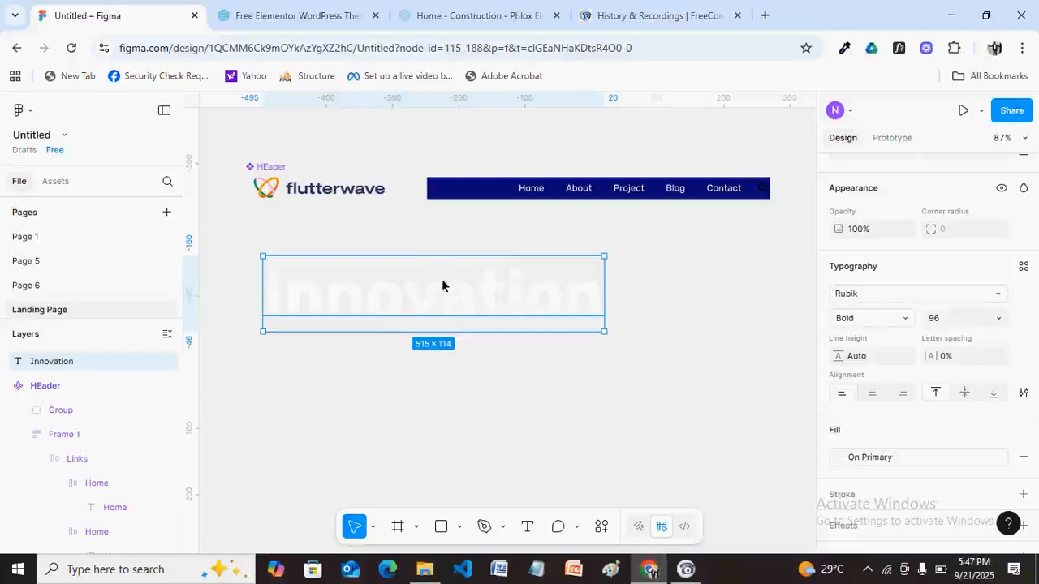
pyautogui.hotkey('shift', 'a')
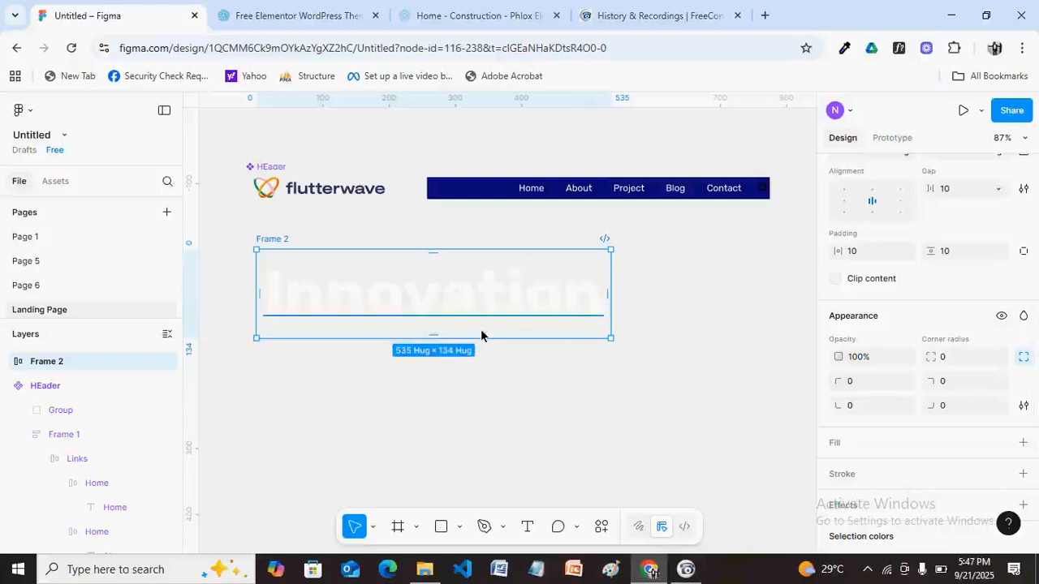
pyautogui.click(476, 17)
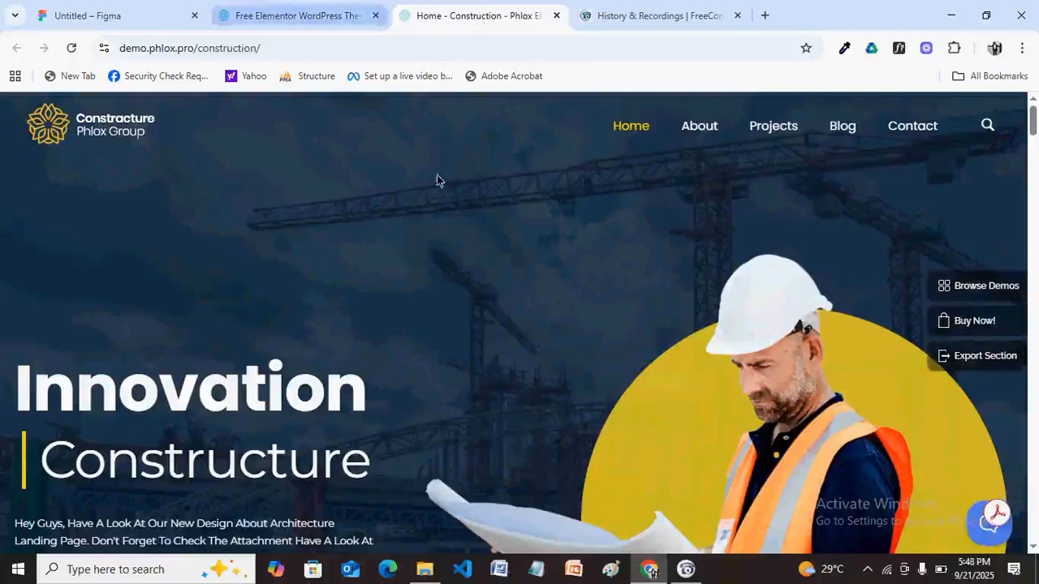
pyautogui.click(114, 14)
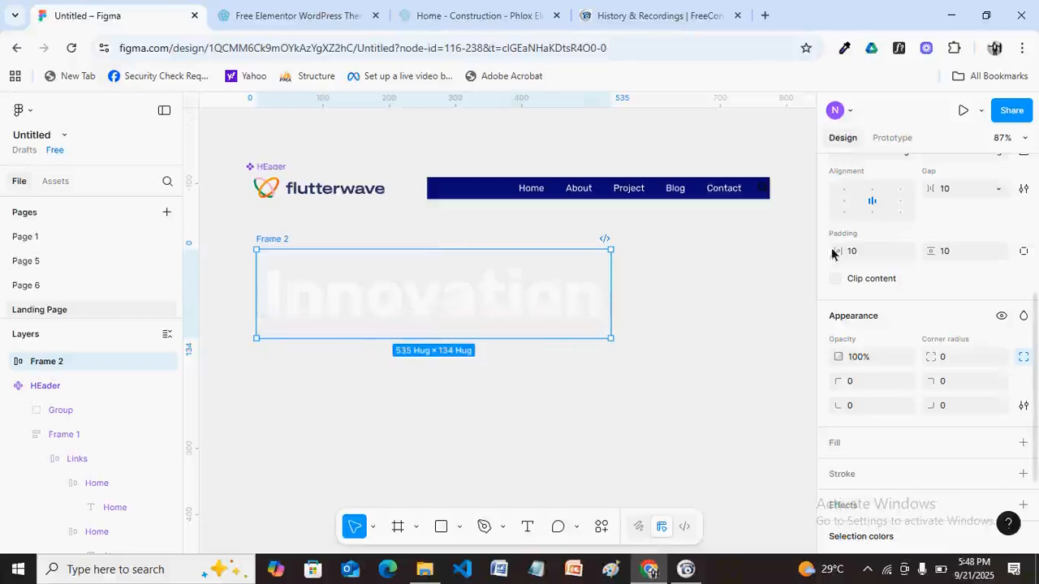
# Set Frame 2's padding to 0, left-align its content, and rename it Inno.
pyautogui.scroll(4, 1034, 293)
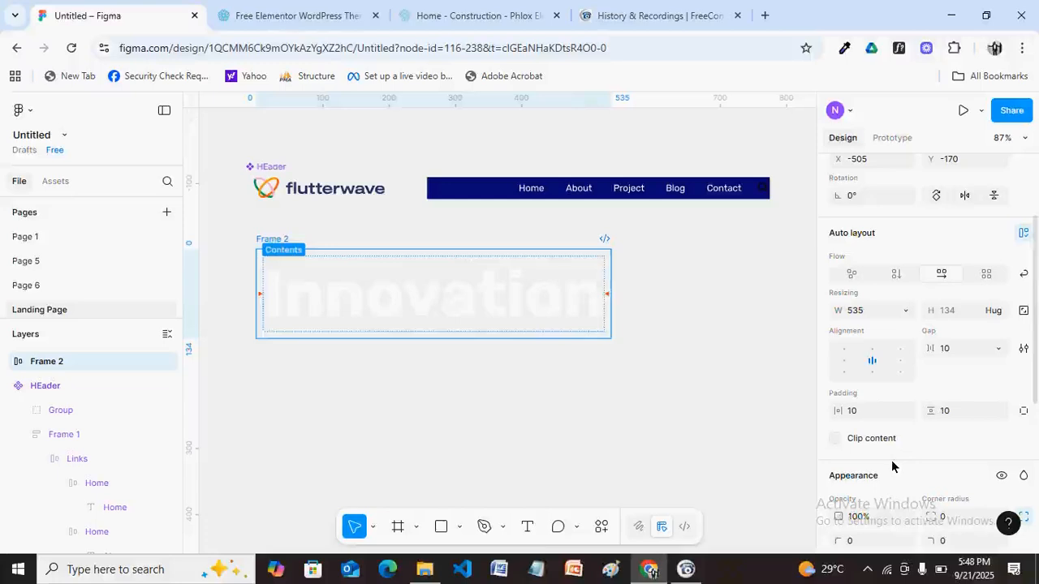
pyautogui.click(873, 416)
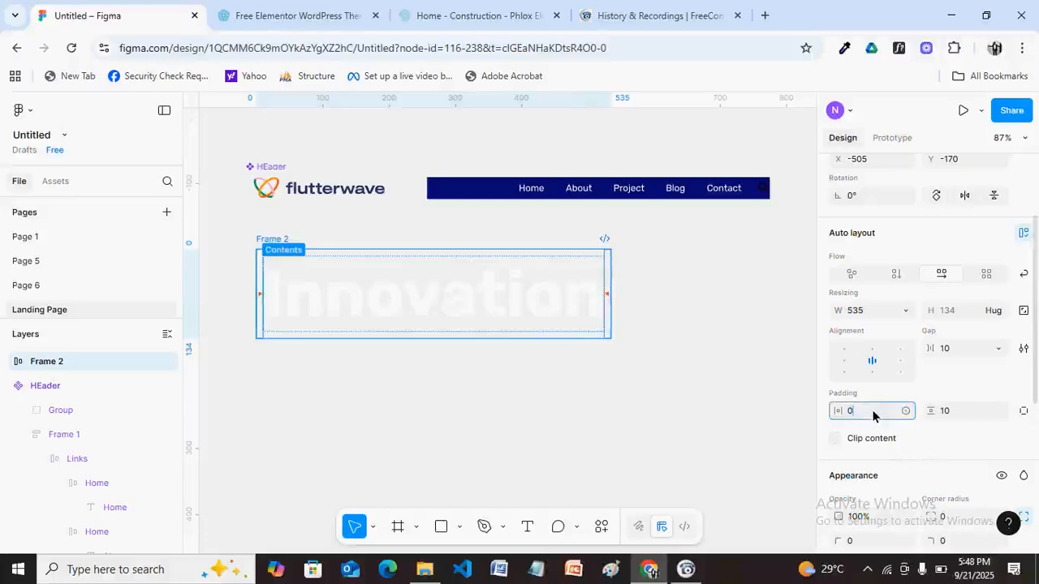
pyautogui.click(960, 412)
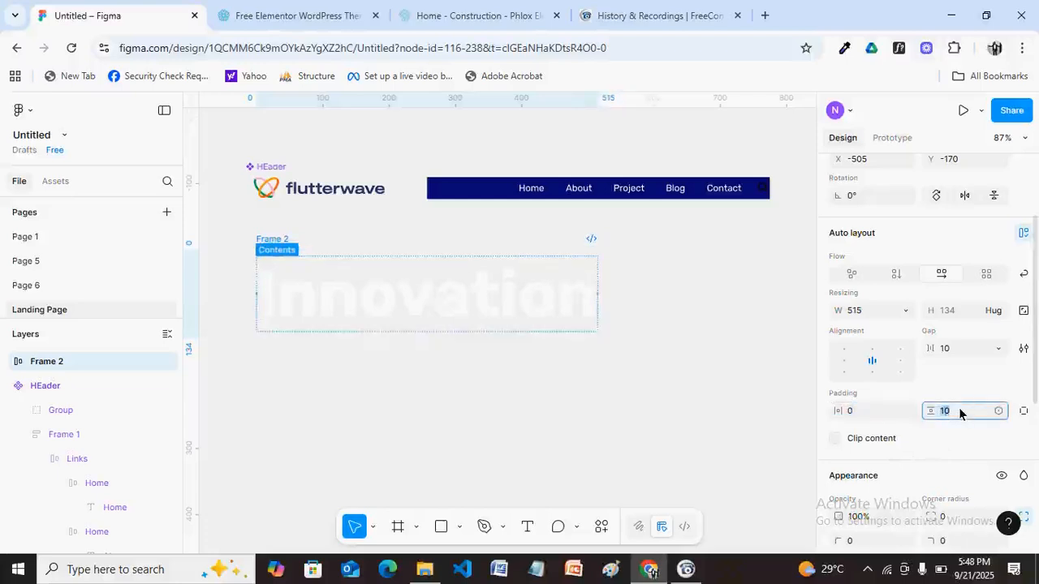
pyautogui.write('0')
pyautogui.press('Return')
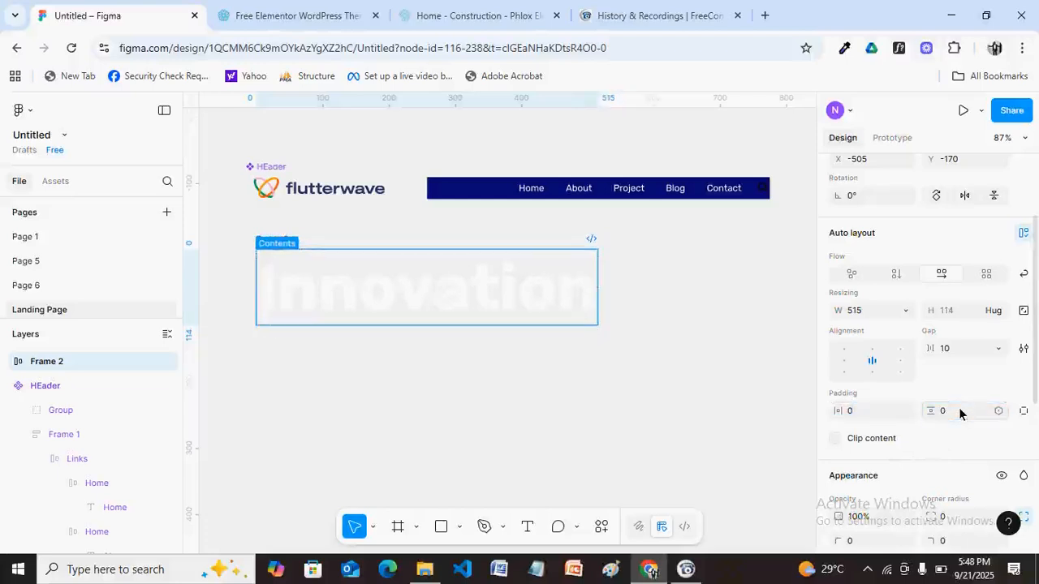
pyautogui.click(844, 364)
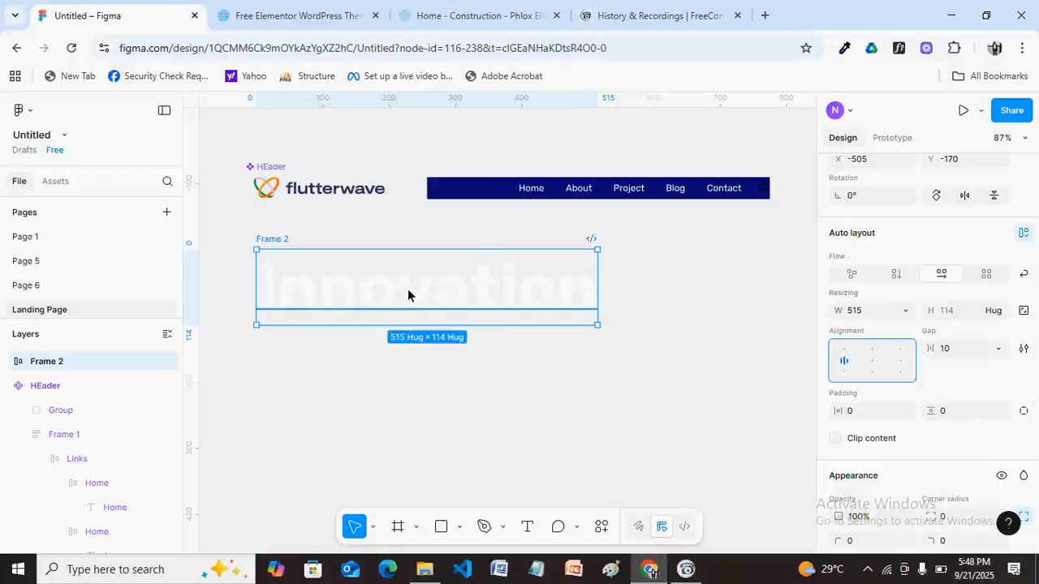
pyautogui.hotkey('ctrl', 'r')
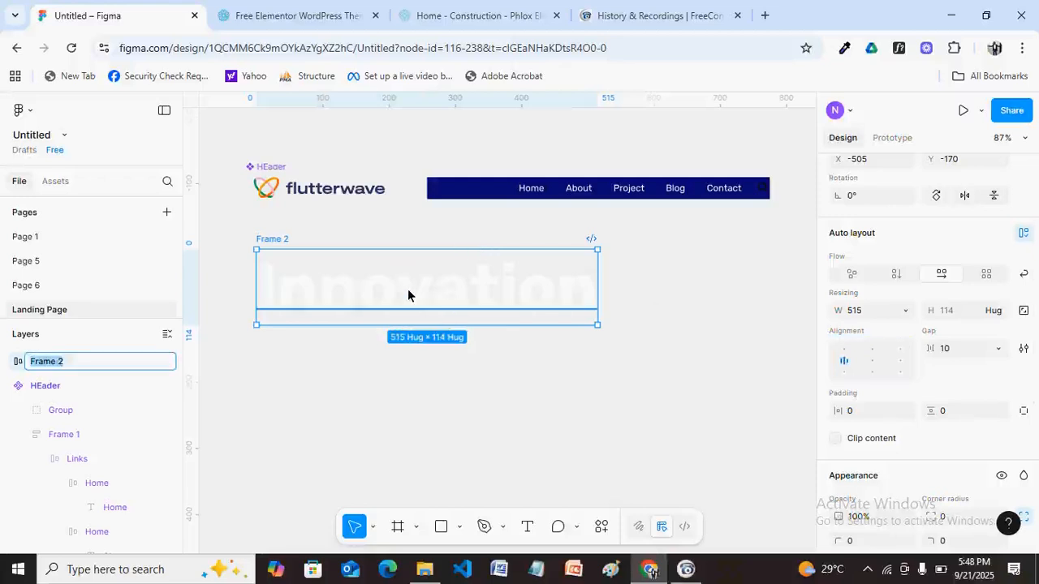
pyautogui.write('Inno')
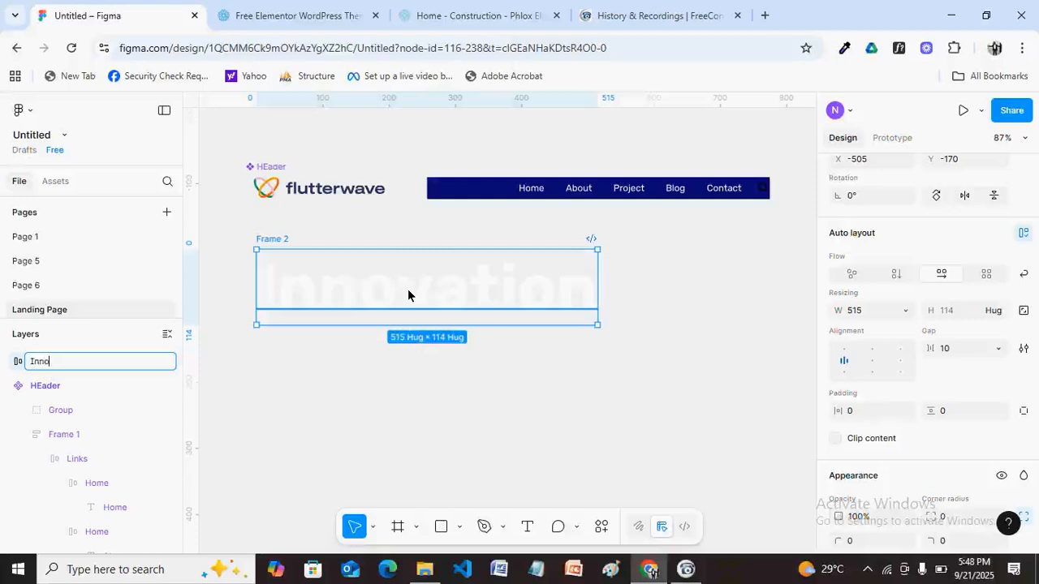
pyautogui.click(498, 358)
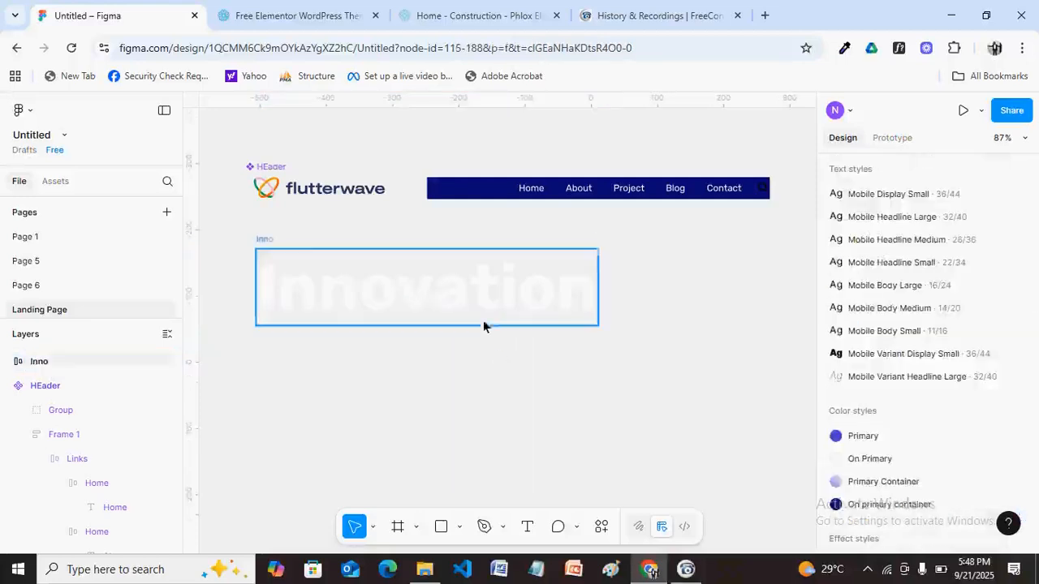
# Make the Innovation text Fill container width and widen the Inno frame slightly.
pyautogui.click(474, 296)
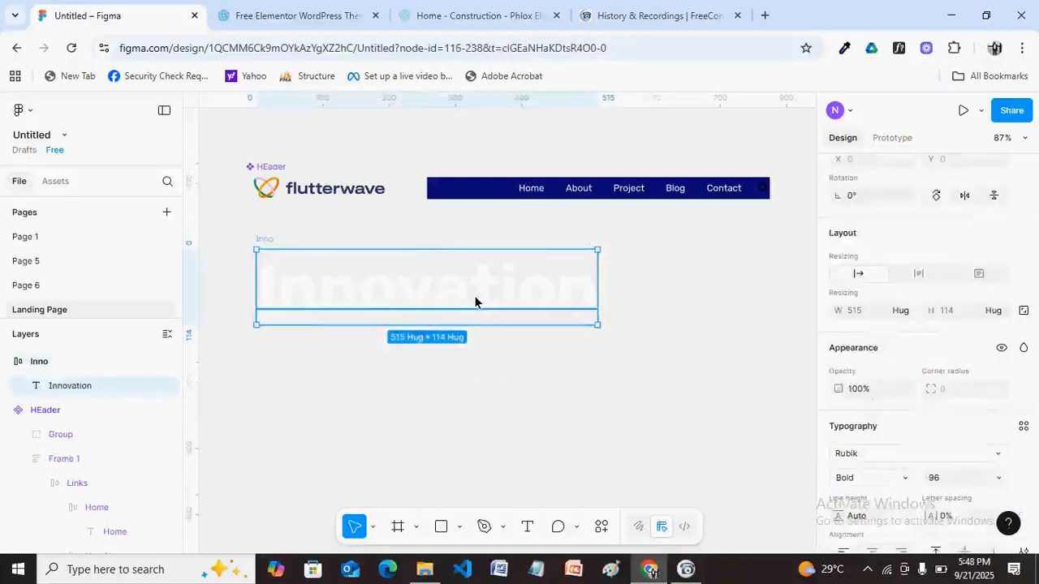
pyautogui.doubleClick(474, 295)
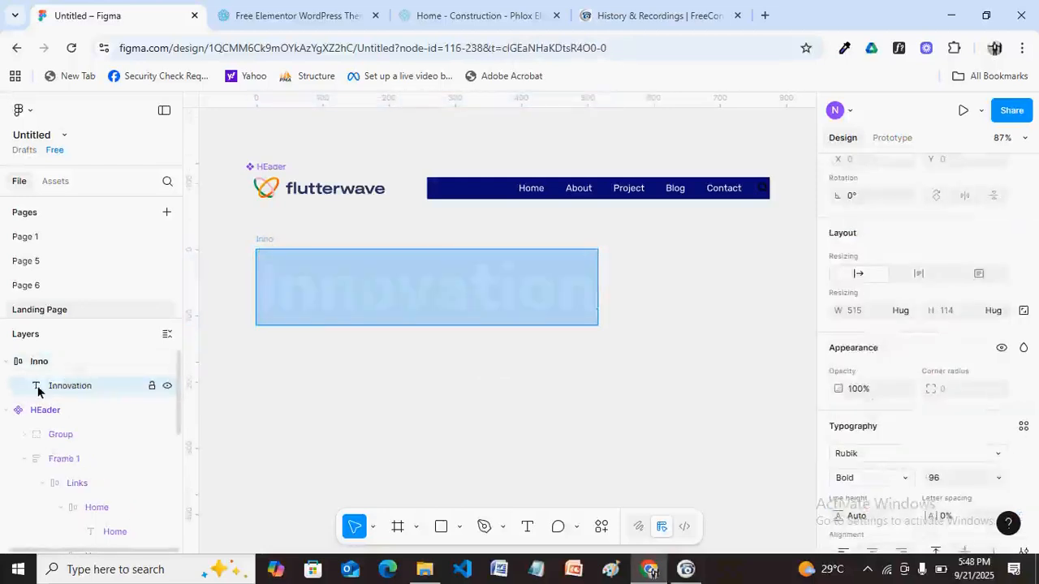
pyautogui.click(121, 389)
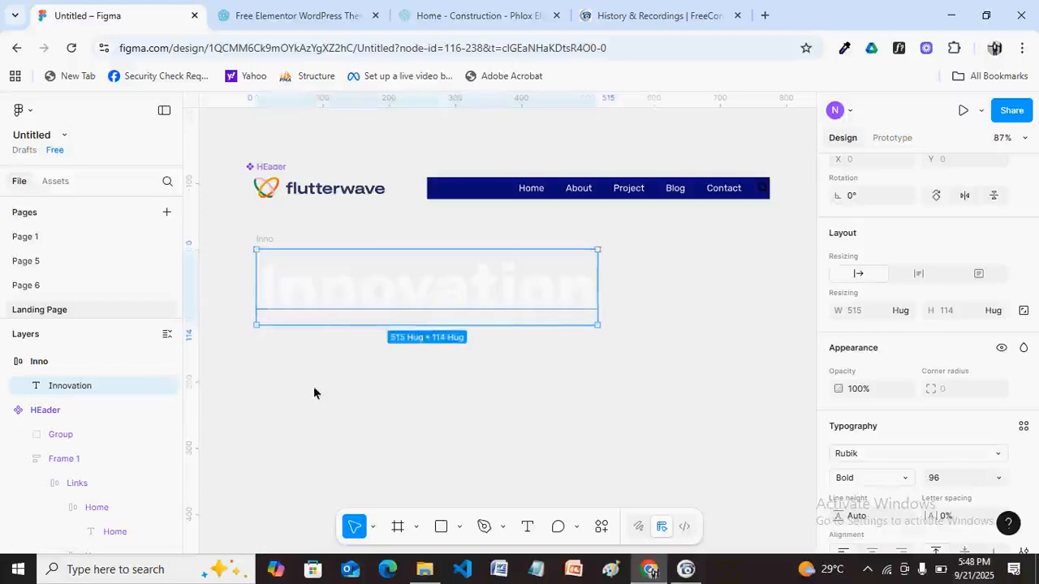
pyautogui.click(906, 312)
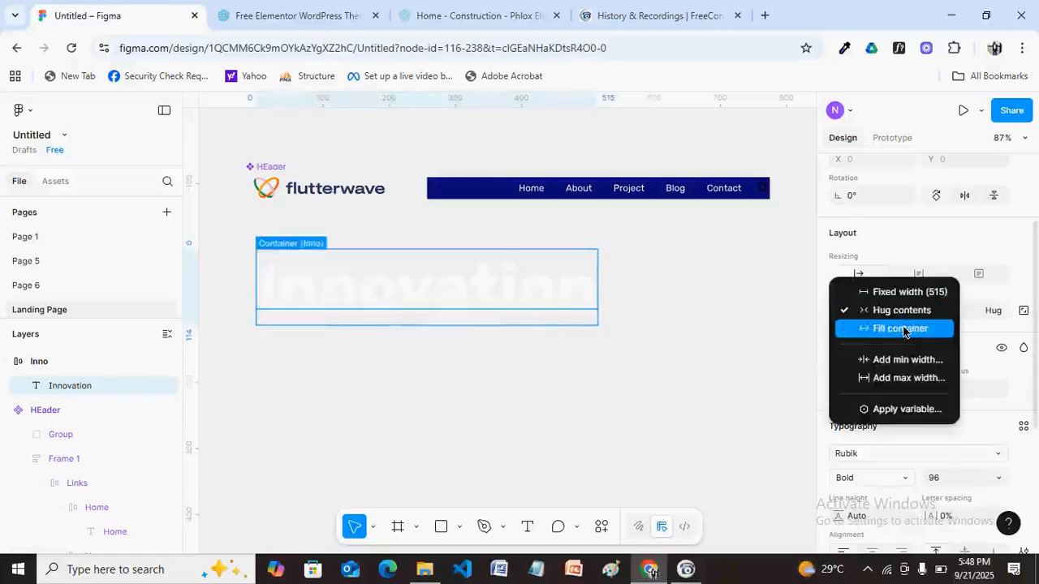
pyautogui.click(903, 330)
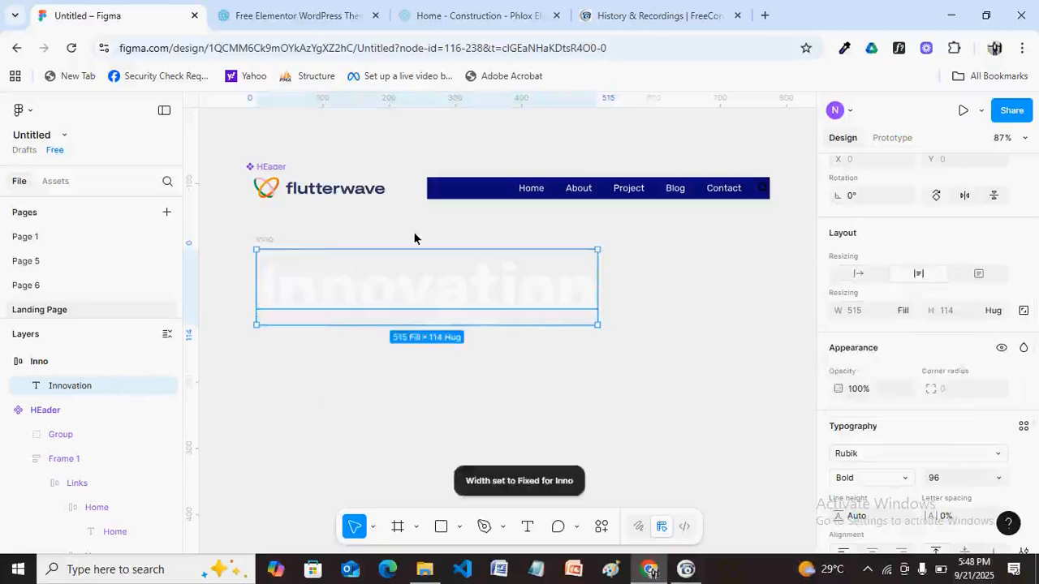
pyautogui.click(80, 363)
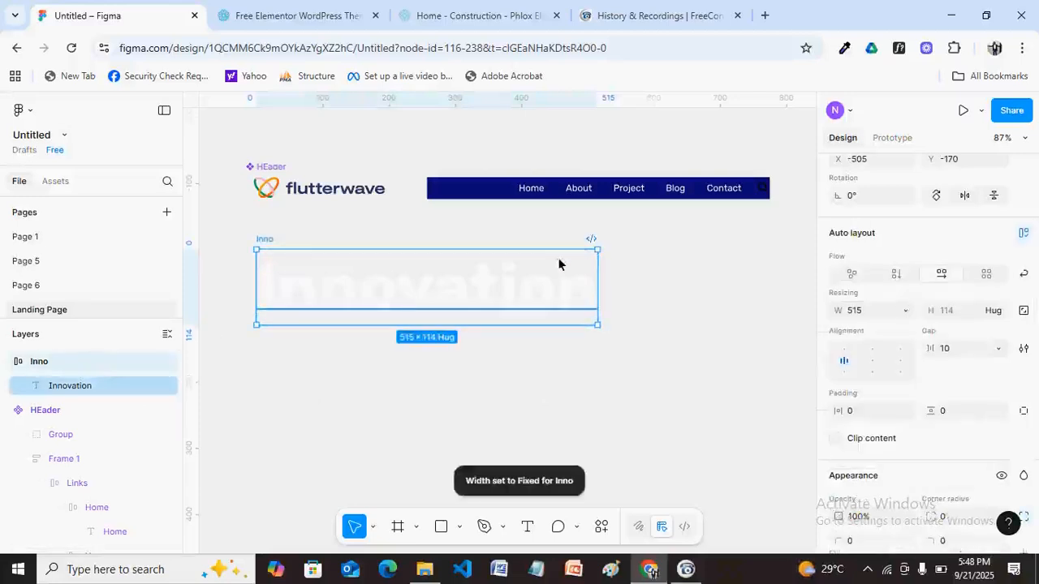
pyautogui.moveTo(594, 284)
pyautogui.mouseDown()
pyautogui.moveTo(420, 289)
pyautogui.moveTo(611, 283)
pyautogui.mouseUp()
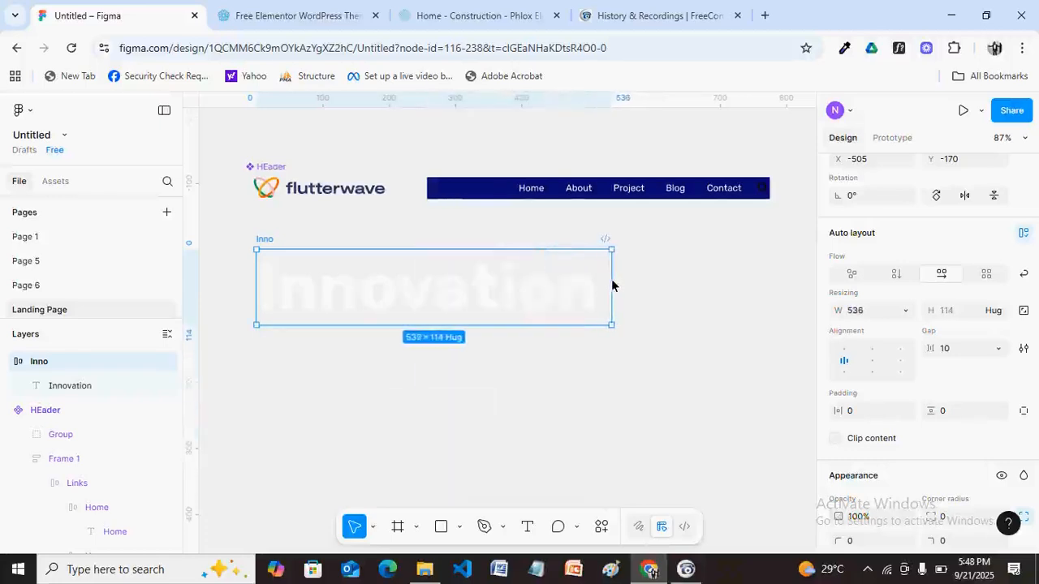
pyautogui.click(522, 384)
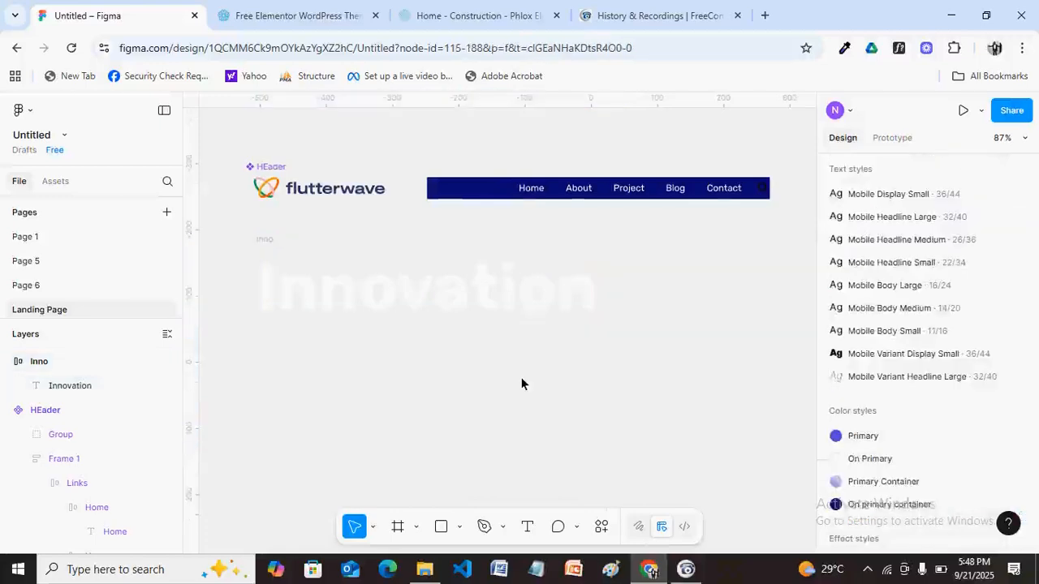
# Add a 'Constructure' text layer under Innovation, then view the Phlox demo page.
pyautogui.press('t')
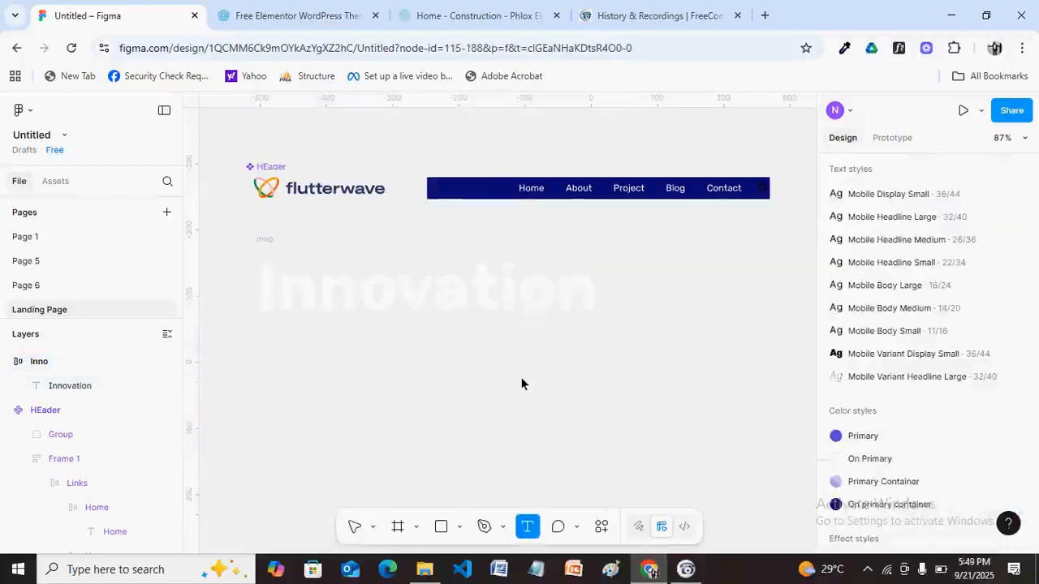
pyautogui.click(522, 384)
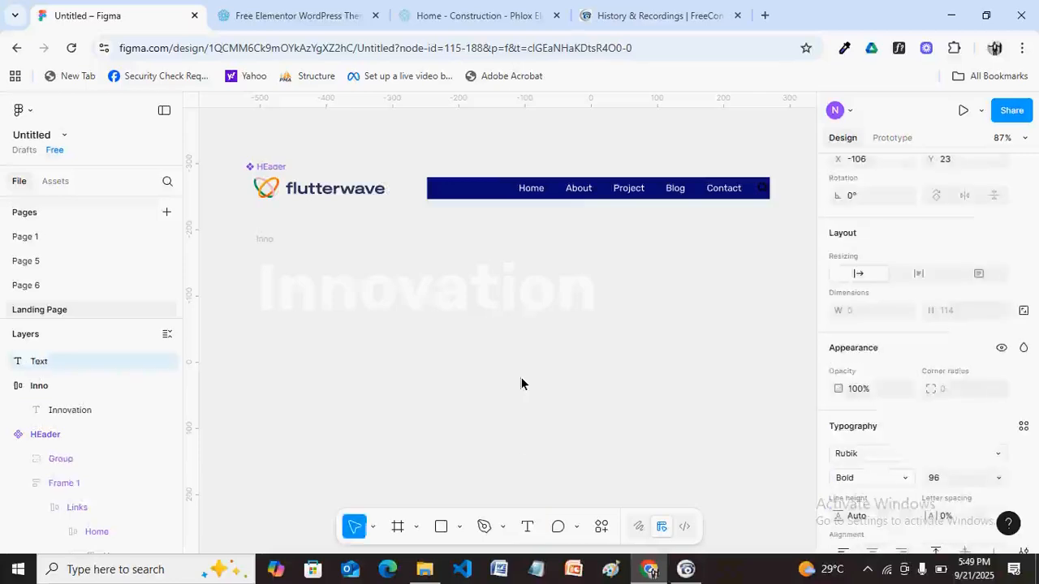
pyautogui.write('C')
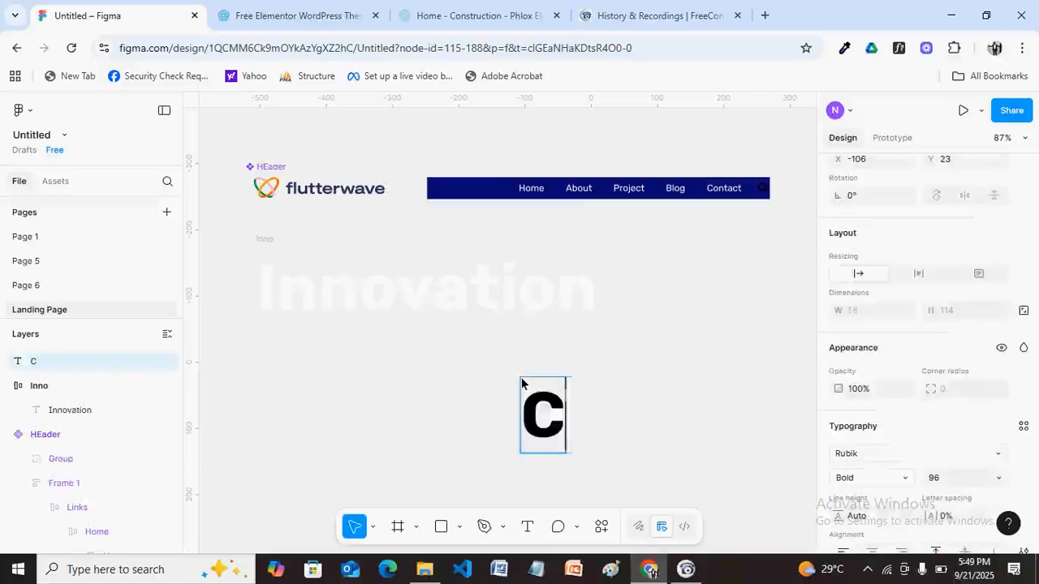
pyautogui.write('onstr')
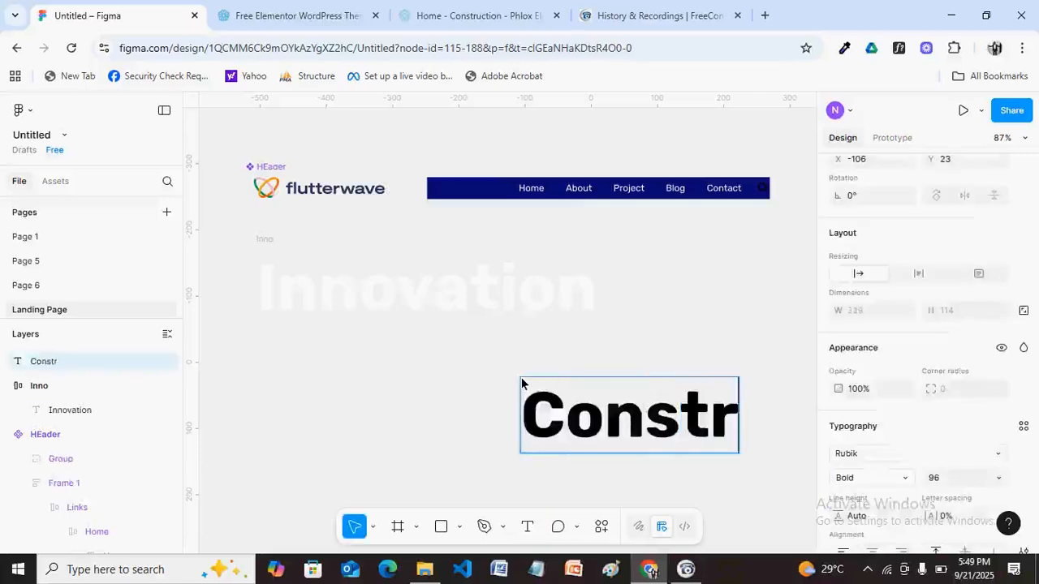
pyautogui.write('ucture')
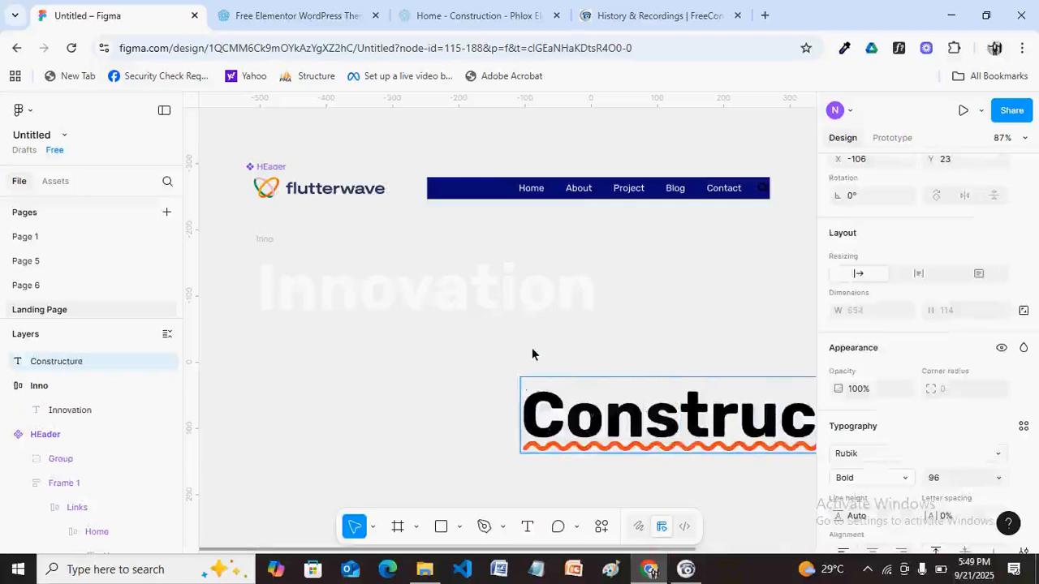
pyautogui.press('Escape')
pyautogui.moveTo(658, 418); pyautogui.dragTo(407, 378)
pyautogui.click(478, 16)
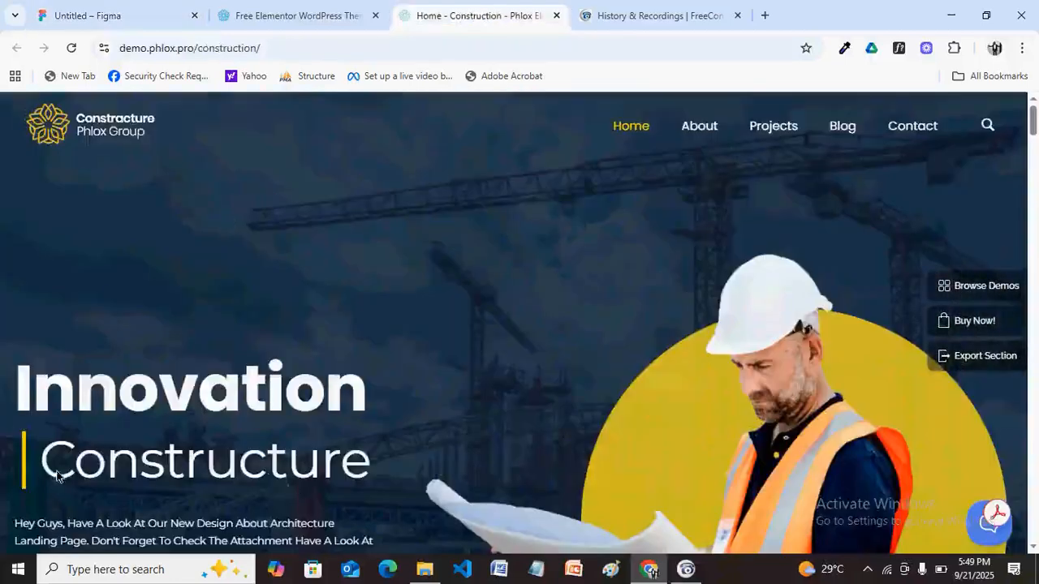
# Compare the Innovation and Constructure headings on the Phlox page with the design, ending in Figma.
pyautogui.click(134, 13)
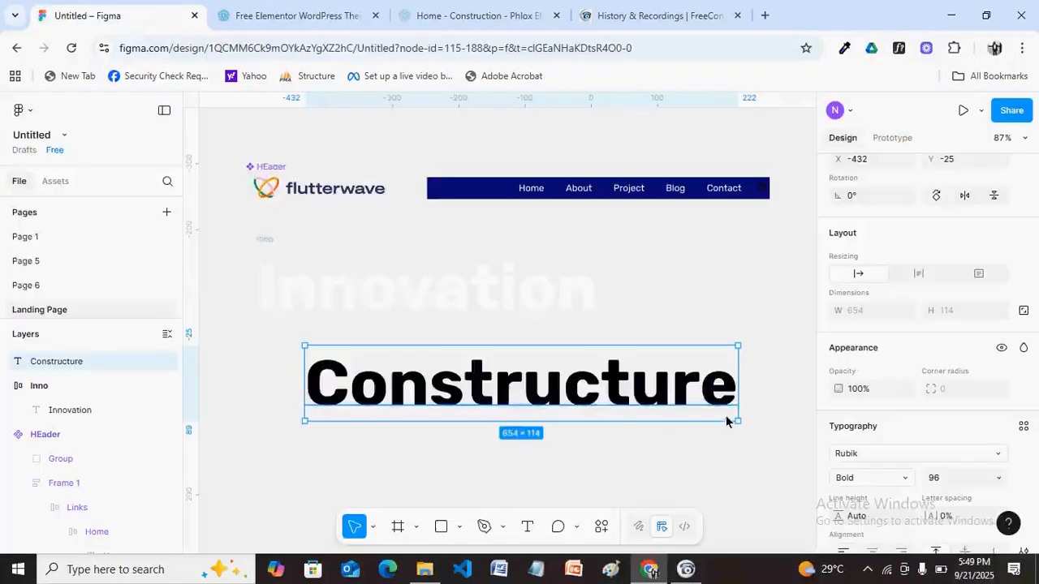
pyautogui.click(501, 11)
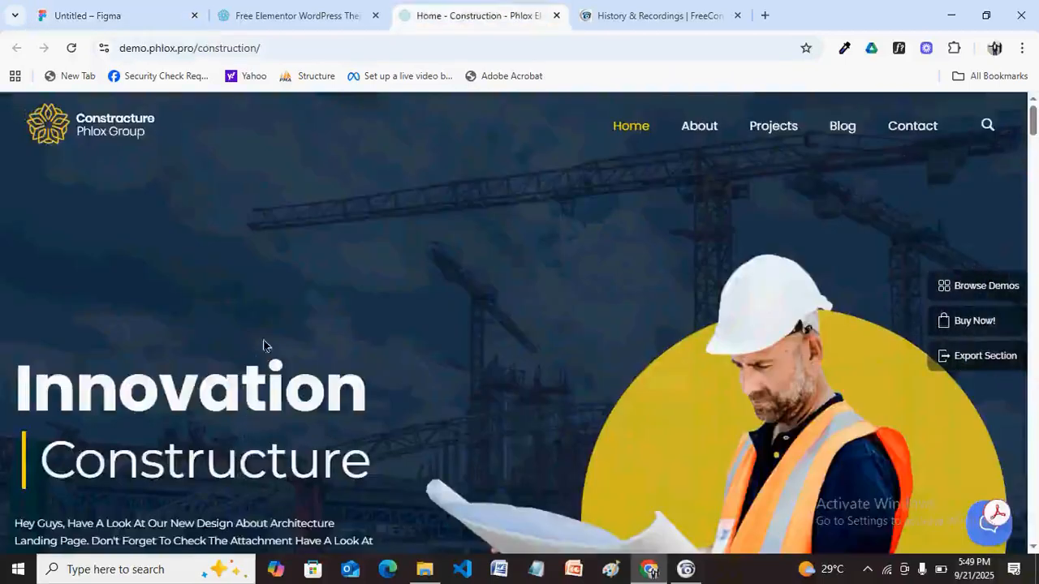
pyautogui.click(136, 9)
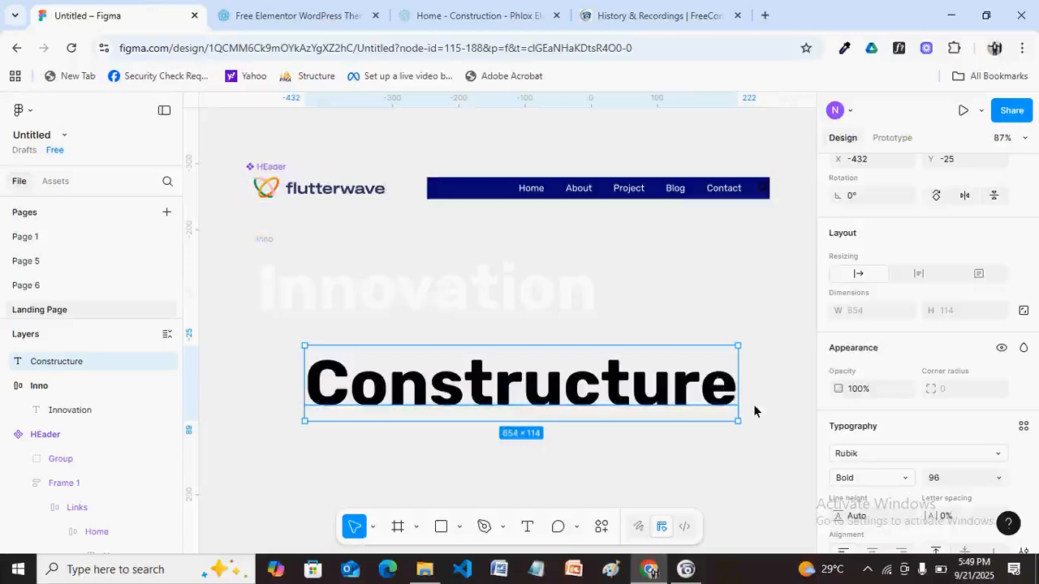
# Set Constructure to font size 64, Regular weight, with the white library fill.
pyautogui.scroll(-3, 954, 492)
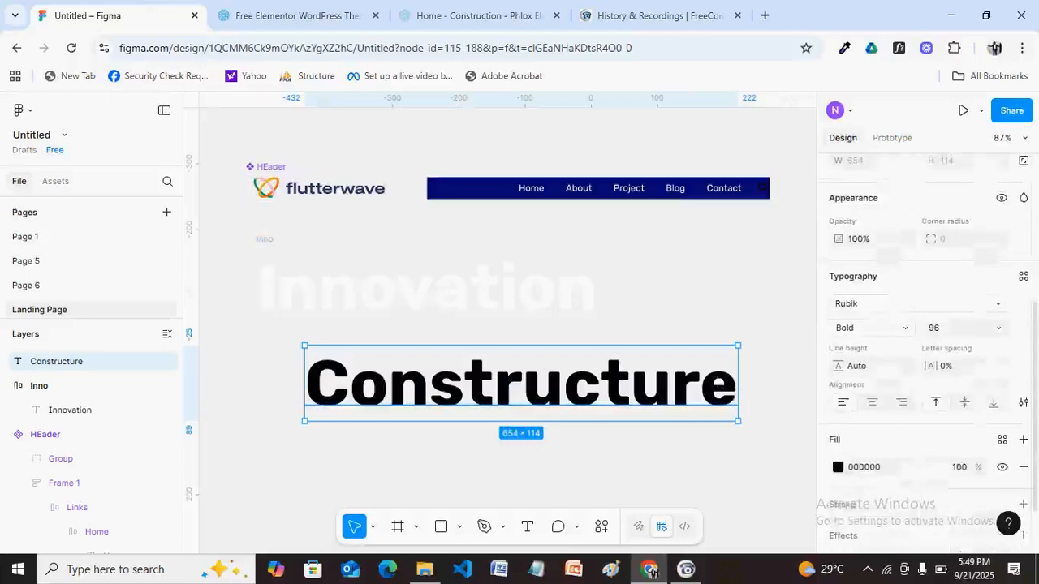
pyautogui.click(946, 328)
pyautogui.write('64')
pyautogui.press('Return')
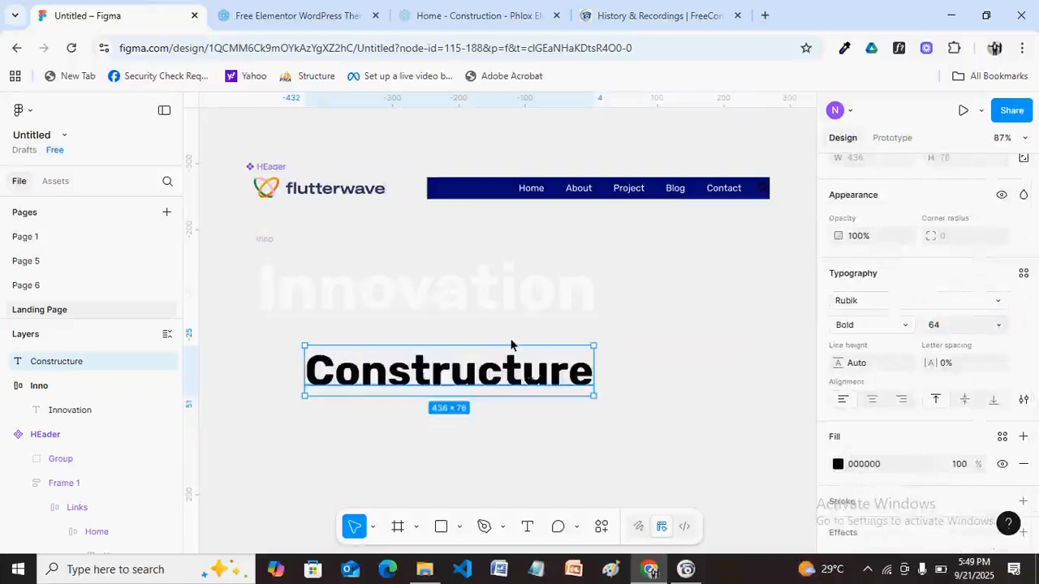
pyautogui.click(904, 326)
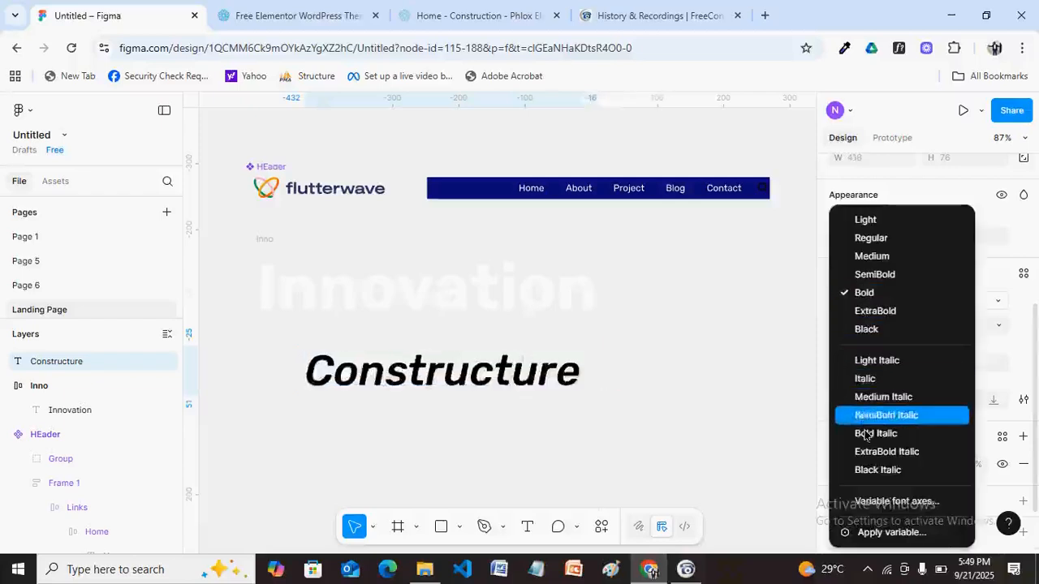
pyautogui.click(859, 239)
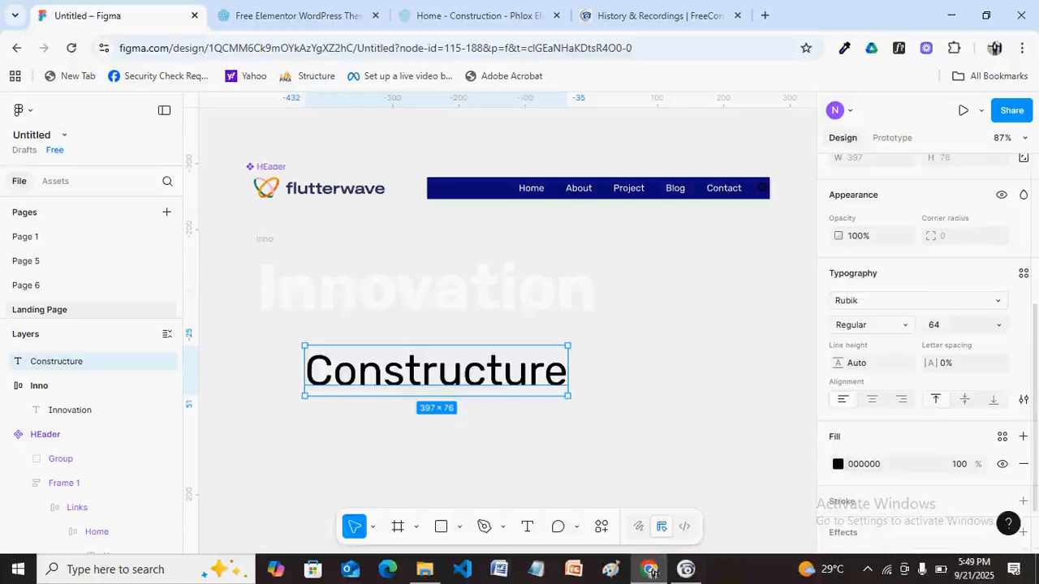
pyautogui.click(1002, 437)
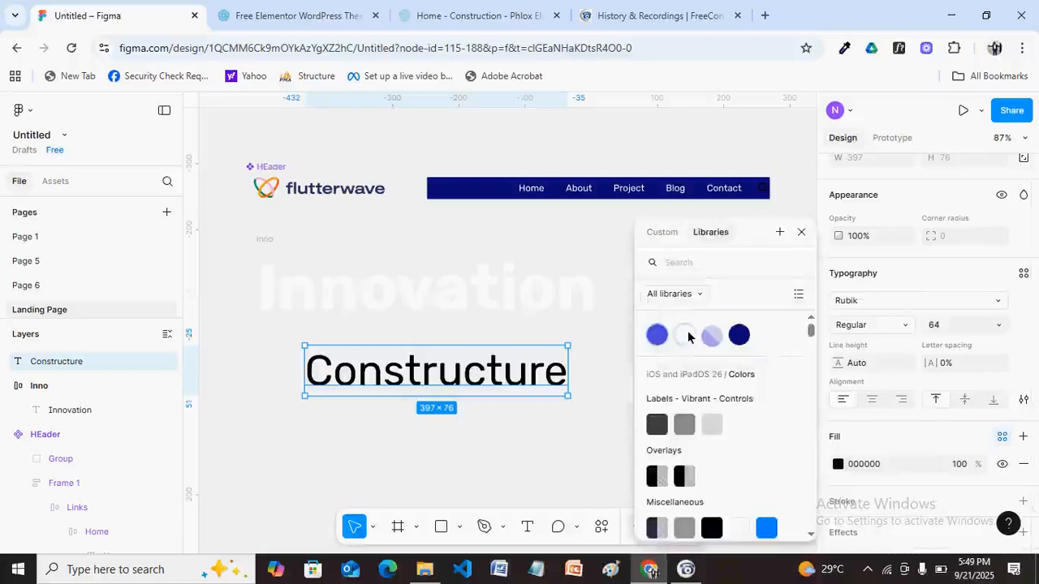
pyautogui.click(686, 333)
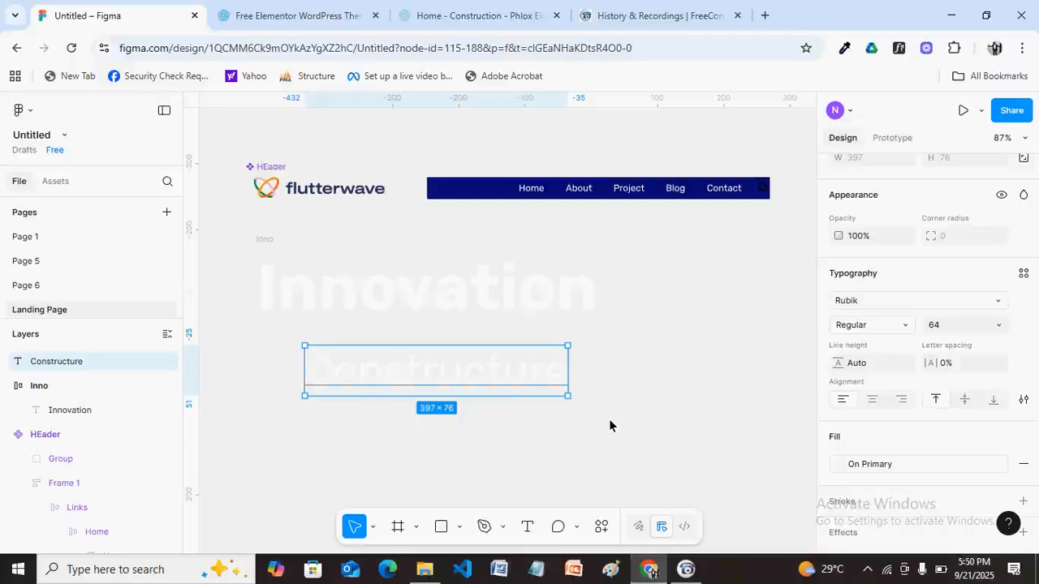
# Wrap Constructure in an auto-layout frame aligned left middle.
pyautogui.hotkey('shift', 'a')
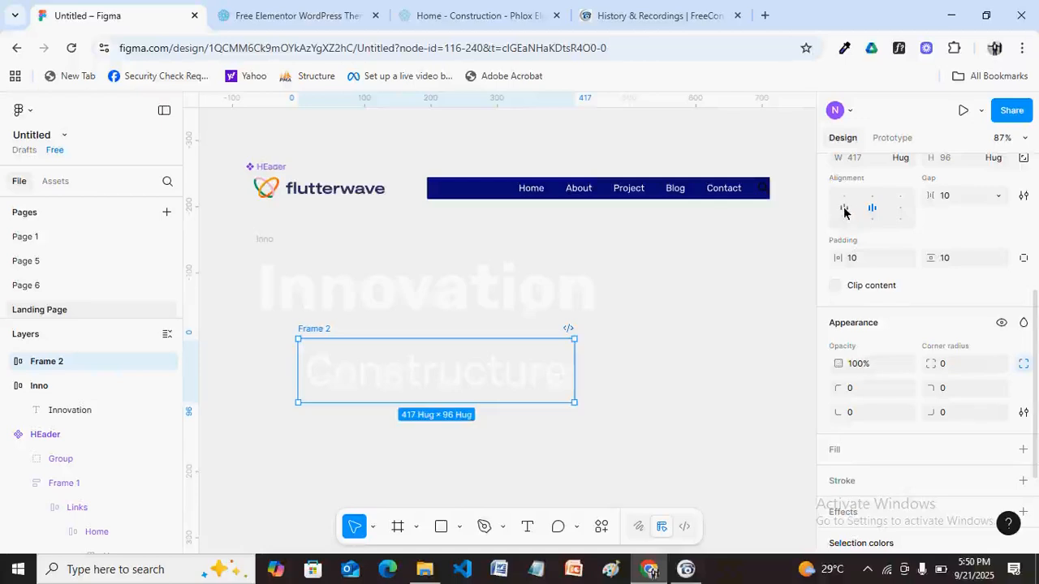
pyautogui.scroll(2, 844, 213)
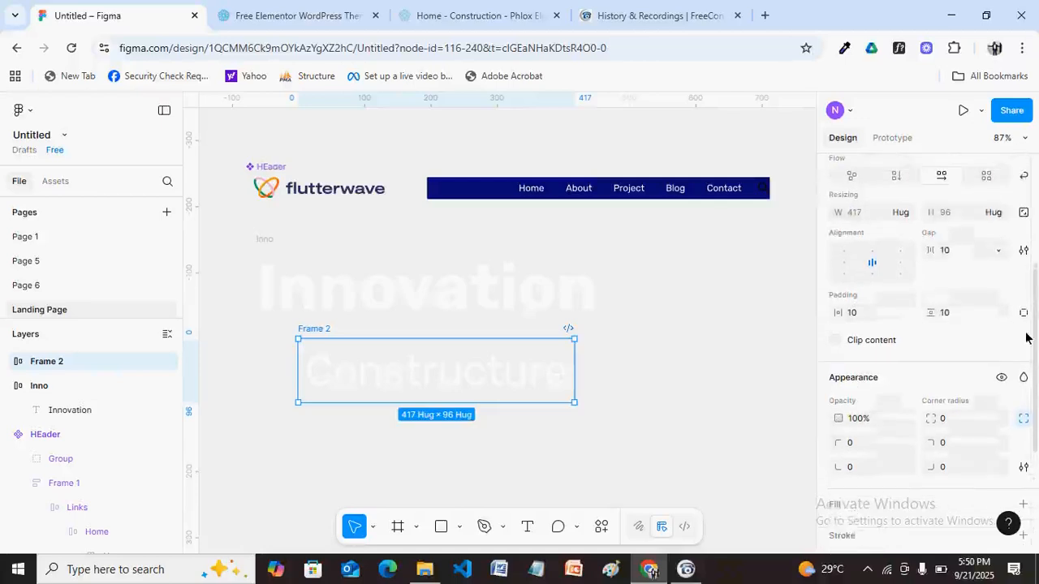
pyautogui.click(844, 264)
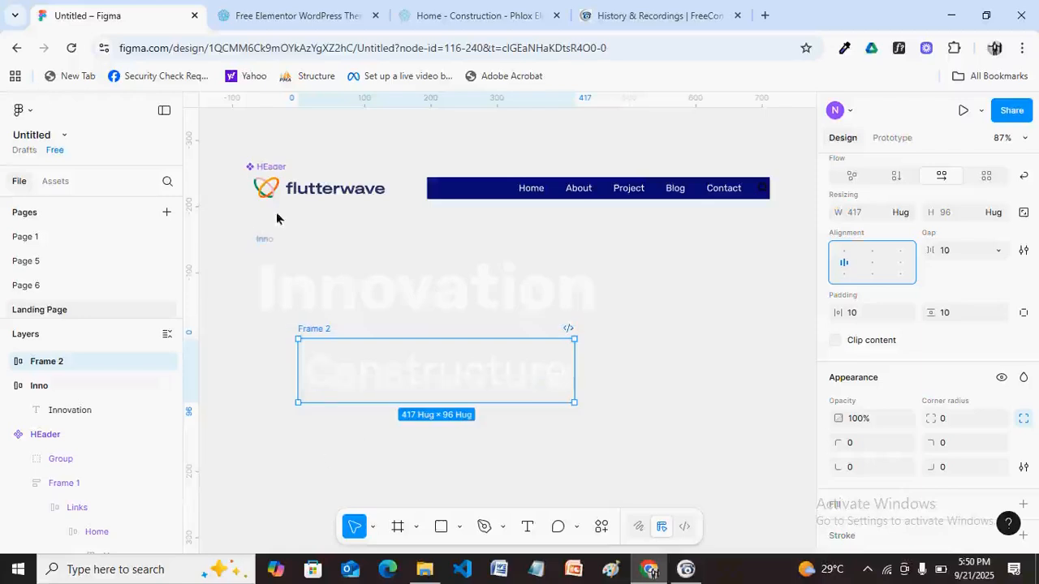
# Try a curved path with the Pen tool, then undo it.
pyautogui.click(503, 529)
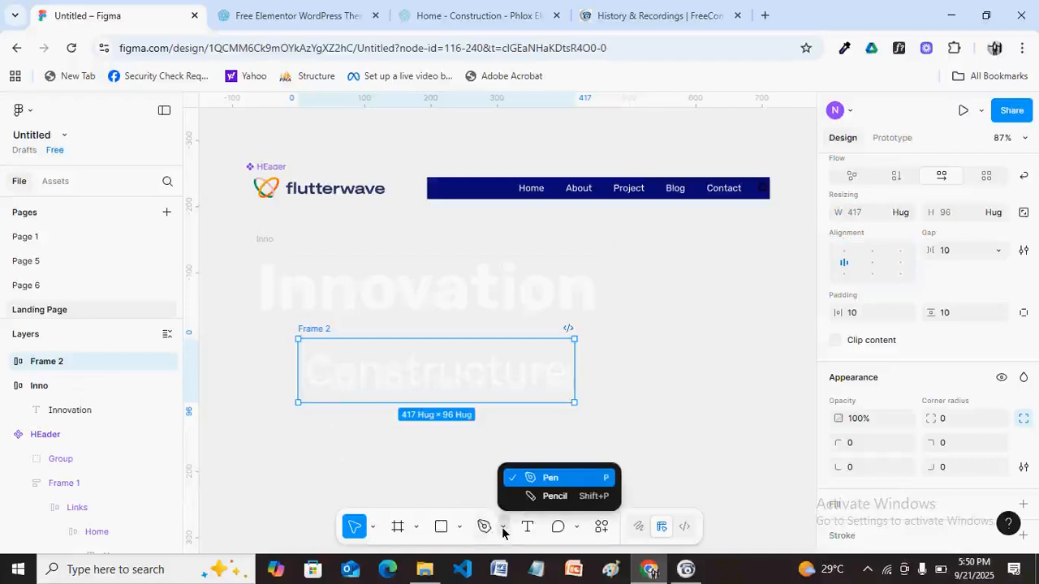
pyautogui.click(531, 480)
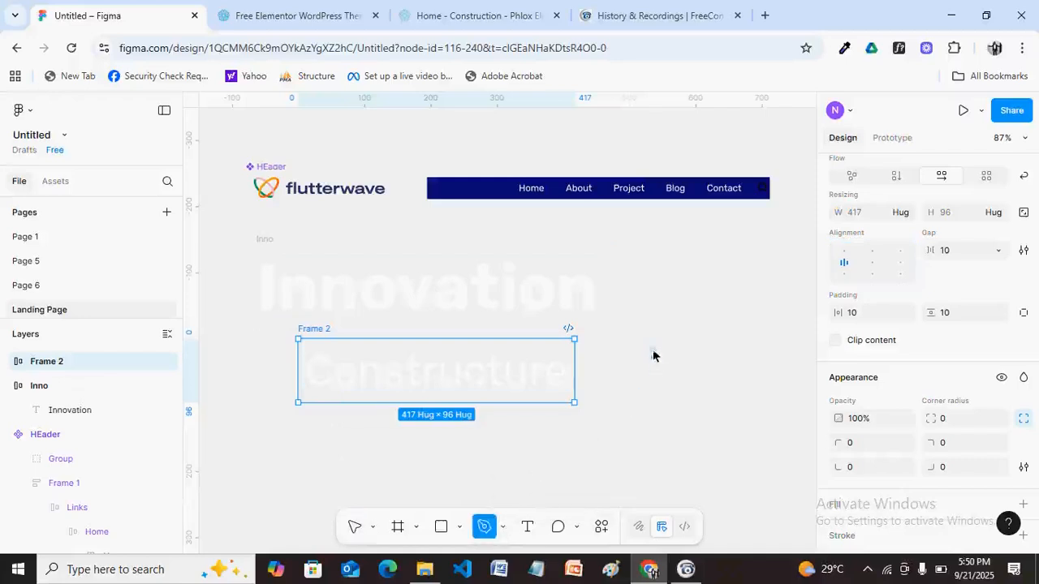
pyautogui.click(598, 340)
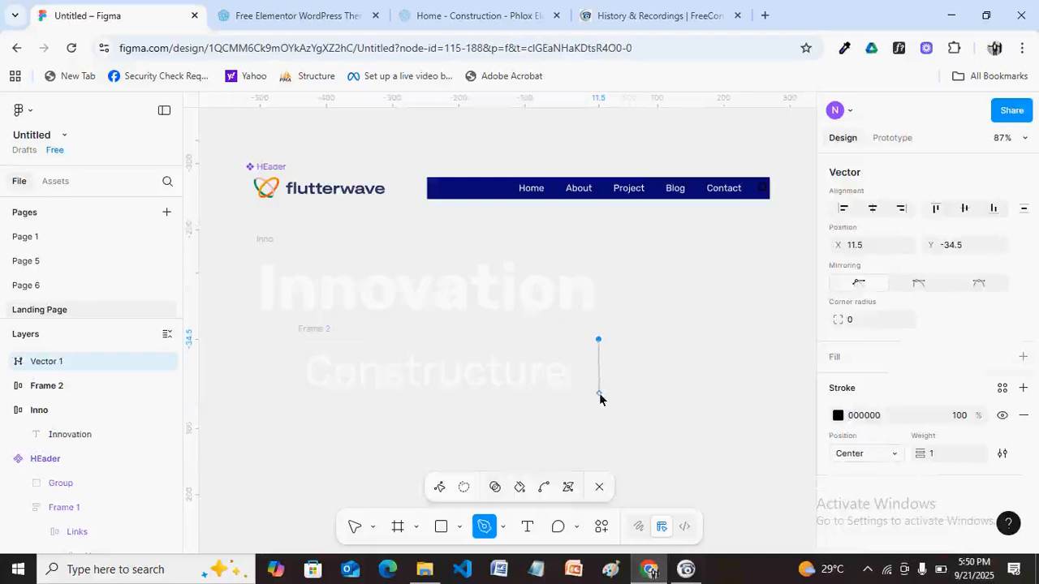
pyautogui.moveTo(599, 398); pyautogui.dragTo(680, 360)
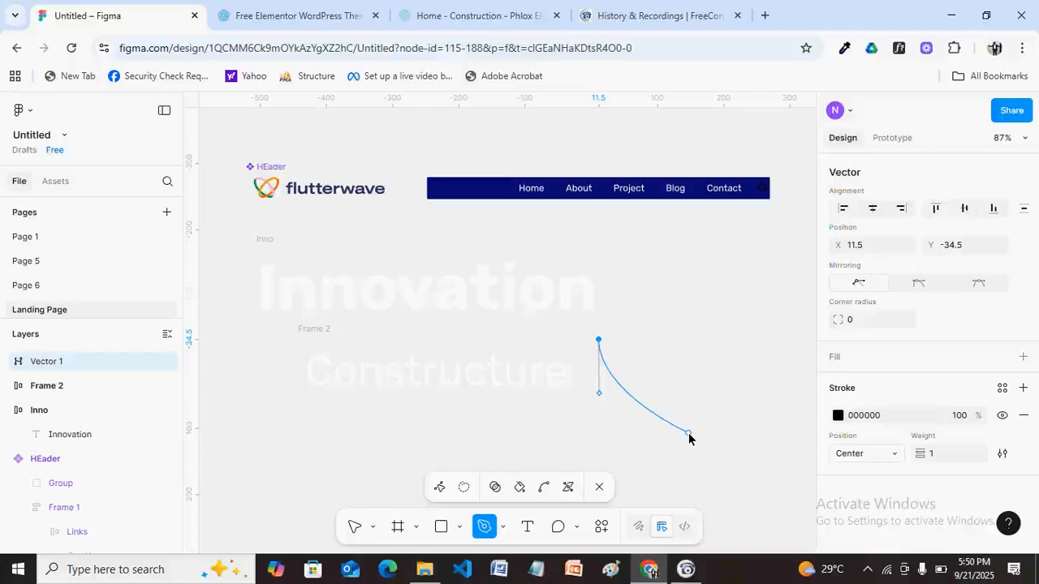
pyautogui.hotkey('ctrl', 'z')
# Draw a straight vertical line beside Constructure and exit path editing.
pyautogui.click(602, 352)
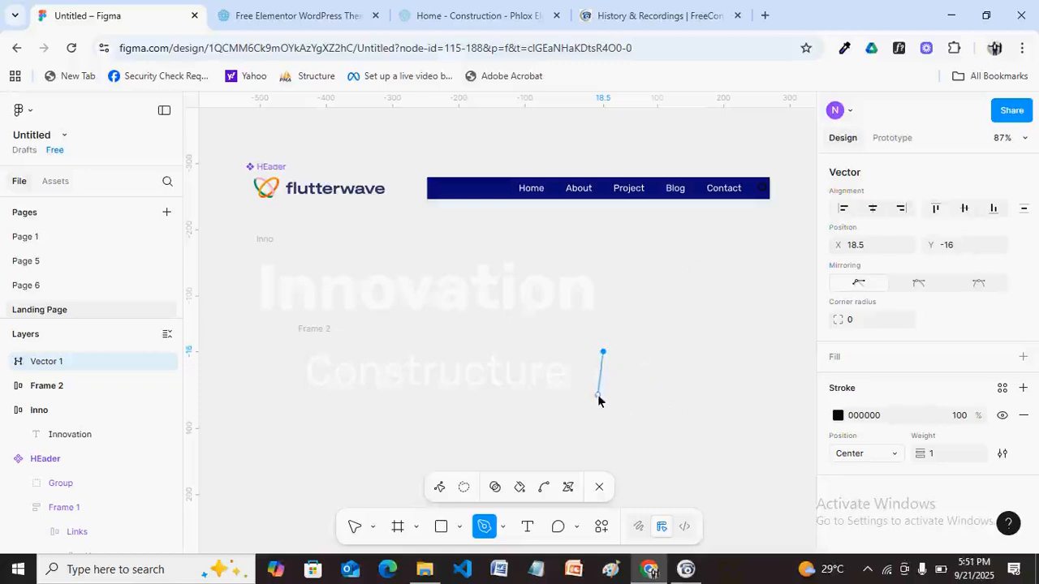
pyautogui.click(601, 405)
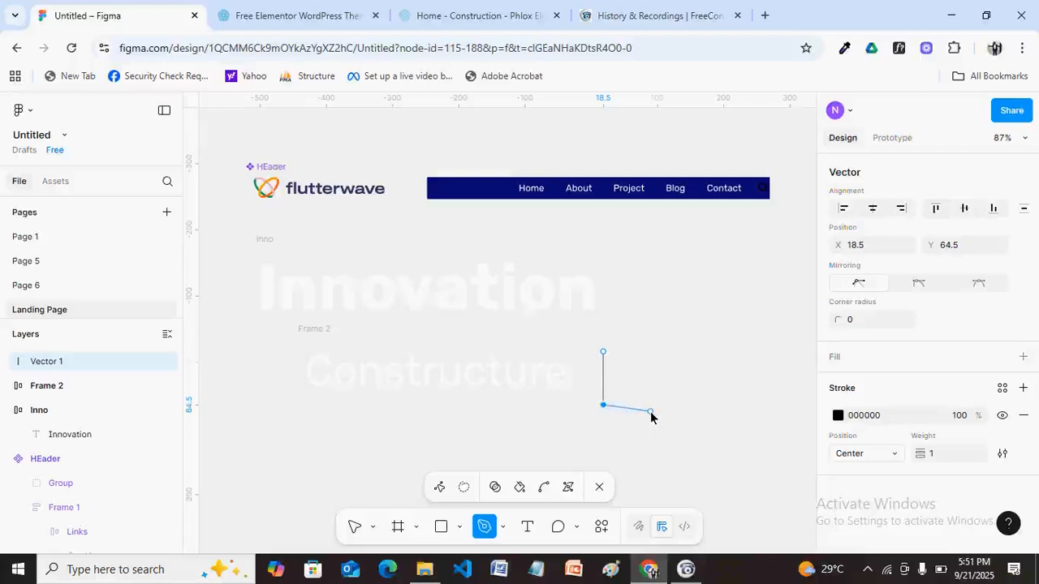
pyautogui.press('Escape')
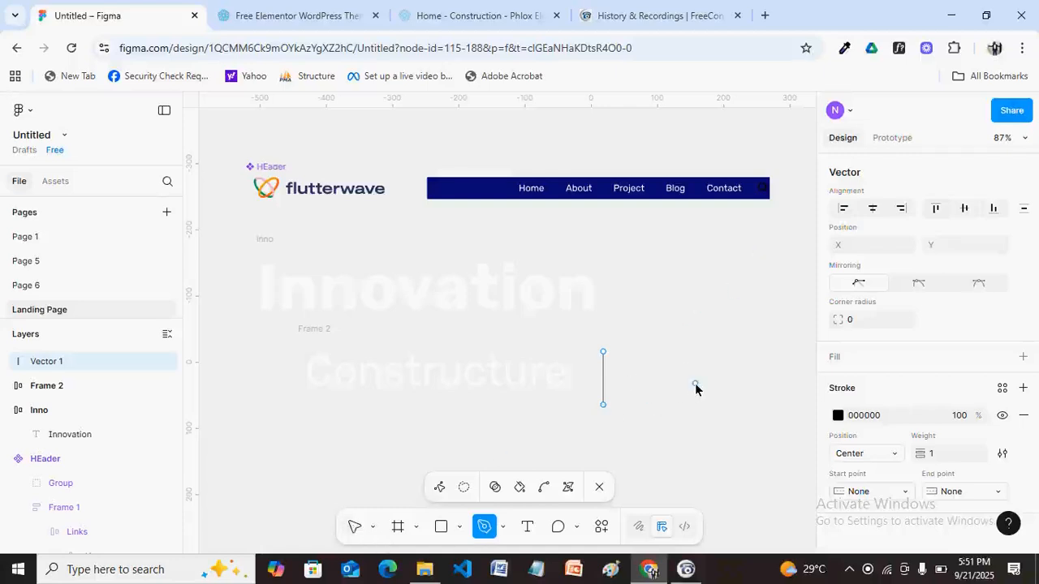
pyautogui.press('v')
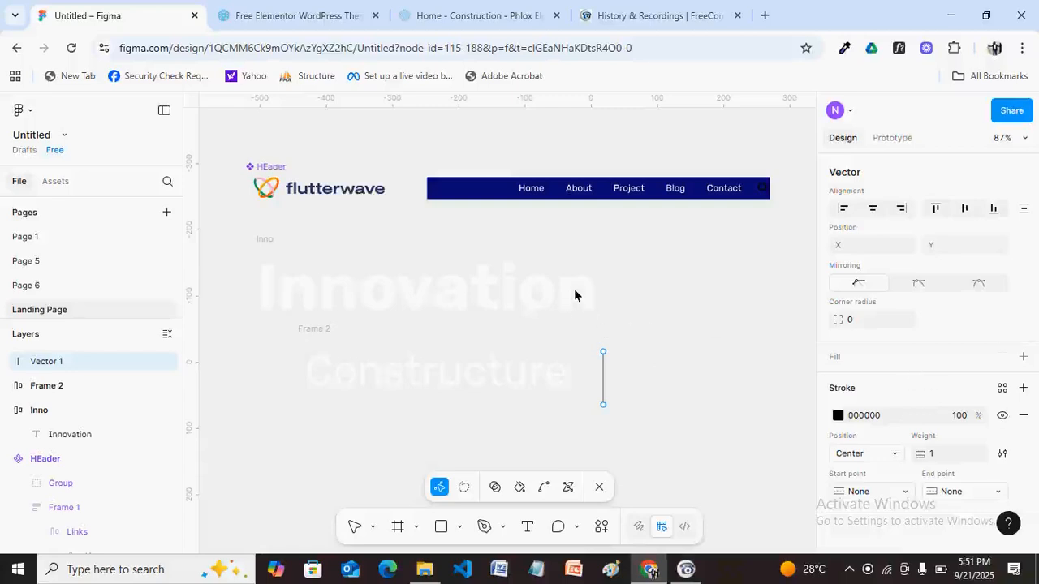
pyautogui.press('Escape')
pyautogui.scroll(-2, 974, 370)
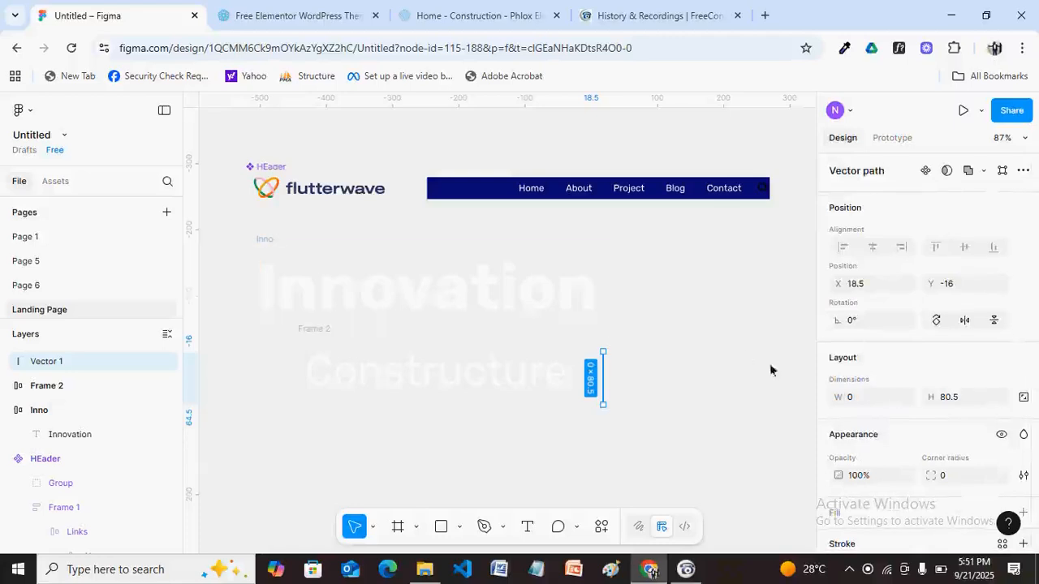
# Try a 5° rotation on the line, then reset it to 0°.
pyautogui.click(852, 328)
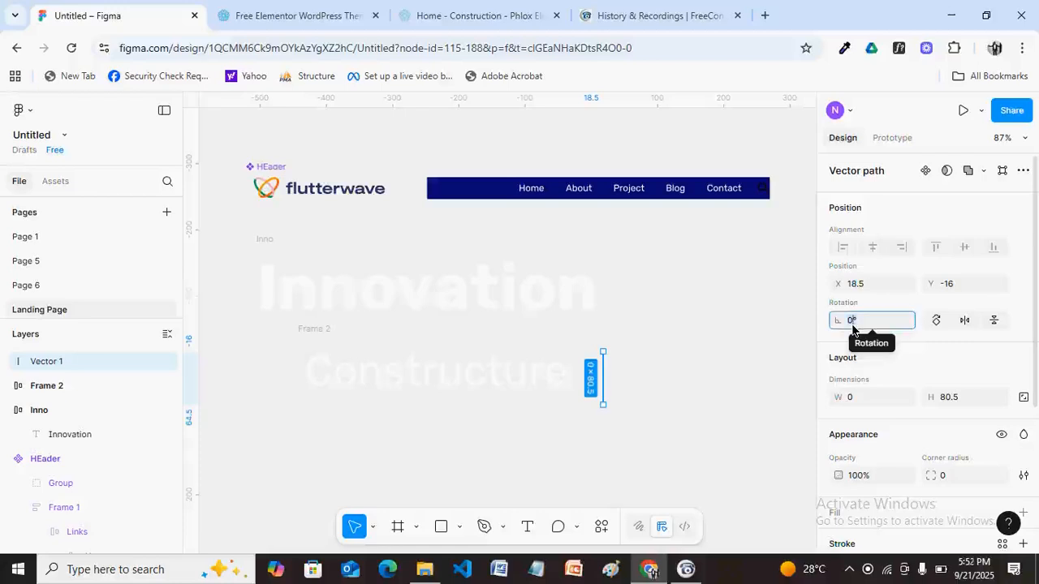
pyautogui.press('Return')
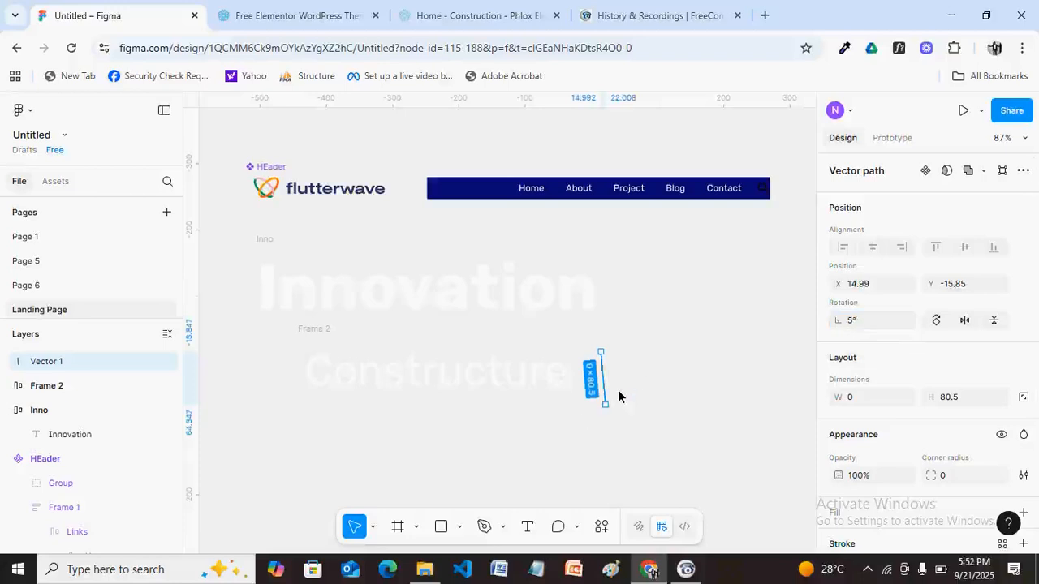
pyautogui.click(854, 325)
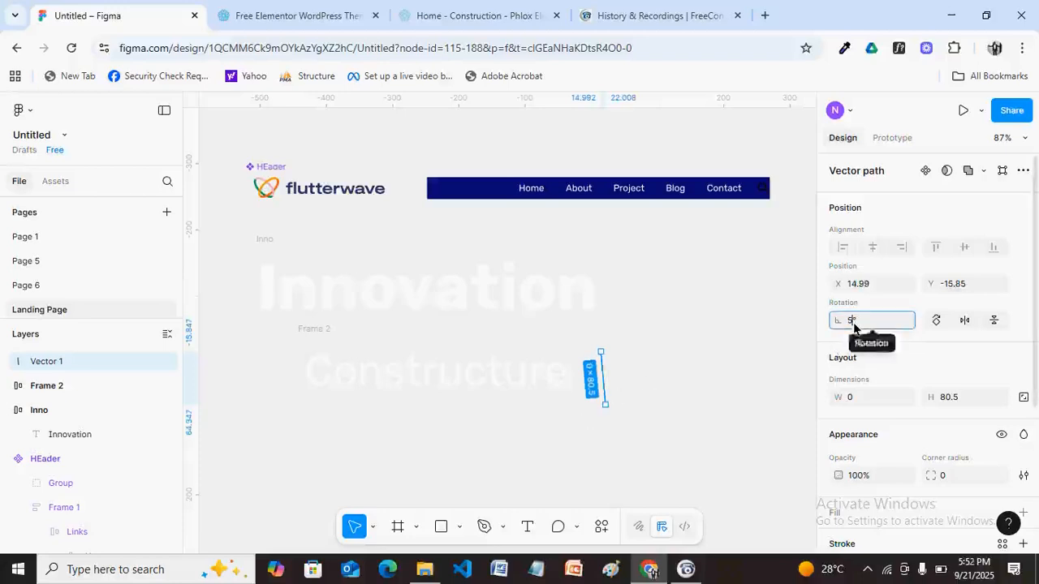
pyautogui.write('0')
pyautogui.press('Return')
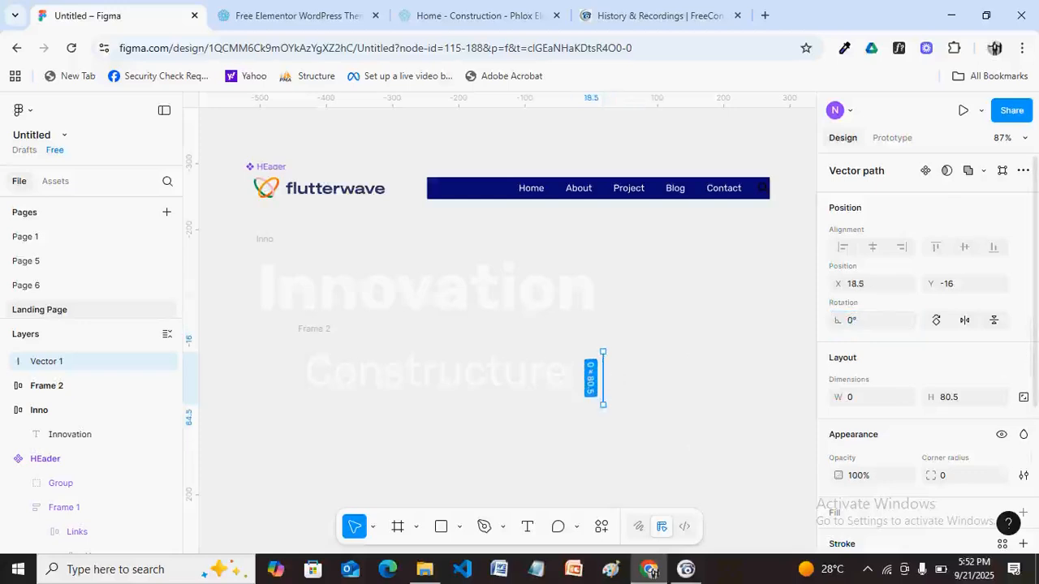
# Set the line's stroke weight to 5.
pyautogui.scroll(-5, 1034, 438)
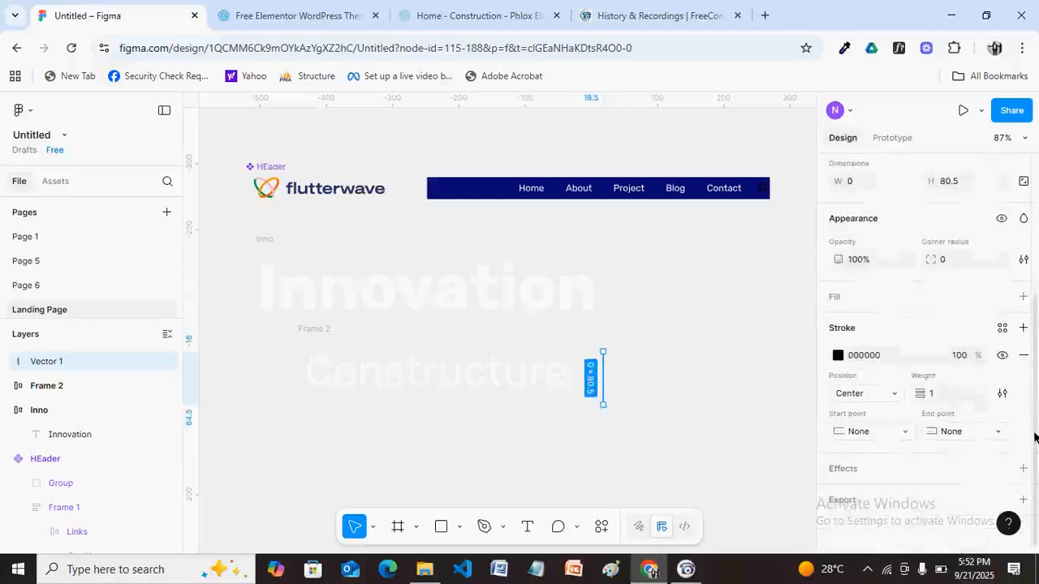
pyautogui.click(933, 393)
pyautogui.press('Return')
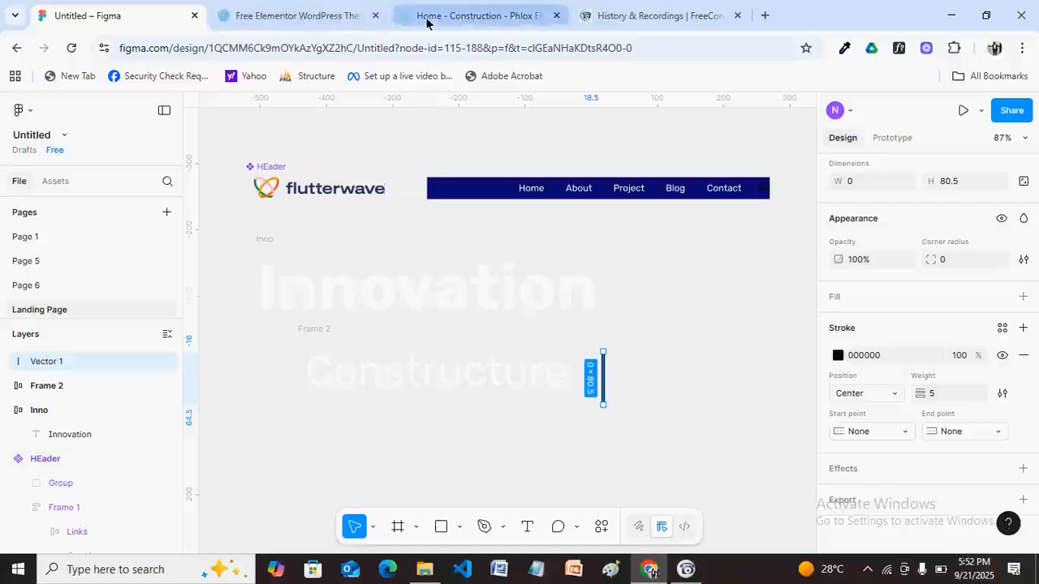
pyautogui.click(475, 15)
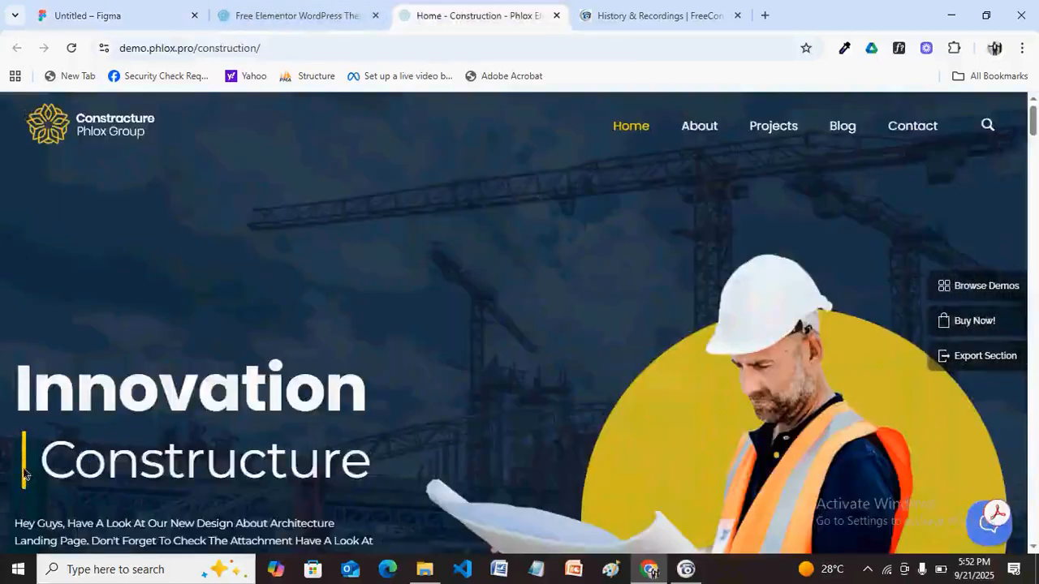
pyautogui.click(116, 20)
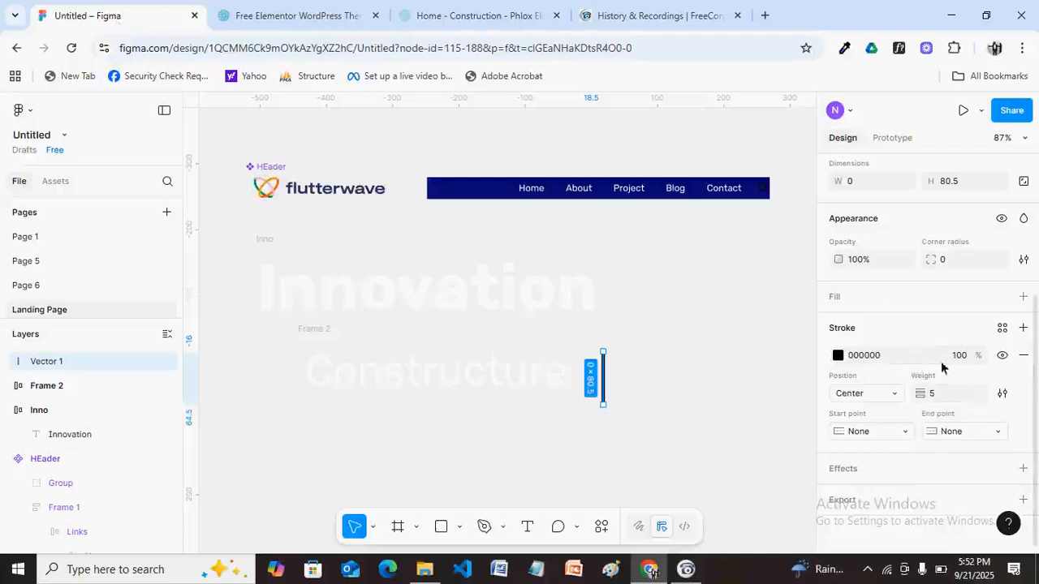
# Add a stroke to Vector 1 and colour it orange FF9B00 at 100% opacity.
pyautogui.click(1023, 336)
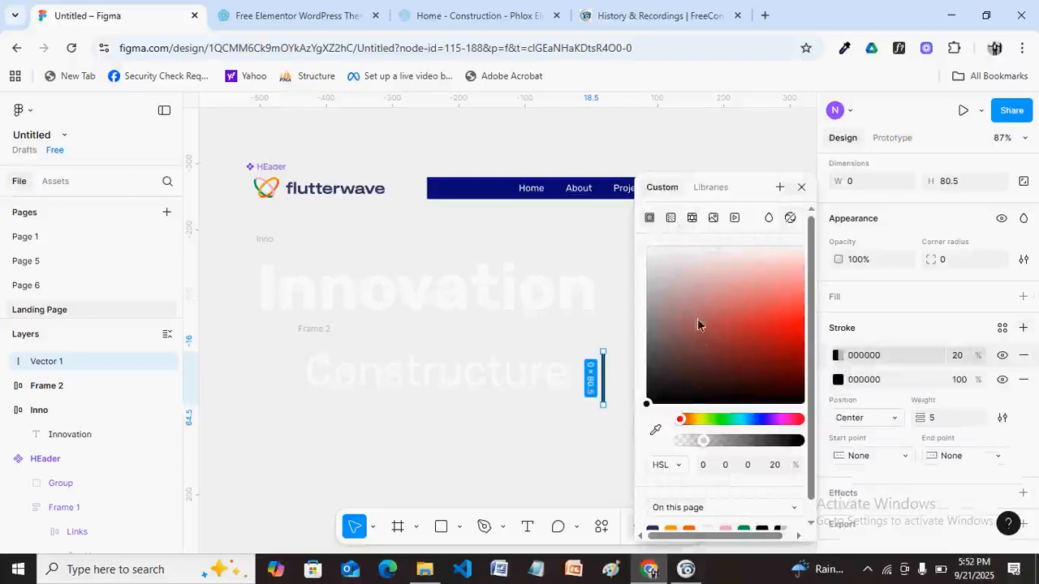
pyautogui.click(697, 417)
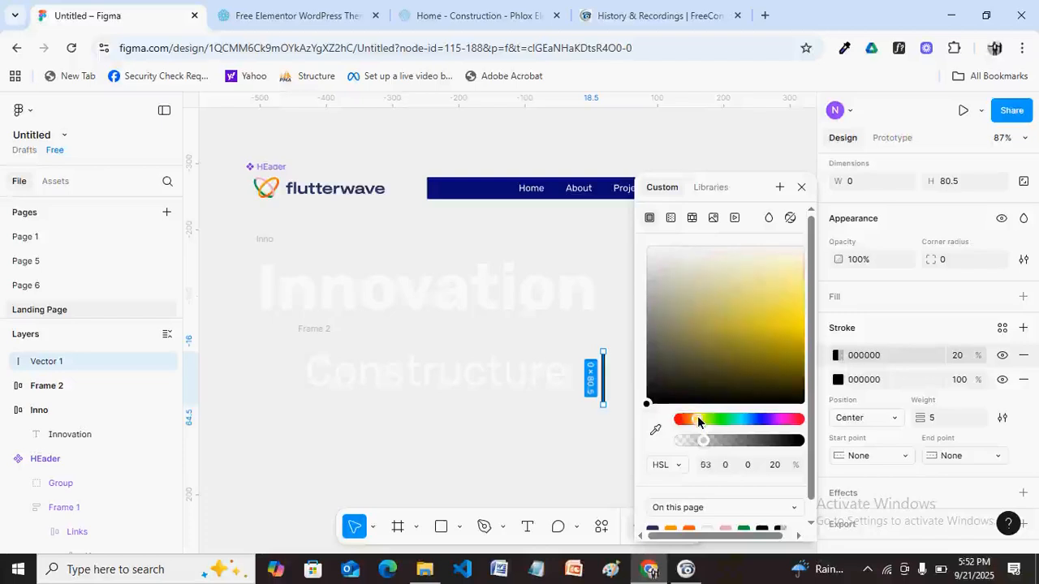
pyautogui.click(792, 330)
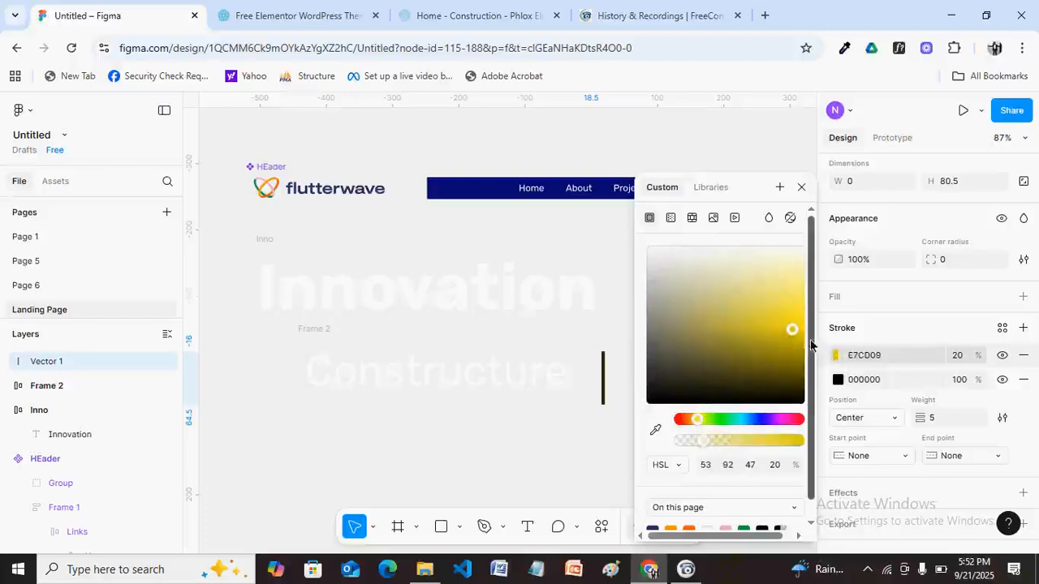
pyautogui.moveTo(810, 345); pyautogui.dragTo(810, 363)
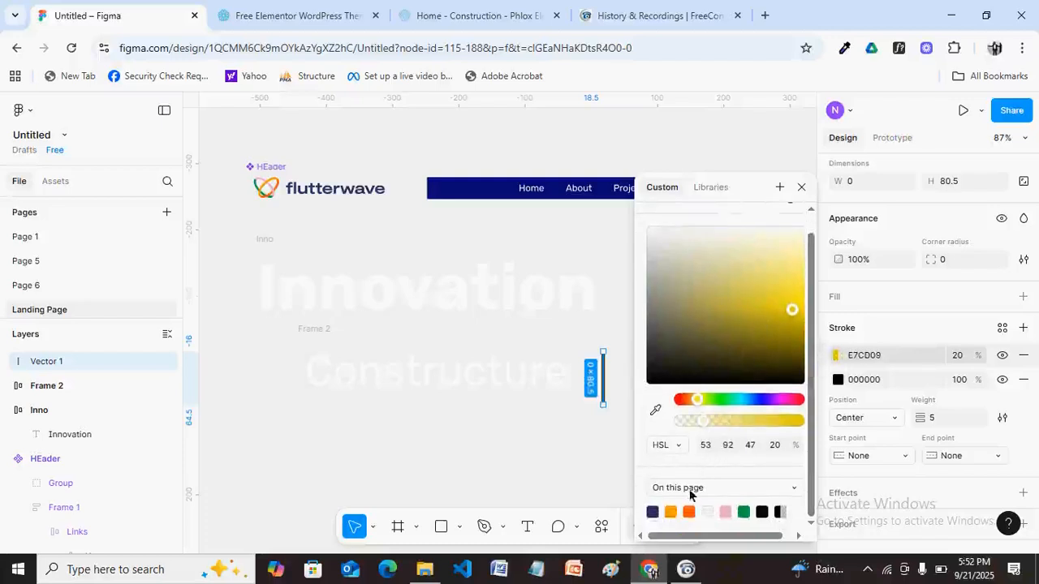
pyautogui.click(671, 512)
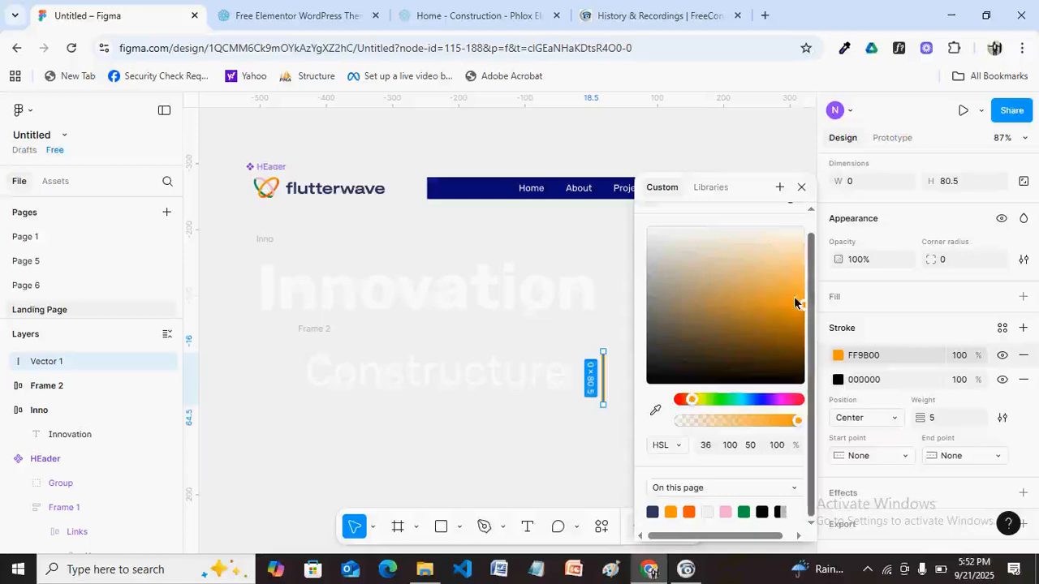
pyautogui.click(801, 188)
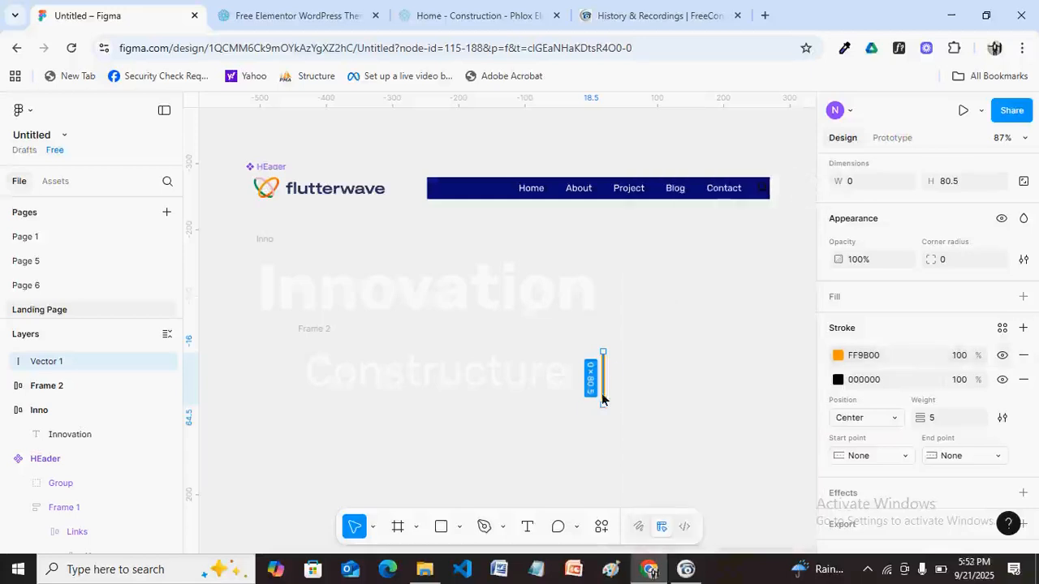
pyautogui.click(658, 396)
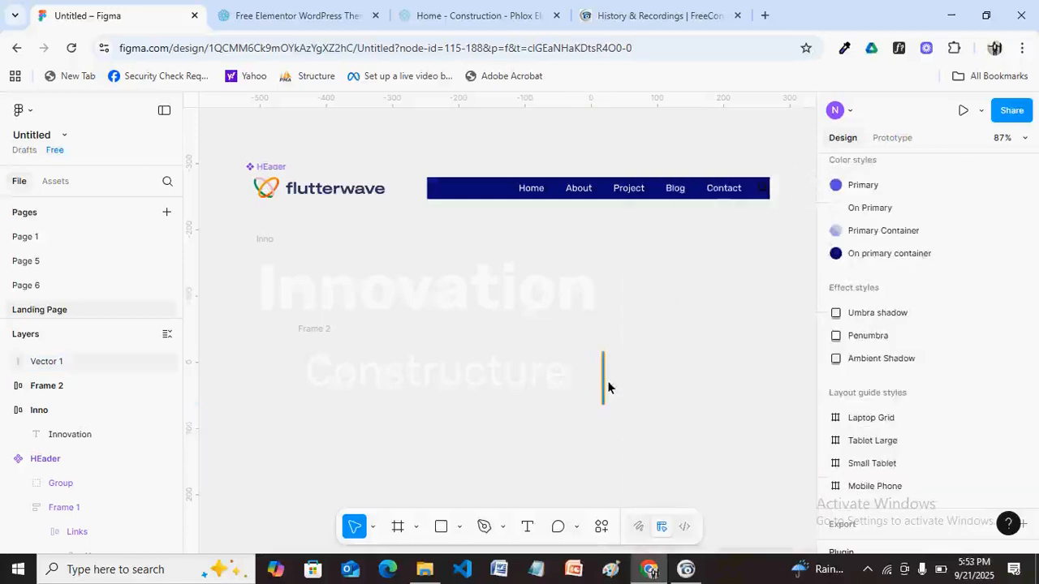
pyautogui.click(604, 388)
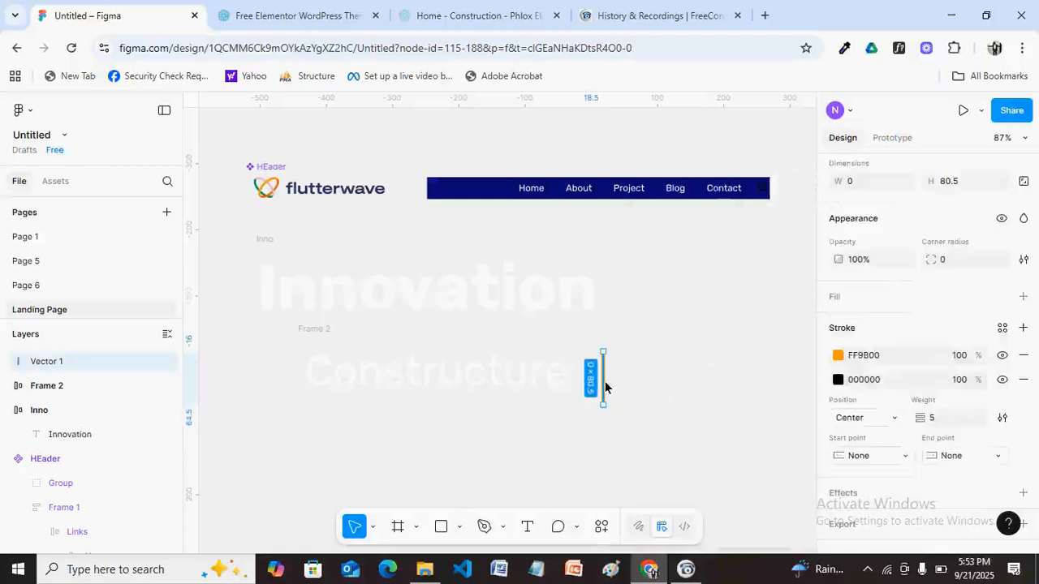
# Rename Frame 2, which holds the Constructure heading, to 'Const' in the Layers panel.
pyautogui.click(426, 349)
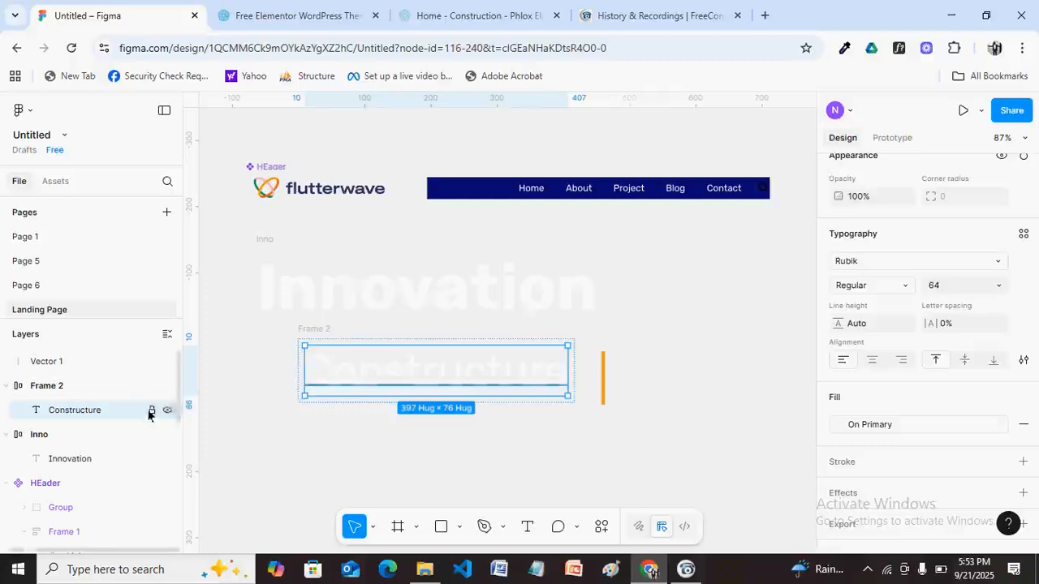
pyautogui.doubleClick(178, 411)
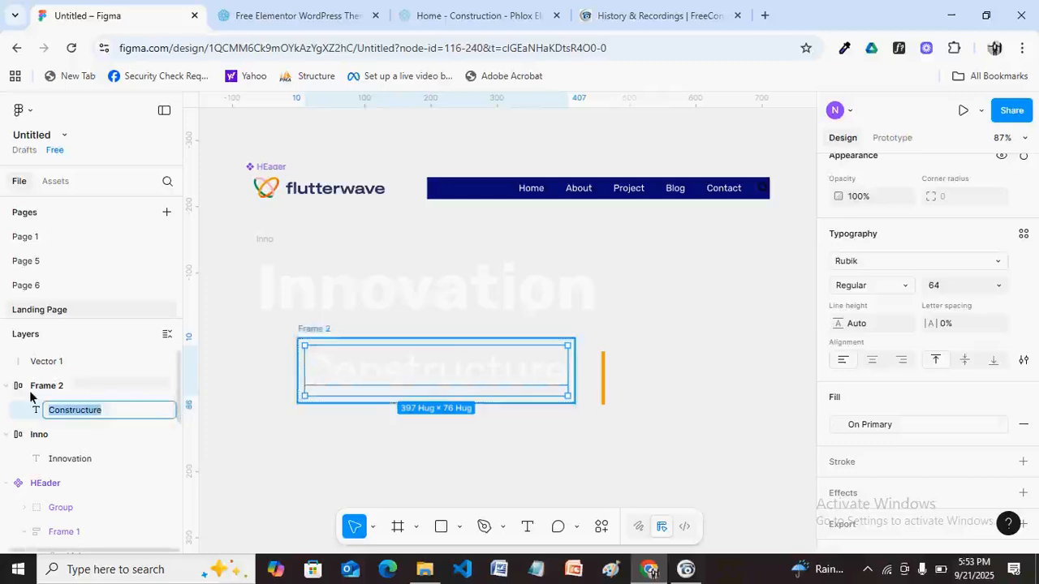
pyautogui.click(323, 330)
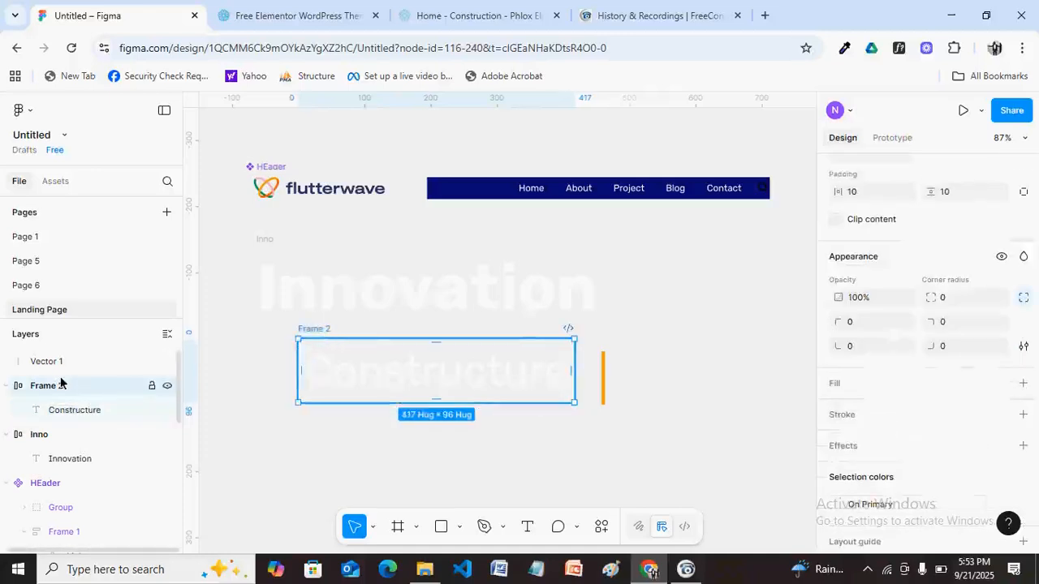
pyautogui.doubleClick(139, 388)
pyautogui.write('Const')
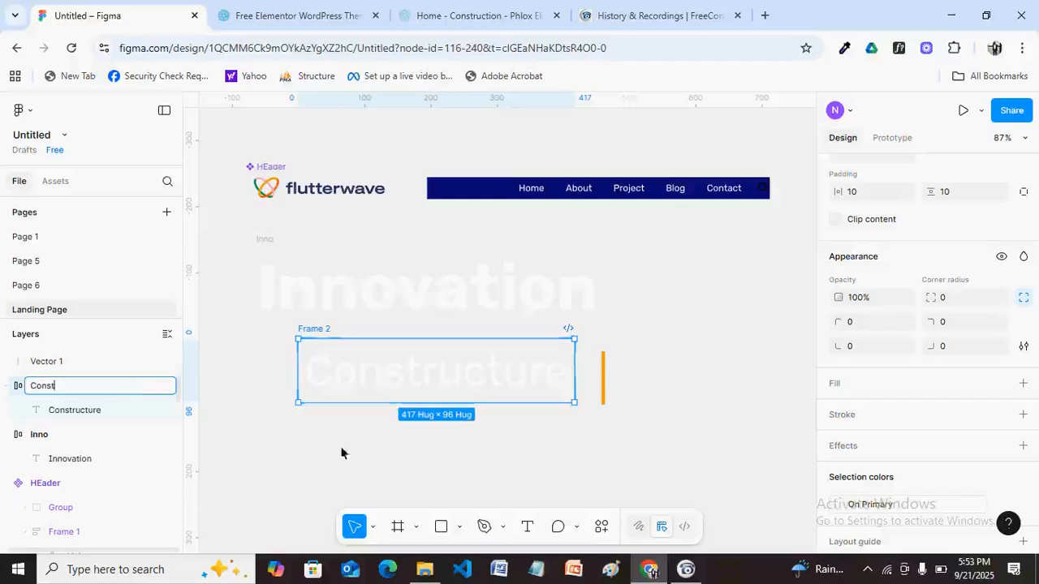
pyautogui.click(670, 439)
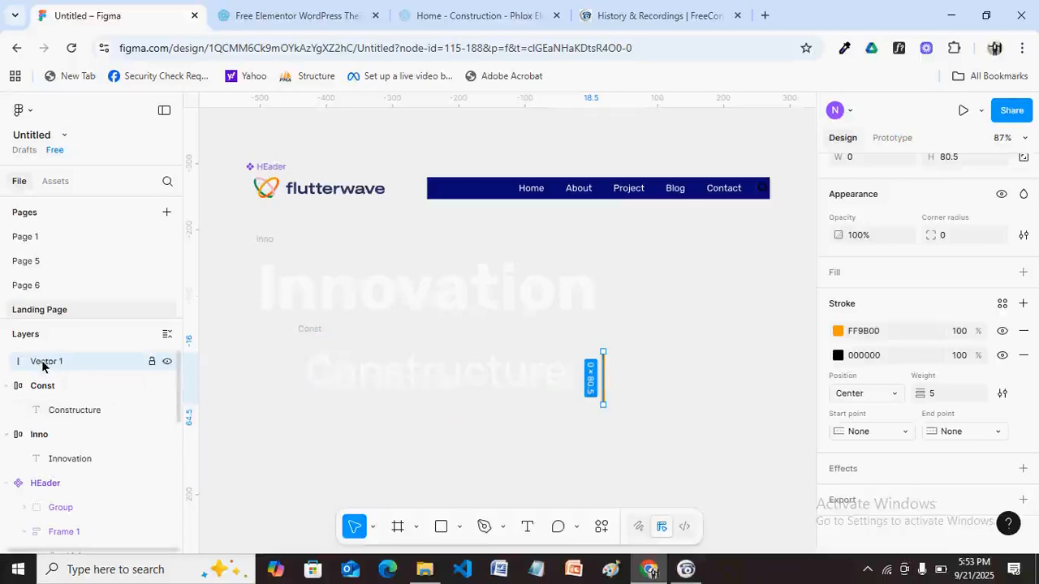
# Move Vector 1 into the Const frame and set its auto-layout gap to 16.
pyautogui.moveTo(42, 366); pyautogui.dragTo(41, 399)
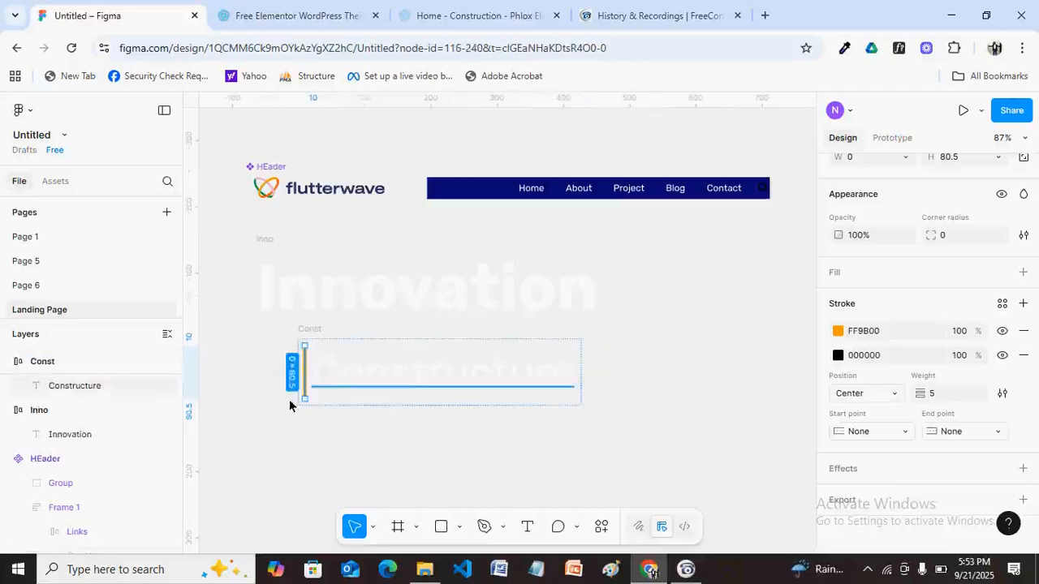
pyautogui.click(311, 331)
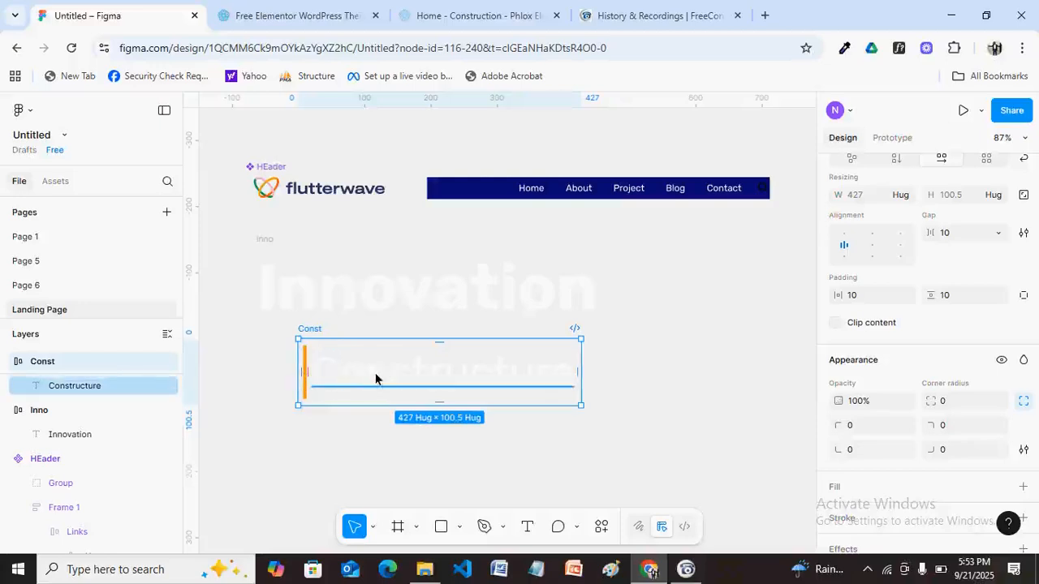
pyautogui.click(963, 239)
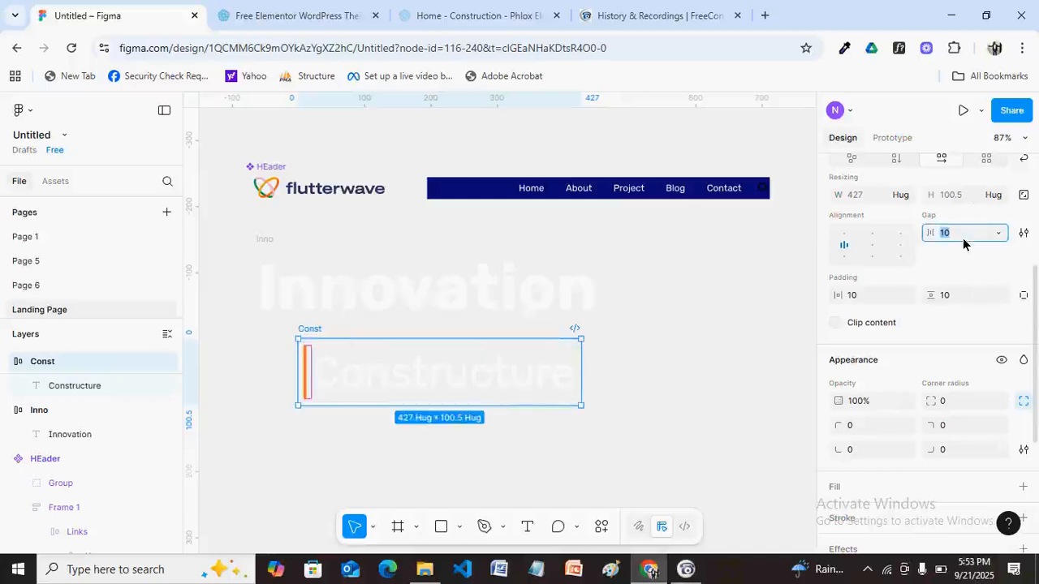
pyautogui.write('16')
pyautogui.press('Return')
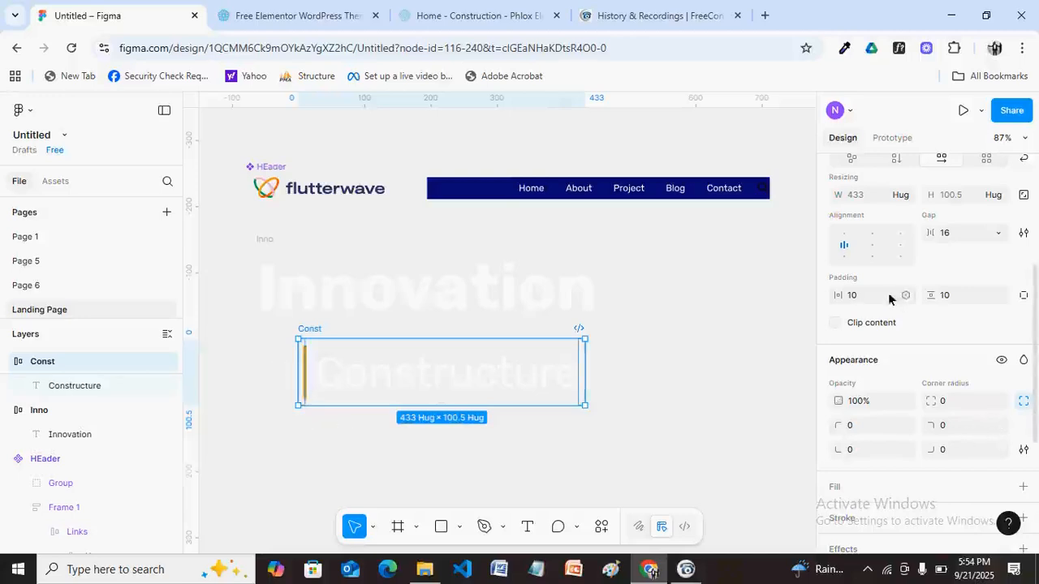
# Switch the Const frame to individual padding and set its left padding to 64.
pyautogui.click(1023, 297)
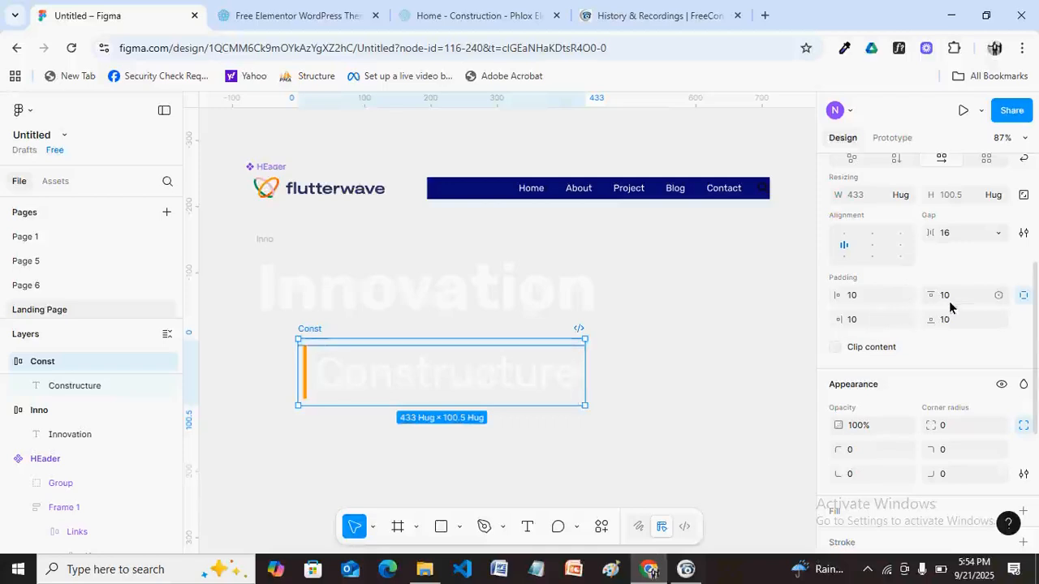
pyautogui.click(858, 296)
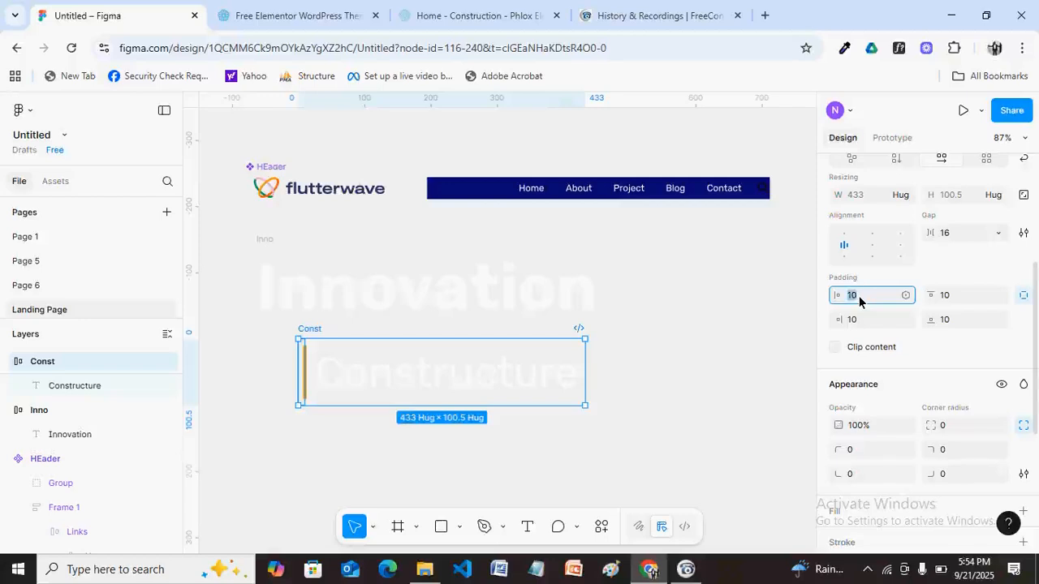
pyautogui.write('64')
pyautogui.press('Return')
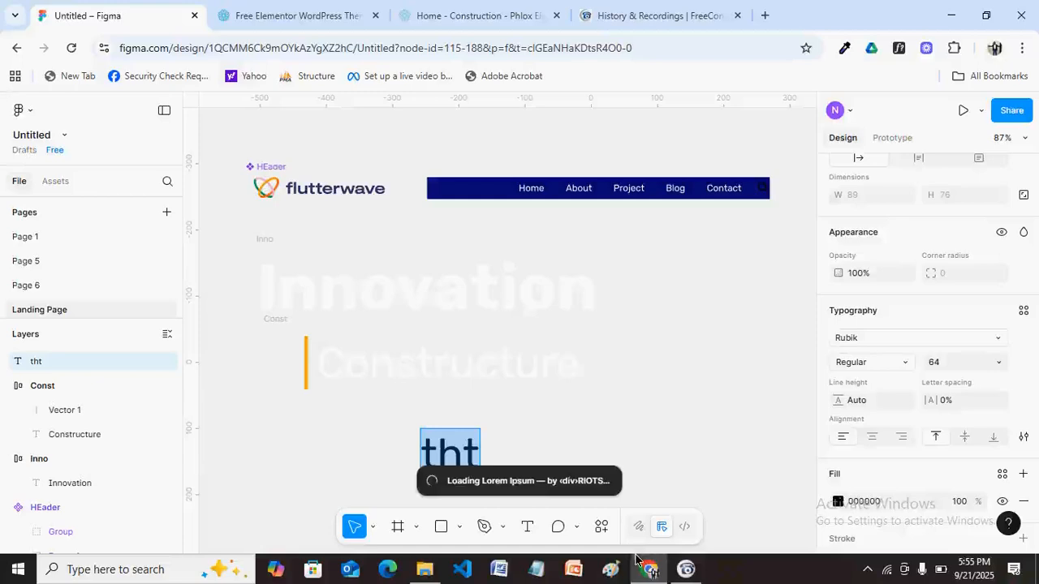
pyautogui.hotkey('ctrl', 'Tab')
pyautogui.hotkey('ctrl', 'Tab')
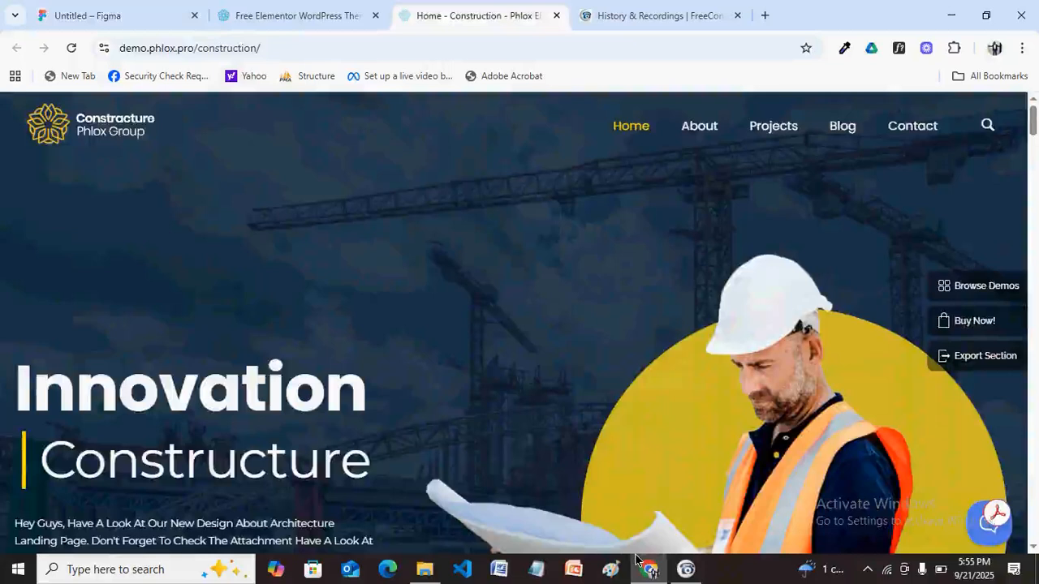
pyautogui.scroll(-2, 635, 556)
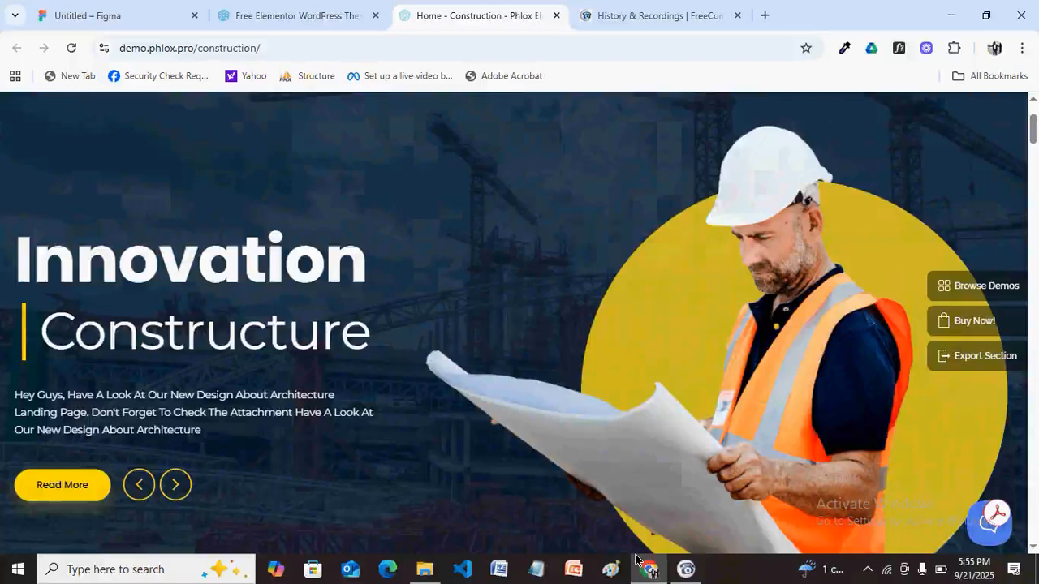
pyautogui.hotkey('ctrl', '1')
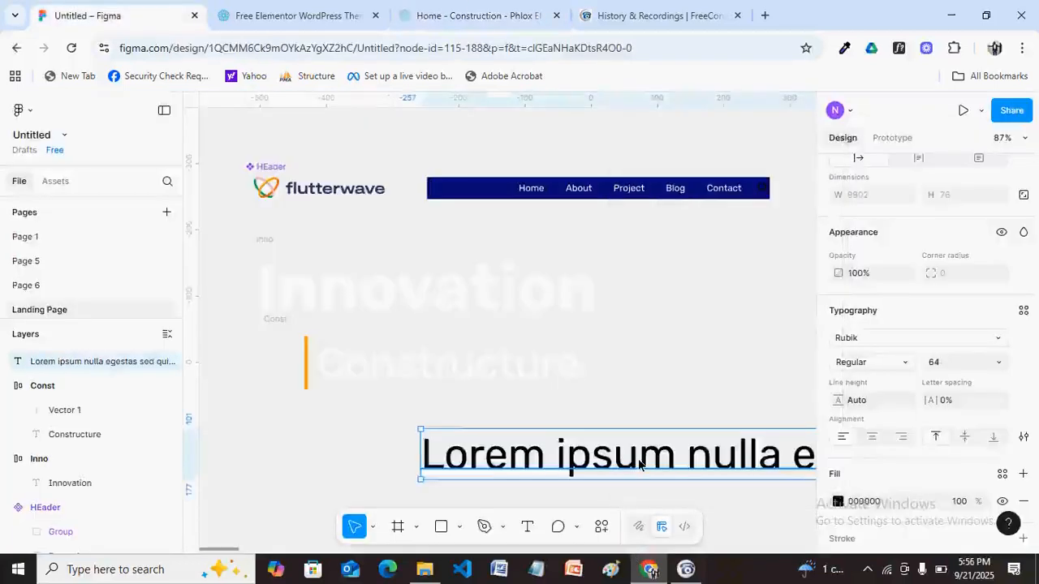
# Set the generated Lorem ipsum text to a 14 px font size.
pyautogui.doubleClick(640, 465)
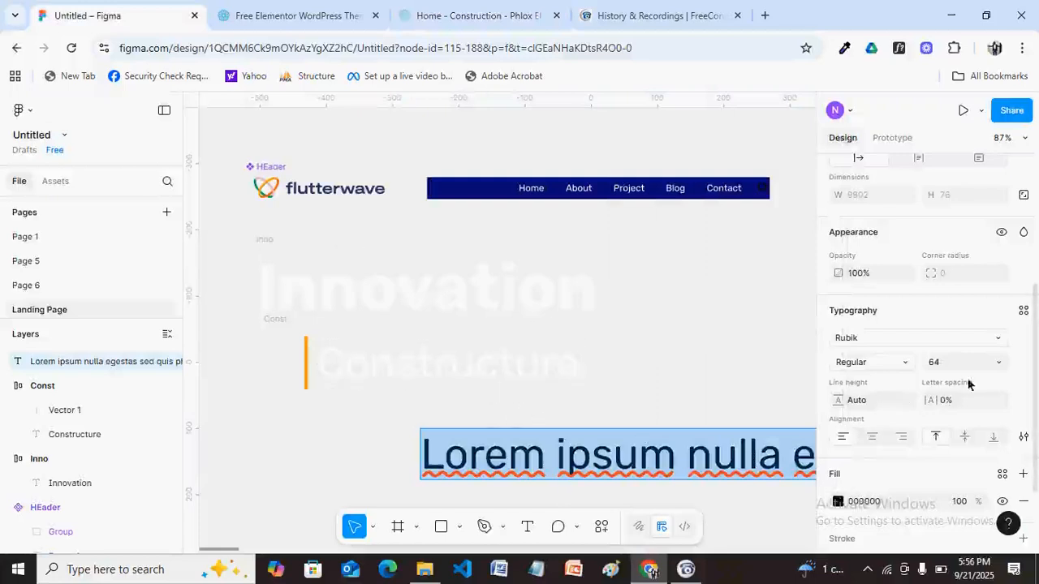
pyautogui.click(942, 363)
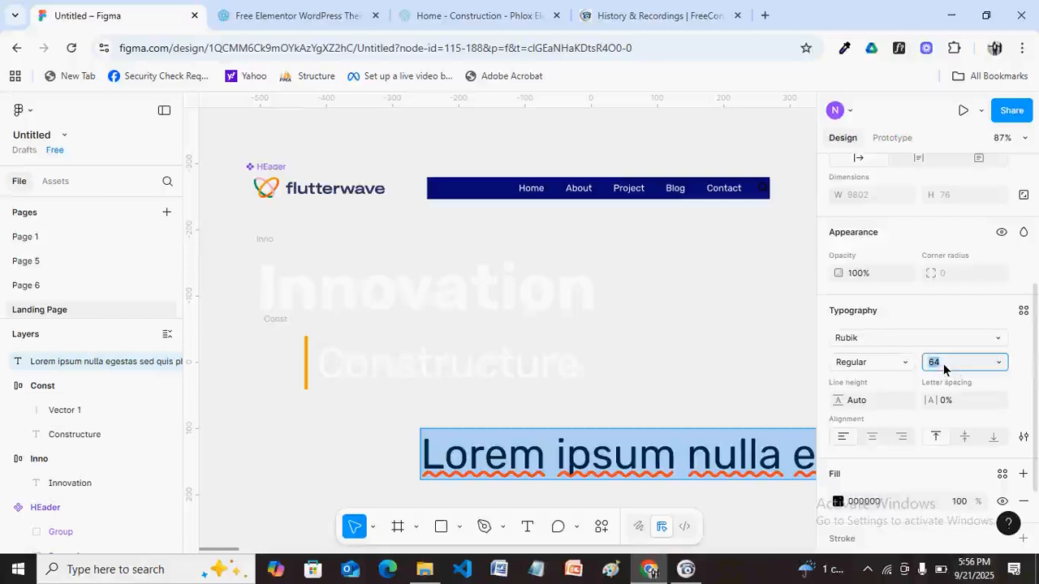
pyautogui.write('14')
pyautogui.press('Return')
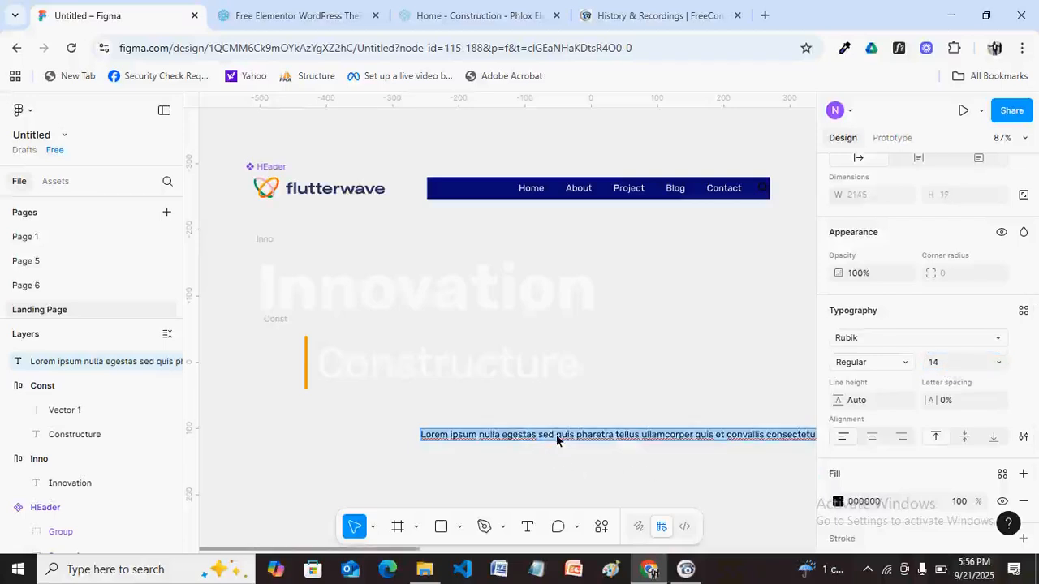
# Break the Lorem paragraph onto a new line after 'convallis'.
pyautogui.click(556, 436)
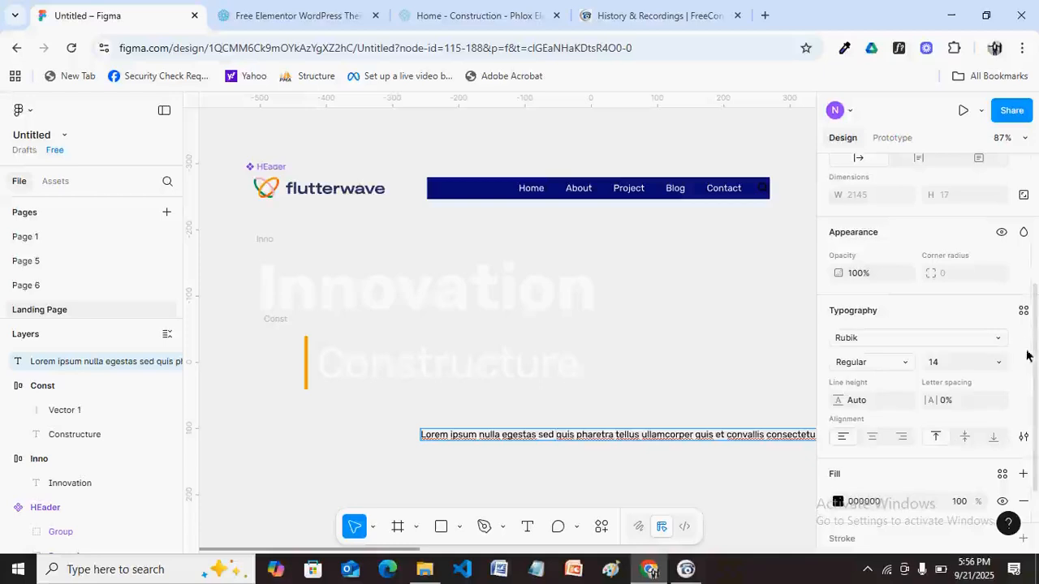
pyautogui.moveTo(1034, 356); pyautogui.dragTo(1035, 354)
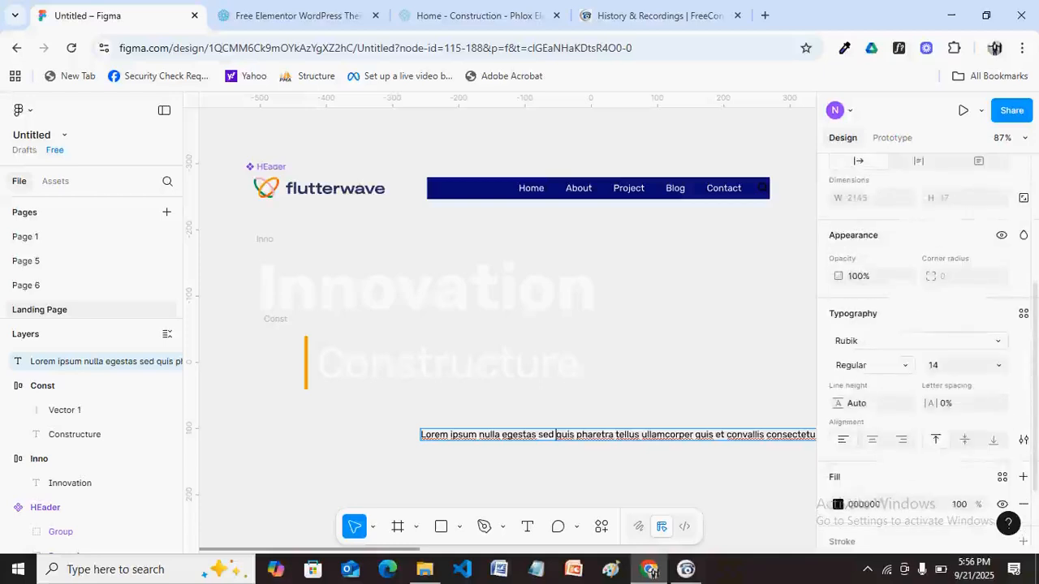
pyautogui.scroll(1, 925, 349)
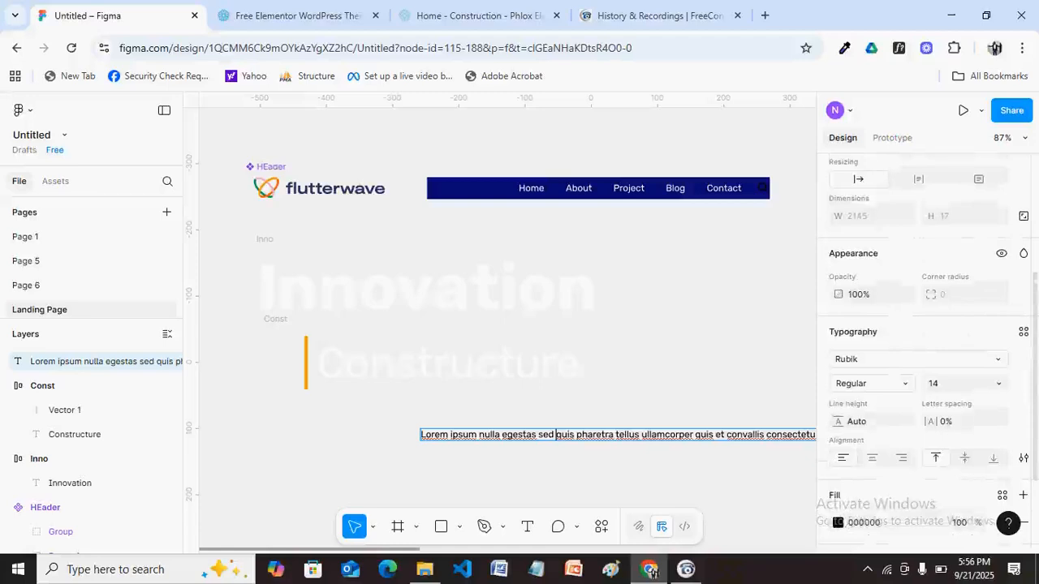
pyautogui.scroll(1, 925, 349)
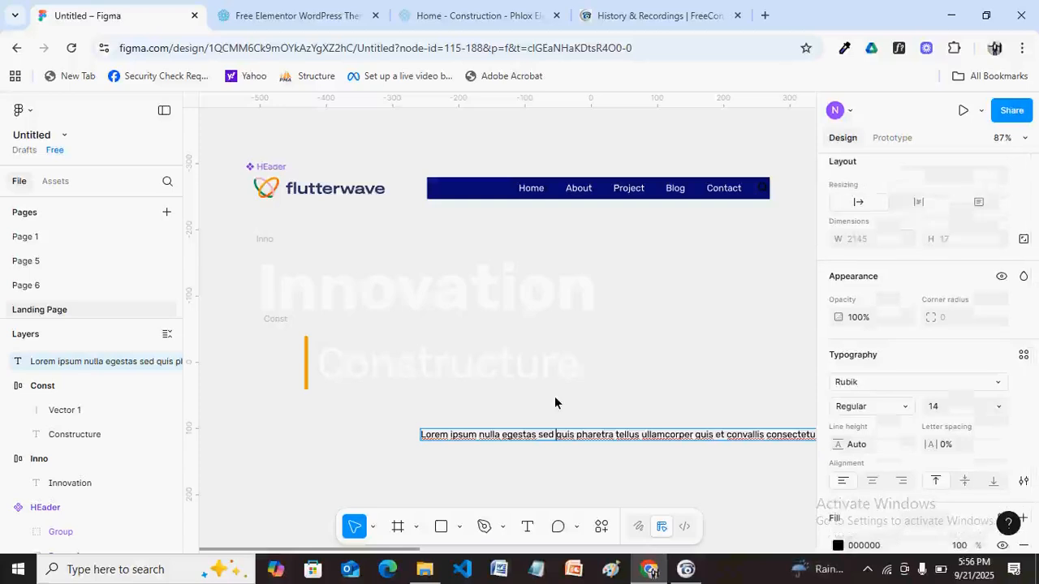
pyautogui.hotkey('ctrl', 'a')
pyautogui.click(725, 436)
pyautogui.click(765, 435)
pyautogui.press('Return')
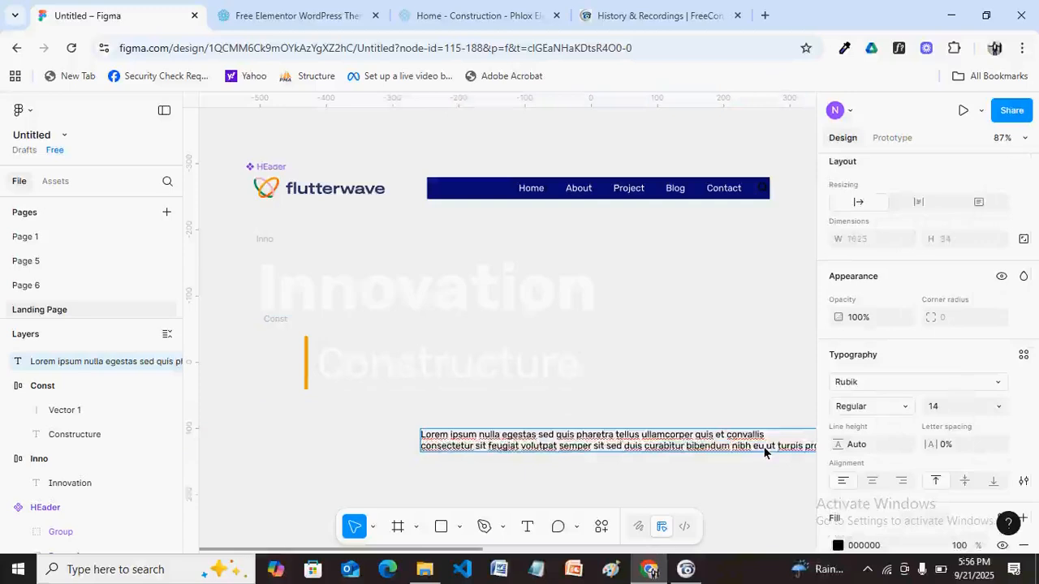
# Add line breaks after 'nibh eu' and before 'risus', removing the leading spaces.
pyautogui.click(764, 447)
pyautogui.press('Return')
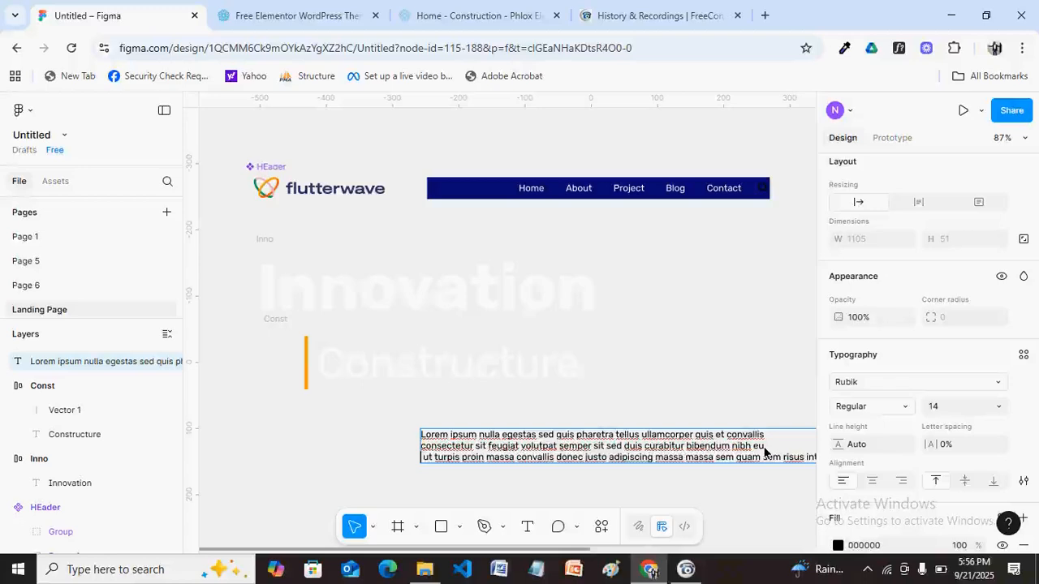
pyautogui.press('BackSpace')
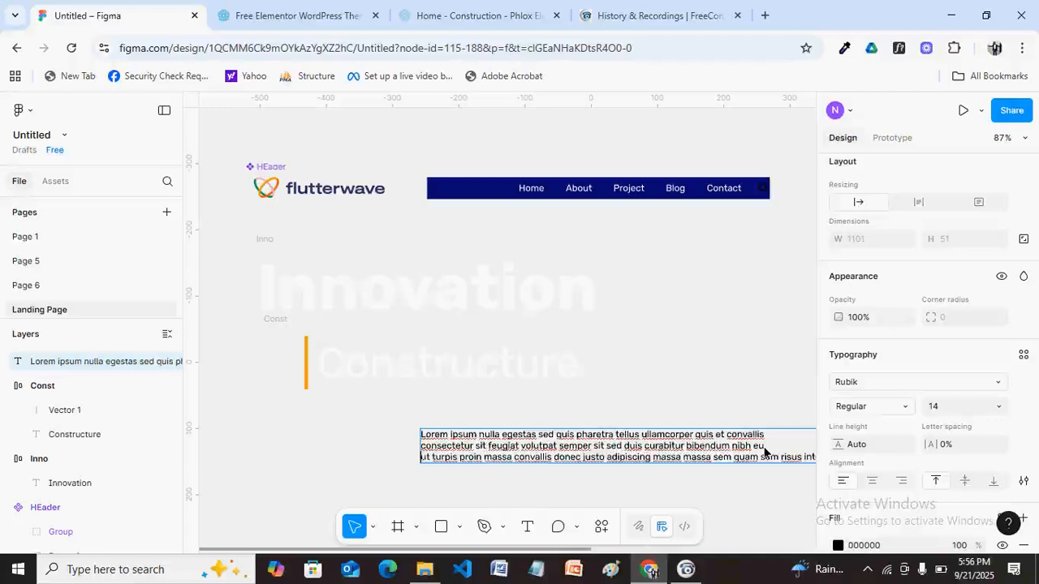
pyautogui.write('.')
pyautogui.click(777, 457)
pyautogui.press('Return')
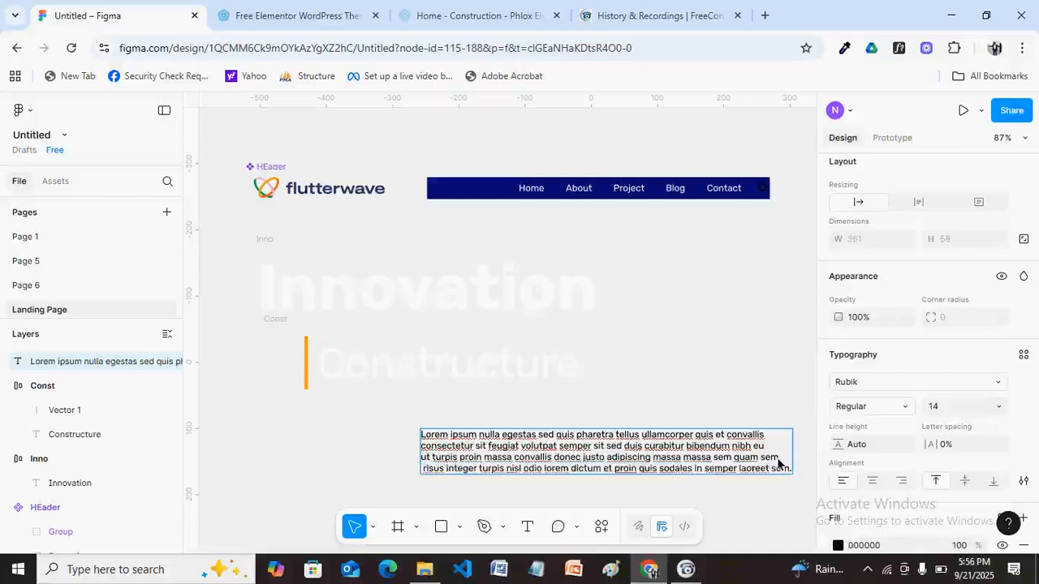
pyautogui.press('Delete')
pyautogui.press('Escape')
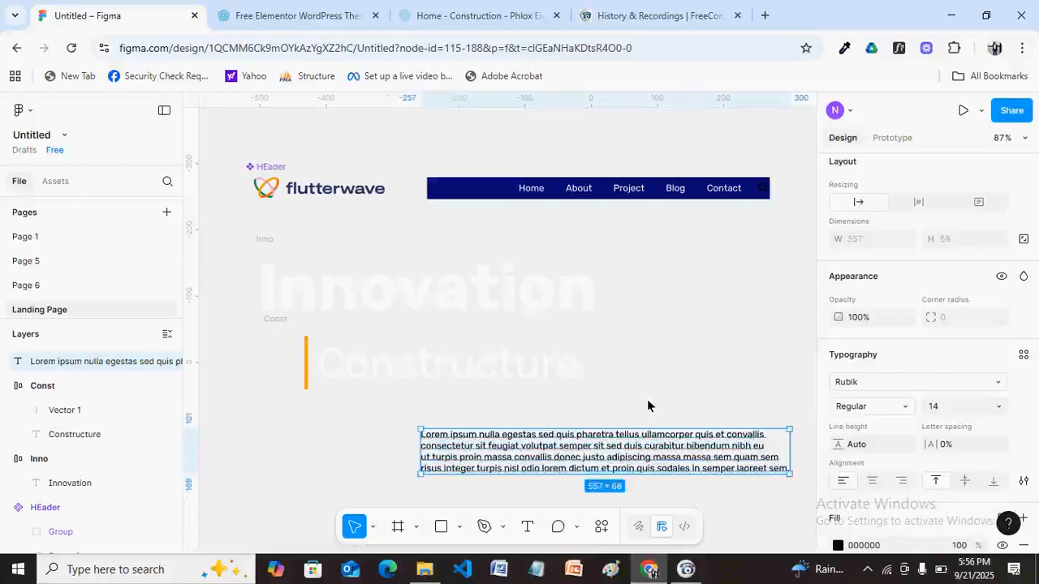
# Move the paragraph under the Constructure heading and wrap it in an auto-layout frame.
pyautogui.moveTo(699, 461); pyautogui.dragTo(547, 445)
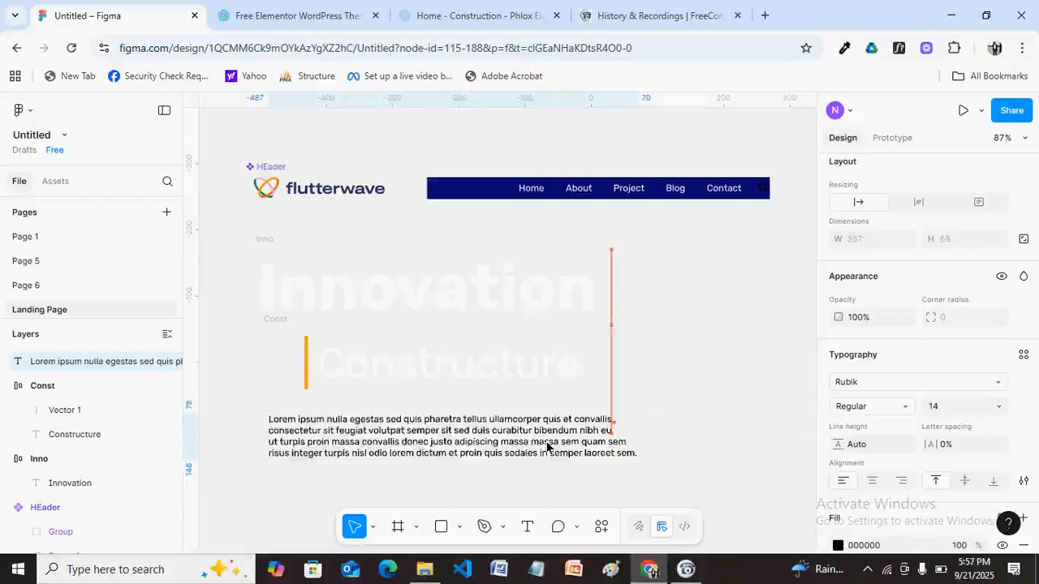
pyautogui.hotkey('shift', 'a')
pyautogui.hotkey('ctrl', 't')
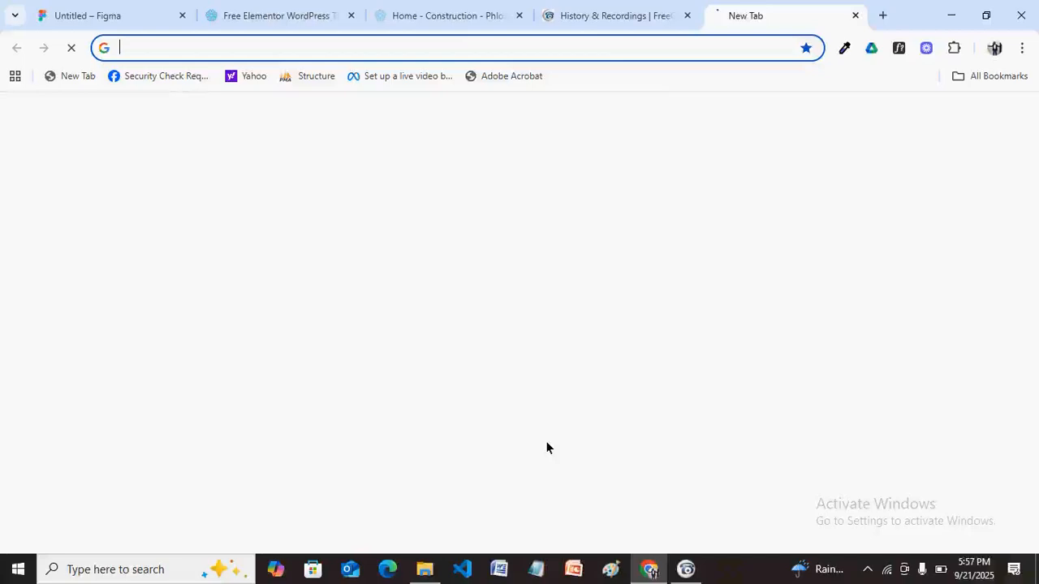
# Rename the paragraph's new auto-layout frame to 'Text' and reselect it.
pyautogui.hotkey('ctrl', 'Tab')
pyautogui.write('Text')
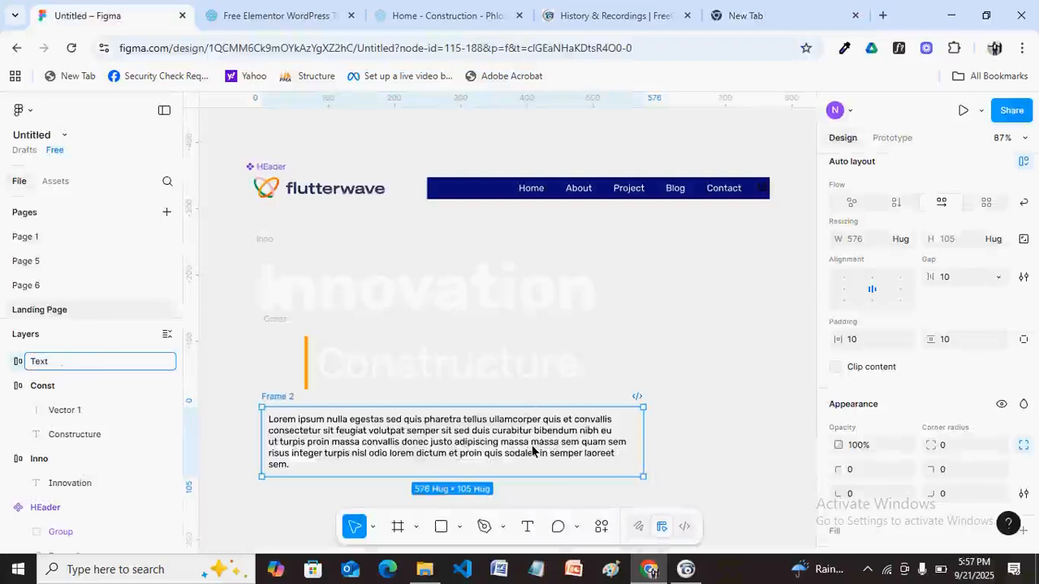
pyautogui.press('Return')
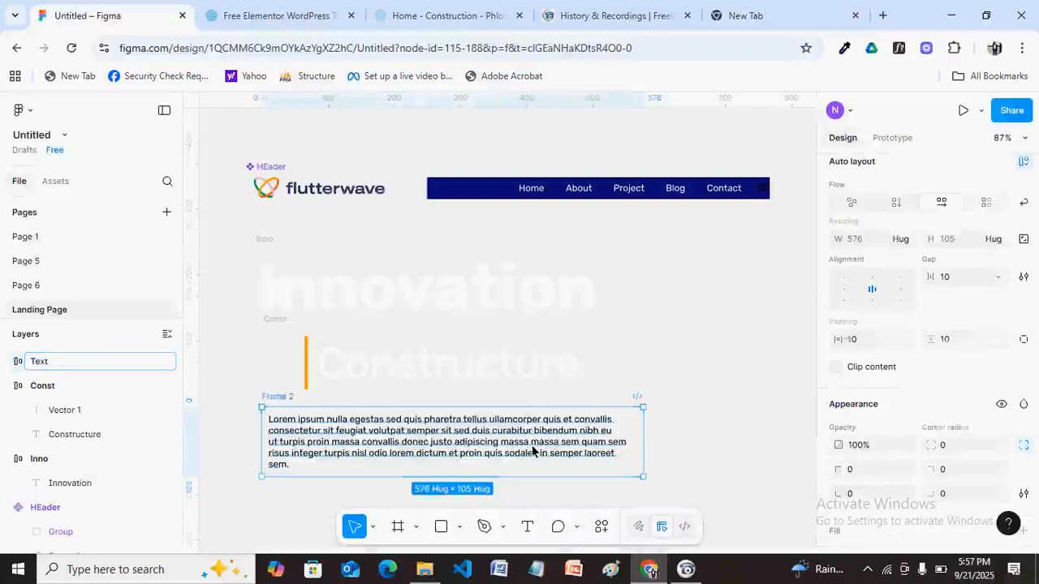
pyautogui.press('Escape')
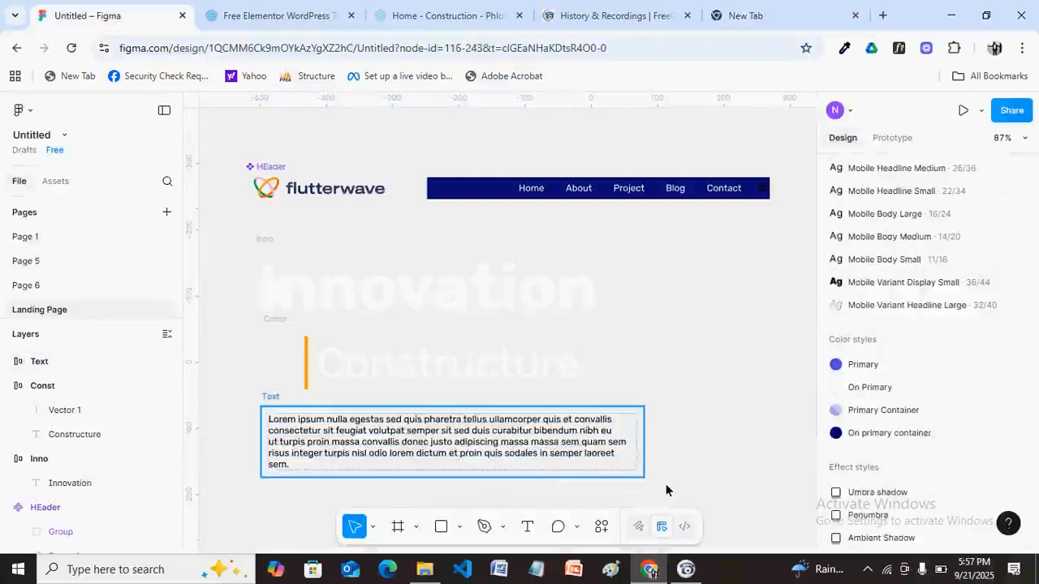
pyautogui.click(617, 456)
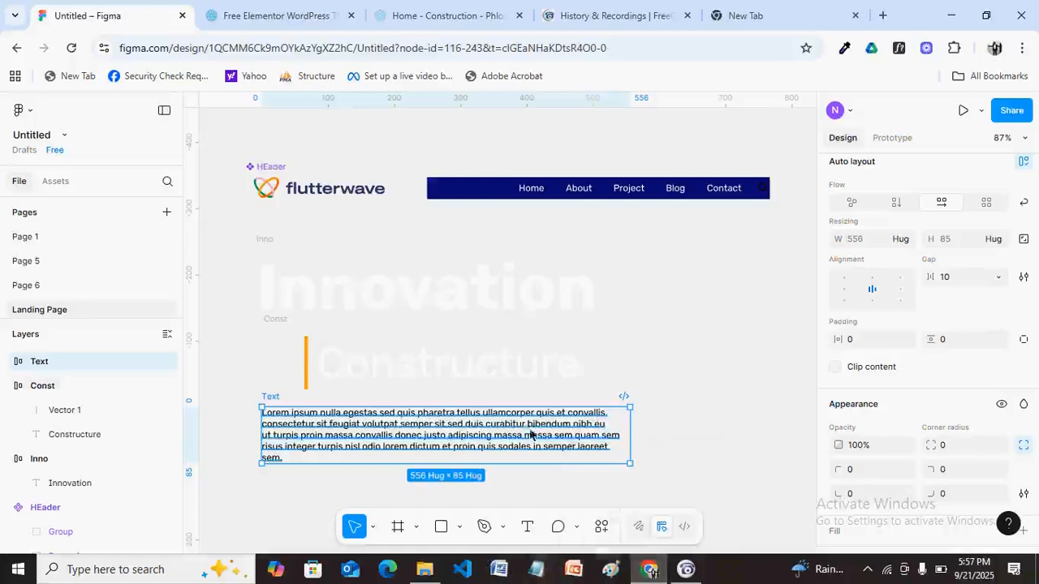
# Set the lorem paragraph text layer's width to Fill container.
pyautogui.click(8, 365)
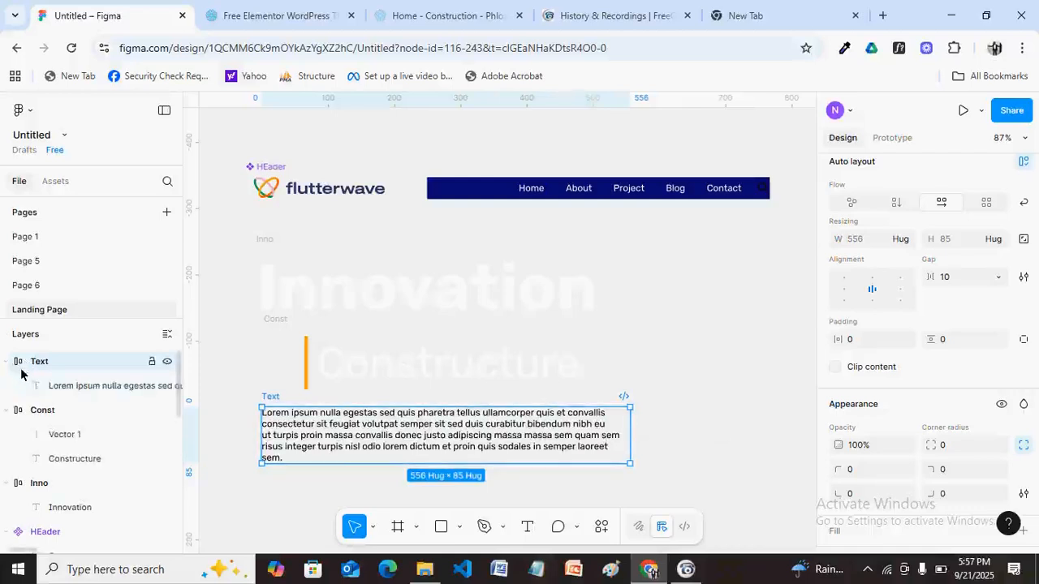
pyautogui.click(36, 385)
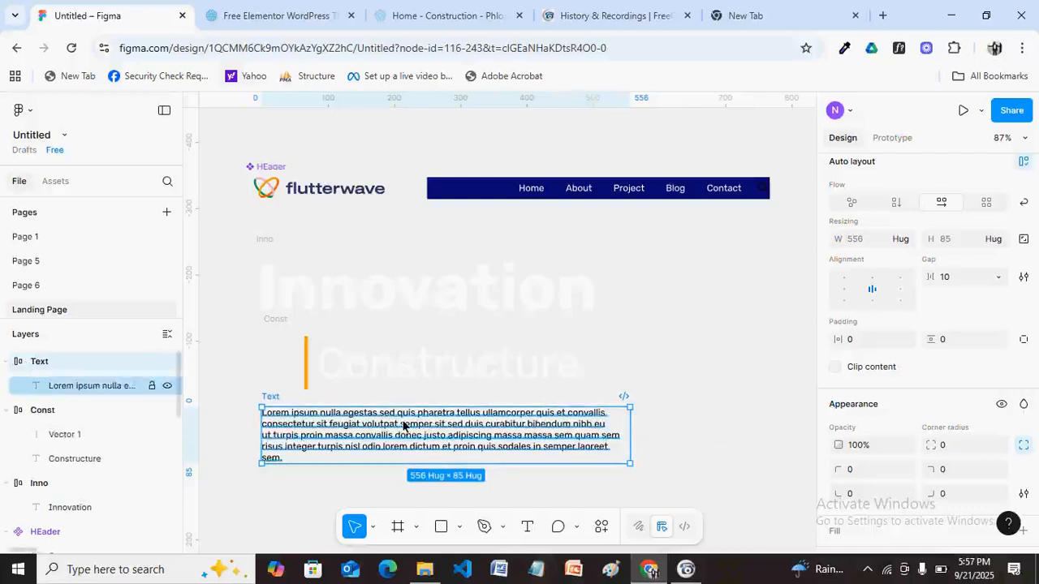
pyautogui.click(905, 239)
pyautogui.click(905, 276)
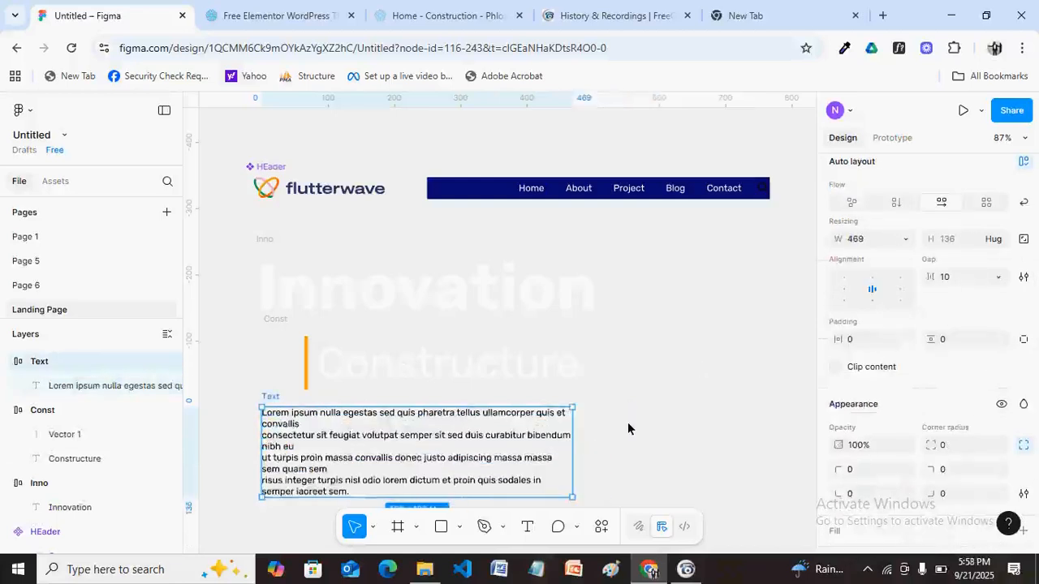
# Apply the On Primary colour style to the paragraph text.
pyautogui.hotkey('ctrl', 'z')
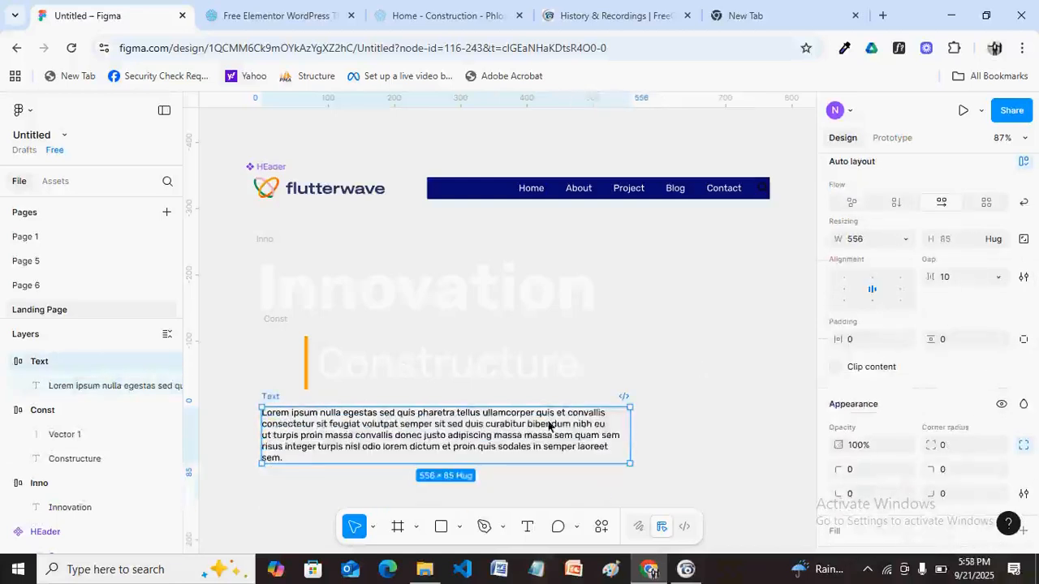
pyautogui.scroll(-1, 917, 405)
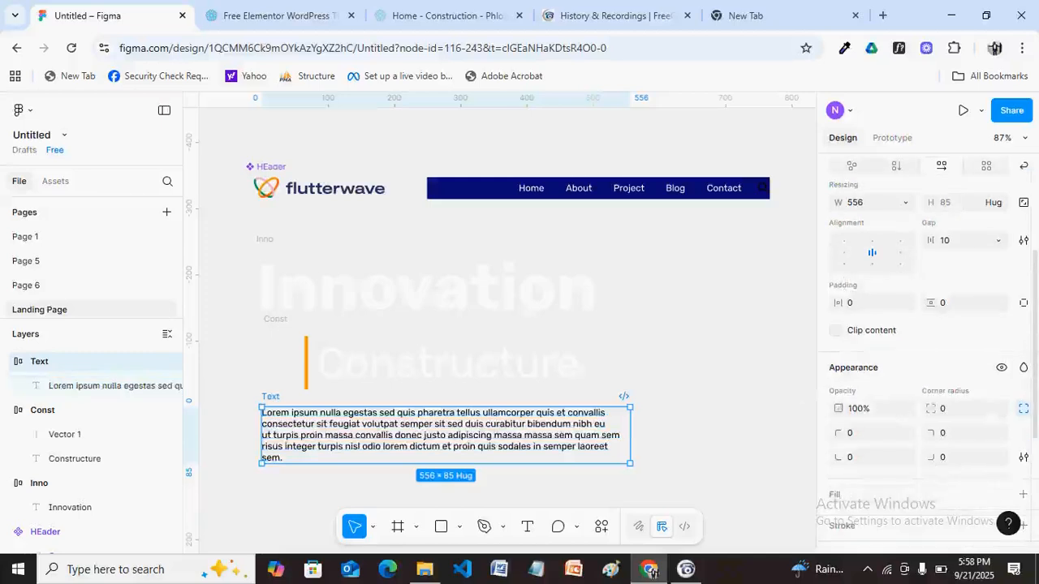
pyautogui.scroll(1, 925, 349)
pyautogui.scroll(-1, 925, 349)
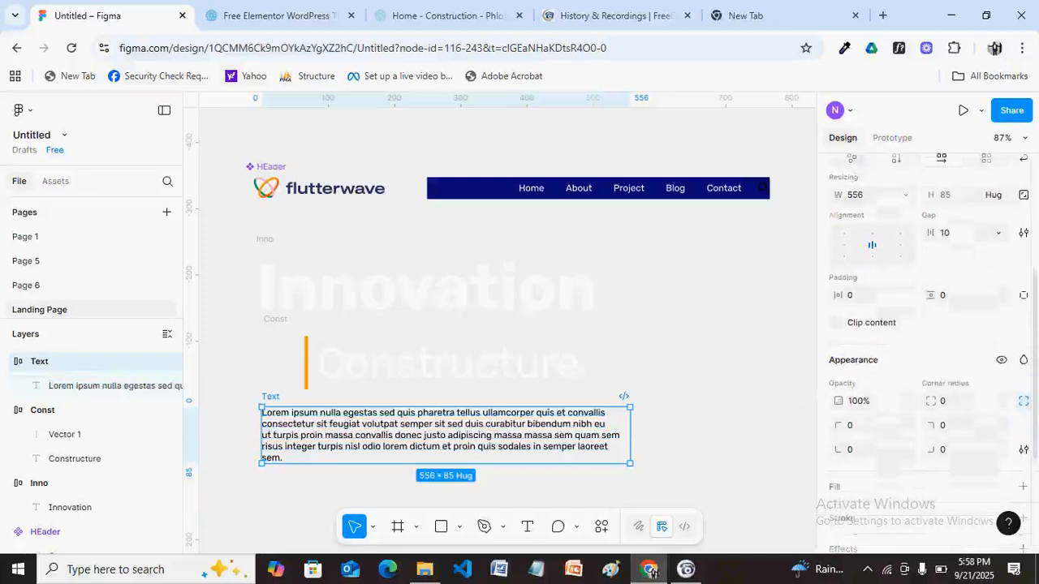
pyautogui.scroll(-1, 925, 349)
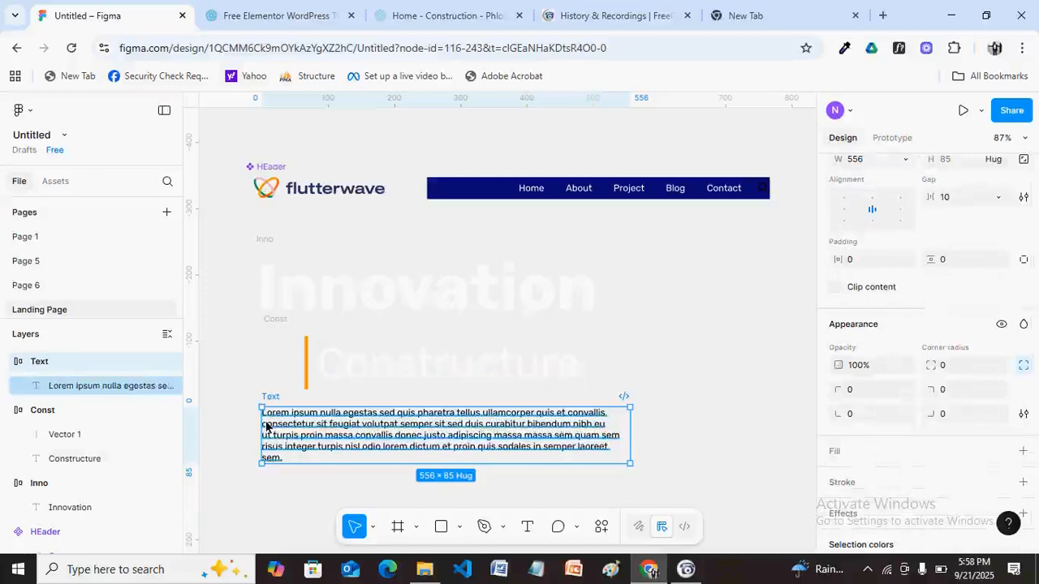
pyautogui.doubleClick(491, 431)
pyautogui.click(1002, 438)
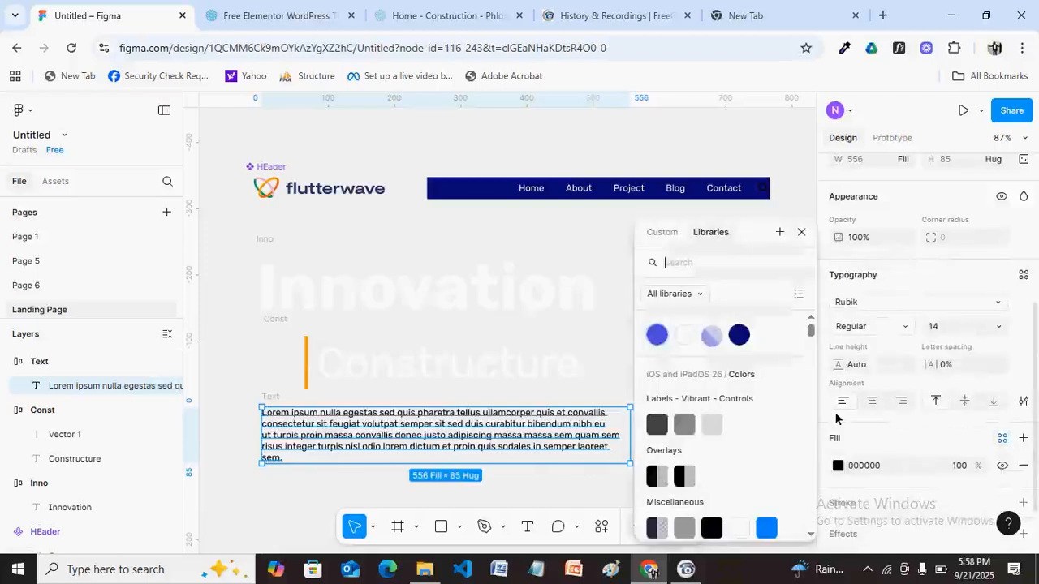
pyautogui.click(658, 355)
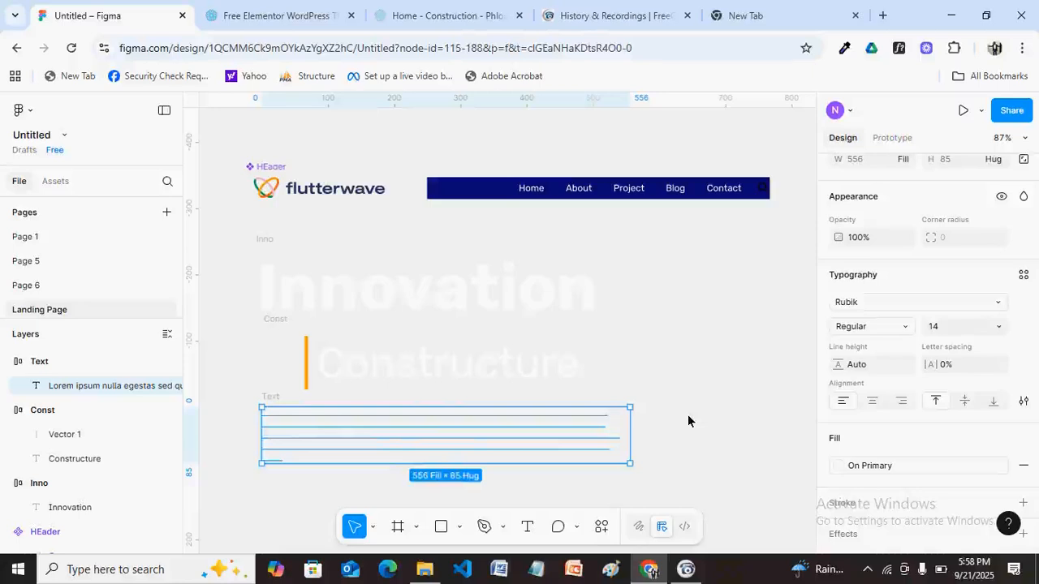
# Deselect the lorem paragraph, then reselect it.
pyautogui.click(688, 421)
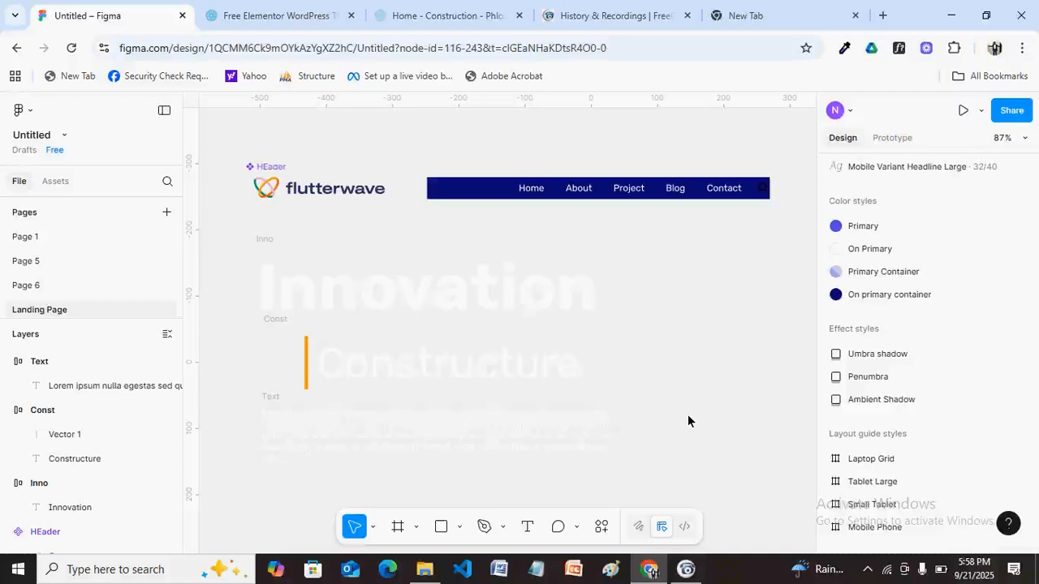
pyautogui.hotkey('ctrl', 'z')
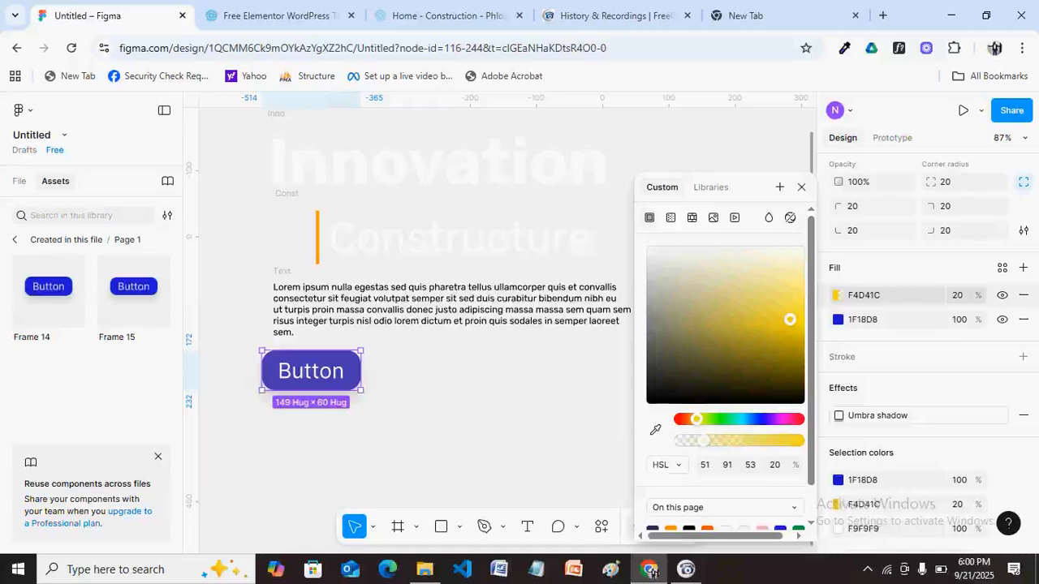
# Shift the button's blue 1F18D8 fill hue to yellow D8D818.
pyautogui.click(1008, 325)
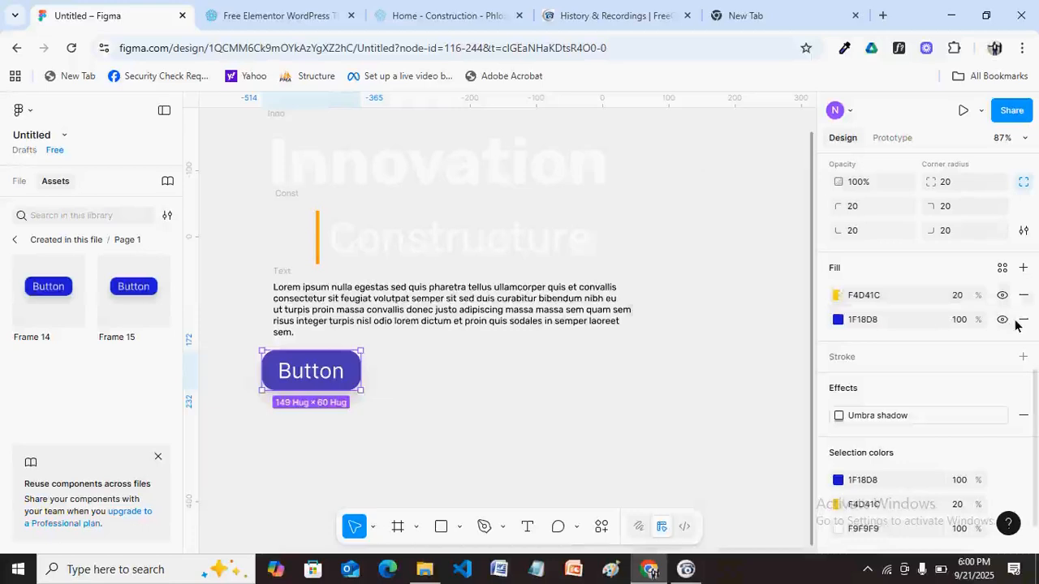
pyautogui.click(839, 320)
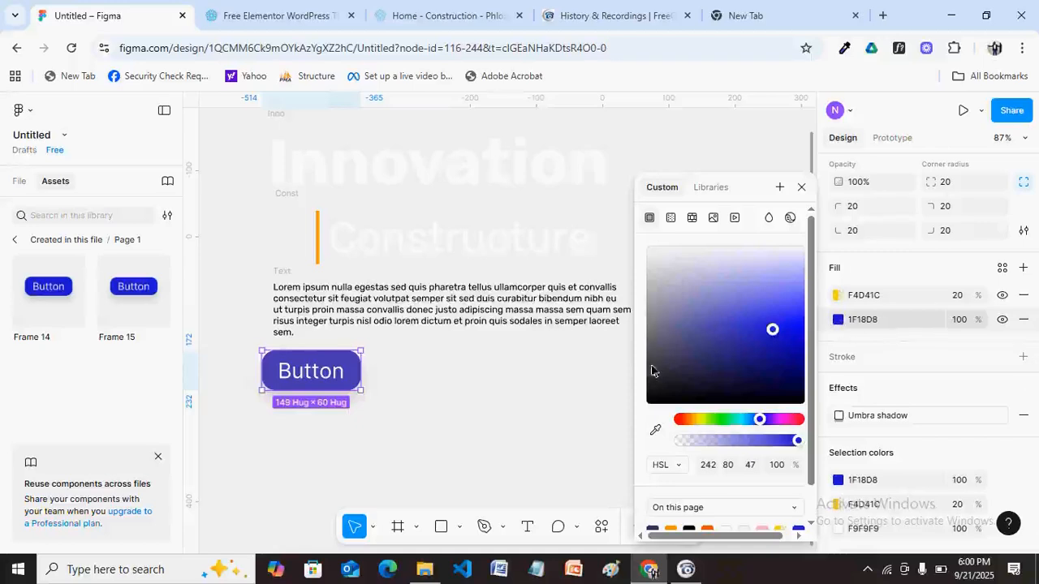
pyautogui.click(698, 420)
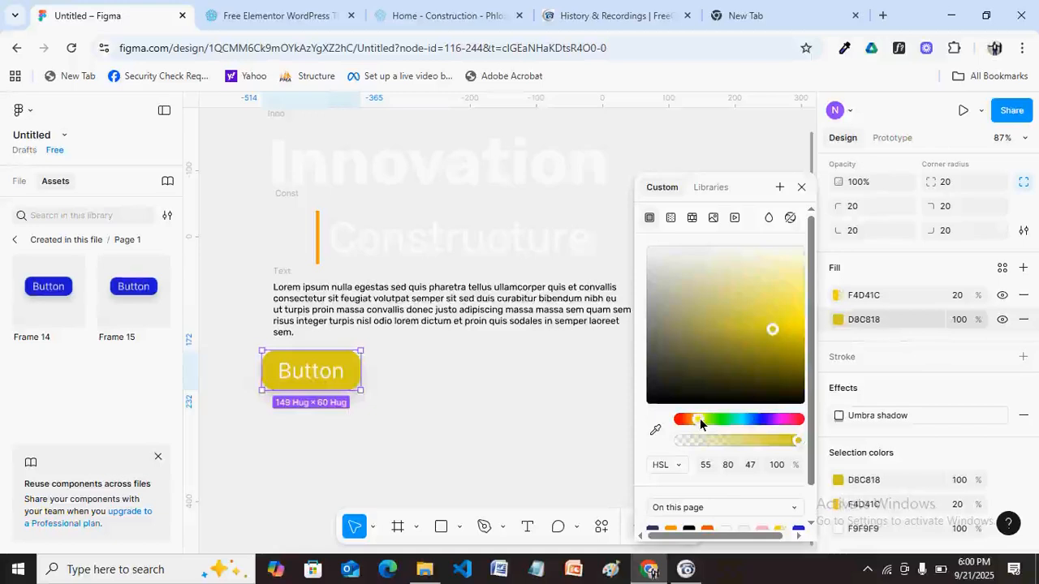
pyautogui.moveTo(699, 417); pyautogui.dragTo(699, 417)
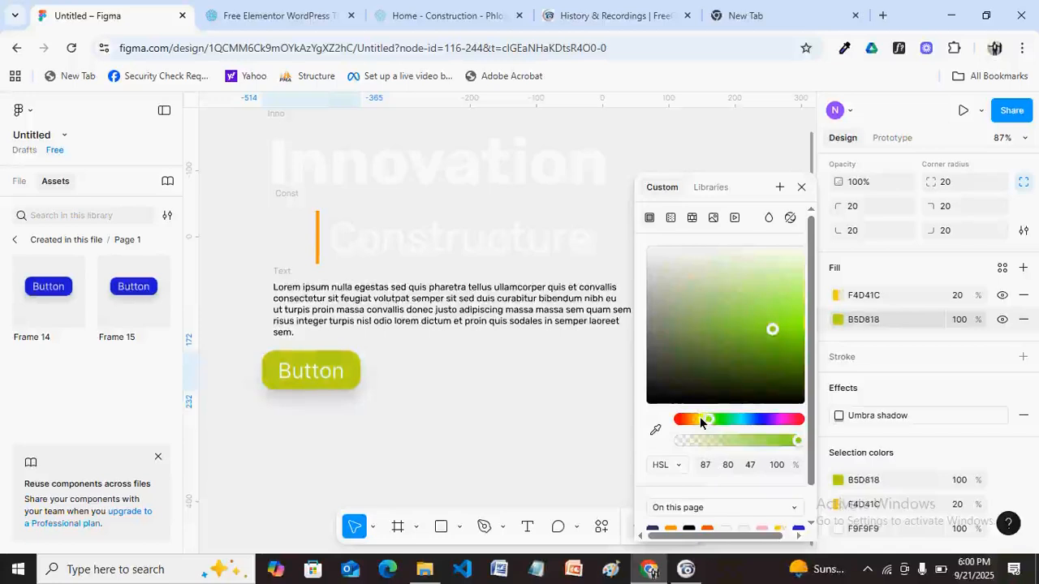
pyautogui.moveTo(699, 416); pyautogui.dragTo(699, 415)
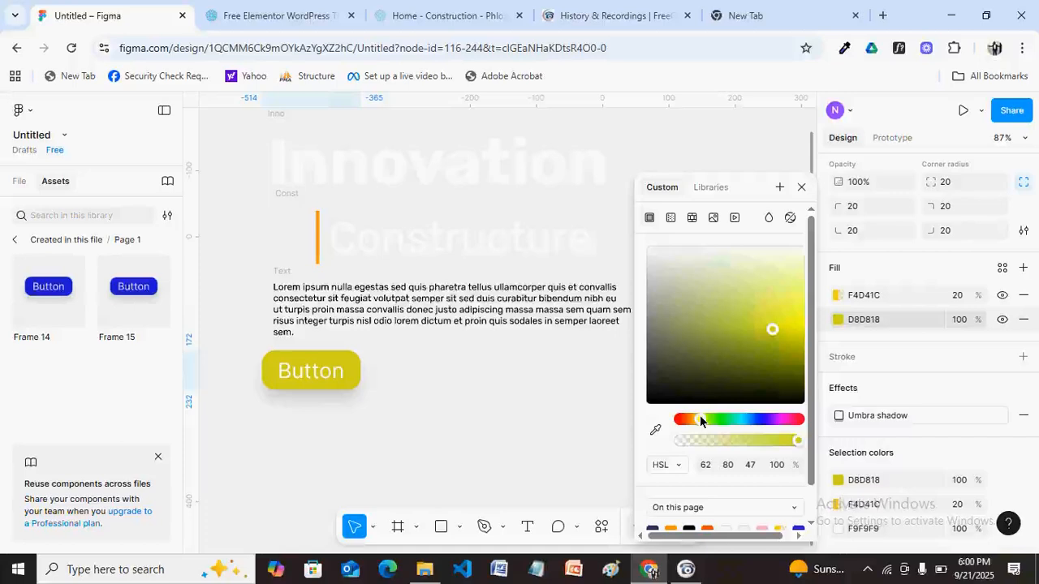
# Colour the button label near-black 171515 and change its text to 'Read More'.
pyautogui.press('Return')
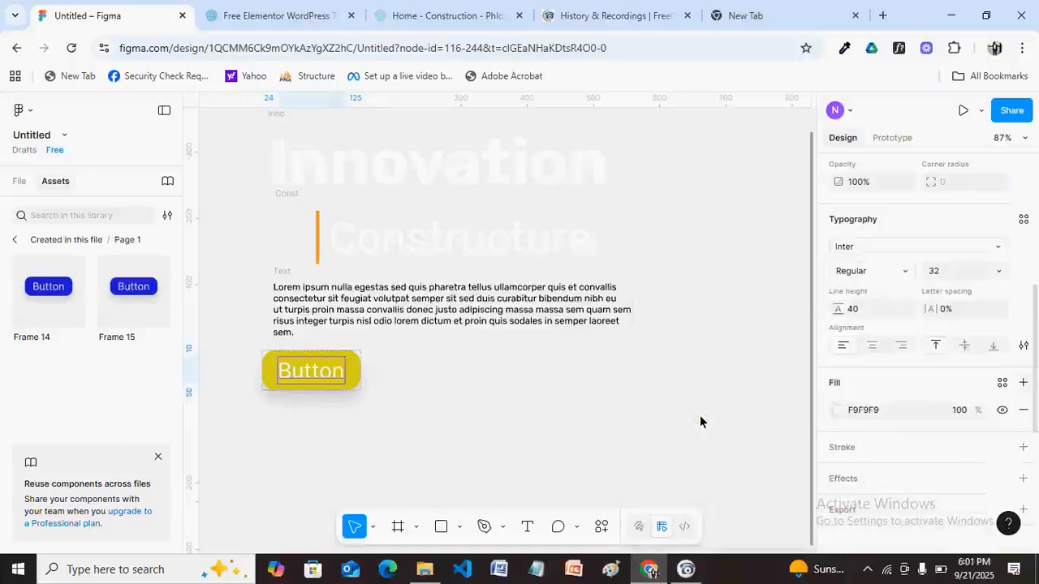
pyautogui.click(837, 409)
pyautogui.click(654, 390)
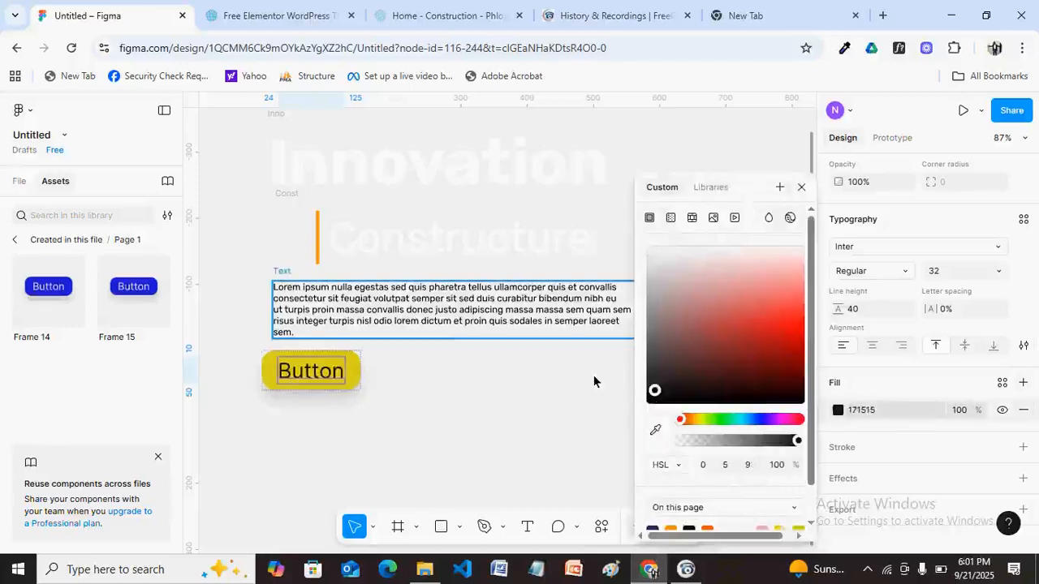
pyautogui.write('Read More')
pyautogui.press('Escape')
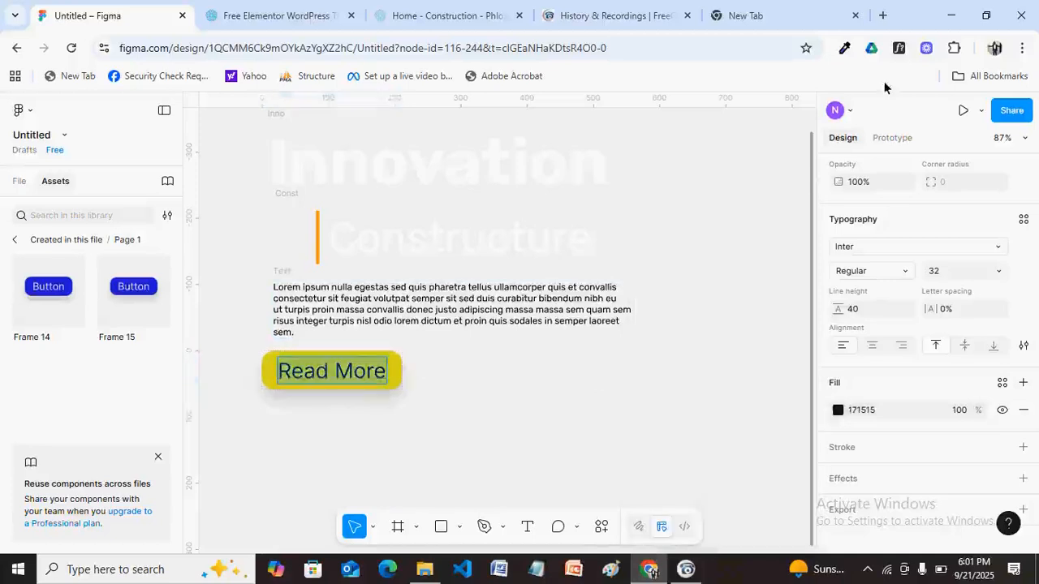
# Try font sizes 14 and then 20 for the Read More label.
pyautogui.write('14')
pyautogui.press('Return')
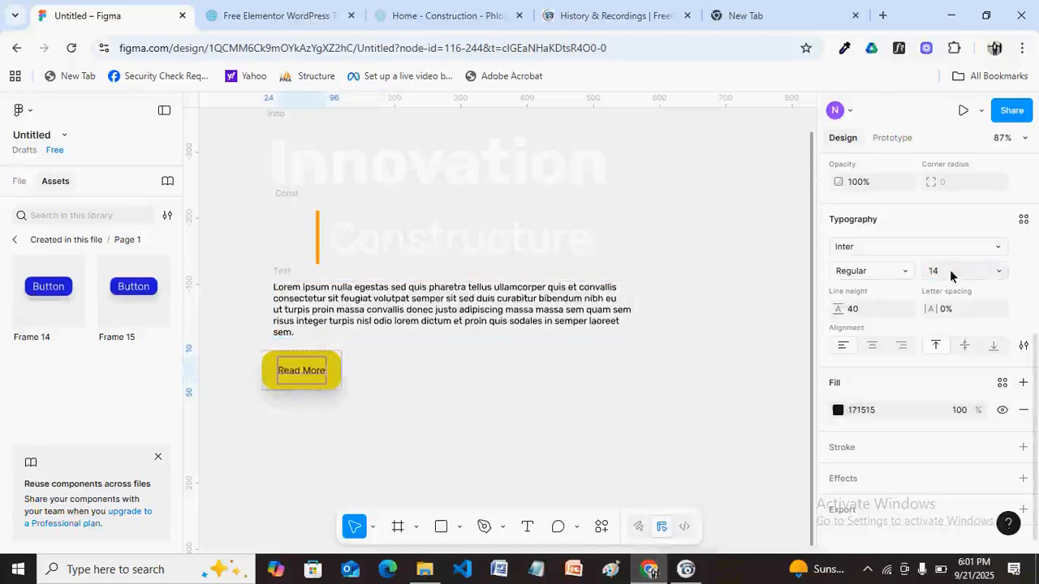
pyautogui.click(948, 278)
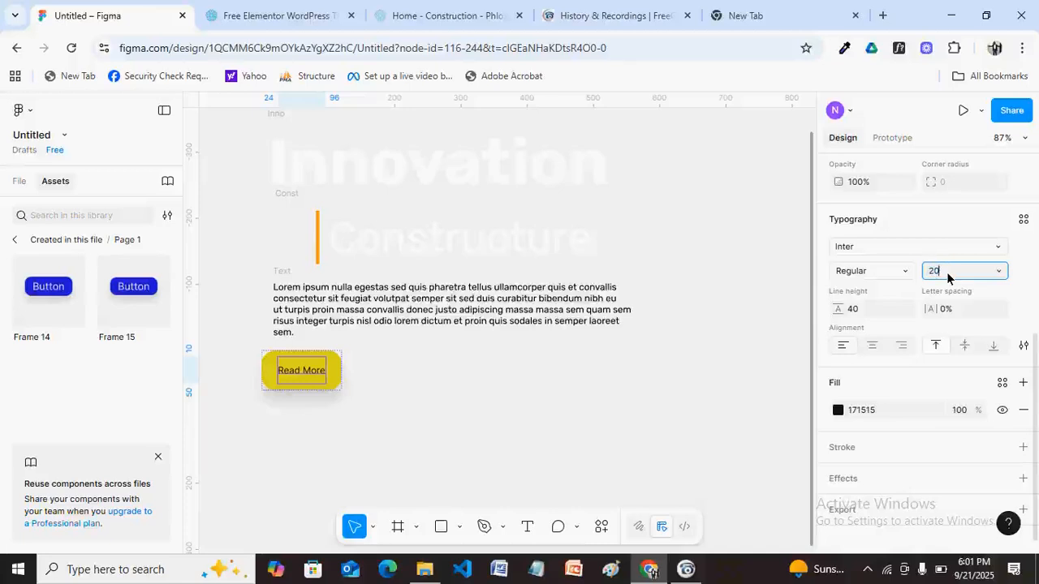
pyautogui.write('20')
pyautogui.press('Return')
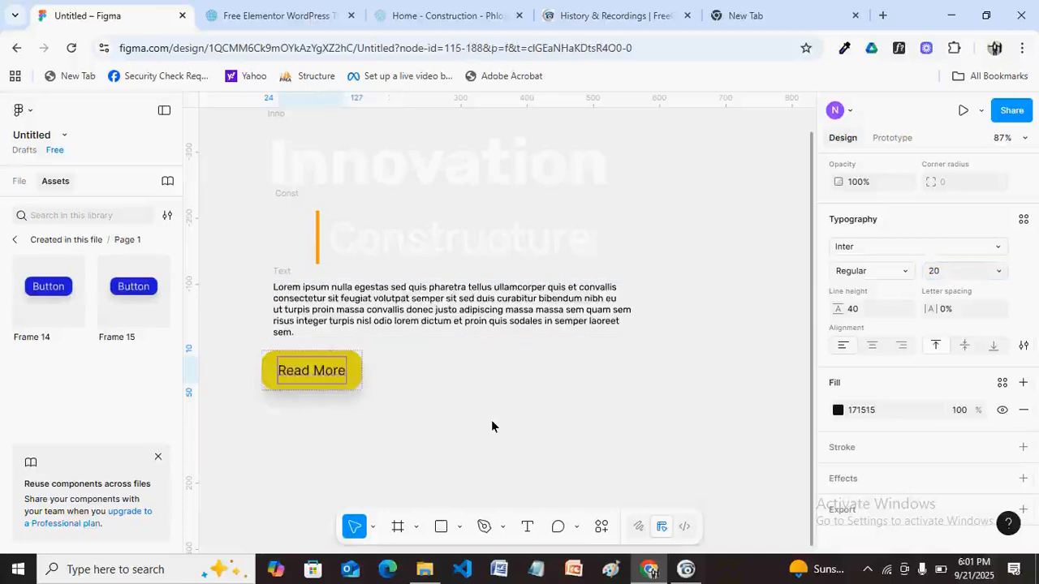
pyautogui.click(491, 421)
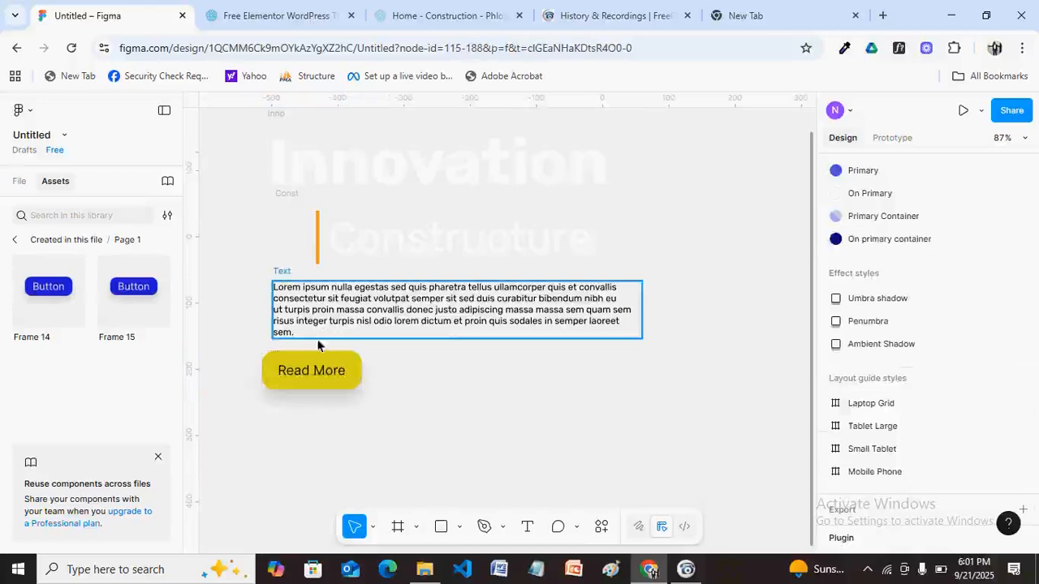
# Resize the Read More button to about 138×49 from its corner.
pyautogui.click(361, 389)
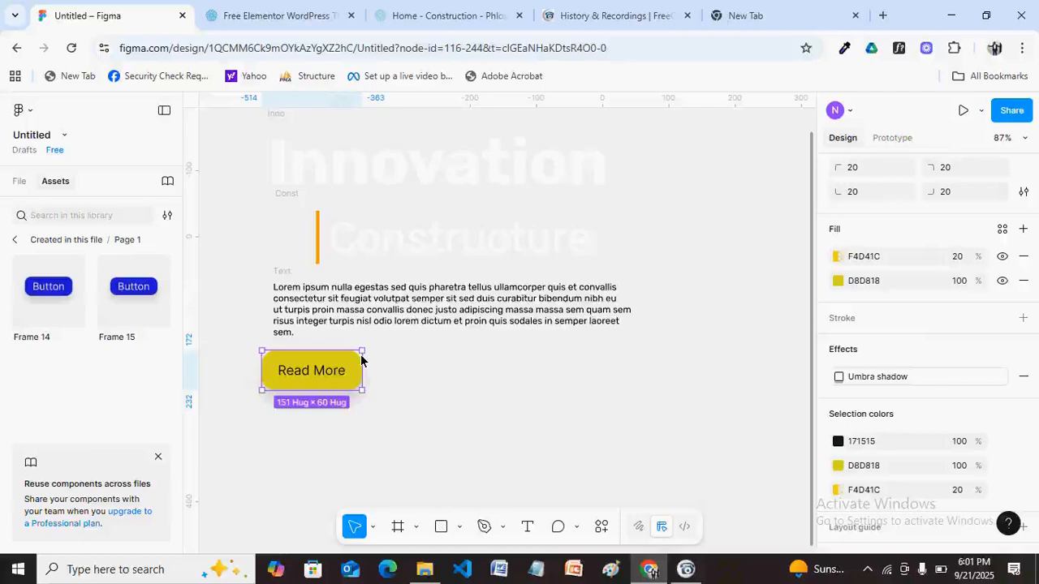
pyautogui.moveTo(361, 355); pyautogui.dragTo(350, 364)
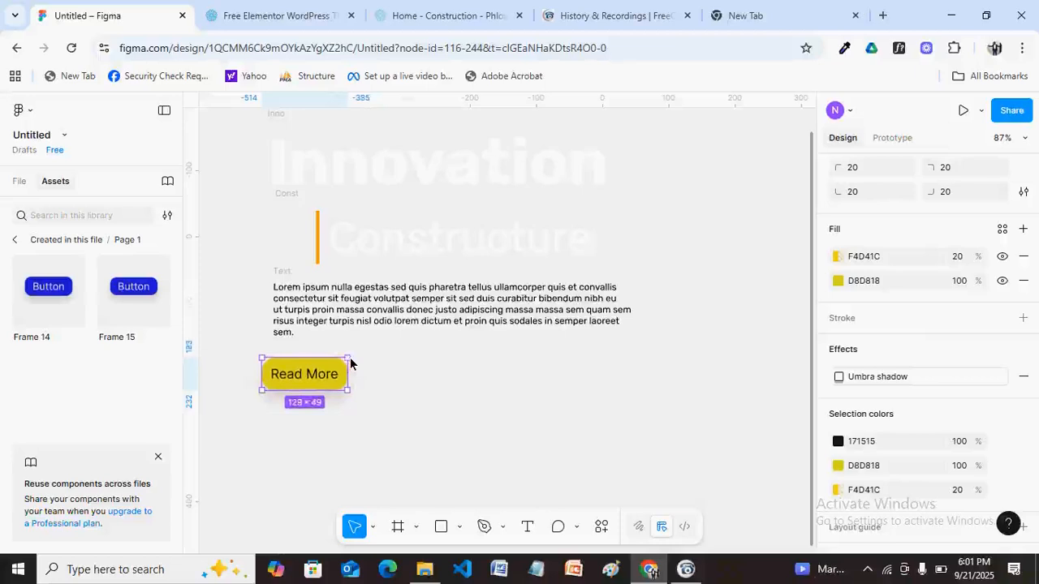
pyautogui.moveTo(349, 364); pyautogui.dragTo(354, 364)
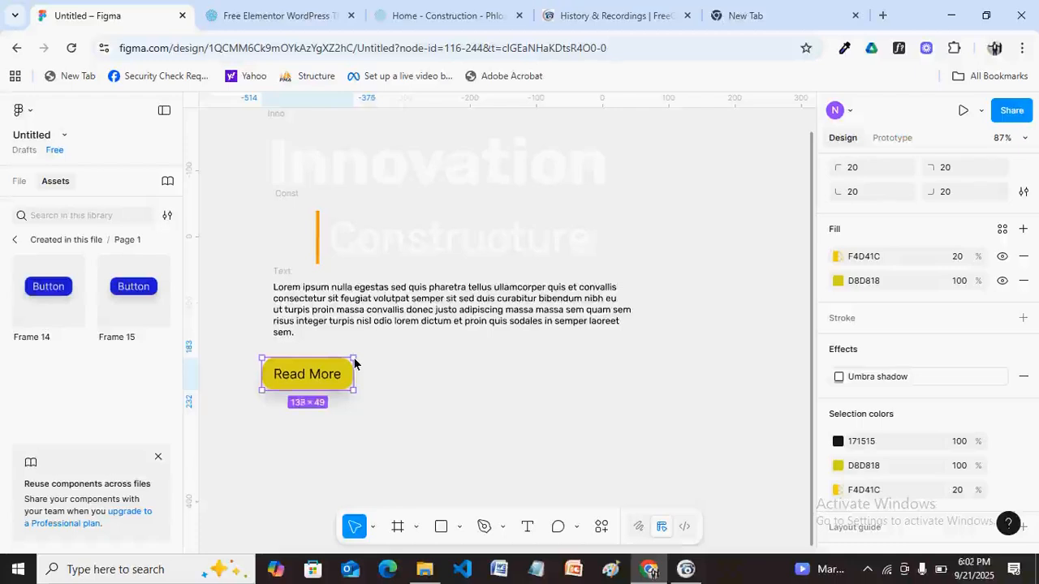
pyautogui.moveTo(354, 363); pyautogui.dragTo(354, 363)
pyautogui.press('Escape')
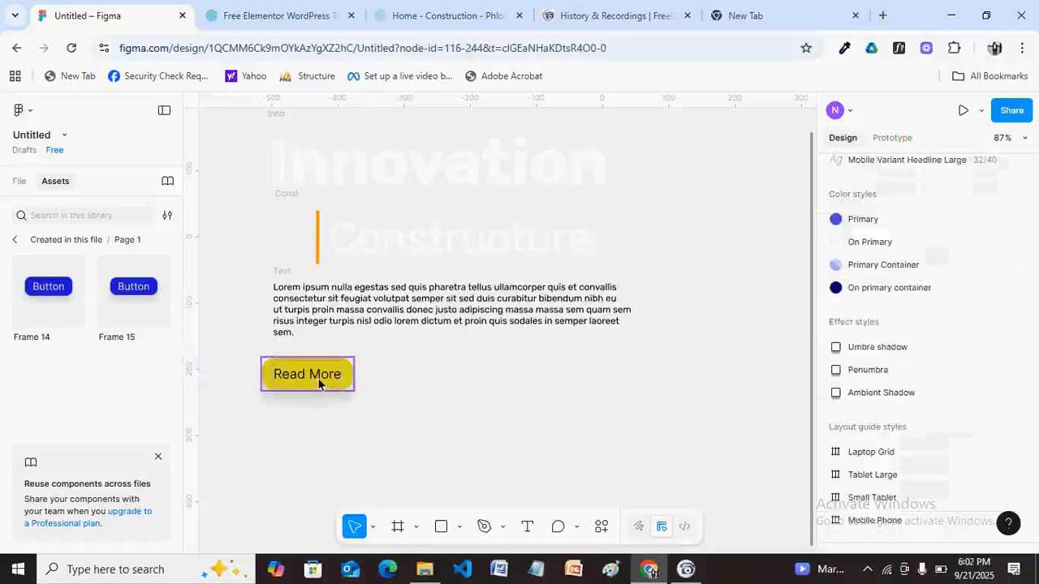
# Set the Read More label's font size to 18.
pyautogui.doubleClick(318, 379)
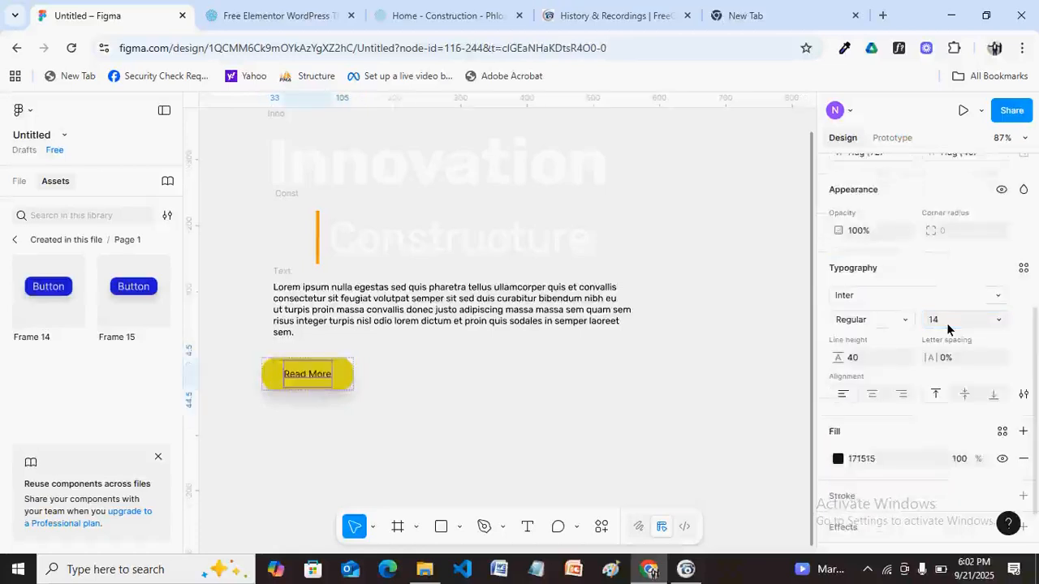
pyautogui.click(947, 324)
pyautogui.write('18')
pyautogui.press('Return')
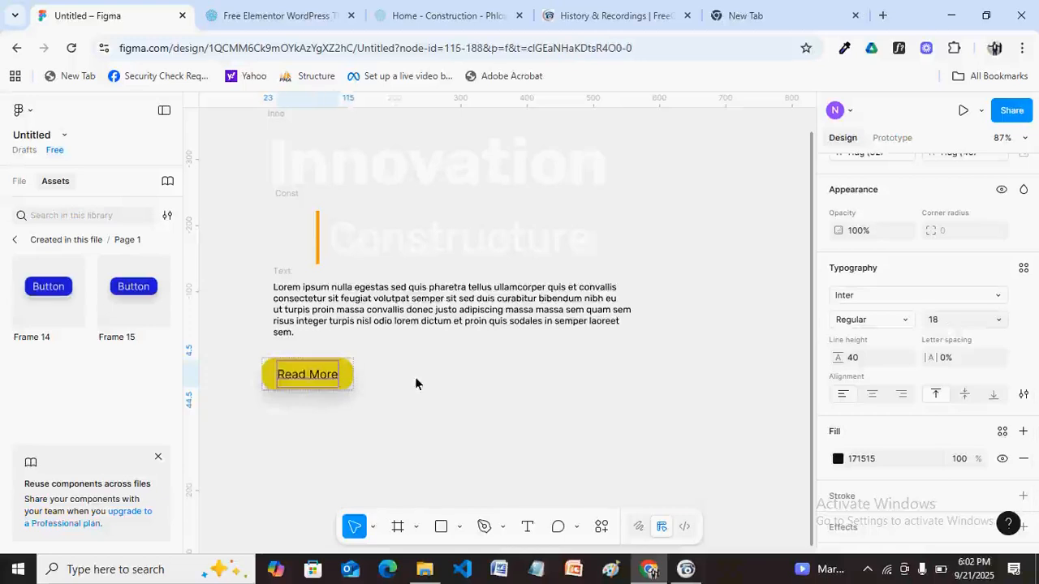
pyautogui.click(414, 377)
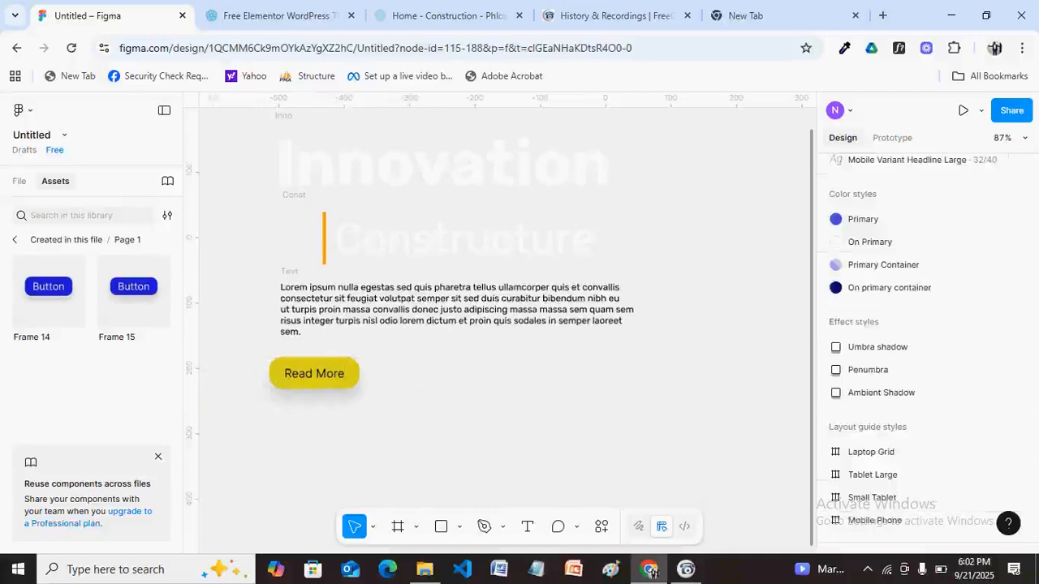
# Frame Innovation, Constructure, the lorem text and Read More with auto layout, then widen the frame.
pyautogui.scroll(-1, 762, 296)
pyautogui.scroll(-2, 786, 294)
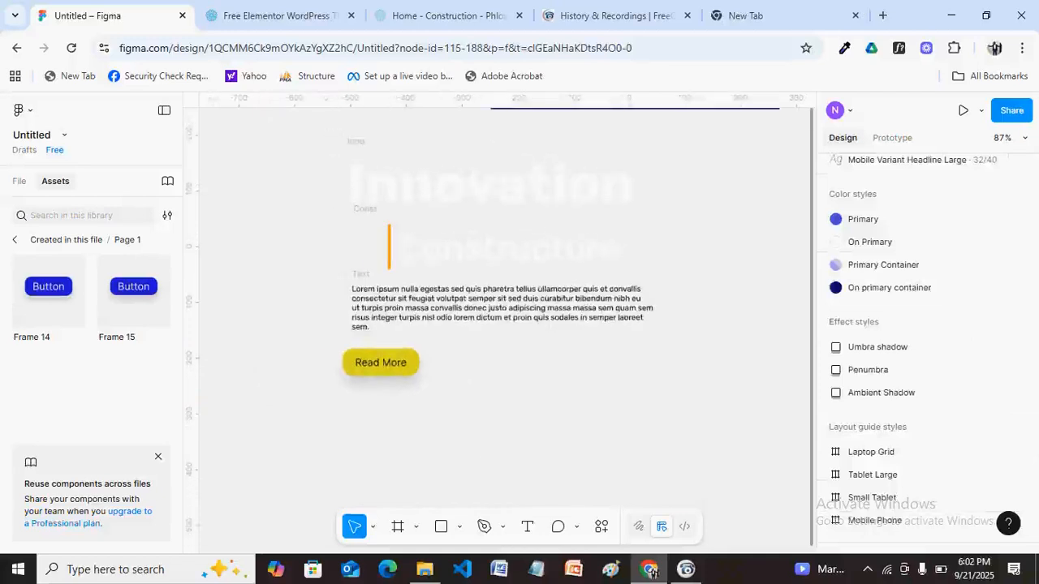
pyautogui.scroll(2, 665, 368)
pyautogui.moveTo(269, 186)
pyautogui.mouseDown()
pyautogui.moveTo(443, 302)
pyautogui.moveTo(579, 430)
pyautogui.mouseUp()
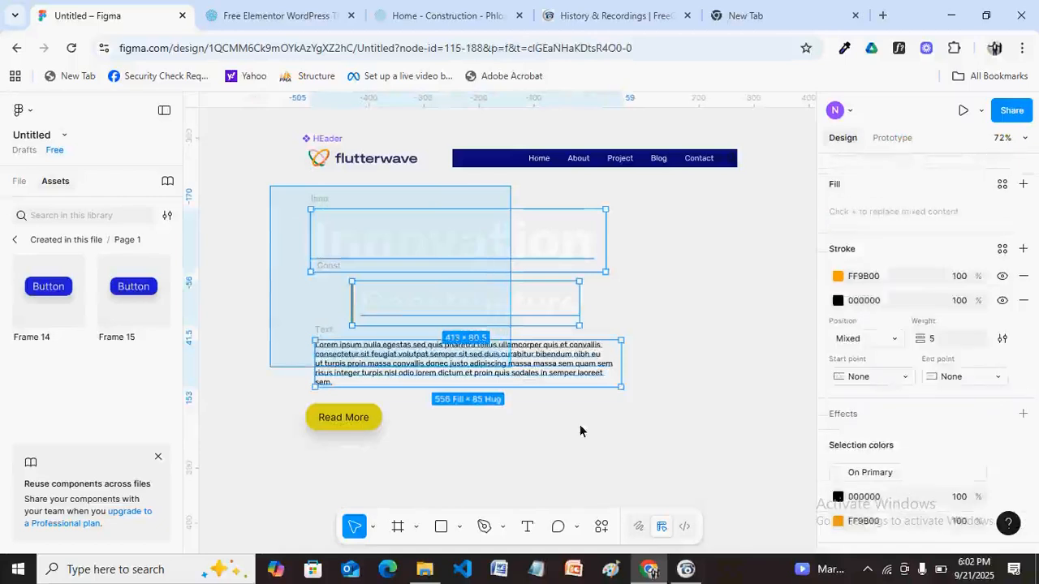
pyautogui.moveTo(579, 424); pyautogui.dragTo(619, 446)
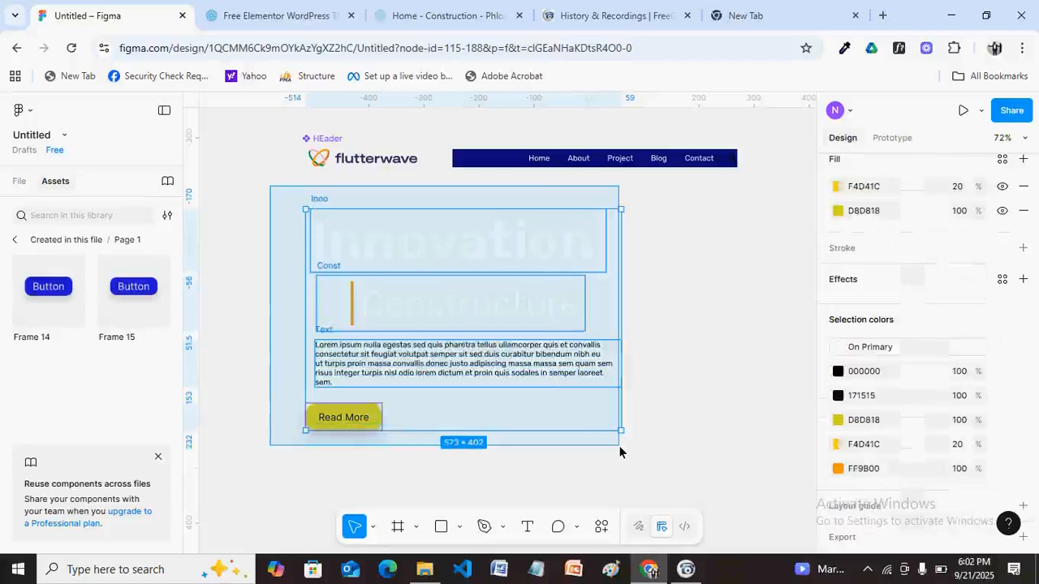
pyautogui.moveTo(619, 448); pyautogui.dragTo(619, 447)
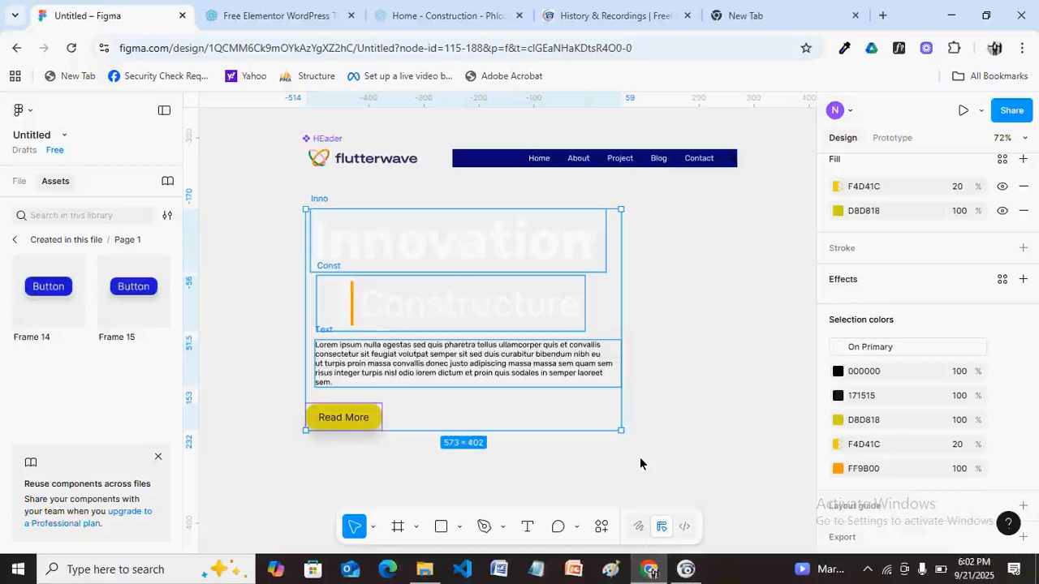
pyautogui.hotkey('ctrl', 'alt', 'g')
pyautogui.hotkey('shift', 'a')
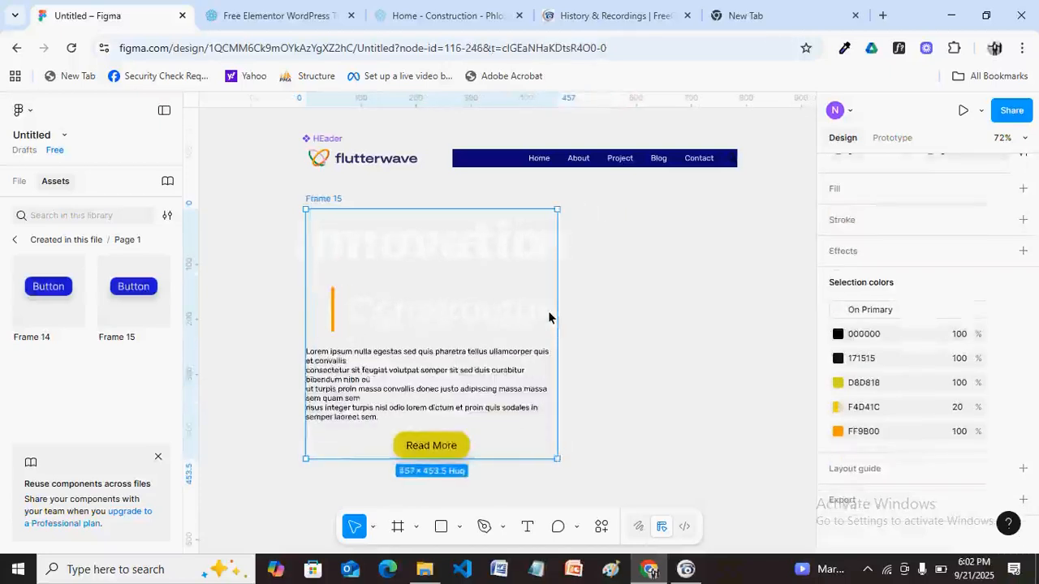
pyautogui.moveTo(557, 314); pyautogui.dragTo(625, 310)
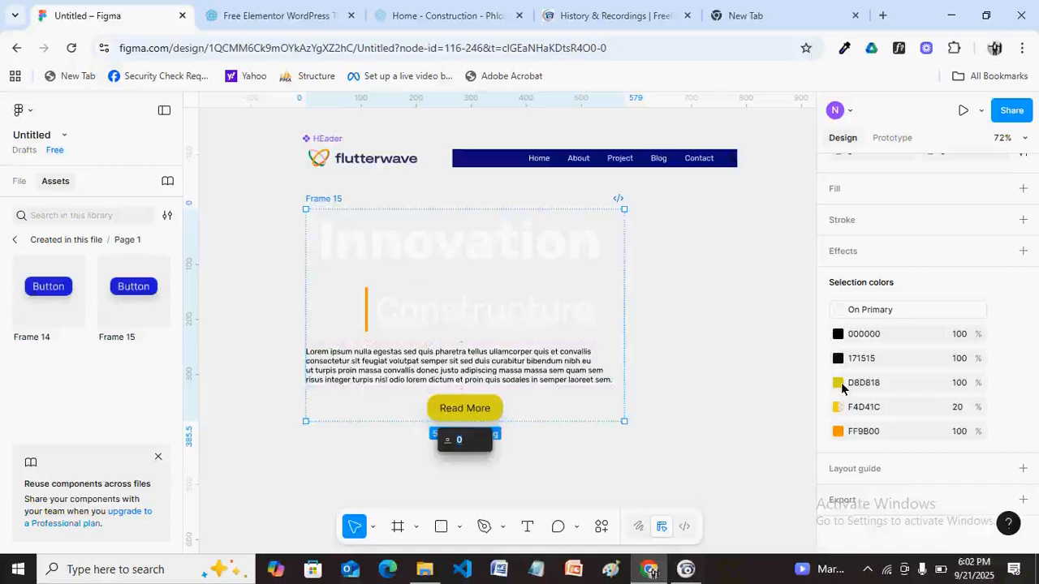
# Left-align the contents of Frame 15, keeping its width.
pyautogui.click(465, 408)
pyautogui.scroll(4, 842, 388)
pyautogui.click(322, 201)
pyautogui.click(843, 277)
pyautogui.moveTo(624, 313); pyautogui.dragTo(600, 307)
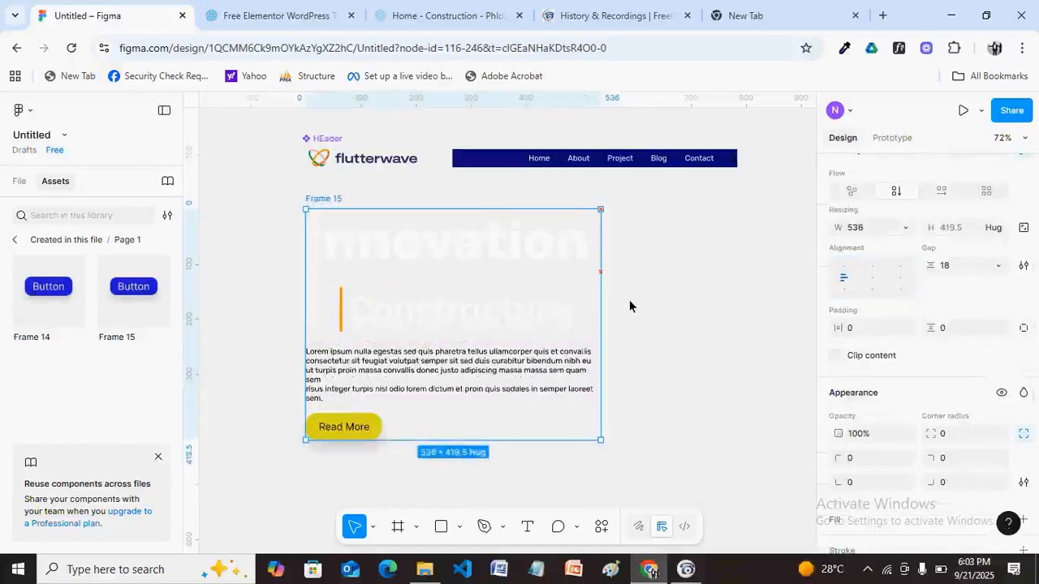
pyautogui.hotkey('ctrl', 'z')
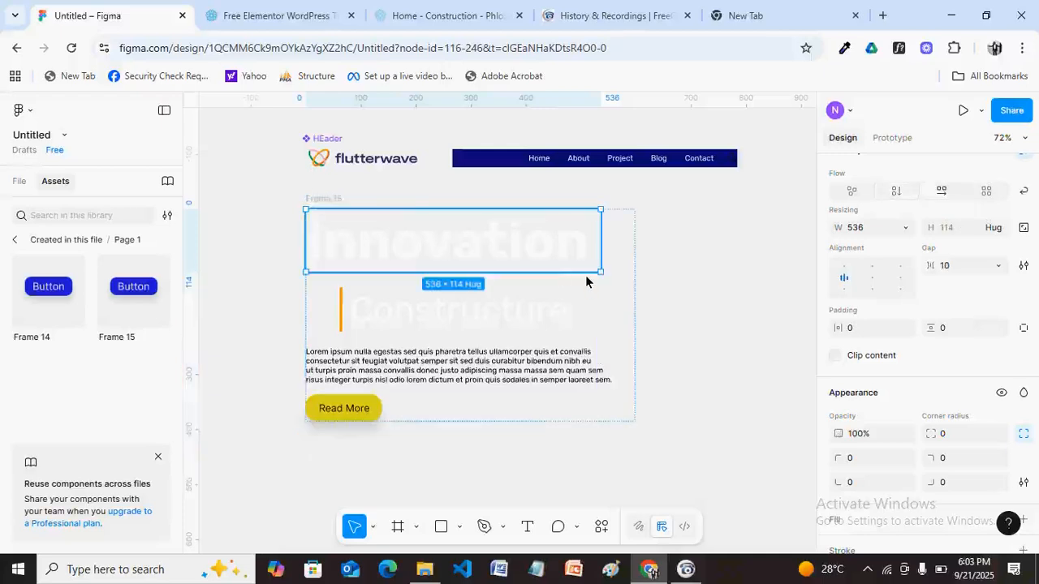
# Set the Innovation and Constructure rows to Fill container width.
pyautogui.click(18, 182)
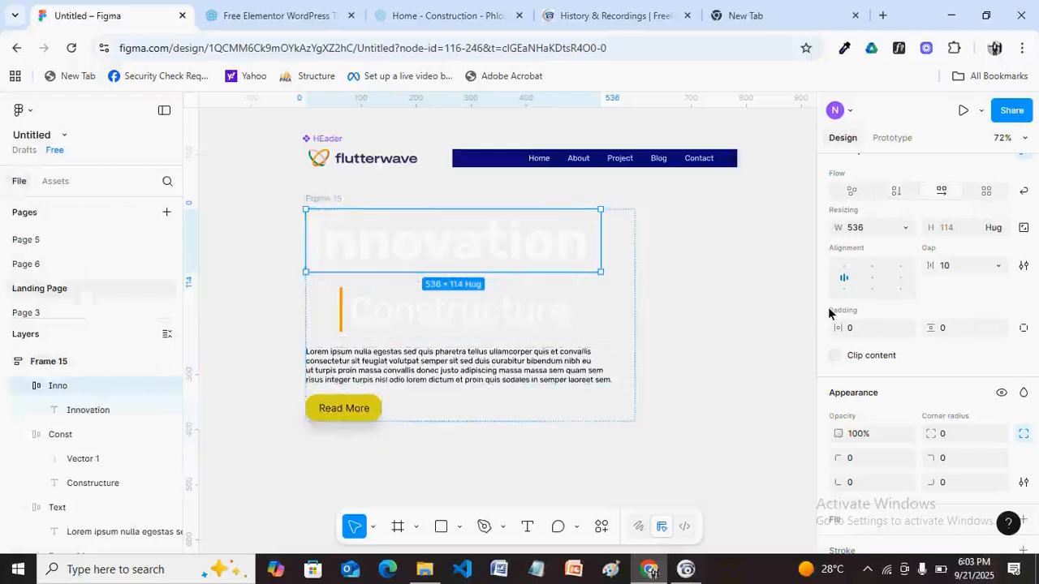
pyautogui.click(905, 228)
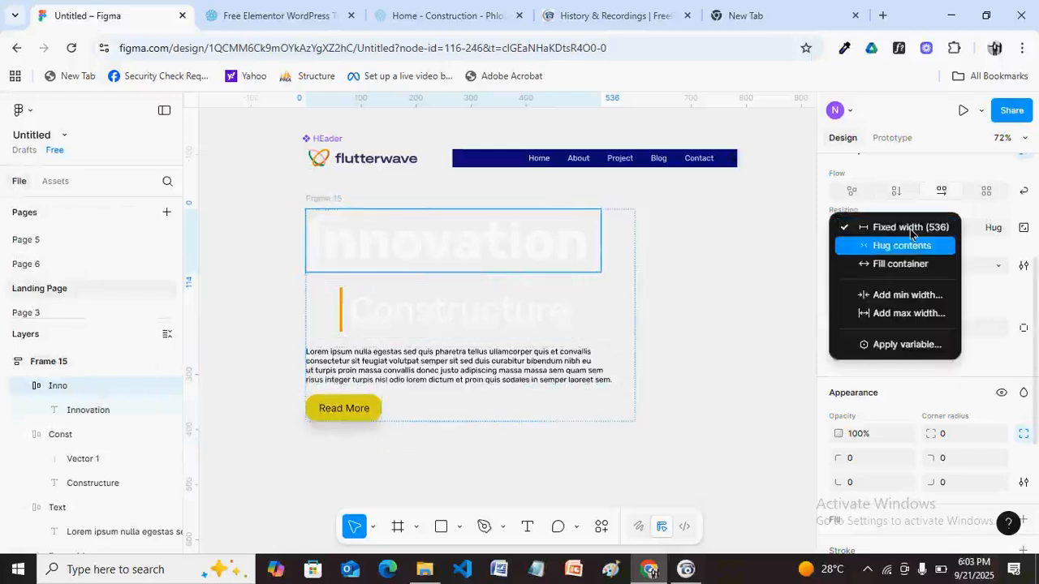
pyautogui.click(886, 265)
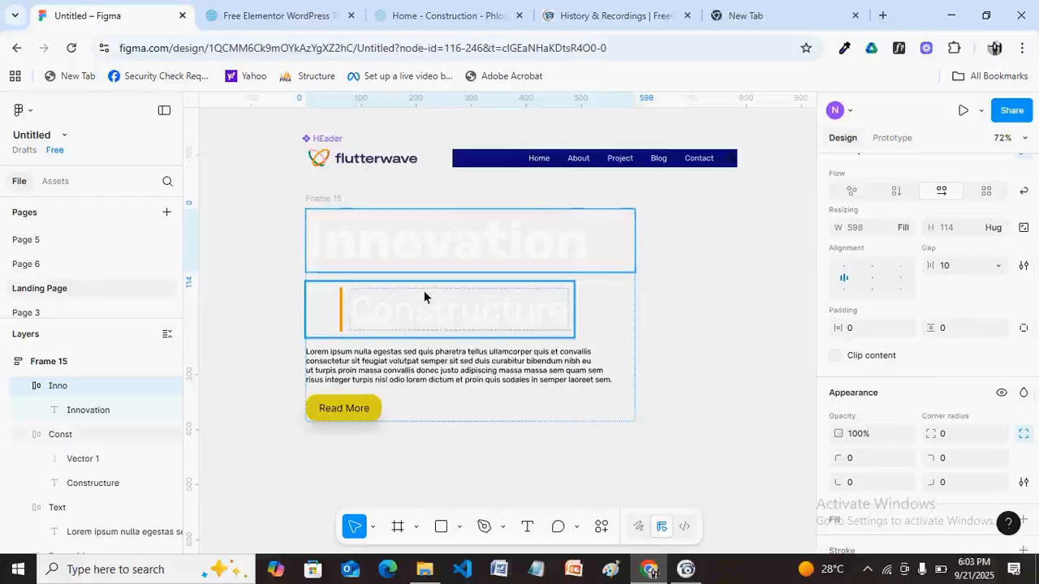
pyautogui.click(462, 318)
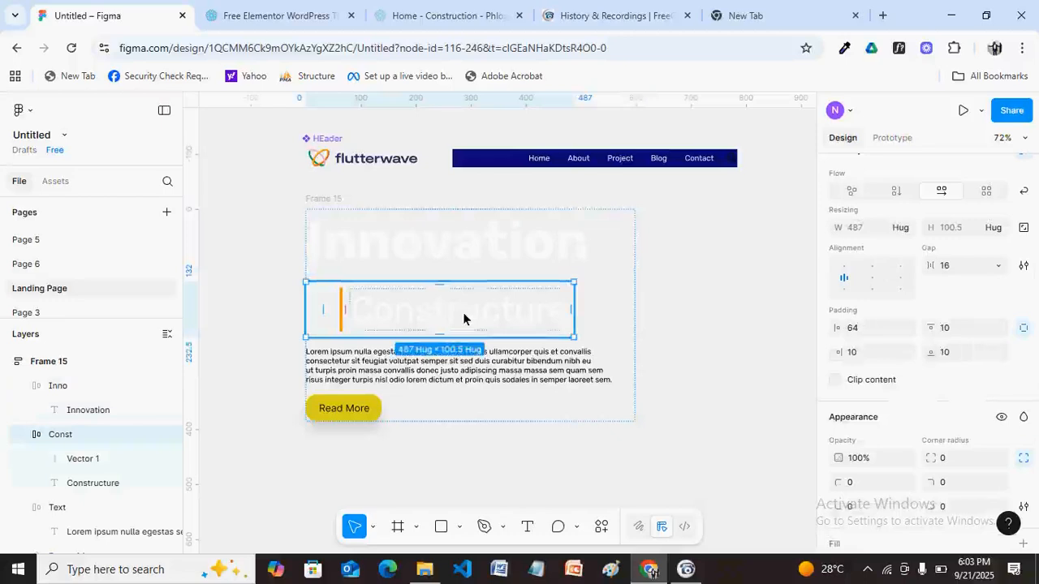
pyautogui.click(906, 226)
pyautogui.click(903, 246)
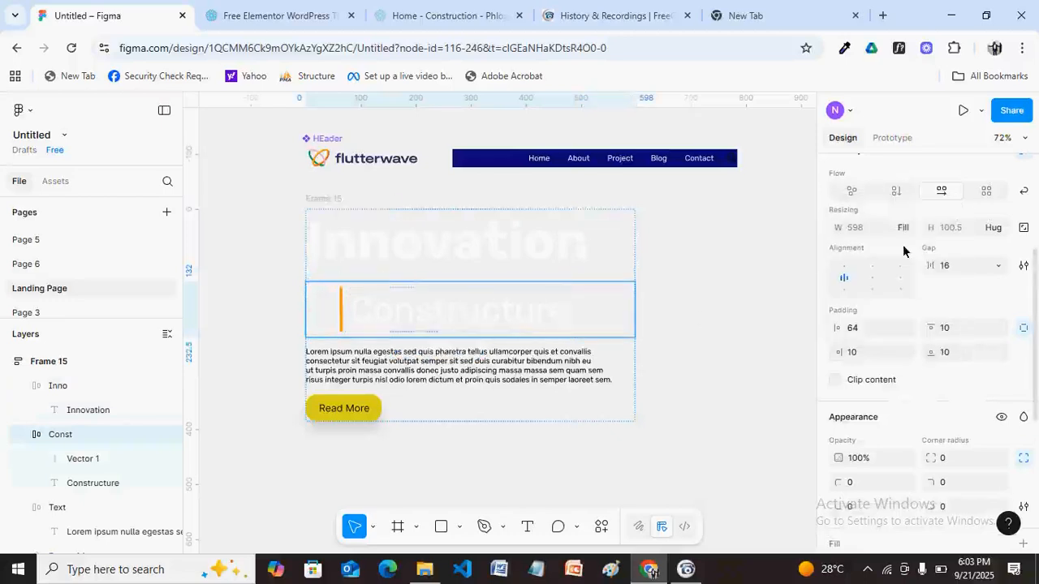
# Check the lorem block and Read More button's width sizing, leaving it unchanged.
pyautogui.click(578, 367)
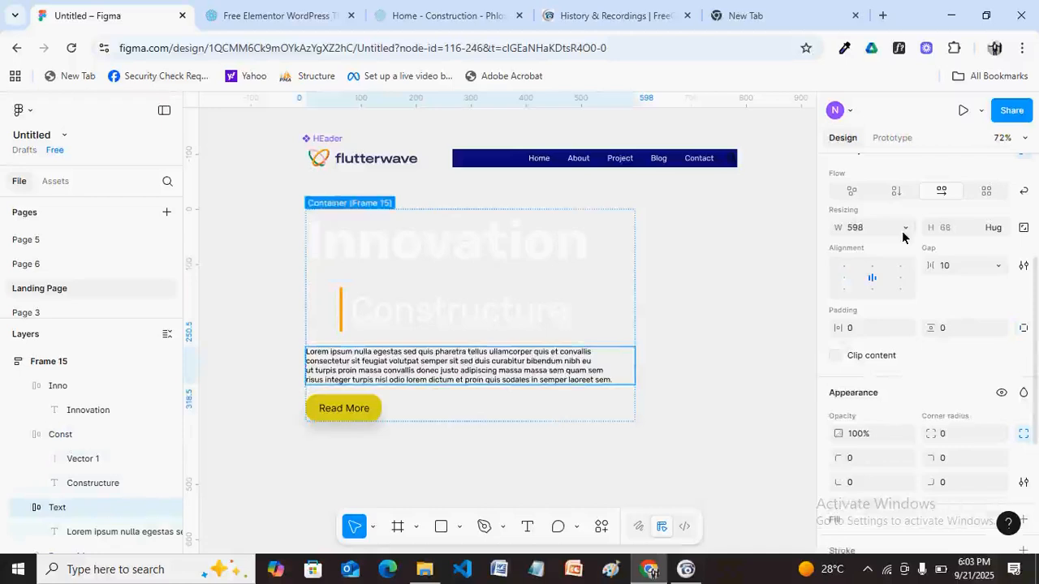
pyautogui.click(367, 411)
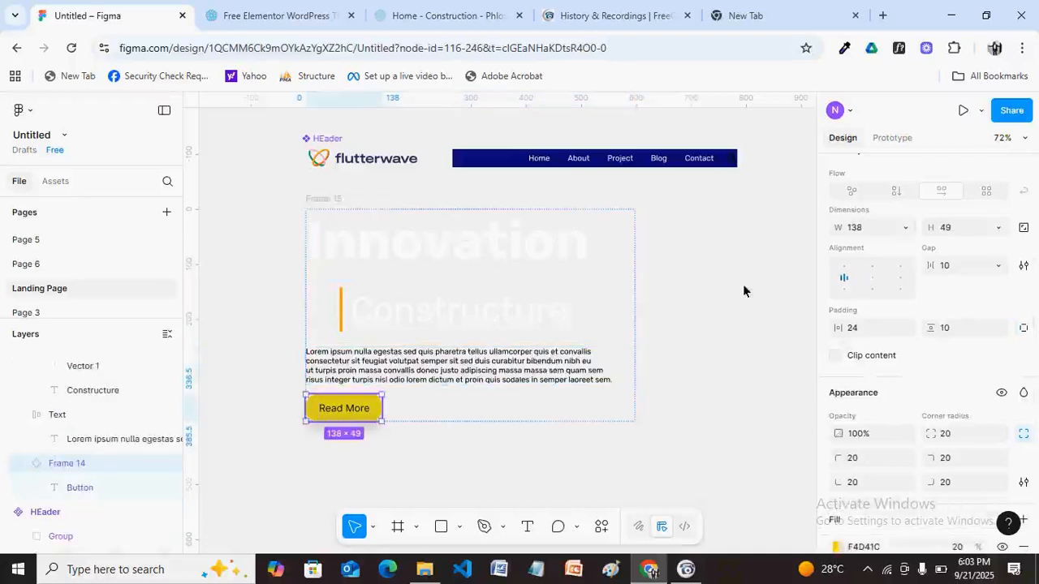
pyautogui.click(905, 228)
pyautogui.click(323, 197)
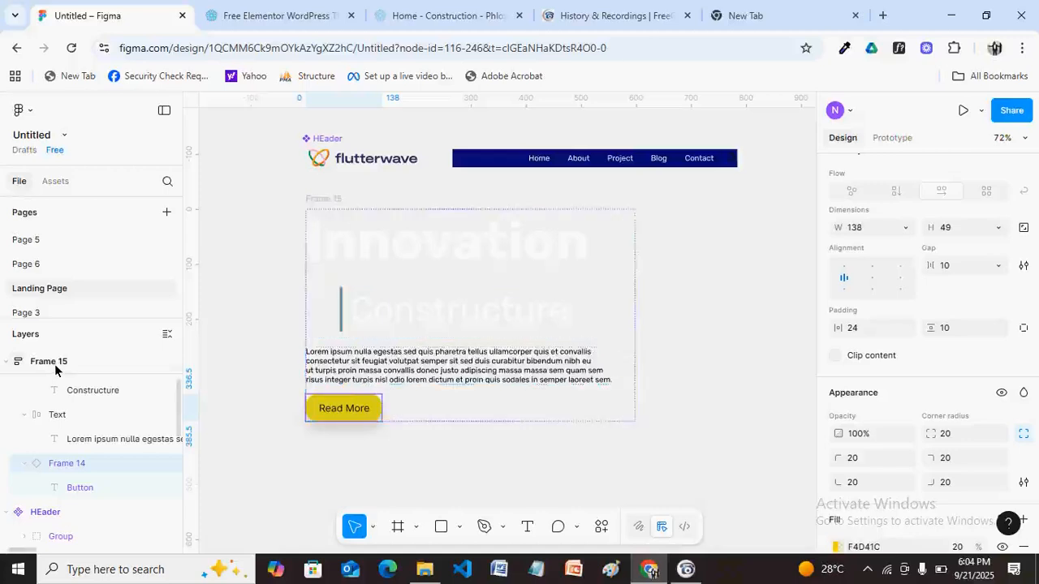
# Rename Frame 15 to 'Web Left content' in the Layers panel.
pyautogui.doubleClick(50, 362)
pyautogui.write('Web Left con')
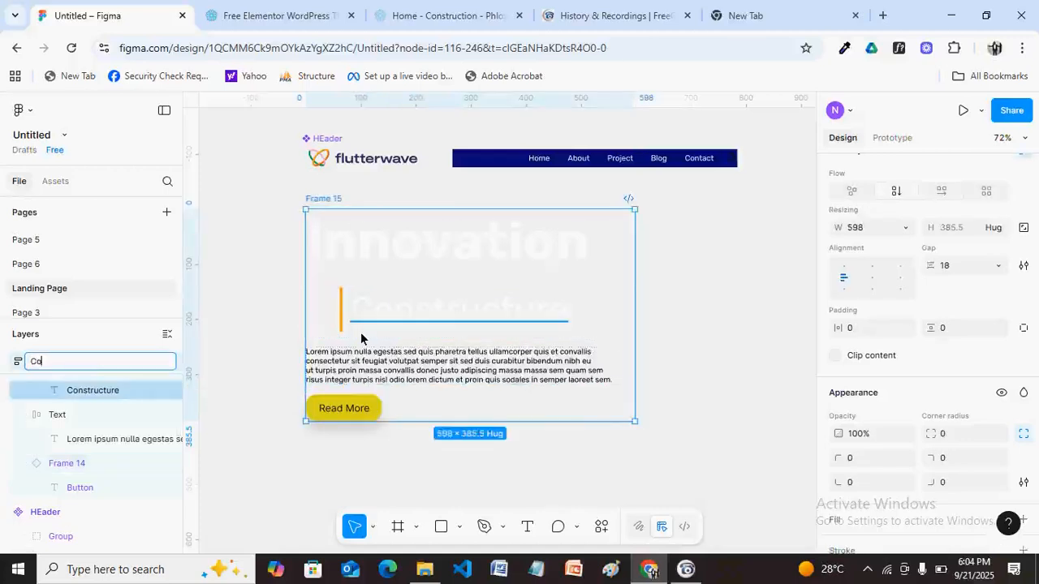
pyautogui.write('tent')
pyautogui.press('Return')
pyautogui.click(706, 330)
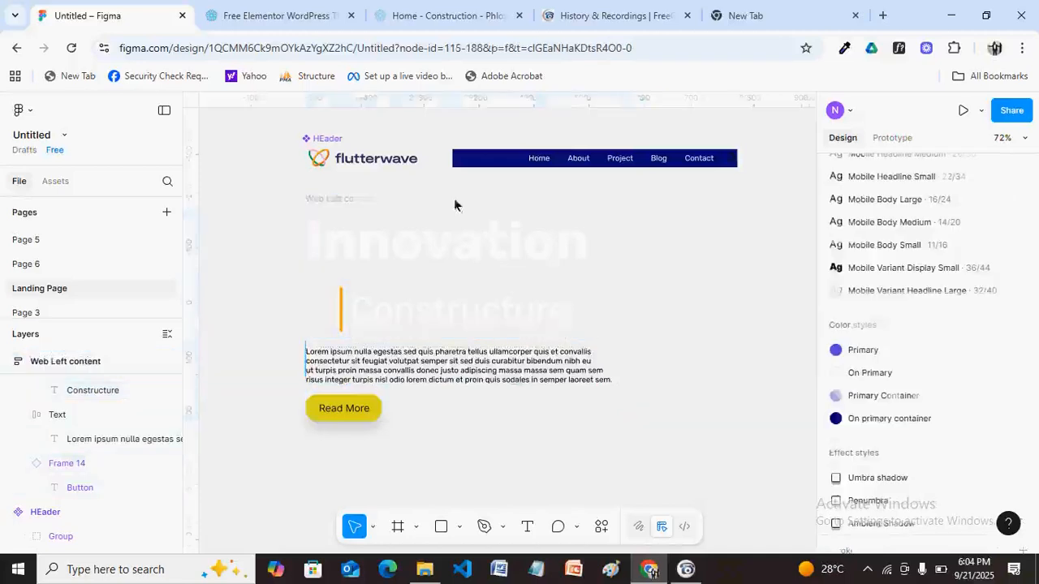
# Select the Web Left content frame and narrow then widen it to check text reflow.
pyautogui.click(334, 199)
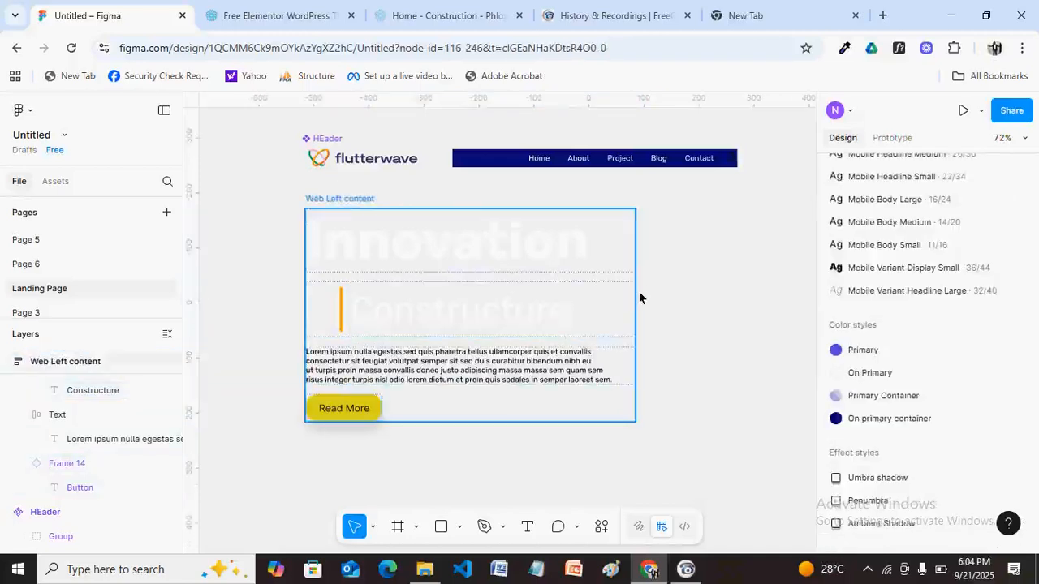
pyautogui.click(580, 307)
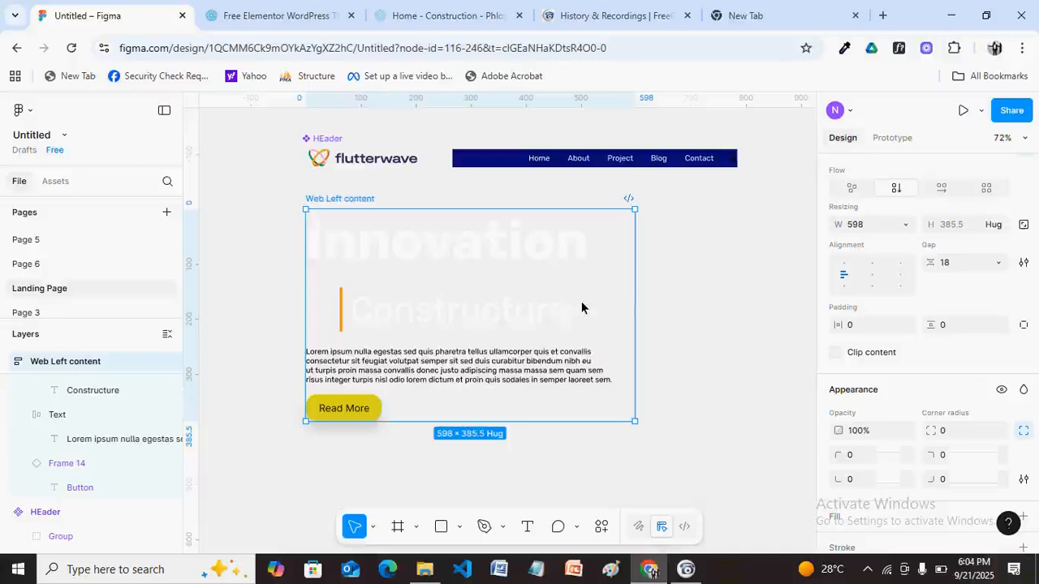
pyautogui.hotkey('ctrl', 'z')
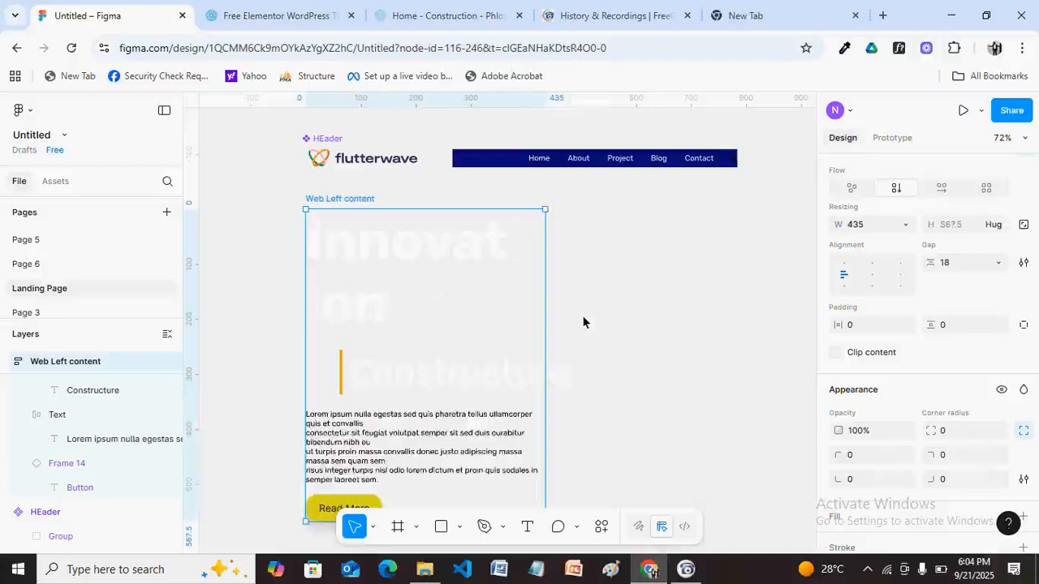
pyautogui.moveTo(582, 322); pyautogui.dragTo(637, 324)
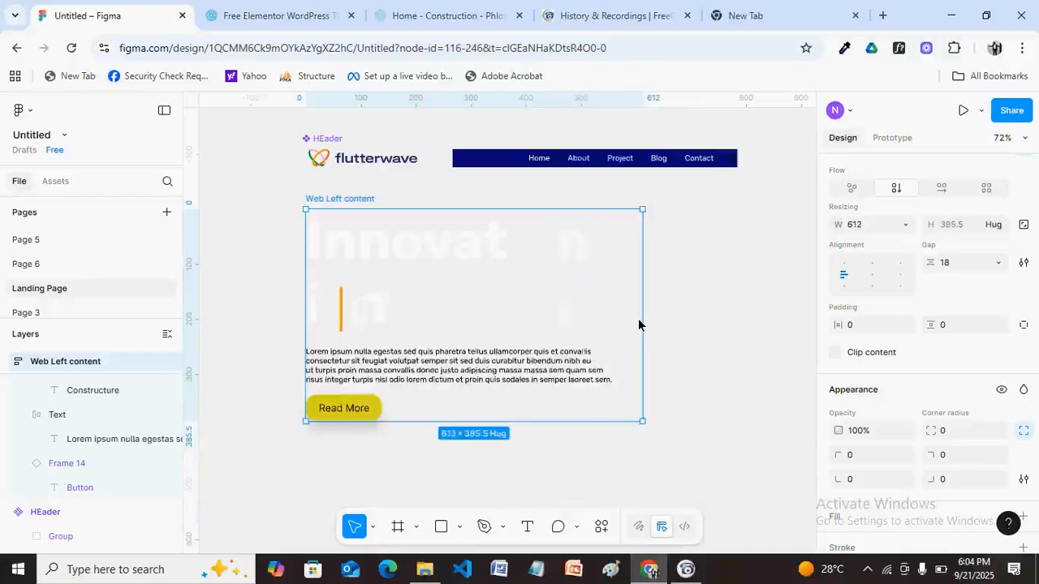
# Set the Constructure text layer's width to Fill container.
pyautogui.click(105, 423)
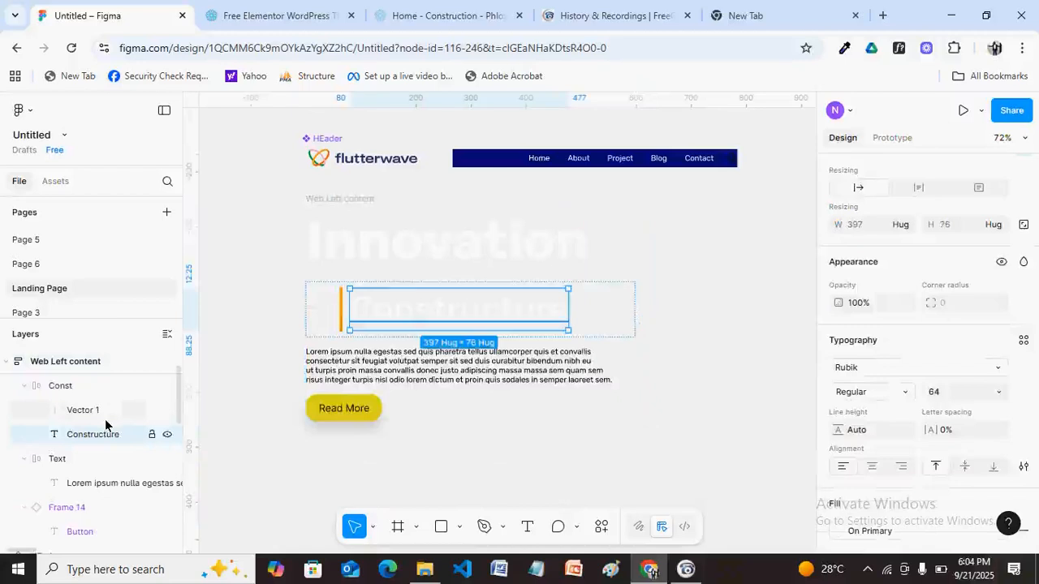
pyautogui.click(903, 225)
pyautogui.click(901, 242)
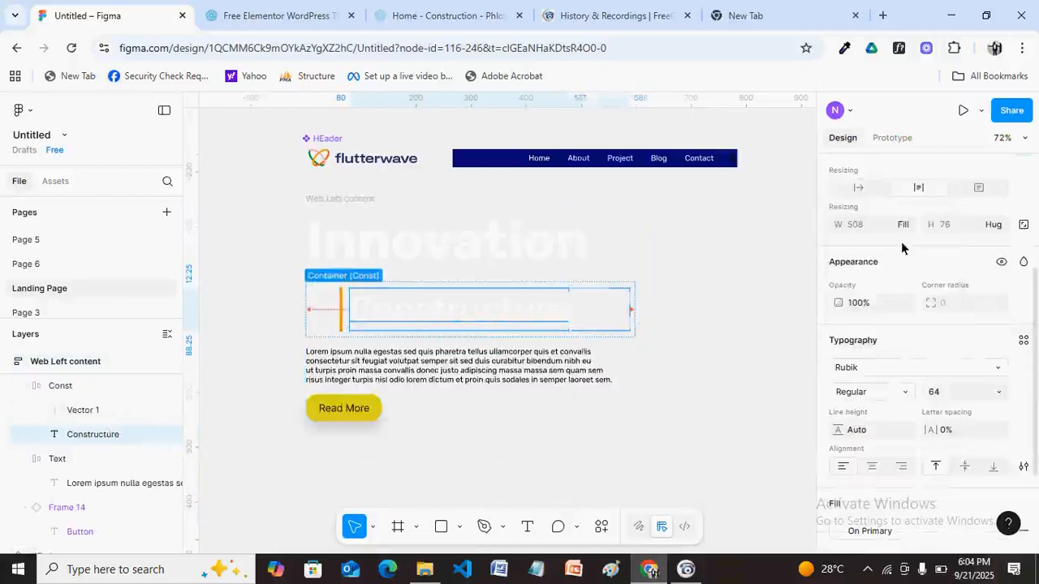
# Shrink the frame to test responsive reflow, then restore it to 598 wide.
pyautogui.click(394, 213)
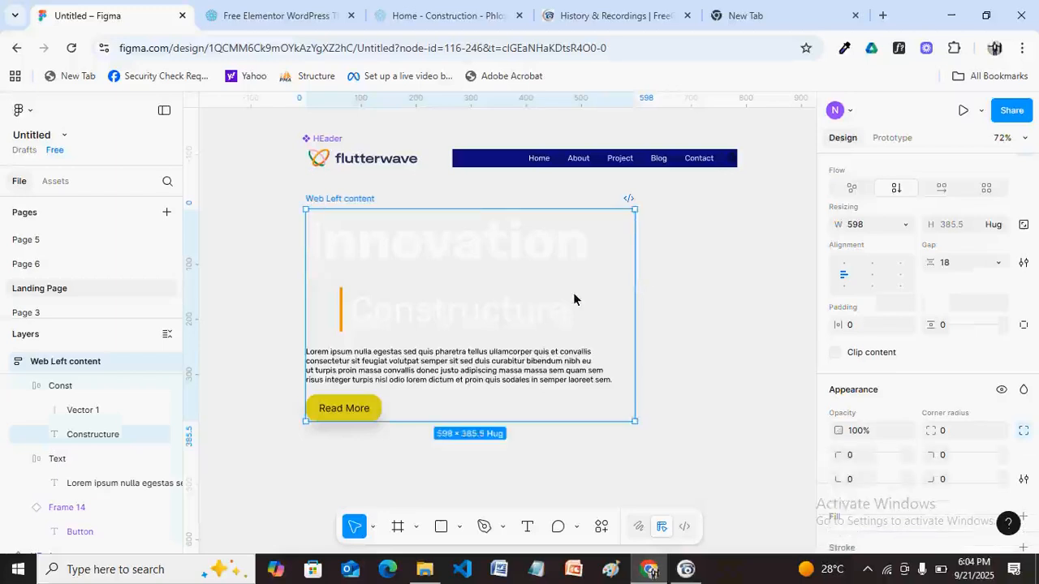
pyautogui.hotkey('ctrl', 'shift', 'Left')
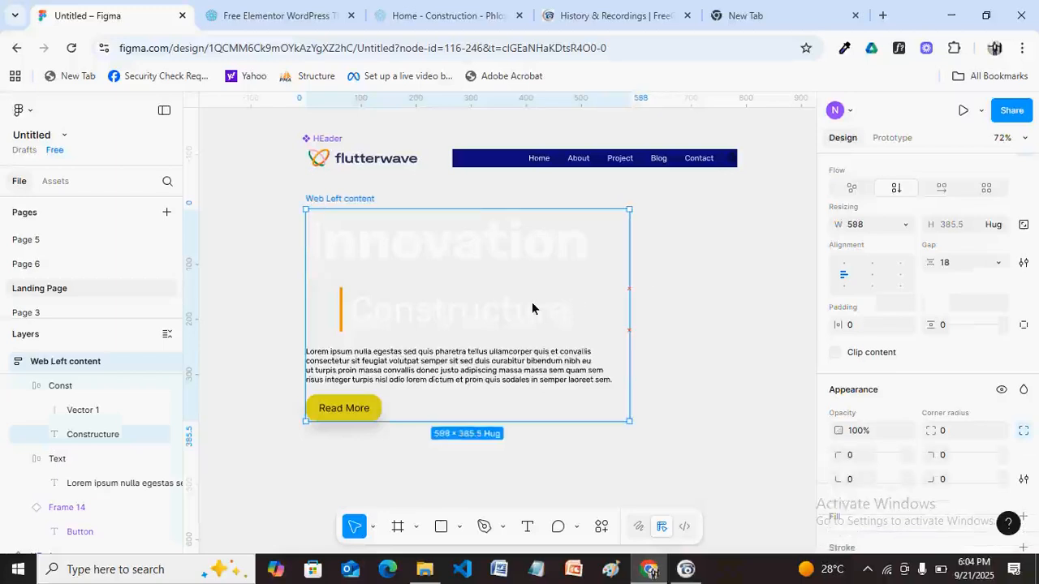
pyautogui.moveTo(532, 302); pyautogui.dragTo(625, 315)
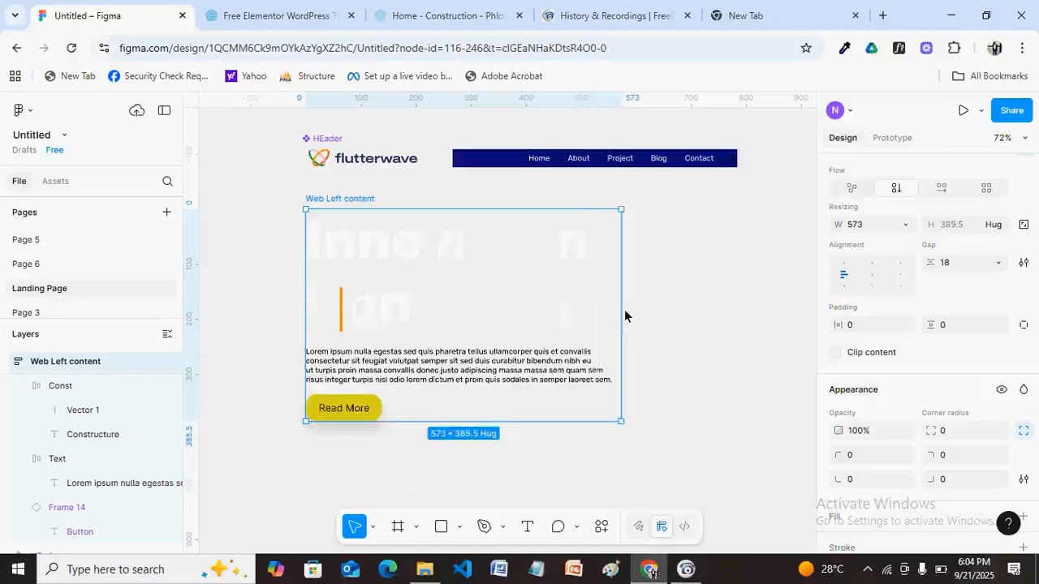
pyautogui.moveTo(625, 316); pyautogui.dragTo(635, 317)
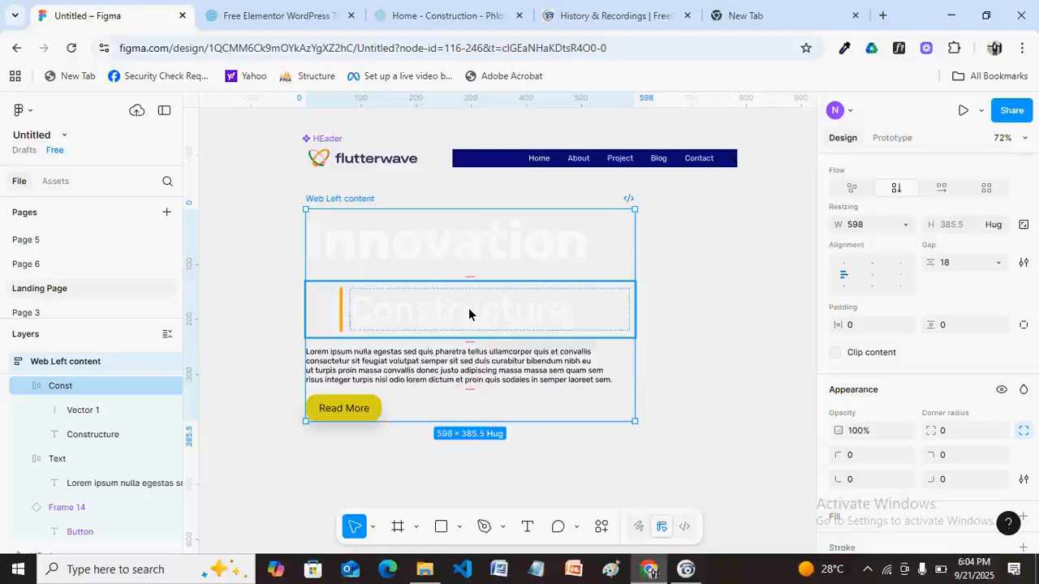
pyautogui.press('Escape')
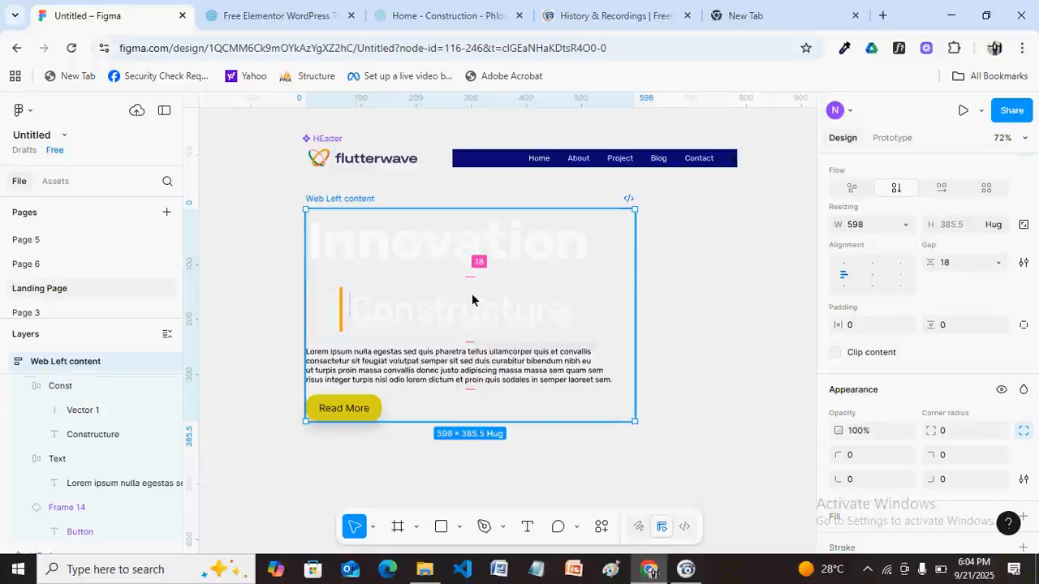
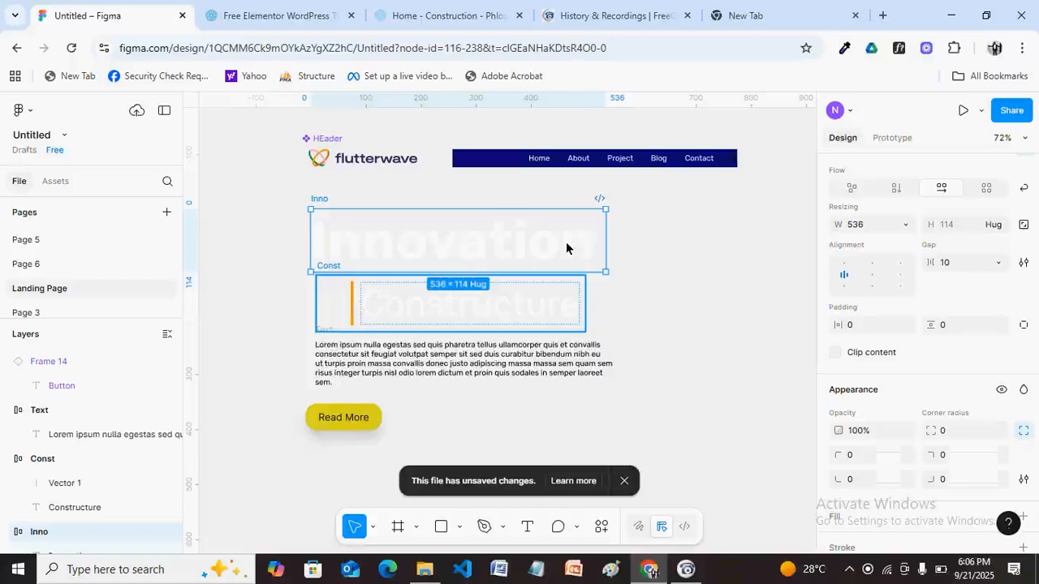
# Wrap the Innovation and Constructure rows in vertical auto layout and zero Constructure's top padding.
pyautogui.hotkey('shift', 'a')
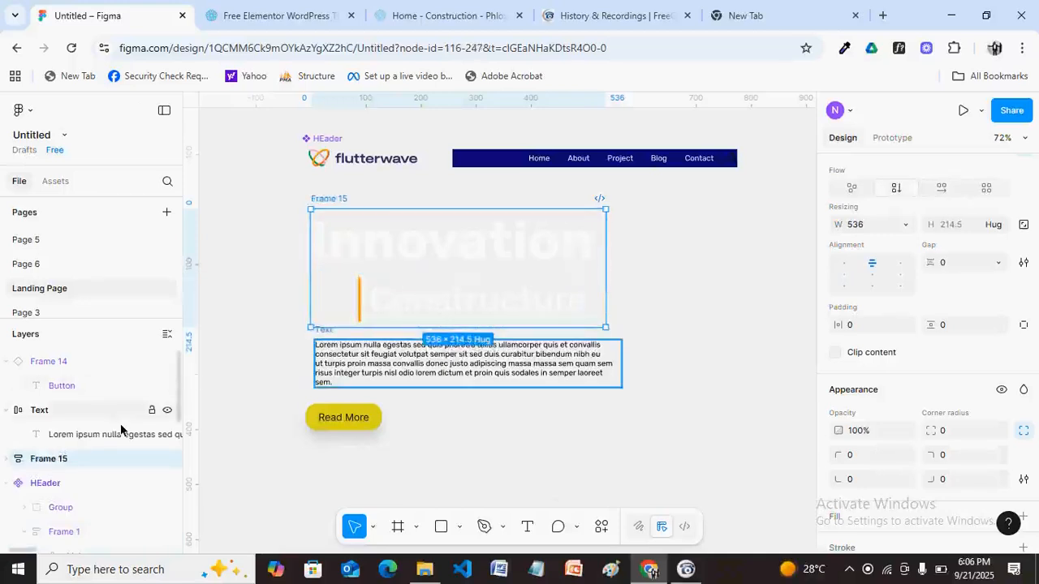
pyautogui.click(353, 297)
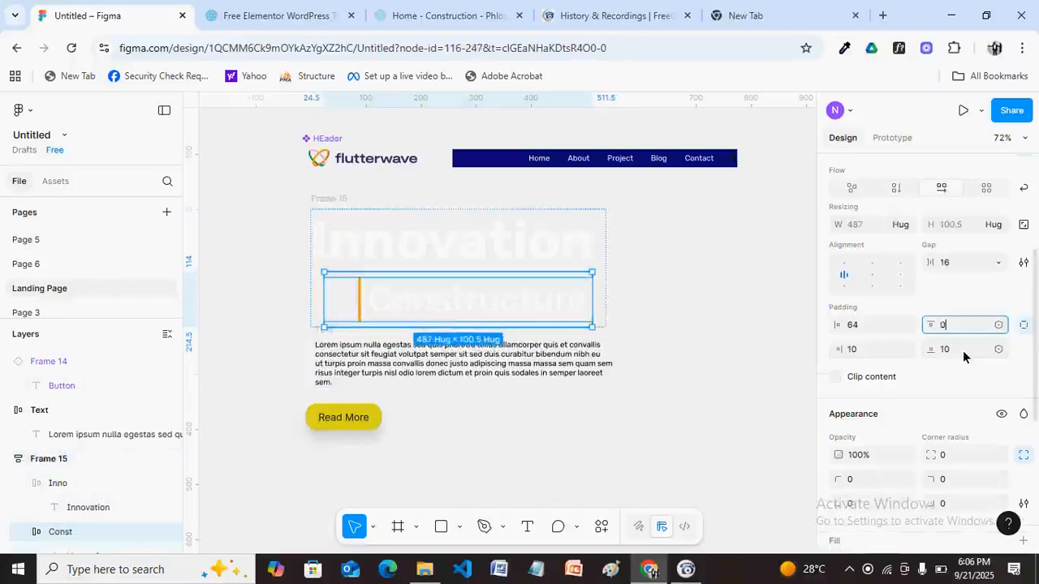
pyautogui.click(962, 351)
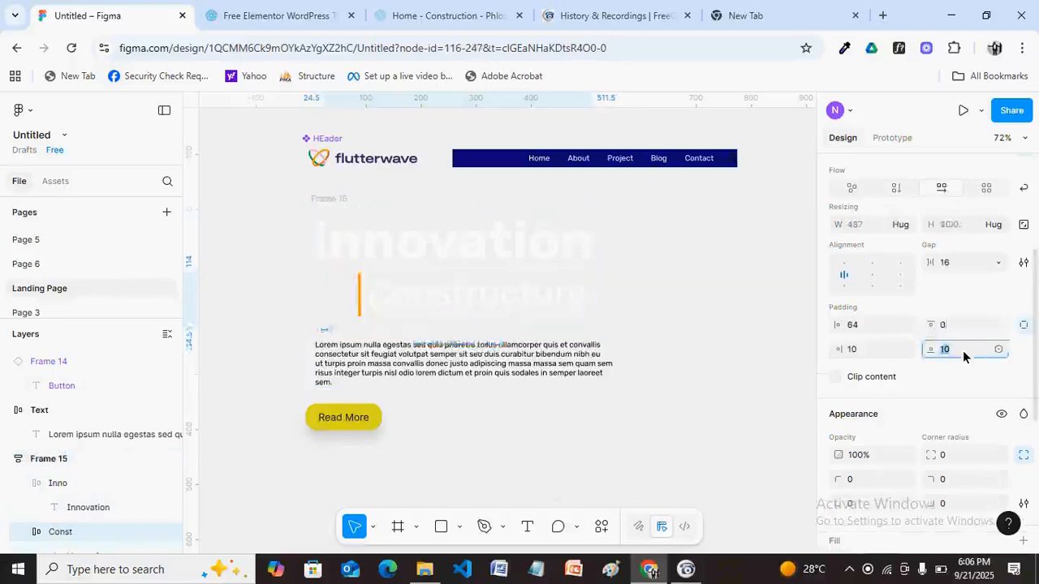
pyautogui.click(484, 248)
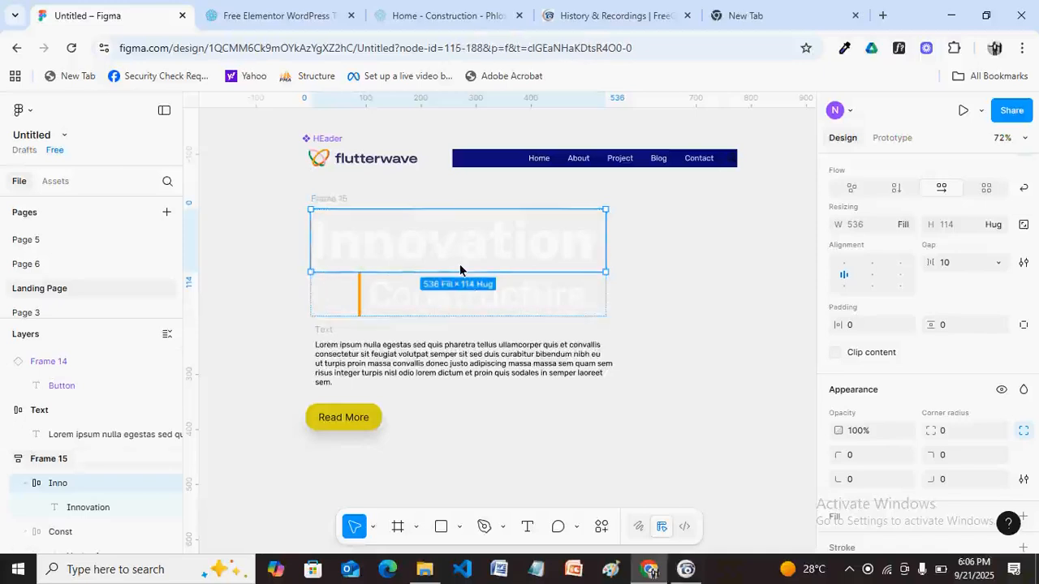
pyautogui.press('Escape')
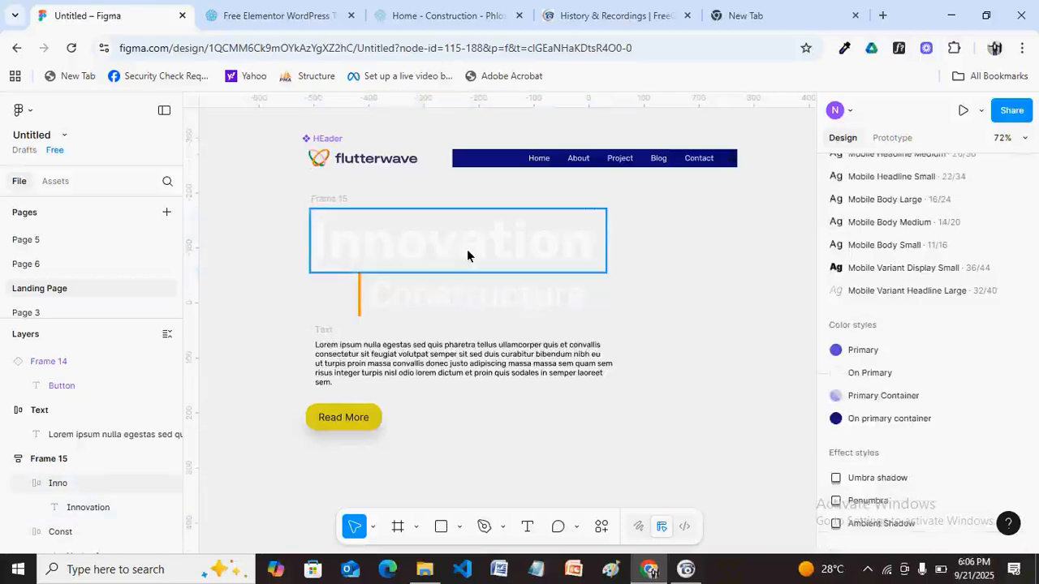
# Wrap title, paragraph and Read More in auto layout, with the title block set to Fill container.
pyautogui.hotkey('shift', 'a')
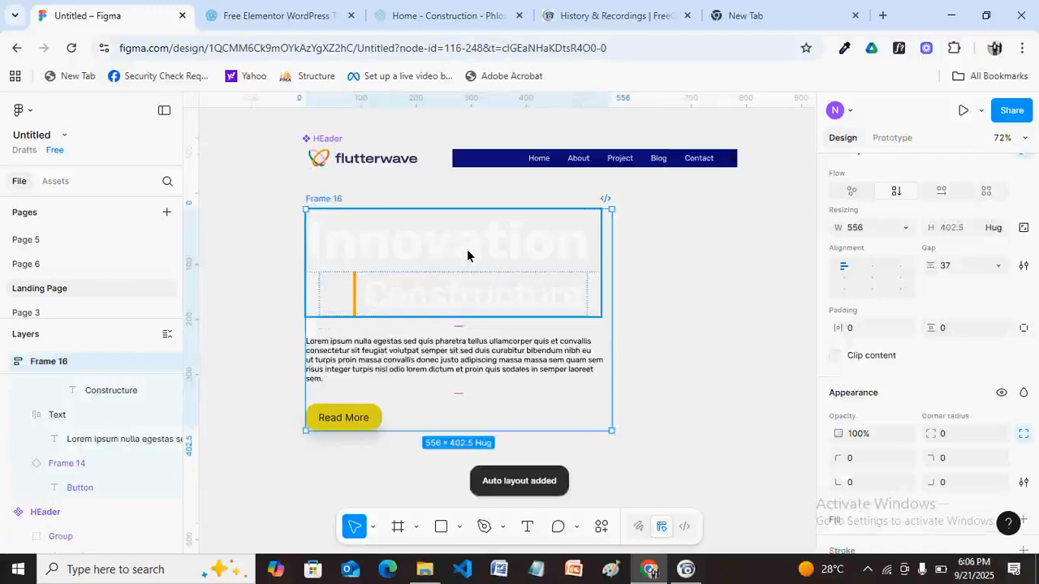
pyautogui.doubleClick(467, 255)
pyautogui.click(905, 227)
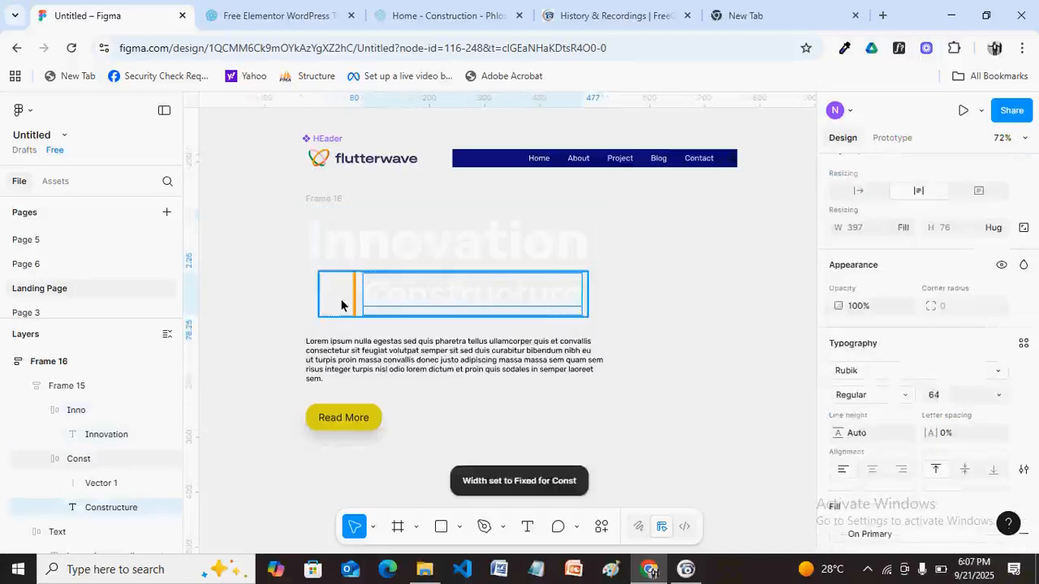
pyautogui.click(342, 300)
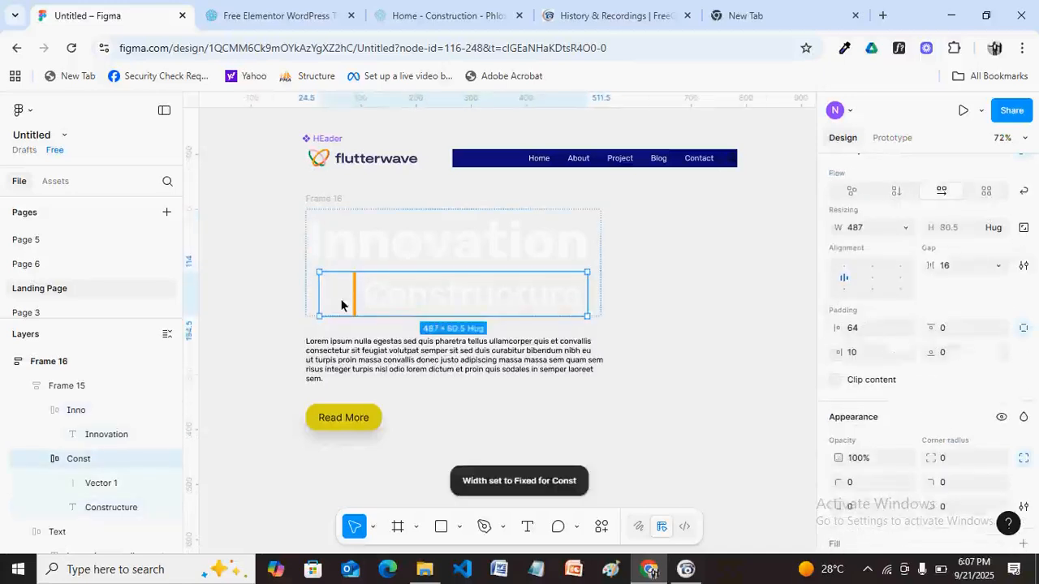
pyautogui.hotkey('ctrl', 'z')
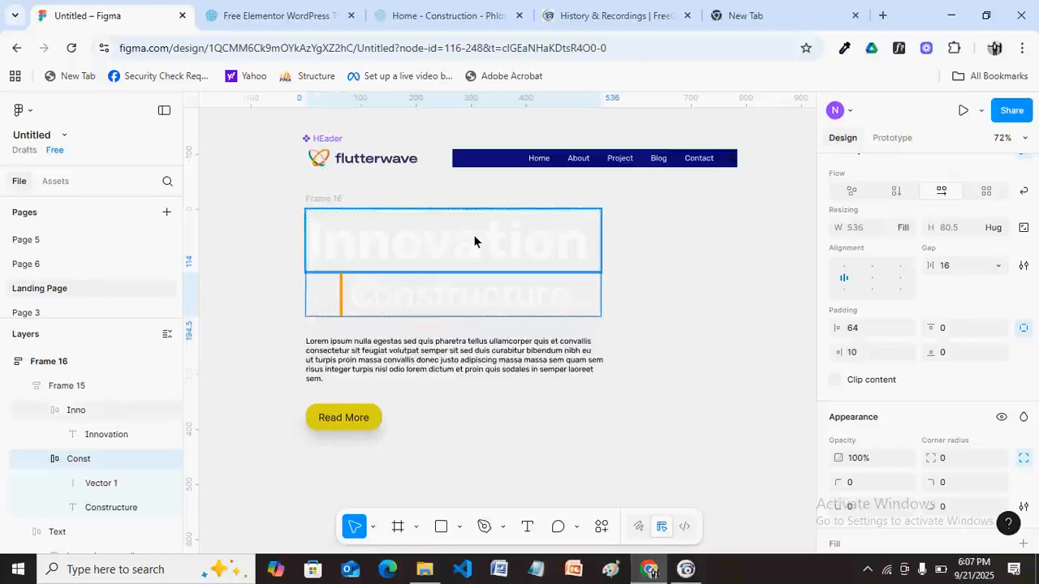
pyautogui.hotkey('ctrl', 'z')
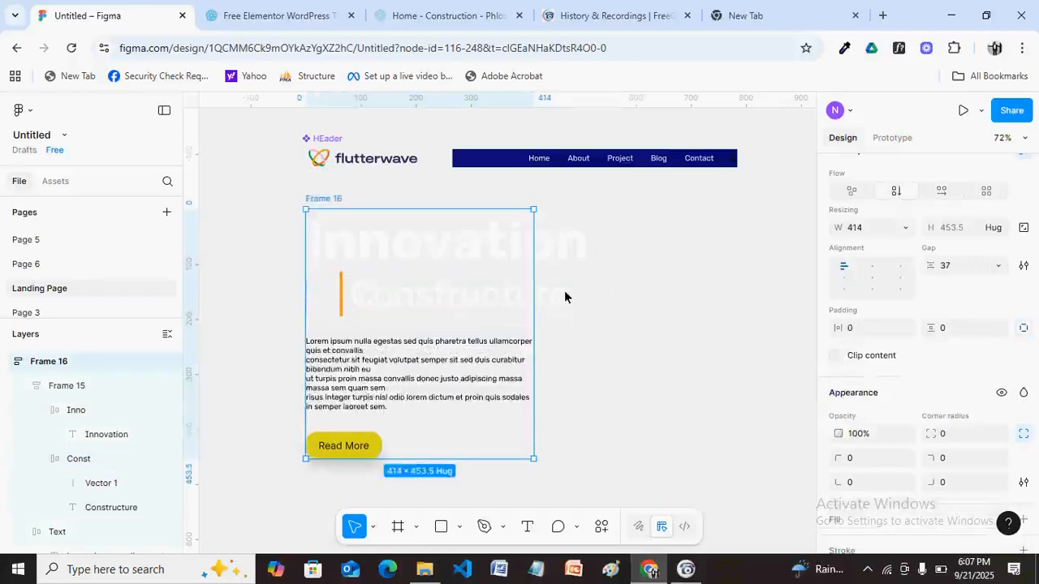
pyautogui.hotkey('ctrl', 'z')
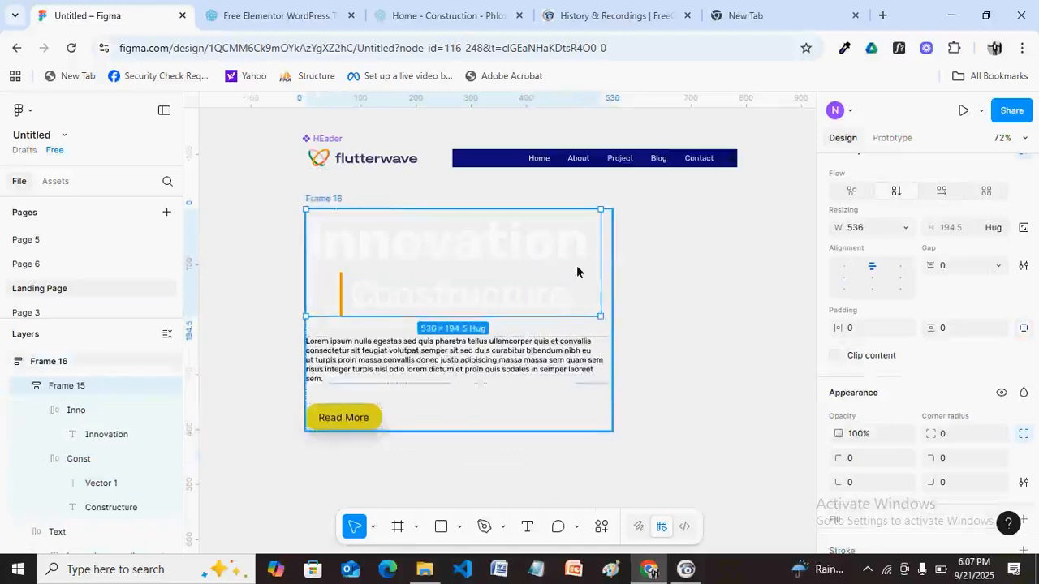
pyautogui.click(902, 227)
pyautogui.click(896, 263)
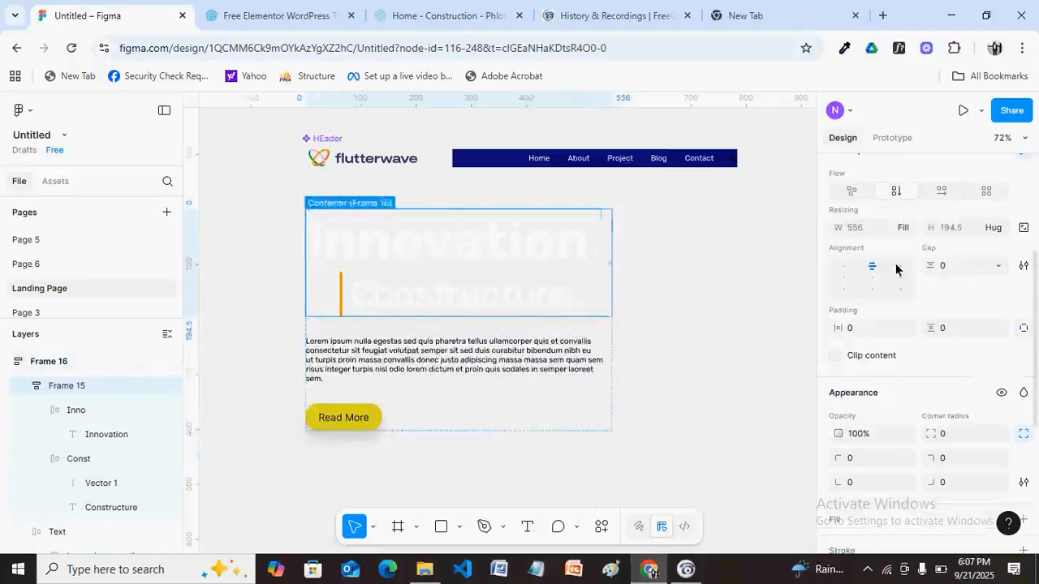
# Resize the left-content frame (Frame 16) to 629 wide.
pyautogui.click(331, 199)
pyautogui.moveTo(615, 292); pyautogui.dragTo(652, 309)
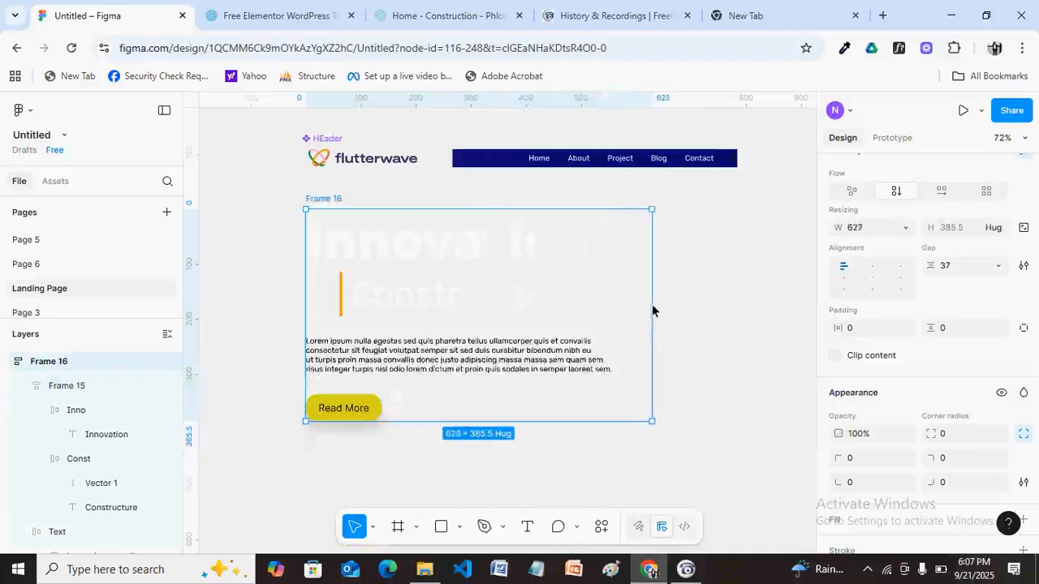
pyautogui.click(456, 263)
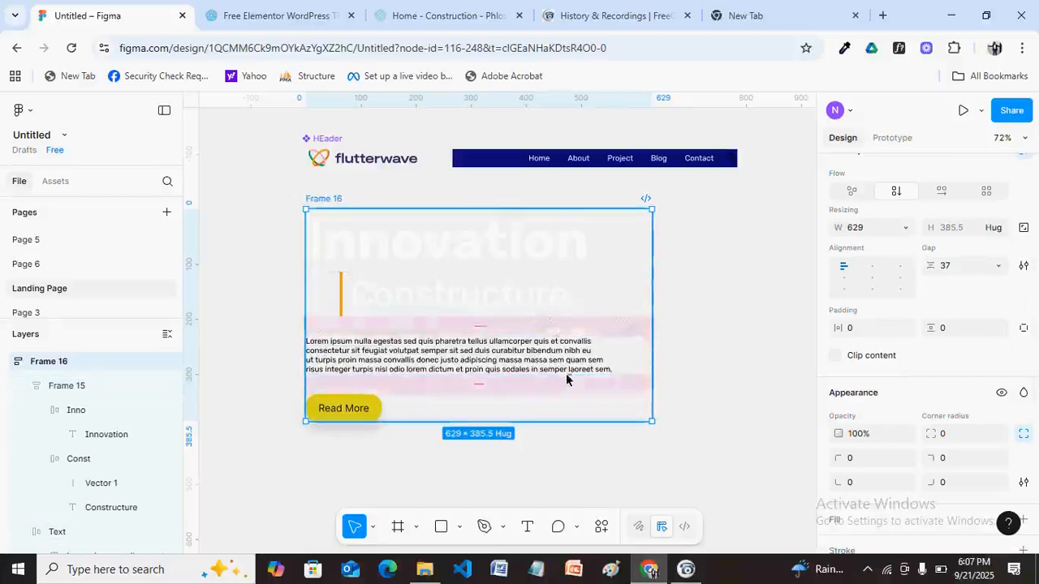
# Set the left-content frame's item gap to 45.
pyautogui.click(954, 264)
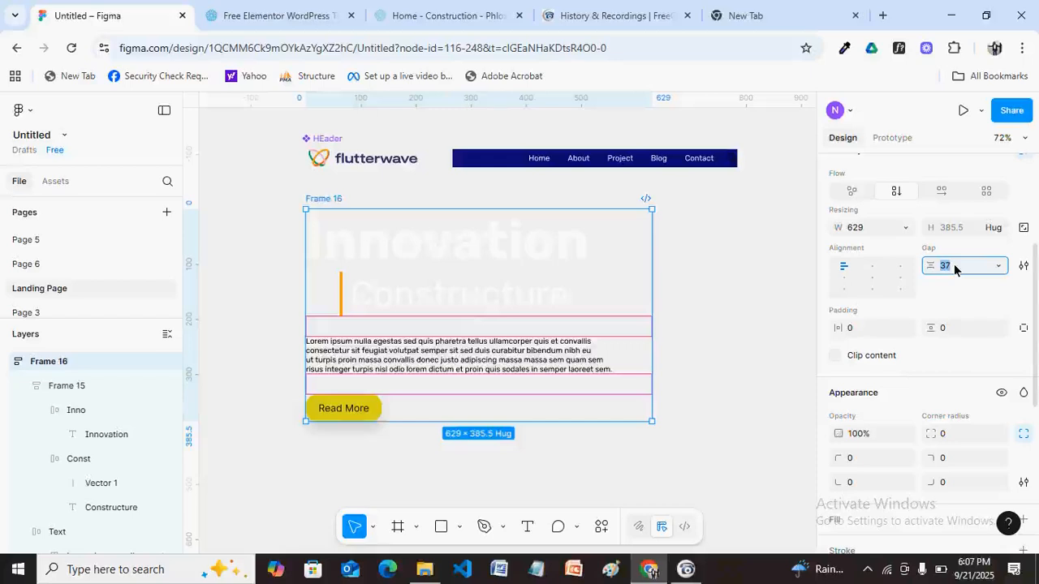
pyautogui.write('45')
pyautogui.press('Return')
pyautogui.click(697, 361)
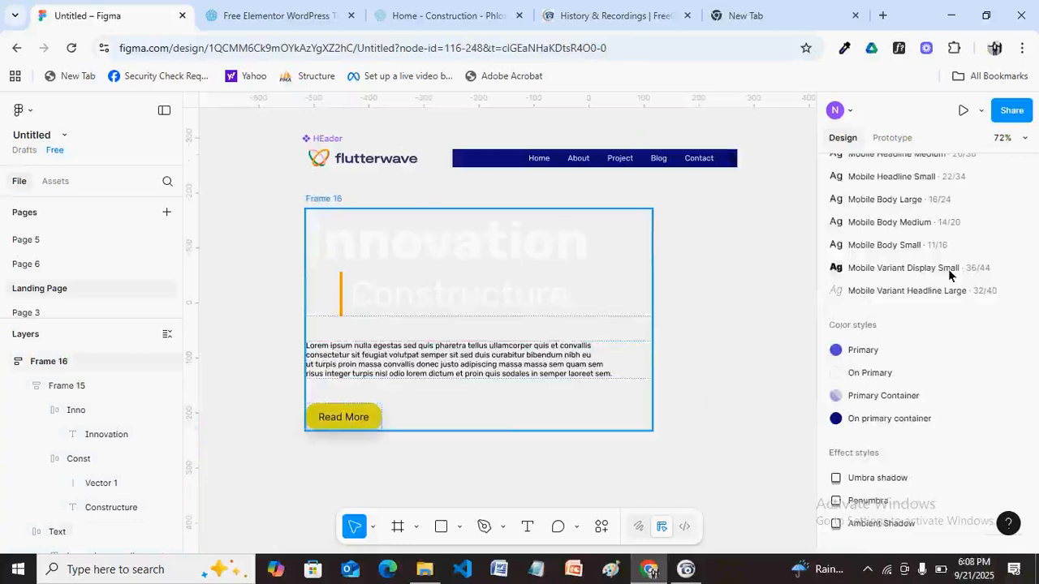
# Rename the frame to 'web left content'.
pyautogui.click(323, 198)
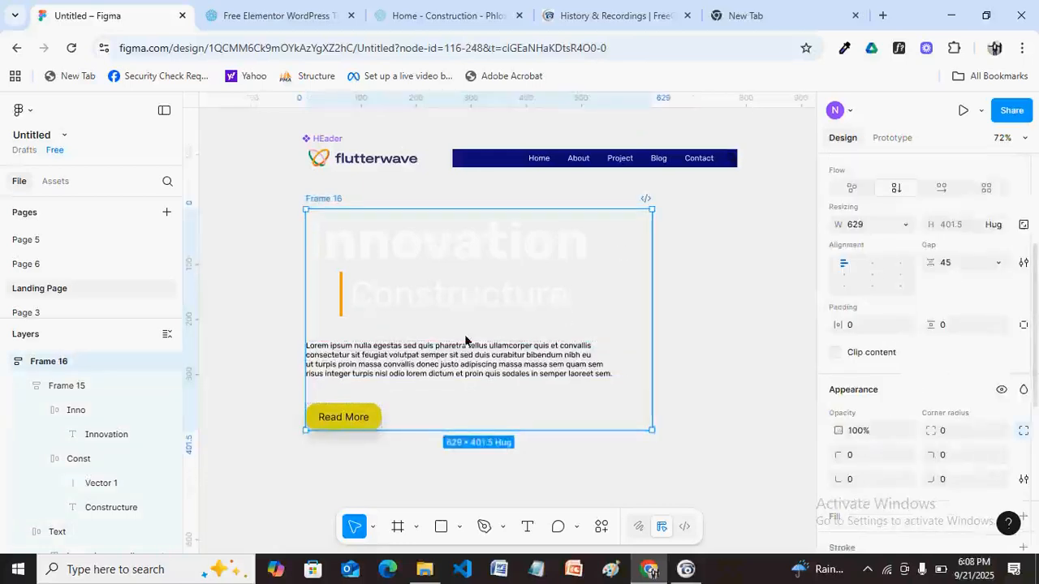
pyautogui.hotkey('ctrl', 'r')
pyautogui.write('web le')
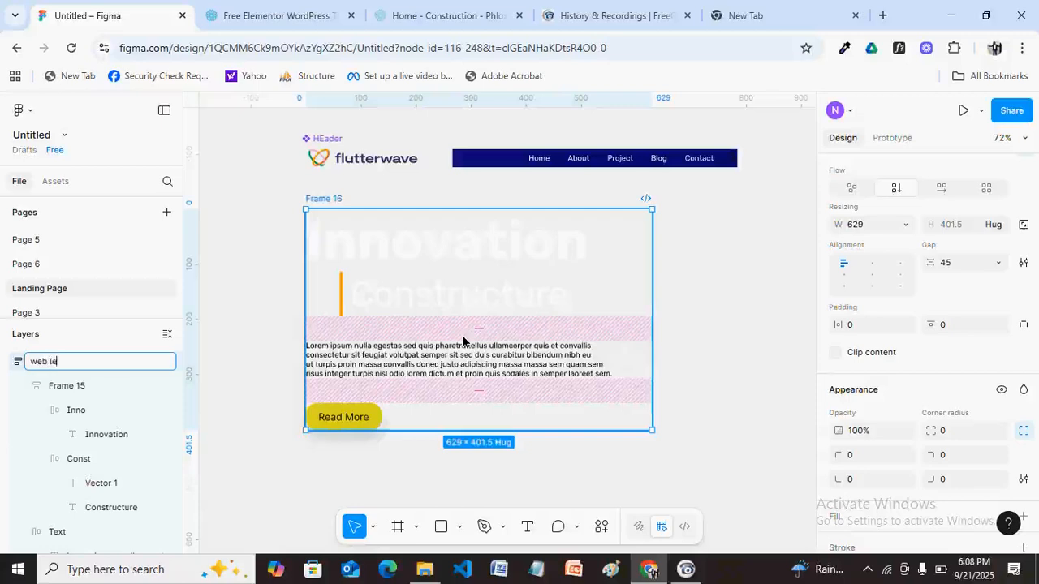
pyautogui.write('ft content')
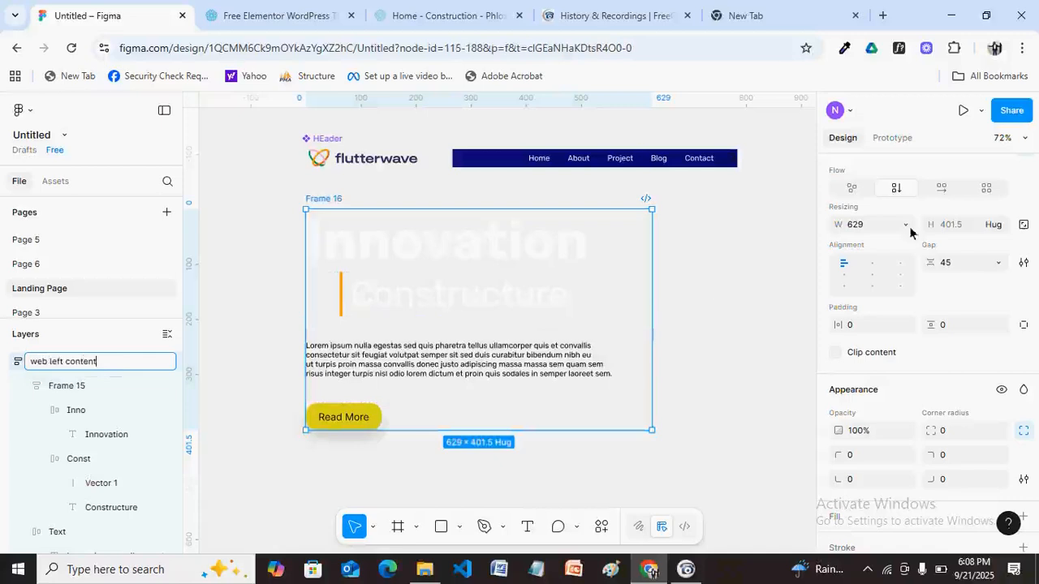
pyautogui.click(751, 231)
# Turn the web left content frame into a component with Ctrl+Alt+K.
pyautogui.click(330, 200)
pyautogui.scroll(-1, 928, 353)
pyautogui.scroll(4, 925, 324)
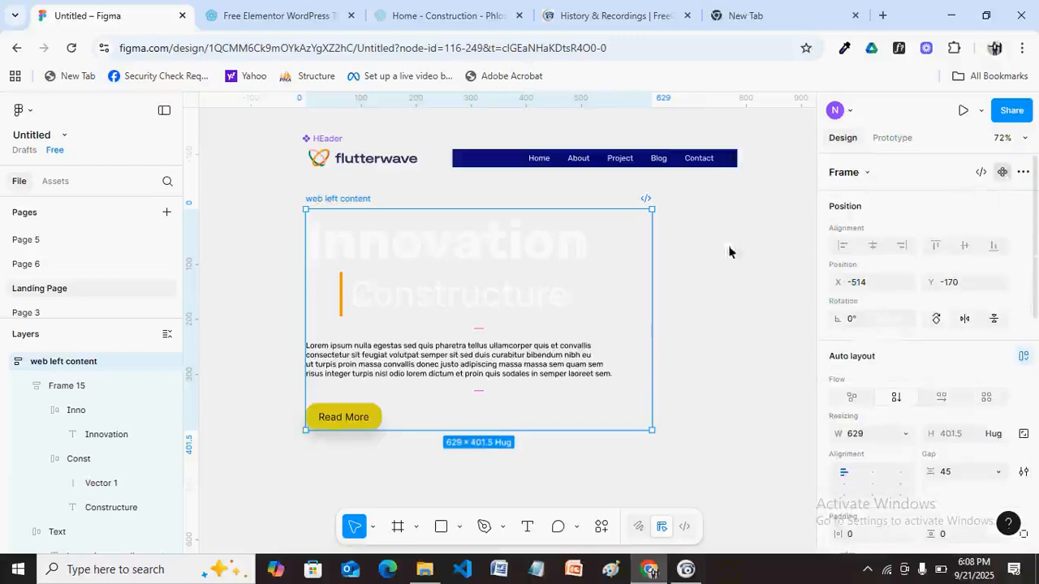
pyautogui.hotkey('ctrl', 'alt', 'k')
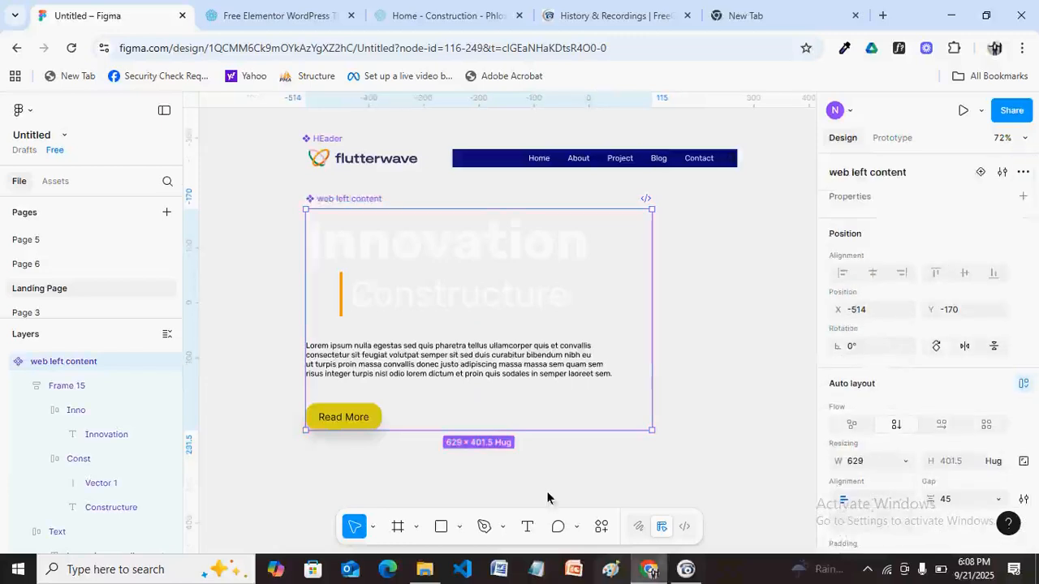
pyautogui.click(387, 8)
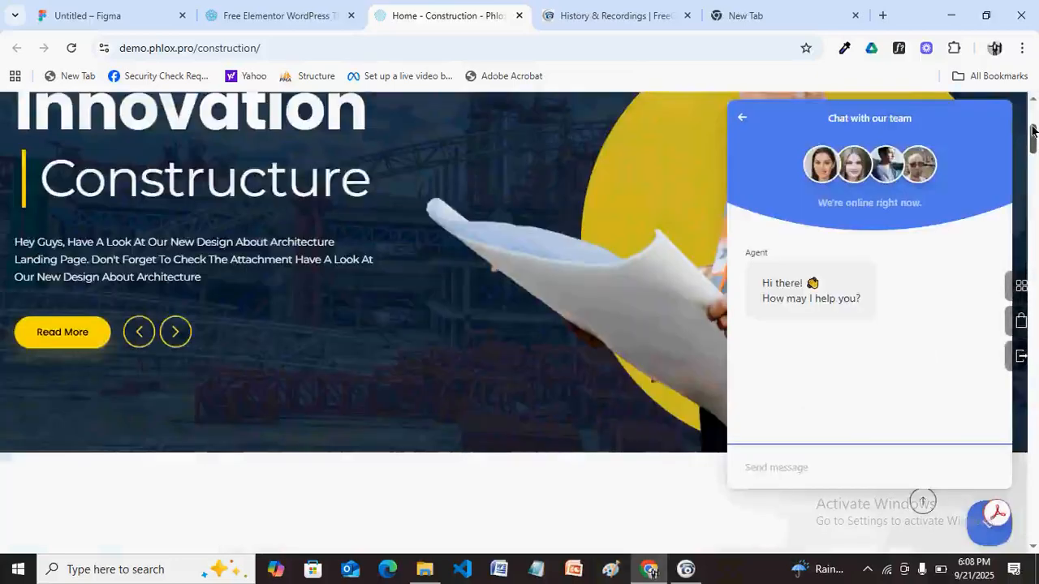
pyautogui.scroll(5, 1033, 129)
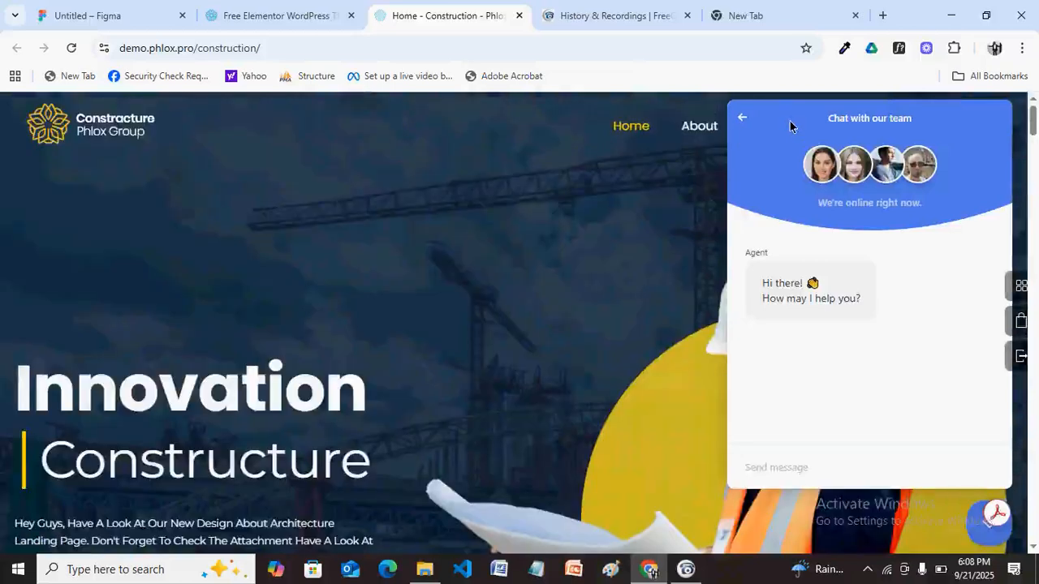
pyautogui.moveTo(773, 478); pyautogui.dragTo(997, 485)
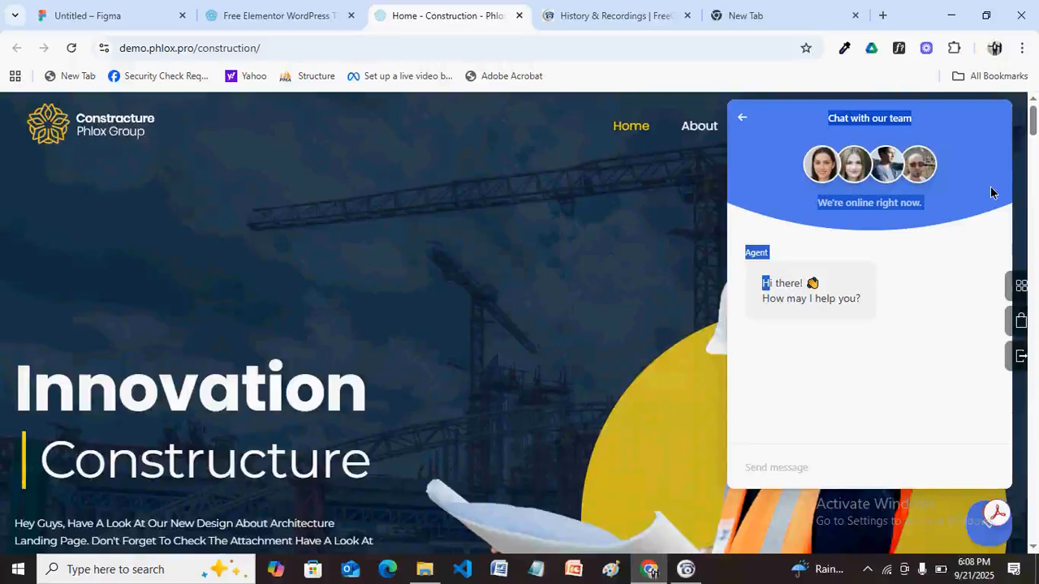
pyautogui.click(978, 138)
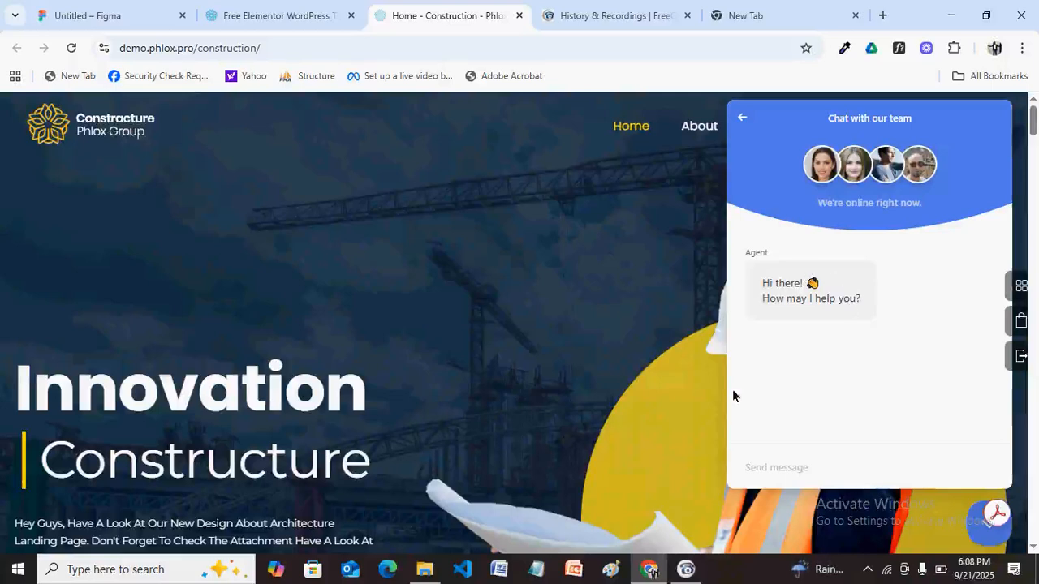
pyautogui.click(107, 9)
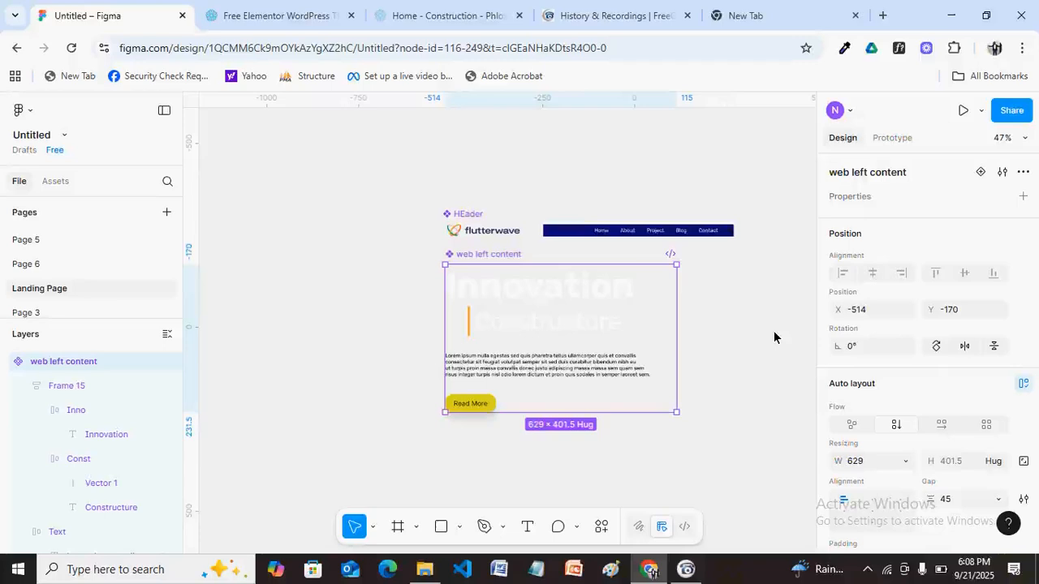
# Zoom in and pan to the right of the hero content, then pick the Ellipse tool (O).
pyautogui.scroll(3, 756, 362)
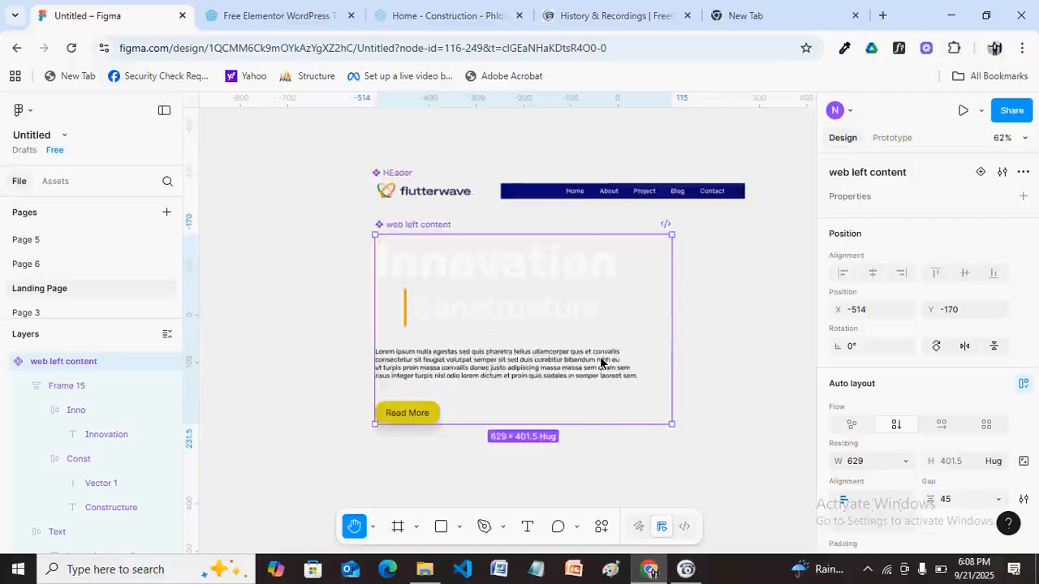
pyautogui.hscroll(3, 600, 363)
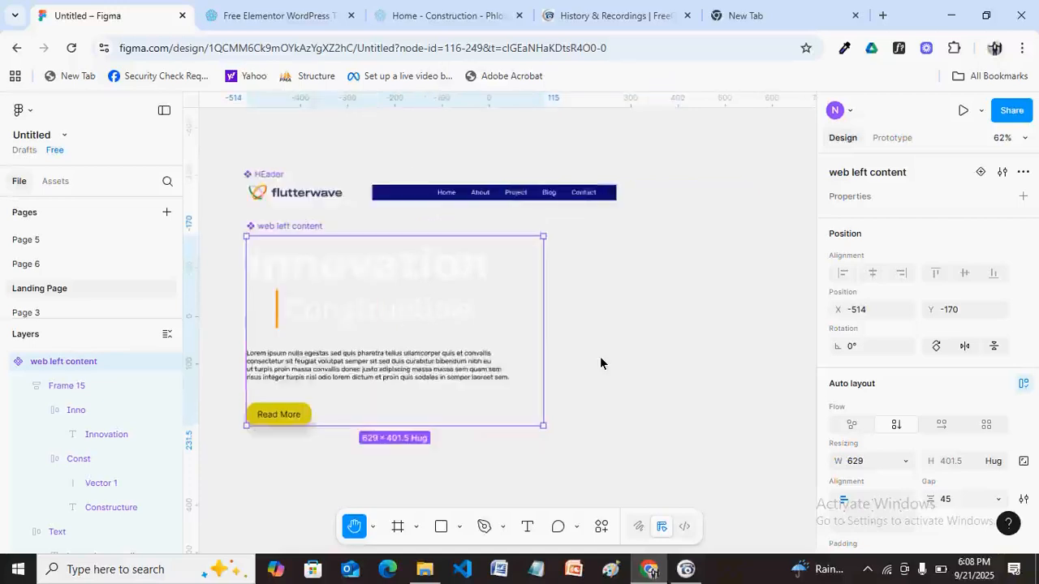
pyautogui.hscroll(1, 601, 362)
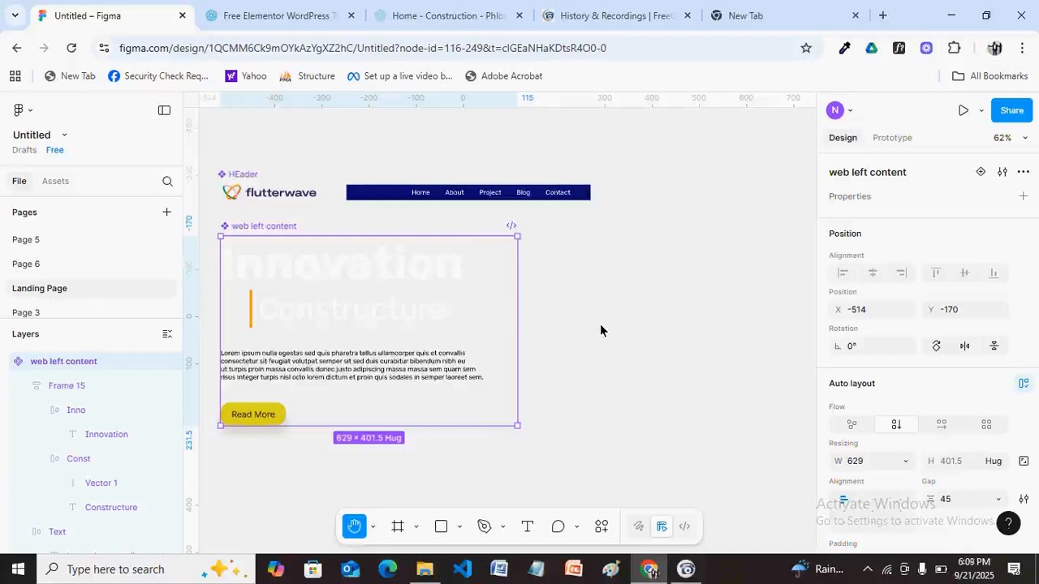
pyautogui.press('o')
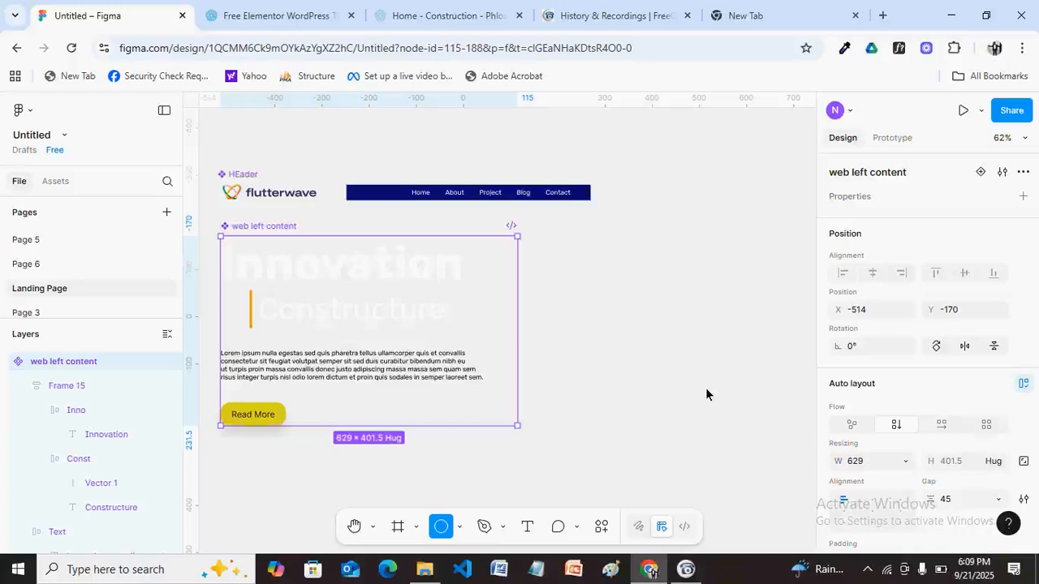
# Draw a 400 × 400 circle to the right of the hero text.
pyautogui.moveTo(570, 246); pyautogui.dragTo(716, 405)
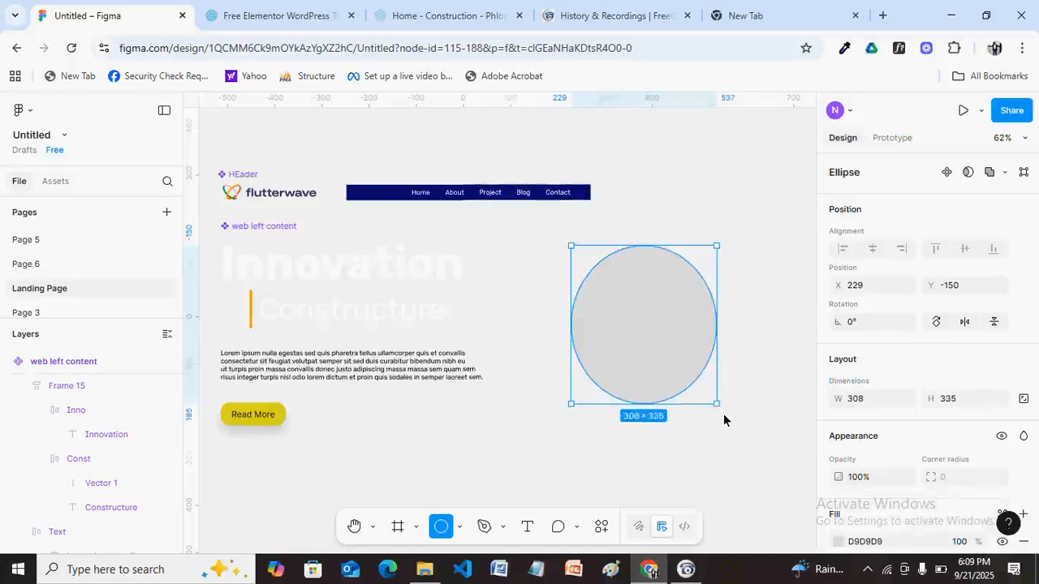
pyautogui.moveTo(727, 423); pyautogui.dragTo(730, 426)
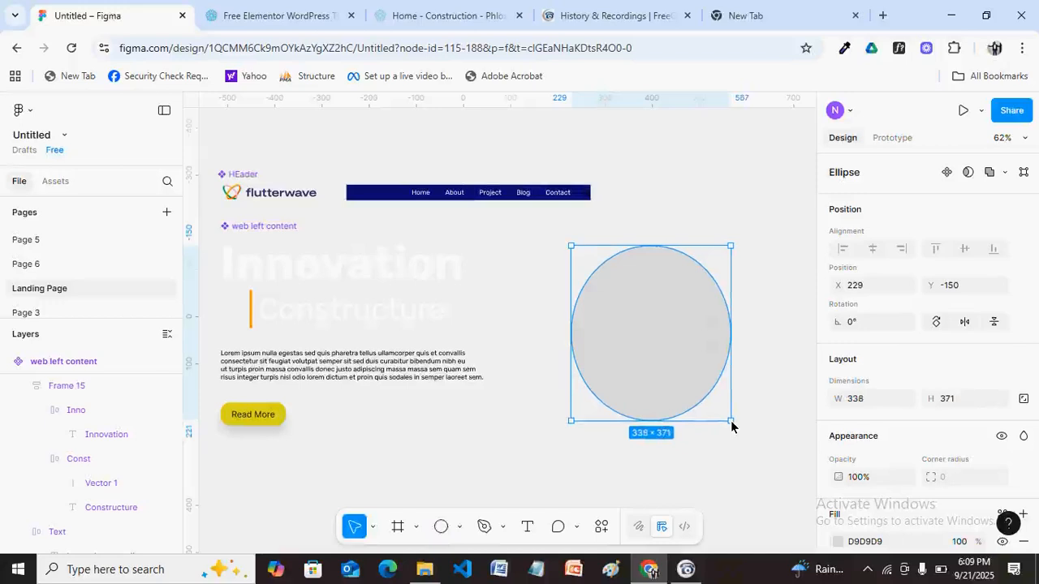
pyautogui.moveTo(731, 422); pyautogui.dragTo(759, 410)
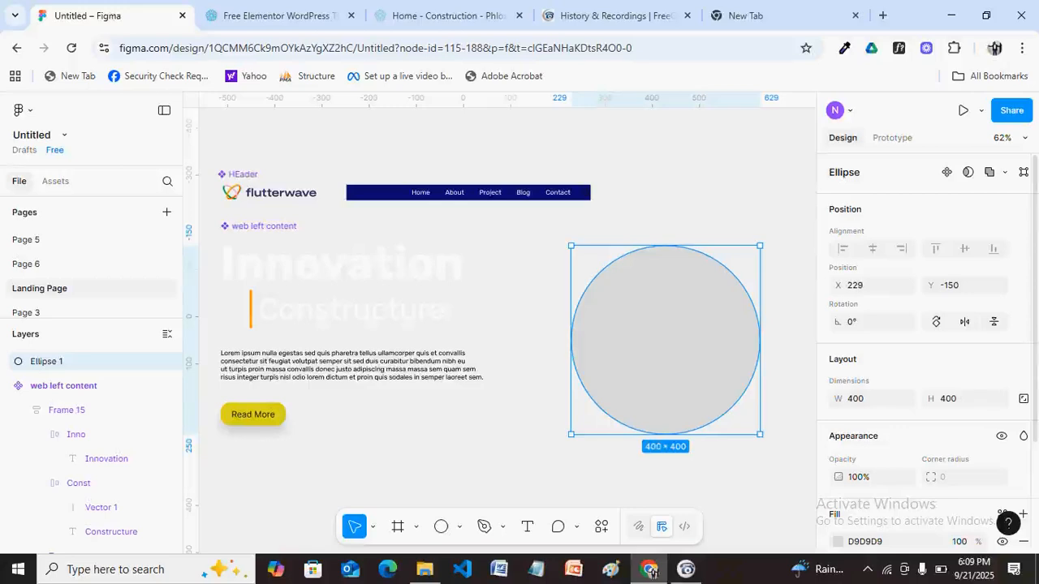
pyautogui.scroll(-1, 925, 365)
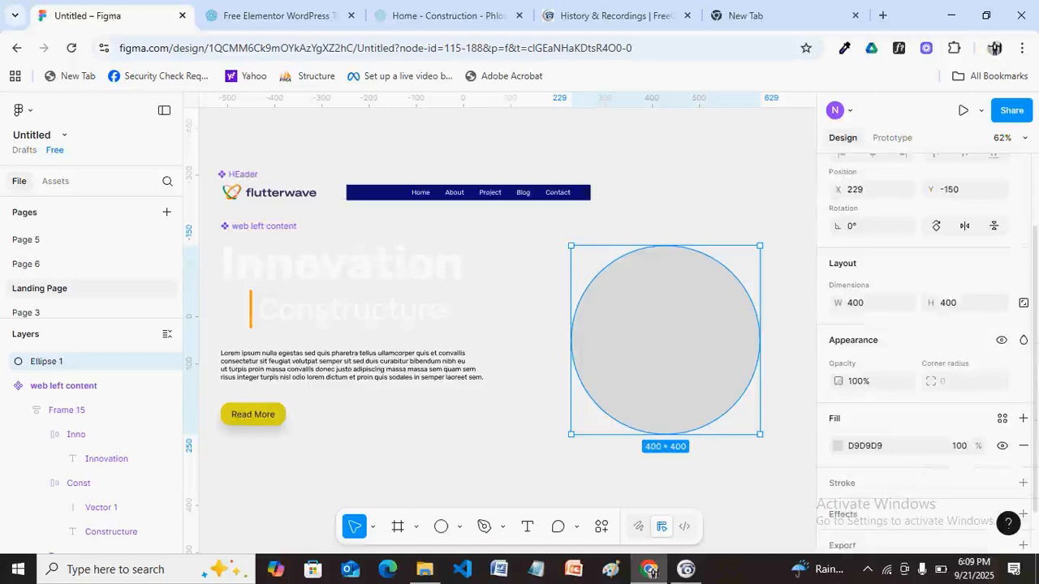
# Fill the circle yellow E9D436 at 64% opacity.
pyautogui.click(837, 446)
pyautogui.click(693, 420)
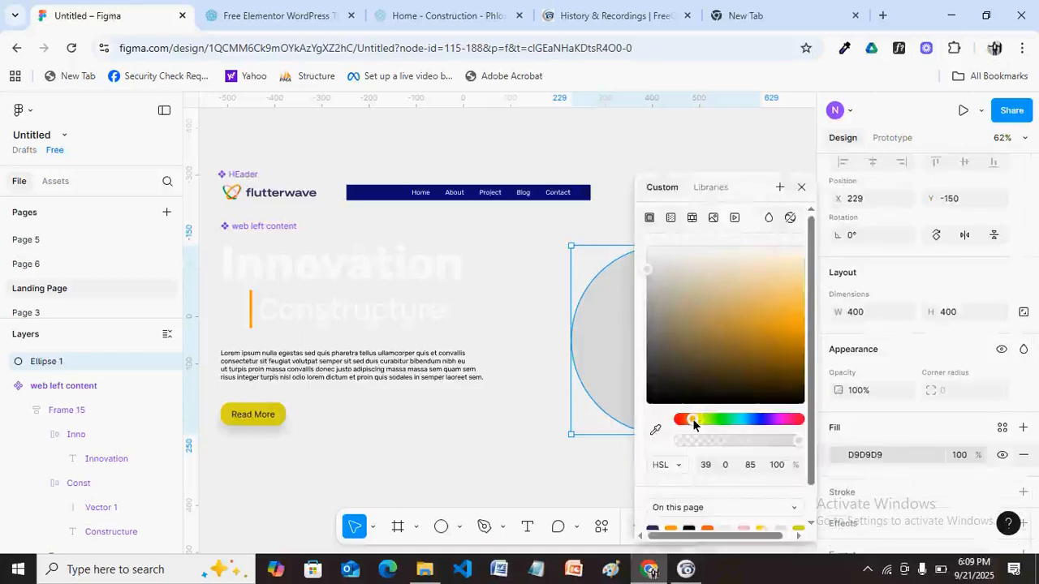
pyautogui.moveTo(692, 421); pyautogui.dragTo(700, 420)
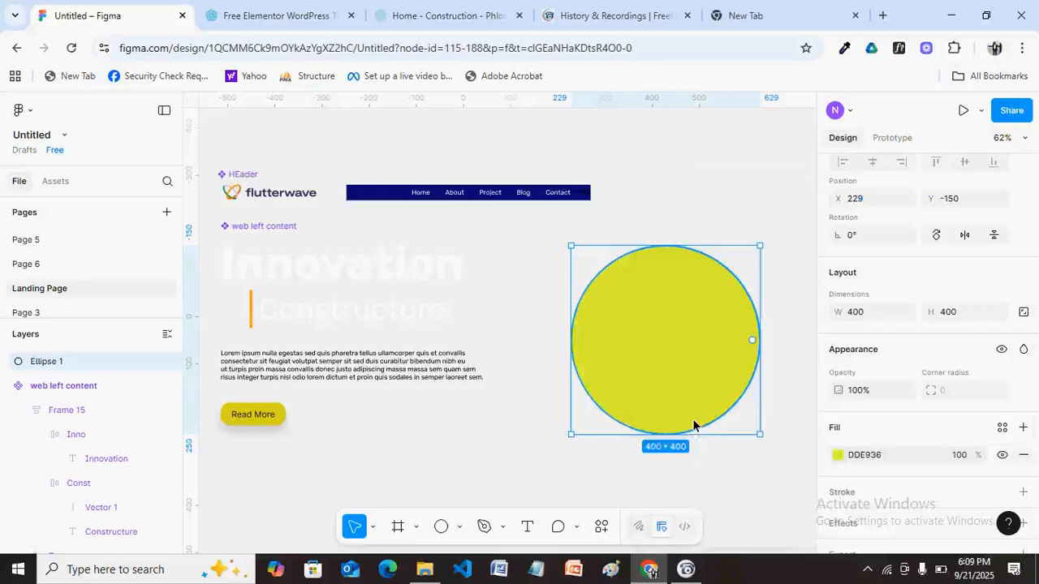
pyautogui.click(838, 455)
pyautogui.moveTo(704, 421); pyautogui.dragTo(699, 420)
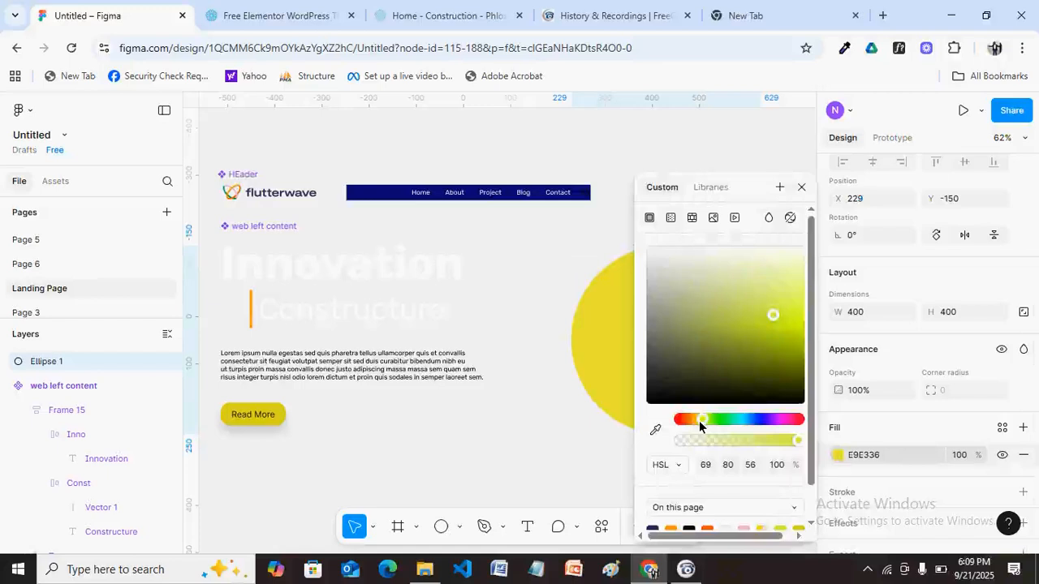
pyautogui.click(967, 454)
pyautogui.write('64')
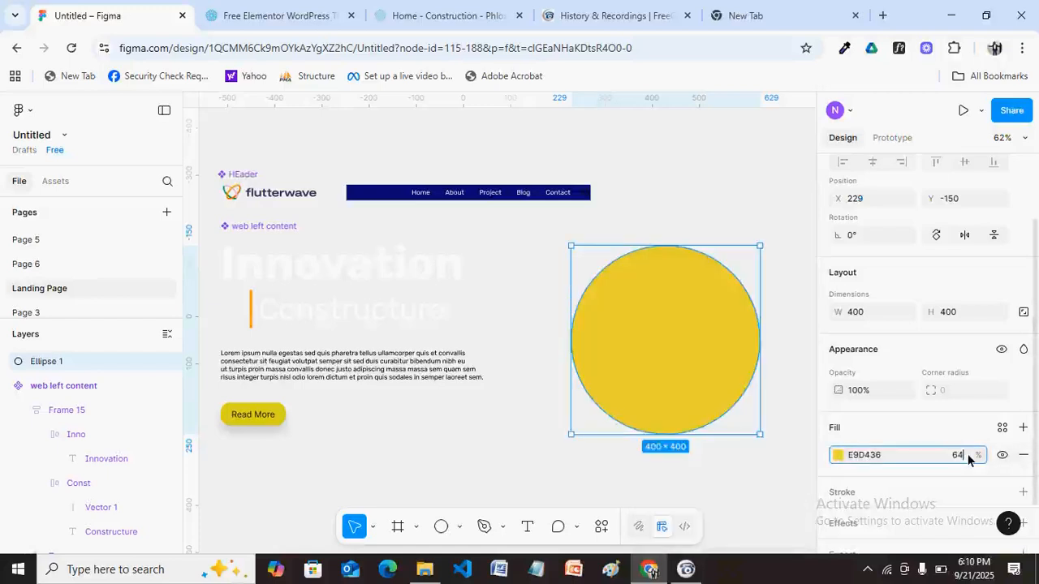
pyautogui.press('Return')
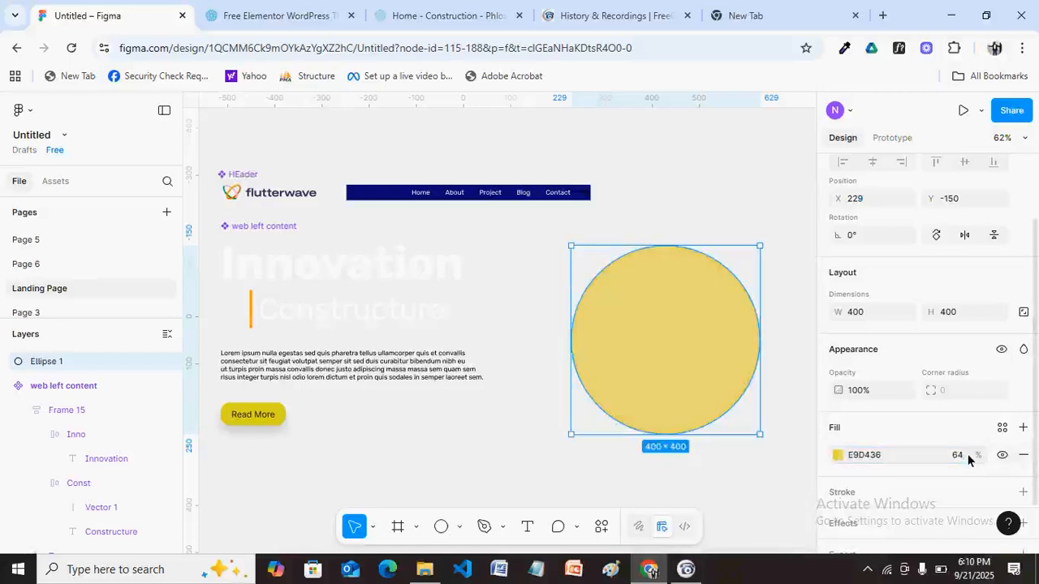
# Wrap the yellow circle in a new 400 × 400 frame using Frame selection.
pyautogui.rightClick(671, 353)
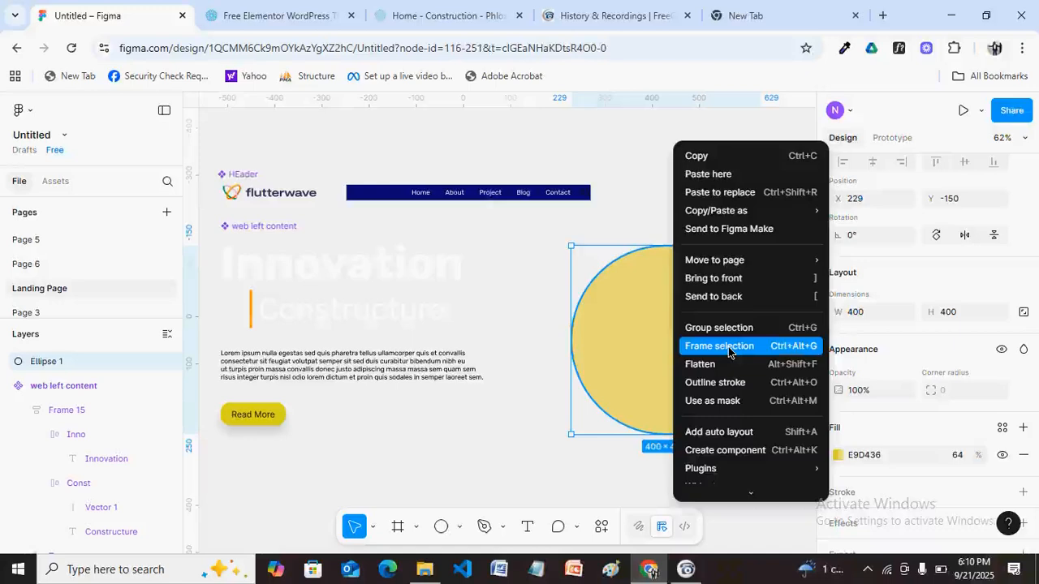
pyautogui.click(728, 347)
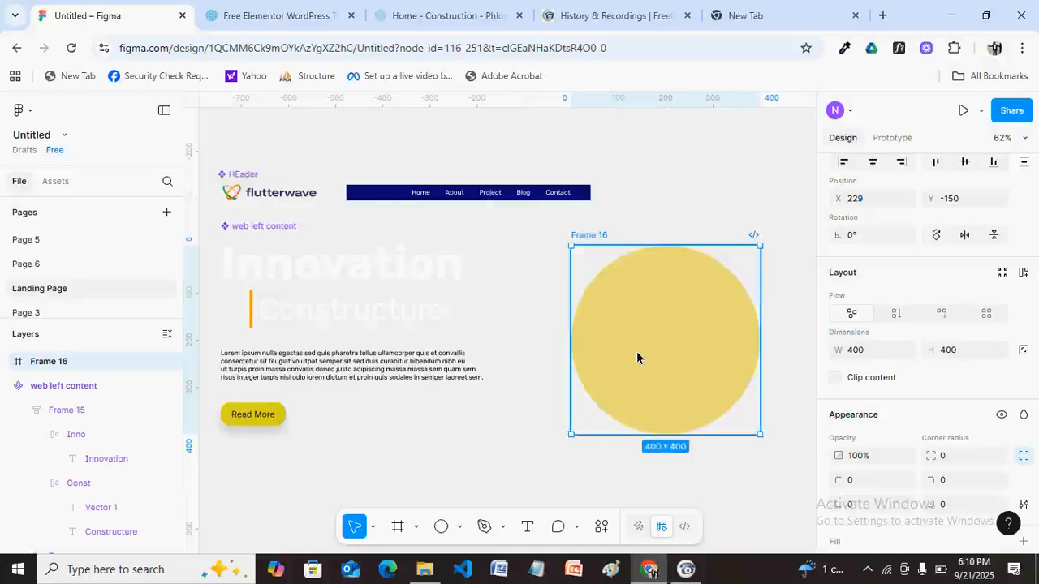
# Constrain Ellipse 1 to Center horizontally and vertically, then nudge Frame 16 to X 239, Y -140.
pyautogui.click(8, 363)
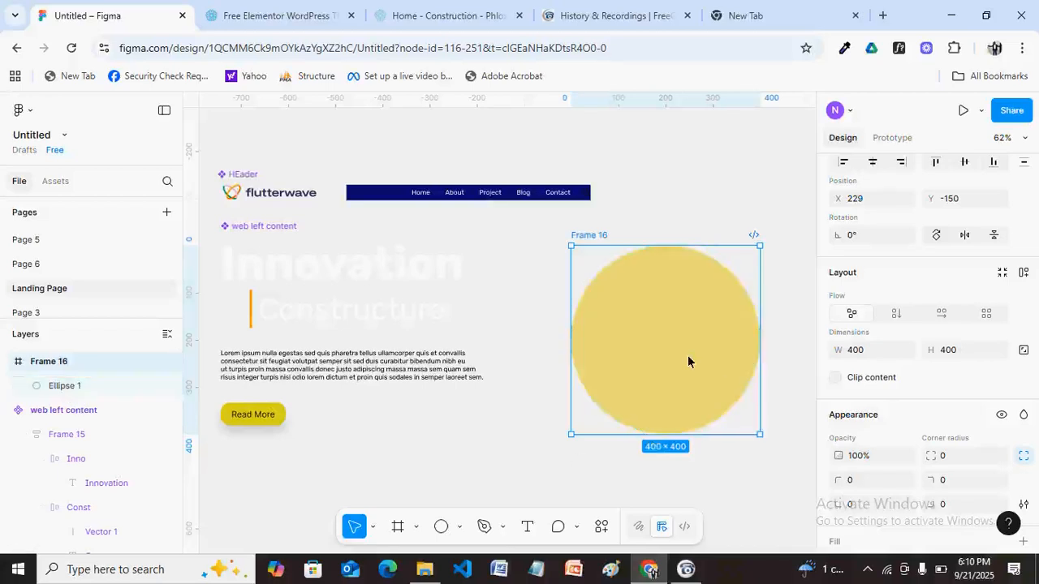
pyautogui.click(617, 357)
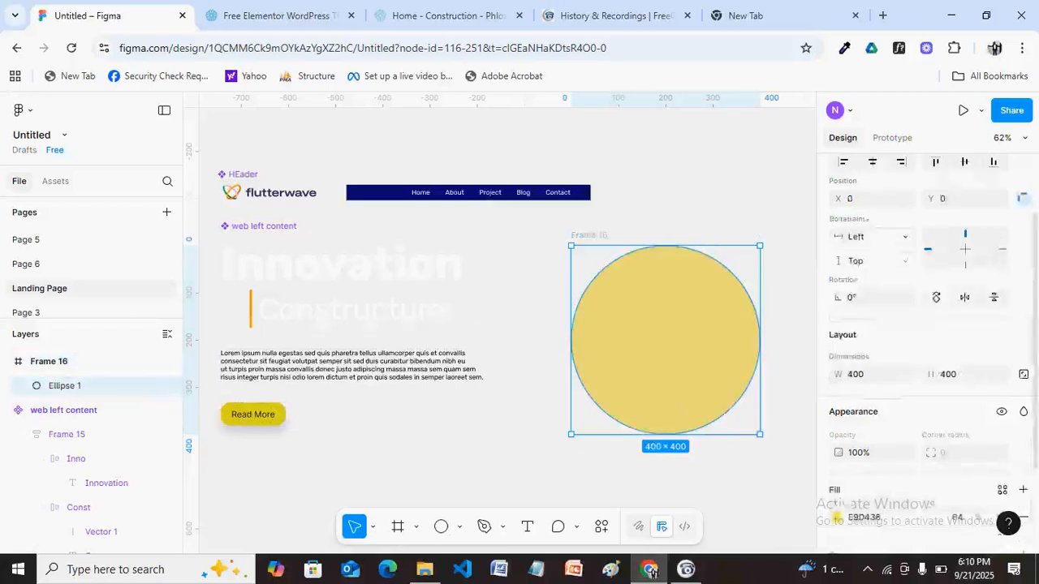
pyautogui.click(901, 289)
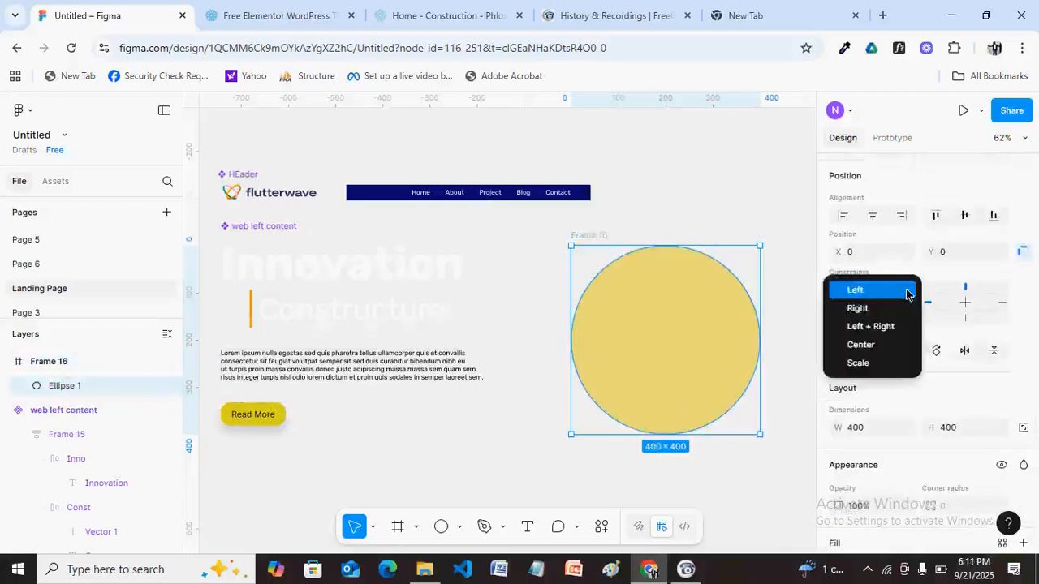
pyautogui.click(865, 351)
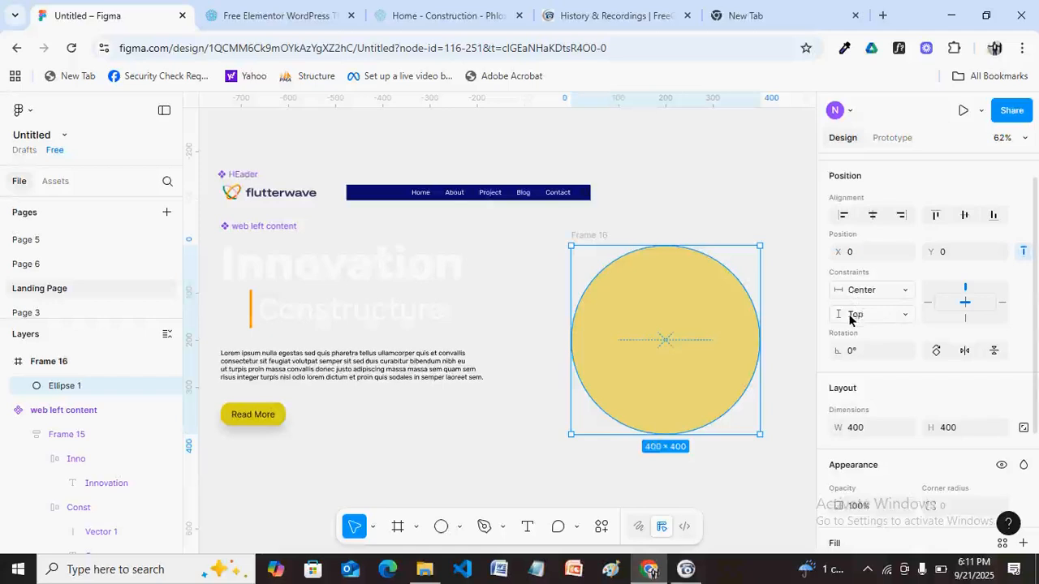
pyautogui.click(909, 318)
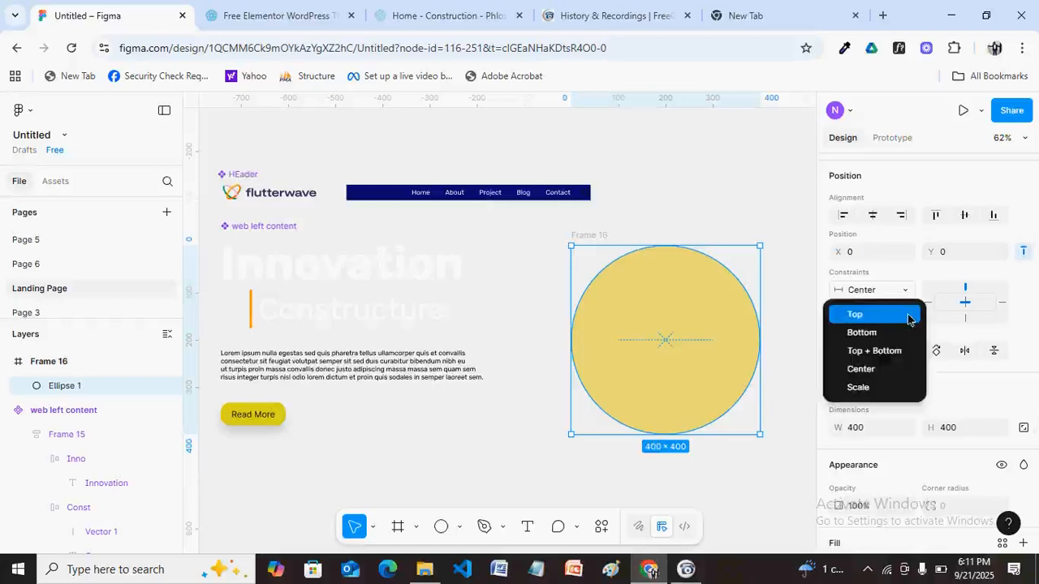
pyautogui.click(871, 367)
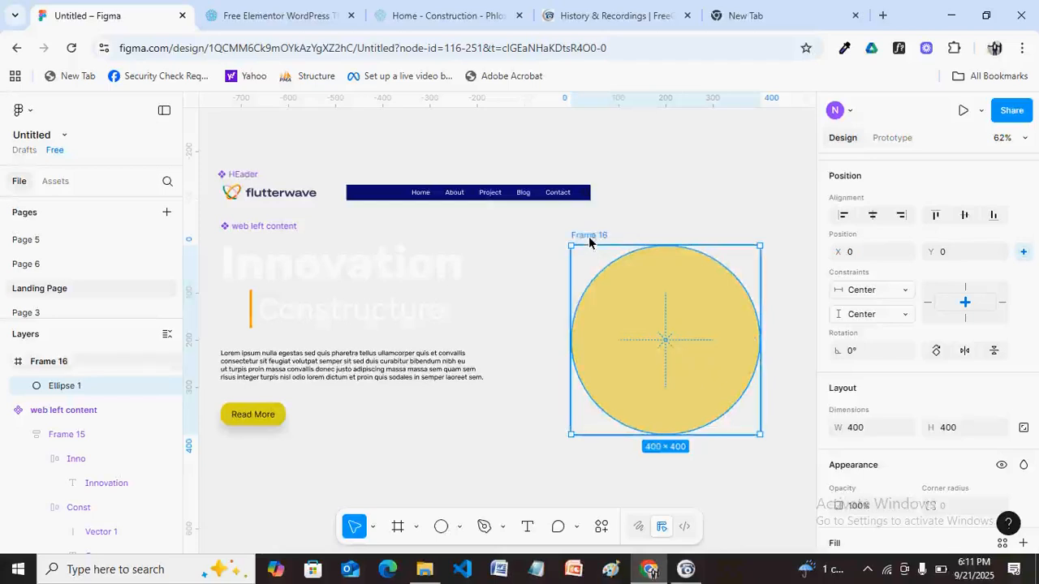
pyautogui.moveTo(582, 238)
pyautogui.mouseDown()
pyautogui.moveTo(560, 241)
pyautogui.moveTo(578, 244)
pyautogui.mouseUp()
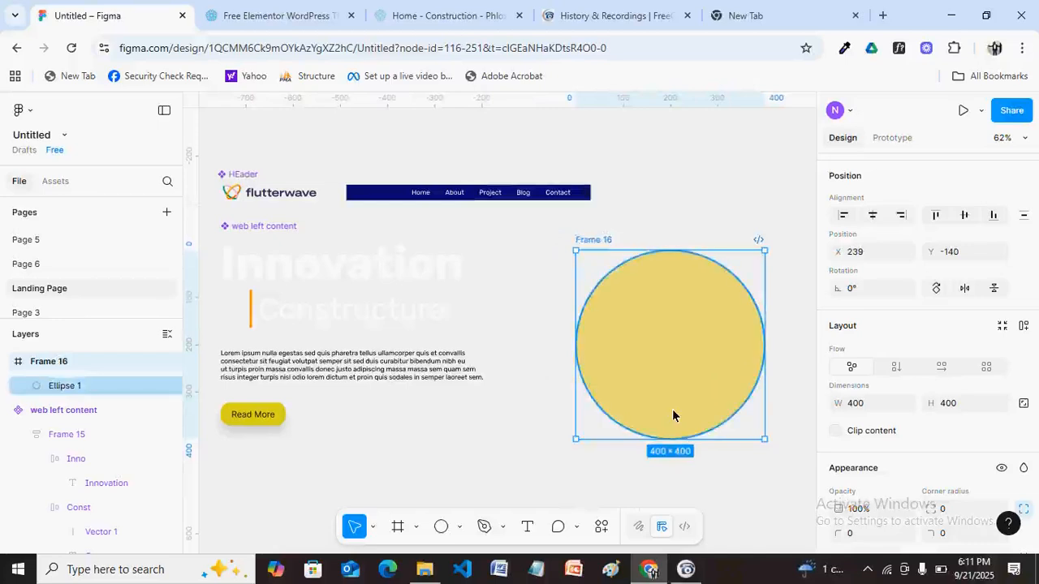
# Launch the Unsplash plugin from Frame 16's Plugins > Recents menu.
pyautogui.rightClick(643, 310)
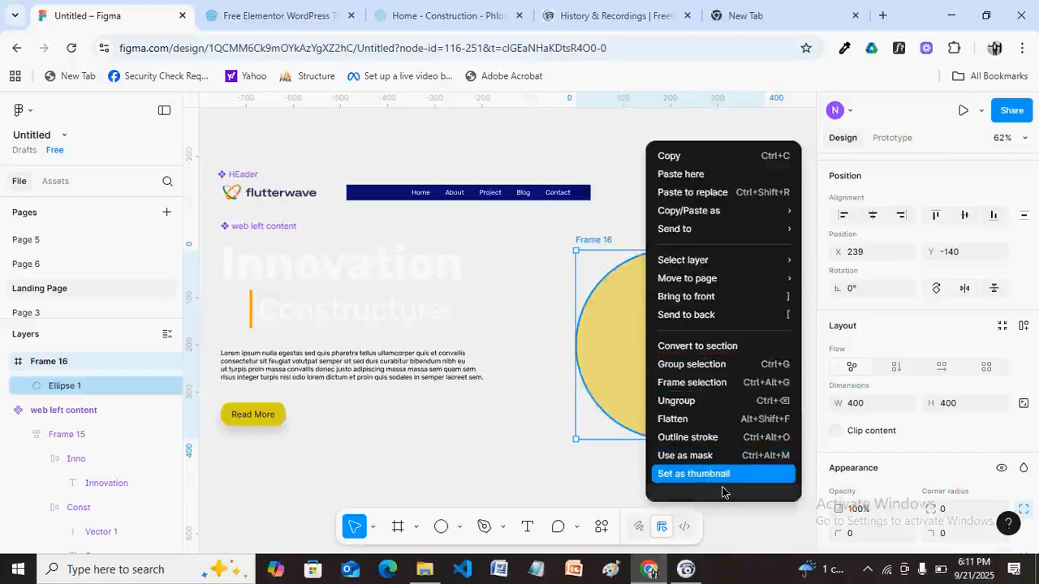
pyautogui.scroll(-1, 722, 492)
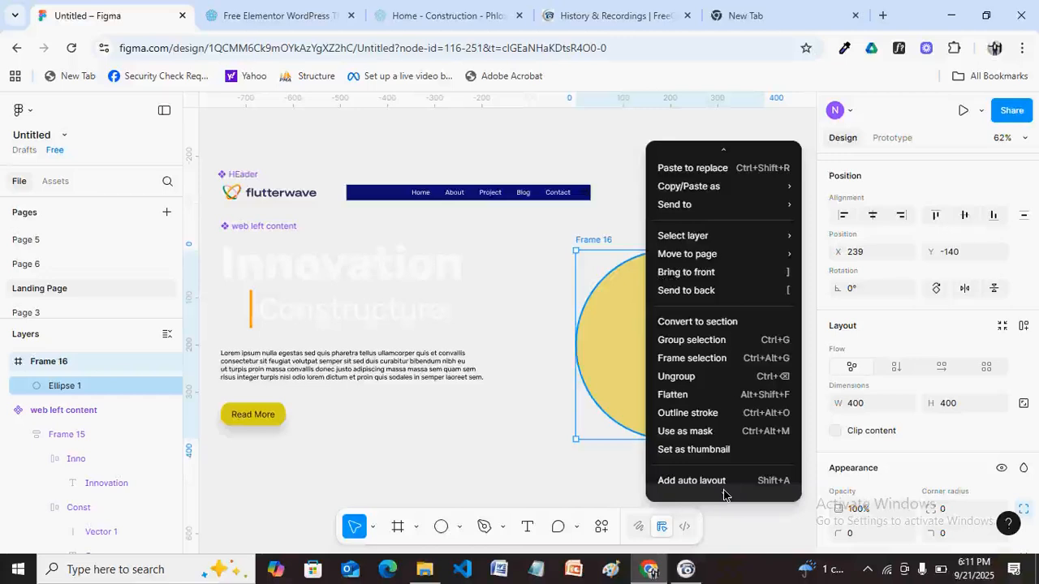
pyautogui.scroll(-1, 724, 495)
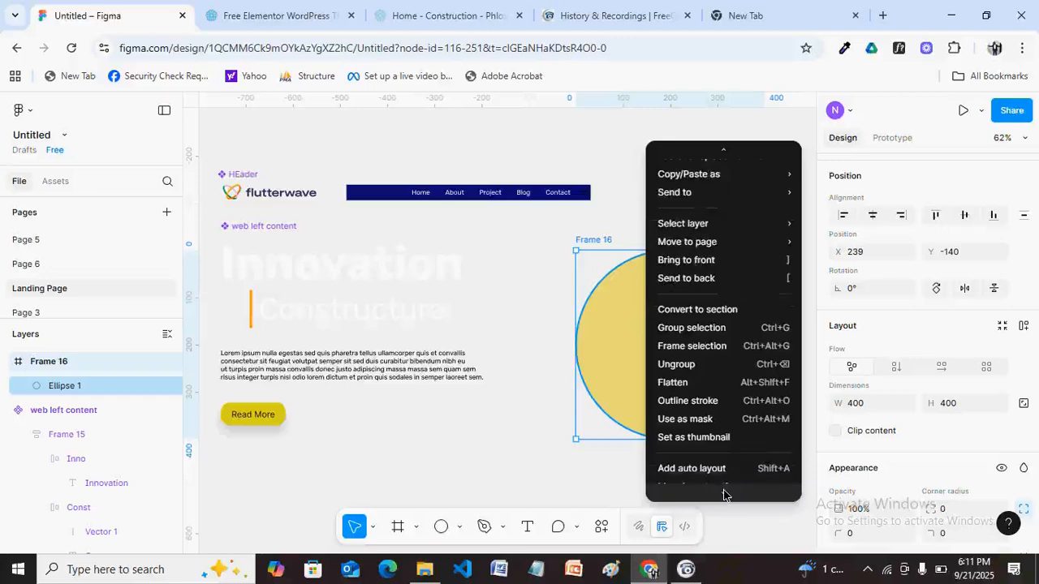
pyautogui.scroll(-2, 724, 492)
pyautogui.moveTo(706, 383)
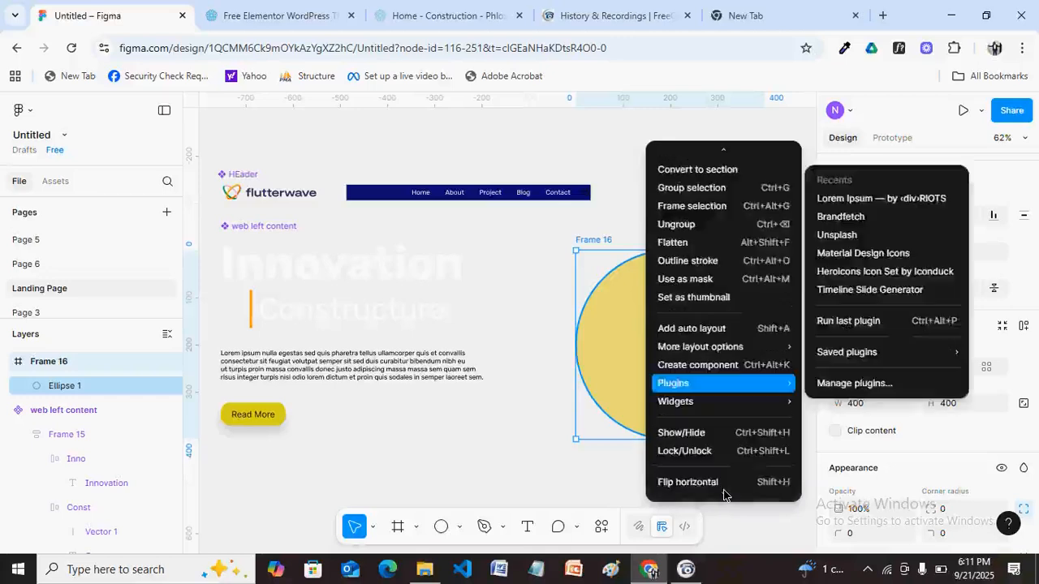
pyautogui.click(839, 235)
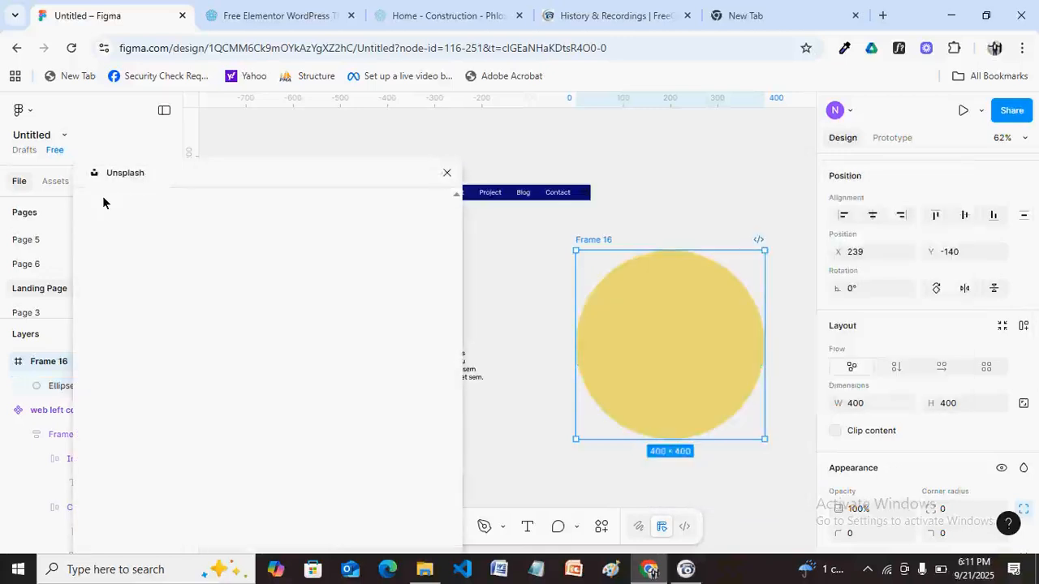
pyautogui.click(684, 573)
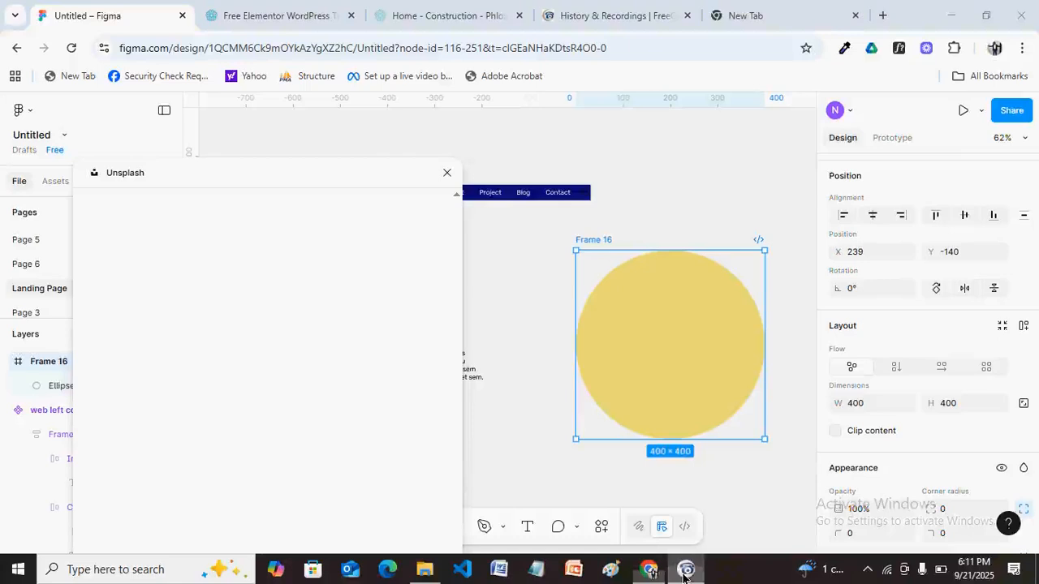
pyautogui.click(684, 573)
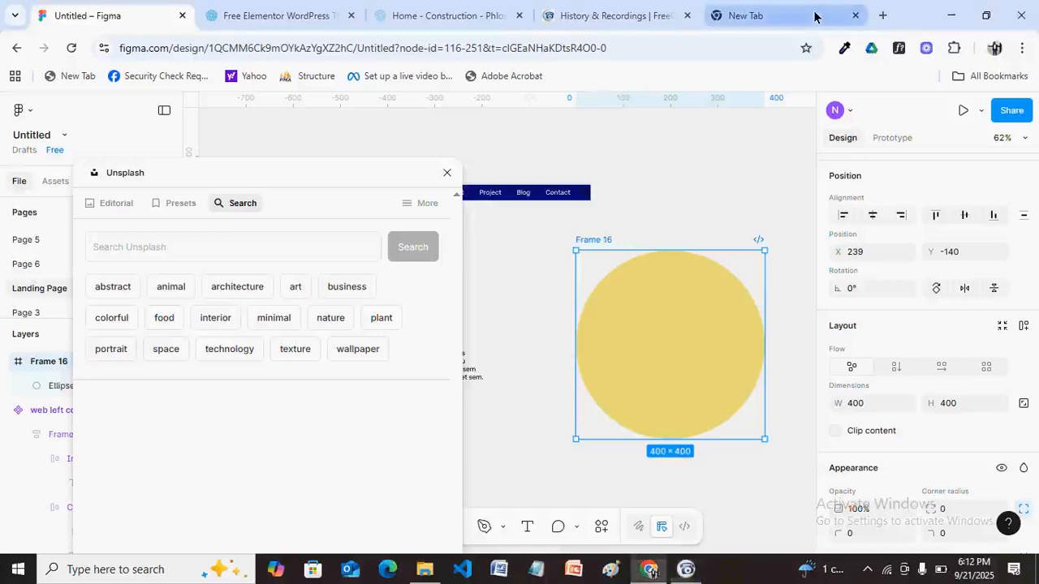
# Search Unsplash for 'engineer', replacing the typed 'constructure' term.
pyautogui.click(147, 250)
pyautogui.write('constr')
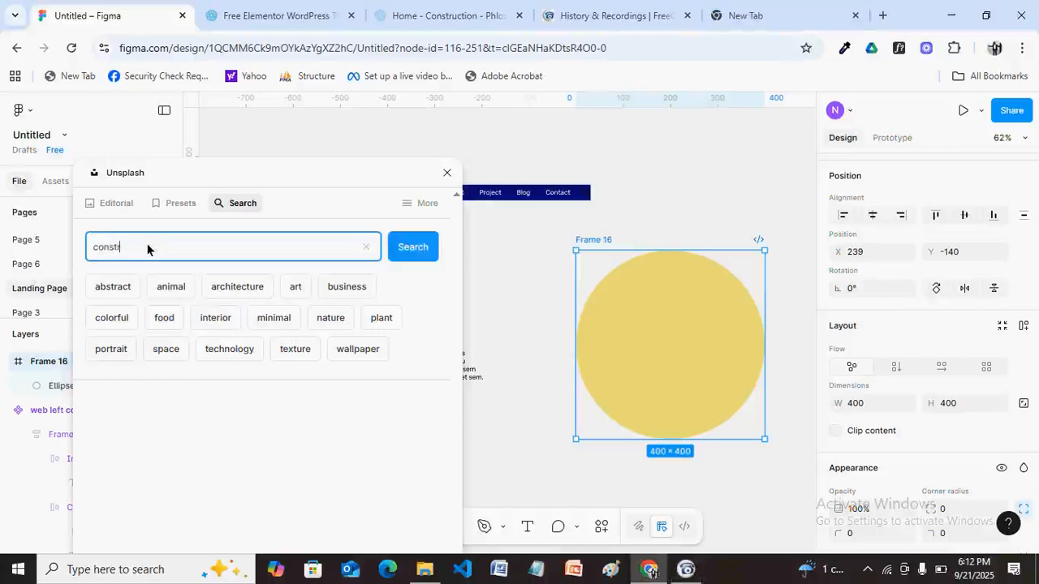
pyautogui.write('ucture')
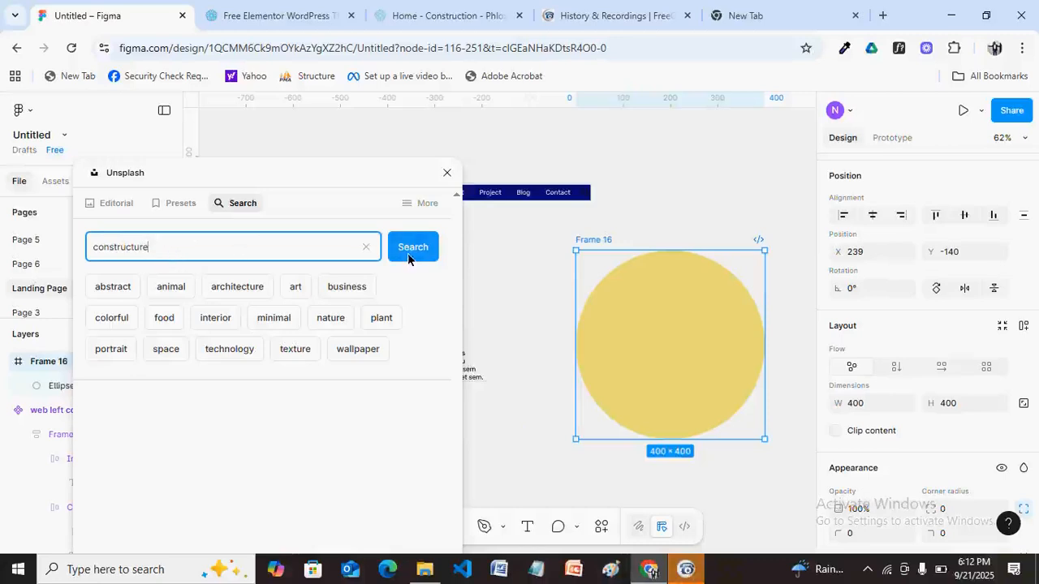
pyautogui.doubleClick(150, 248)
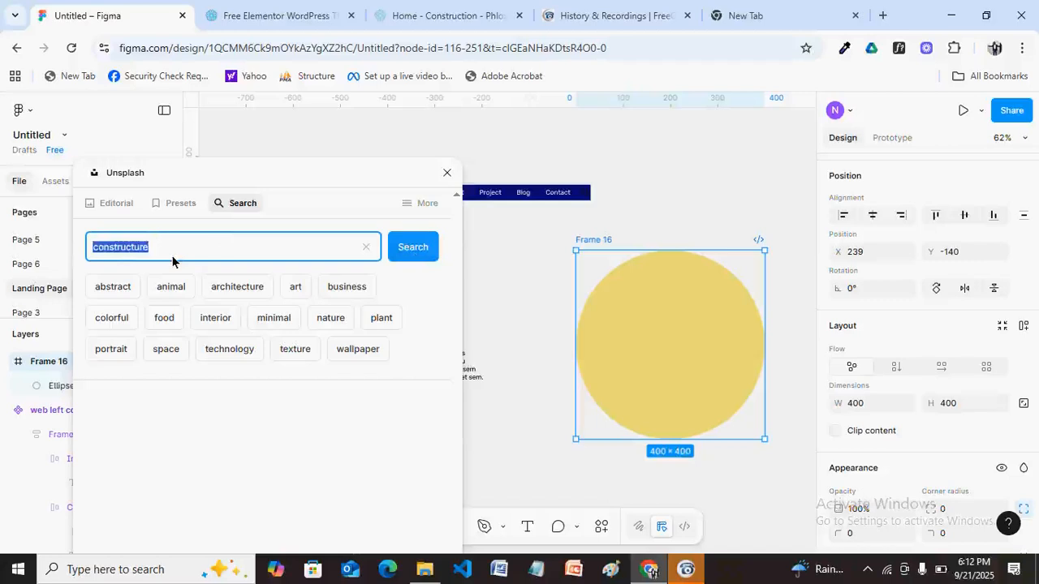
pyautogui.write('eng')
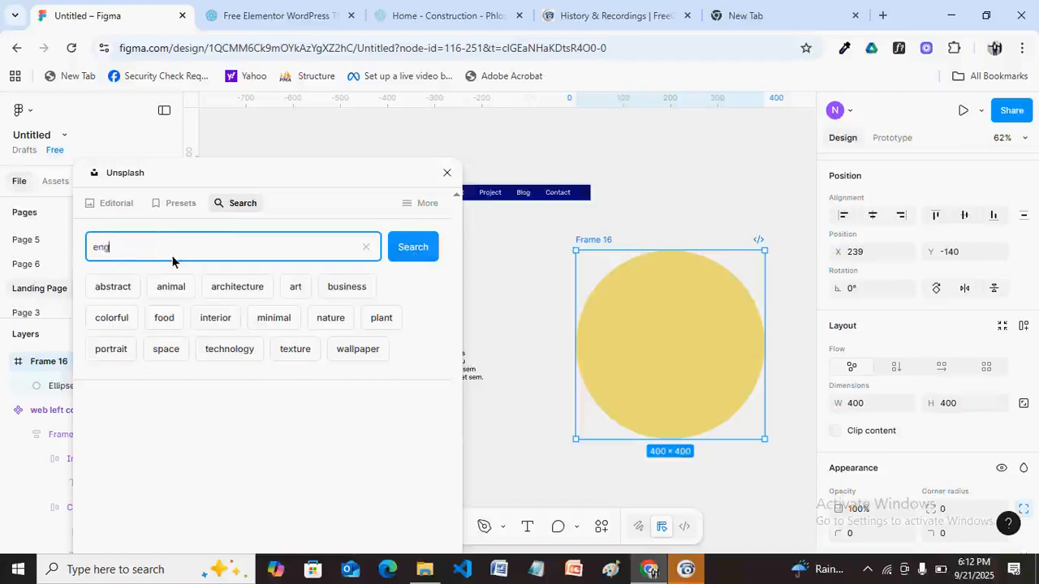
pyautogui.write('ineer')
pyautogui.click(408, 247)
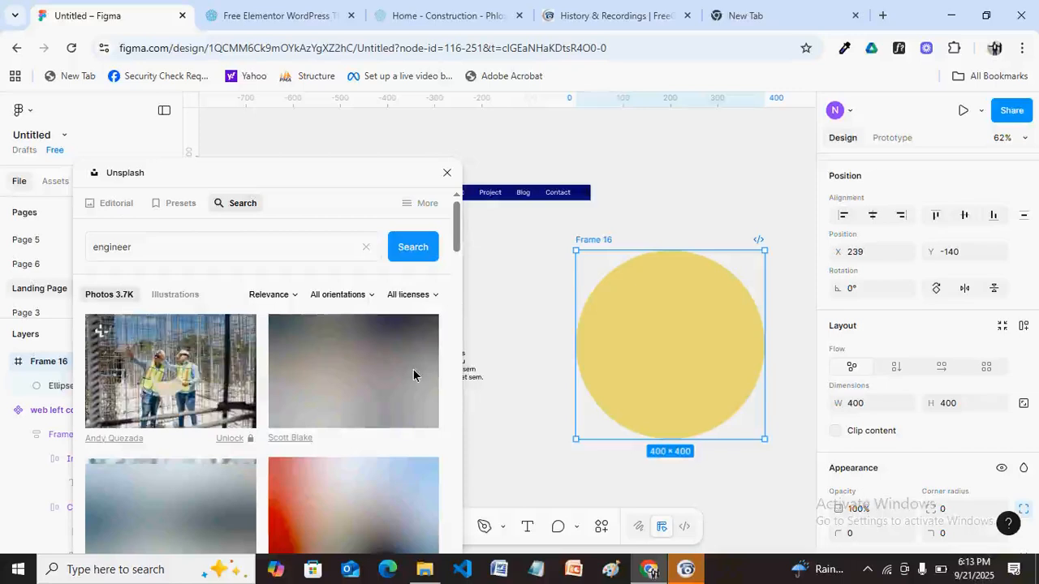
pyautogui.click(456, 282)
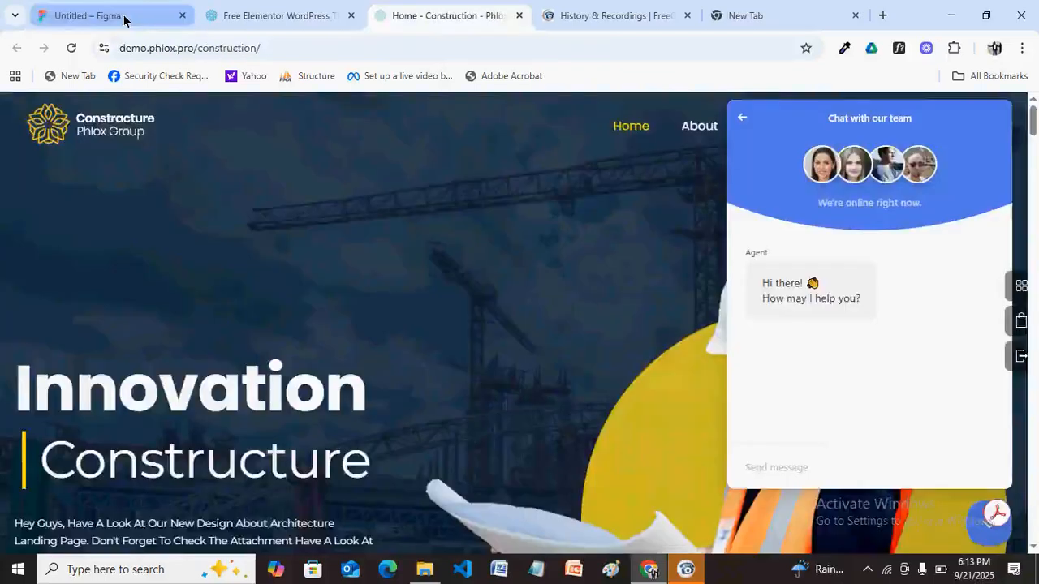
pyautogui.click(123, 18)
pyautogui.moveTo(456, 296); pyautogui.dragTo(456, 336)
pyautogui.scroll(-1, 456, 315)
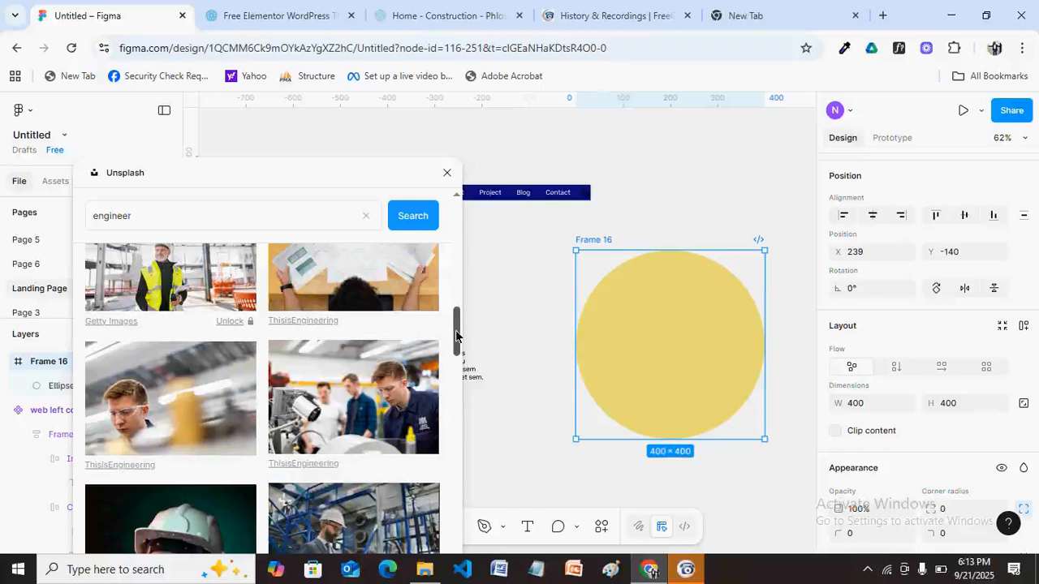
pyautogui.moveTo(456, 336); pyautogui.dragTo(456, 342)
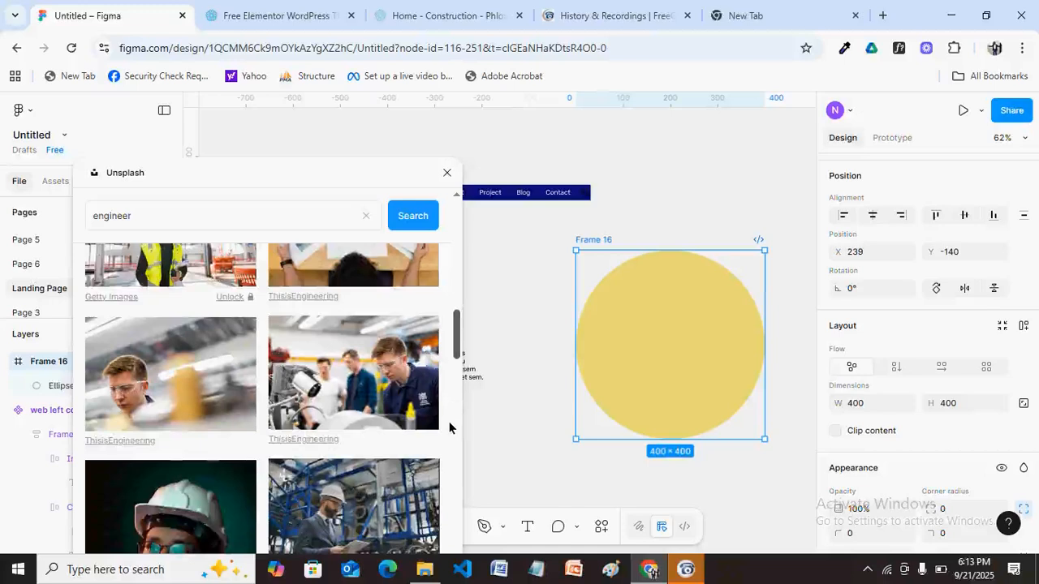
pyautogui.scroll(-5, 449, 421)
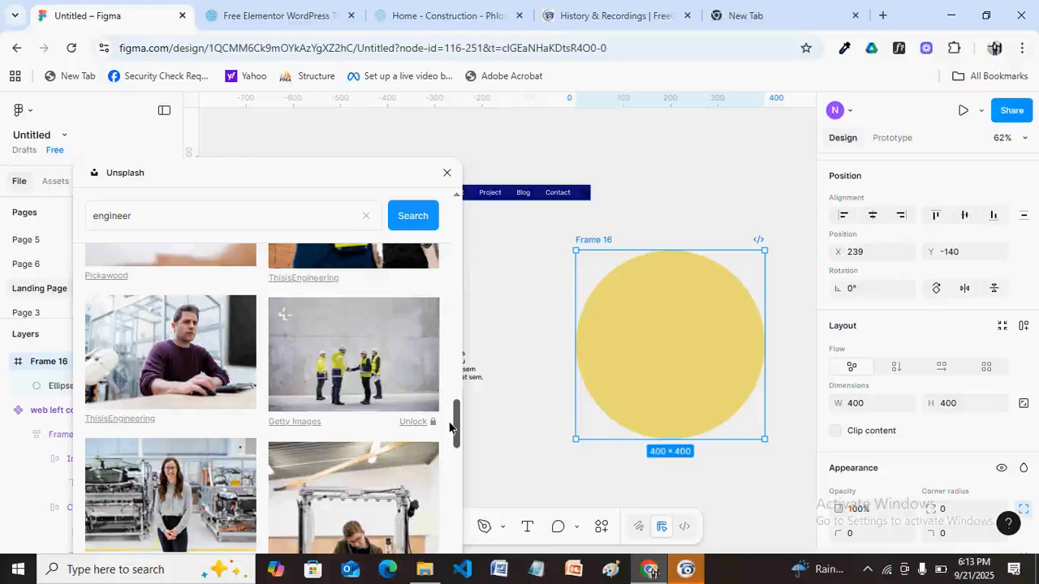
pyautogui.moveTo(451, 428); pyautogui.dragTo(455, 381)
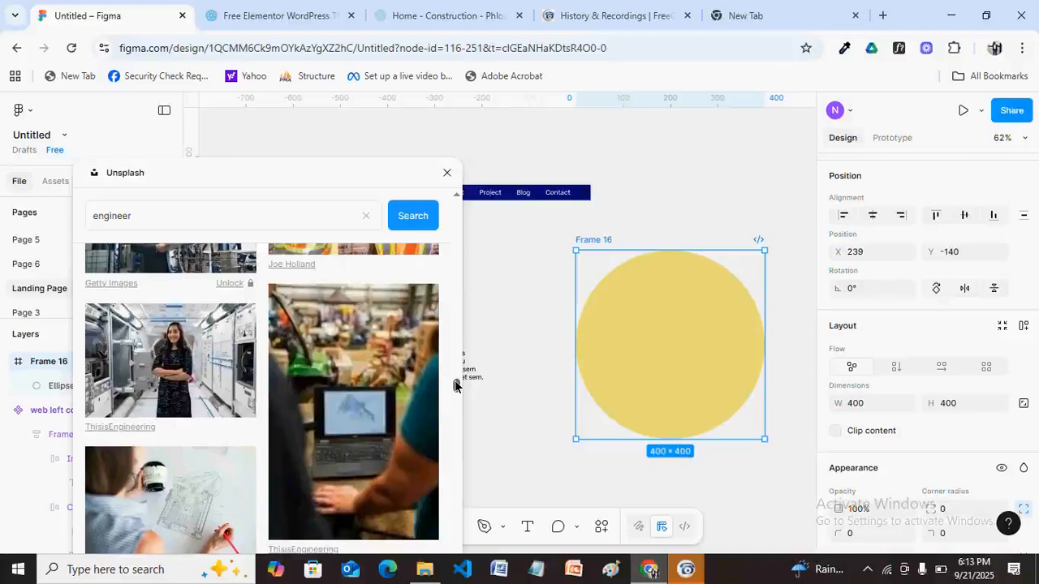
pyautogui.moveTo(455, 387); pyautogui.dragTo(456, 299)
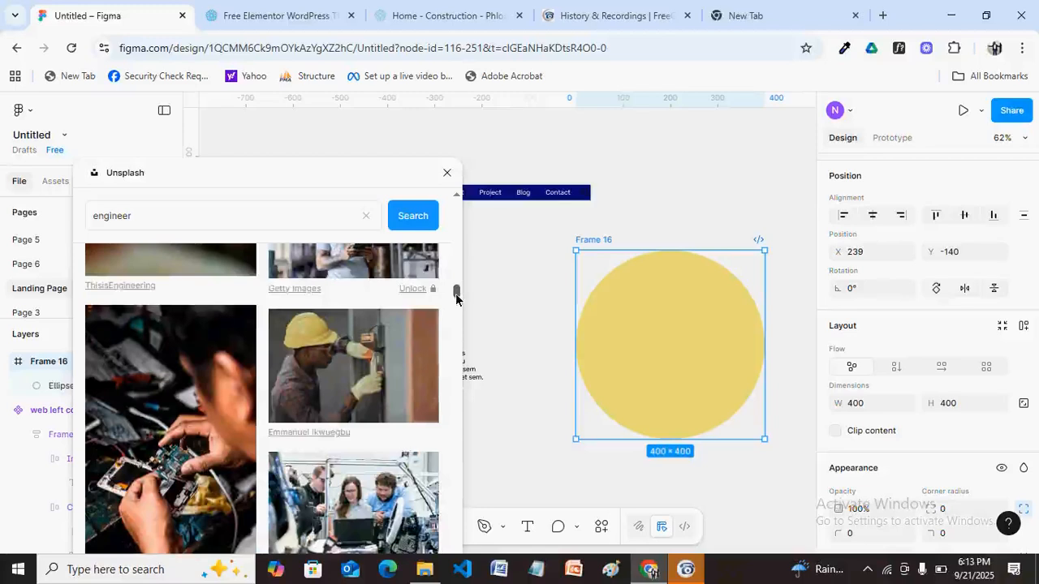
pyautogui.moveTo(456, 299); pyautogui.dragTo(456, 369)
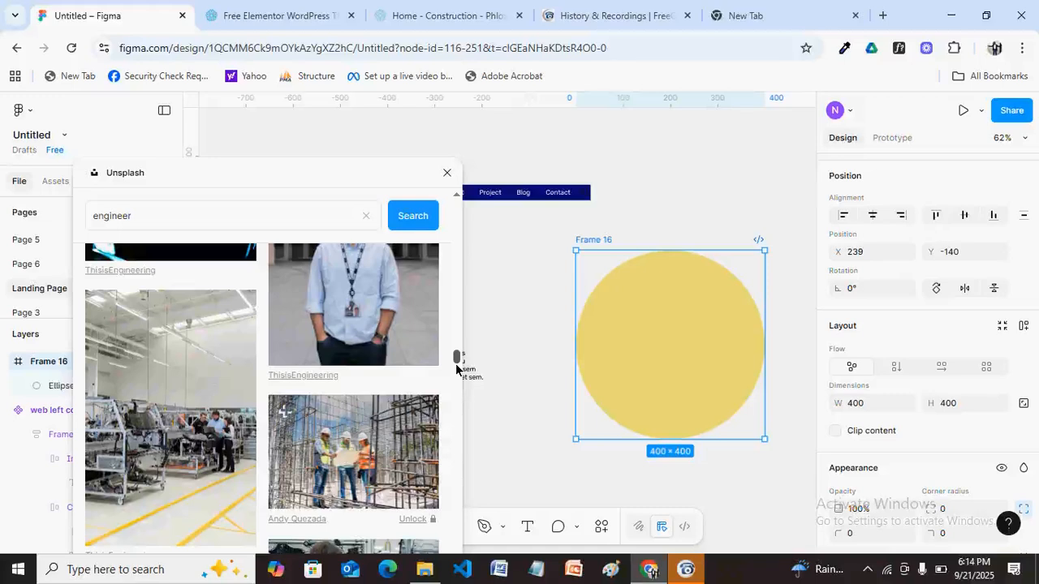
pyautogui.scroll(-3, 456, 369)
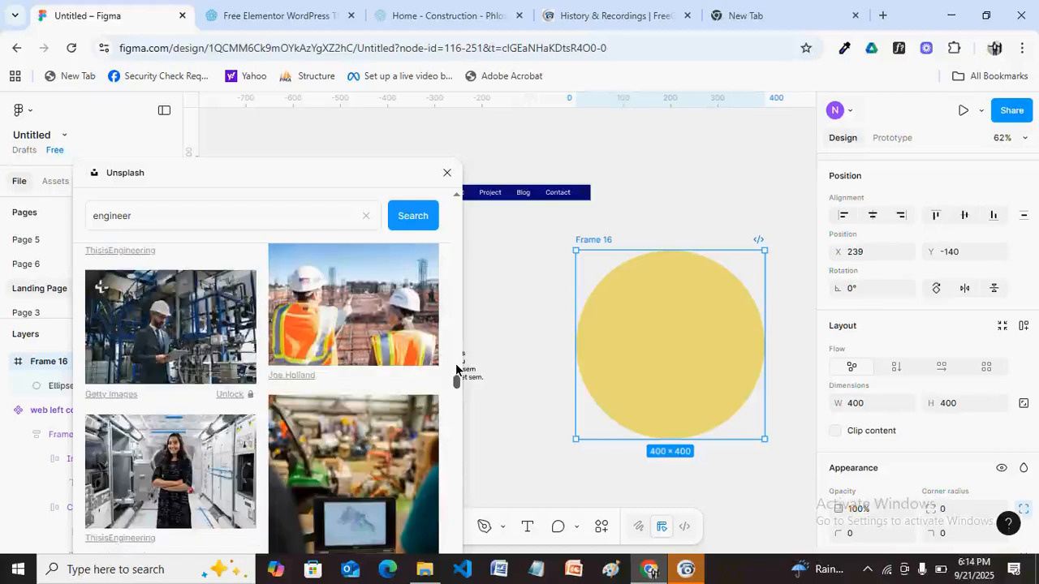
pyautogui.scroll(-3, 340, 411)
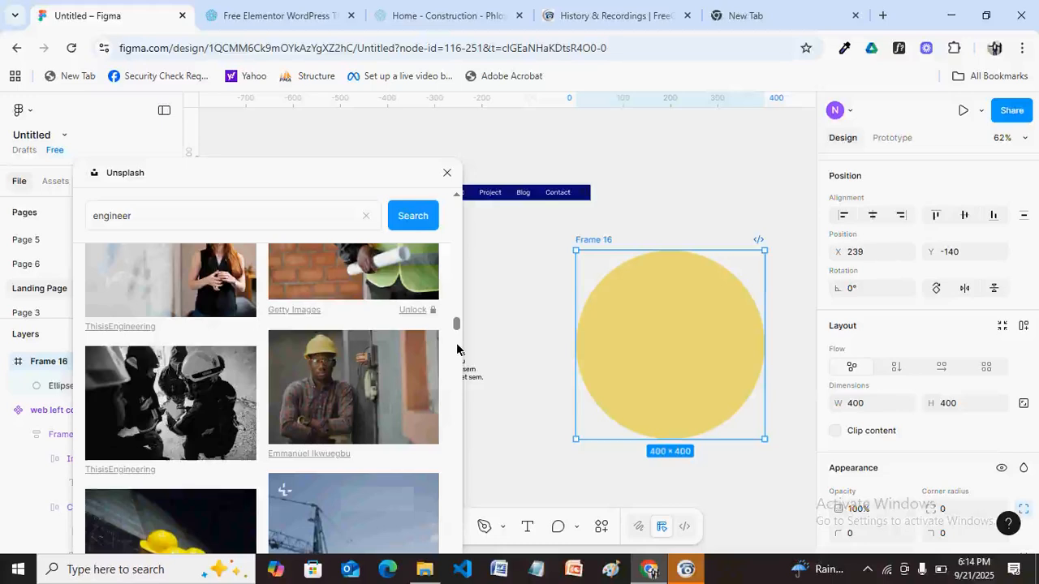
pyautogui.scroll(-2, 457, 350)
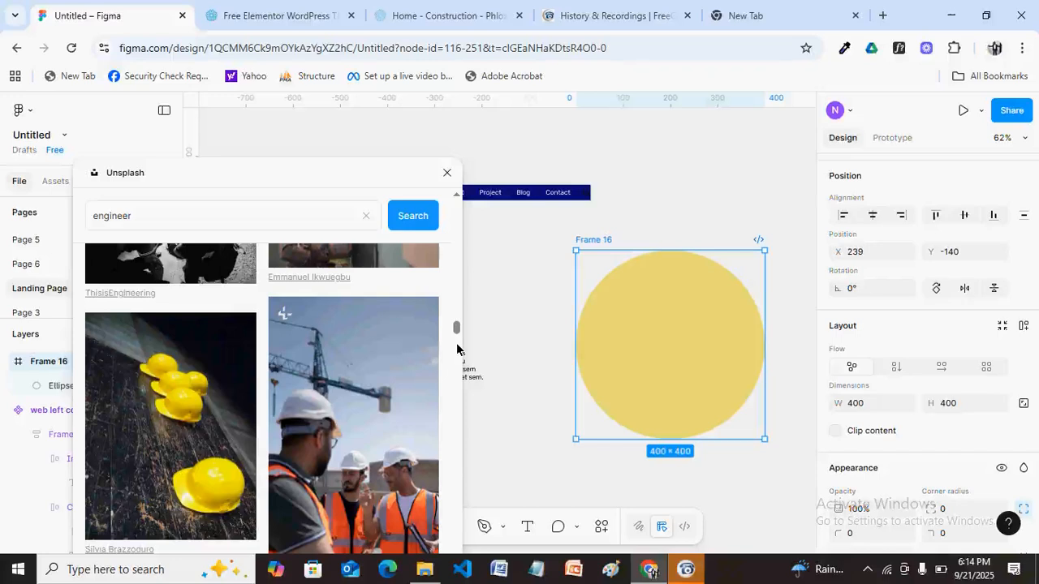
pyautogui.scroll(-2, 457, 349)
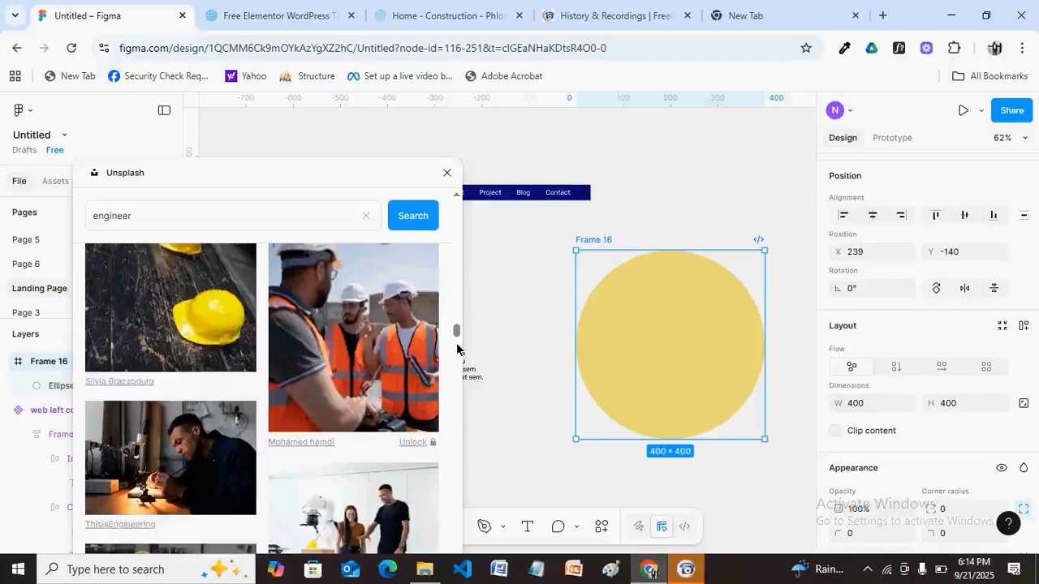
pyautogui.scroll(-2, 457, 350)
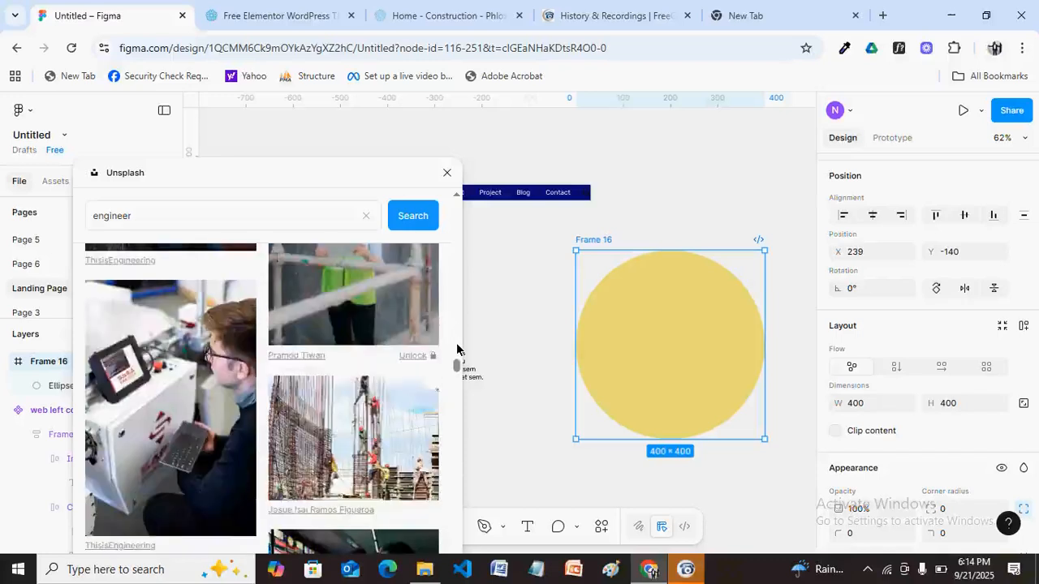
pyautogui.scroll(-2, 457, 350)
# Fill the circle with the hard-hat worker photo, then undo it and deselect Frame 16.
pyautogui.click(343, 368)
pyautogui.click(446, 172)
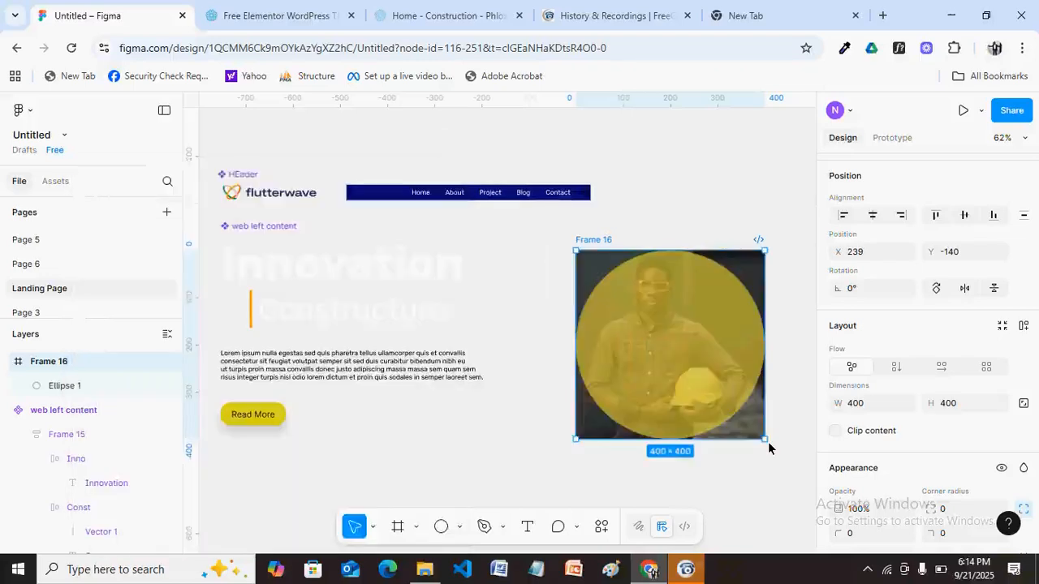
pyautogui.hotkey('ctrl', 'z')
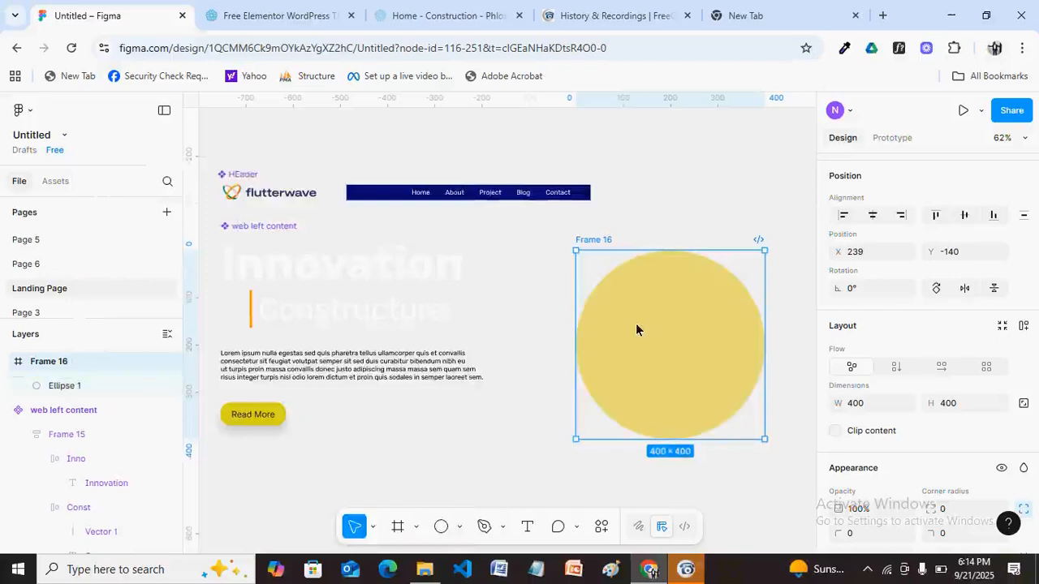
pyautogui.click(663, 209)
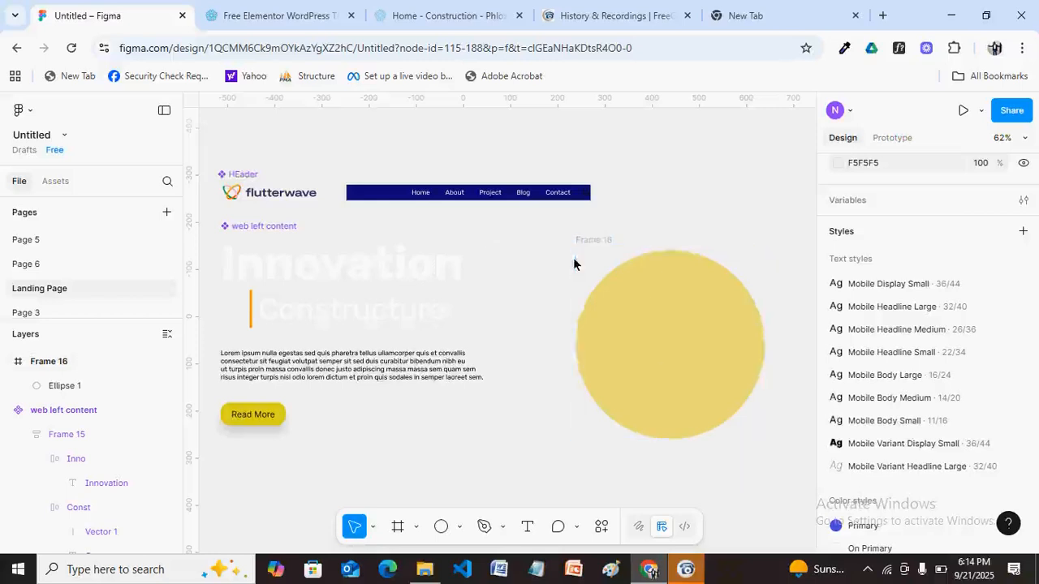
# Relaunch Unsplash from the canvas menu and search for 'engineer'.
pyautogui.rightClick(528, 329)
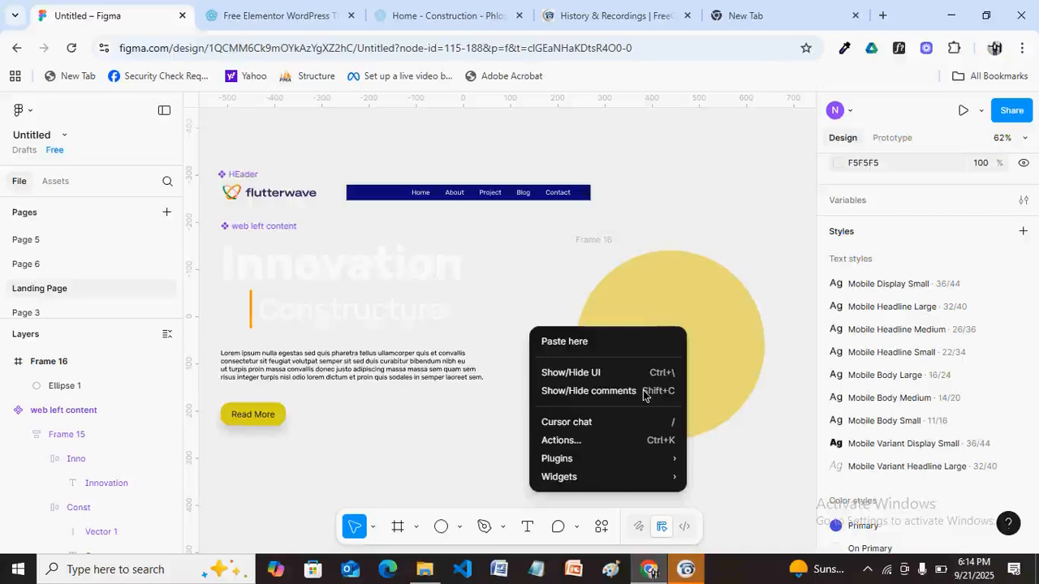
pyautogui.moveTo(653, 458)
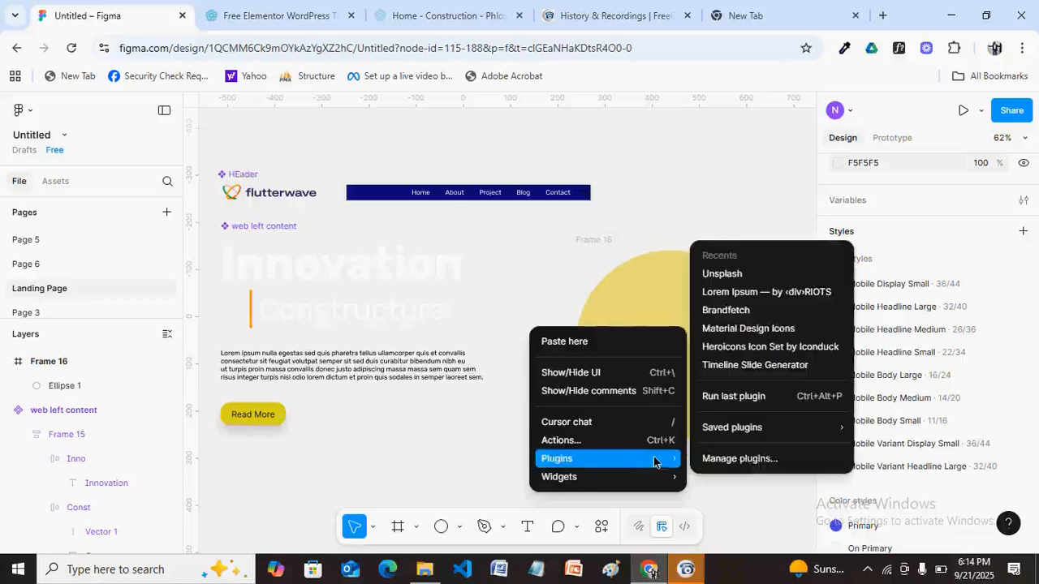
pyautogui.click(717, 276)
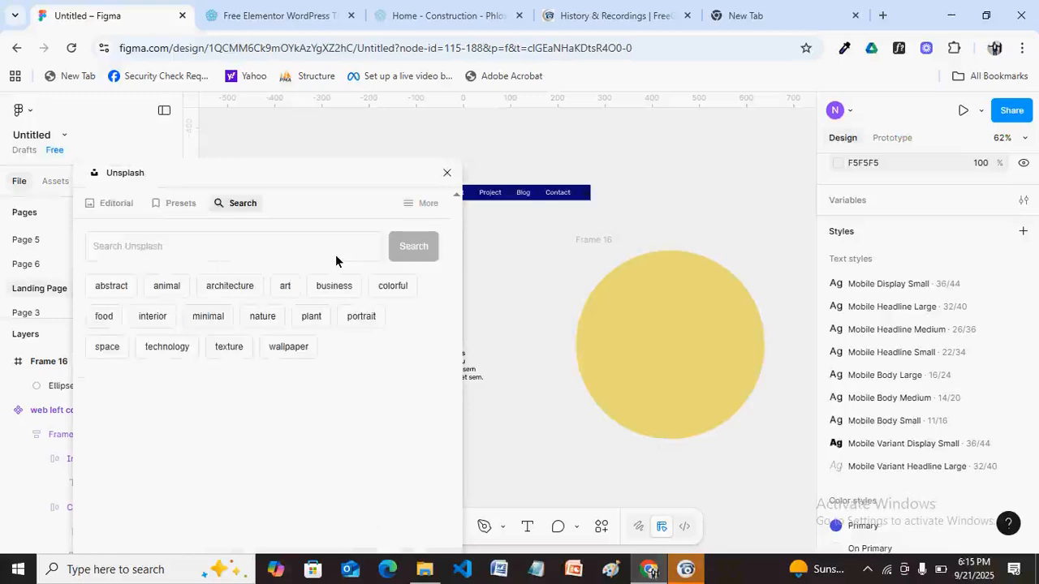
pyautogui.click(202, 252)
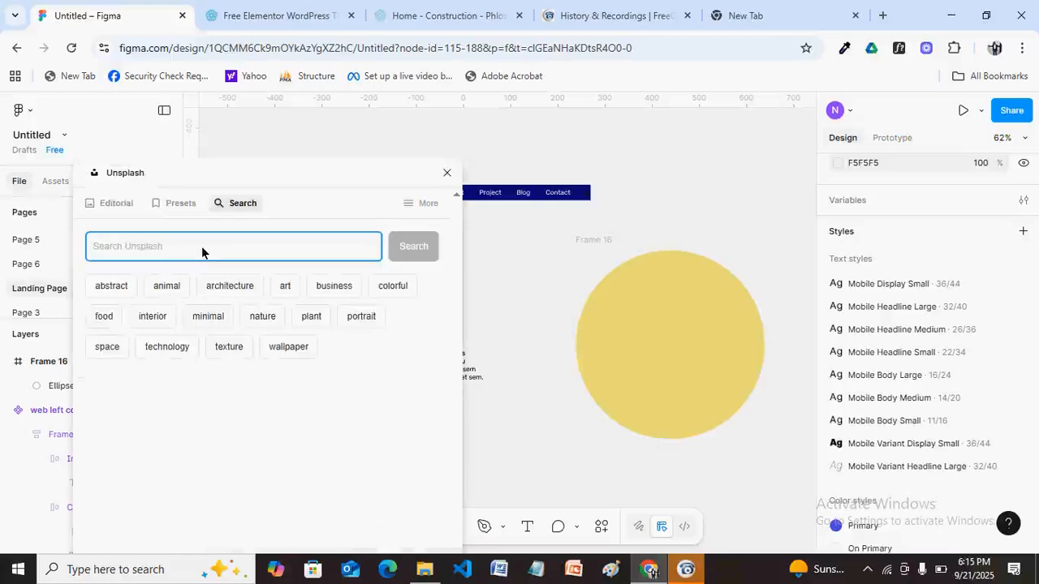
pyautogui.write('engineer')
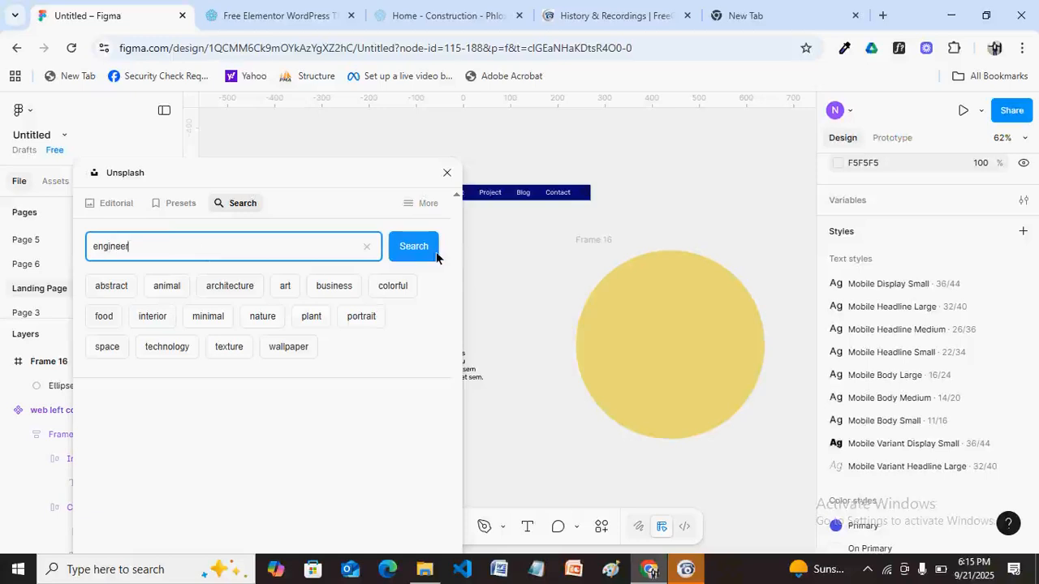
pyautogui.click(415, 249)
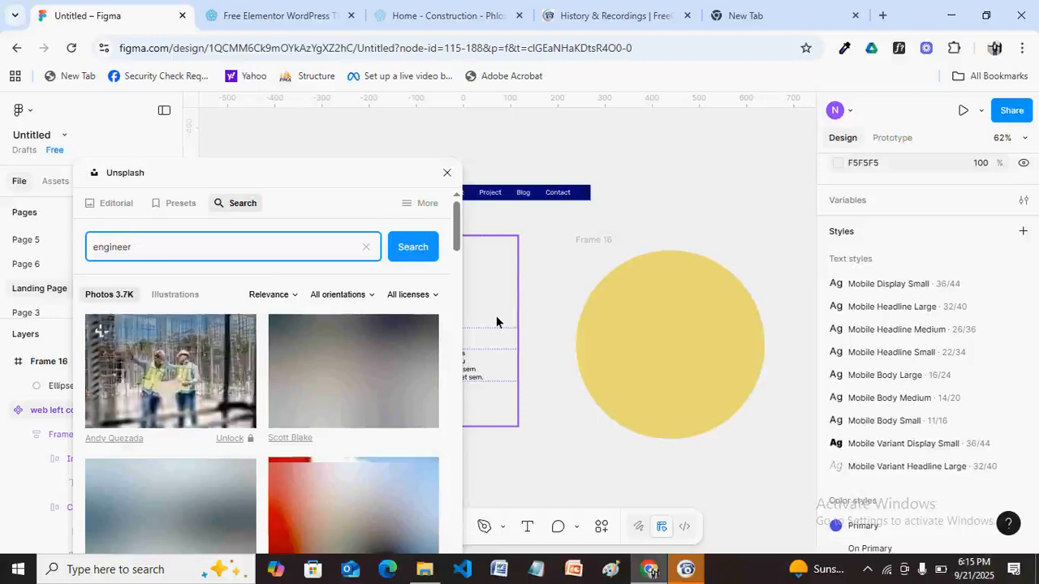
# Browse the engineer results down to the photos of men holding yellow hard hats.
pyautogui.moveTo(457, 313); pyautogui.dragTo(456, 525)
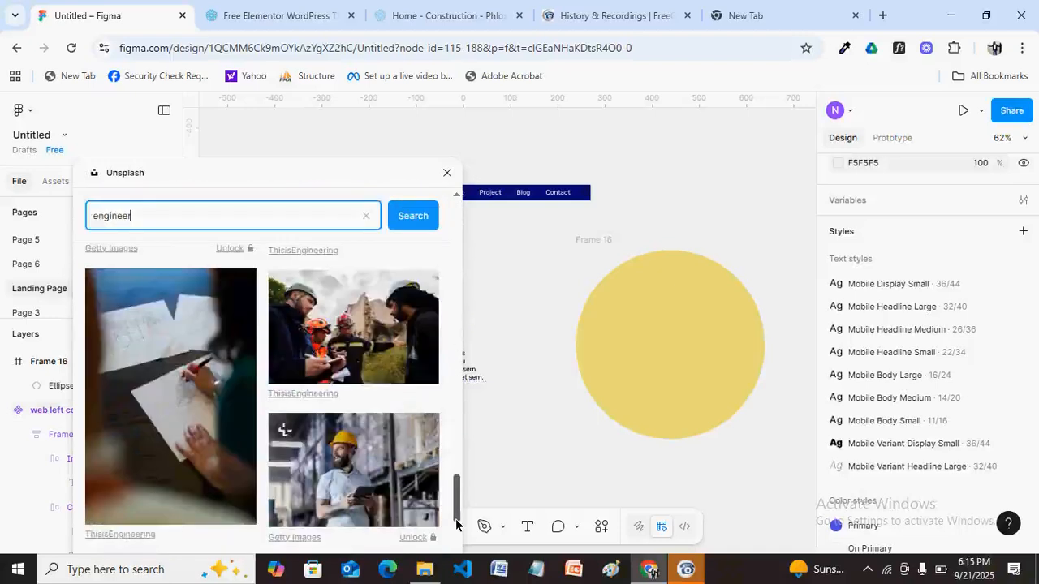
pyautogui.moveTo(456, 526); pyautogui.dragTo(456, 436)
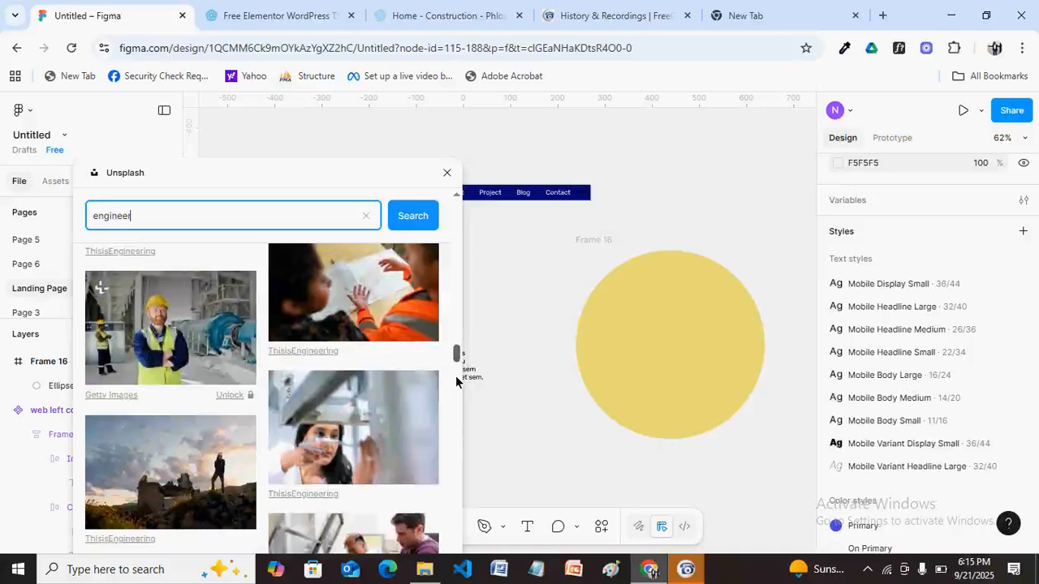
pyautogui.scroll(-3, 455, 376)
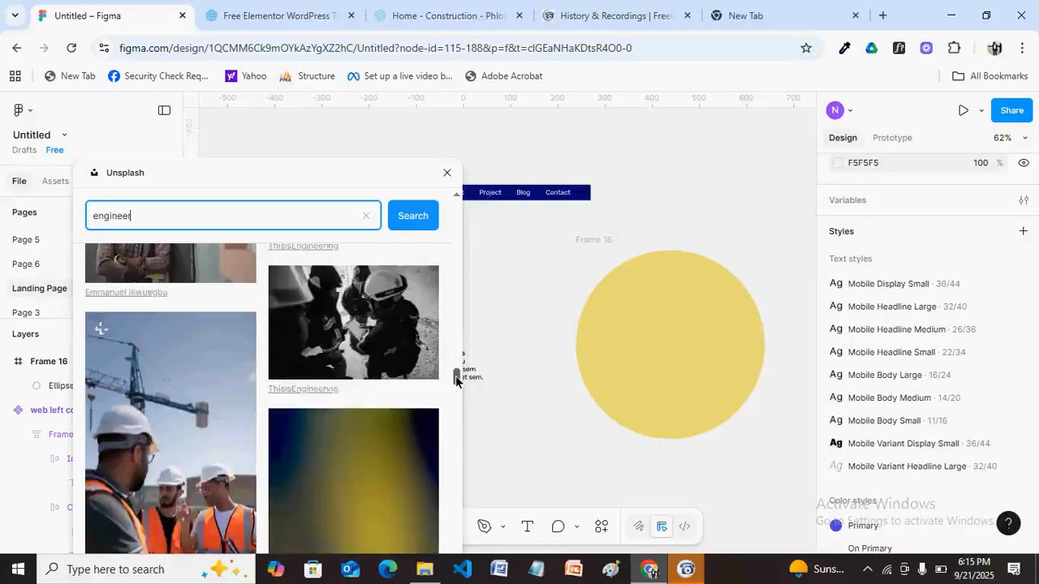
pyautogui.scroll(-1, 456, 381)
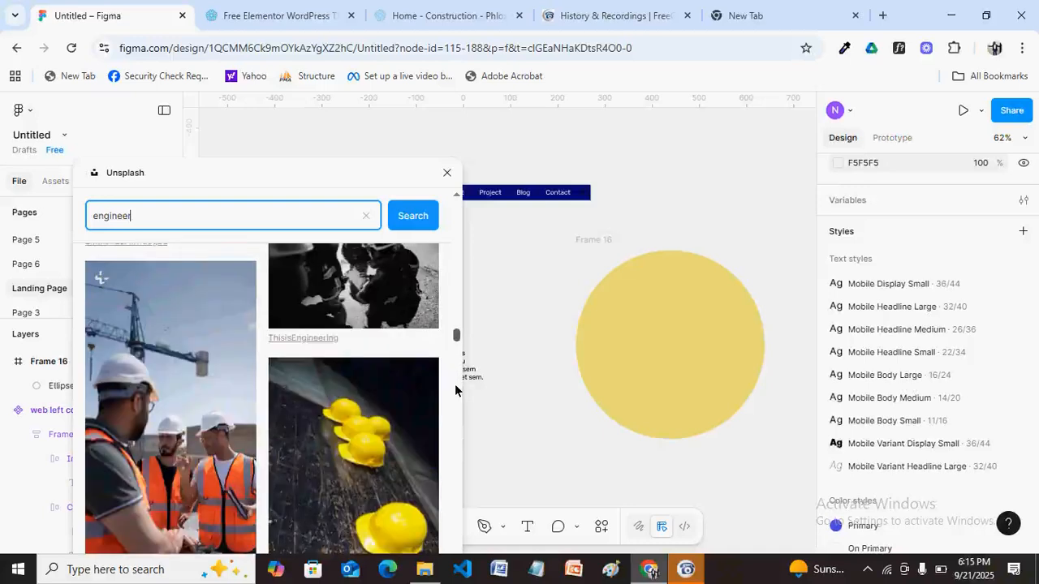
pyautogui.scroll(-1, 454, 386)
pyautogui.scroll(-3, 455, 387)
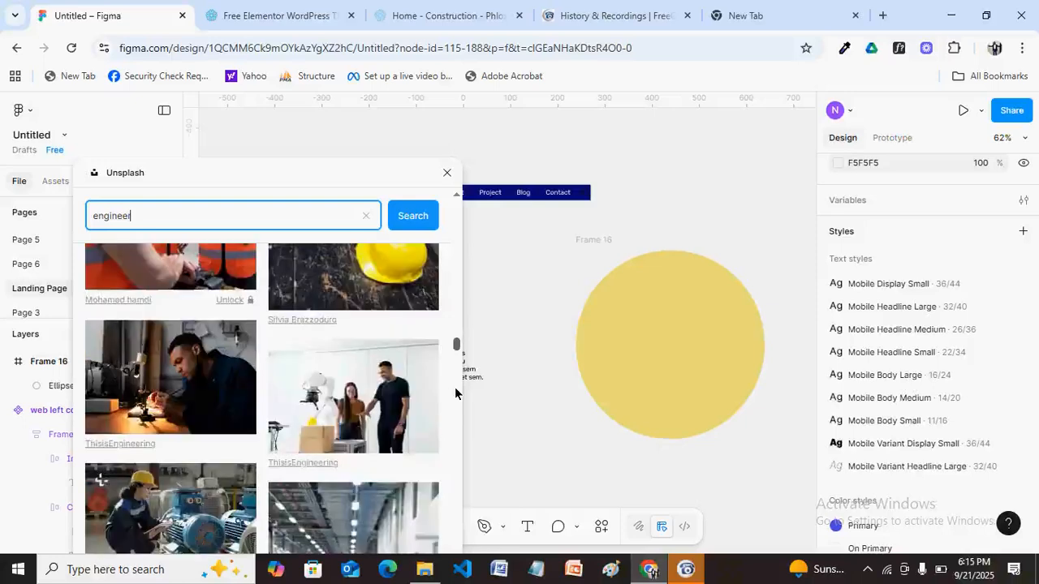
pyautogui.scroll(-3, 454, 388)
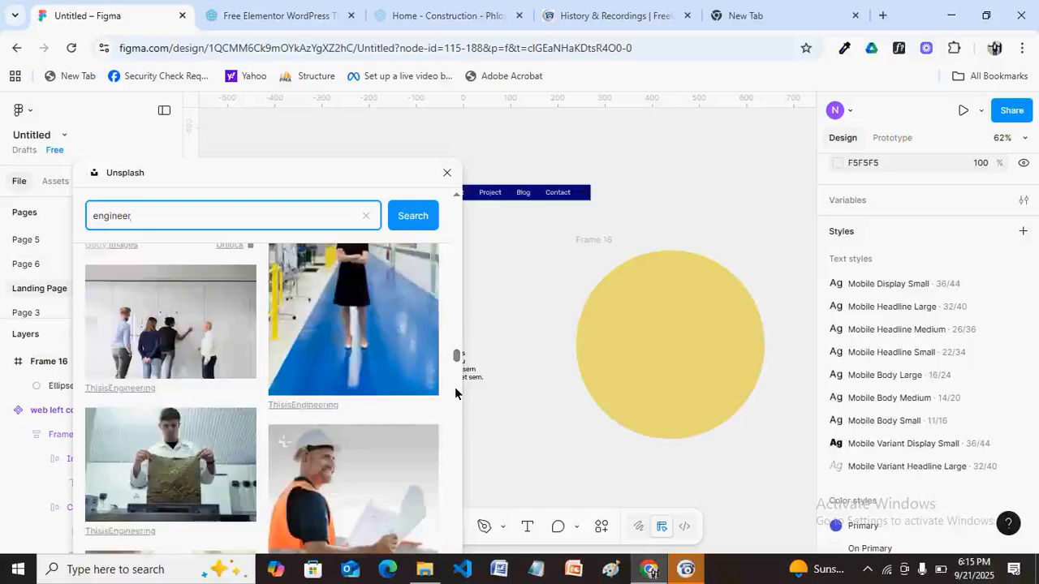
pyautogui.scroll(-2, 455, 388)
pyautogui.scroll(-3, 457, 357)
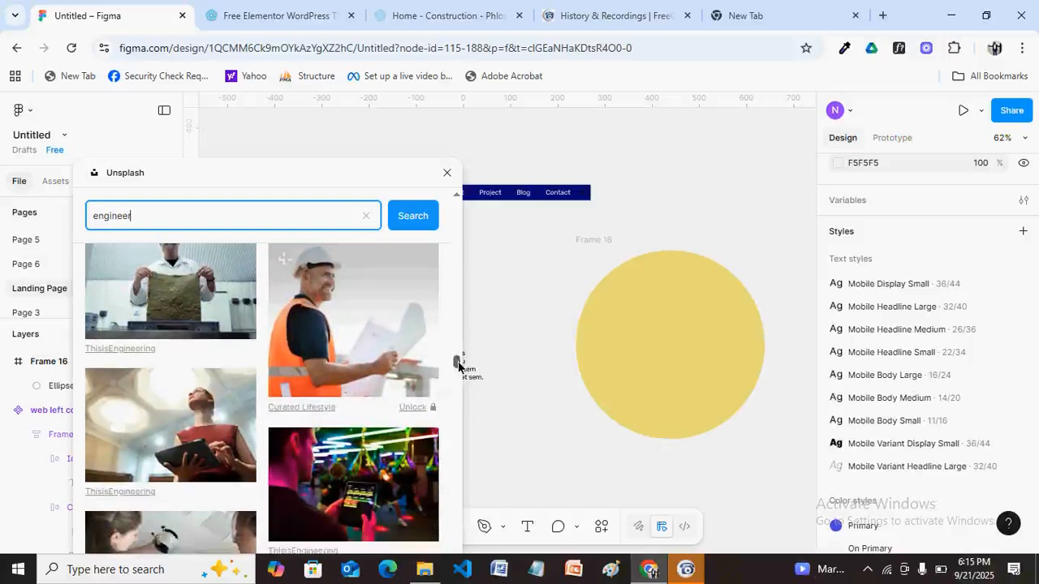
pyautogui.scroll(-1, 457, 361)
pyautogui.scroll(-1, 457, 364)
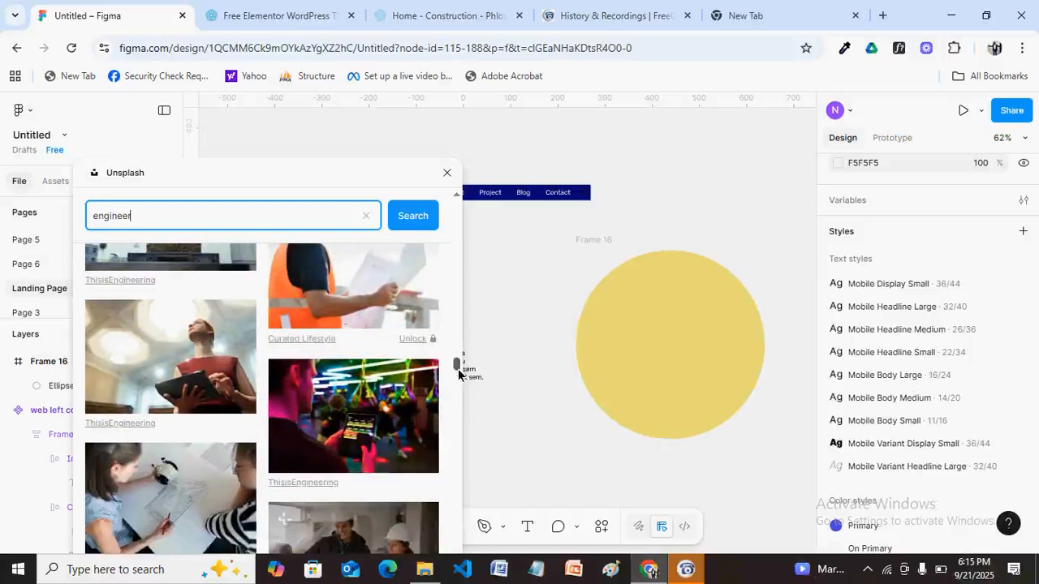
pyautogui.scroll(-5, 458, 375)
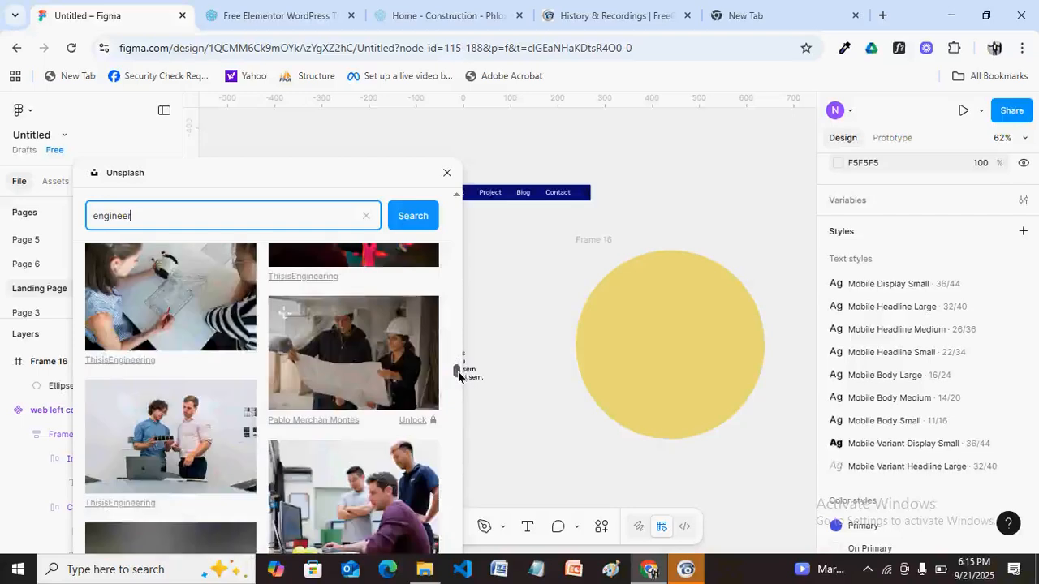
pyautogui.scroll(-1, 457, 375)
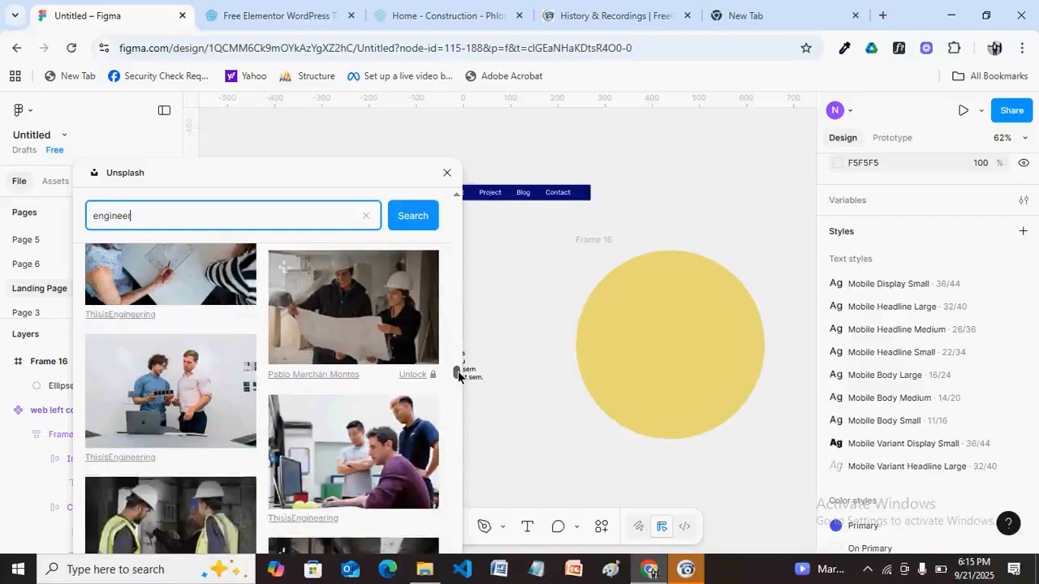
pyautogui.moveTo(458, 375); pyautogui.dragTo(455, 390)
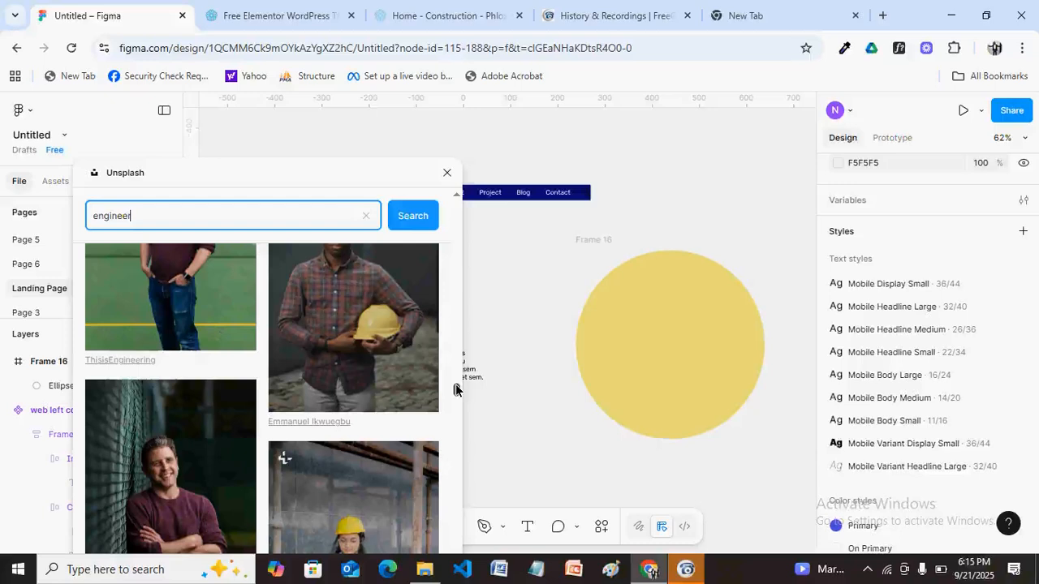
pyautogui.scroll(1, 455, 390)
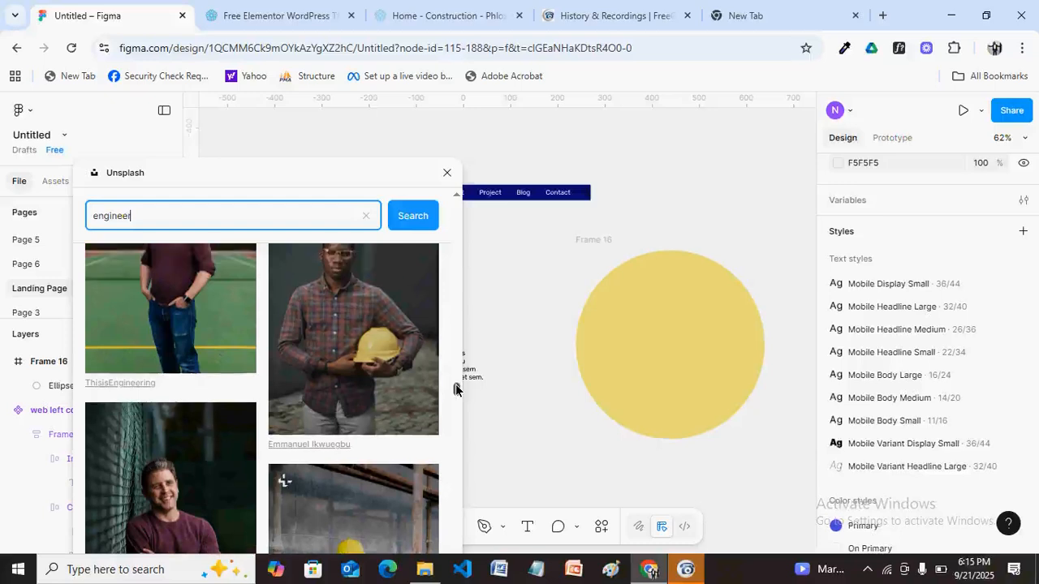
pyautogui.scroll(2, 361, 393)
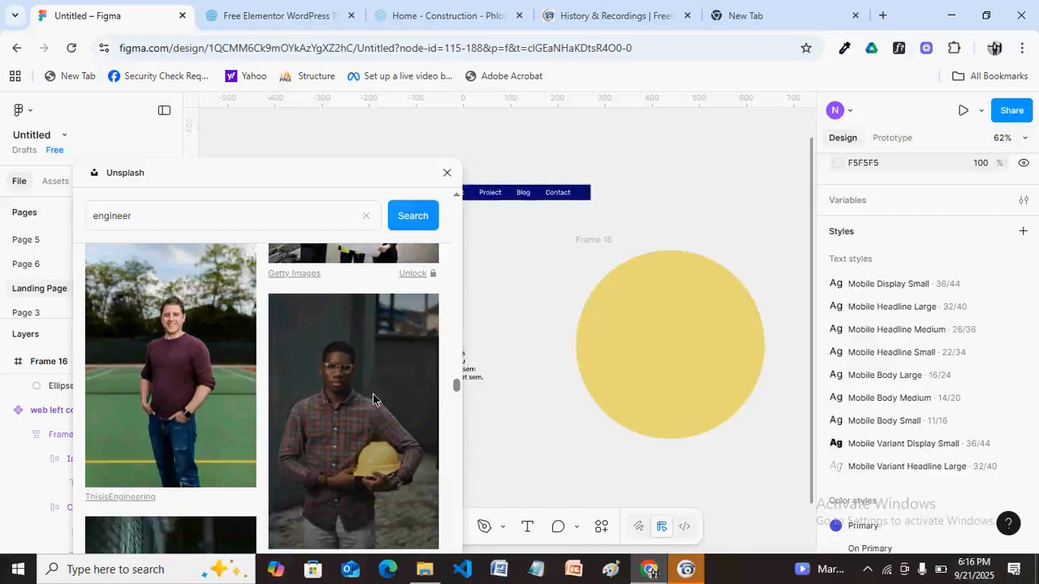
# Insert the Unsplash photo of the engineer holding a yellow hard hat, then close the plugin.
pyautogui.click(374, 399)
pyautogui.click(447, 175)
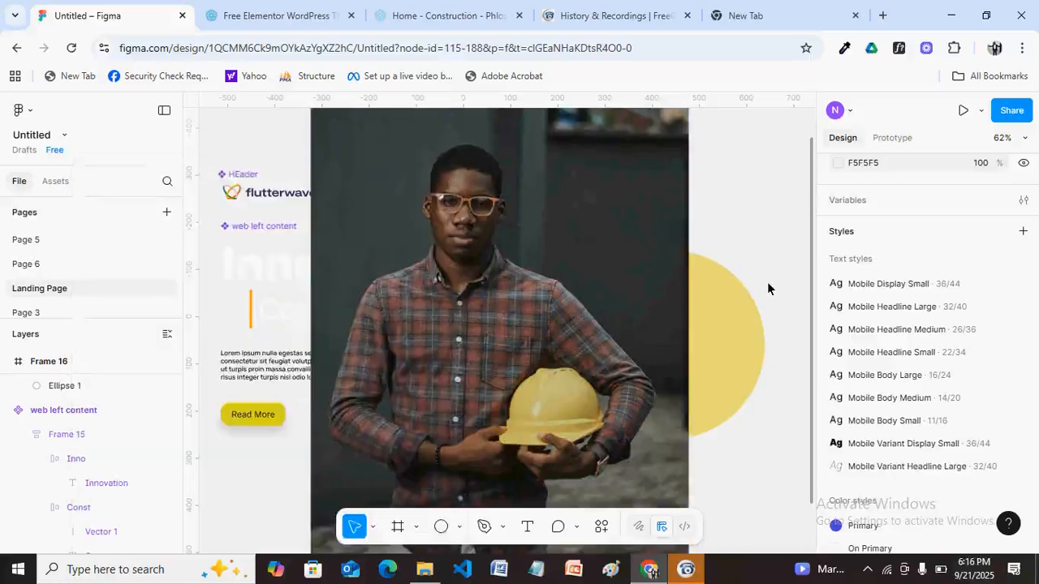
pyautogui.scroll(-1, 767, 284)
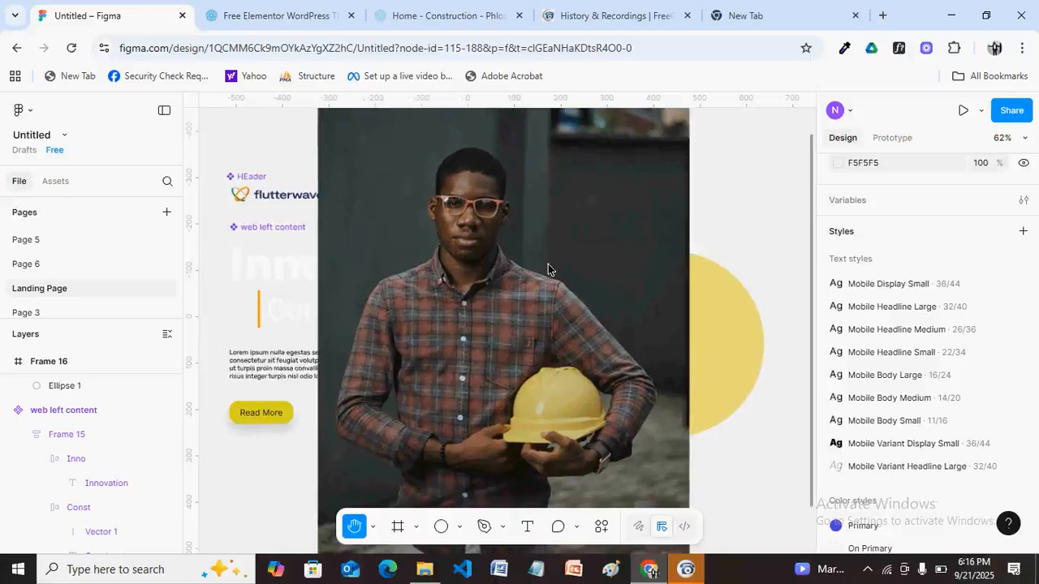
pyautogui.scroll(-3, 548, 269)
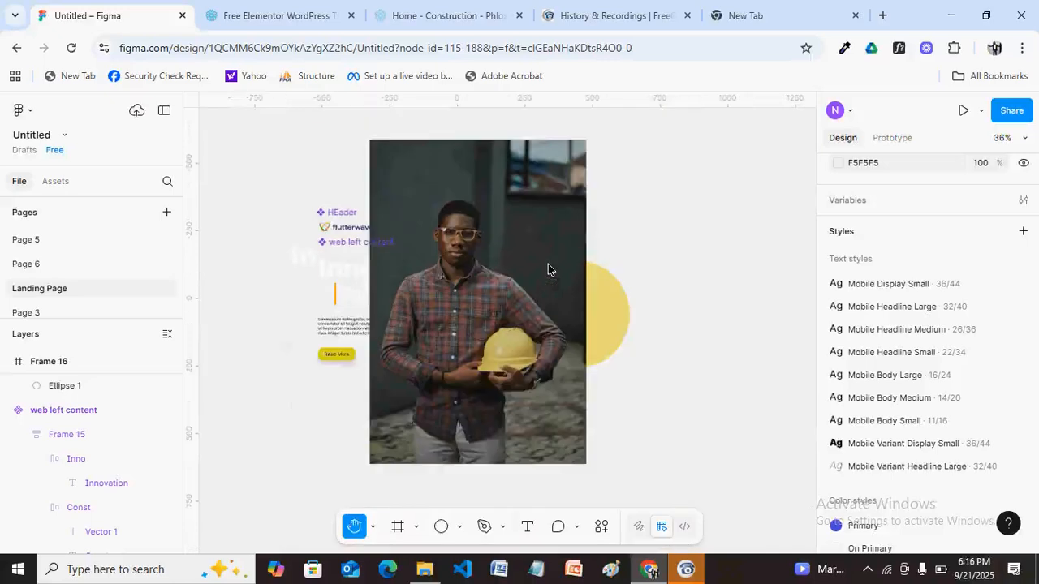
pyautogui.scroll(1, 548, 270)
# Try shrinking the engineer photo from its corner, then undo to keep it at 801 × 1200.
pyautogui.press('v')
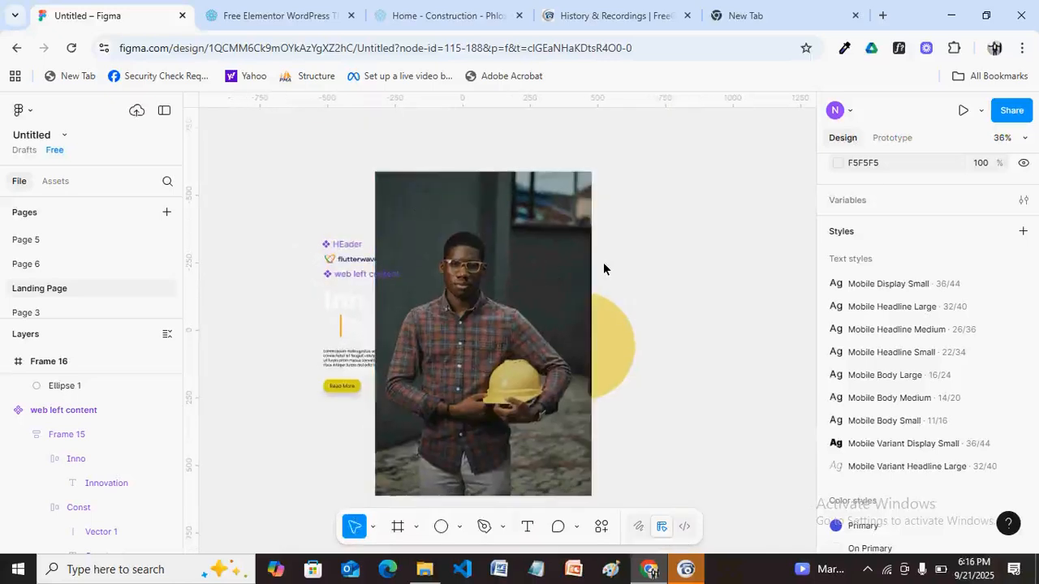
pyautogui.click(396, 483)
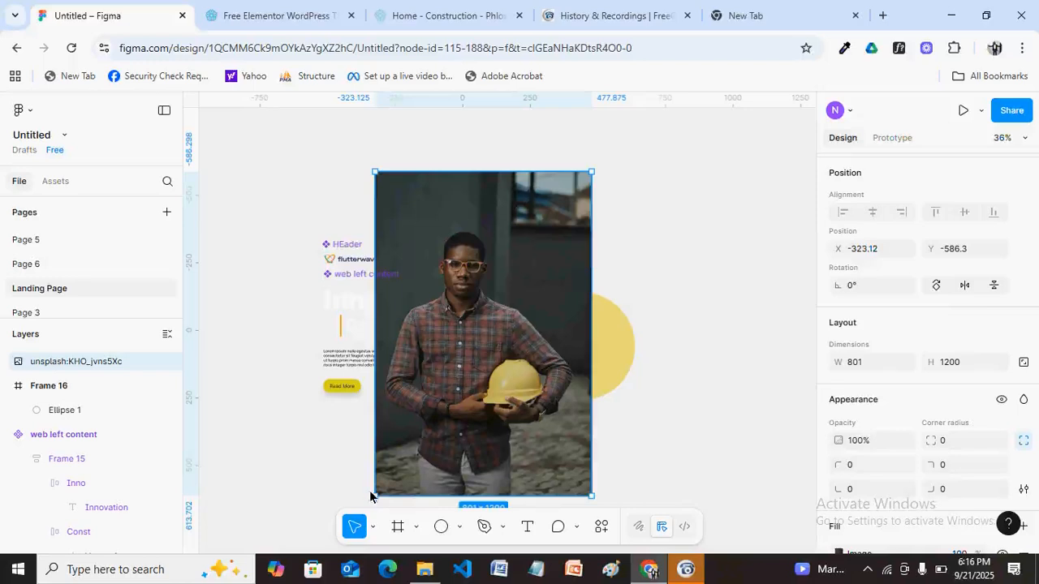
pyautogui.moveTo(378, 496); pyautogui.dragTo(455, 392)
pyautogui.hotkey('ctrl', 'z')
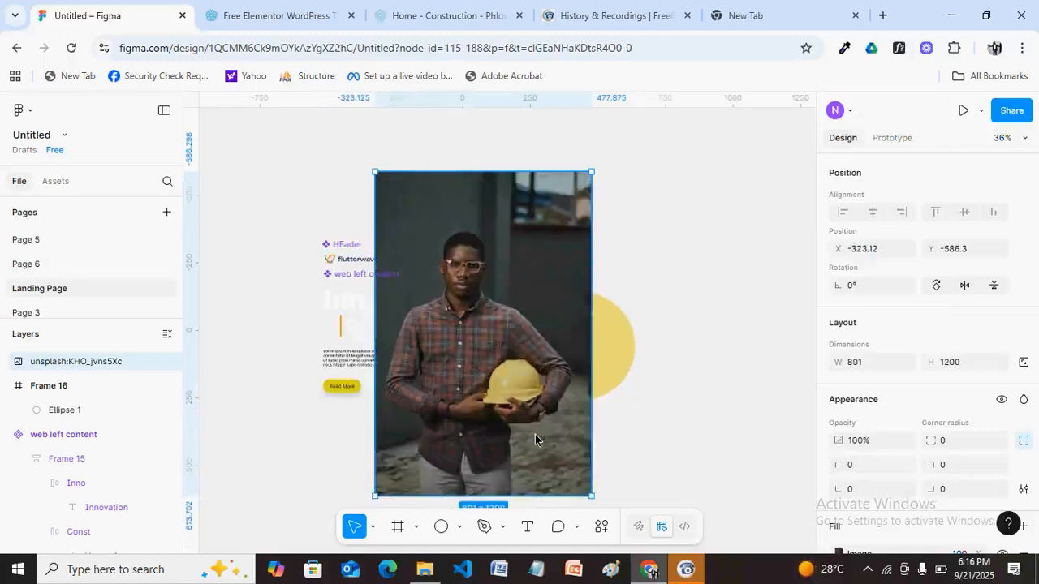
# Proportionally scale the engineer photo down to 273.67 × 410 with the scale tool.
pyautogui.click(373, 527)
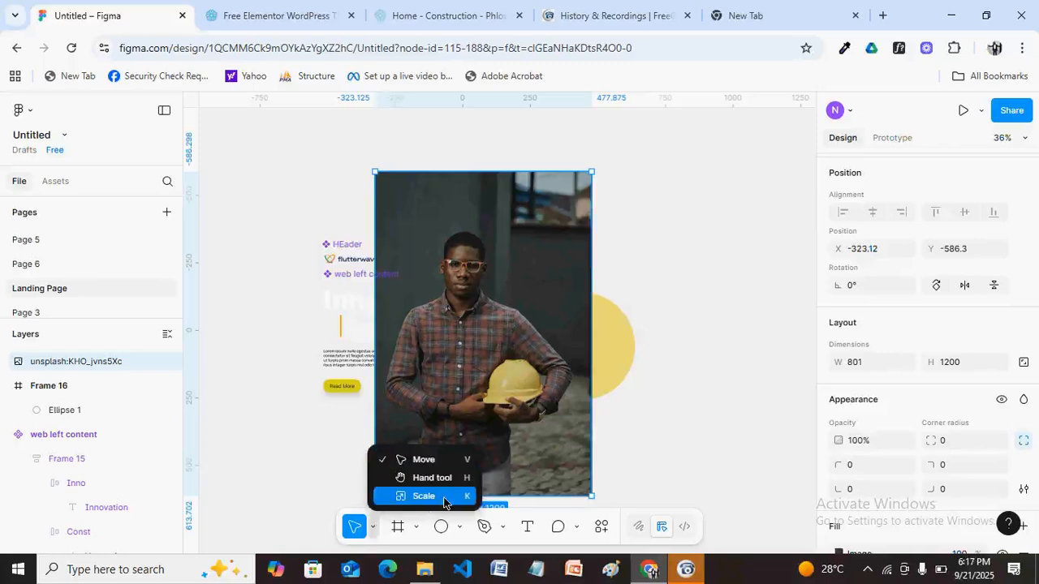
pyautogui.click(443, 504)
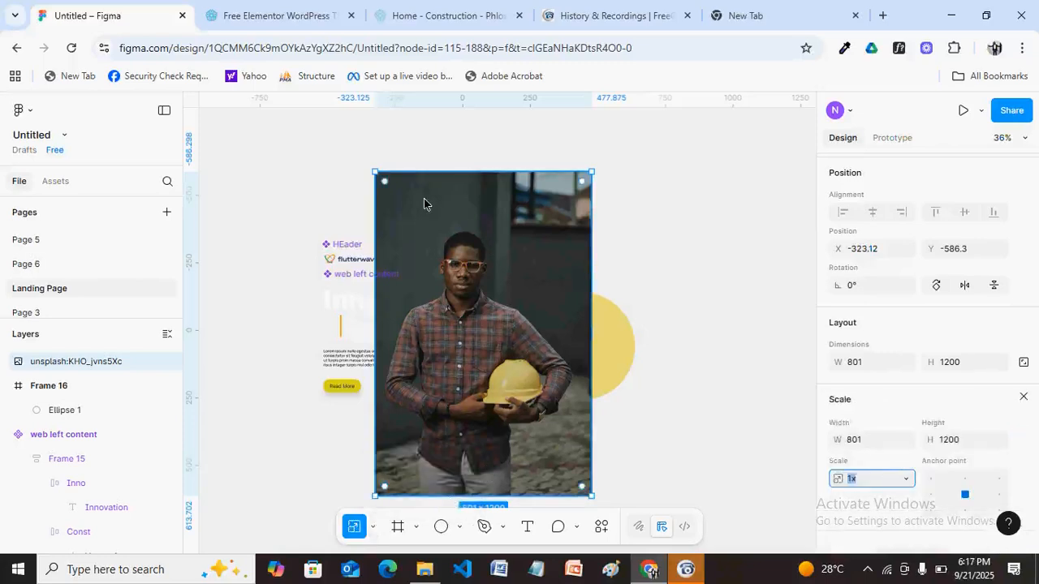
pyautogui.moveTo(375, 172); pyautogui.dragTo(389, 193)
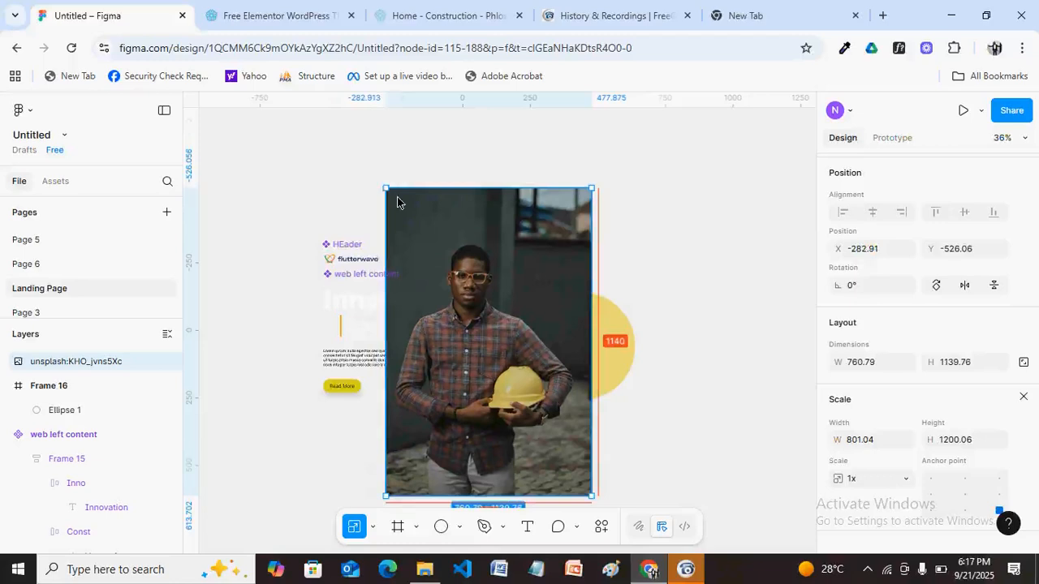
pyautogui.moveTo(397, 197); pyautogui.dragTo(546, 372)
# Move the shrunken engineer photo up over the yellow circle.
pyautogui.press('v')
pyautogui.moveTo(572, 433); pyautogui.dragTo(580, 324)
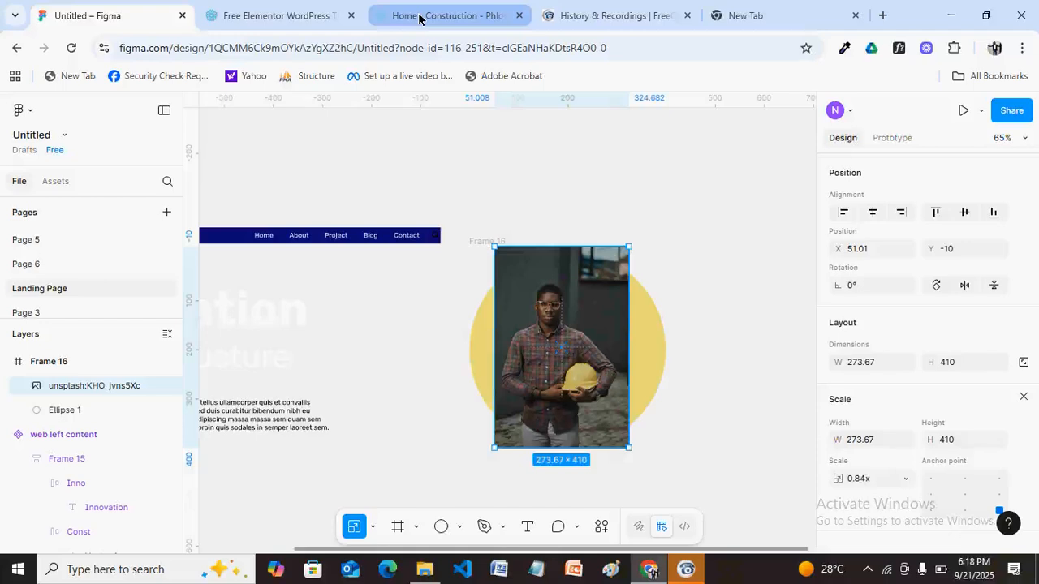
pyautogui.click(419, 15)
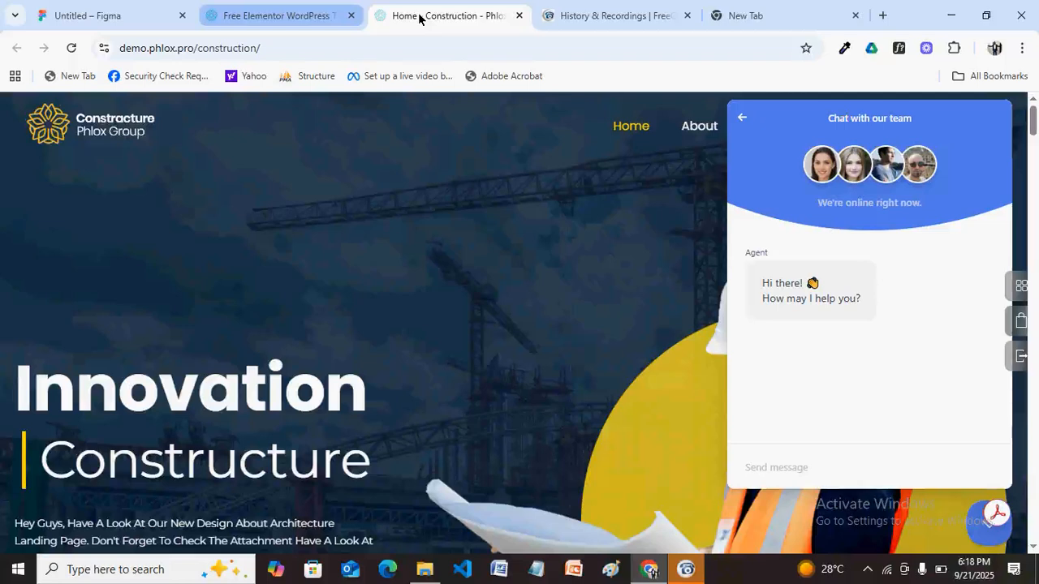
pyautogui.hotkey('ctrl', '1')
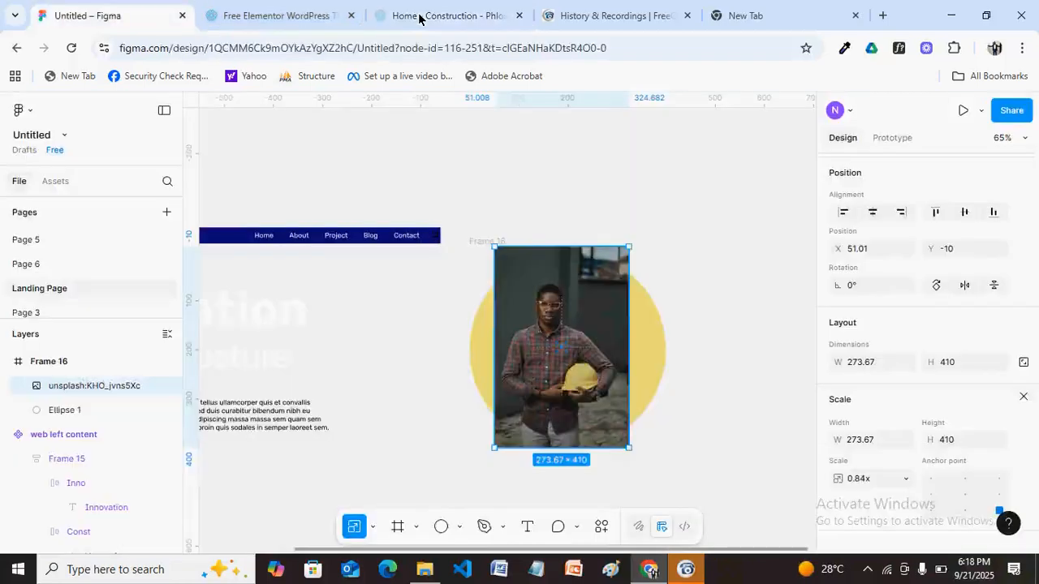
pyautogui.press('Escape')
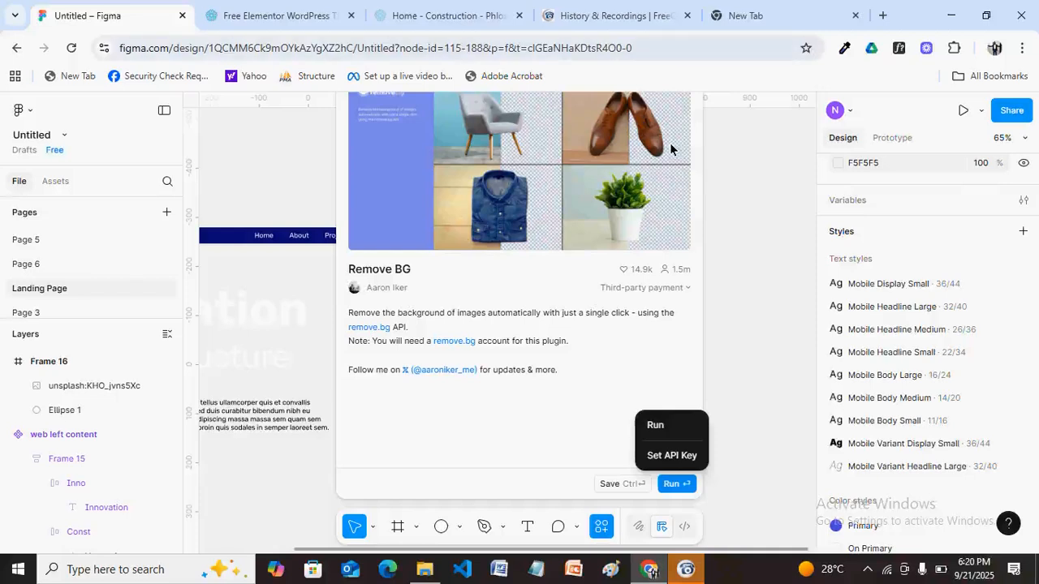
pyautogui.click(748, 387)
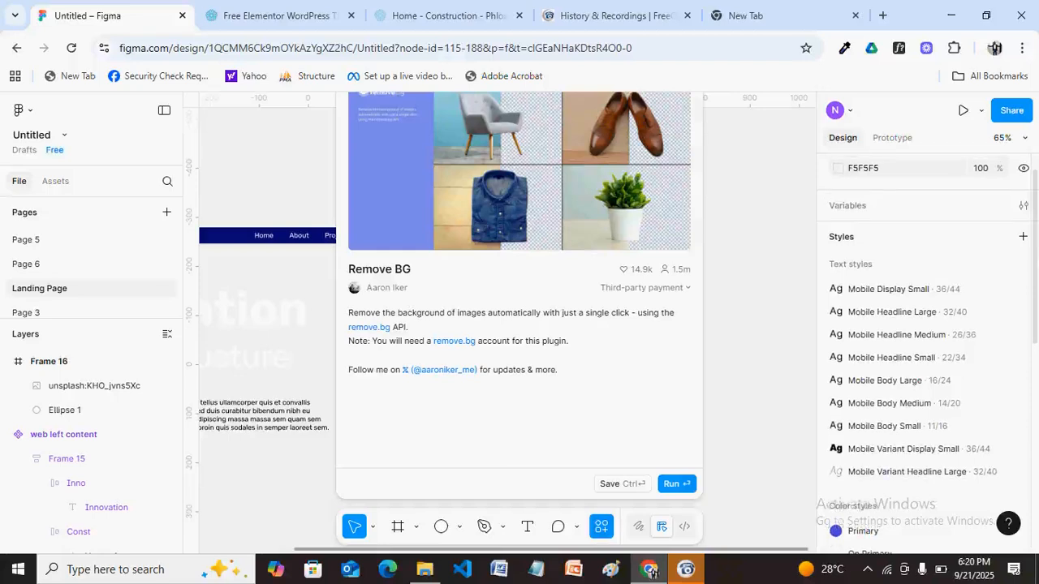
pyautogui.click(732, 435)
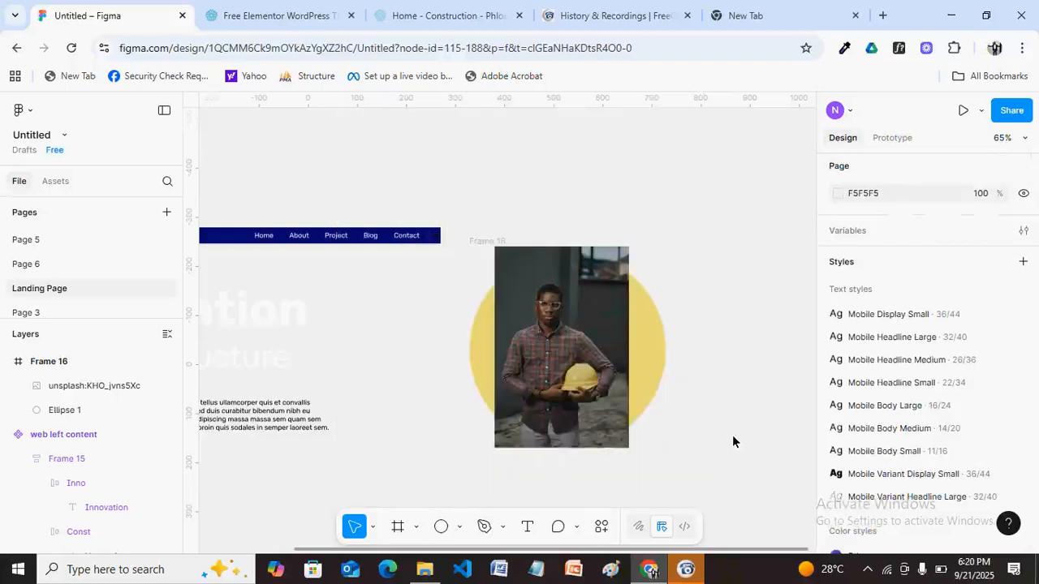
# Search plugins for 'remove bg' from the photo's context menu and open Erase.bg.
pyautogui.rightClick(602, 381)
pyautogui.moveTo(734, 369)
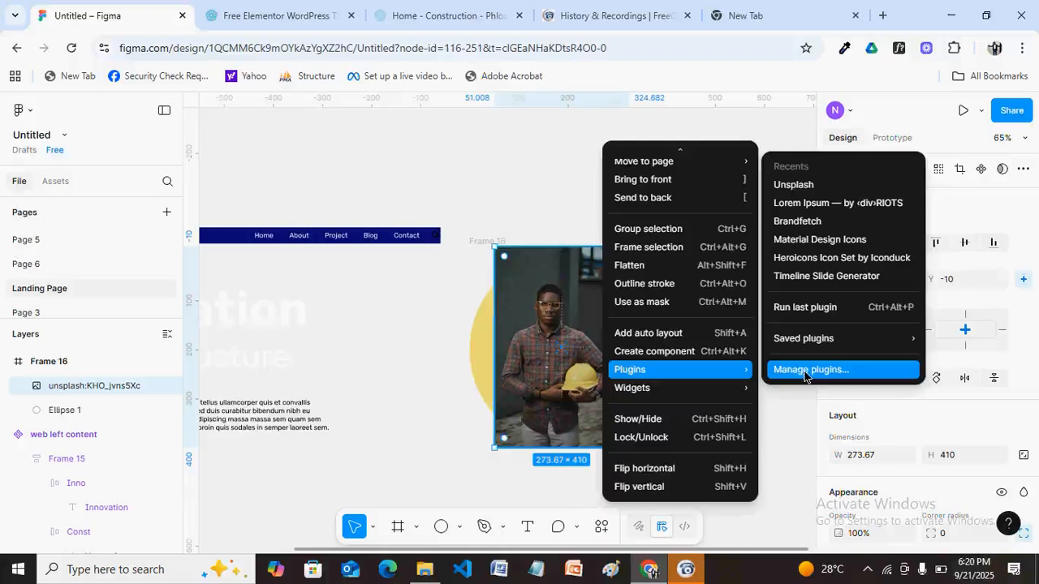
pyautogui.click(805, 371)
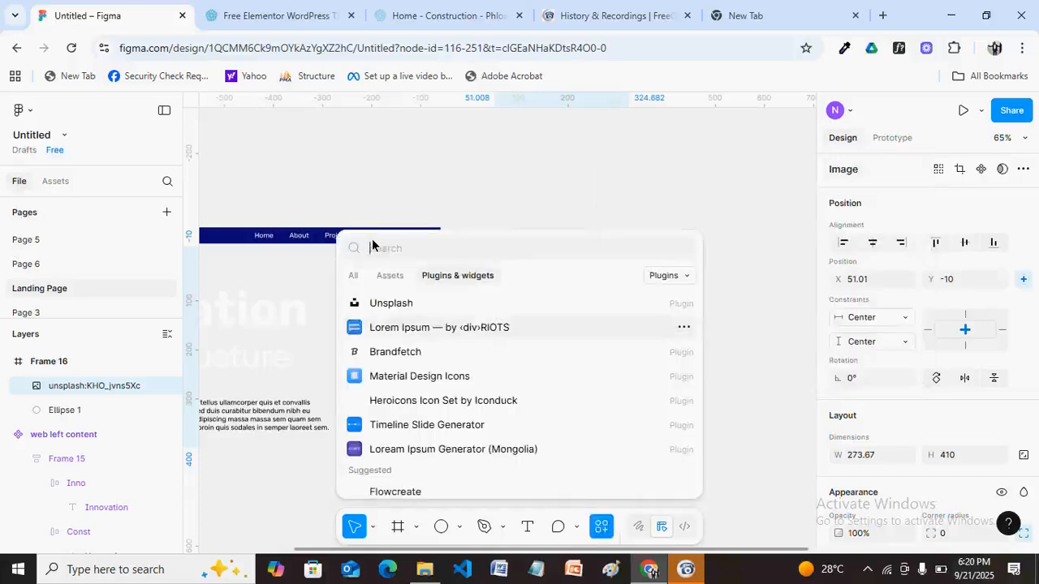
pyautogui.write('rem')
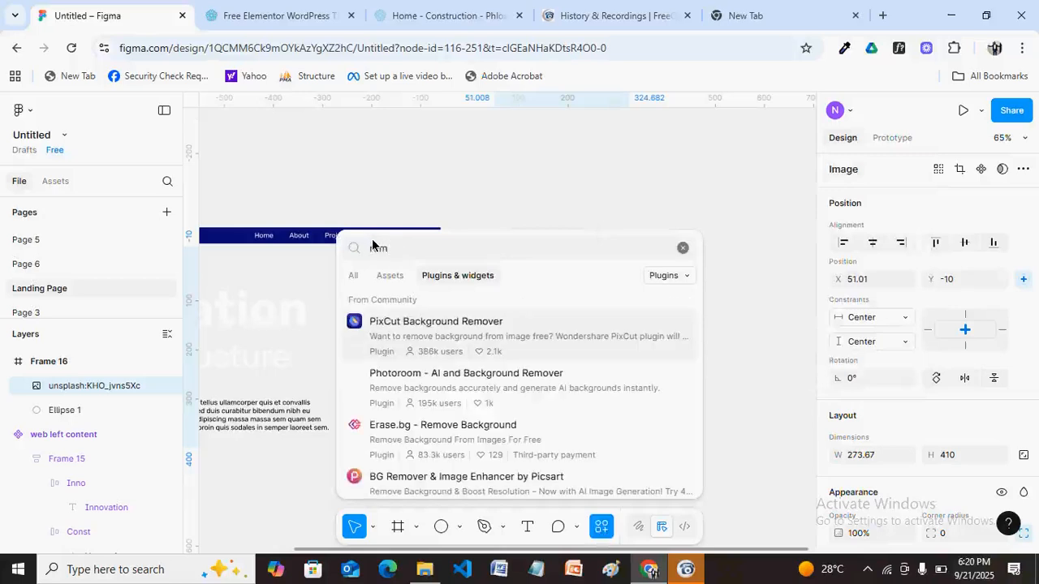
pyautogui.write('ove')
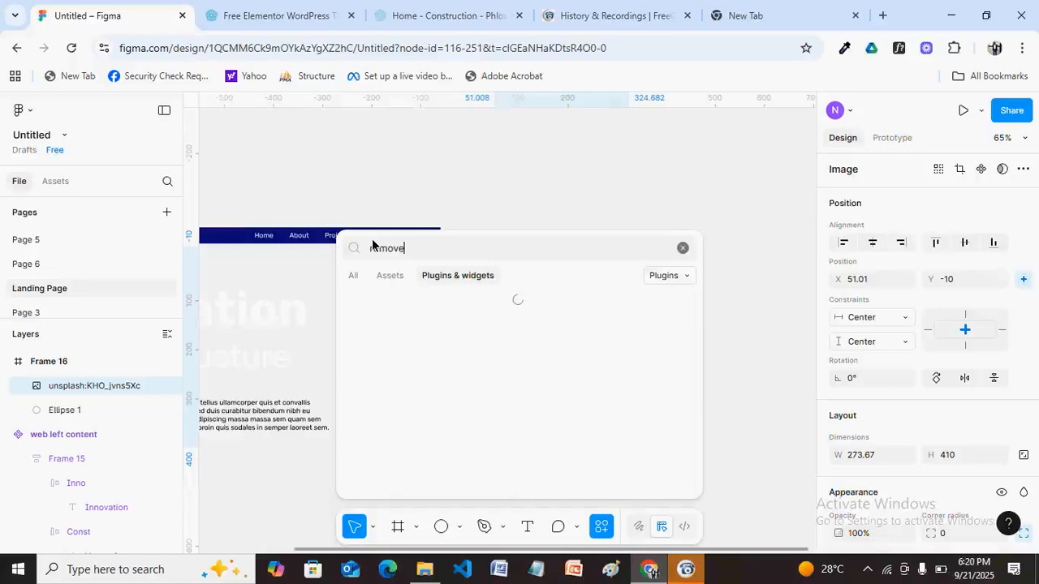
pyautogui.write('bg')
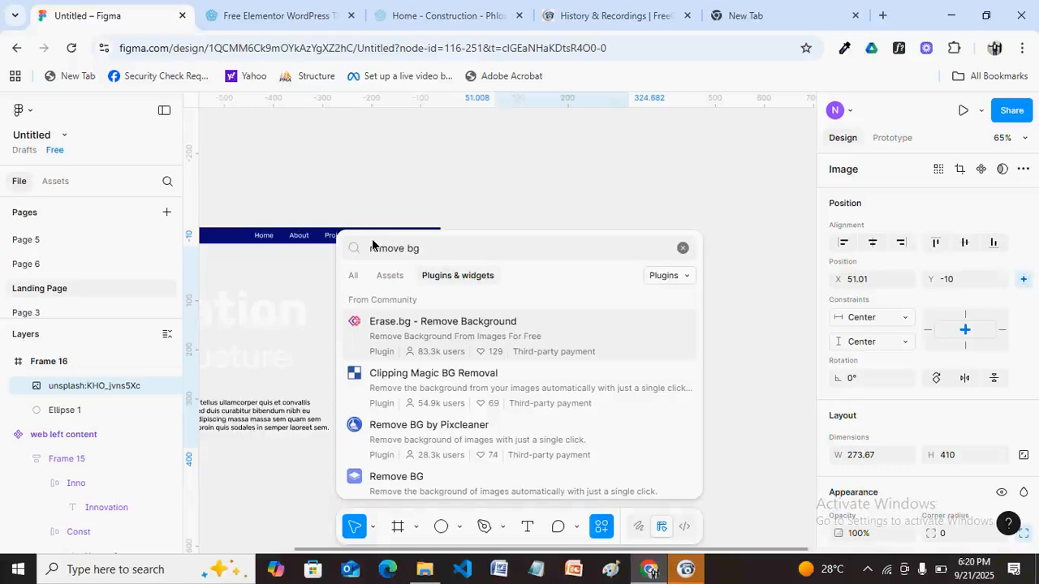
pyautogui.press('Return')
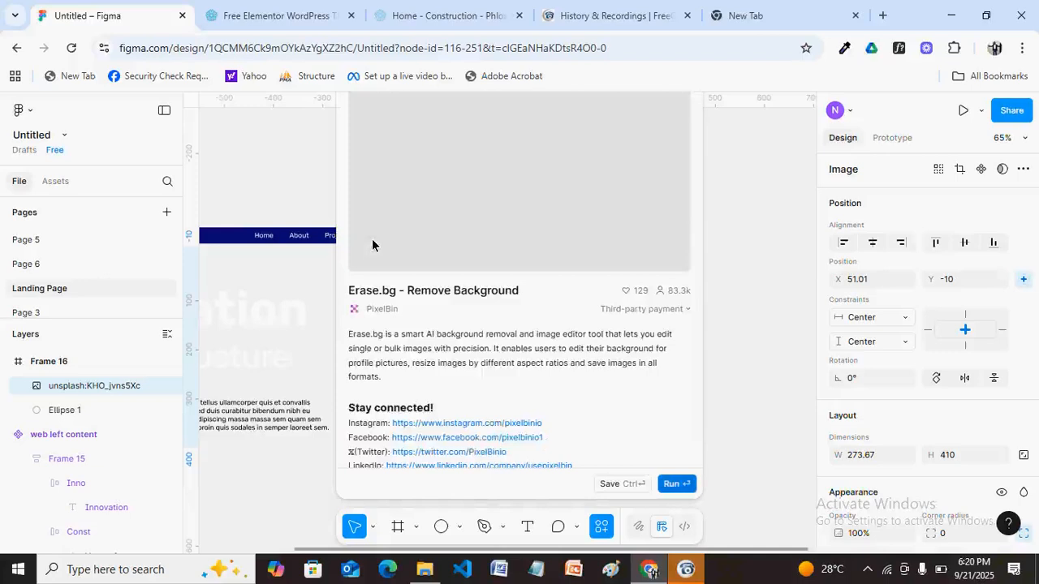
# Run Erase.bg background removal on the photo, then switch to a new browser tab.
pyautogui.click(676, 483)
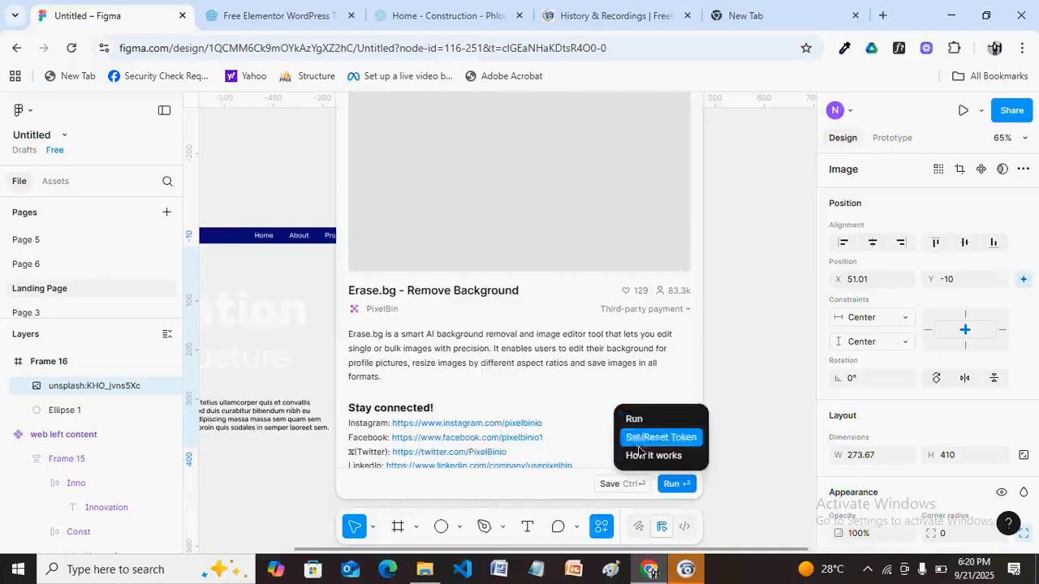
pyautogui.click(634, 419)
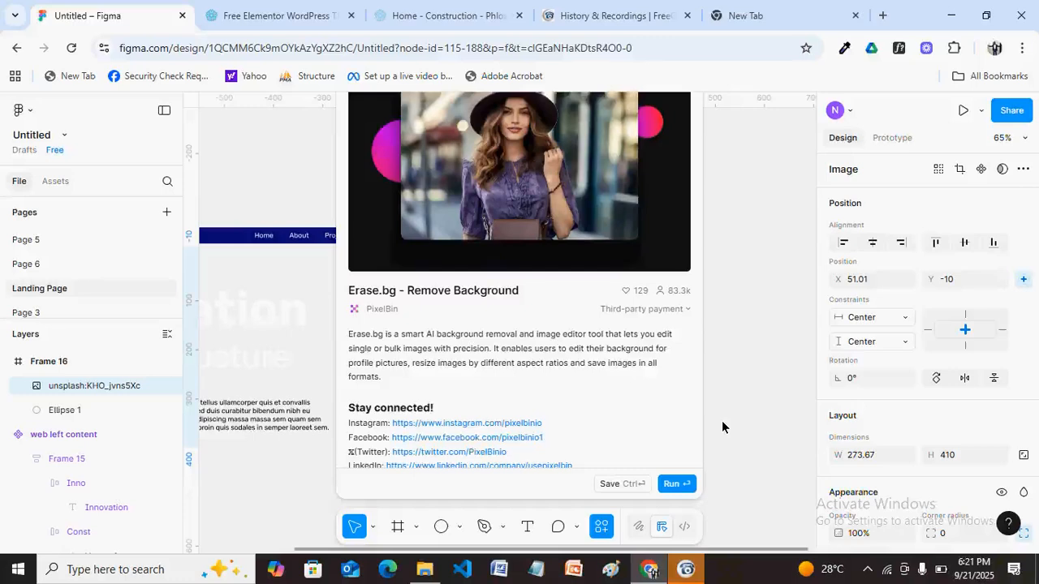
pyautogui.click(745, 15)
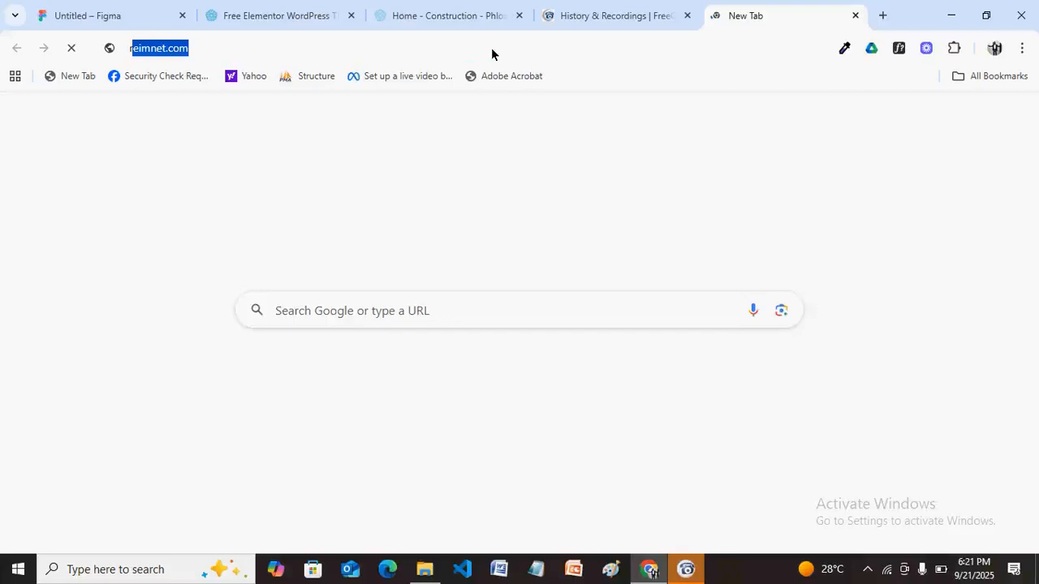
# Open remove.bg via a 'remove bg' address-bar search, then return to the Figma tab.
pyautogui.write('remove')
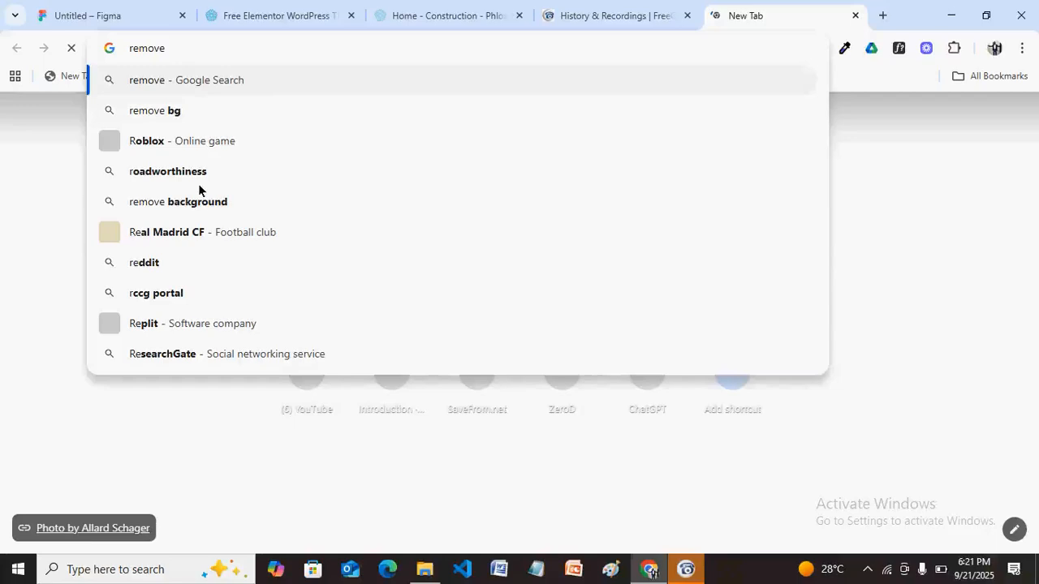
pyautogui.press('Down')
pyautogui.press('Return')
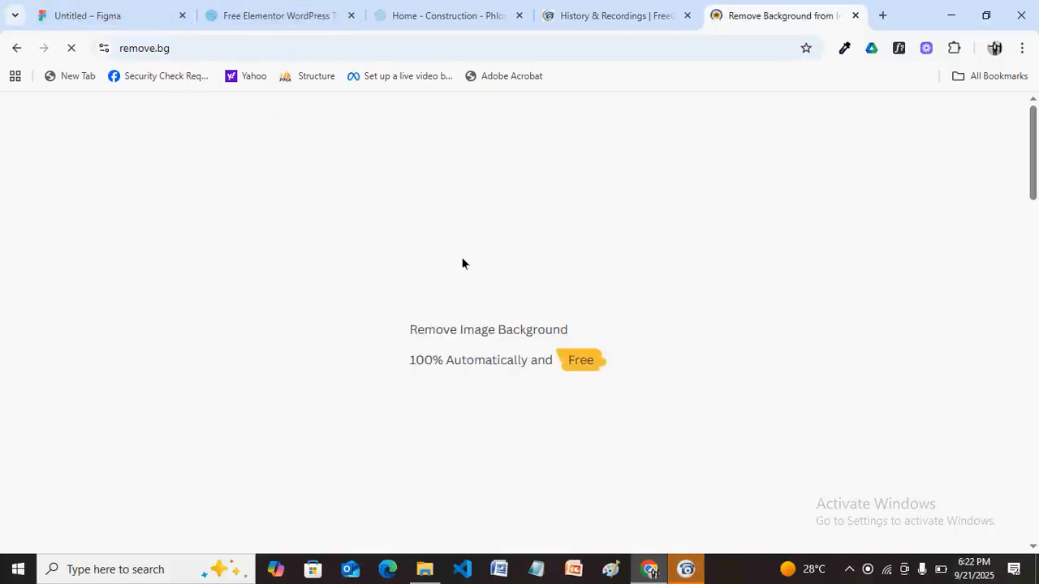
pyautogui.click(124, 19)
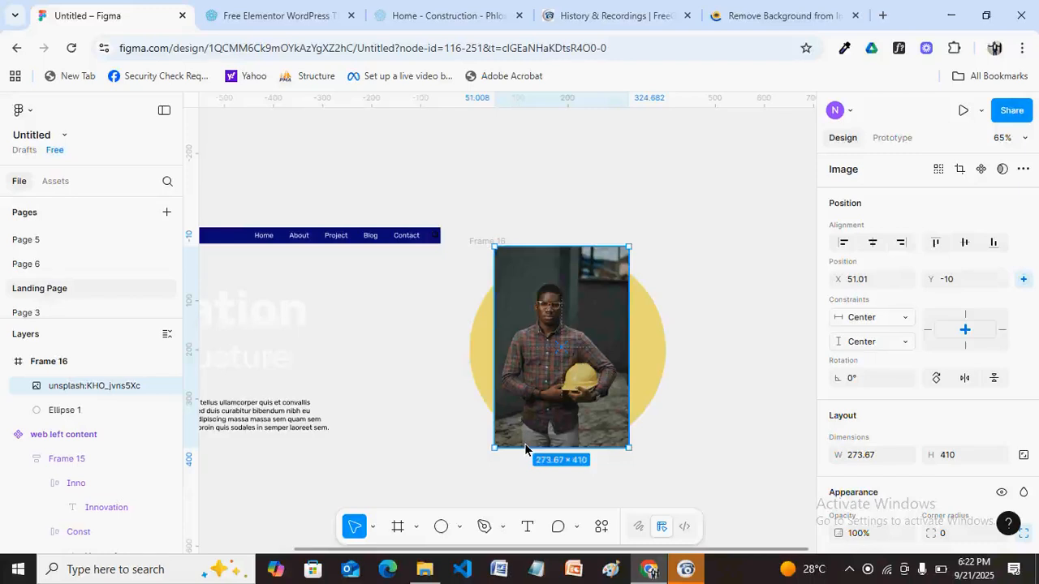
# Switch to the 'Home - Construction - Phlox' reference page tab.
pyautogui.click(409, 15)
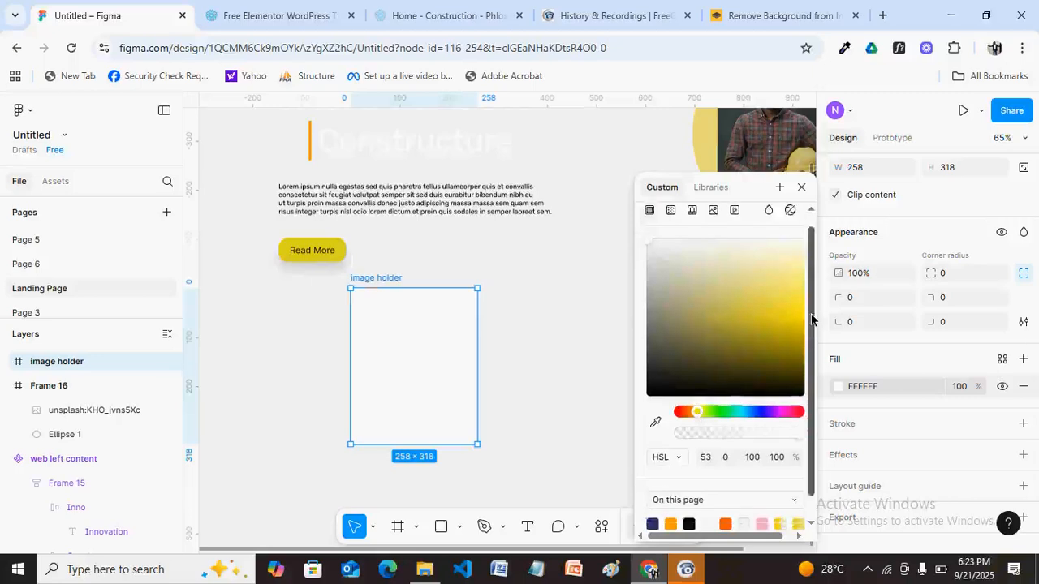
# After trying orange FF9B00, fill the image holder with yellow D8D818 at 63% opacity.
pyautogui.moveTo(811, 320); pyautogui.dragTo(812, 353)
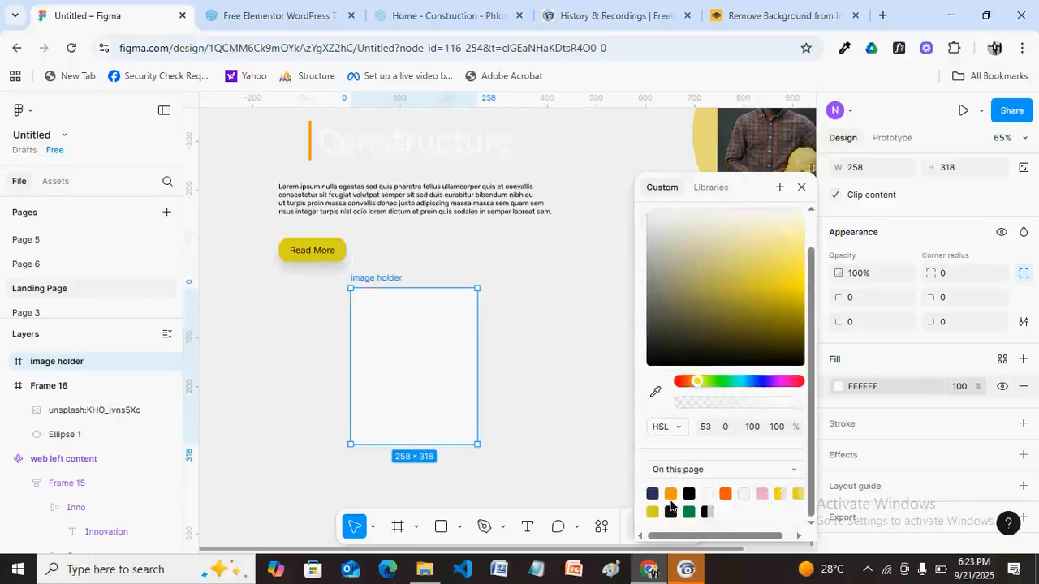
pyautogui.click(671, 493)
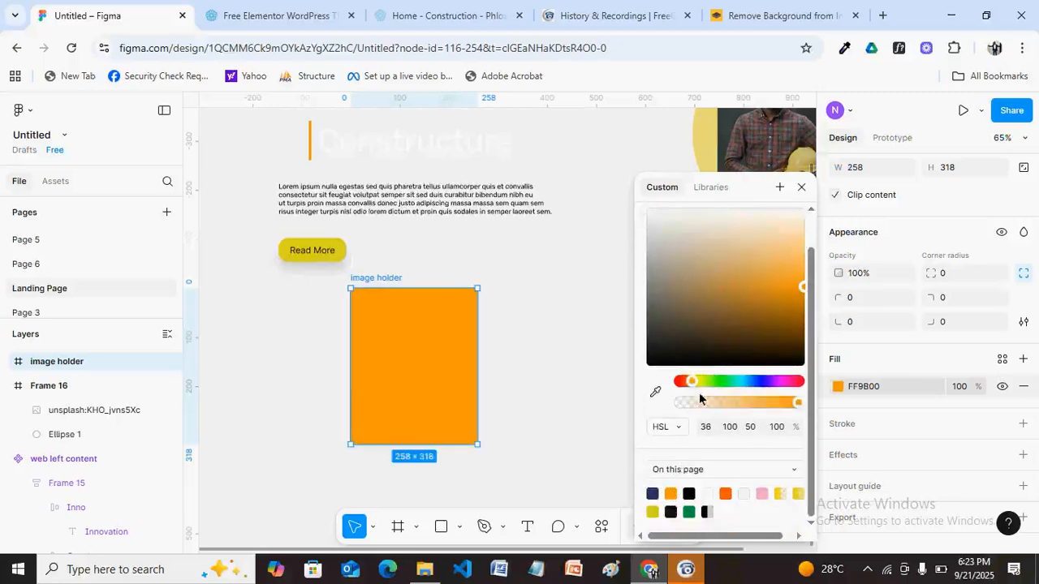
pyautogui.moveTo(795, 410); pyautogui.dragTo(784, 411)
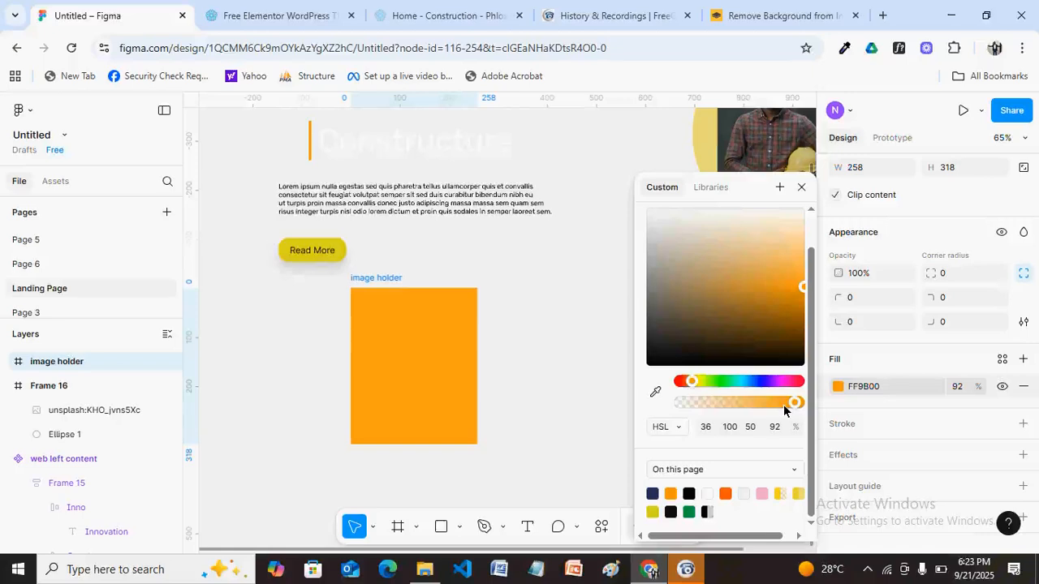
pyautogui.moveTo(784, 410); pyautogui.dragTo(773, 411)
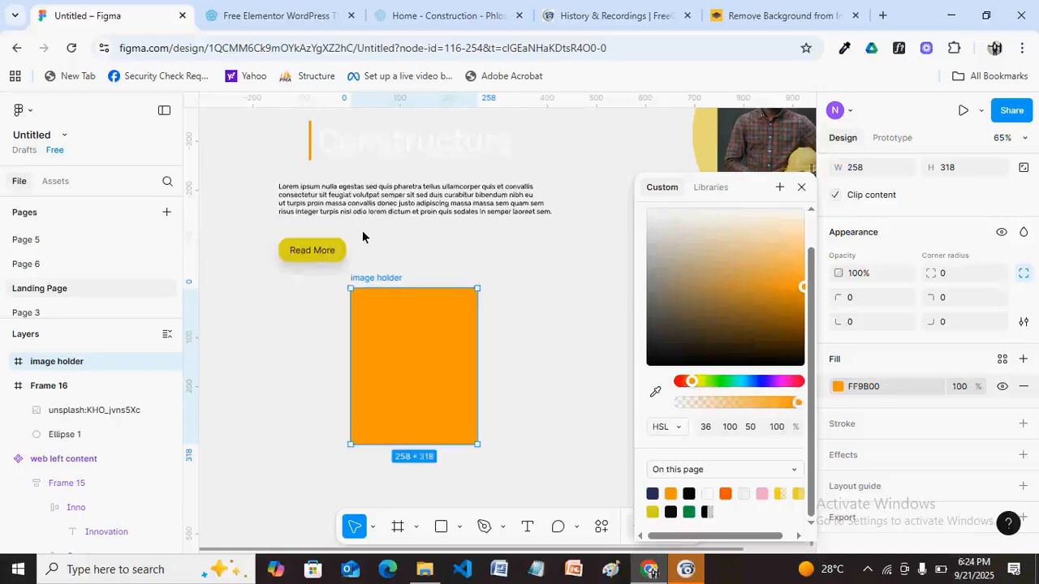
pyautogui.click(653, 512)
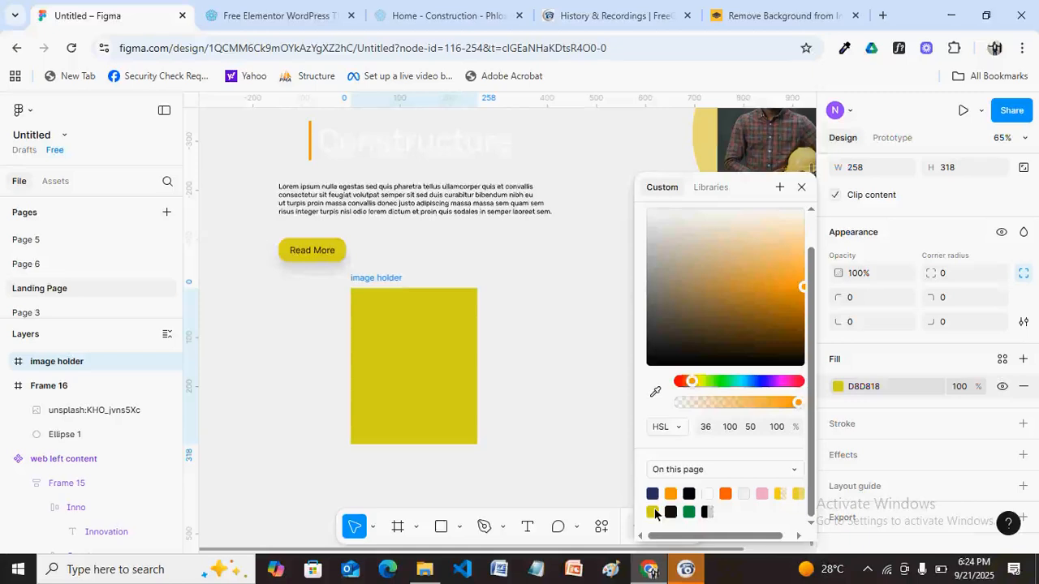
pyautogui.click(652, 512)
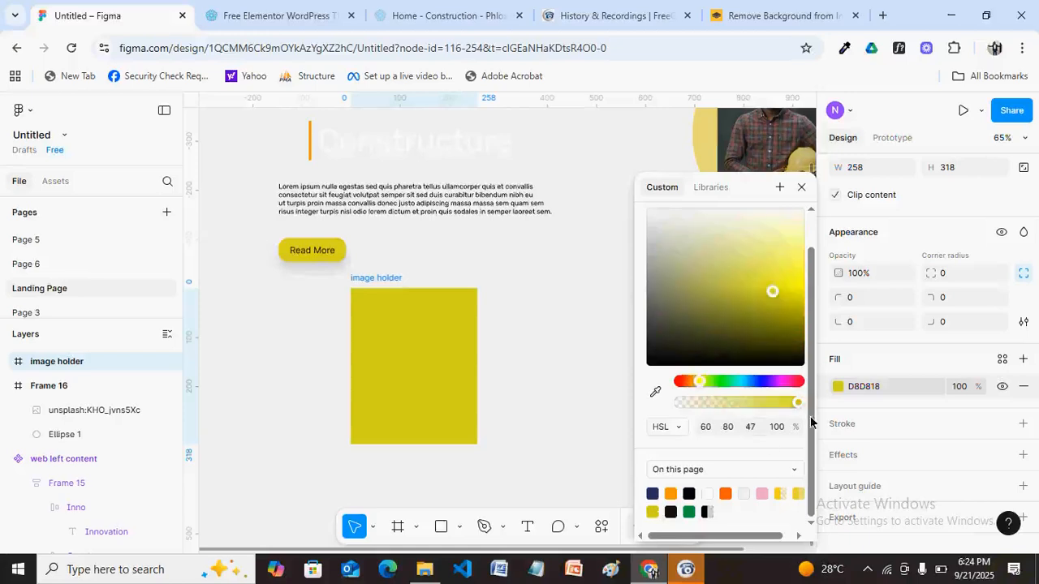
pyautogui.moveTo(791, 407); pyautogui.dragTo(777, 410)
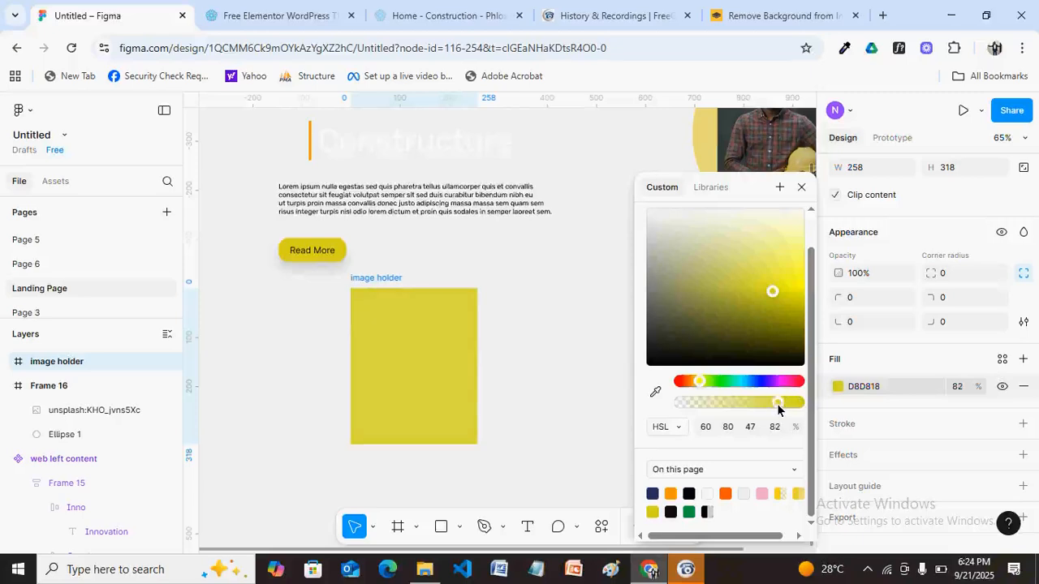
pyautogui.moveTo(777, 410); pyautogui.dragTo(755, 406)
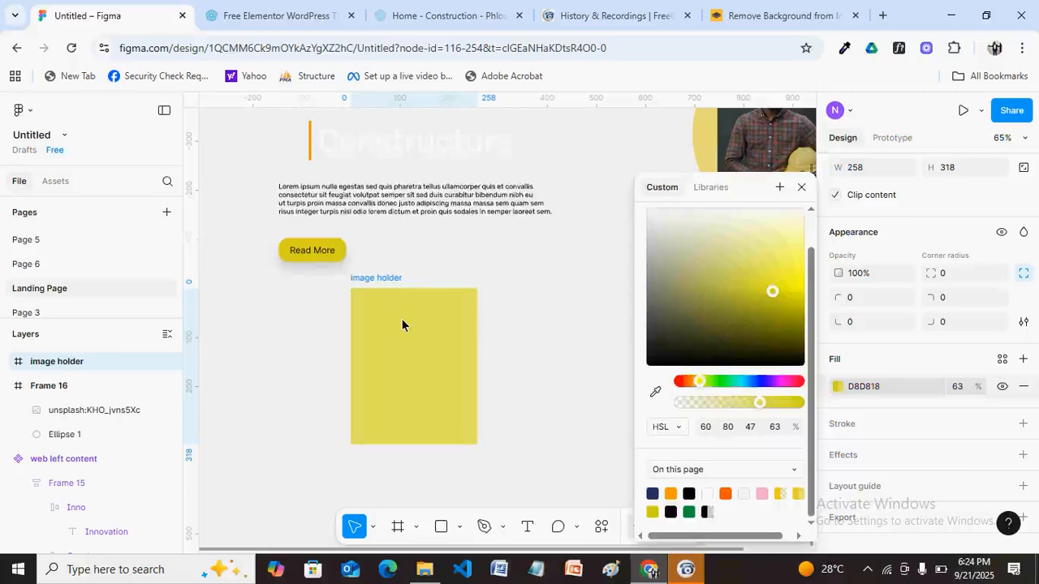
# Launch the Unsplash plugin from the image holder's Plugins menu.
pyautogui.rightClick(401, 325)
pyautogui.scroll(-1, 472, 367)
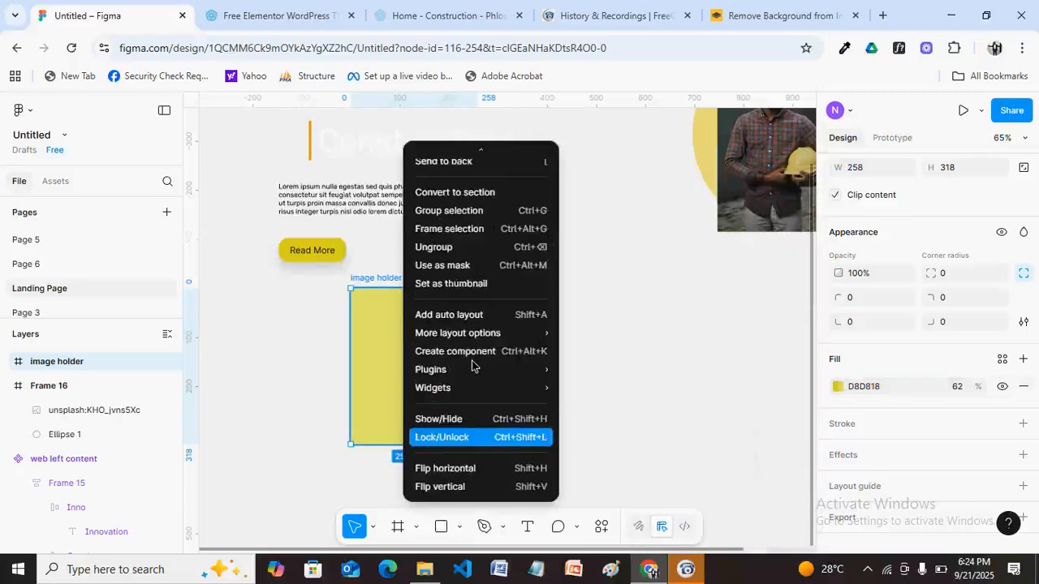
pyautogui.moveTo(472, 369)
pyautogui.click(582, 189)
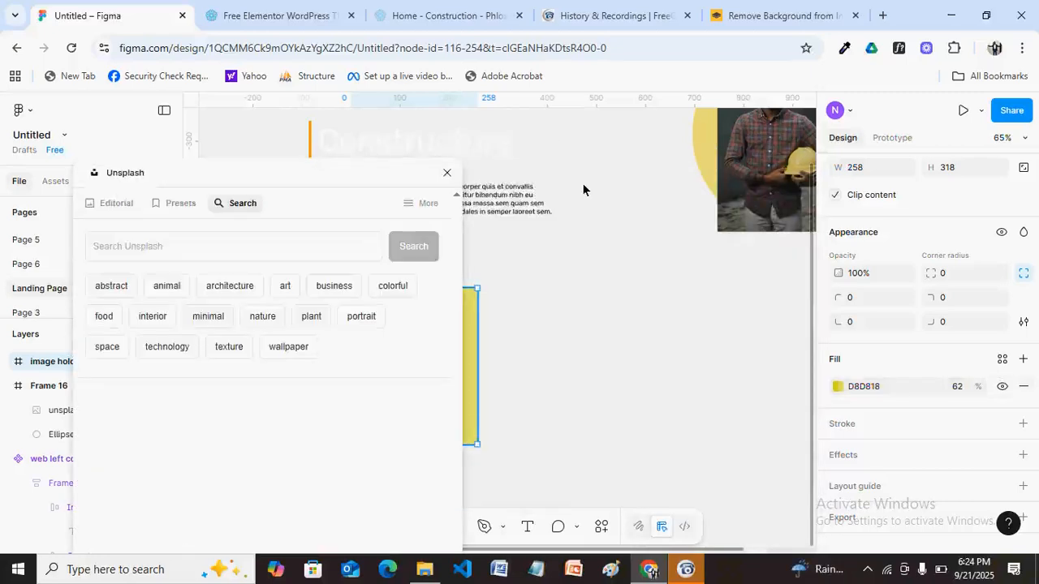
# Search Unsplash for 'construction site' and apply the low-angle crane photo as the image holder's fill.
pyautogui.click(338, 239)
pyautogui.write('co')
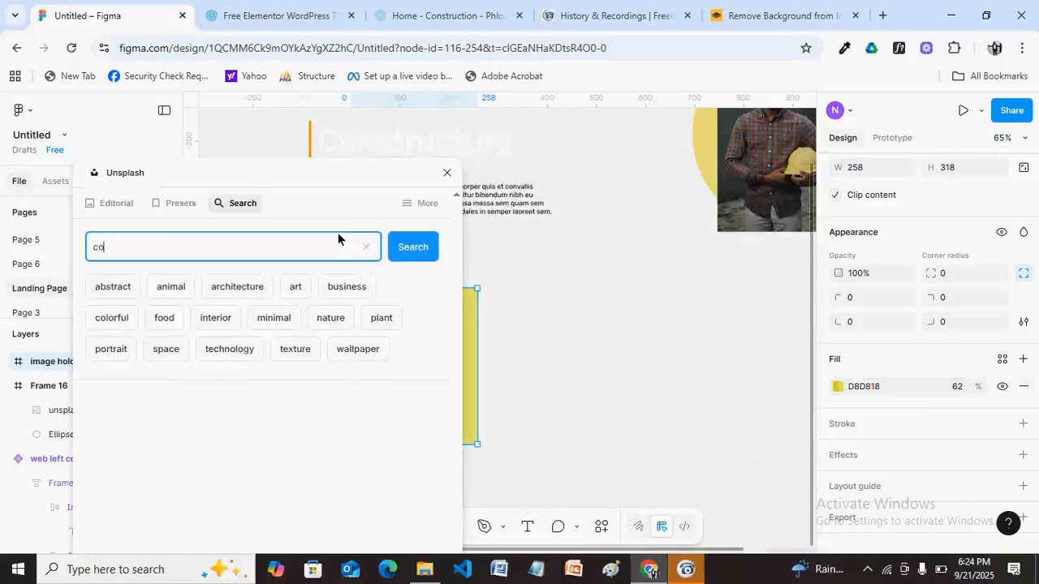
pyautogui.write('nstruction site')
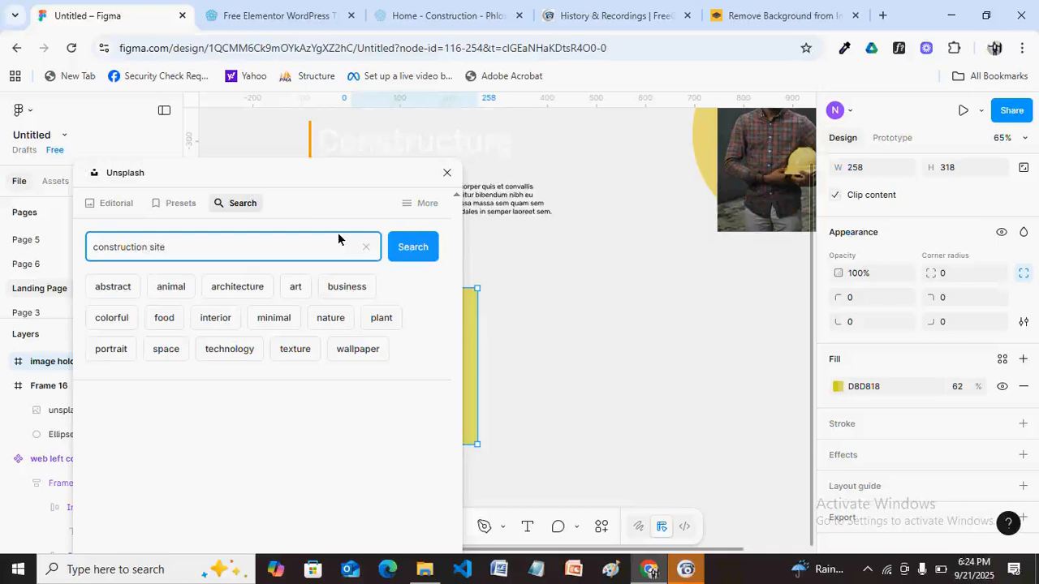
pyautogui.press('Return')
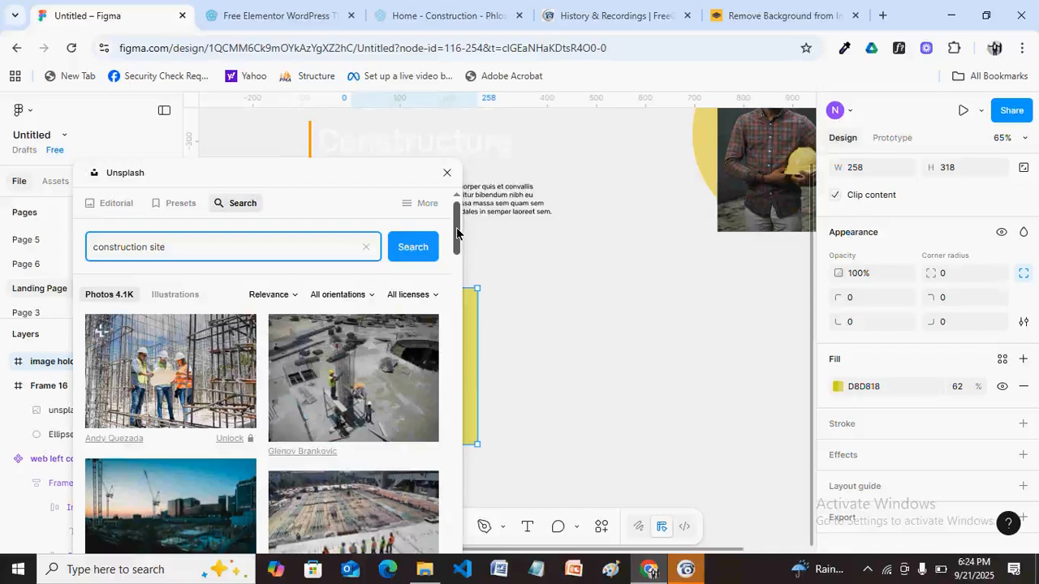
pyautogui.scroll(-1, 456, 234)
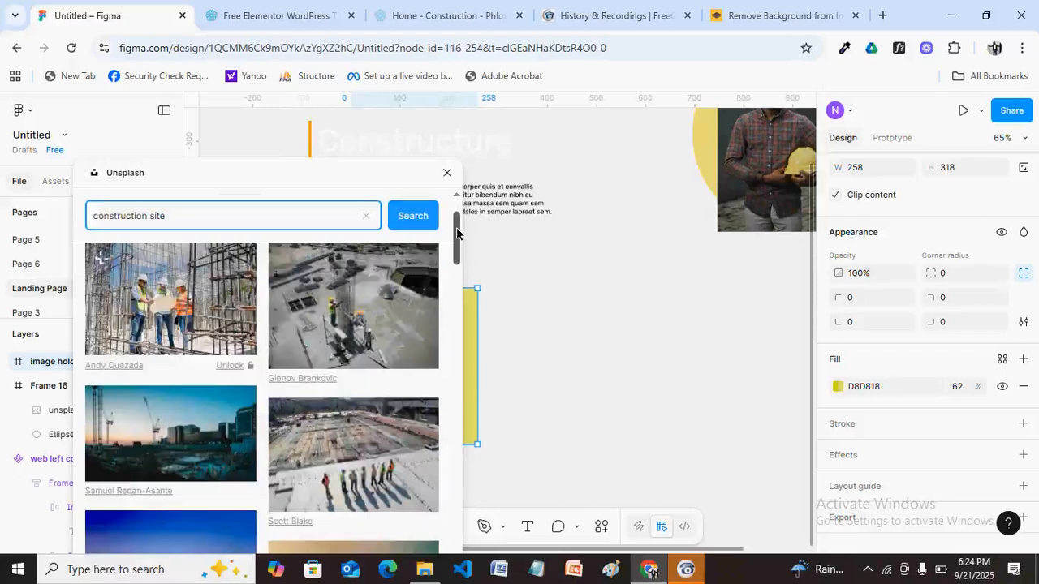
pyautogui.scroll(-1, 456, 243)
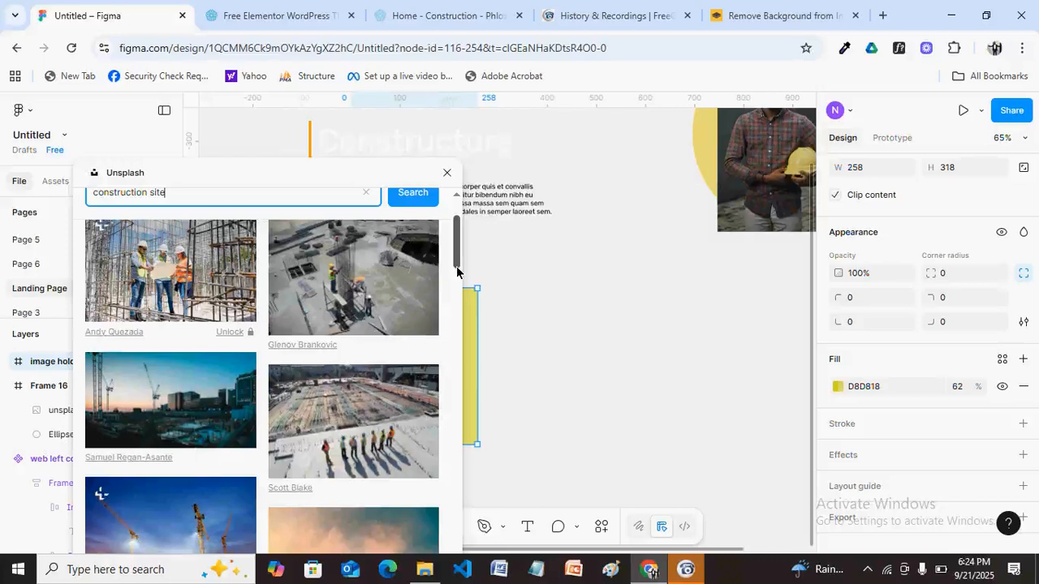
pyautogui.scroll(-2, 457, 272)
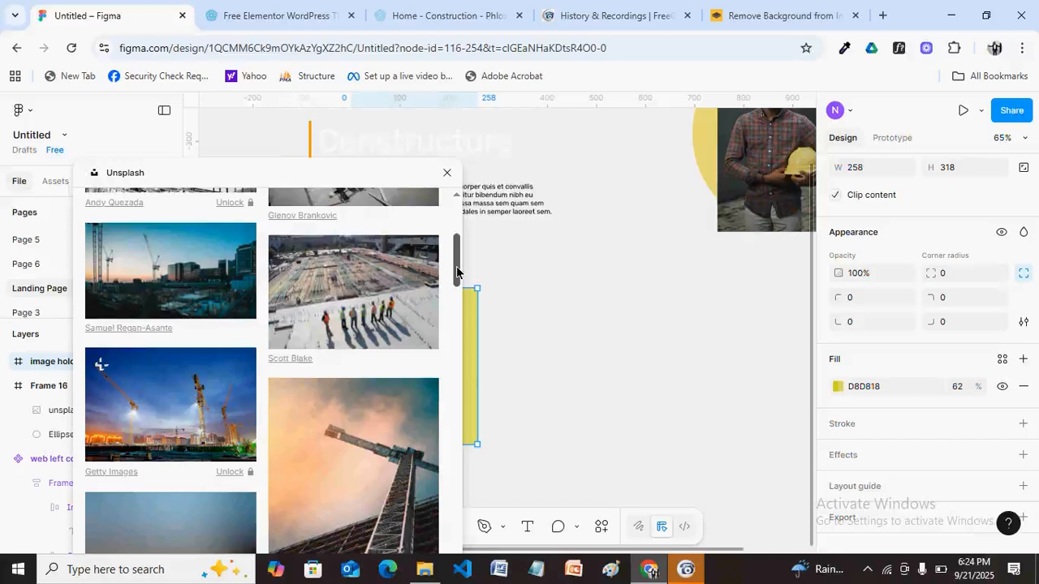
pyautogui.scroll(-1, 457, 272)
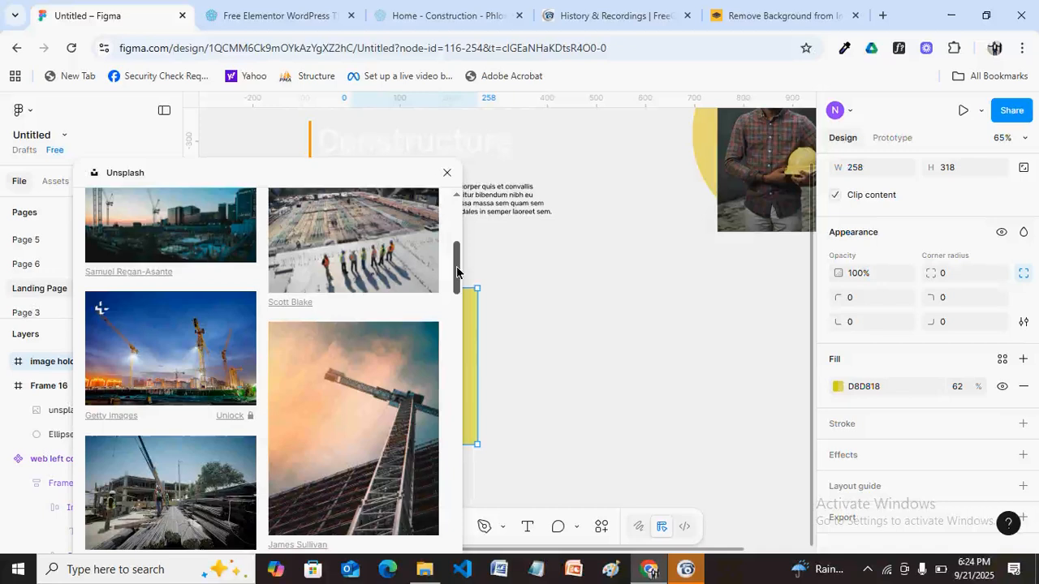
pyautogui.click(387, 359)
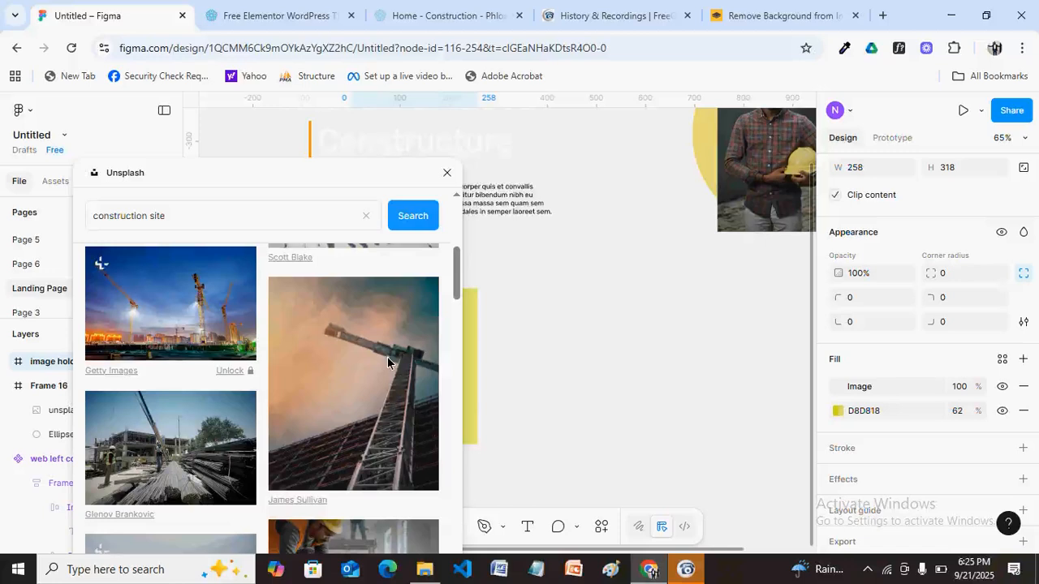
# Close Unsplash, undo the crane photo fill, and deselect the image holder.
pyautogui.click(446, 173)
pyautogui.hotkey('ctrl', 'z')
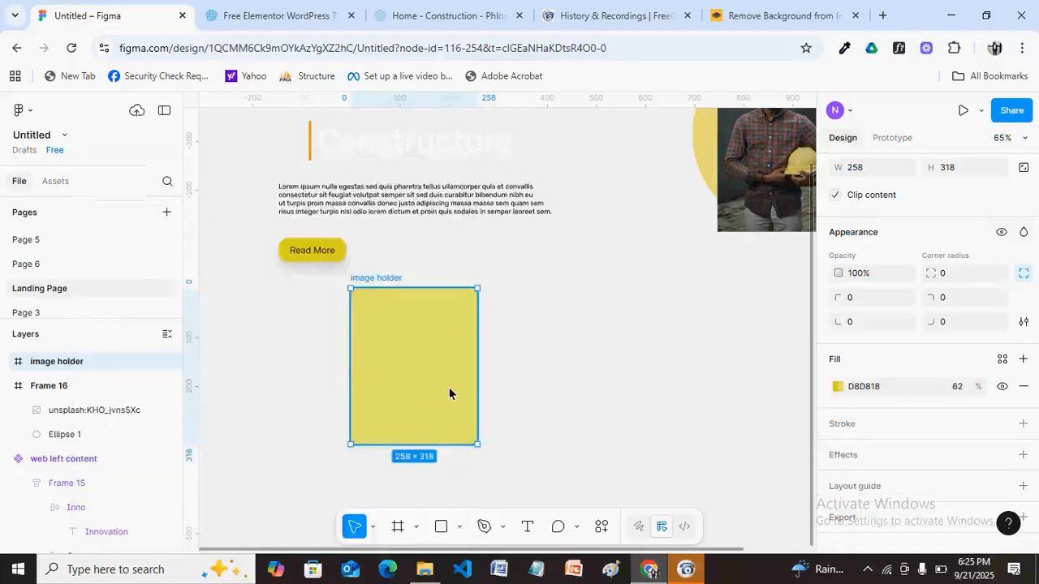
pyautogui.click(527, 338)
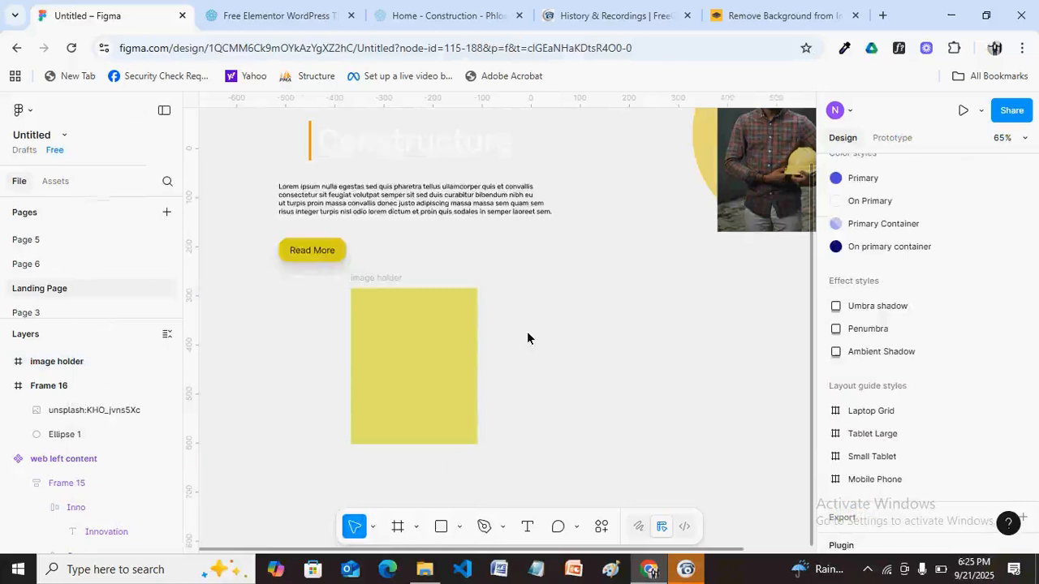
# Search Unsplash again for 'construction site' and drag the crane photo onto the canvas as Frame 17.
pyautogui.hotkey('ctrl', 'alt', 'p')
pyautogui.write('construction site')
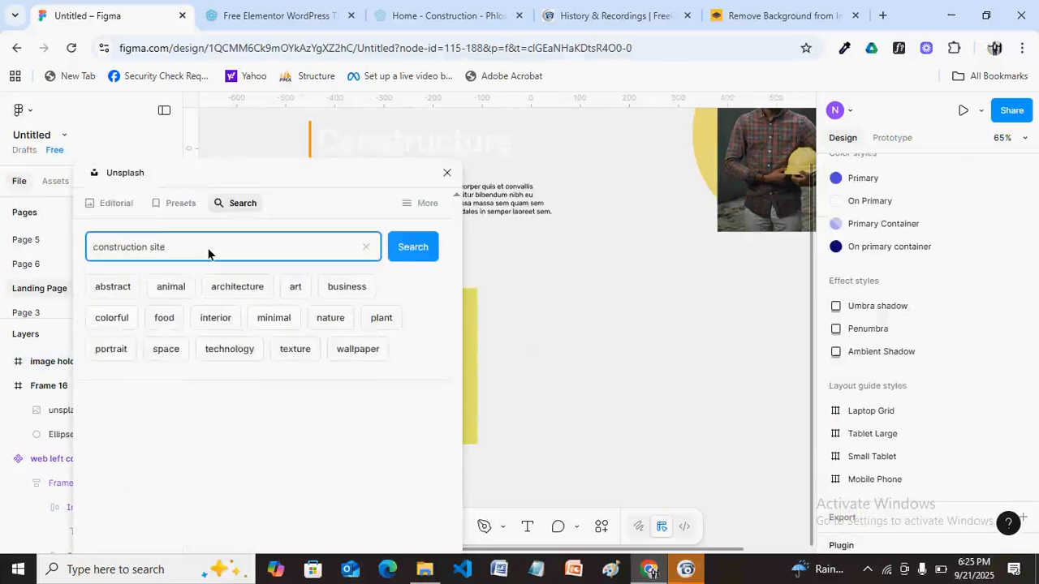
pyautogui.press('Return')
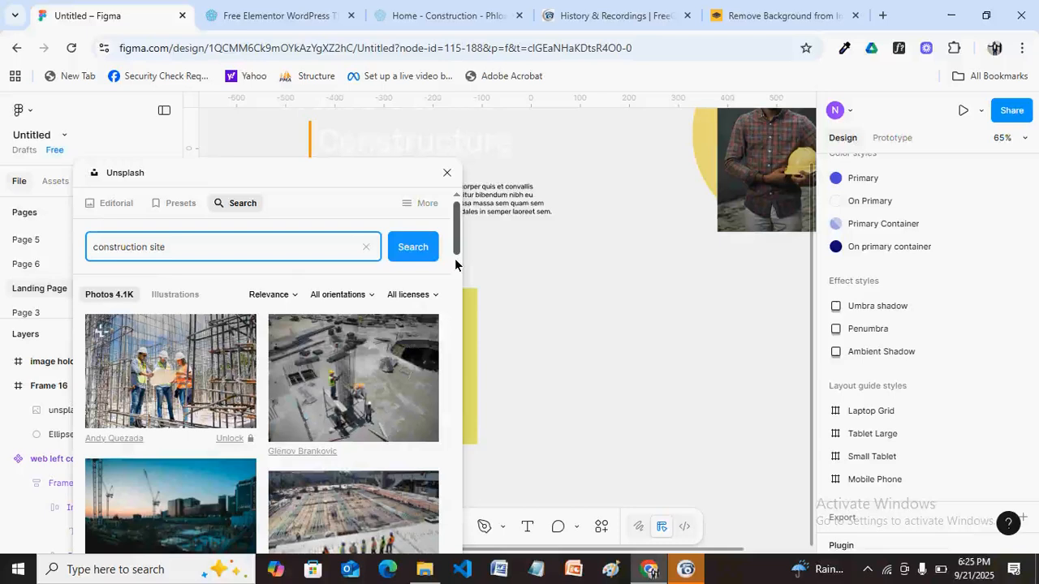
pyautogui.scroll(-1, 455, 264)
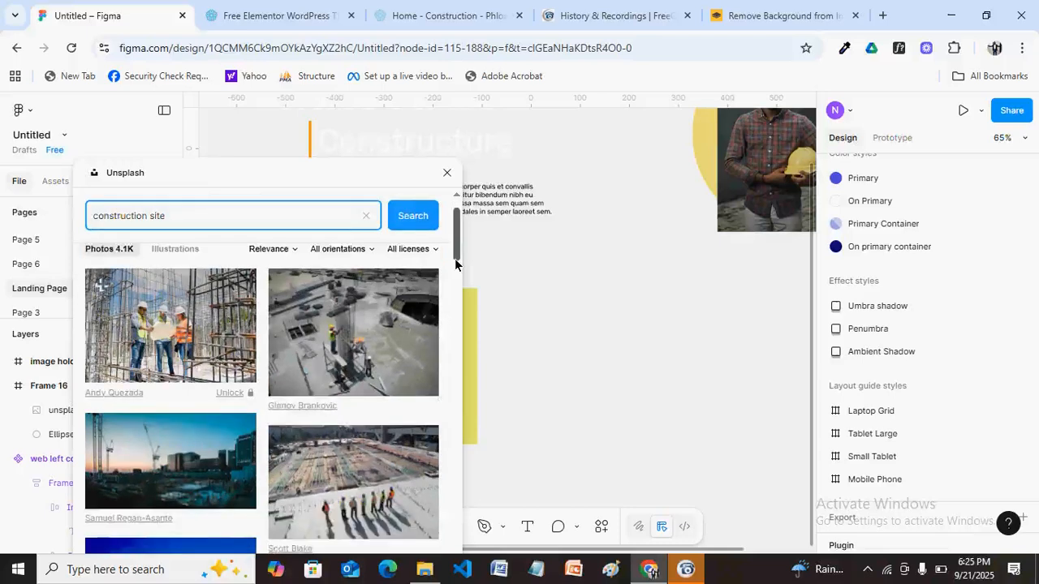
pyautogui.moveTo(455, 263); pyautogui.dragTo(454, 281)
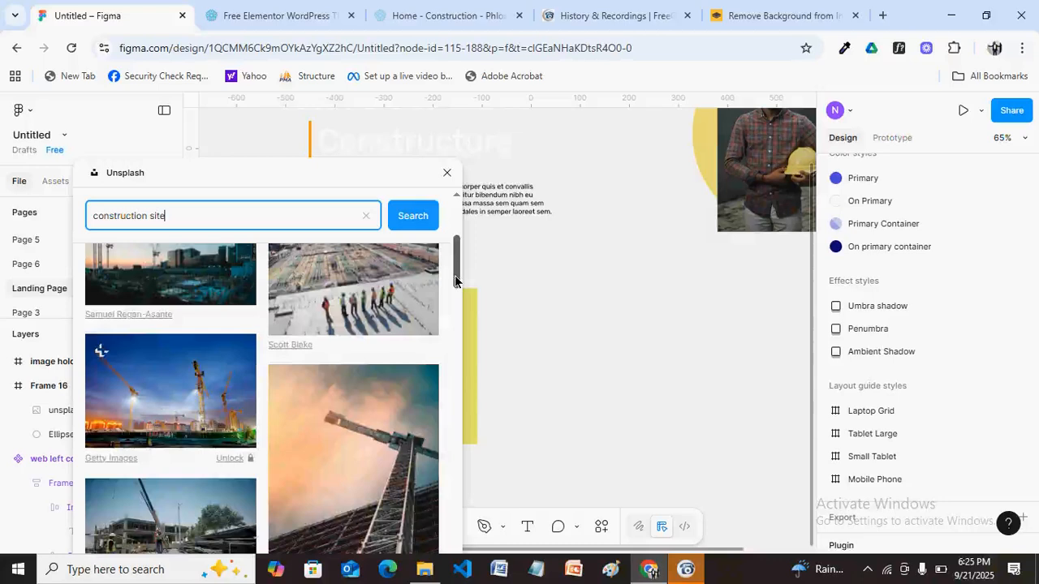
pyautogui.scroll(-1, 455, 281)
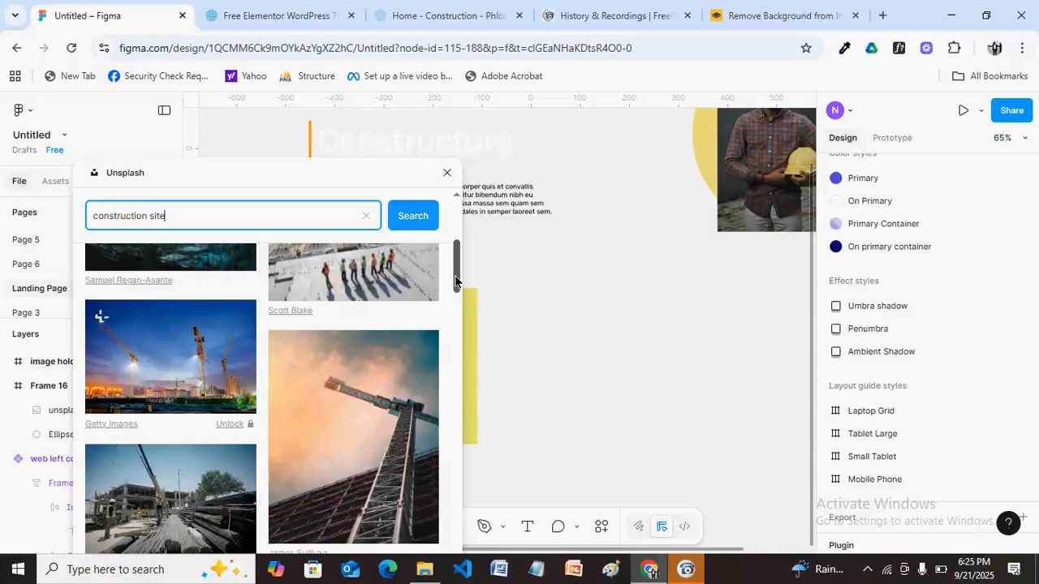
pyautogui.moveTo(455, 276); pyautogui.dragTo(455, 278)
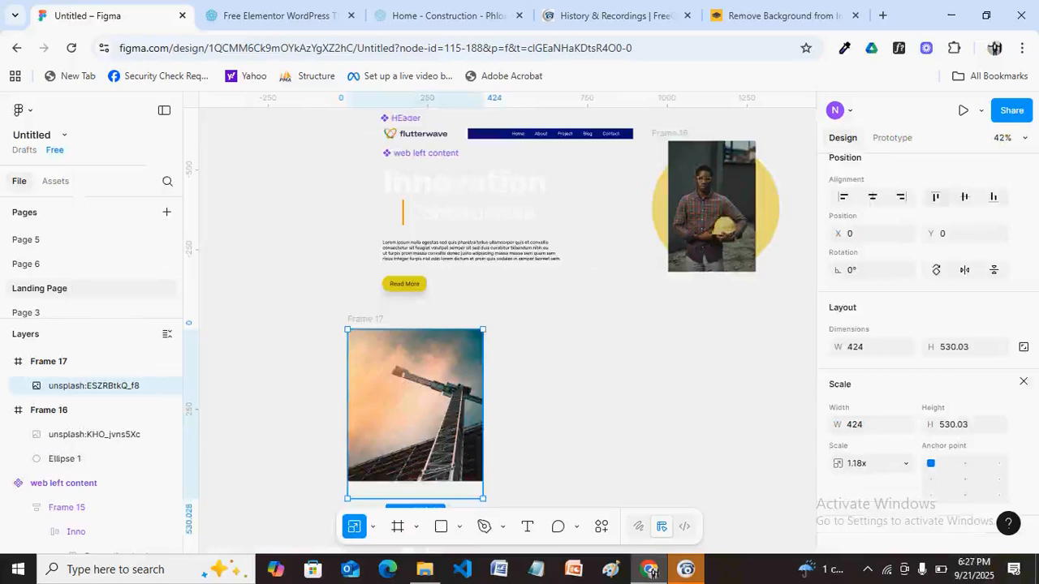
pyautogui.press('Escape')
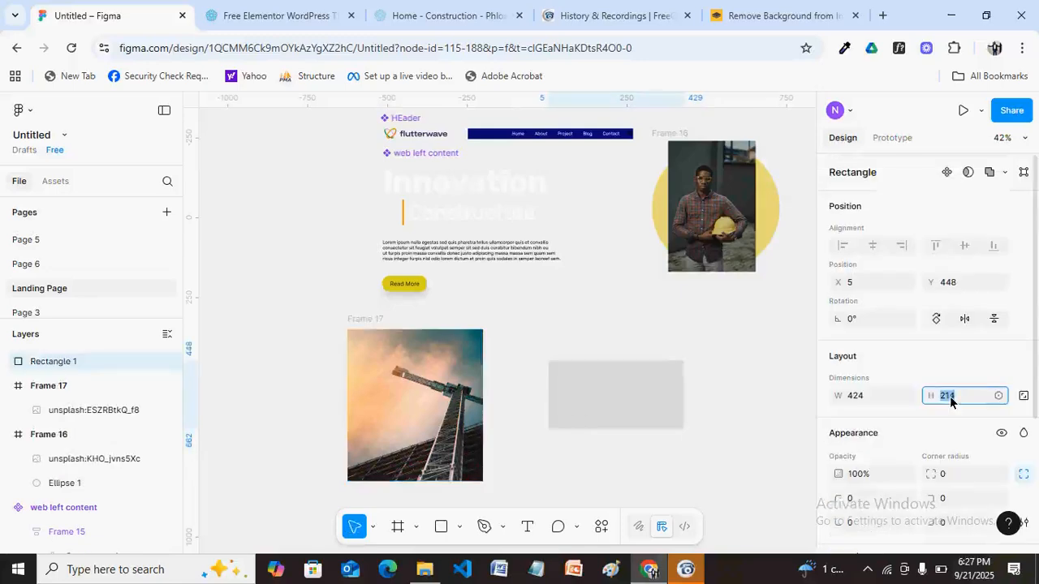
# Set the grey rectangle's height to 476 and move it inside Frame 17 at X 24, Y -16.
pyautogui.write('476')
pyautogui.press('Return')
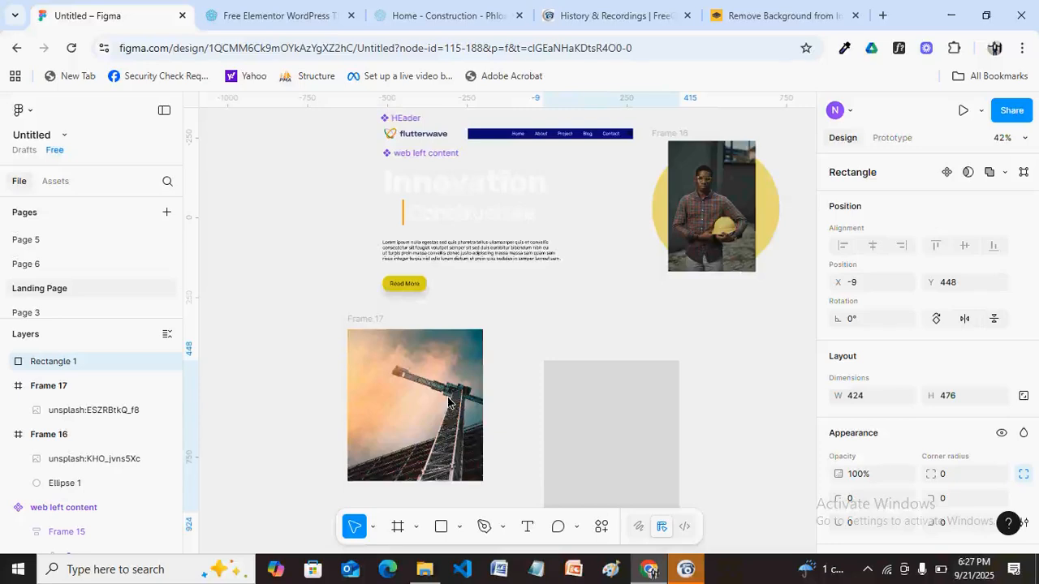
pyautogui.moveTo(596, 428); pyautogui.dragTo(448, 403)
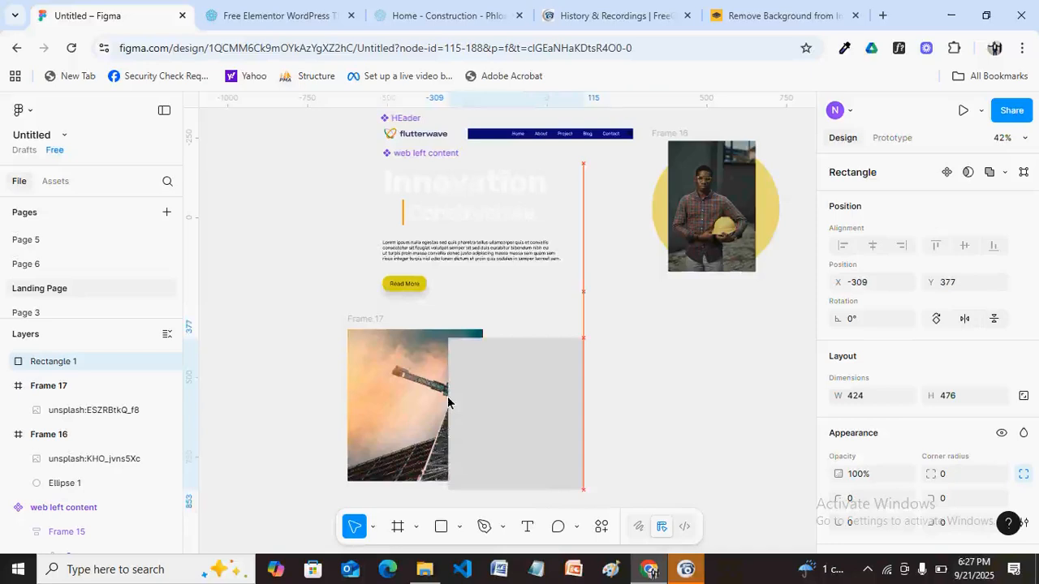
pyautogui.moveTo(448, 404); pyautogui.dragTo(448, 403)
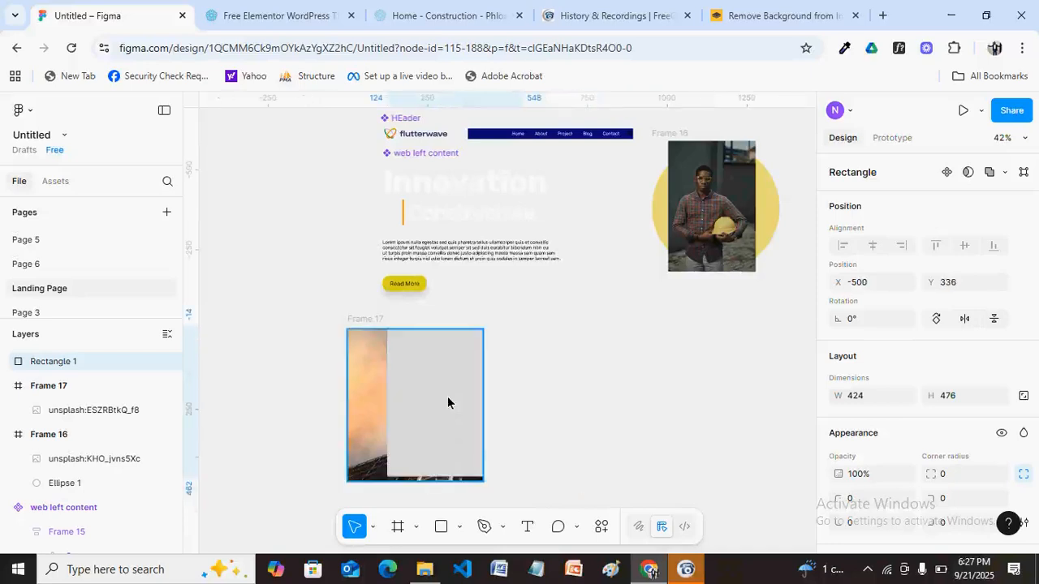
pyautogui.moveTo(448, 398); pyautogui.dragTo(418, 403)
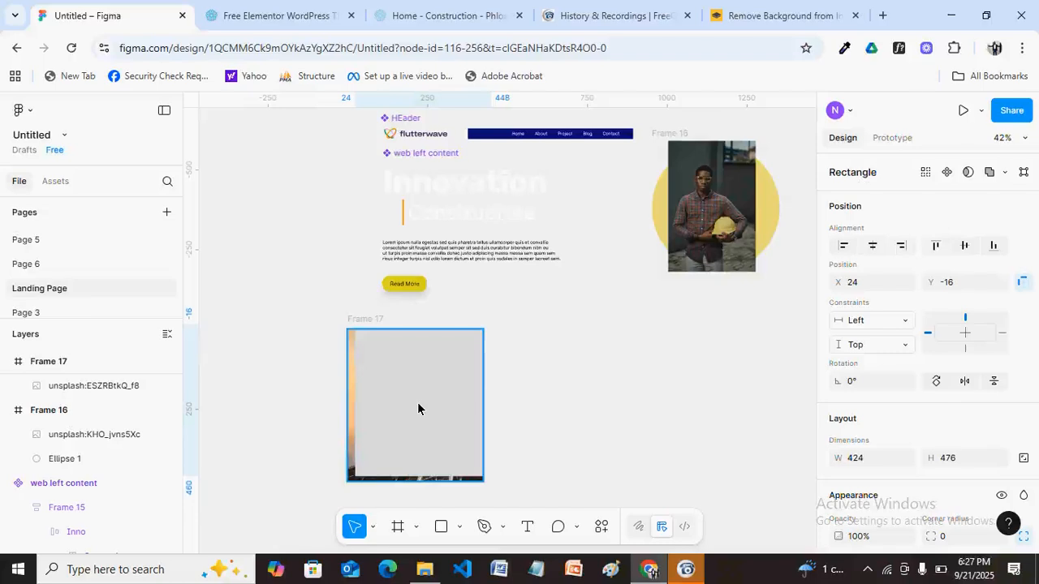
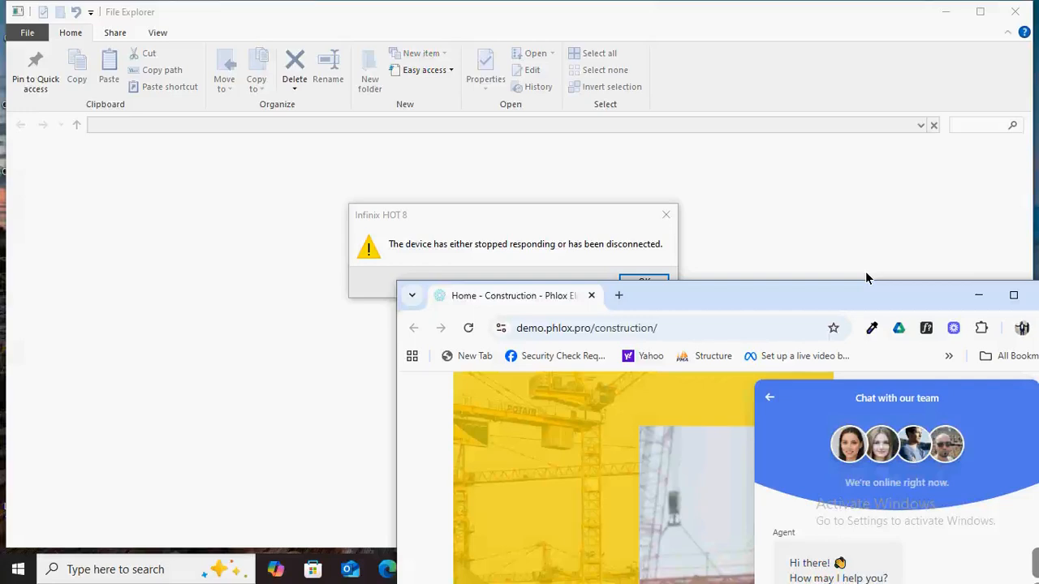
# Maximize the Chrome window showing the Phlox construction demo page.
pyautogui.press('super+Up')
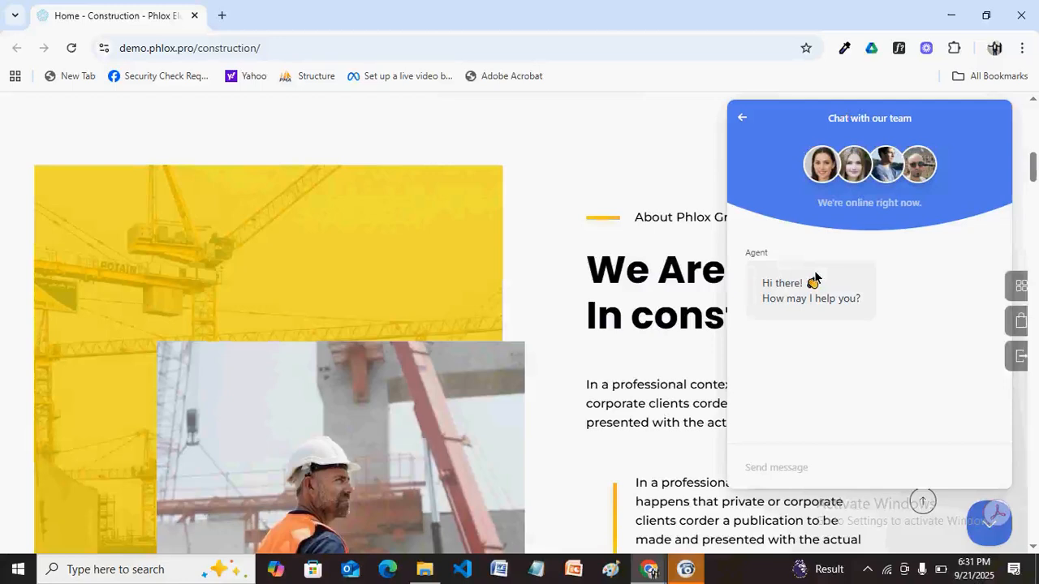
# Reload demo.phlox.pro/construction to study its About section, then return to Figma.
pyautogui.press('F5')
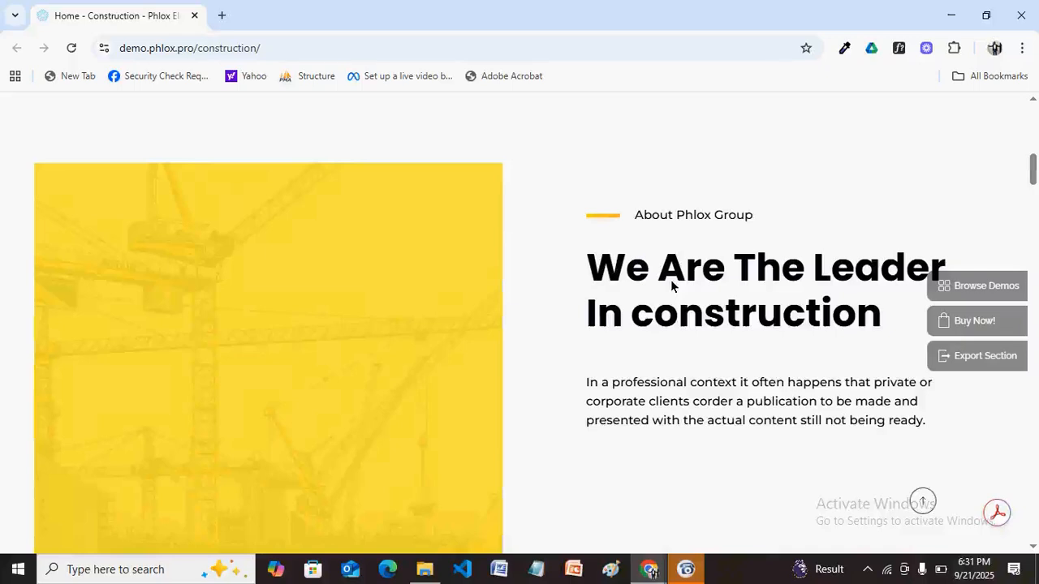
pyautogui.hotkey('alt', 'Tab')
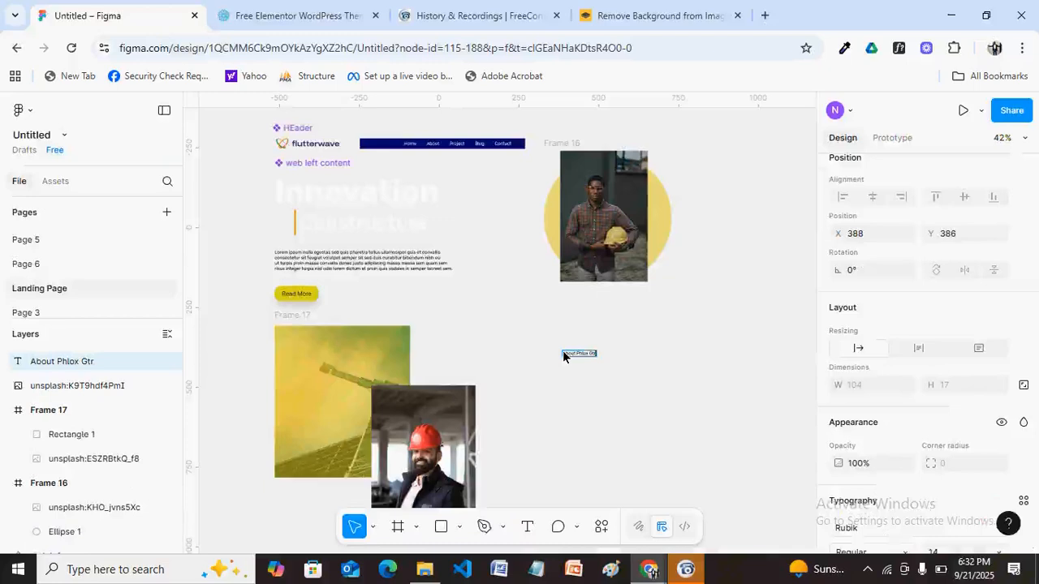
# Finish the heading text and remove the stray letter so it reads 'About Phlox Group'.
pyautogui.write('oup')
pyautogui.click(684, 386)
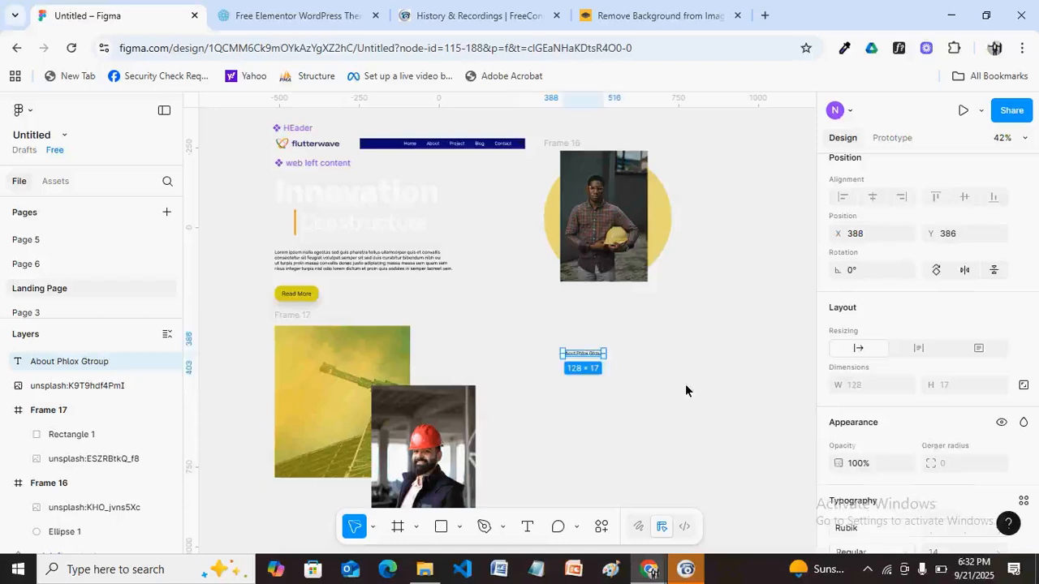
pyautogui.press('k')
pyautogui.press('h')
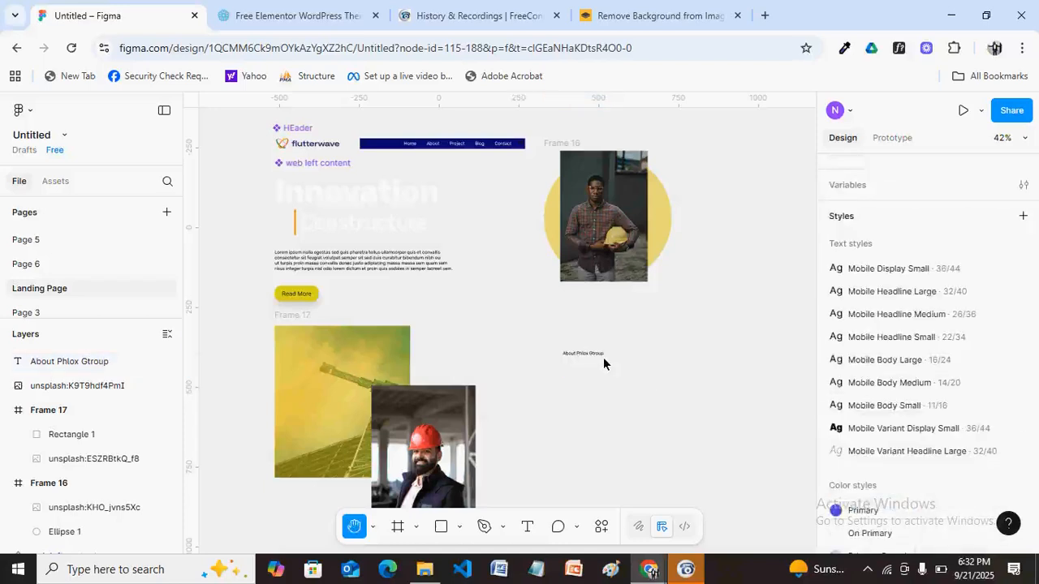
pyautogui.scroll(6, 603, 363)
pyautogui.moveTo(618, 428); pyautogui.dragTo(600, 374)
pyautogui.scroll(1, 600, 374)
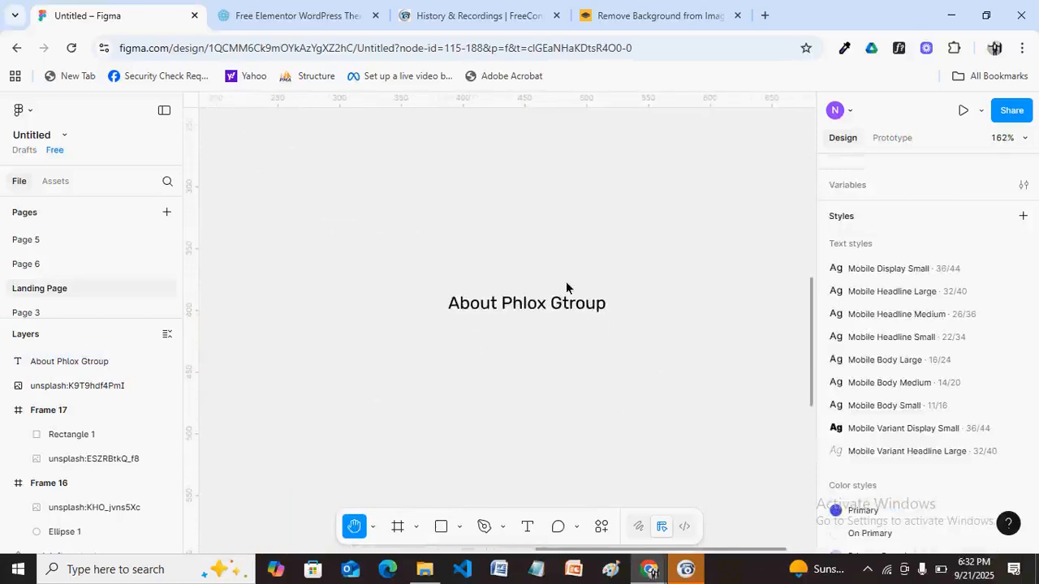
pyautogui.press('v')
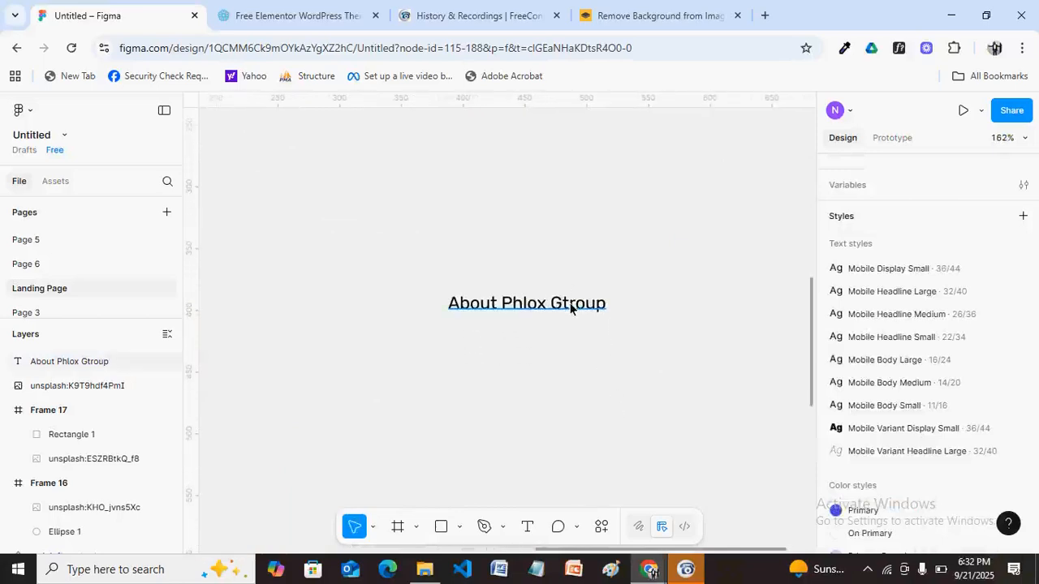
pyautogui.click(571, 306)
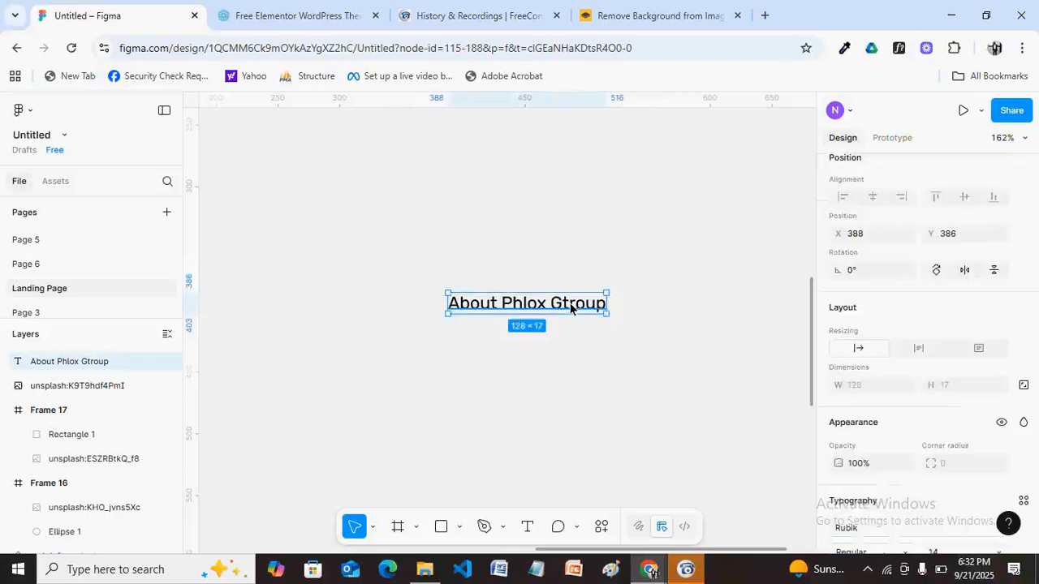
pyautogui.doubleClick(570, 306)
pyautogui.press('BackSpace')
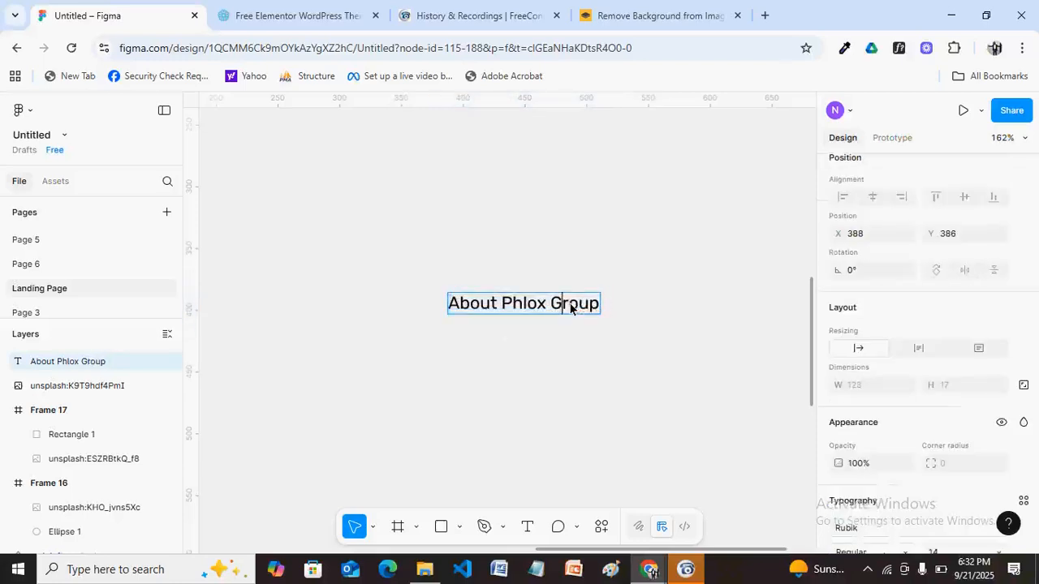
pyautogui.press('Escape')
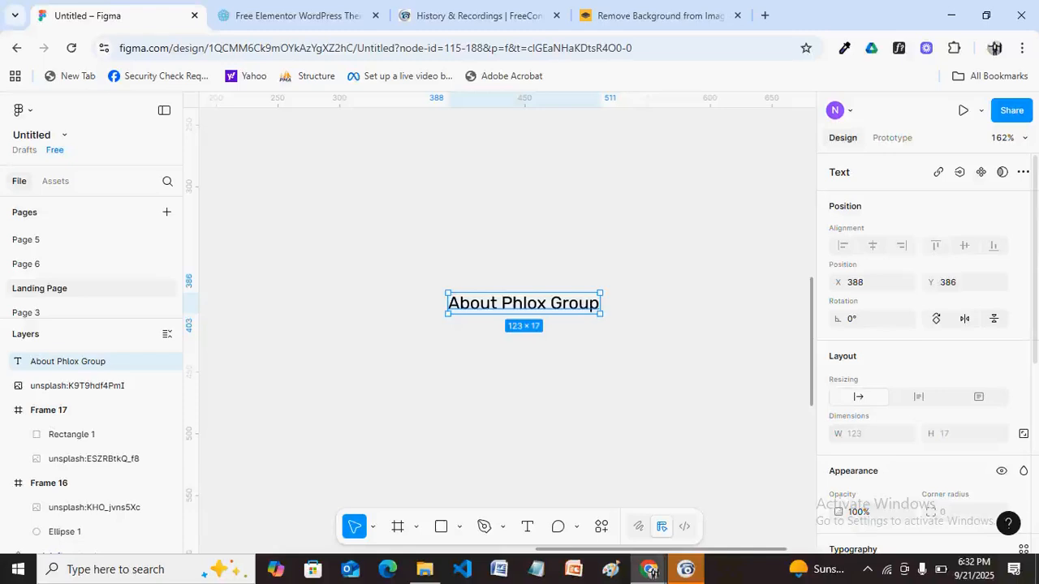
# Set the heading's font size to 18 and wrap it in an auto-layout frame.
pyautogui.scroll(-2, 925, 353)
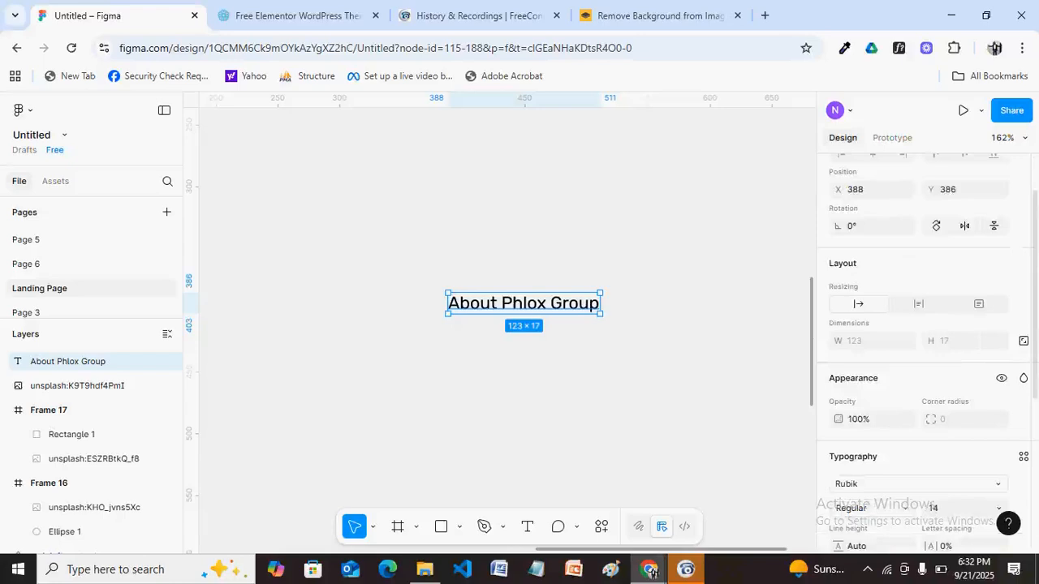
pyautogui.scroll(-2, 925, 353)
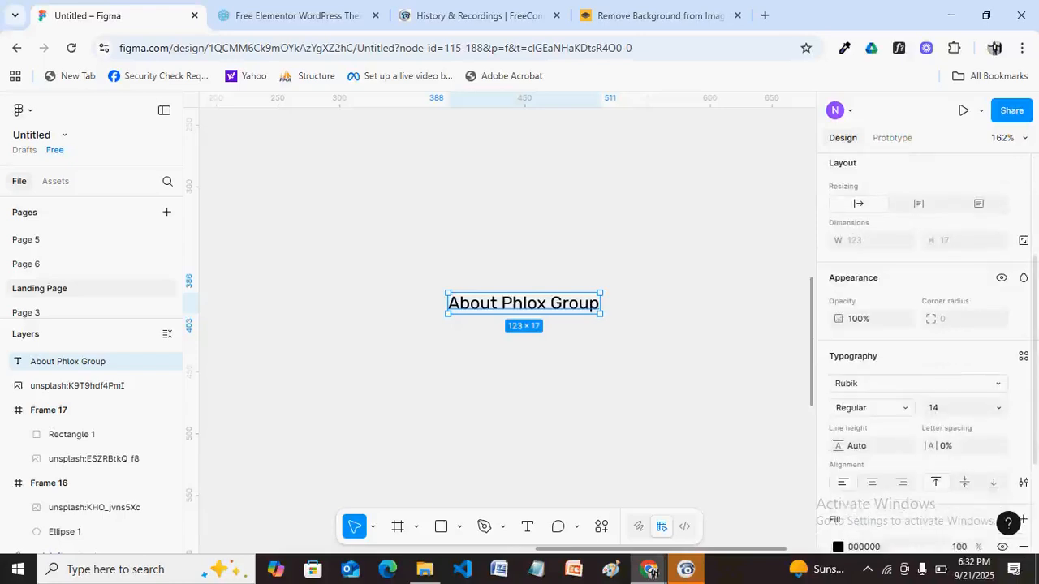
pyautogui.scroll(-1, 925, 353)
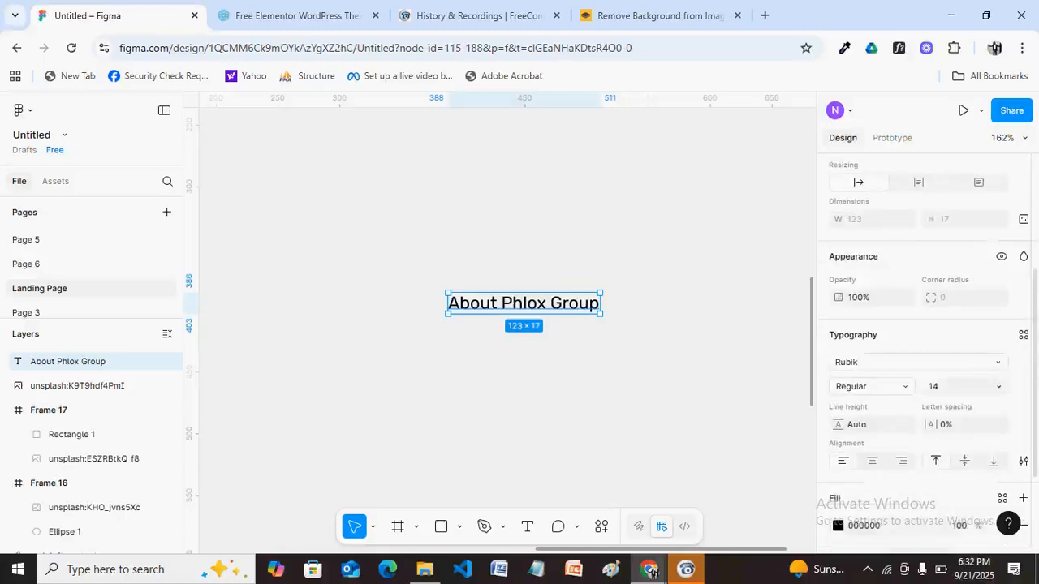
pyautogui.click(933, 364)
pyautogui.write('18')
pyautogui.press('Return')
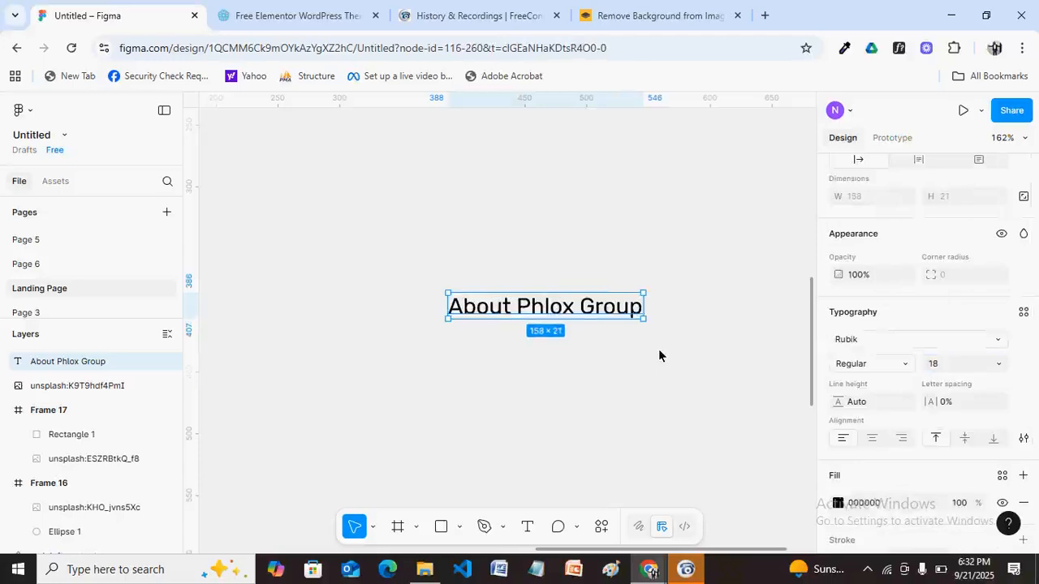
pyautogui.hotkey('shift', 'a')
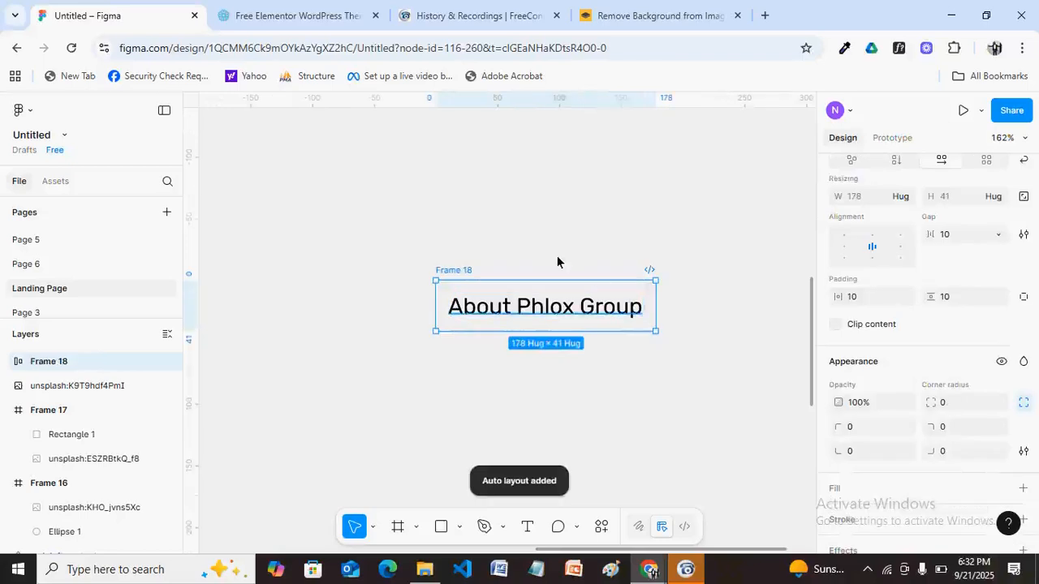
# Nudge Frame 18 slightly up and left, then bring up the heading's font list.
pyautogui.click(559, 305)
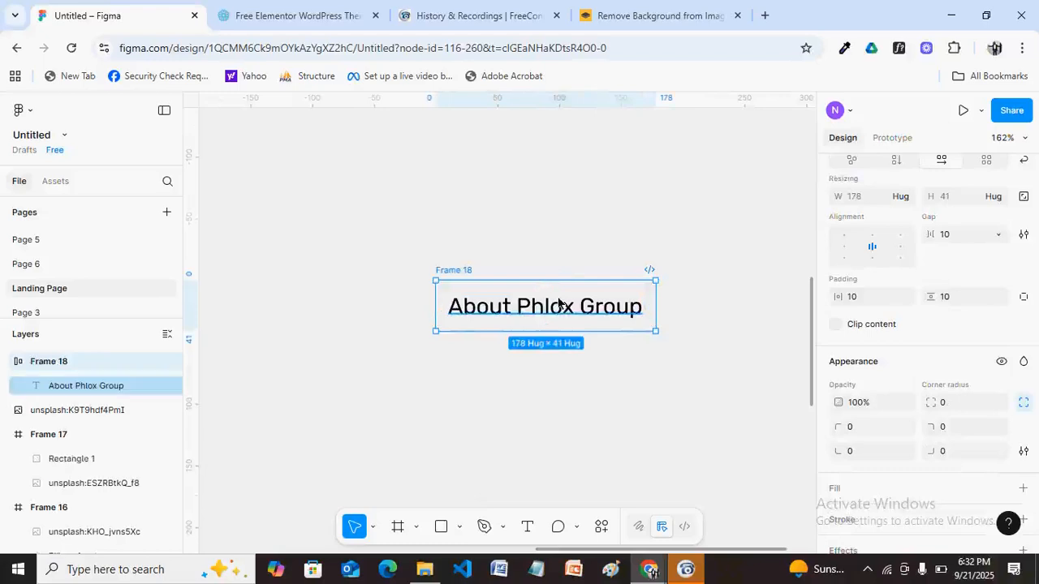
pyautogui.moveTo(575, 315); pyautogui.dragTo(551, 292)
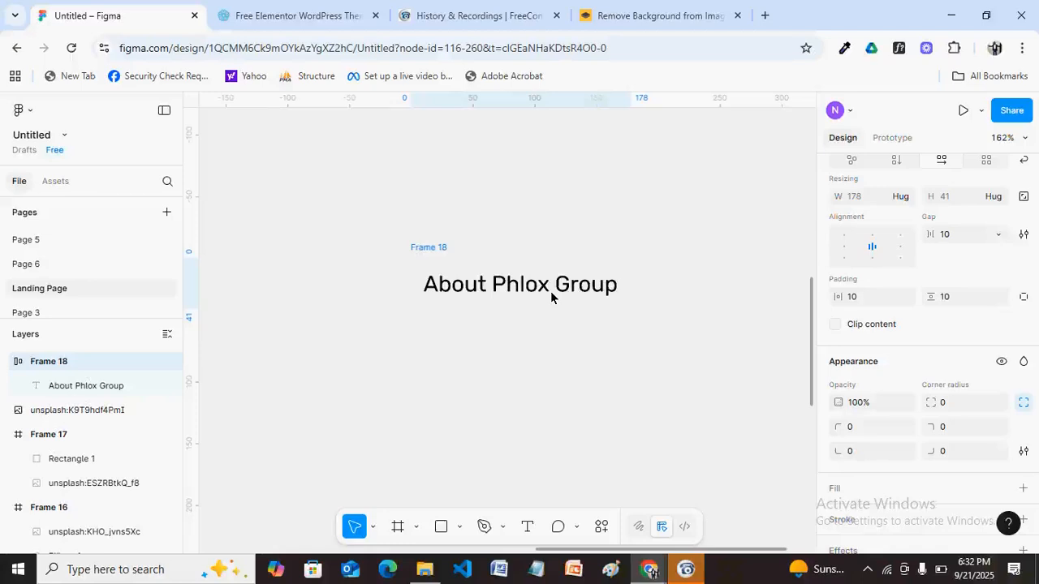
pyautogui.click(551, 292)
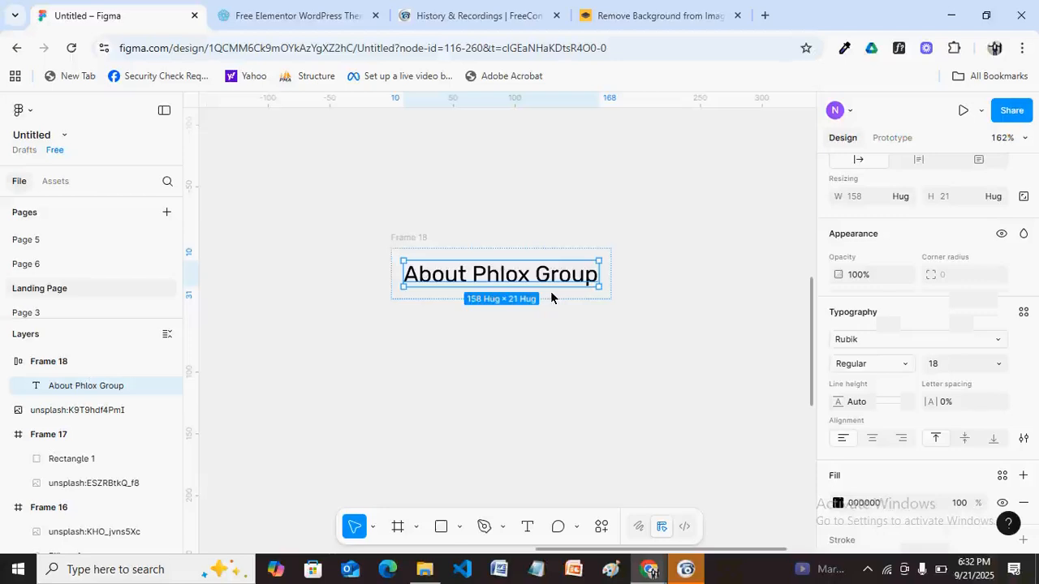
pyautogui.click(915, 341)
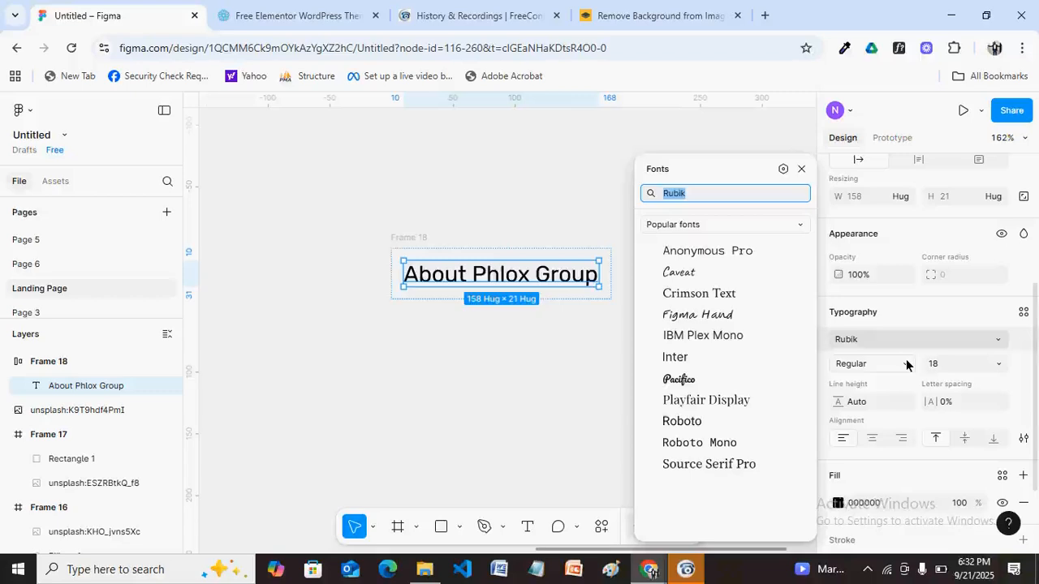
# Set the About Phlox Group heading's font weight to Medium.
pyautogui.click(906, 365)
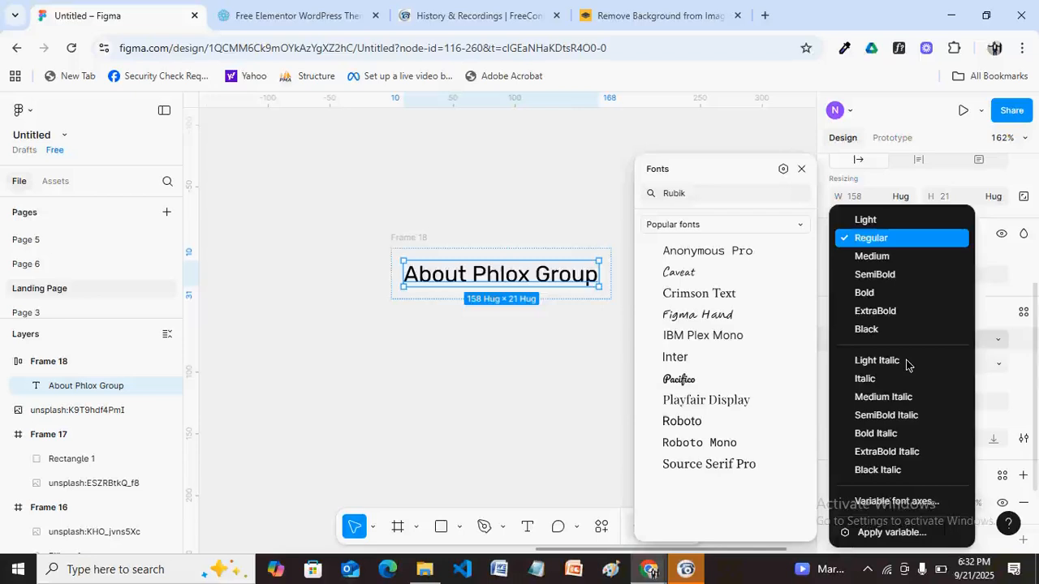
pyautogui.click(872, 257)
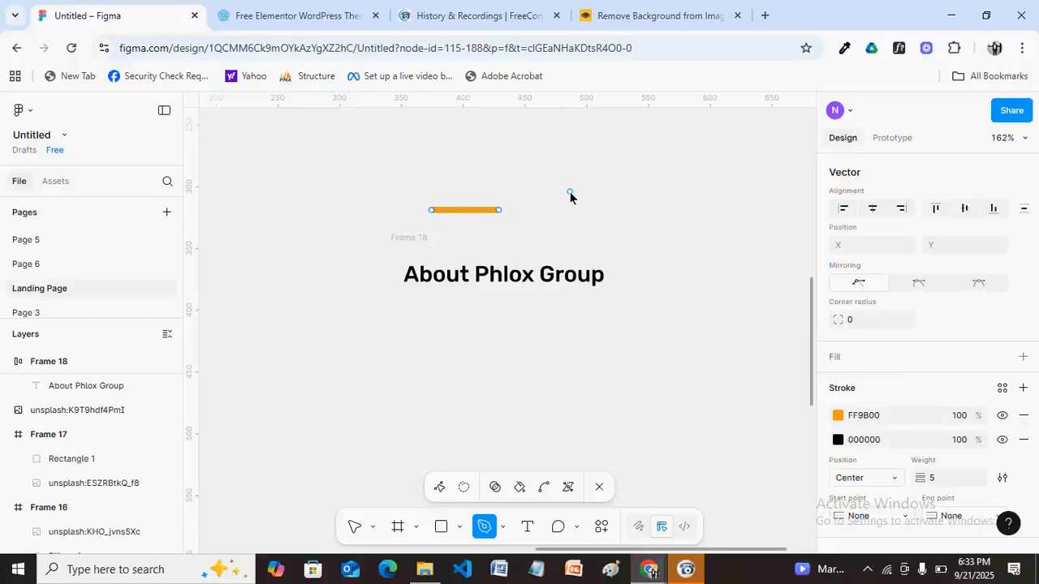
# Wrap the orange line and About Phlox Group heading in horizontal auto-layout Frame 18, gap 10.
pyautogui.press('Escape')
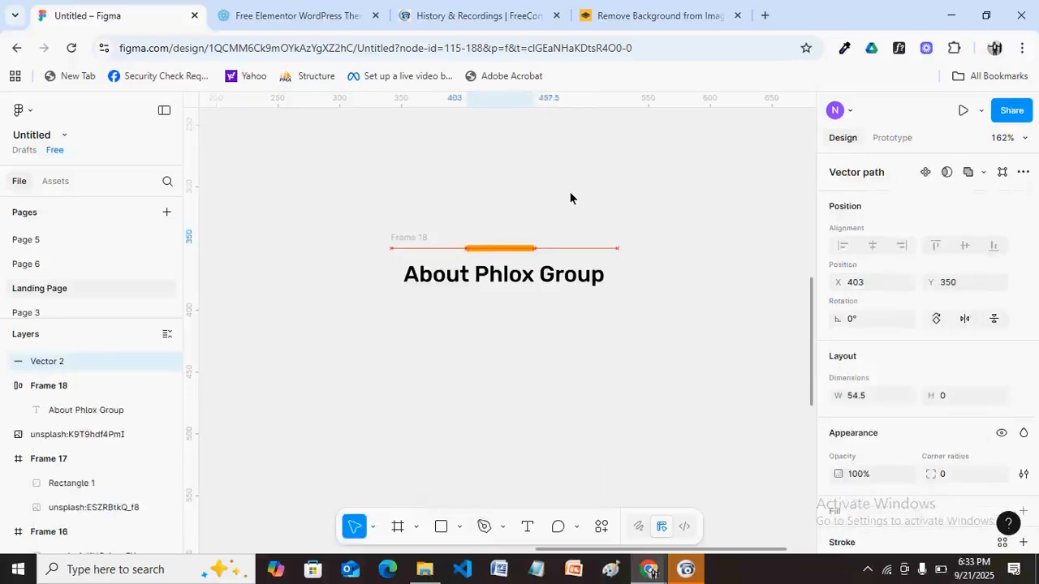
pyautogui.hotkey('shift', 'a')
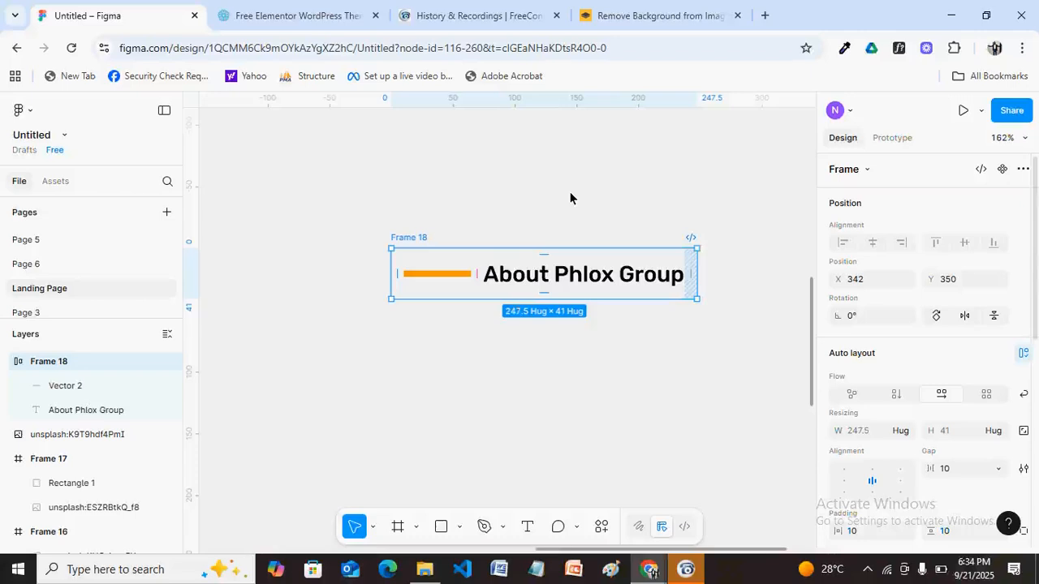
pyautogui.click(749, 517)
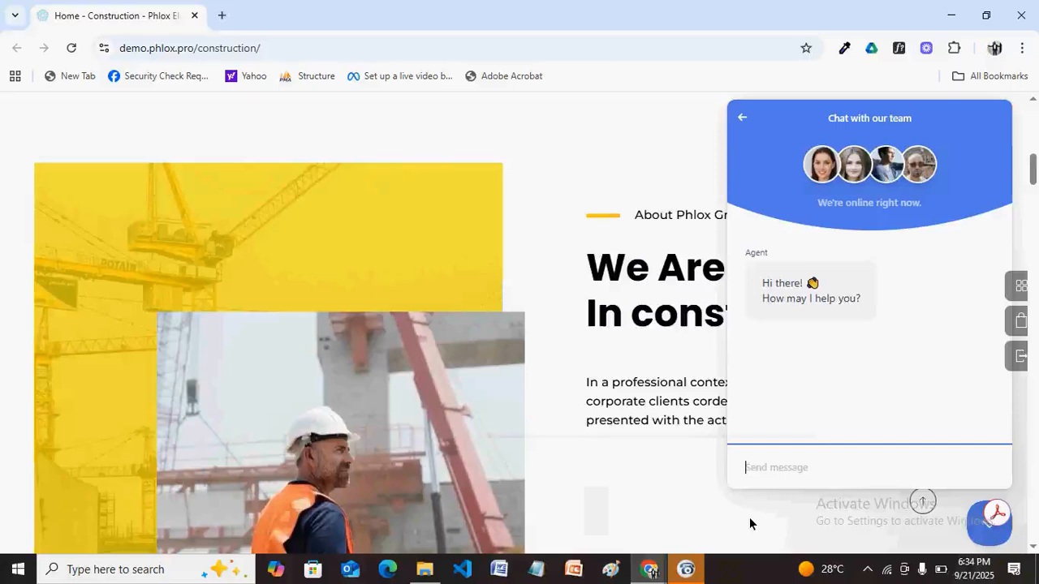
# Add the text 'We are Leader in Construction' below the About Phlox Group label.
pyautogui.write('are Leader in Construction')
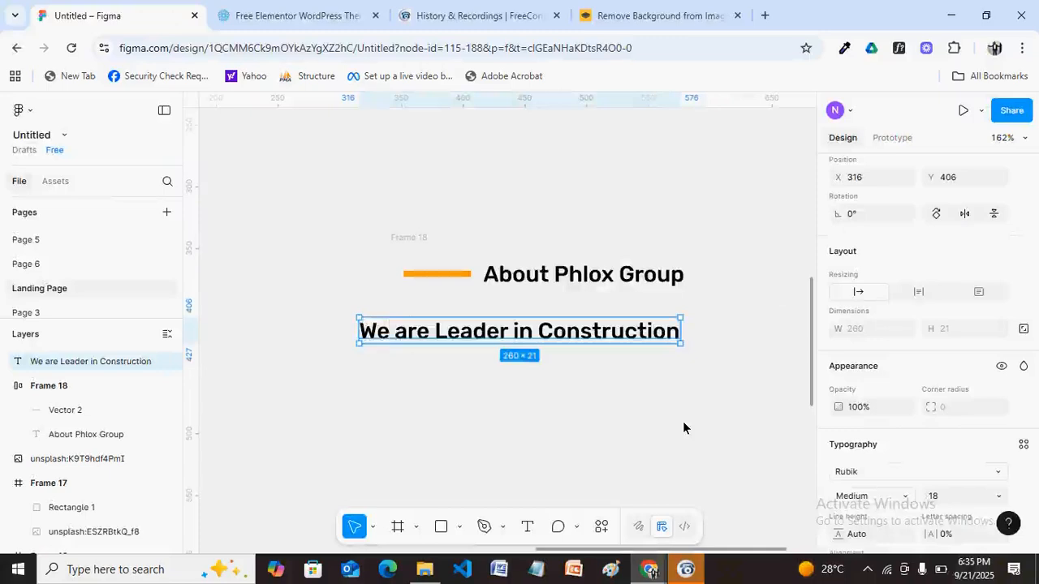
pyautogui.scroll(-1, 1030, 408)
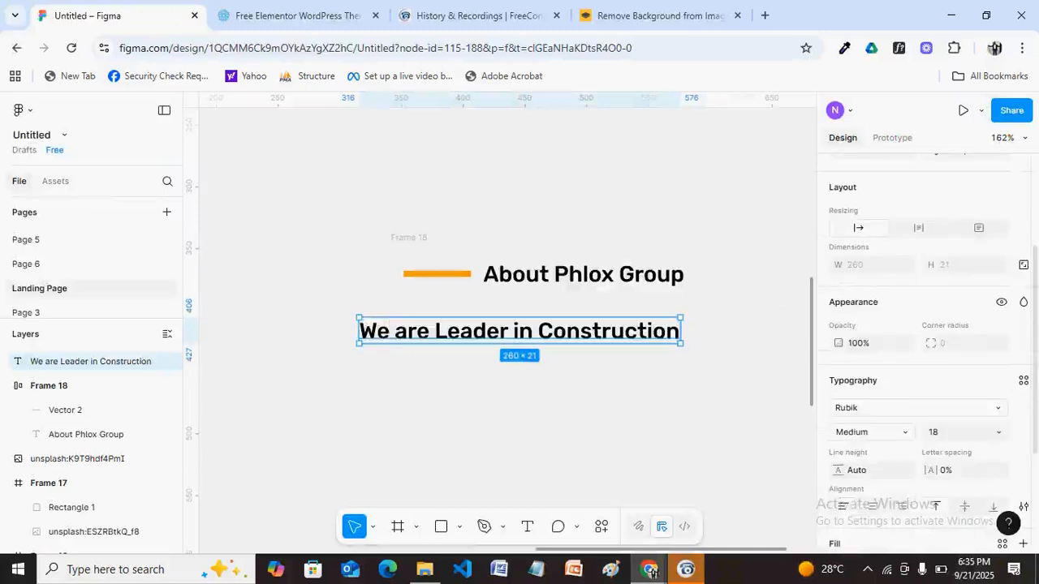
pyautogui.scroll(1, 925, 349)
pyautogui.scroll(-2, 925, 348)
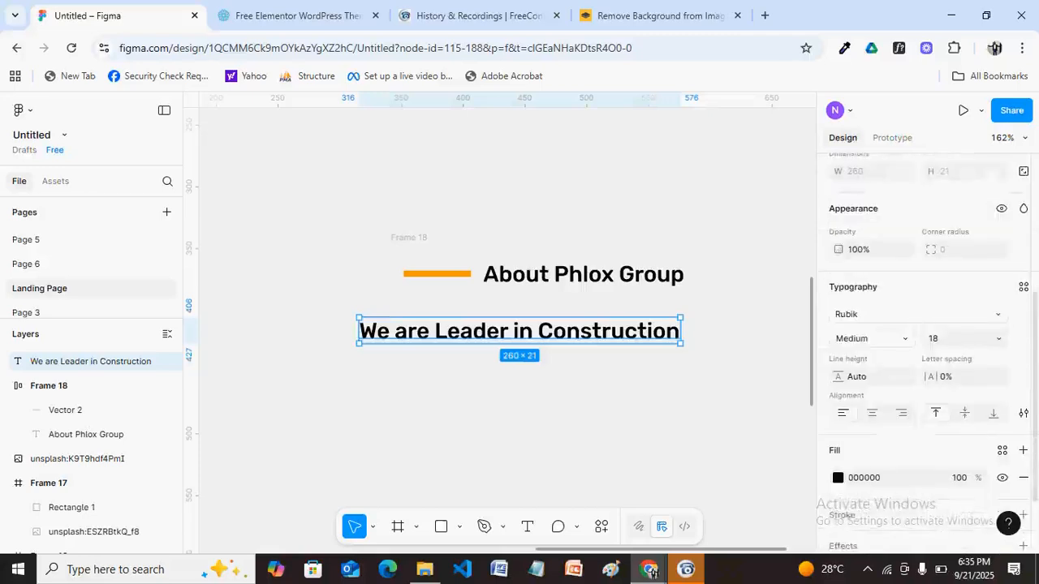
pyautogui.scroll(-1, 954, 383)
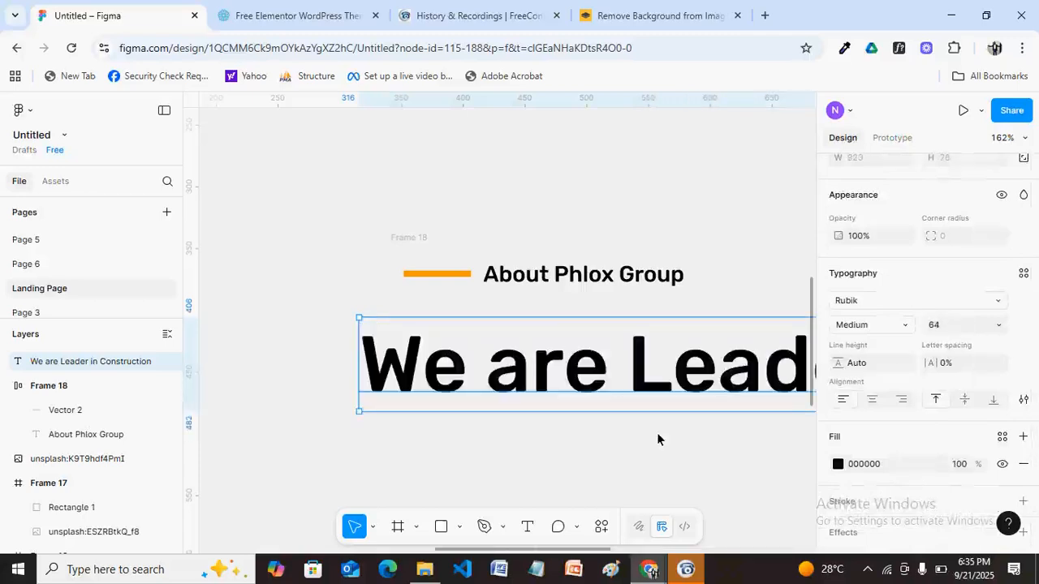
# Zoom out around the 'We are Leader in Construction' heading, now at font size 64.
pyautogui.press('h')
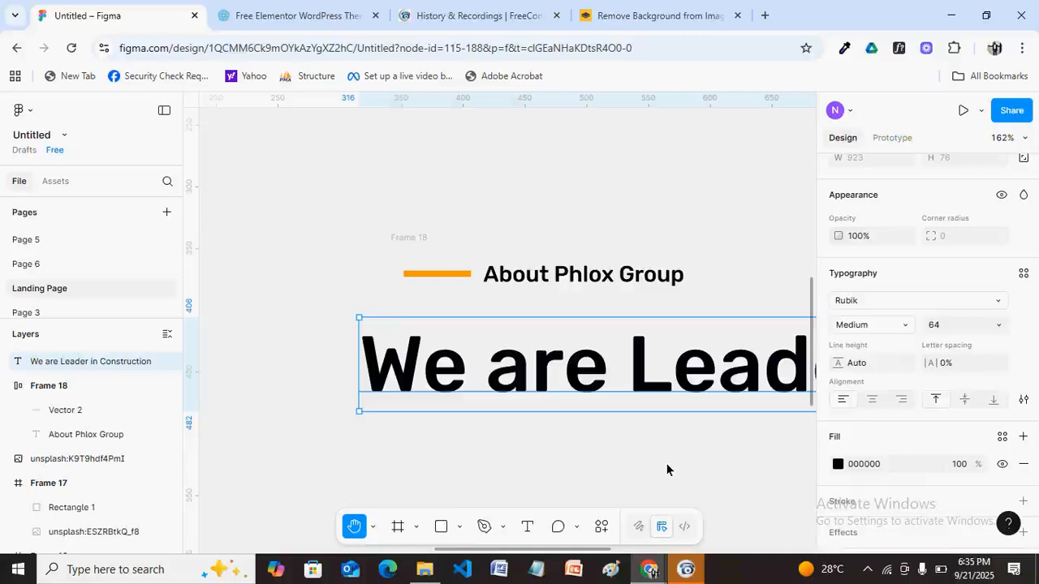
pyautogui.scroll(-1, 667, 469)
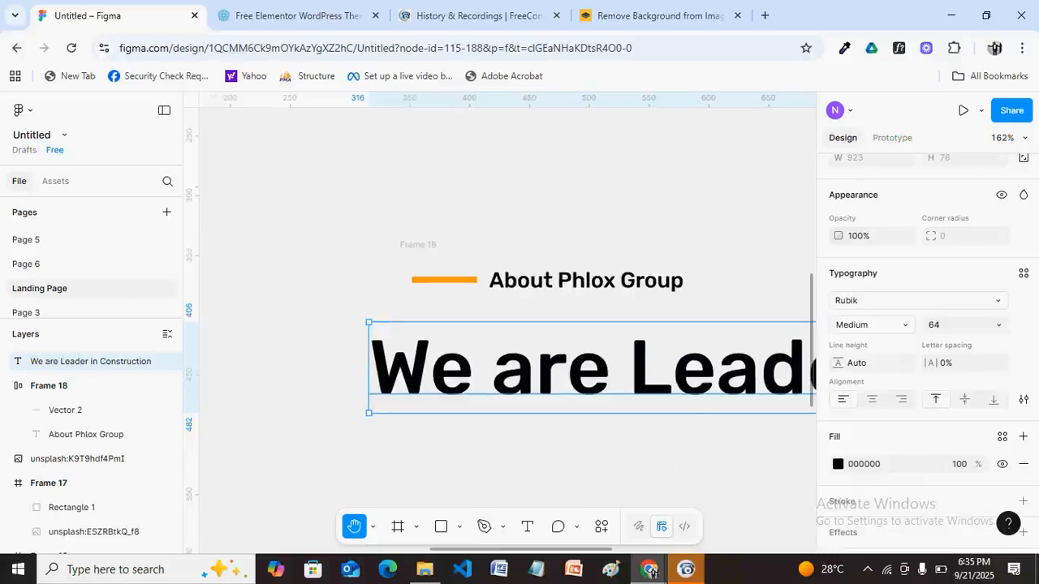
pyautogui.scroll(-1, 665, 464)
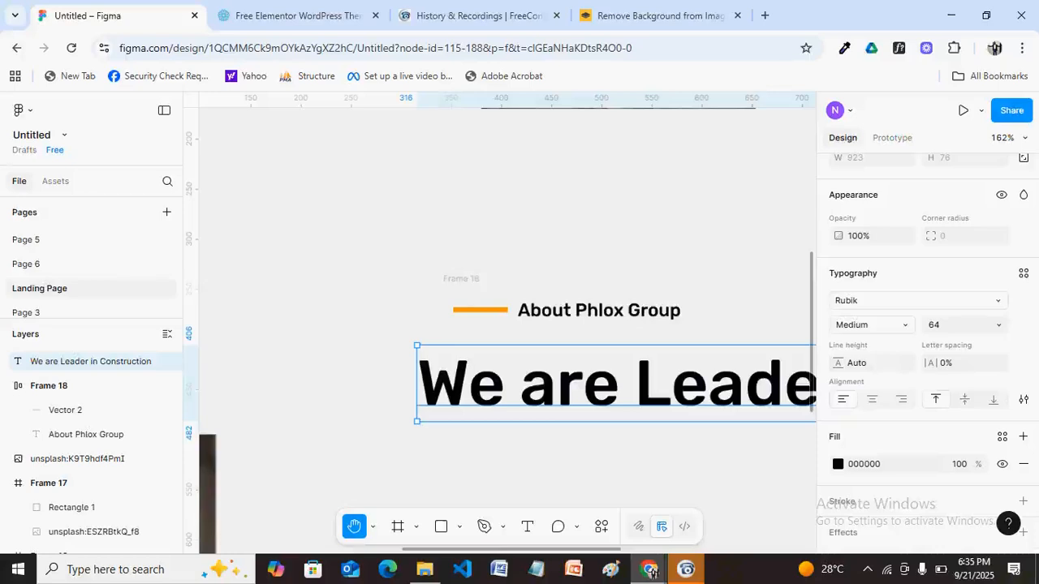
pyautogui.scroll(-1, 680, 462)
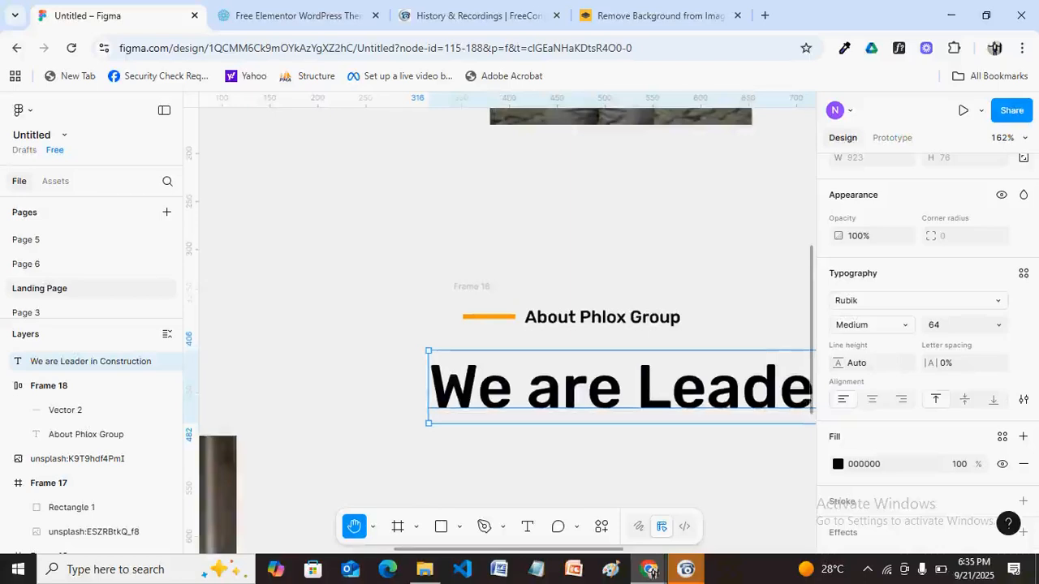
pyautogui.scroll(-2, 664, 459)
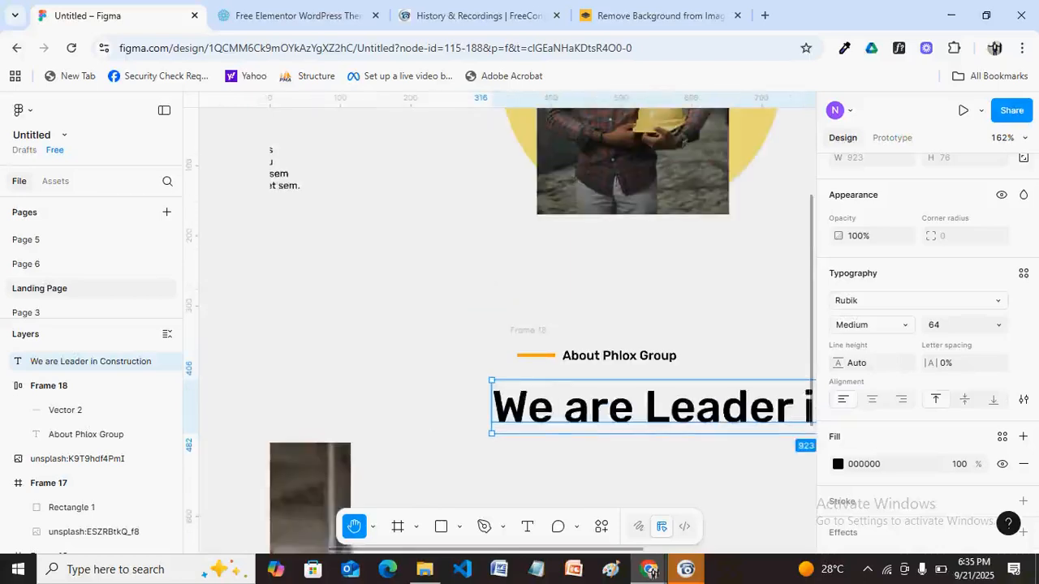
pyautogui.scroll(-3, 667, 471)
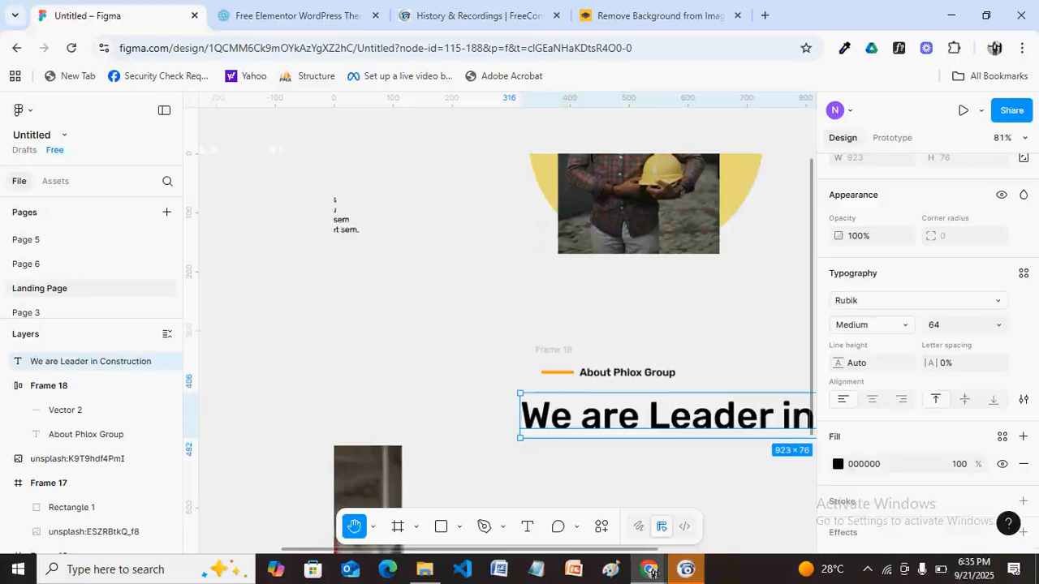
pyautogui.scroll(-3, 442, 260)
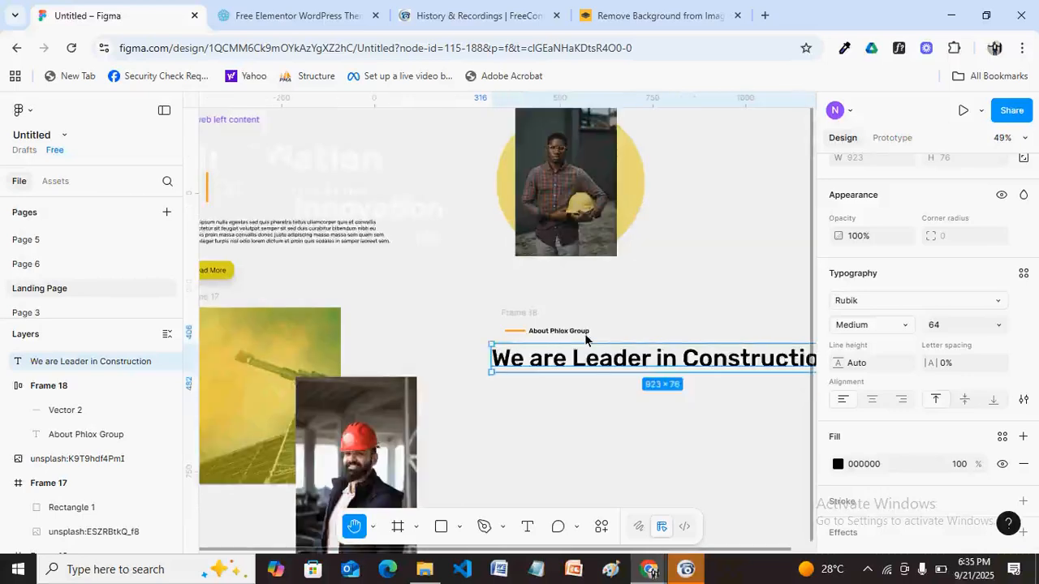
# Make the heading Rubik Bold 64 and wrap it in auto-layout Frame 19.
pyautogui.doubleClick(585, 335)
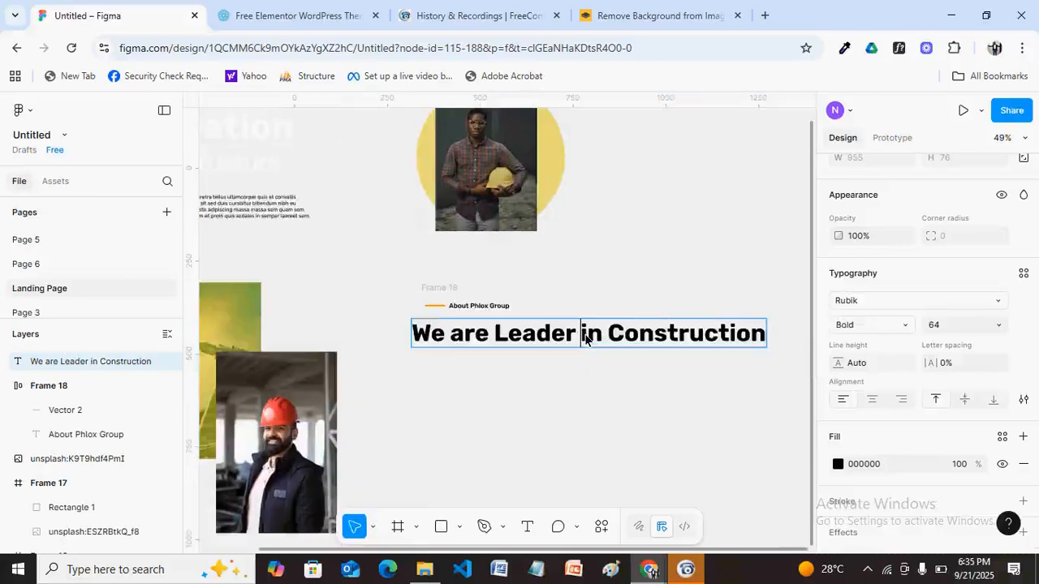
pyautogui.press('Escape')
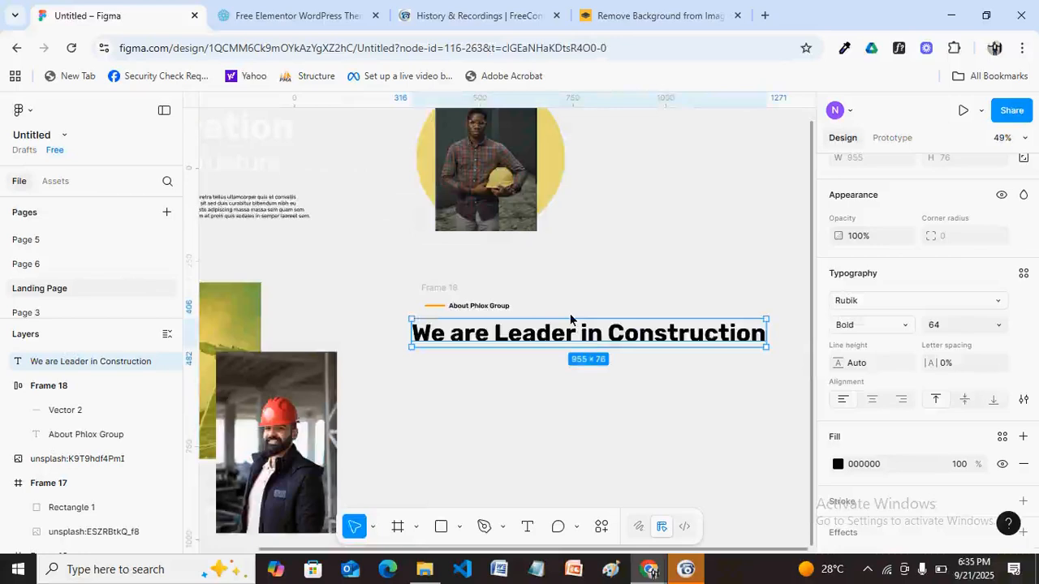
pyautogui.hotkey('shift', 'a')
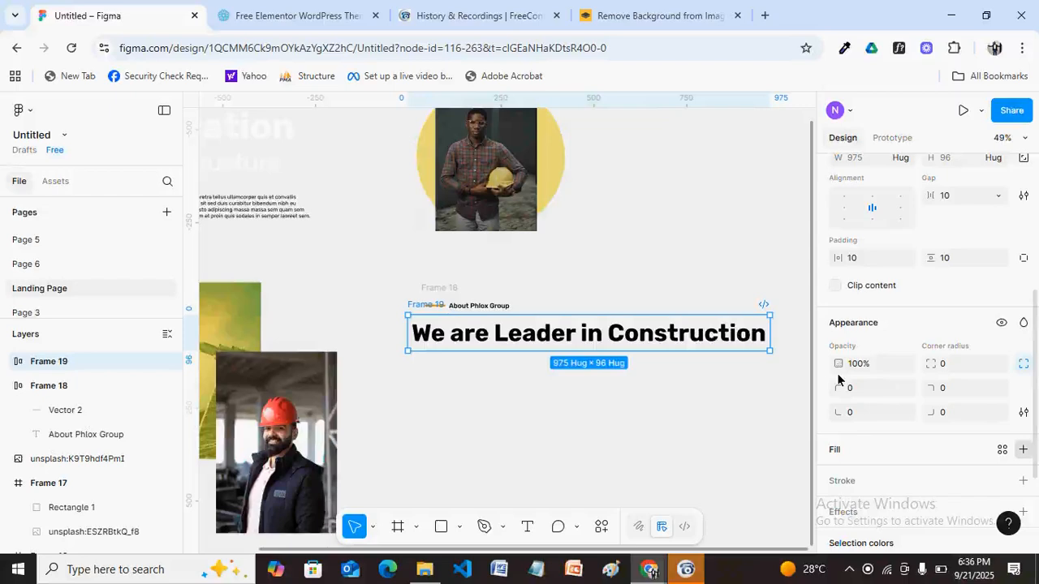
# Give Frame 19 a white fill and align its content middle-left.
pyautogui.click(1023, 448)
pyautogui.click(838, 476)
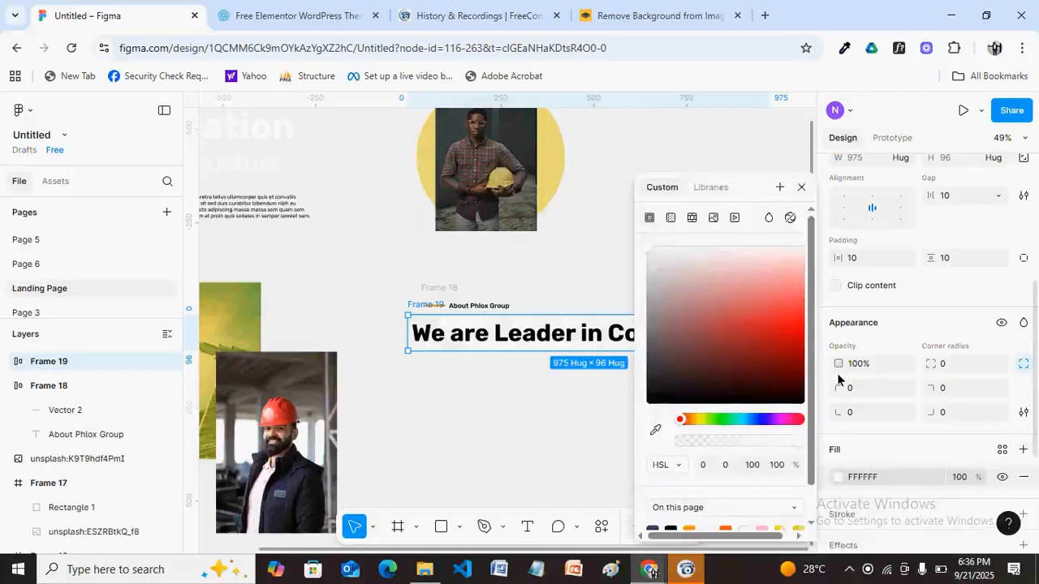
pyautogui.click(800, 189)
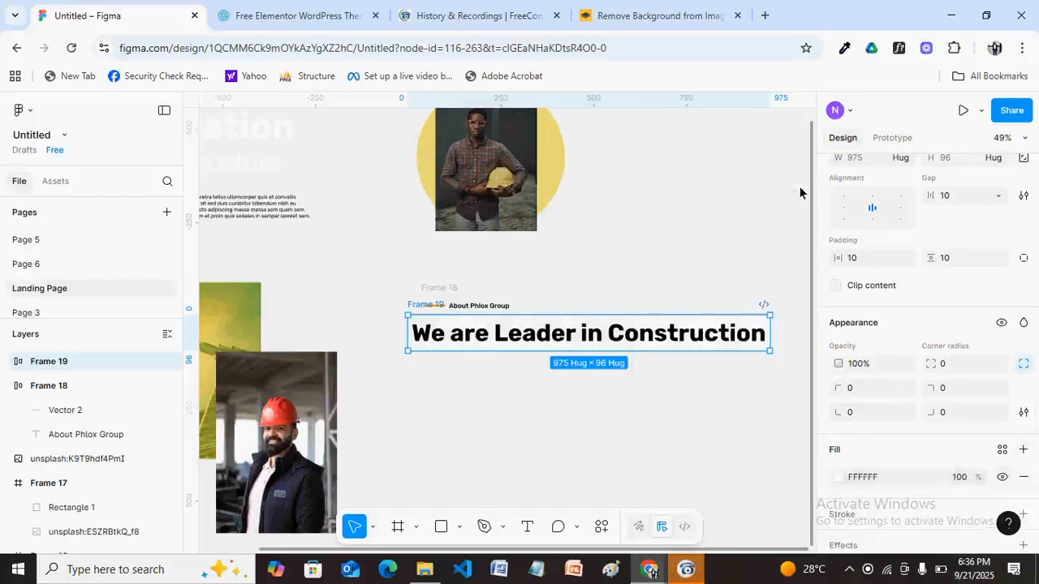
pyautogui.click(843, 209)
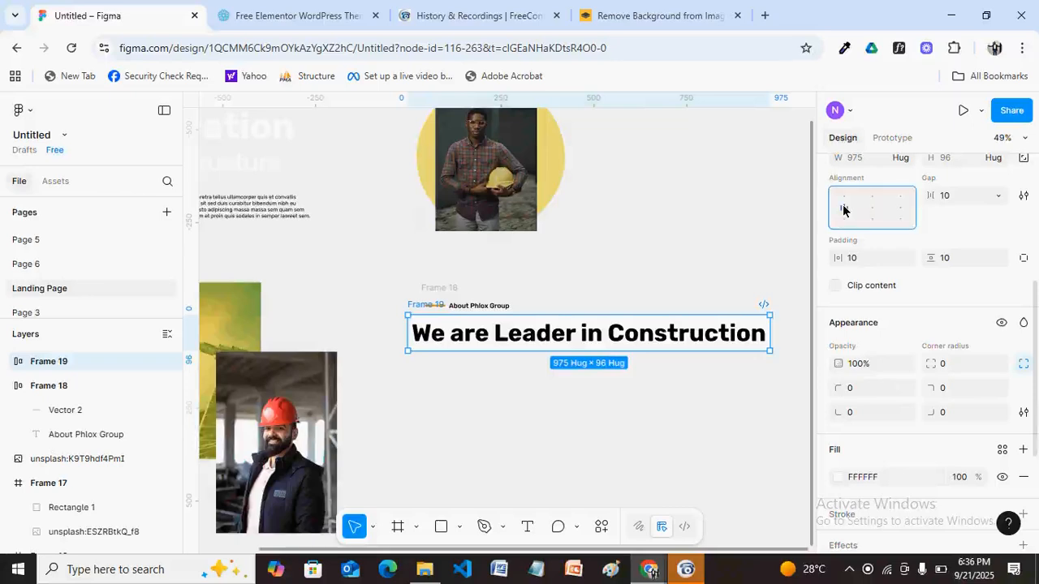
# Make the heading fill the container width and narrow Frame 19 to 528 so it wraps.
pyautogui.click(542, 341)
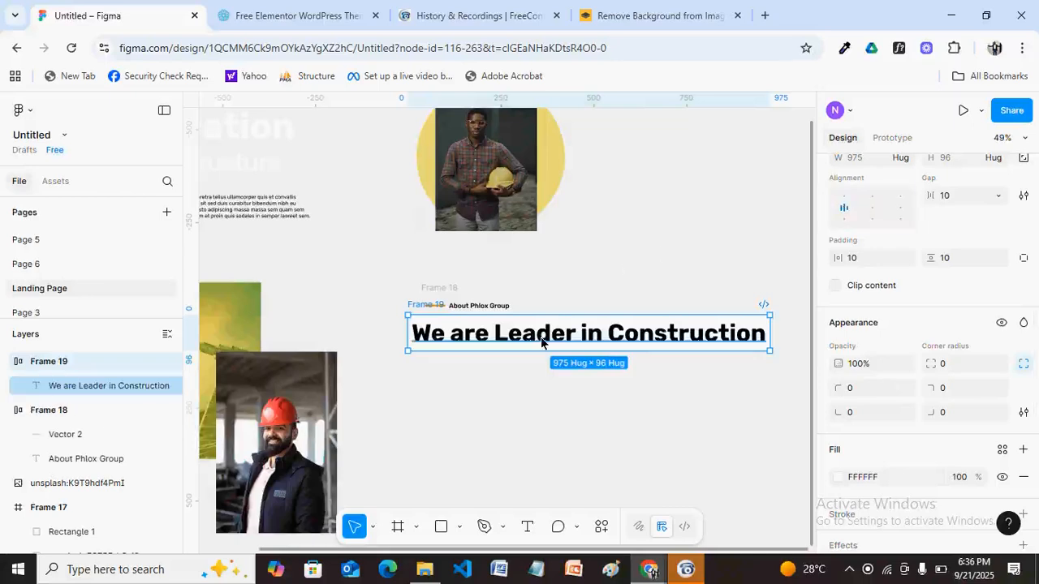
pyautogui.click(541, 341)
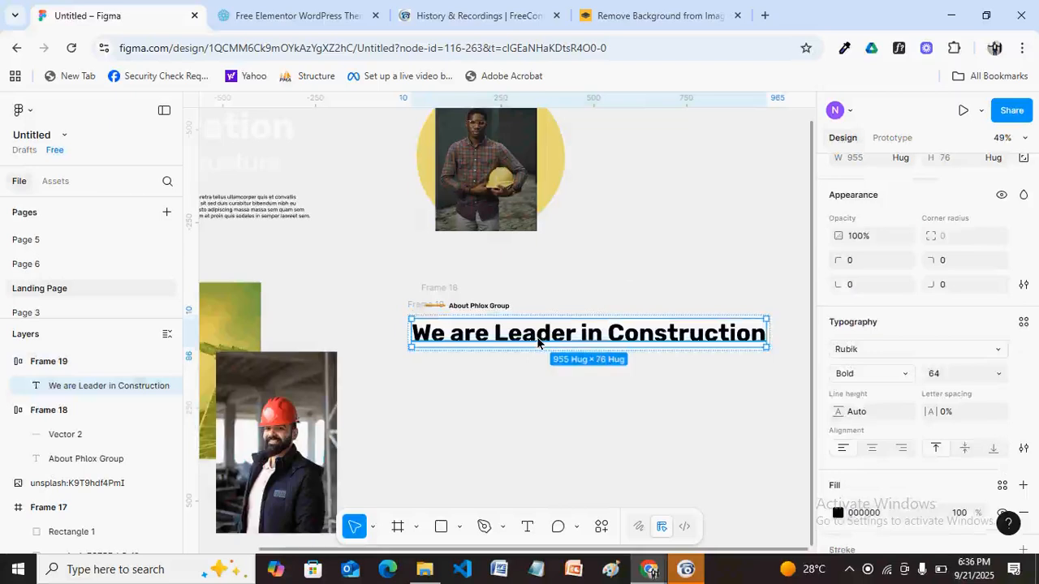
pyautogui.click(906, 159)
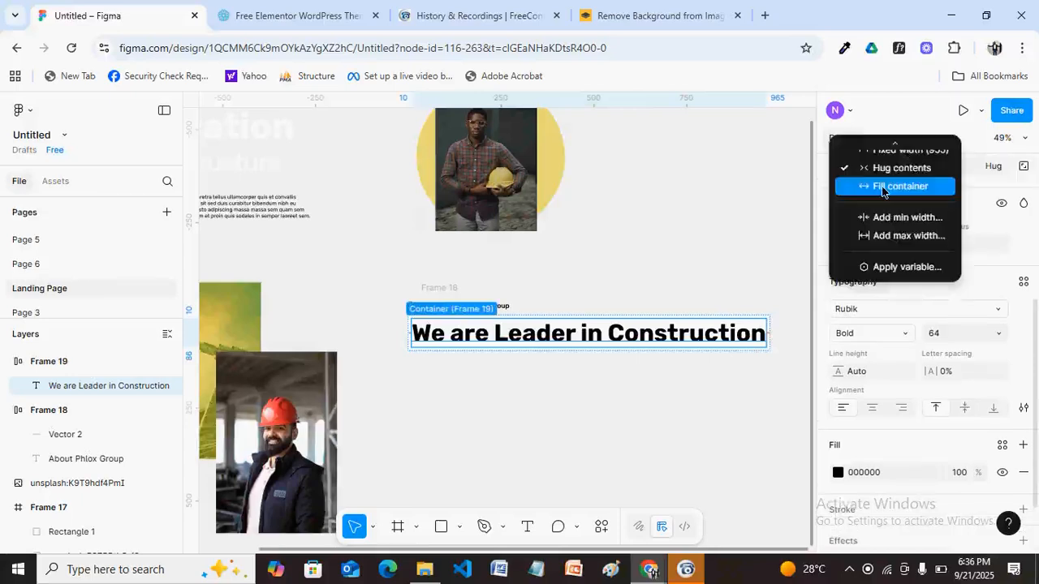
pyautogui.click(881, 184)
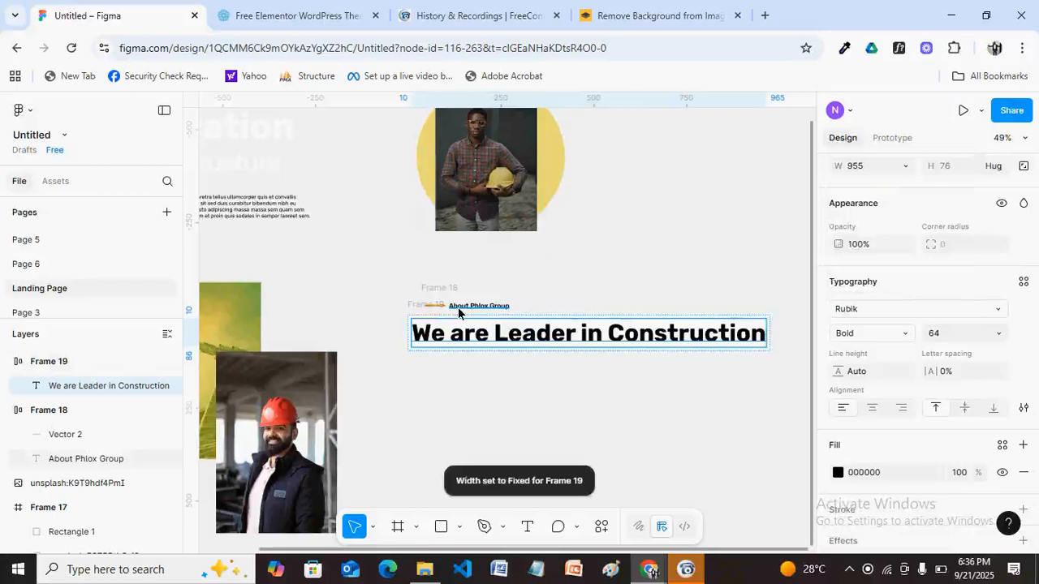
pyautogui.click(701, 351)
pyautogui.moveTo(769, 350); pyautogui.dragTo(604, 354)
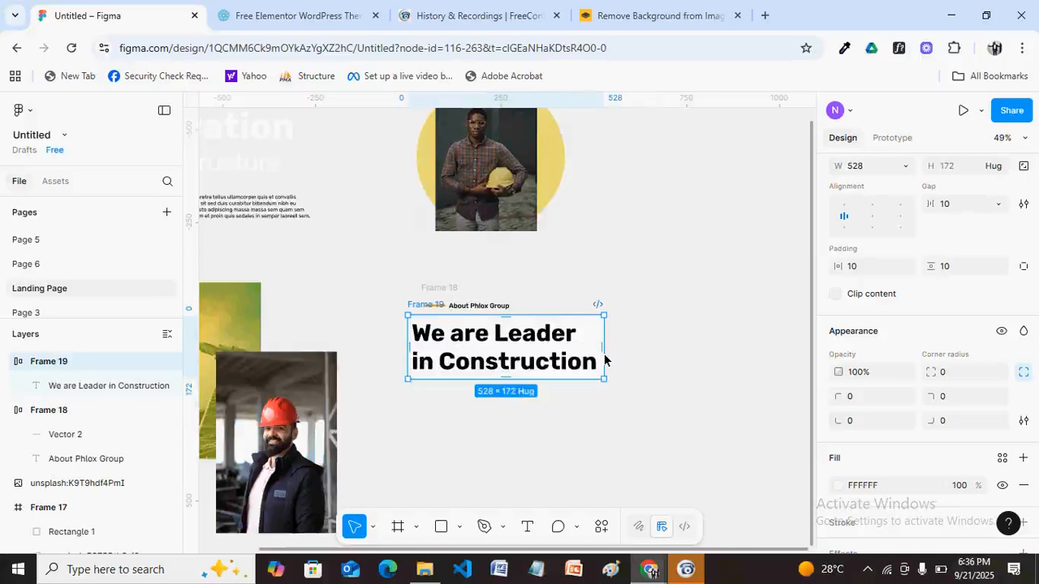
# Rename the heading's Frame 19 layer to 'We are leader' and deselect it.
pyautogui.hotkey('ctrl', 'r')
pyautogui.write('We are ')
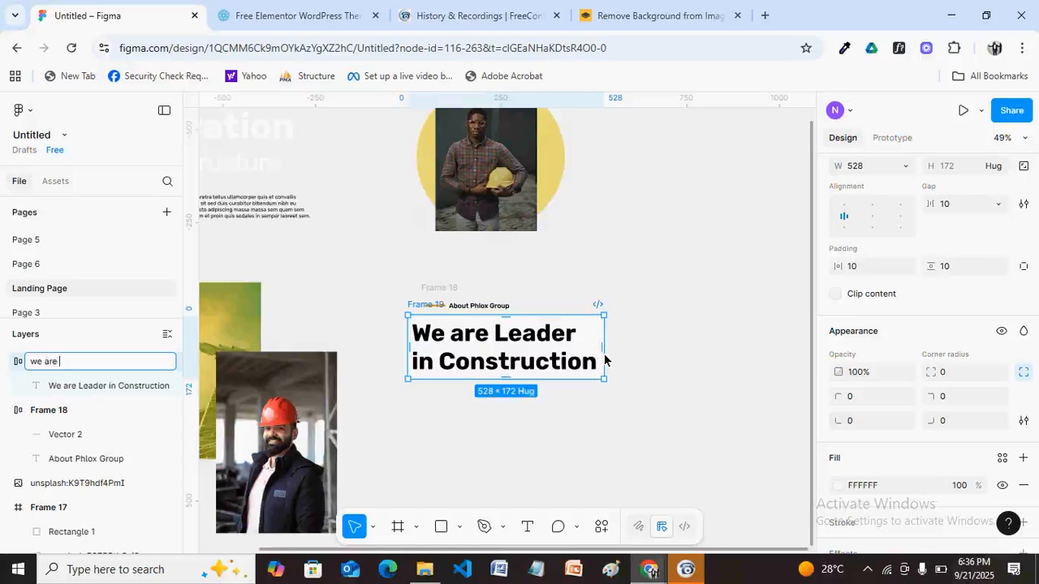
pyautogui.write('leader')
pyautogui.press('Return')
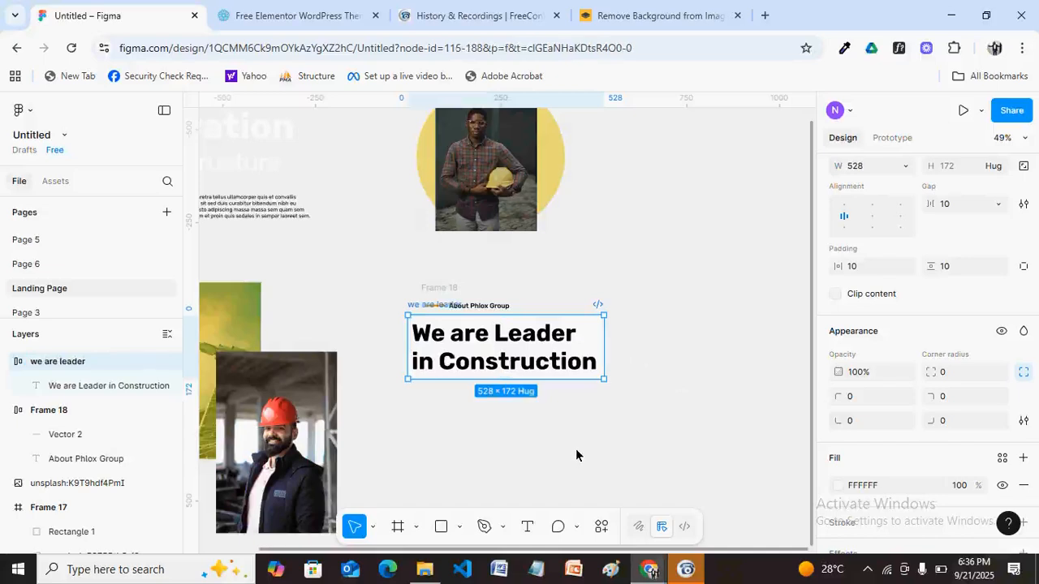
pyautogui.click(524, 439)
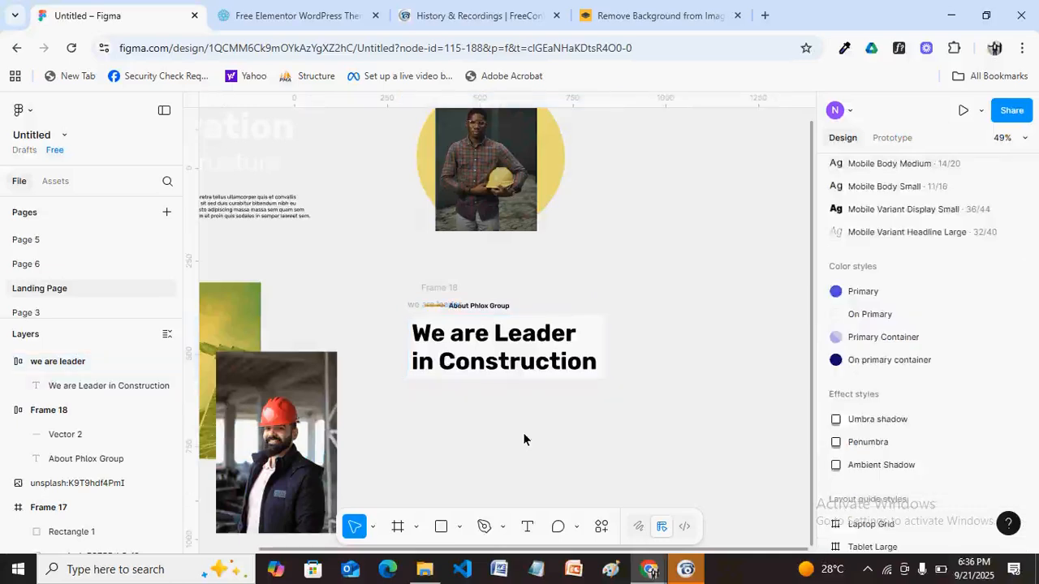
# Copy the lorem ipsum paragraph and paste it as a new text box below the heading.
pyautogui.click(226, 200)
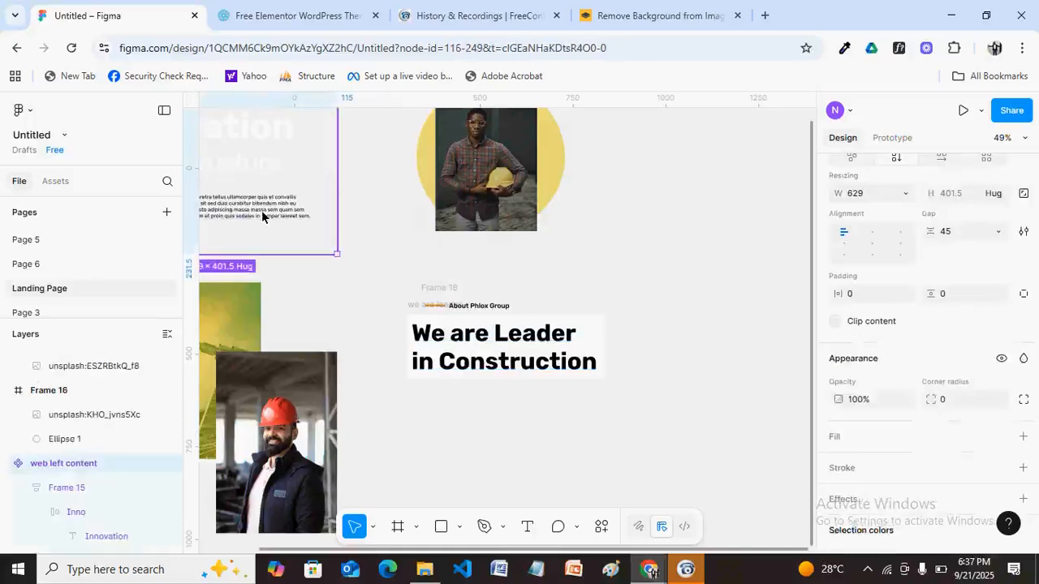
pyautogui.doubleClick(261, 216)
pyautogui.click(527, 525)
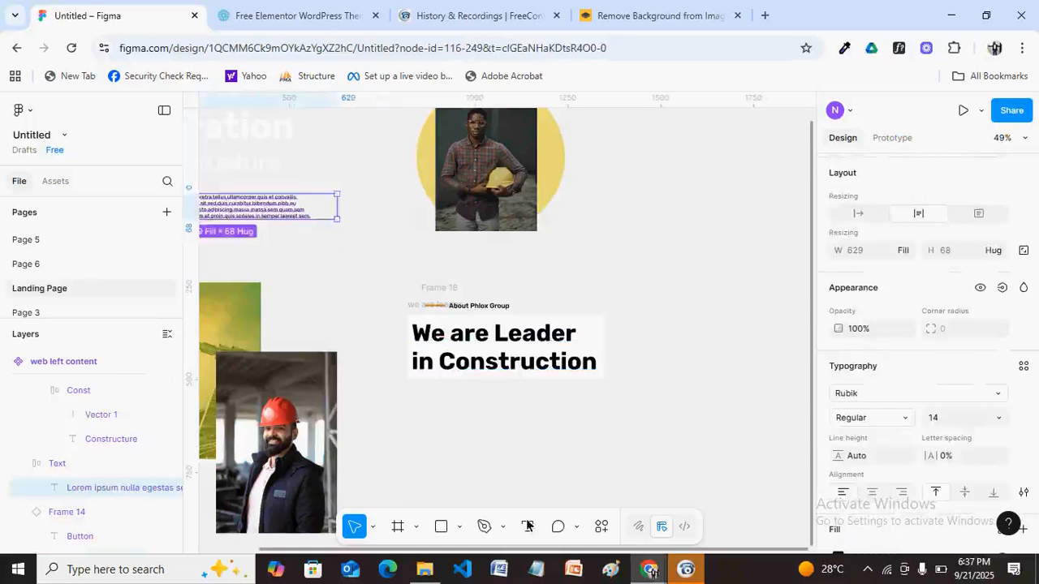
pyautogui.click(472, 417)
pyautogui.write('Lorem ipsum nulla egestas sed quis pharetra tellus ullamcorper quis et convallis consectetur sit feugiat volutpat semper sit sed duis curabitur bibendum nibh eu ut turpis proin massa convallis donec justo adipiscing massa massa sem quam sem risus integer turpis nisl odio lorem dictum et proin quis sodales in semper laoreet sem.')
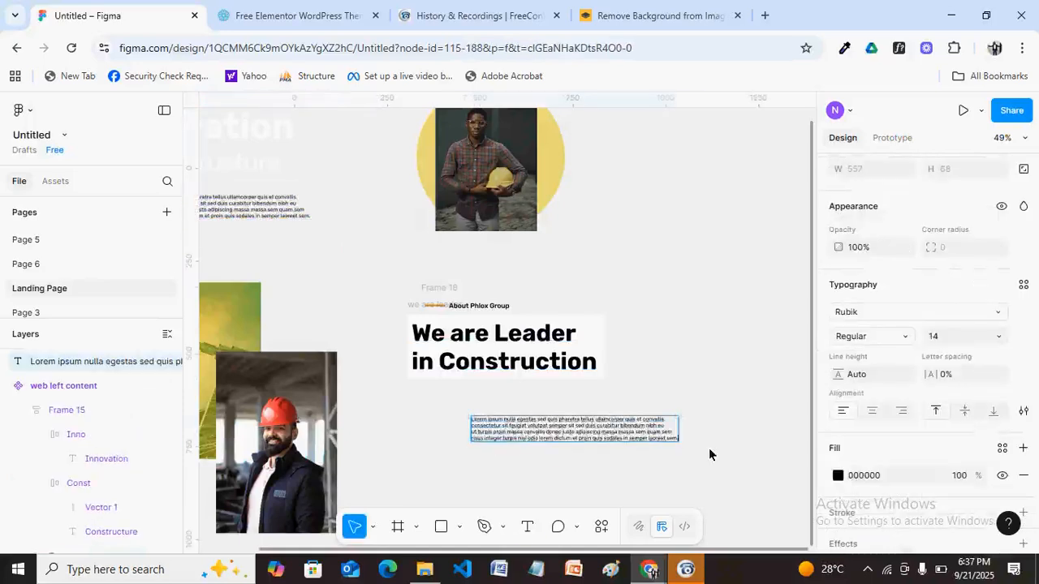
pyautogui.press('Escape')
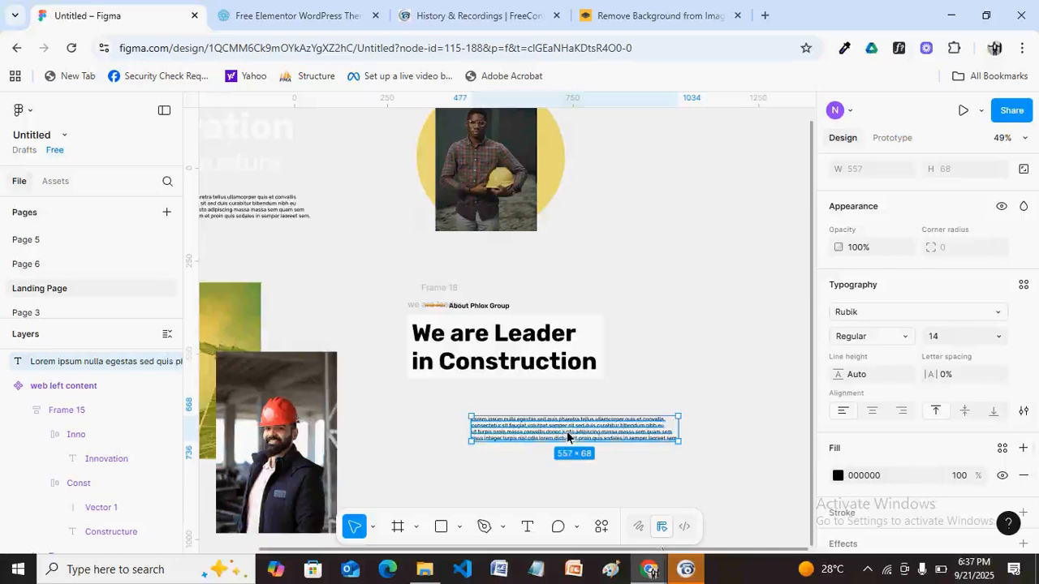
# Bring up the Phlox construction reference page from the browser windows.
pyautogui.click(649, 572)
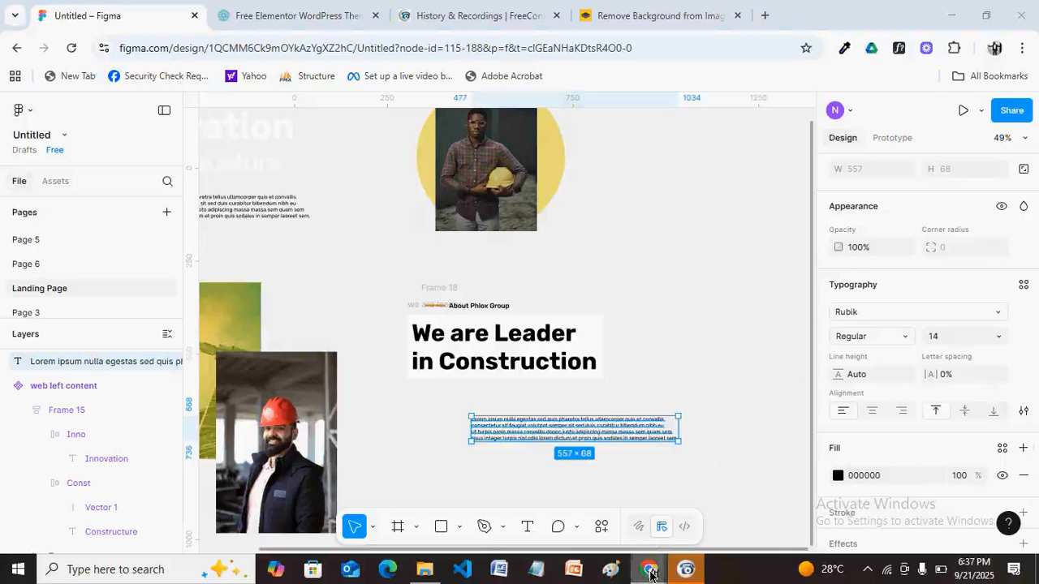
pyautogui.moveTo(649, 573)
pyautogui.click(719, 505)
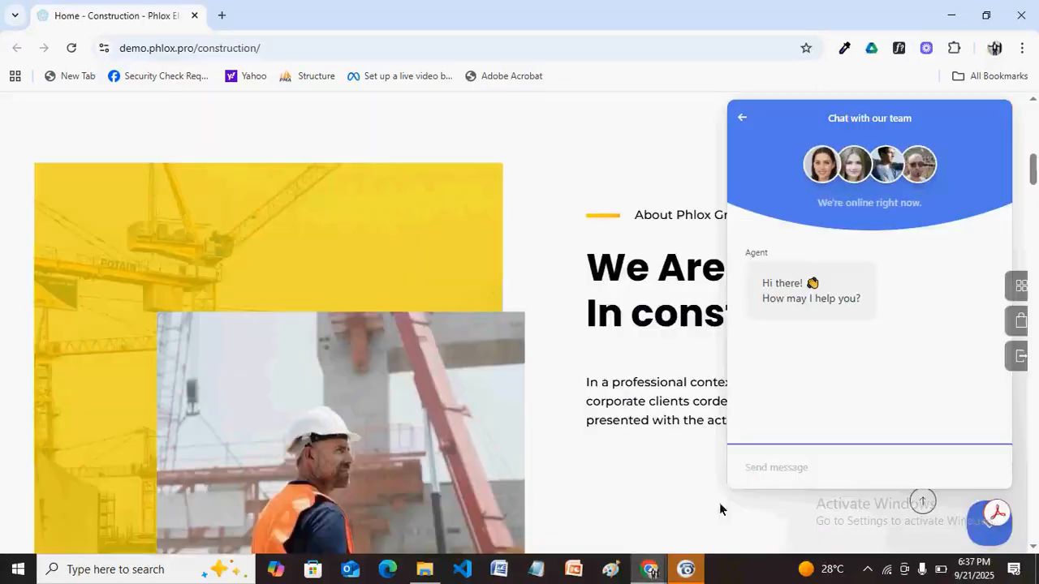
# Return from the Phlox demo to Figma and wrap the lorem paragraph in an auto-layout frame.
pyautogui.click(648, 573)
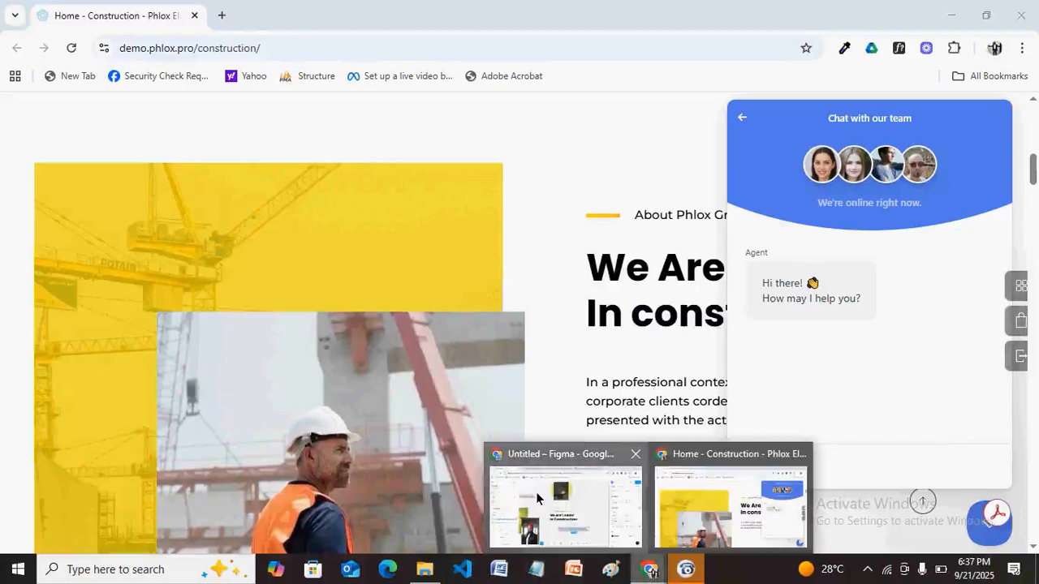
pyautogui.click(536, 498)
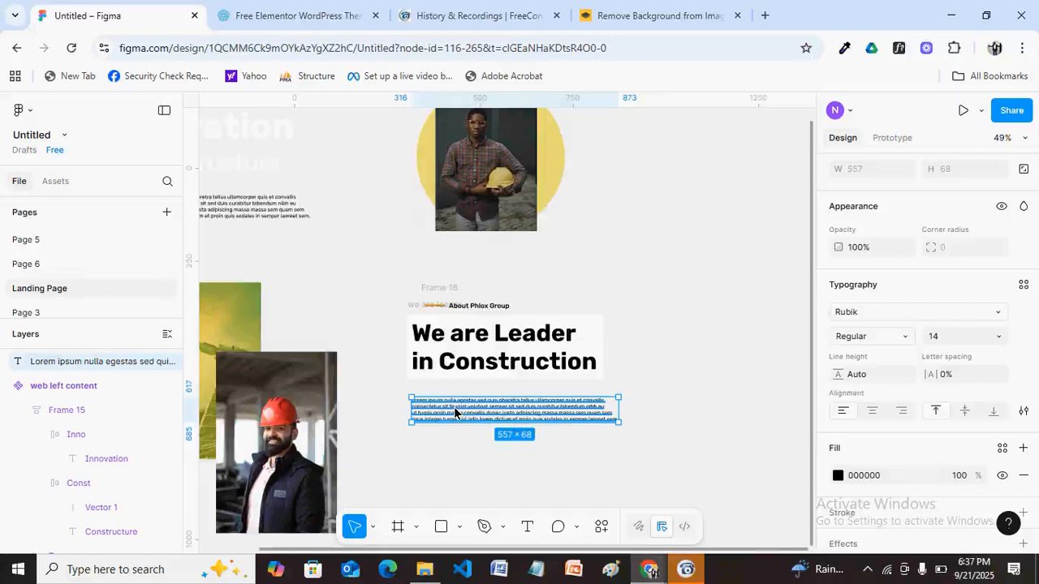
pyautogui.hotkey('shift', 'a')
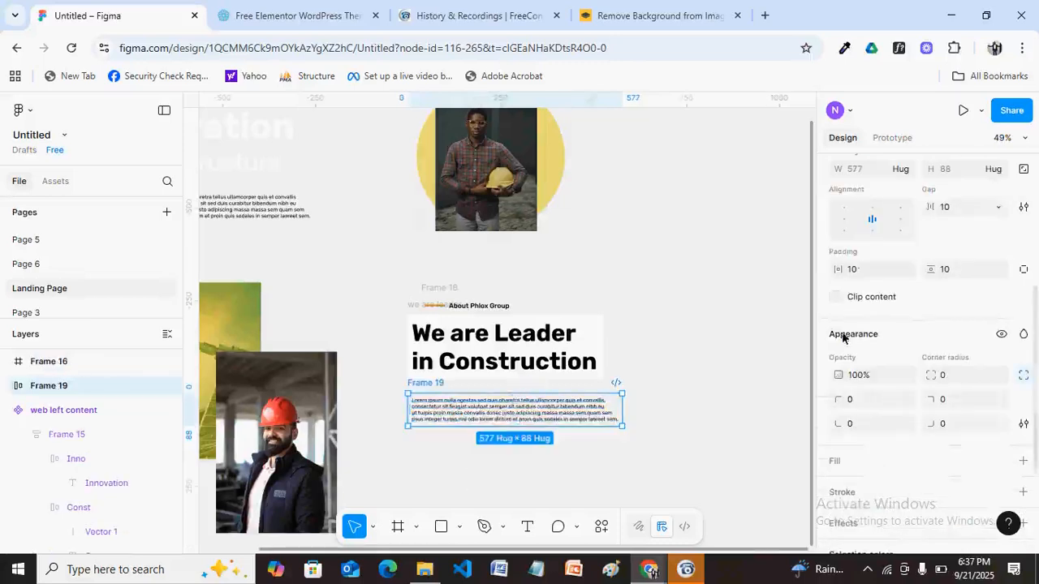
# Set Frame 19's horizontal and vertical padding to 16.
pyautogui.click(576, 413)
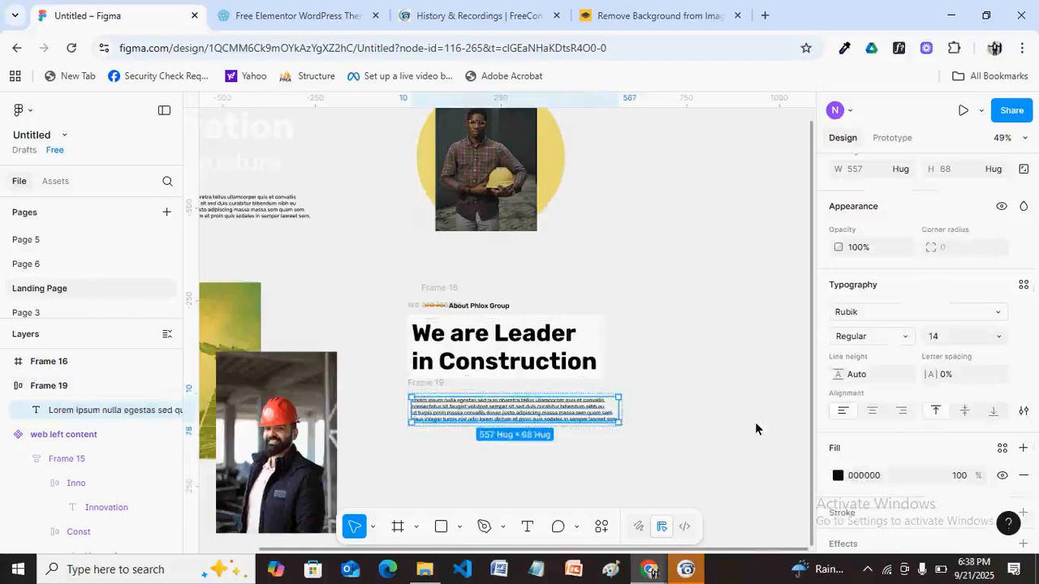
pyautogui.click(438, 391)
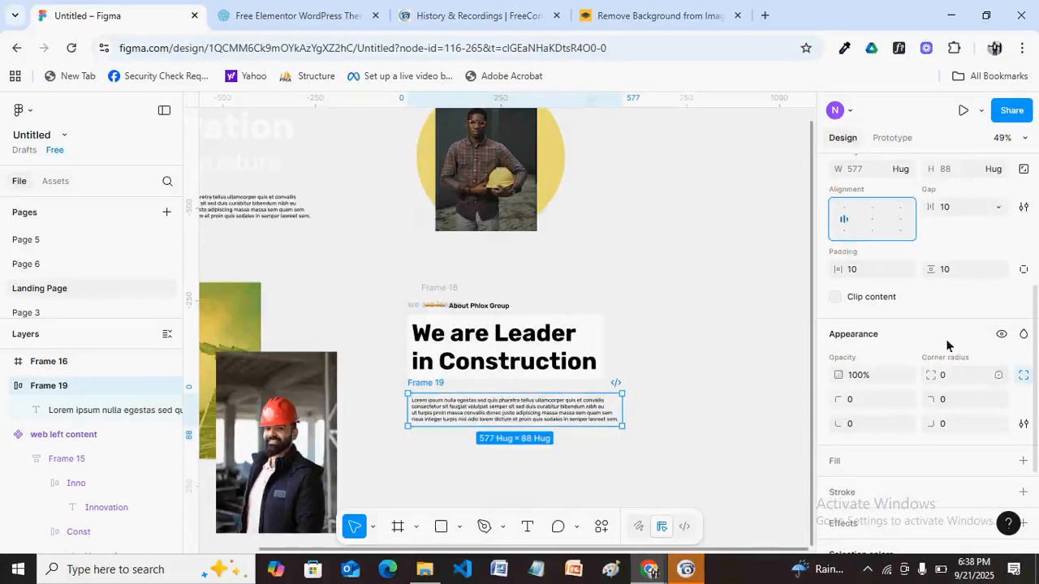
pyautogui.click(867, 273)
pyautogui.write('16')
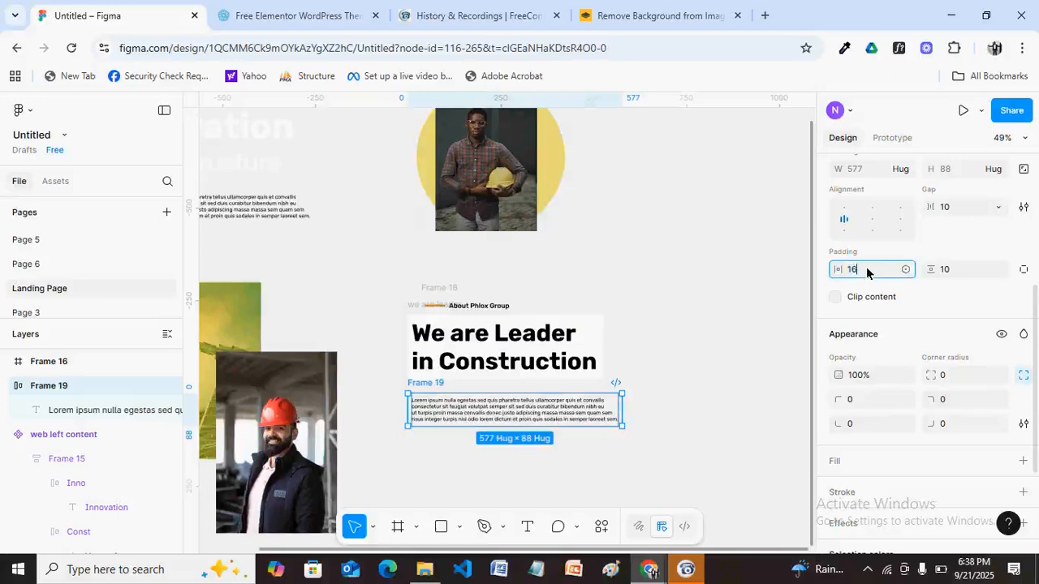
pyautogui.click(953, 269)
pyautogui.write('16')
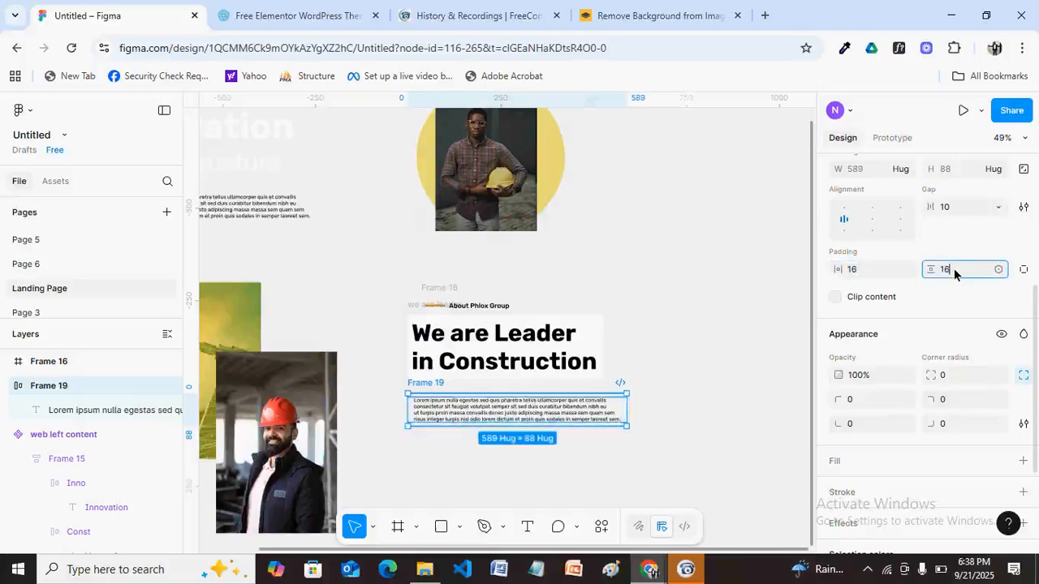
pyautogui.press('Return')
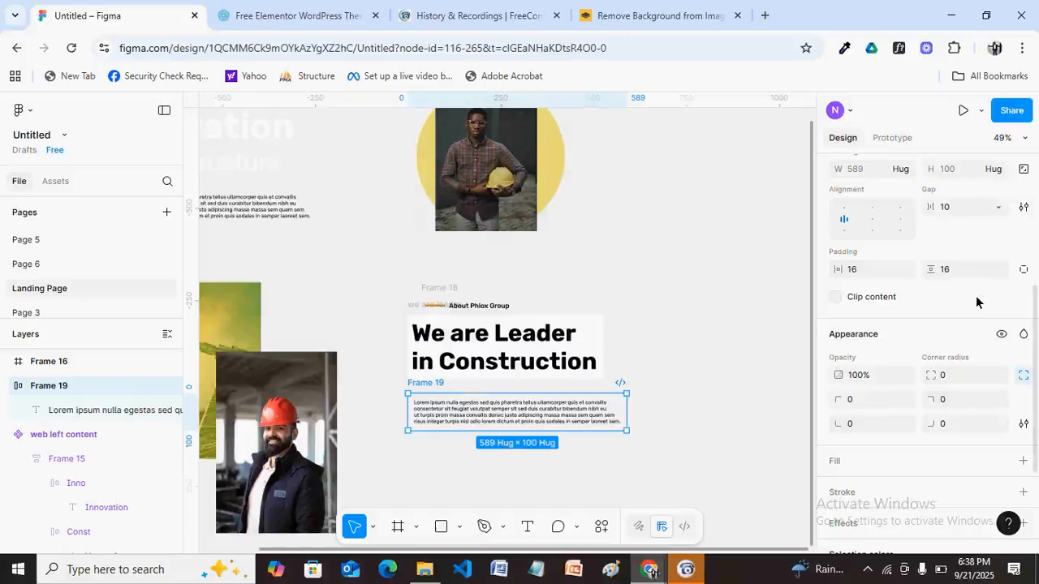
# Give Frame 19 a white FFFFFF fill and widen it to 602.
pyautogui.click(1023, 462)
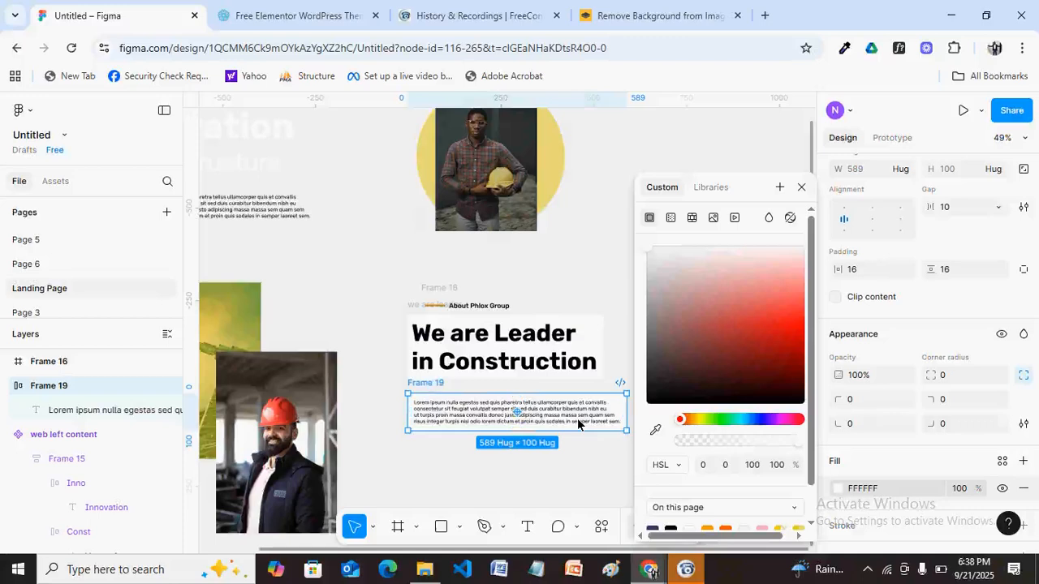
pyautogui.click(801, 187)
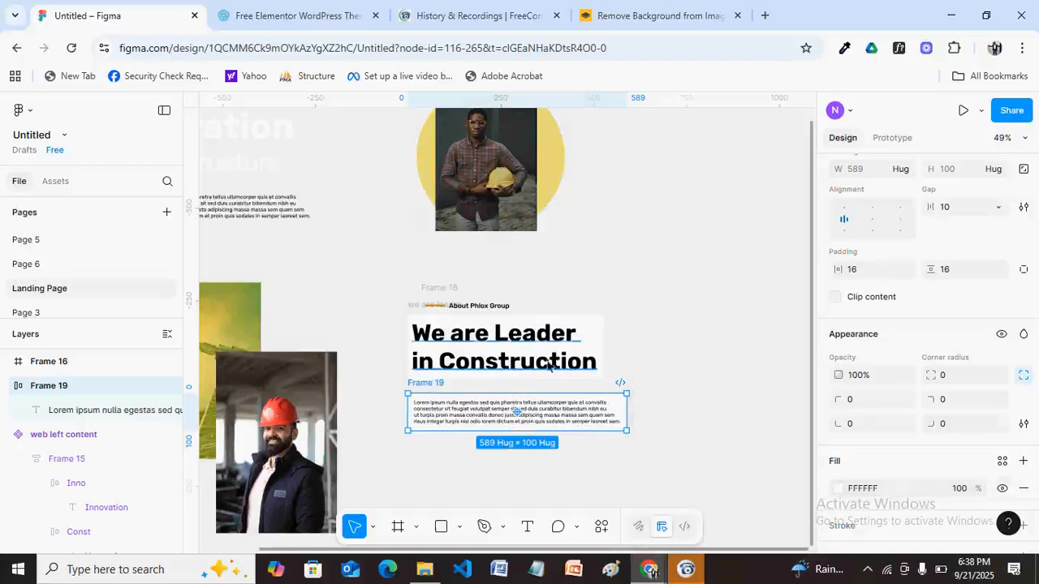
pyautogui.doubleClick(574, 418)
pyautogui.doubleClick(574, 418)
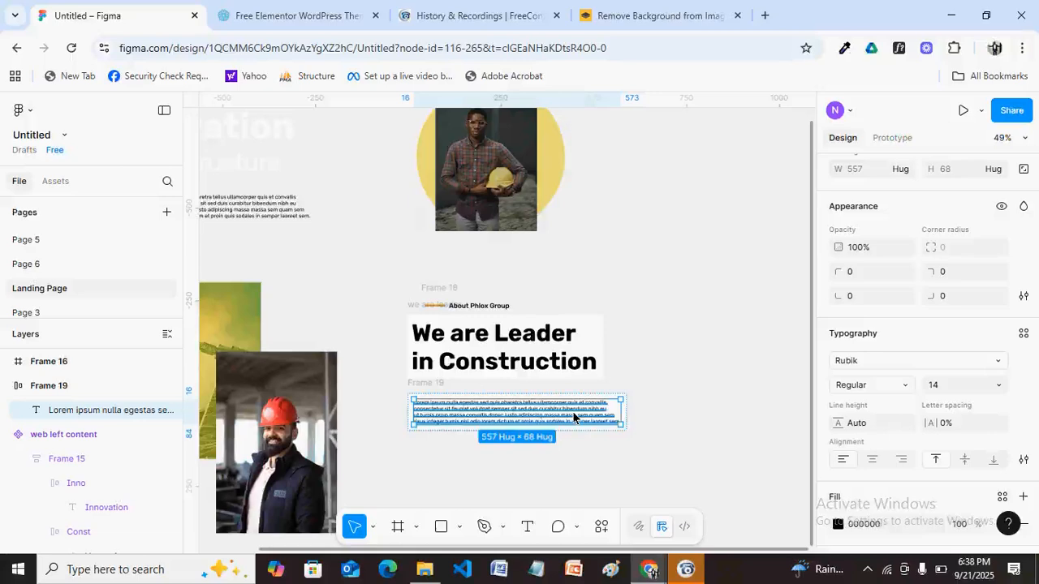
pyautogui.moveTo(574, 417); pyautogui.dragTo(637, 396)
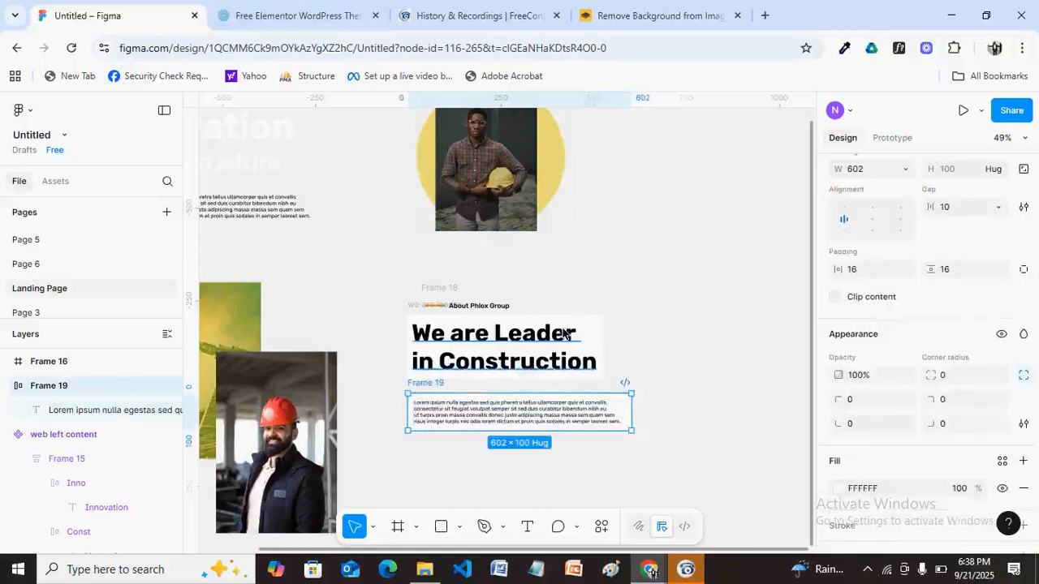
pyautogui.click(637, 577)
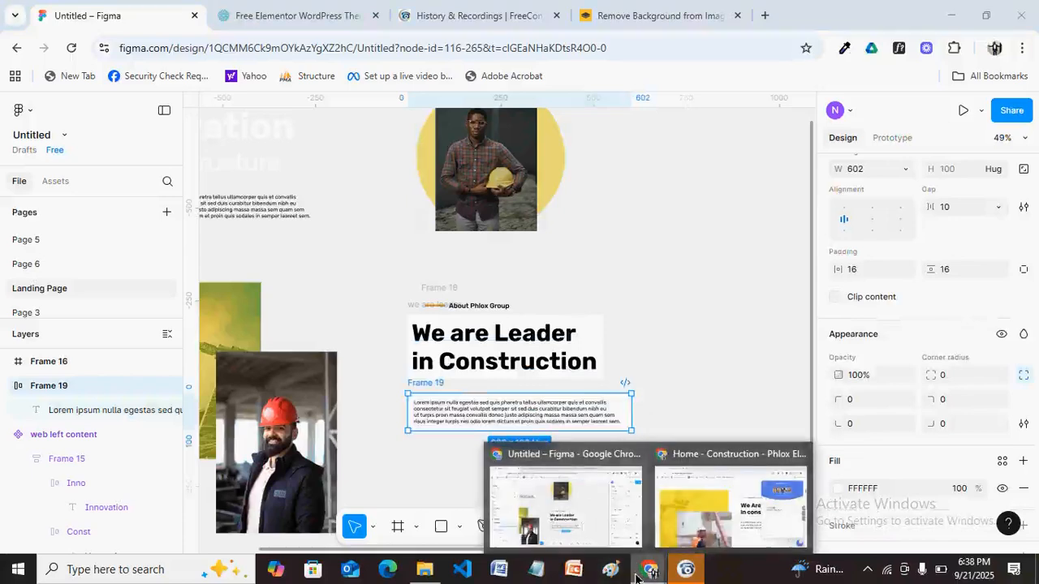
# Look over the Phlox demo's About section, then head back to the Untitled – Figma window.
pyautogui.click(688, 523)
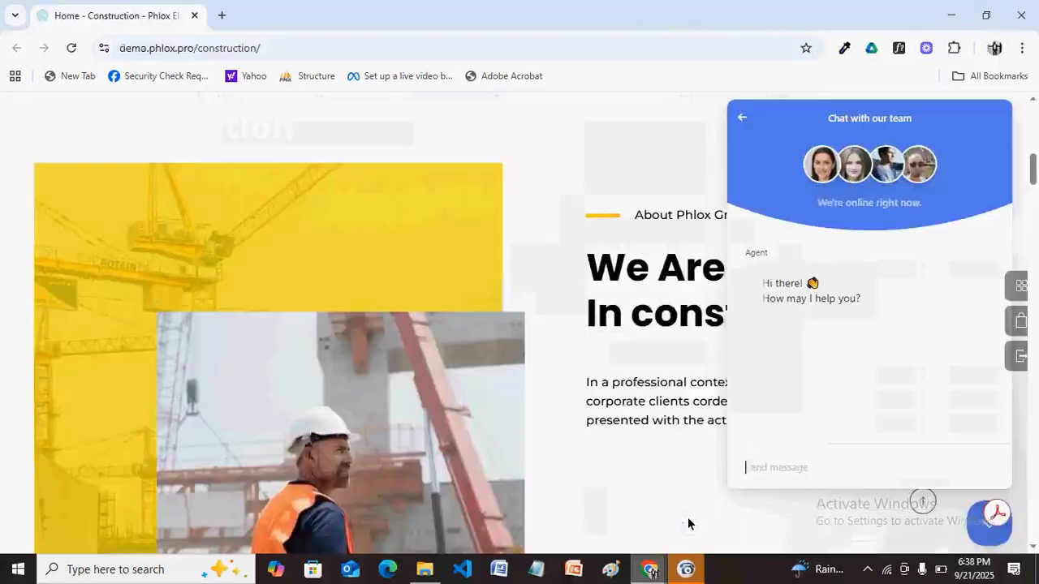
pyautogui.click(654, 574)
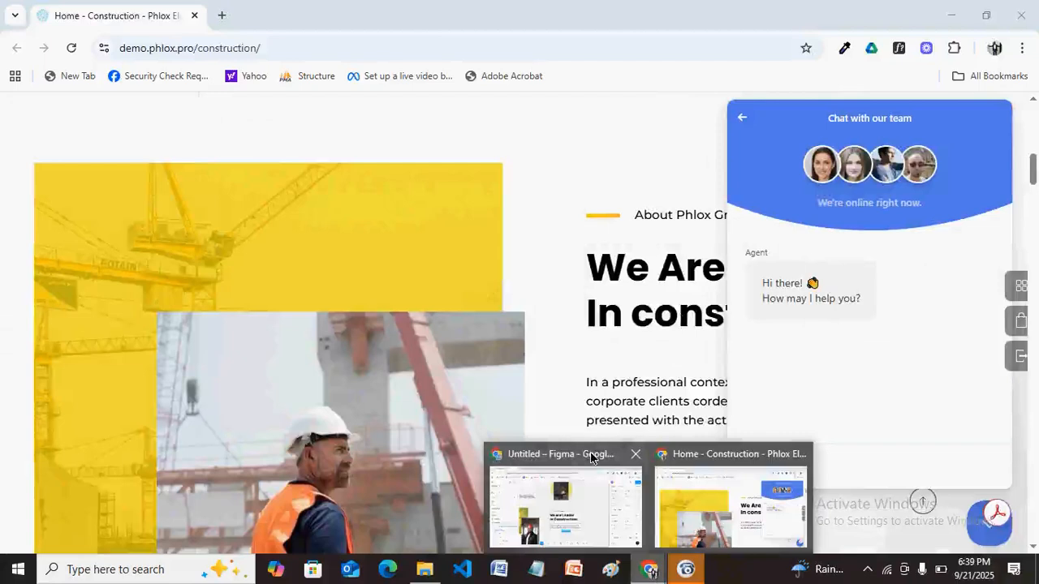
pyautogui.moveTo(589, 458)
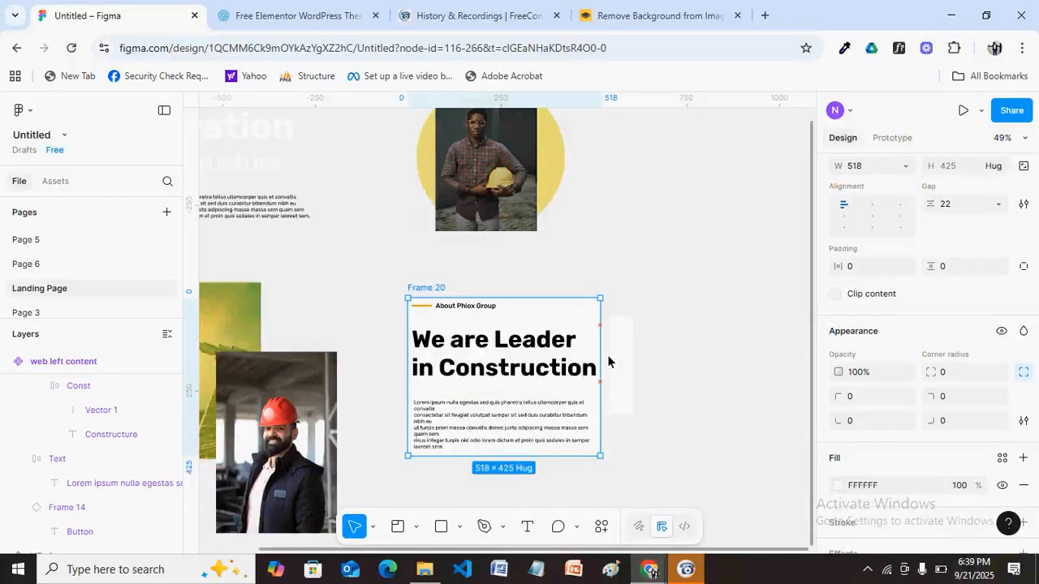
# Drag Frame 20's right edge out to 671 px wide so the heading and paragraph rewrap.
pyautogui.moveTo(608, 362); pyautogui.dragTo(609, 361)
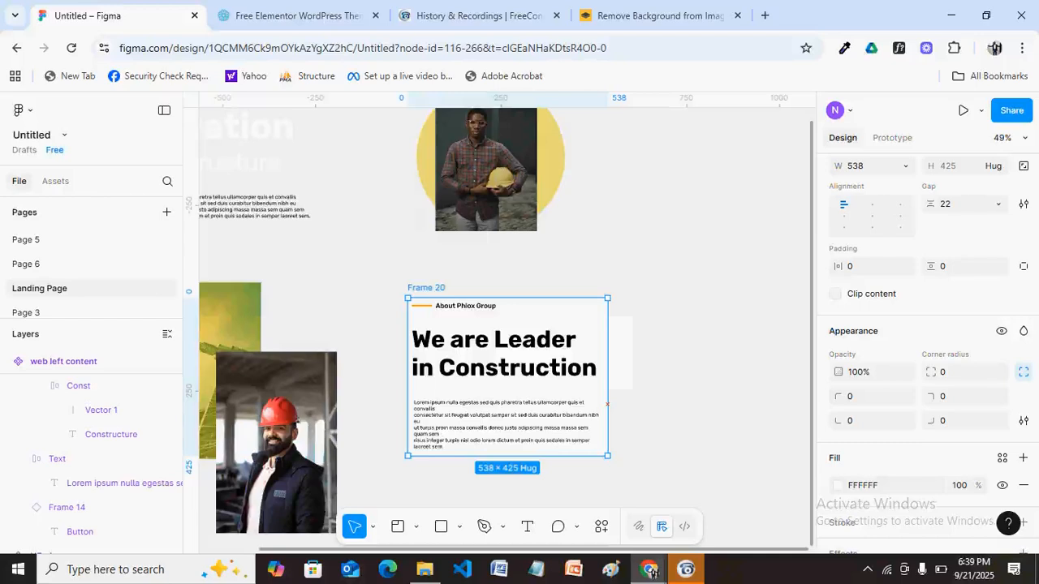
pyautogui.moveTo(607, 365); pyautogui.dragTo(656, 348)
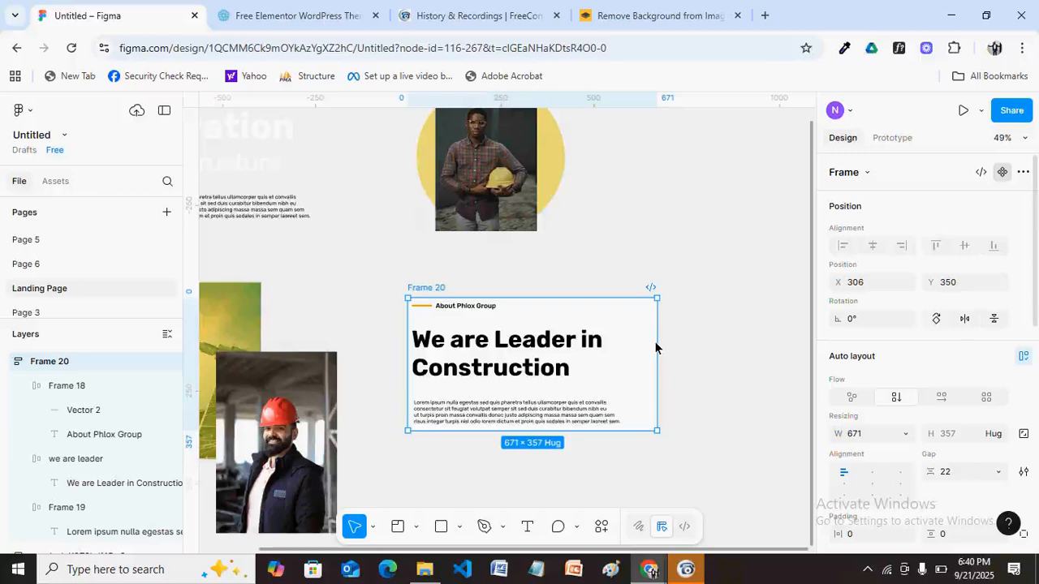
# Rename Frame 17, the crane photo frame, to 'image holder' in the Layers panel.
pyautogui.scroll(-5, 655, 348)
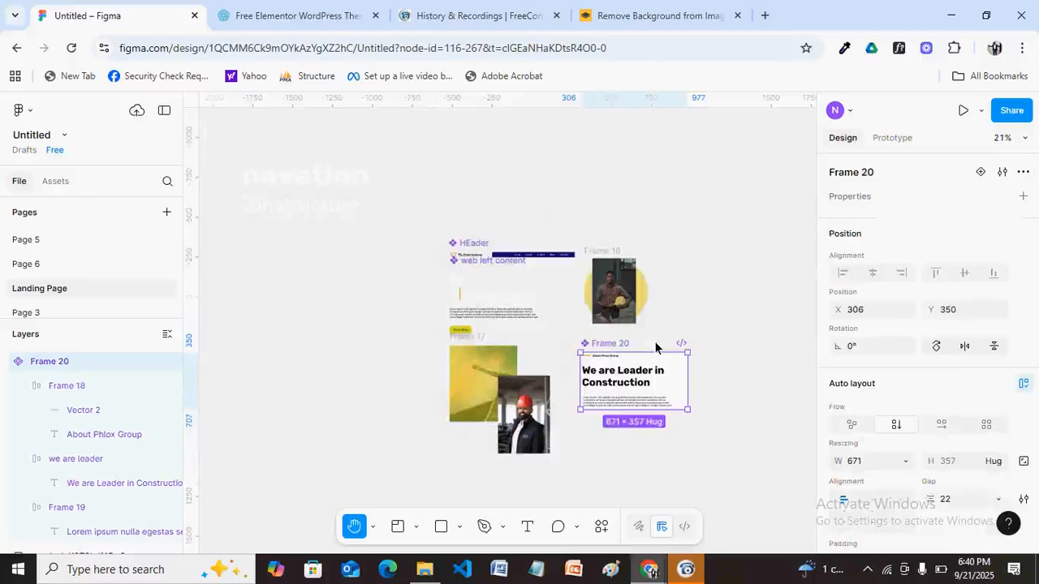
pyautogui.scroll(3, 630, 282)
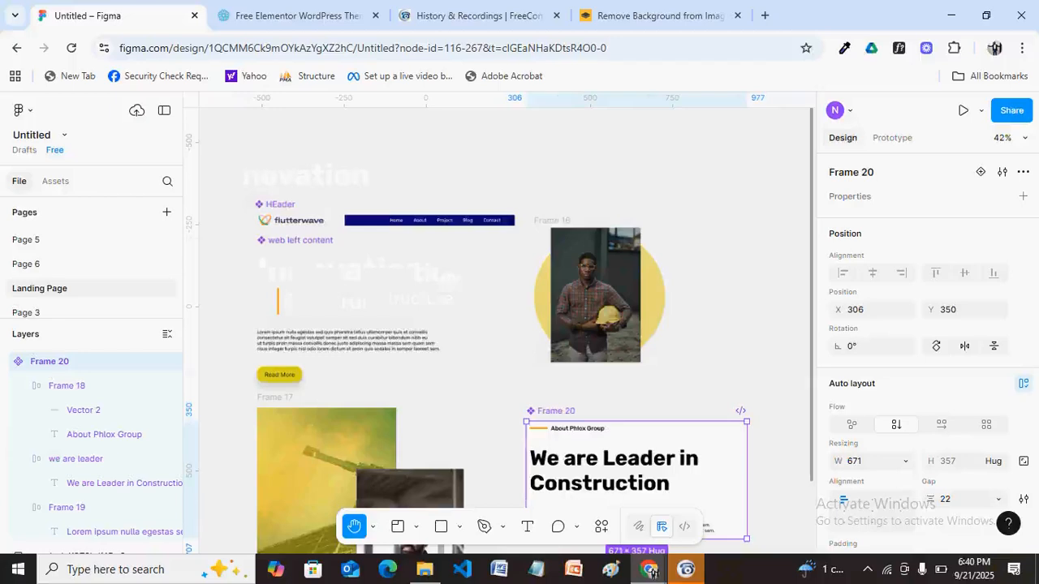
pyautogui.scroll(1, 507, 324)
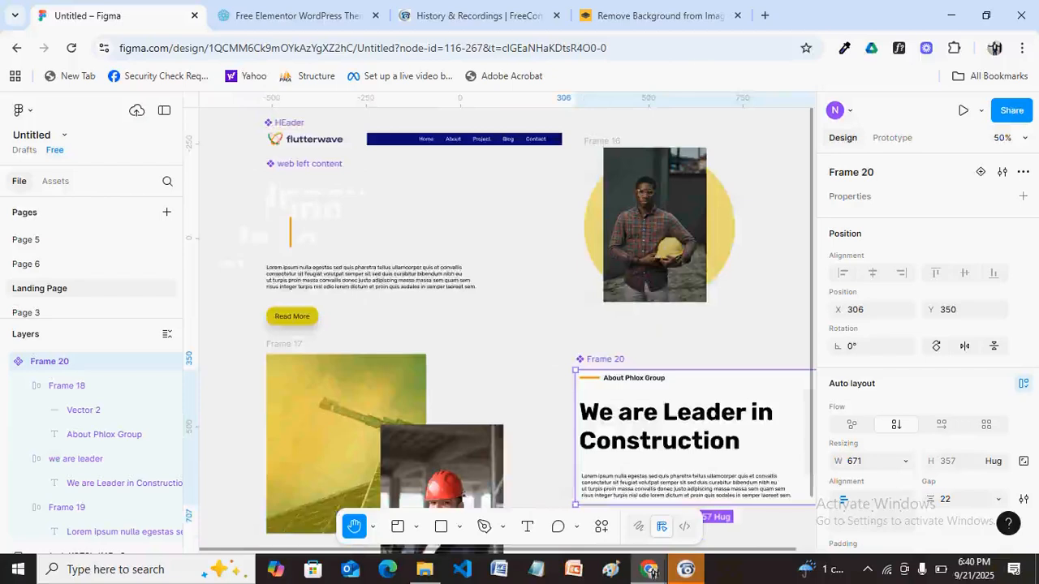
pyautogui.doubleClick(284, 344)
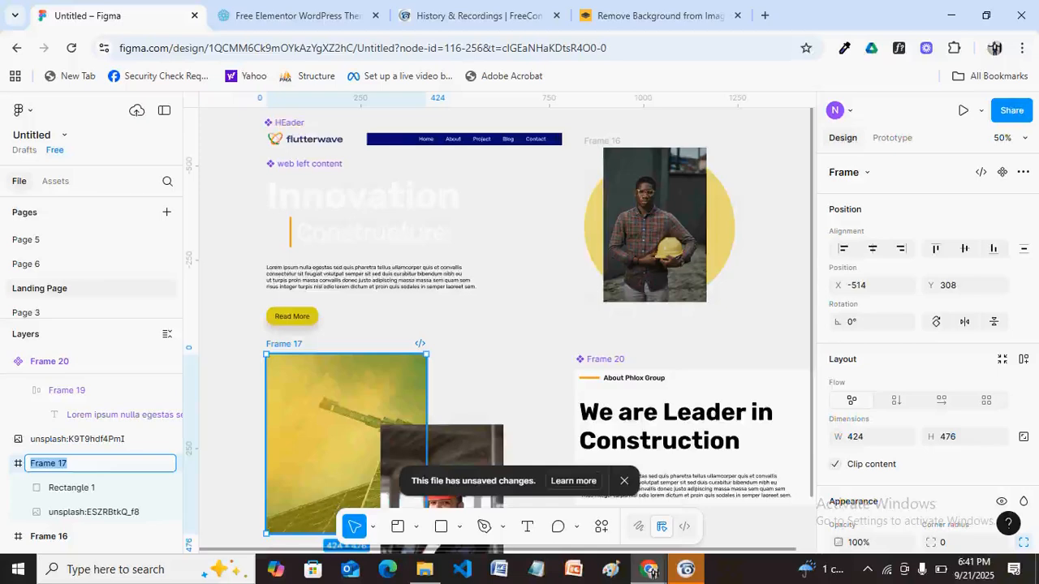
pyautogui.write('image holder')
pyautogui.press('Return')
pyautogui.press('Escape')
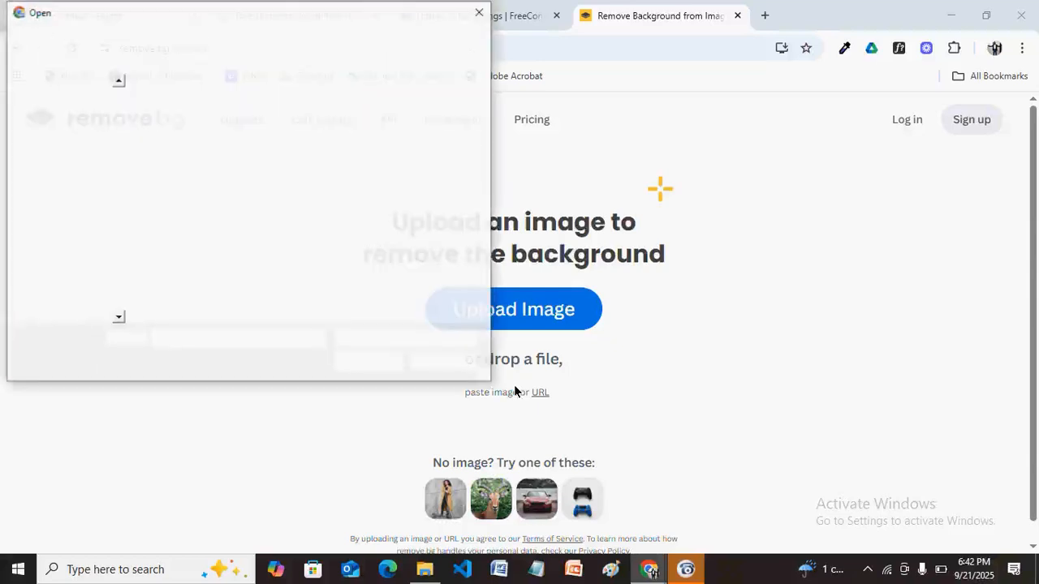
# Upload the photo to remove.bg and start its background removal.
pyautogui.click(479, 12)
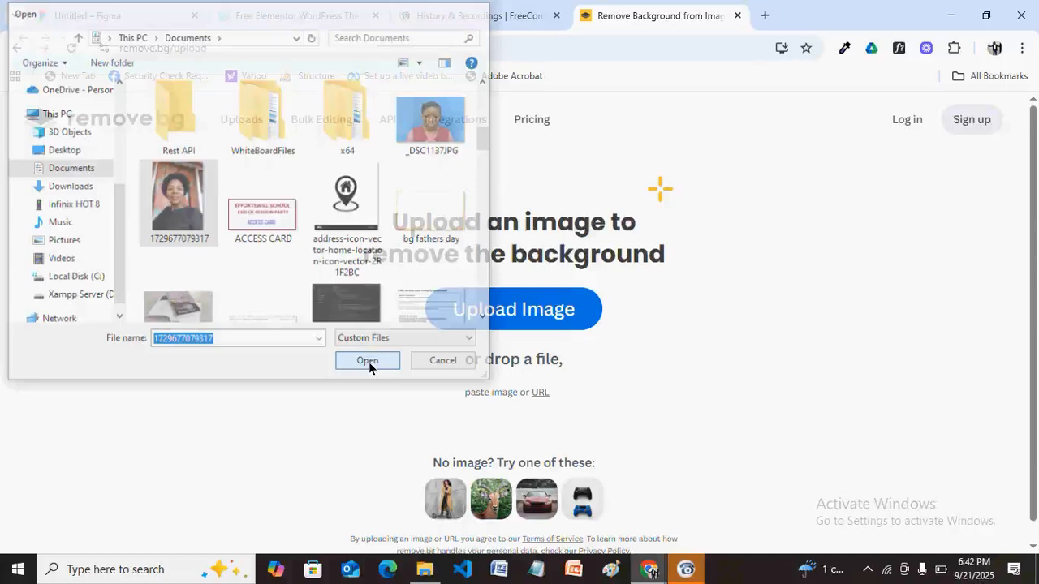
pyautogui.click(368, 362)
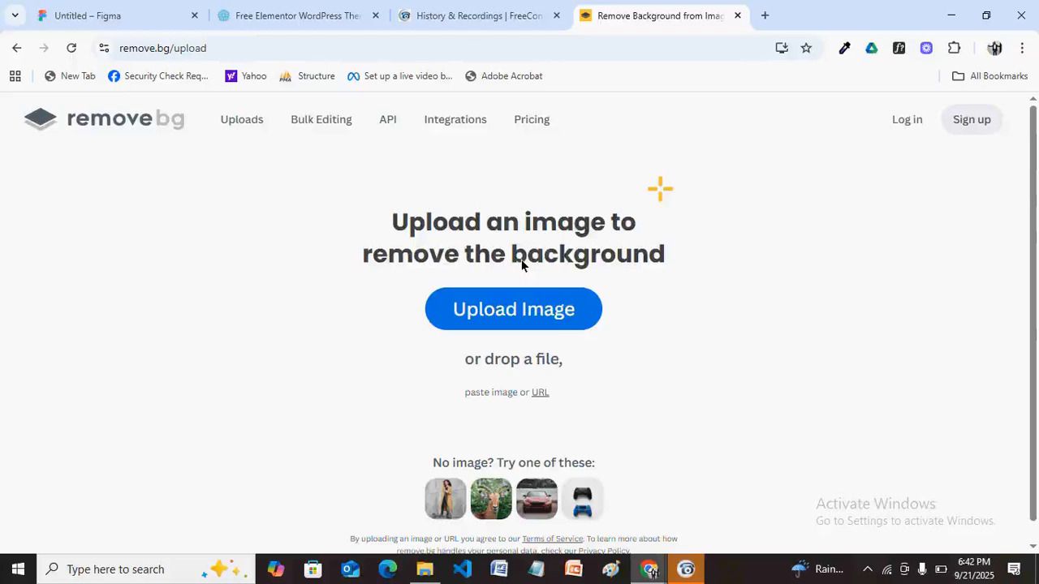
pyautogui.hotkey('ctrl', 'v')
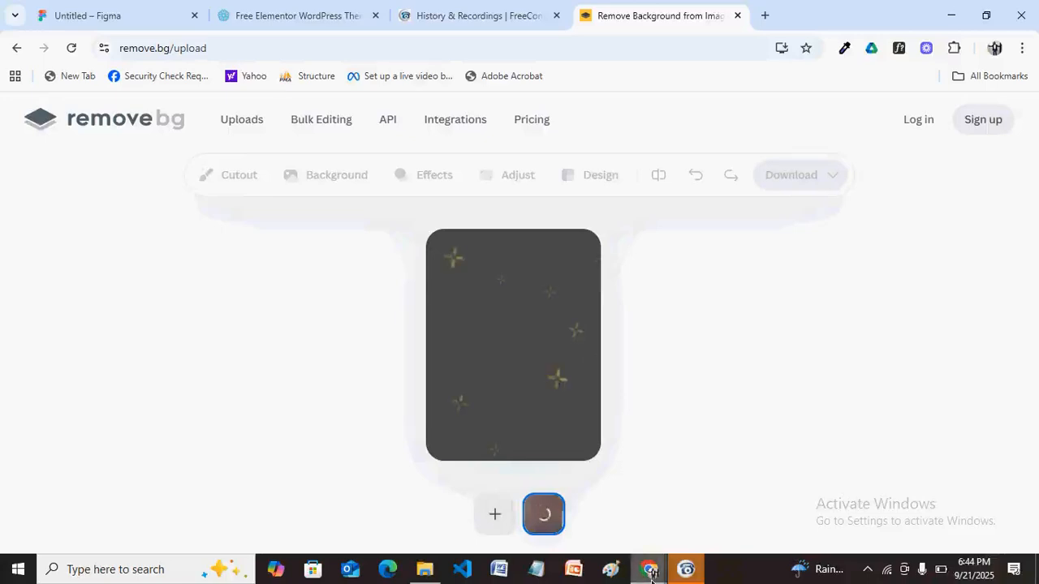
# Switch back to the Untitled – Figma browser tab.
pyautogui.moveTo(651, 572)
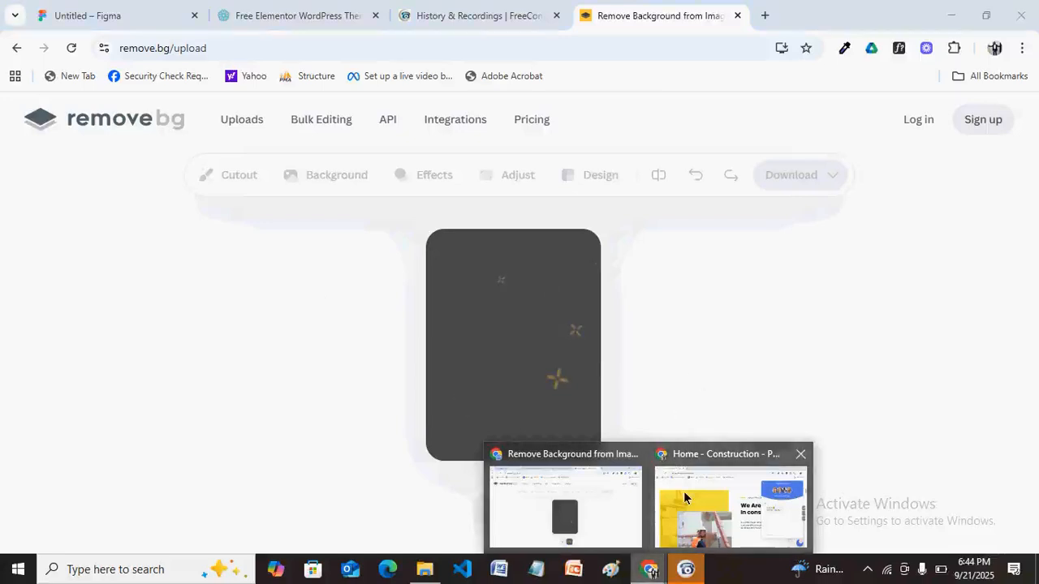
pyautogui.click(128, 18)
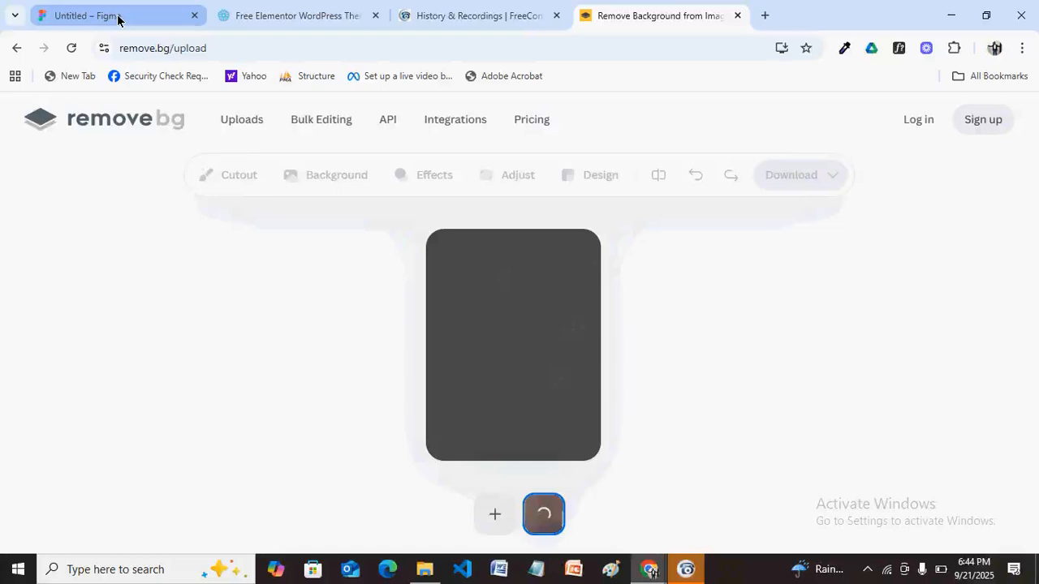
pyautogui.click(118, 16)
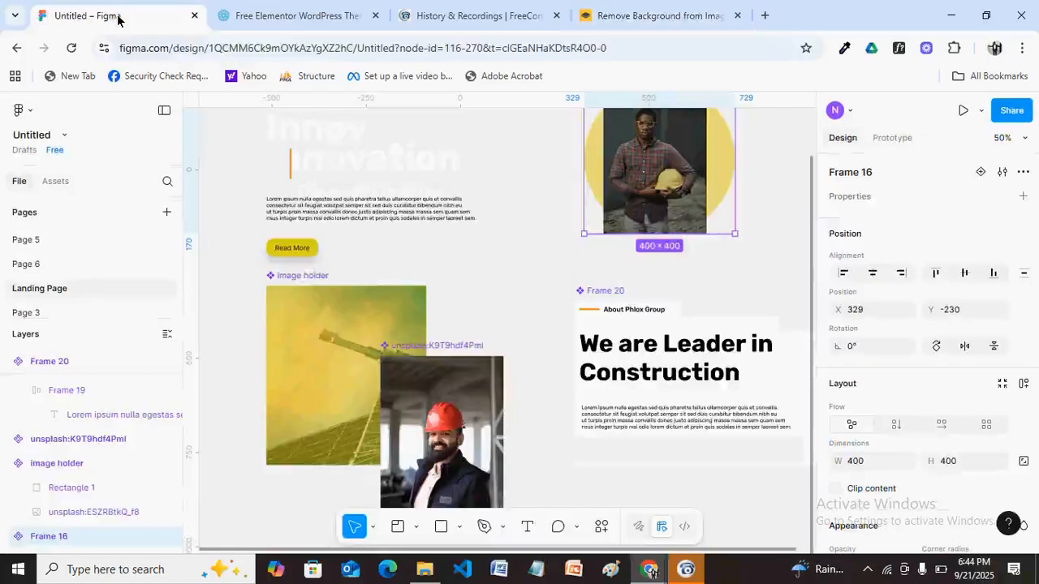
# Add a new Page 8 to the file and switch to the Frame tool.
pyautogui.scroll(-1, 117, 20)
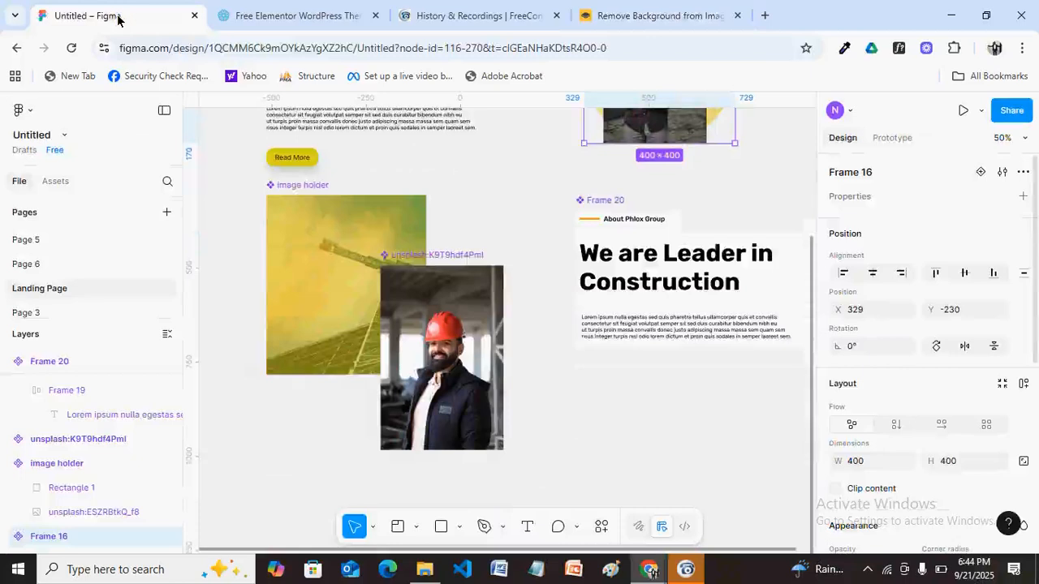
pyautogui.click(167, 212)
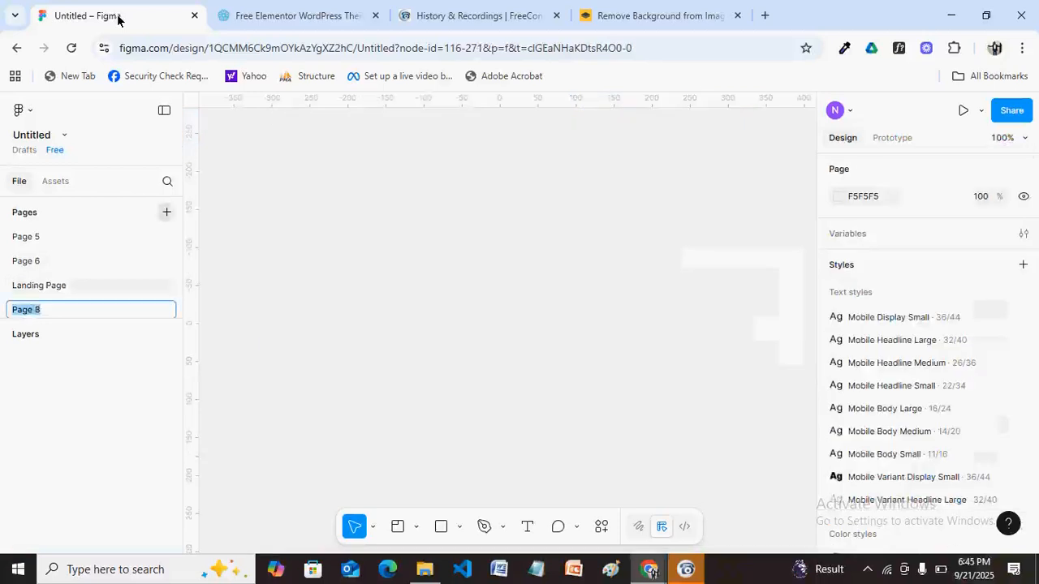
pyautogui.click(416, 527)
pyautogui.click(468, 459)
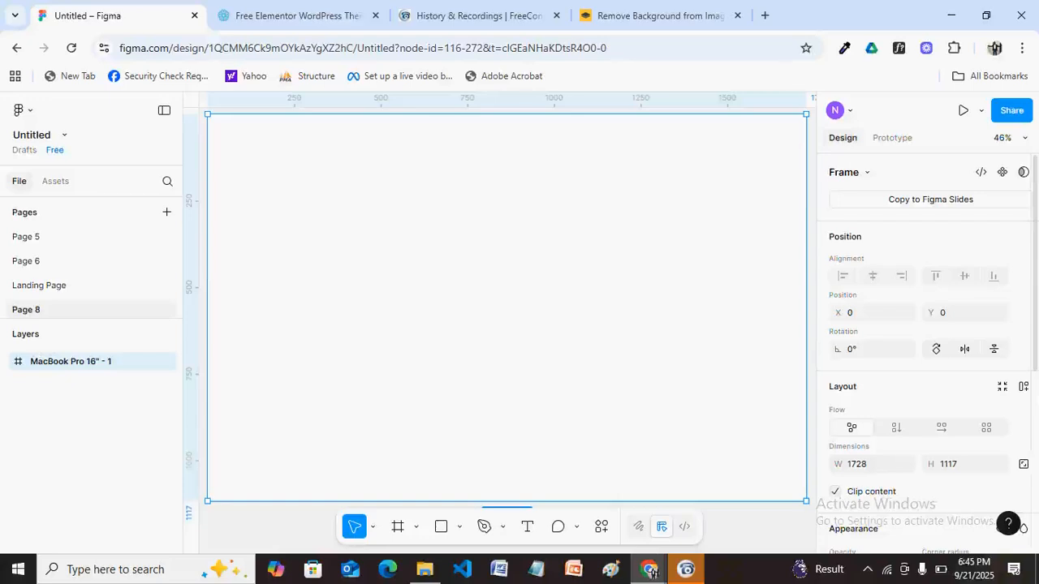
# Bring up the layout guide styles list for the new MacBook Pro 16" frame.
pyautogui.scroll(-3, 925, 349)
pyautogui.scroll(4, 925, 349)
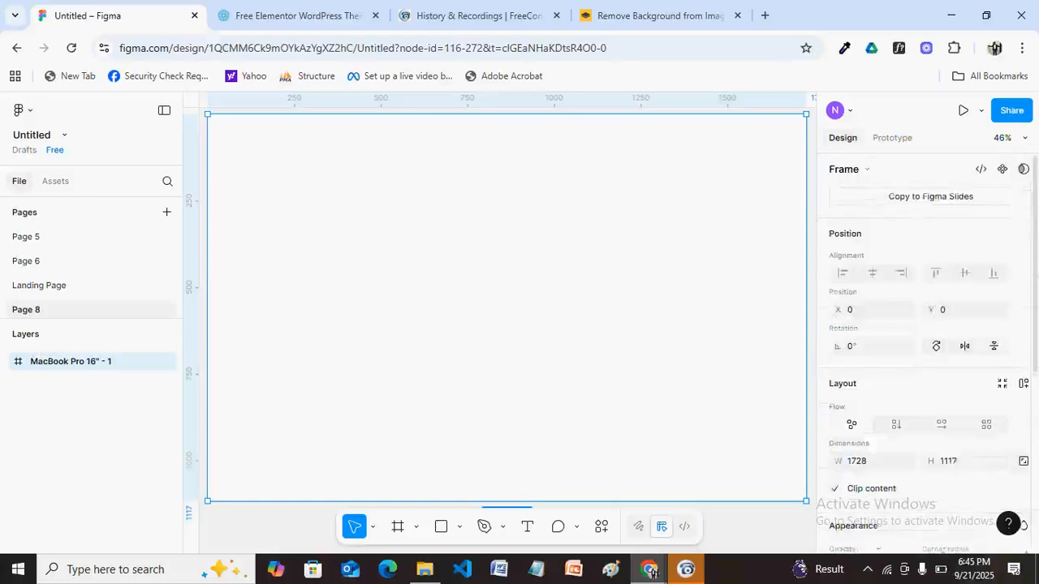
pyautogui.scroll(-1, 925, 349)
pyautogui.scroll(-3, 1001, 468)
pyautogui.click(1002, 468)
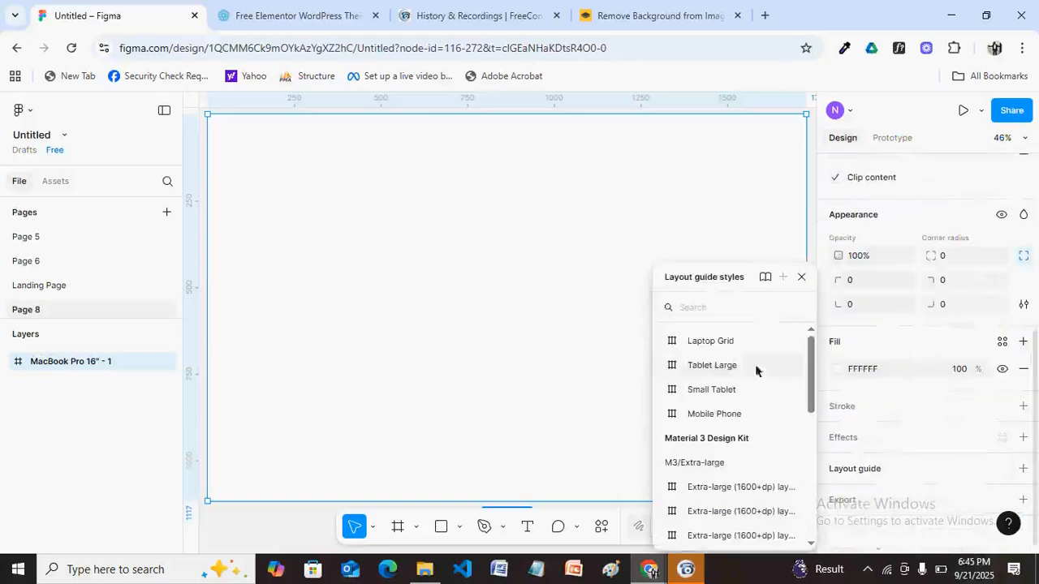
# Apply the Laptop Grid layout guide, draw a new frame, and bring up its context menu.
pyautogui.click(692, 344)
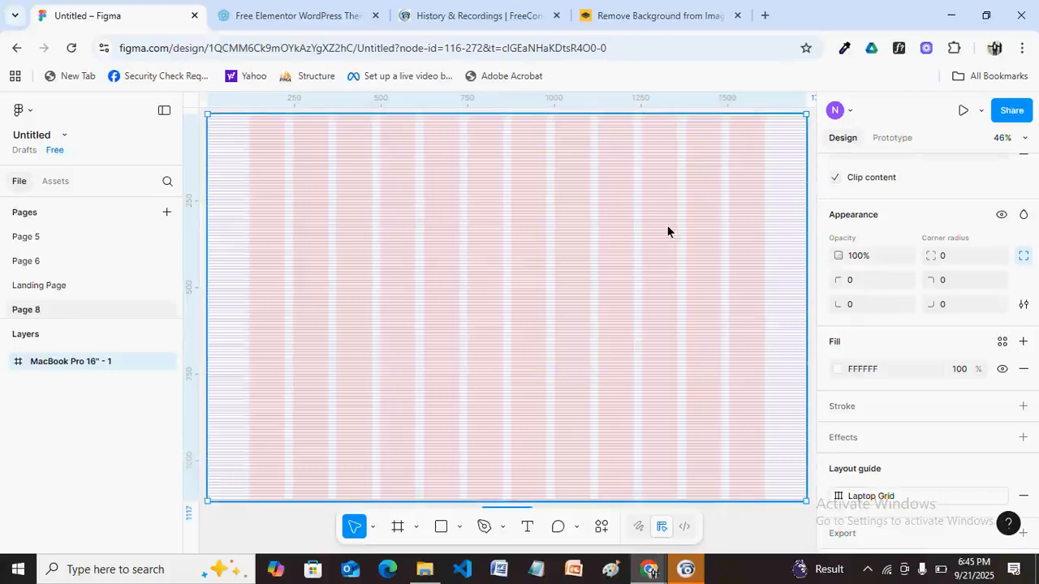
pyautogui.click(55, 182)
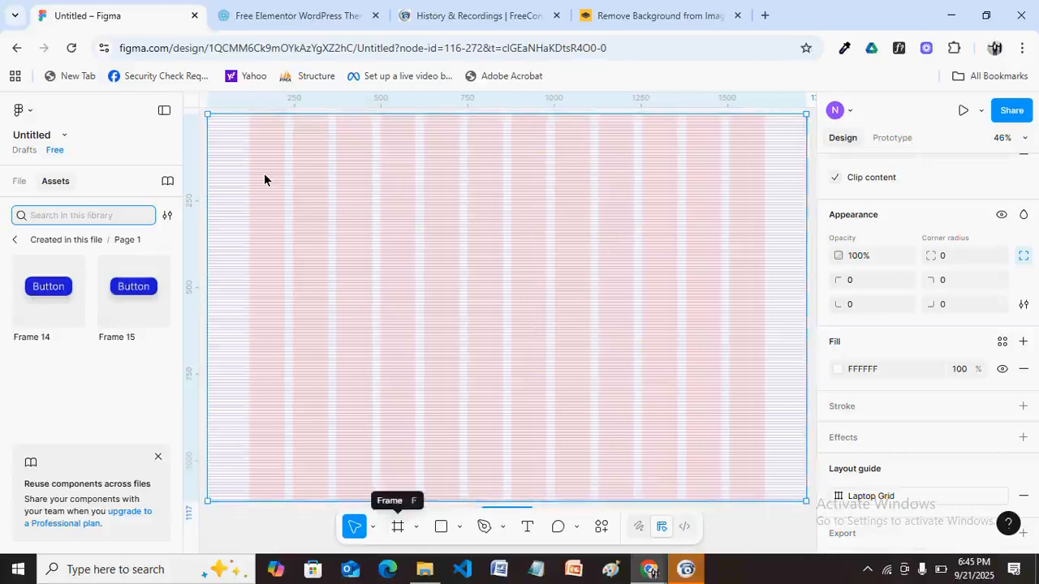
pyautogui.press('f')
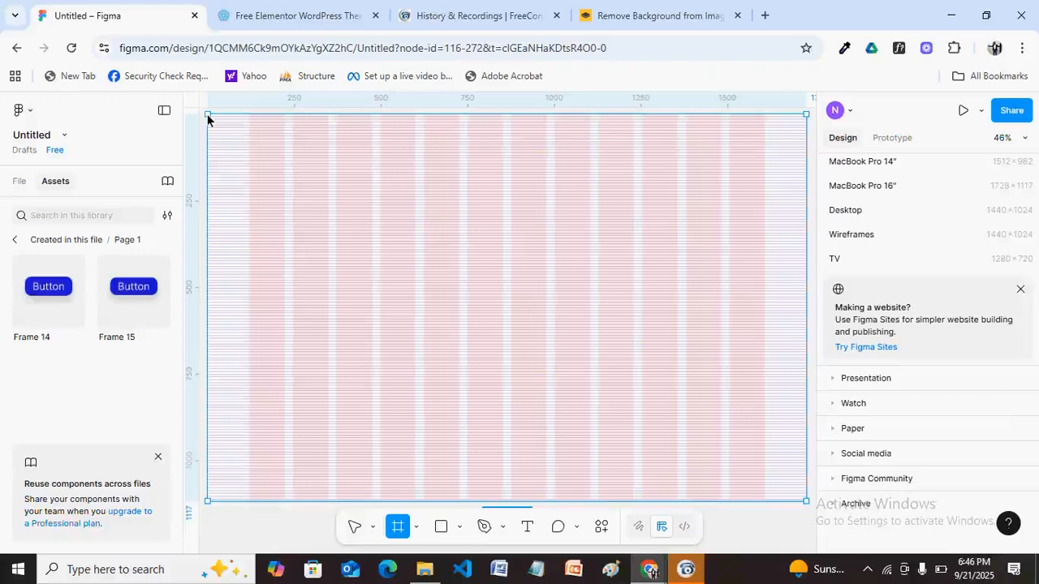
pyautogui.moveTo(207, 119); pyautogui.dragTo(787, 501)
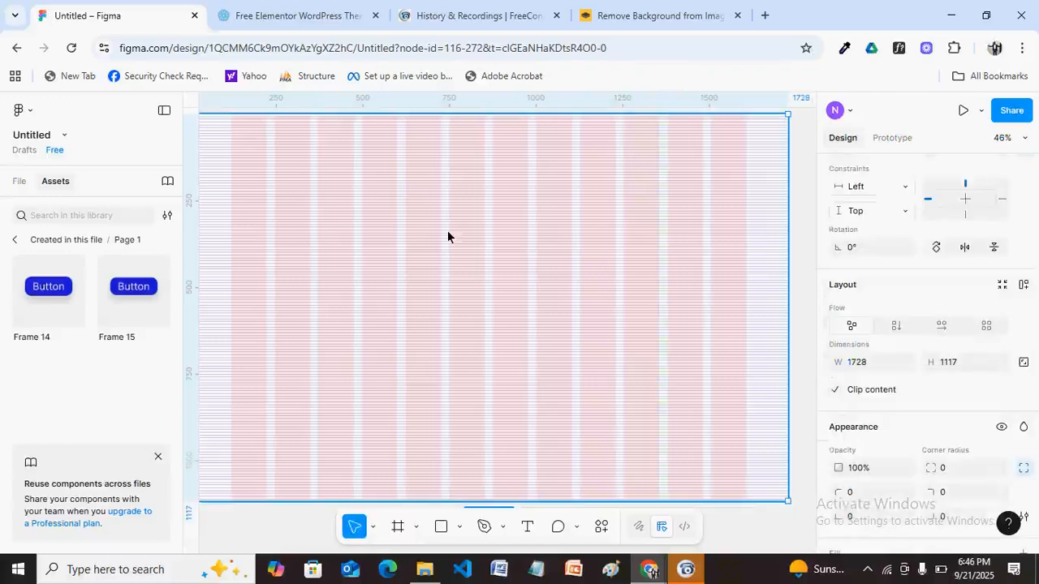
pyautogui.rightClick(447, 232)
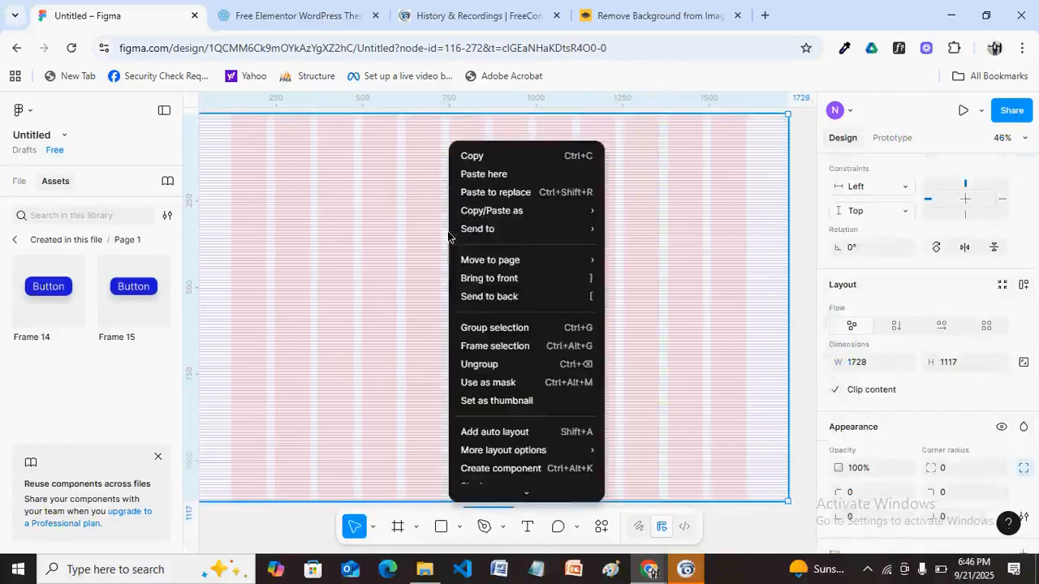
# Launch the Unsplash plugin and search it for 'construction site' photos.
pyautogui.moveTo(534, 489)
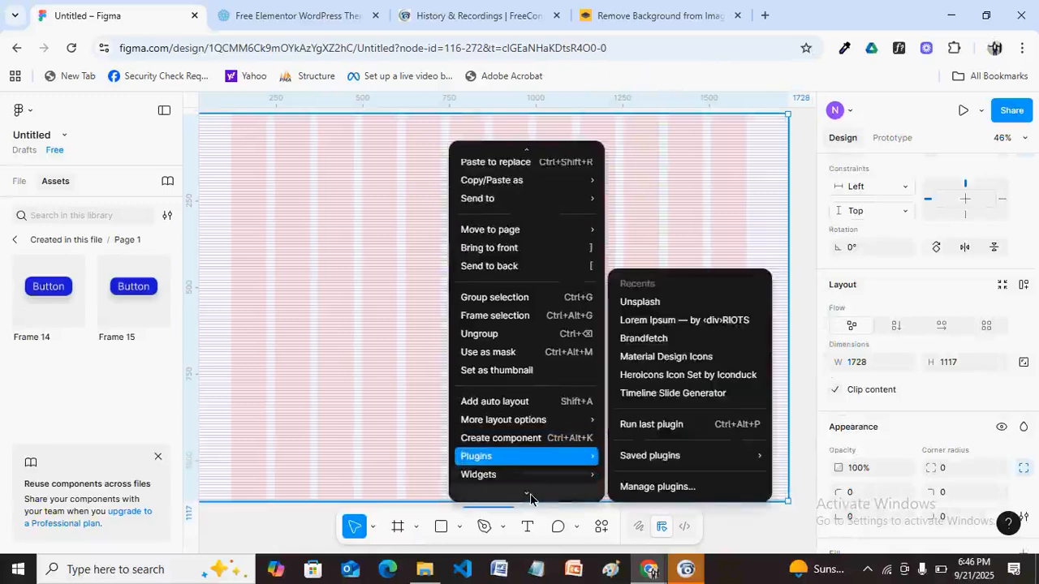
pyautogui.click(639, 301)
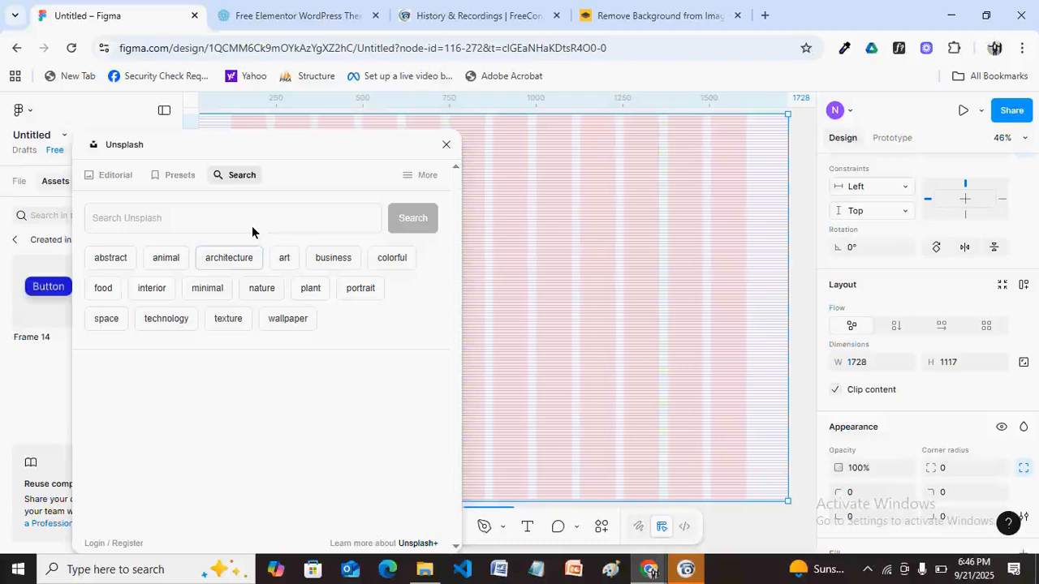
pyautogui.click(132, 219)
pyautogui.write('c')
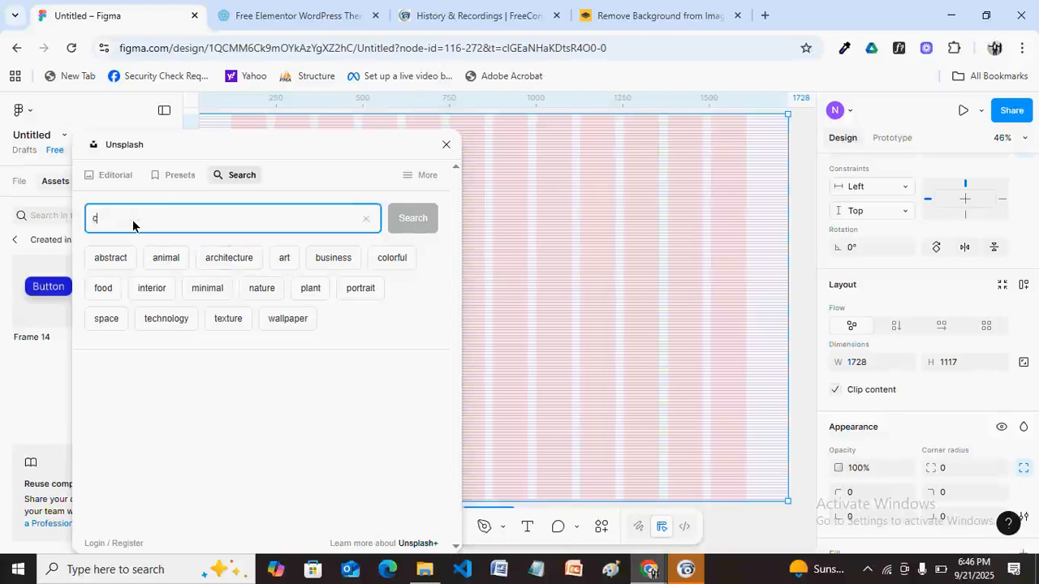
pyautogui.write('onstruction site')
pyautogui.press('Return')
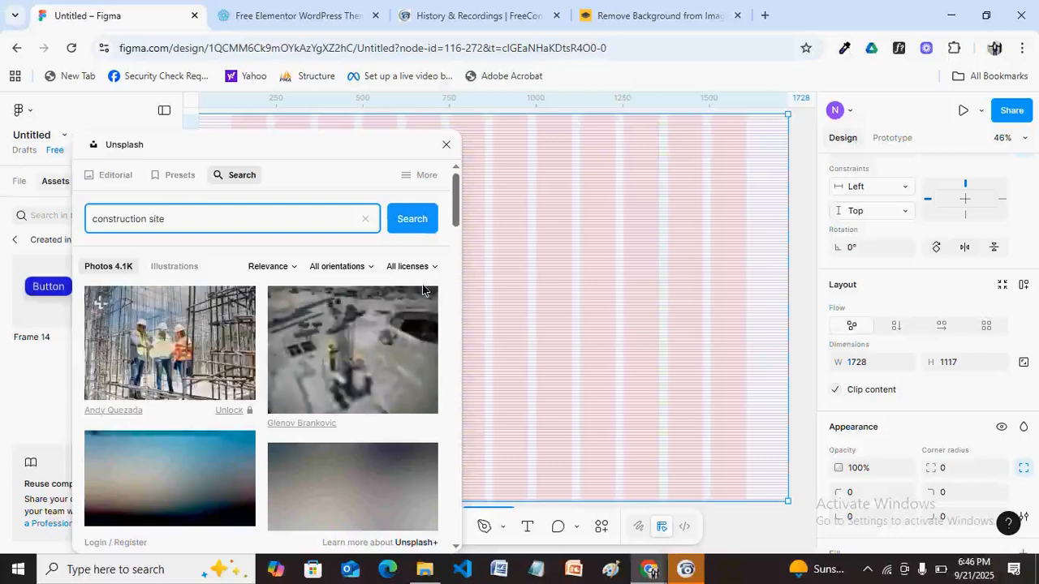
pyautogui.scroll(-2, 455, 231)
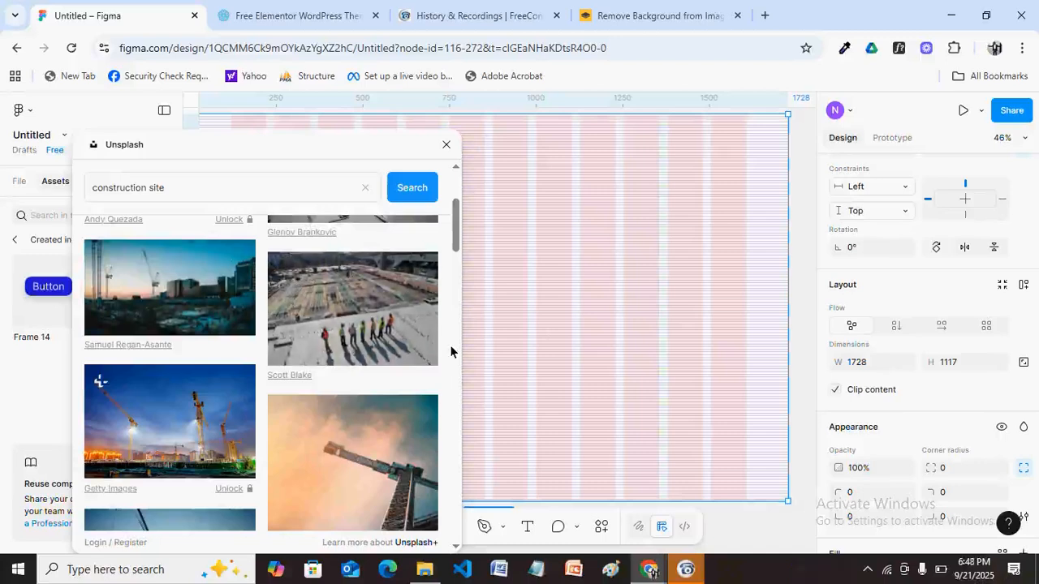
# Fill the 1728×1117 frame with the cranes-at-dusk construction photo, then close Unsplash.
pyautogui.click(211, 273)
pyautogui.click(446, 146)
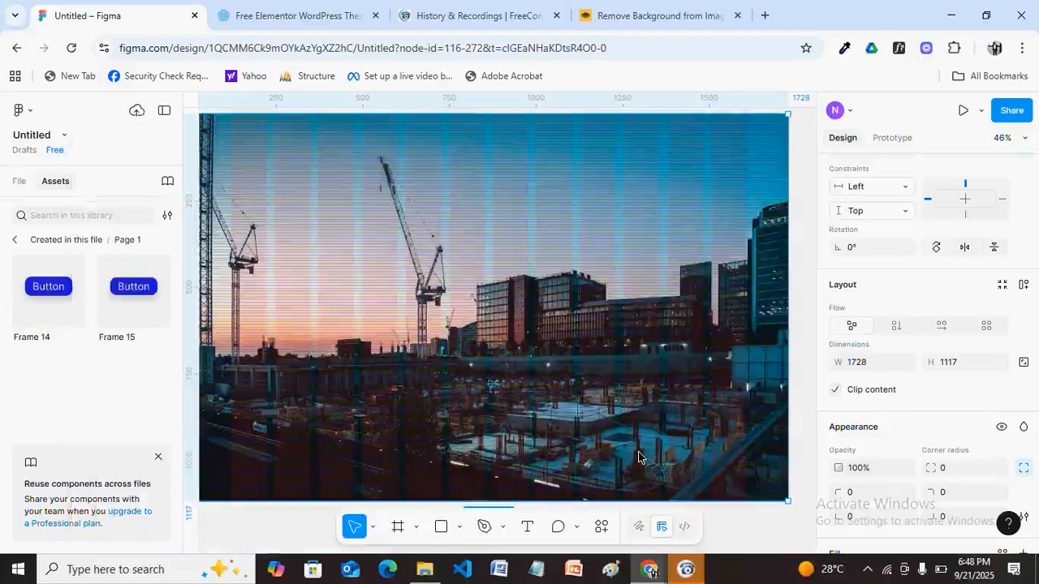
# Pan the canvas, undo and restore the photo fill, and return to the Frame tool.
pyautogui.press('h')
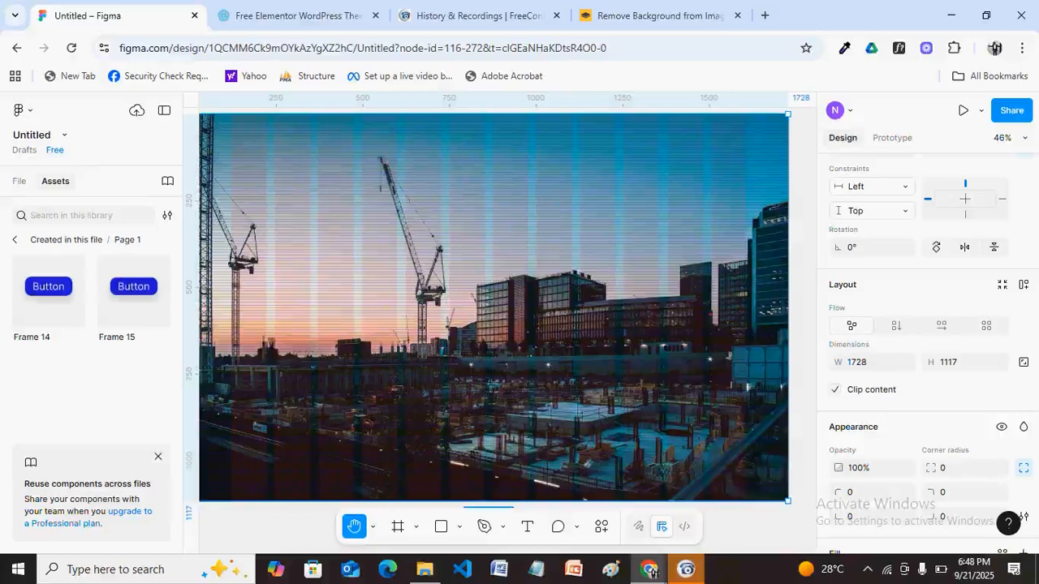
pyautogui.scroll(-1, 659, 468)
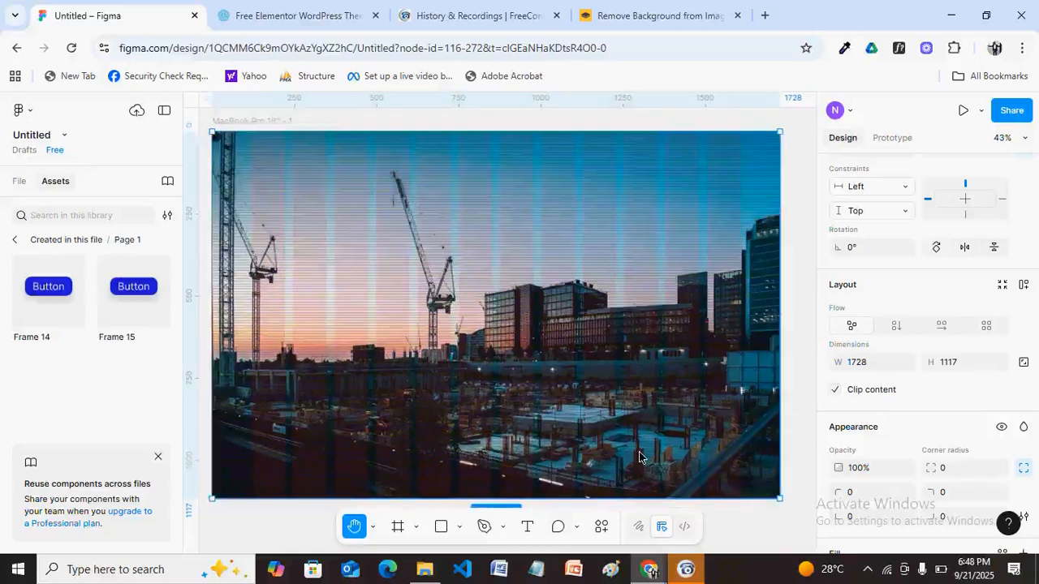
pyautogui.click(354, 526)
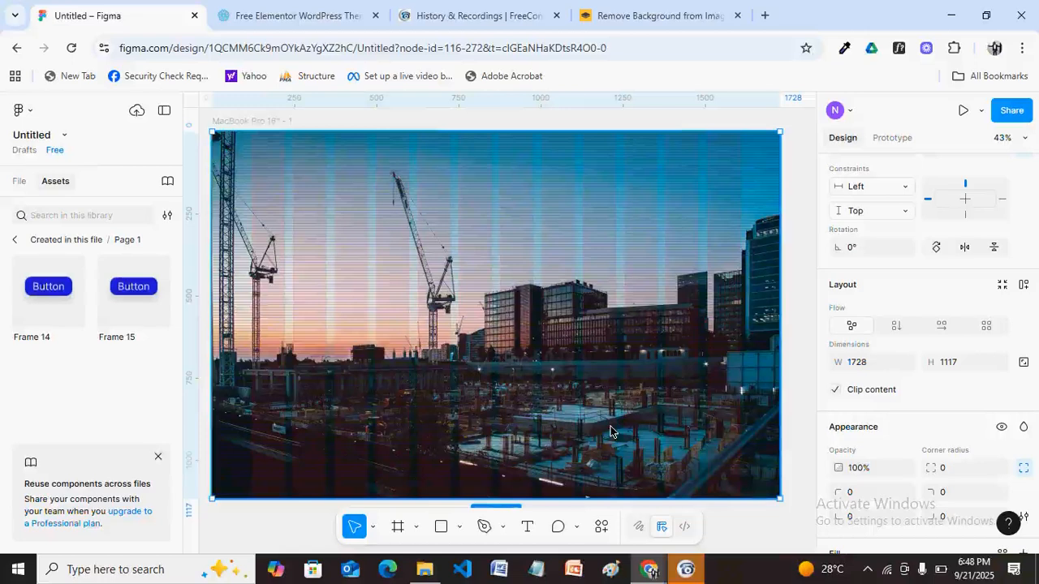
pyautogui.click(399, 528)
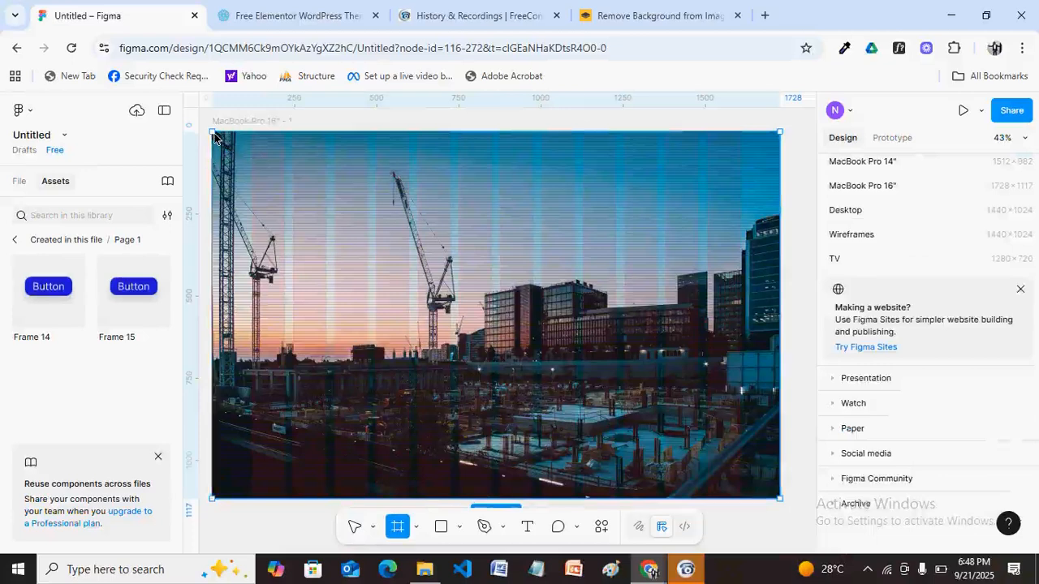
pyautogui.hotkey('ctrl', 'z')
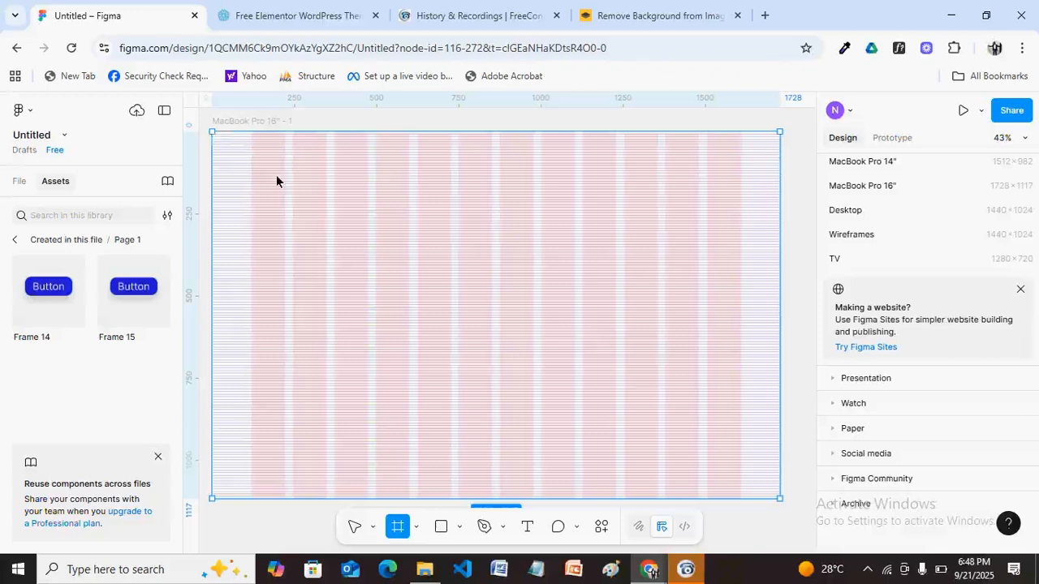
pyautogui.hotkey('ctrl', 'shift', 'z')
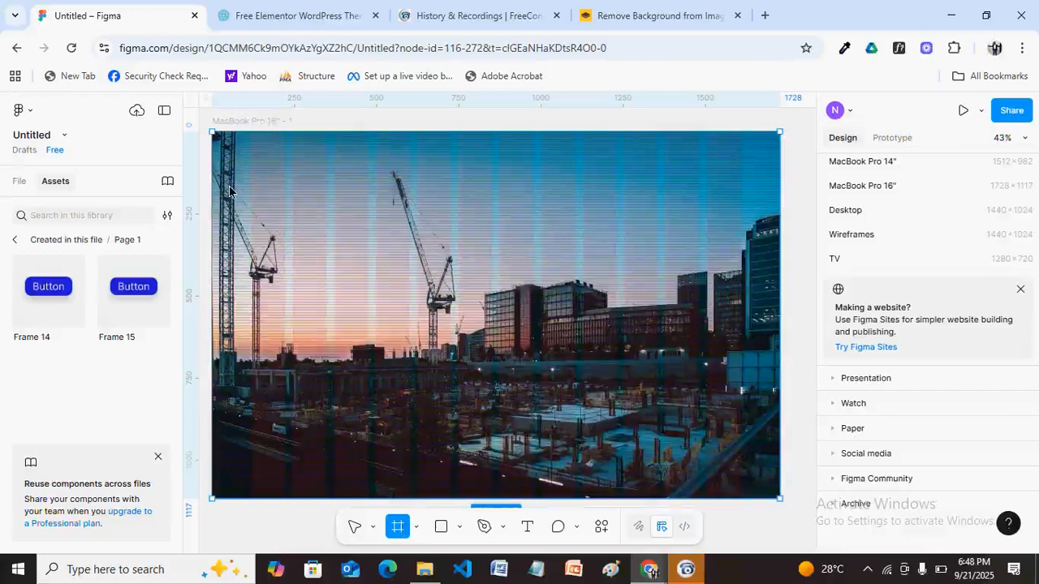
pyautogui.press('v')
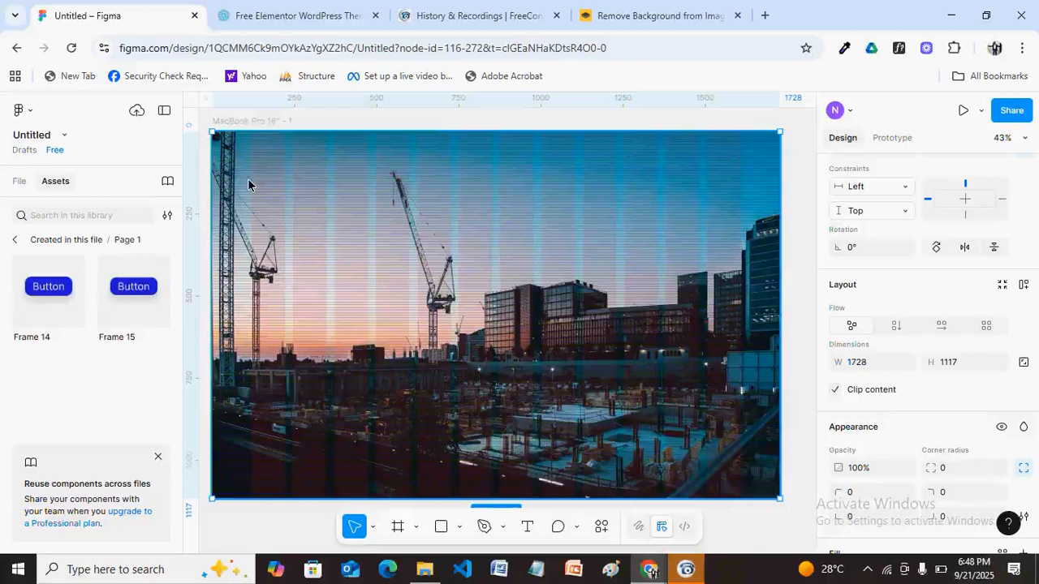
pyautogui.click(397, 527)
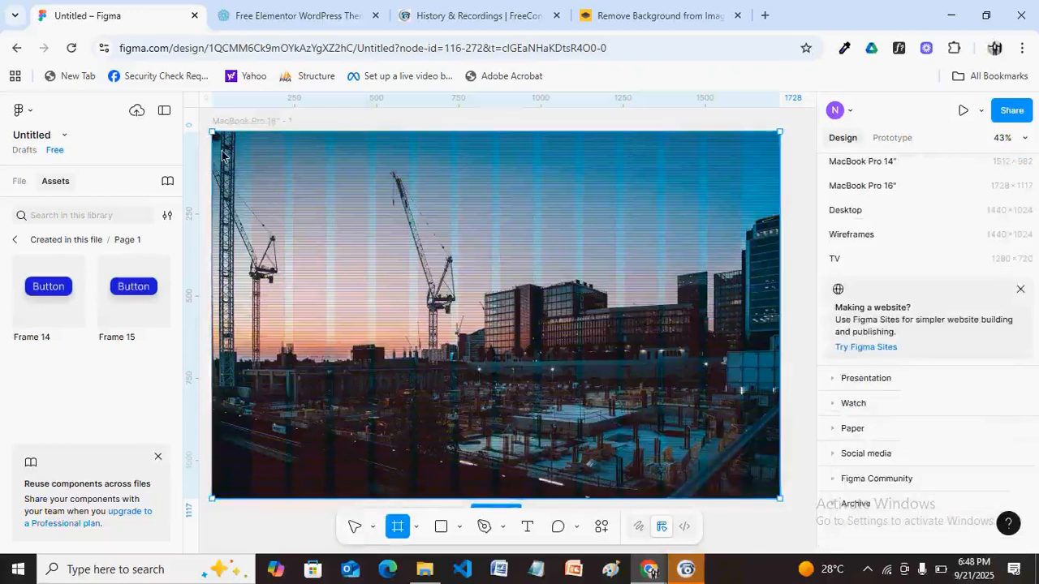
# Draw a new frame over the photo, sized 1728×1117 and aligned to its edges.
pyautogui.moveTo(223, 154); pyautogui.dragTo(388, 258)
pyautogui.click(876, 364)
pyautogui.write('1728')
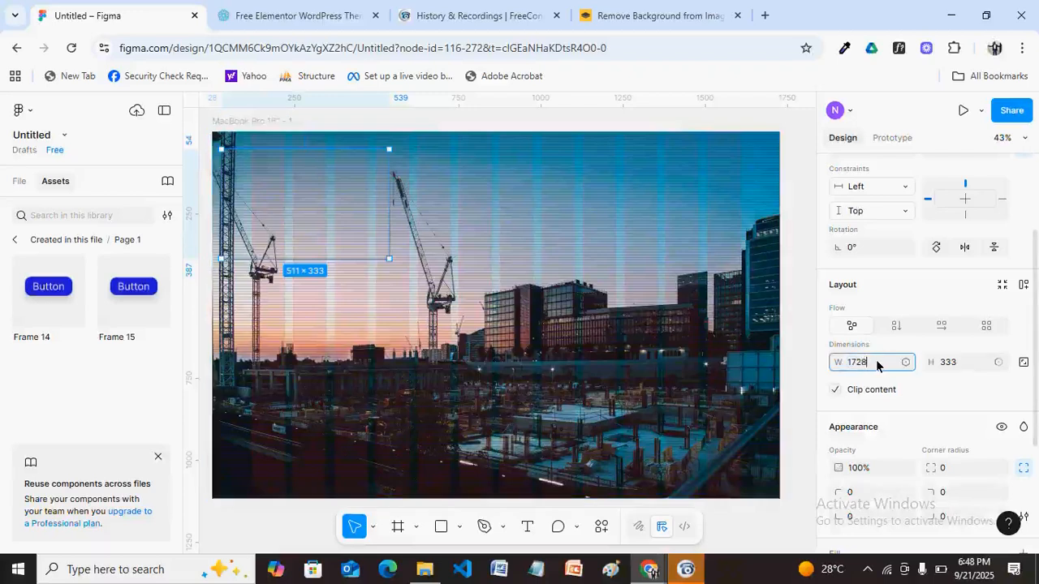
pyautogui.click(966, 367)
pyautogui.write('1117')
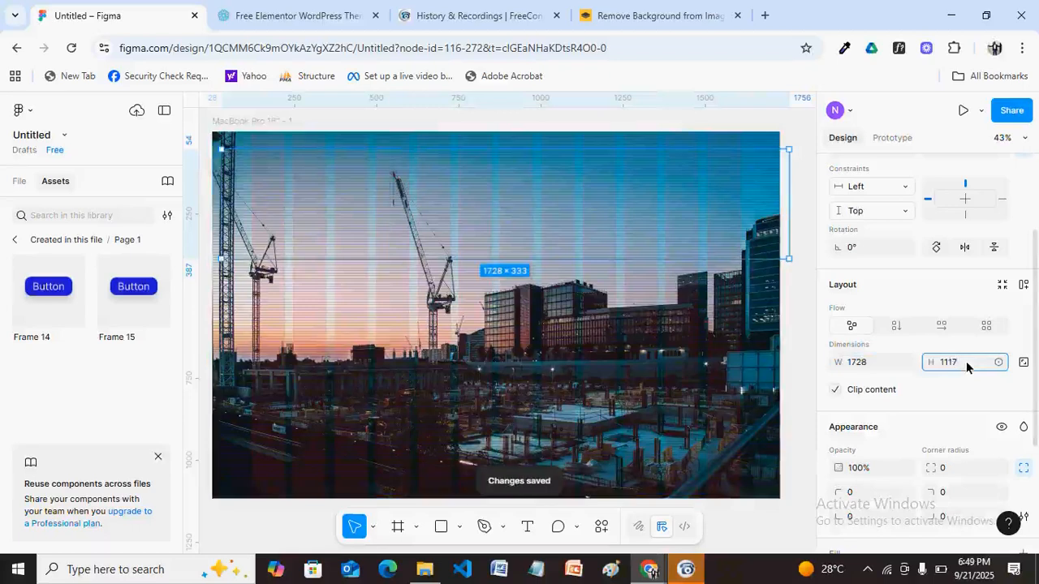
pyautogui.press('Return')
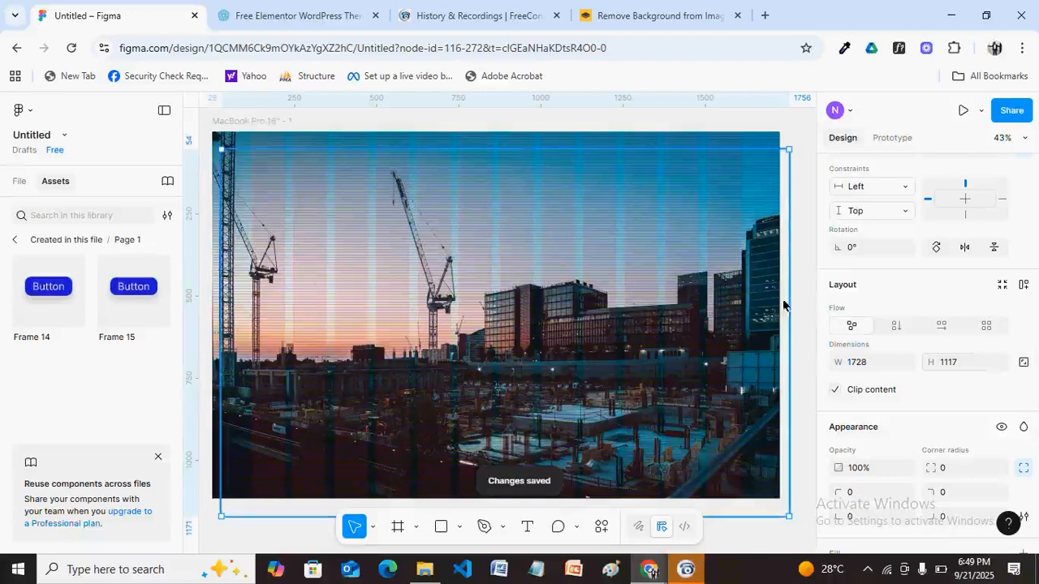
pyautogui.moveTo(331, 229); pyautogui.dragTo(318, 207)
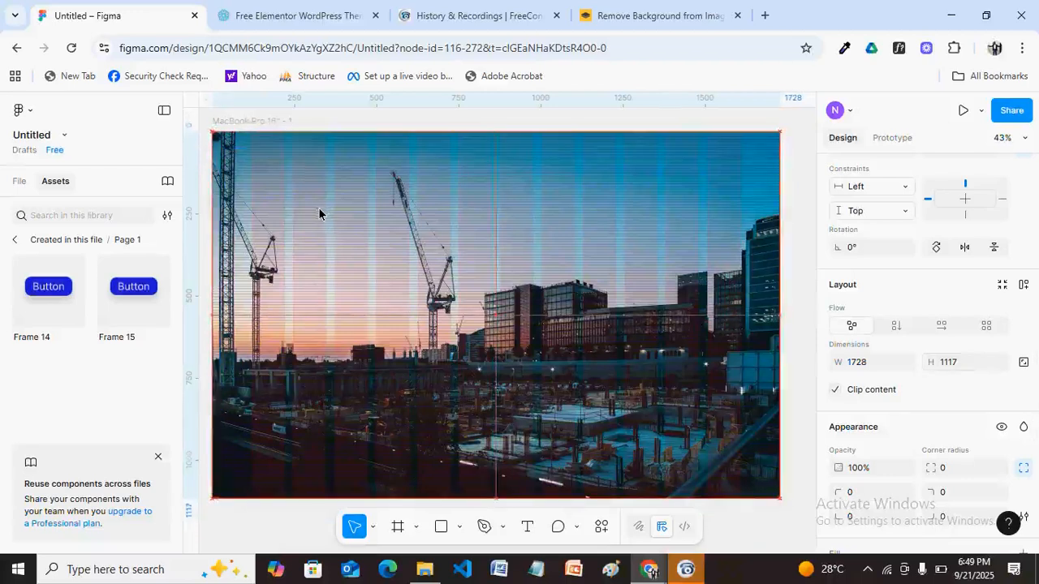
# Fill the overlay frame with the detached dark-blue 090B77 style at 50% opacity.
pyautogui.scroll(-3, 925, 349)
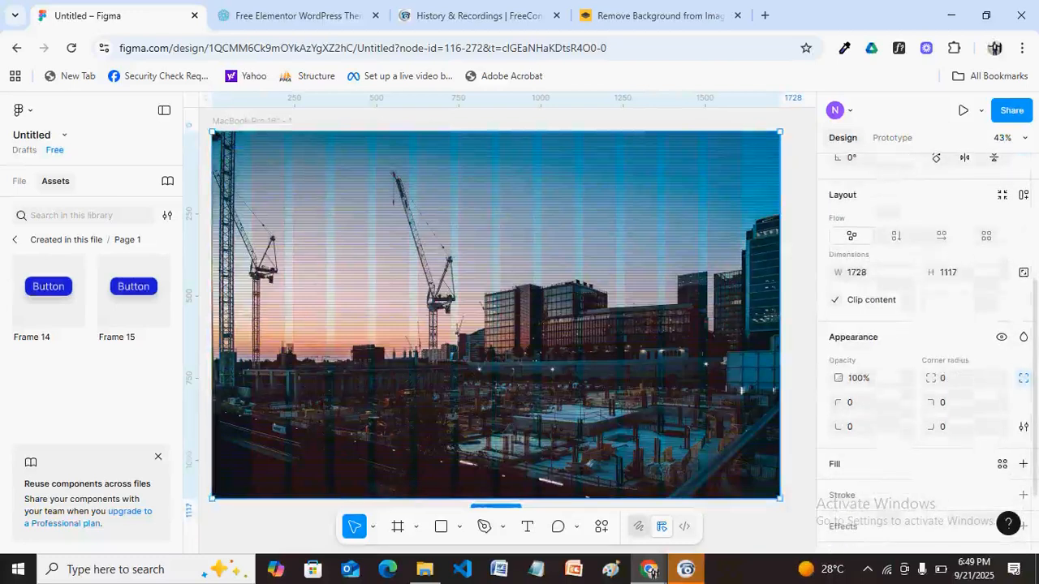
pyautogui.click(1002, 463)
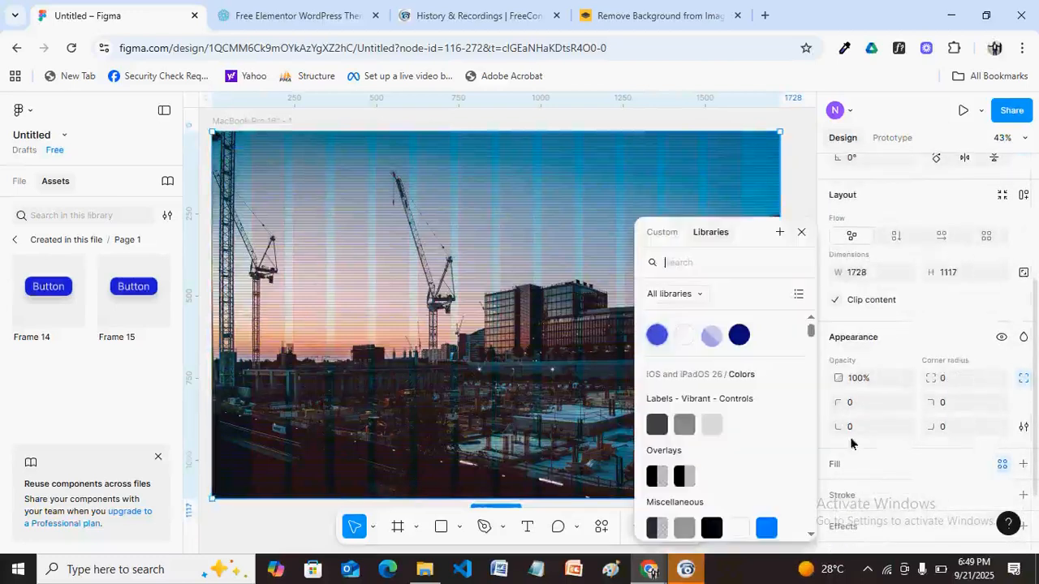
pyautogui.click(737, 335)
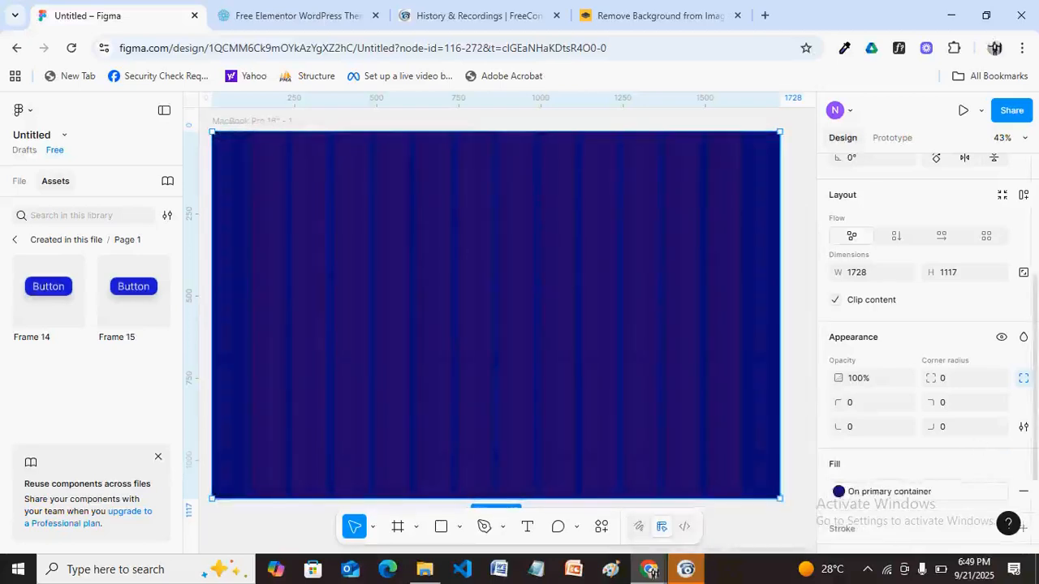
pyautogui.scroll(-2, 925, 351)
pyautogui.scroll(-1, 925, 369)
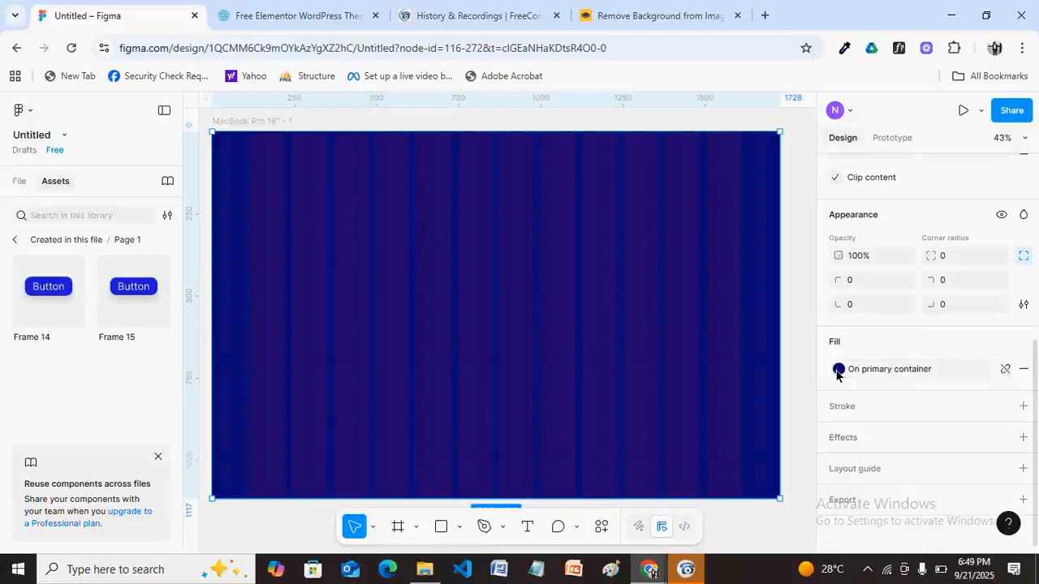
pyautogui.click(1005, 370)
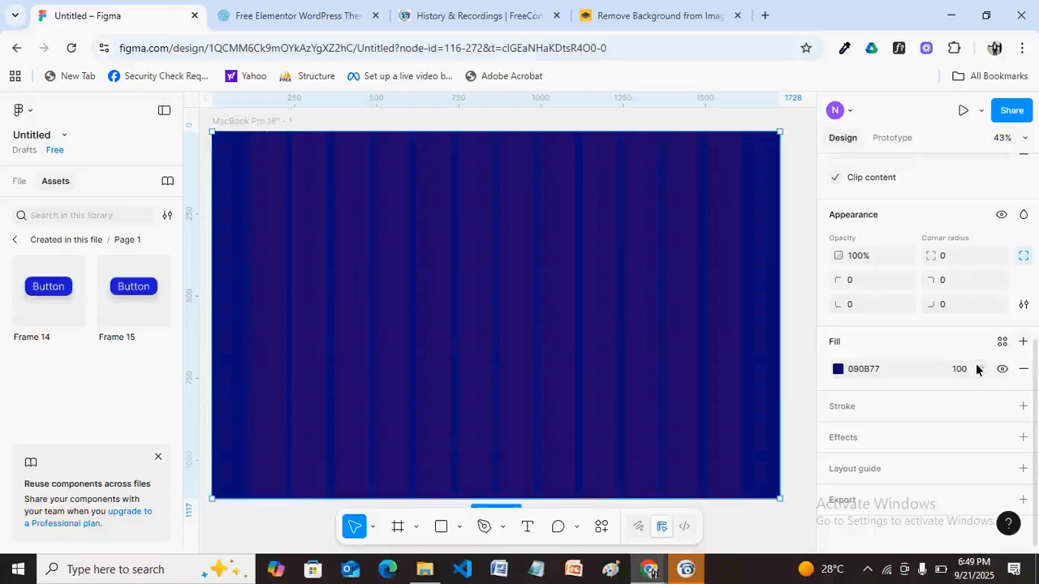
pyautogui.click(968, 375)
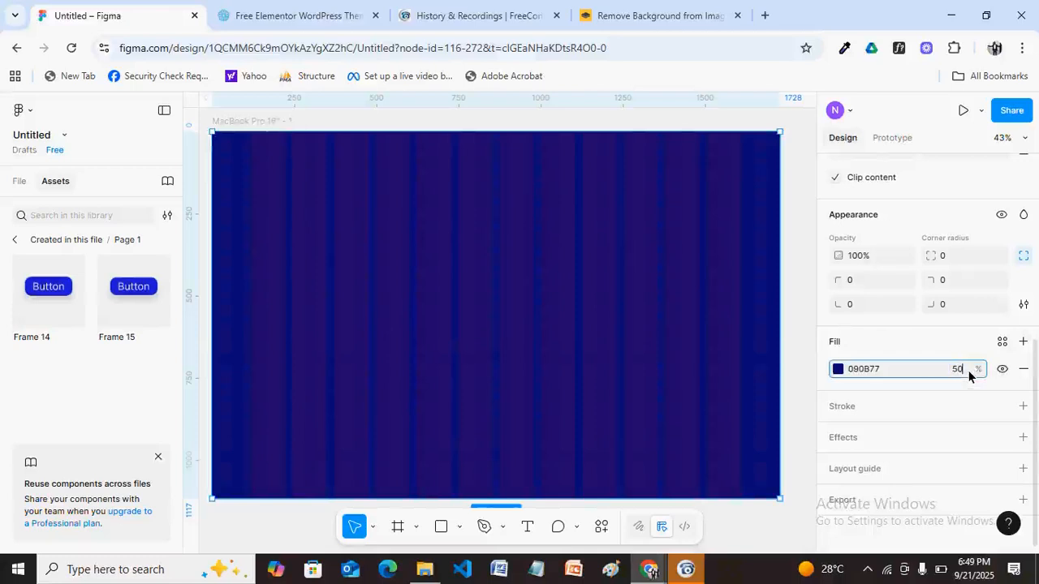
pyautogui.press('Return')
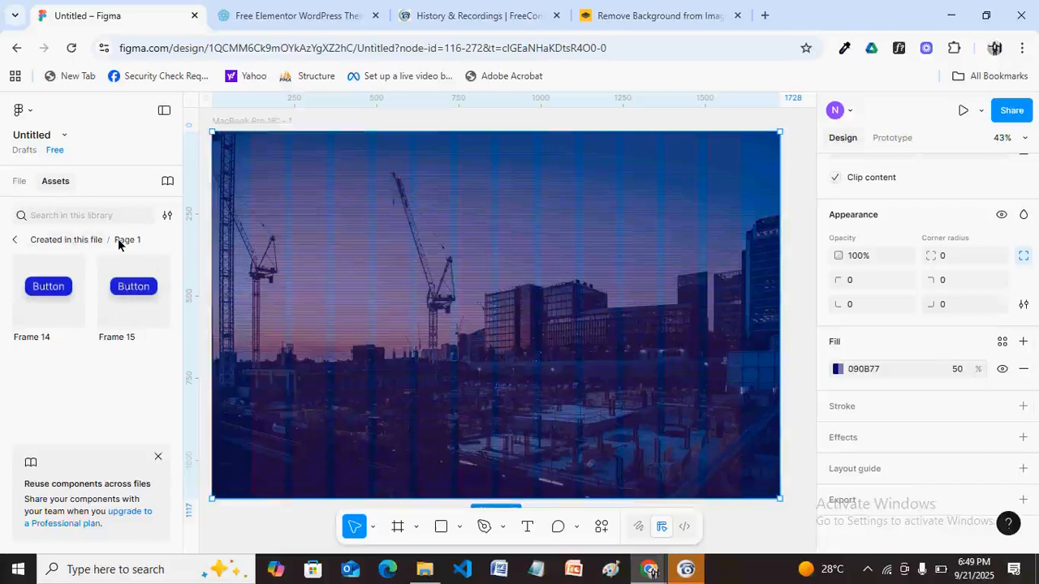
pyautogui.click(55, 241)
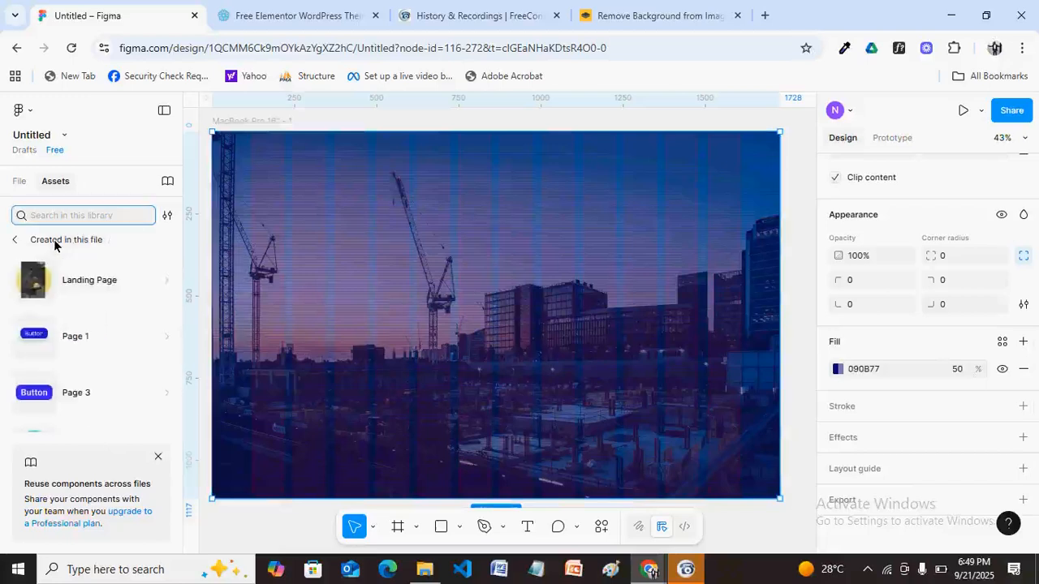
# Drag the navbar component from the Landing Page assets onto the top of the hero frame.
pyautogui.click(104, 292)
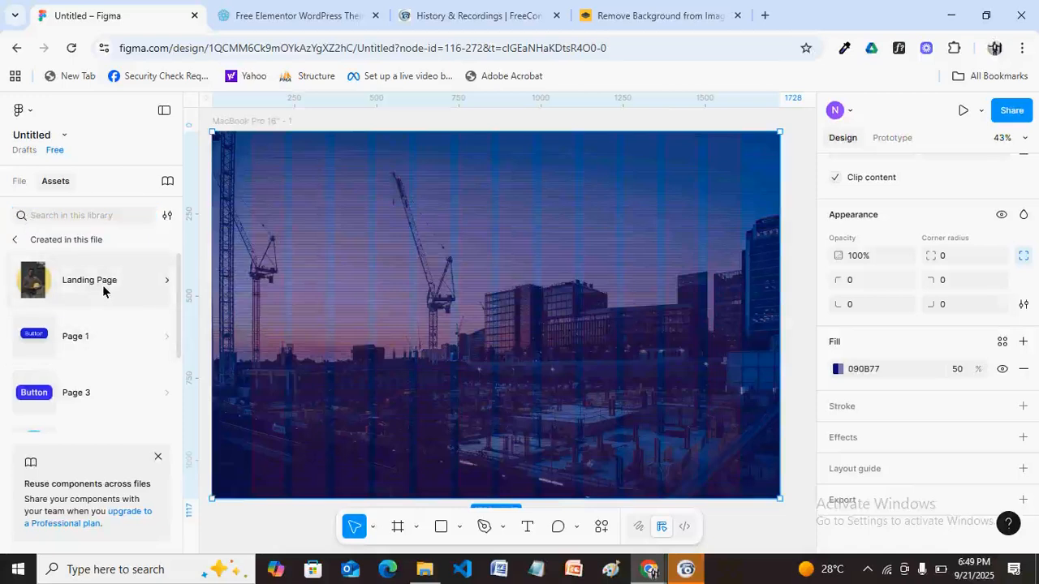
pyautogui.click(103, 290)
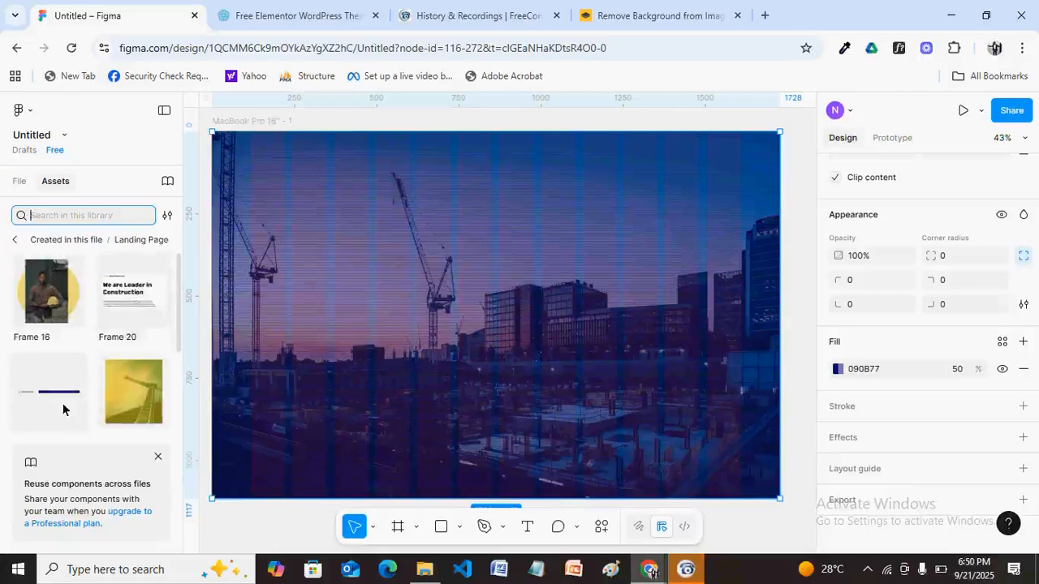
pyautogui.click(51, 395)
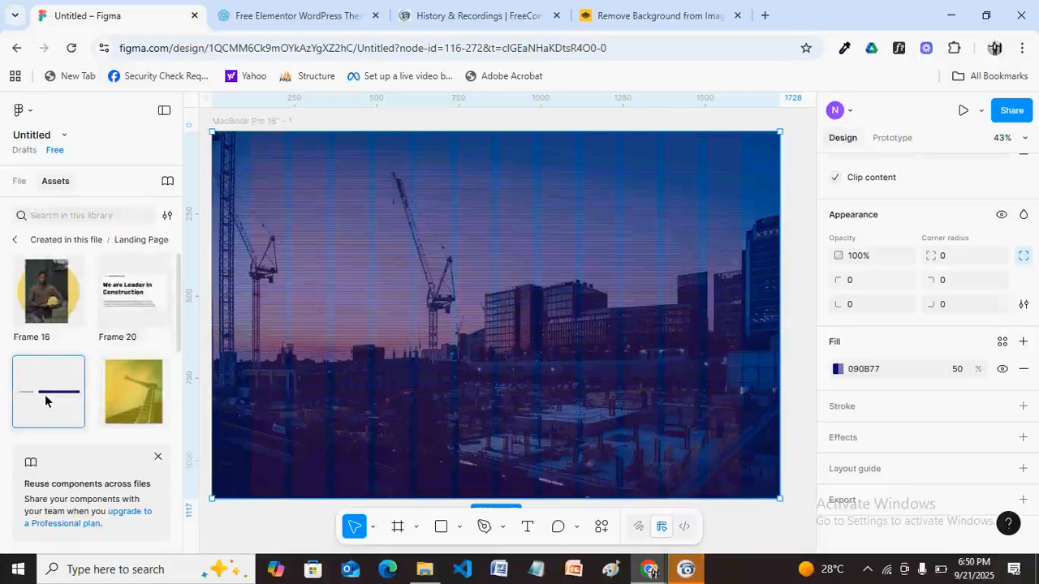
pyautogui.moveTo(349, 197); pyautogui.dragTo(393, 181)
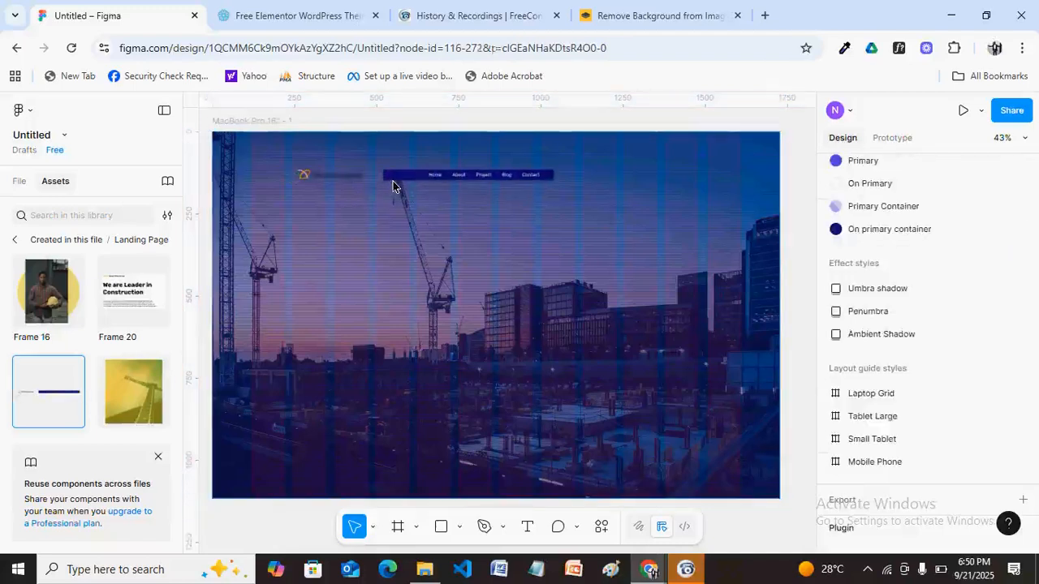
pyautogui.click(468, 181)
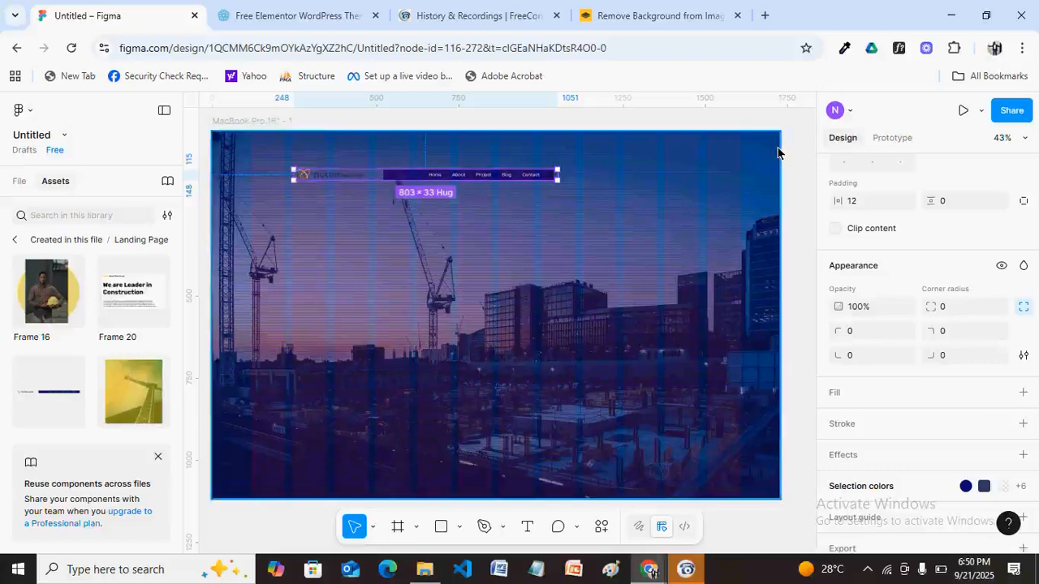
pyautogui.scroll(2, 1033, 304)
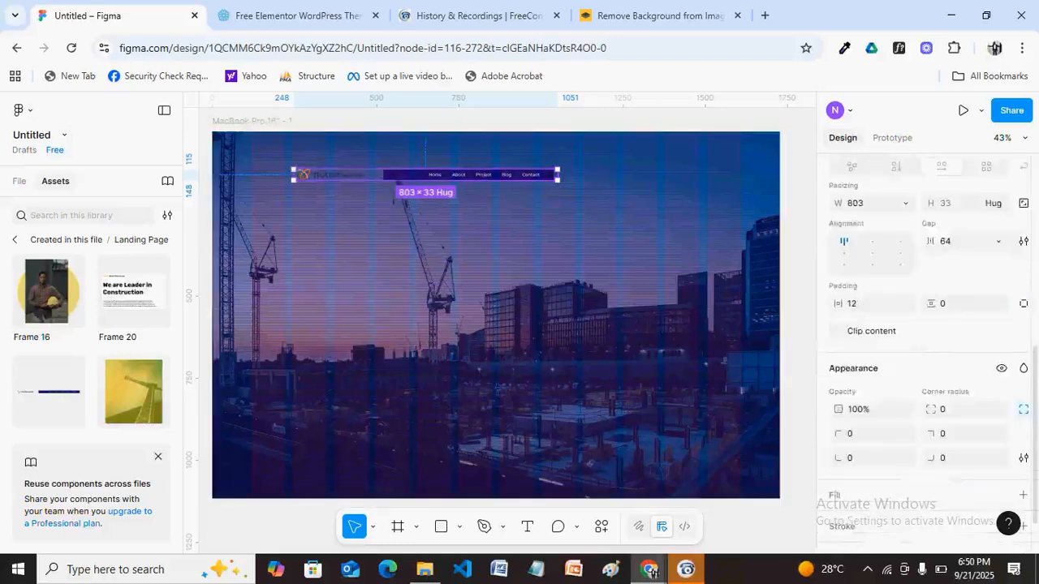
# Centre the navbar header horizontally within the hero frame.
pyautogui.scroll(2, 1032, 301)
pyautogui.moveTo(1033, 296); pyautogui.dragTo(1033, 206)
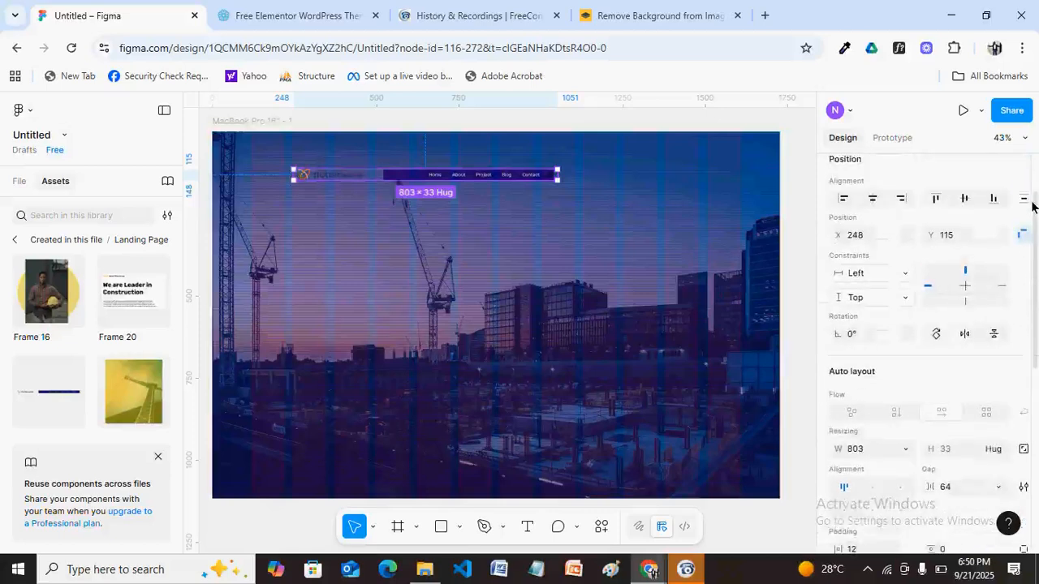
pyautogui.scroll(1, 1031, 204)
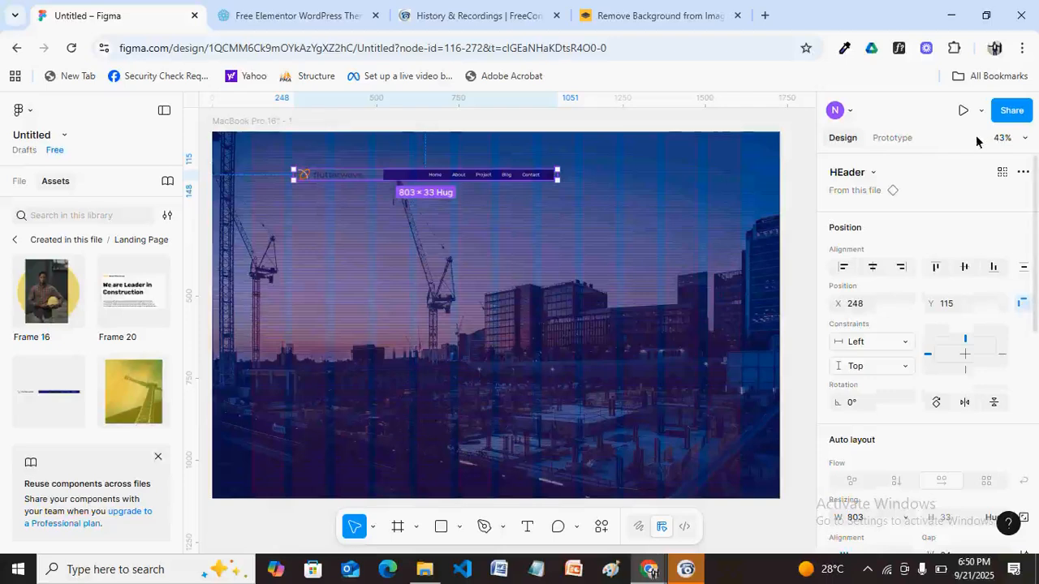
pyautogui.click(873, 268)
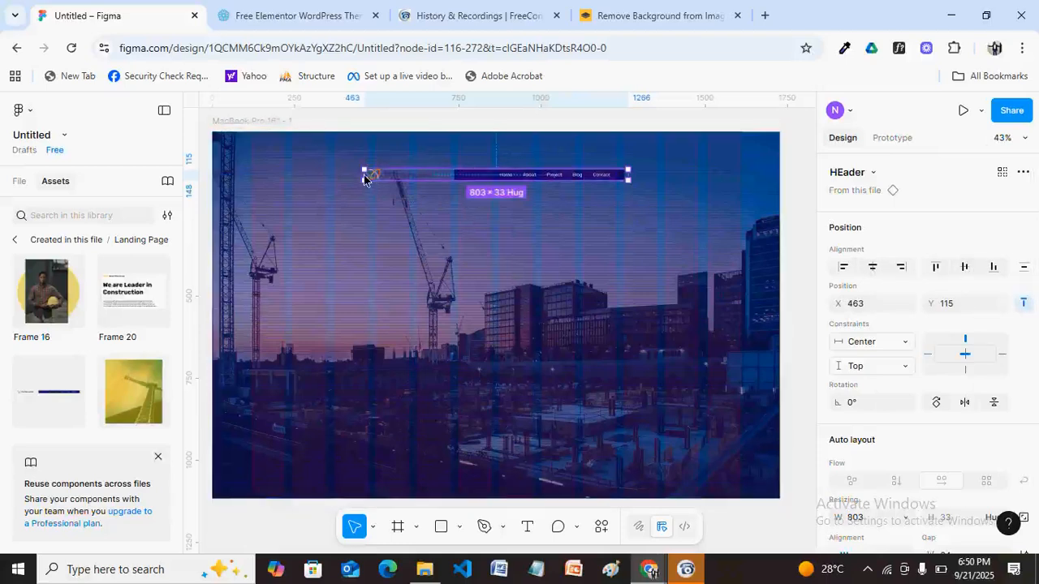
# Stretch the header's left and right edges out to the frame's full 1728 px width.
pyautogui.moveTo(363, 173); pyautogui.dragTo(213, 173)
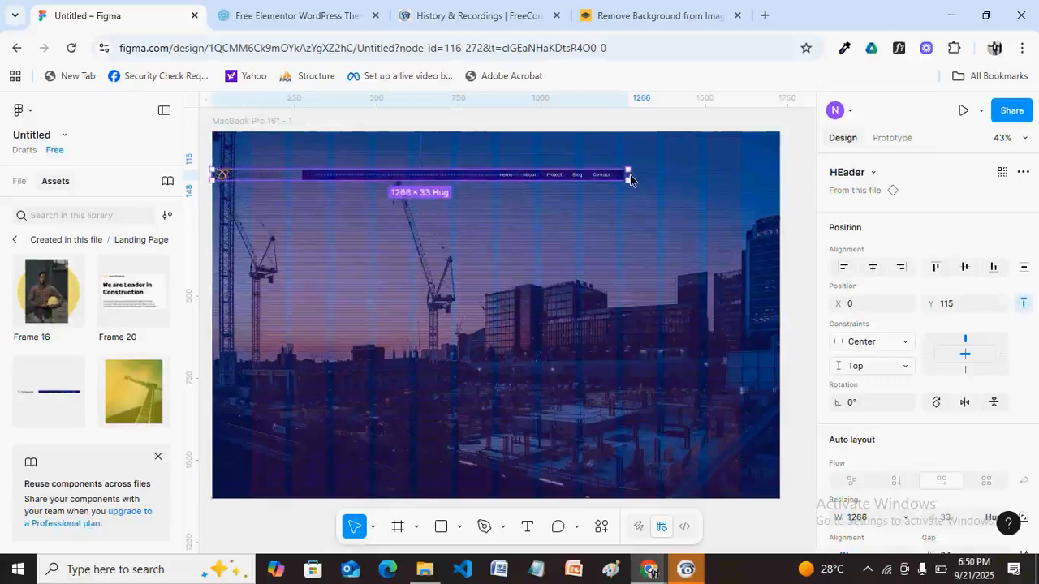
pyautogui.moveTo(701, 190); pyautogui.dragTo(754, 189)
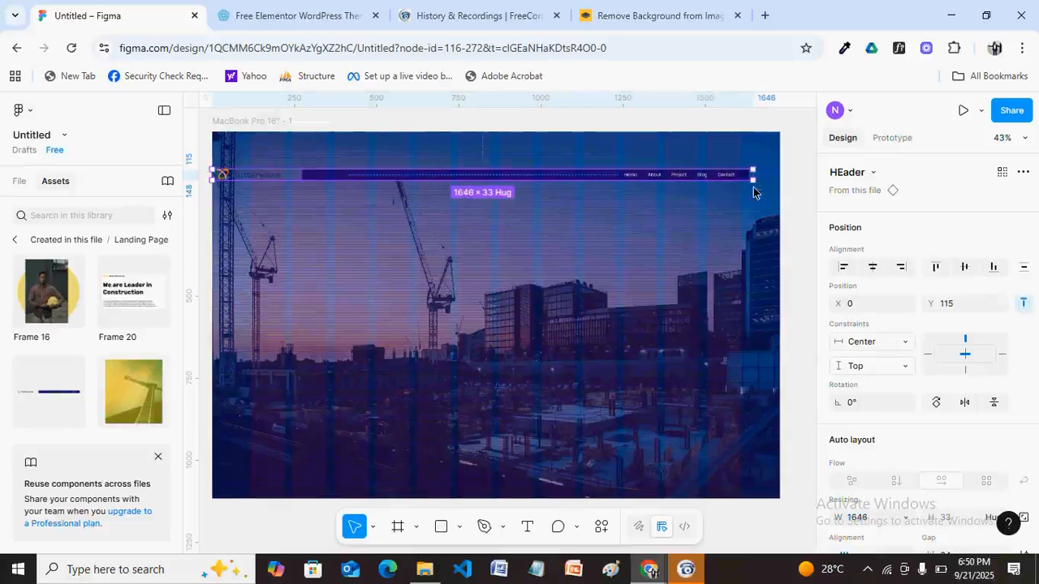
pyautogui.moveTo(754, 188); pyautogui.dragTo(778, 187)
pyautogui.scroll(-2, 918, 357)
pyautogui.scroll(2, 918, 357)
pyautogui.scroll(-2, 919, 357)
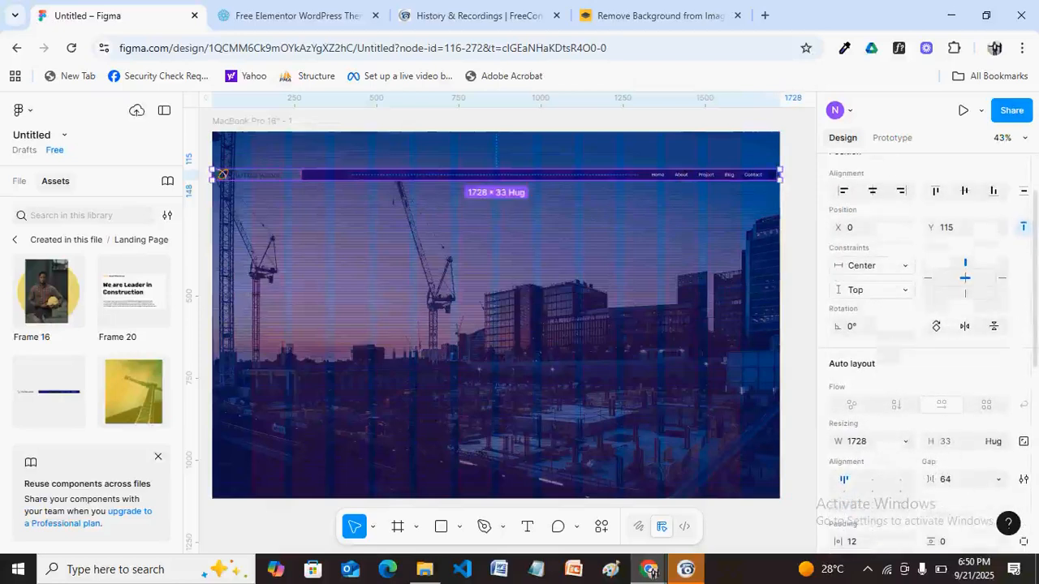
pyautogui.scroll(-4, 919, 357)
pyautogui.scroll(4, 919, 357)
pyautogui.scroll(-1, 918, 357)
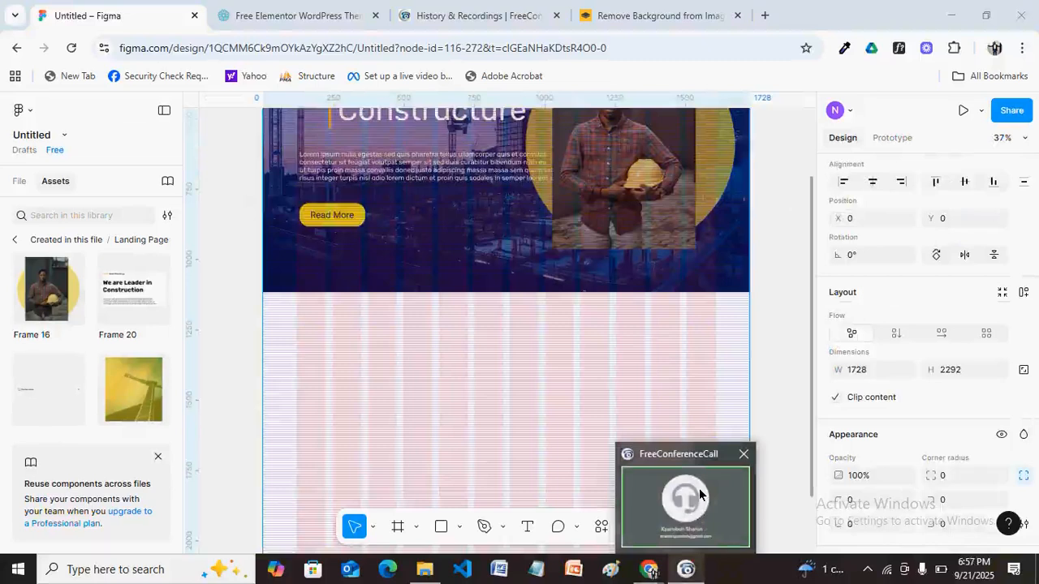
pyautogui.moveTo(699, 494)
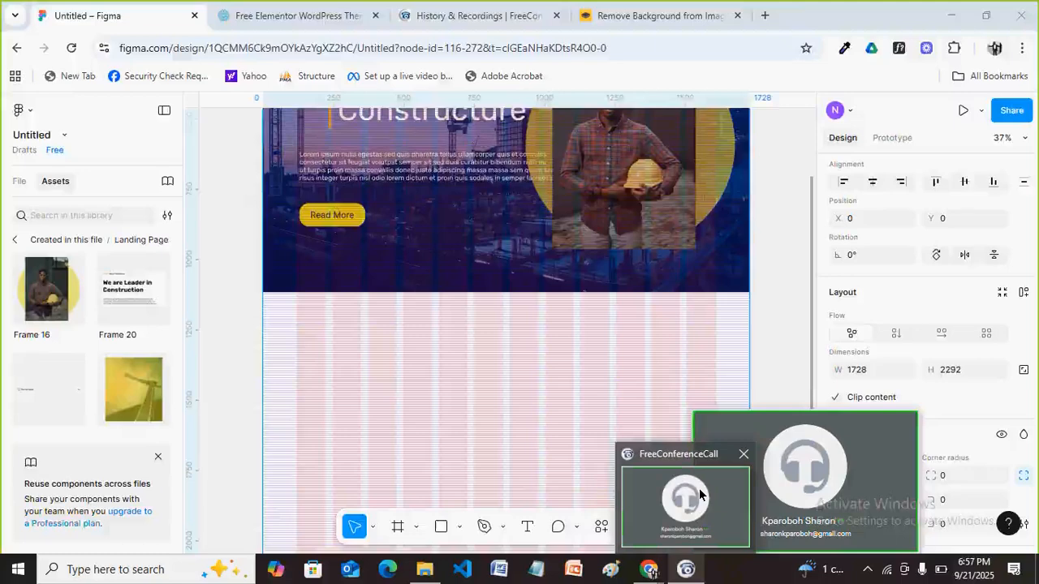
pyautogui.moveTo(699, 494)
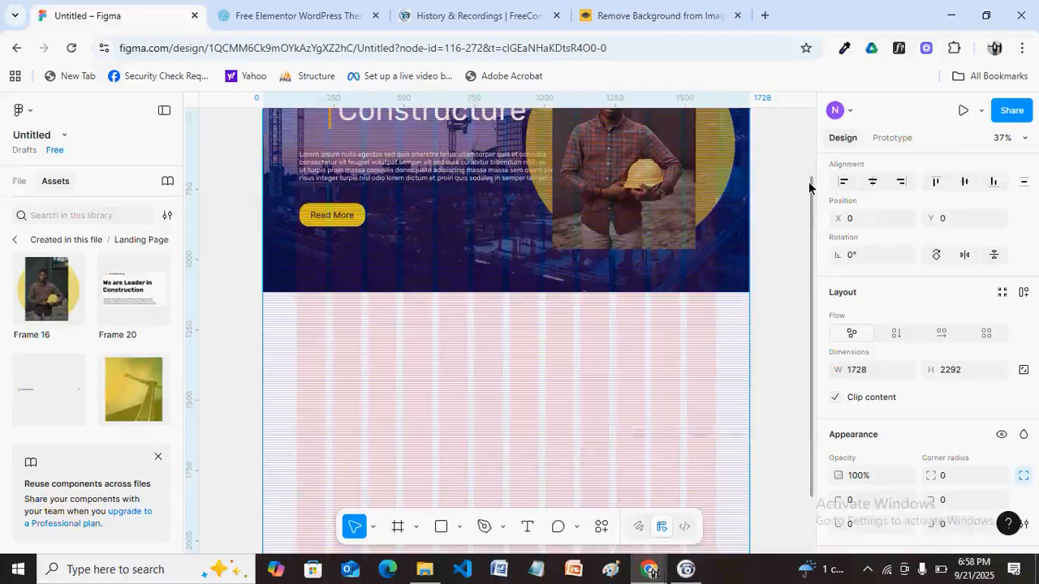
pyautogui.scroll(3, 809, 189)
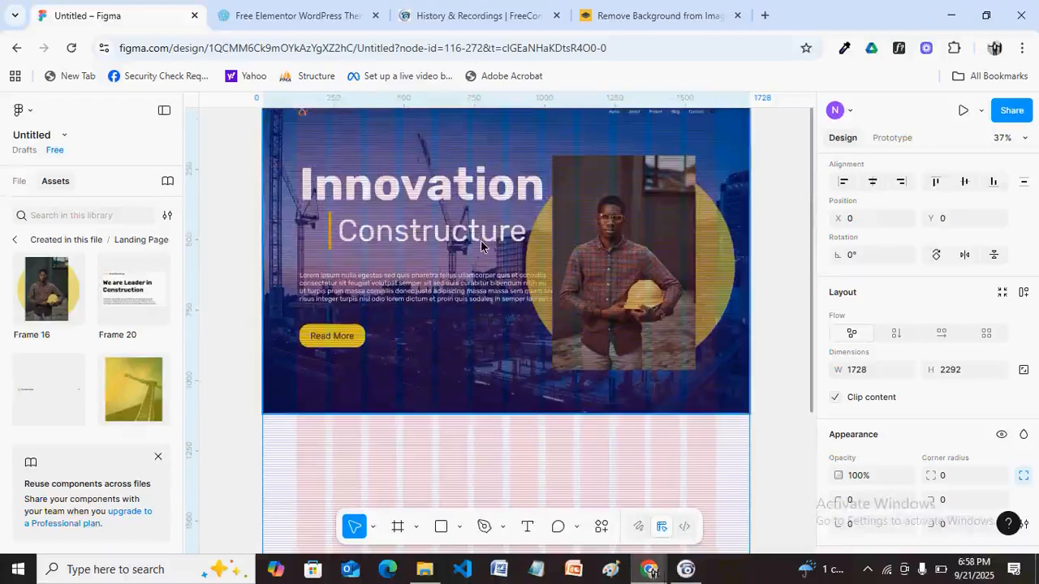